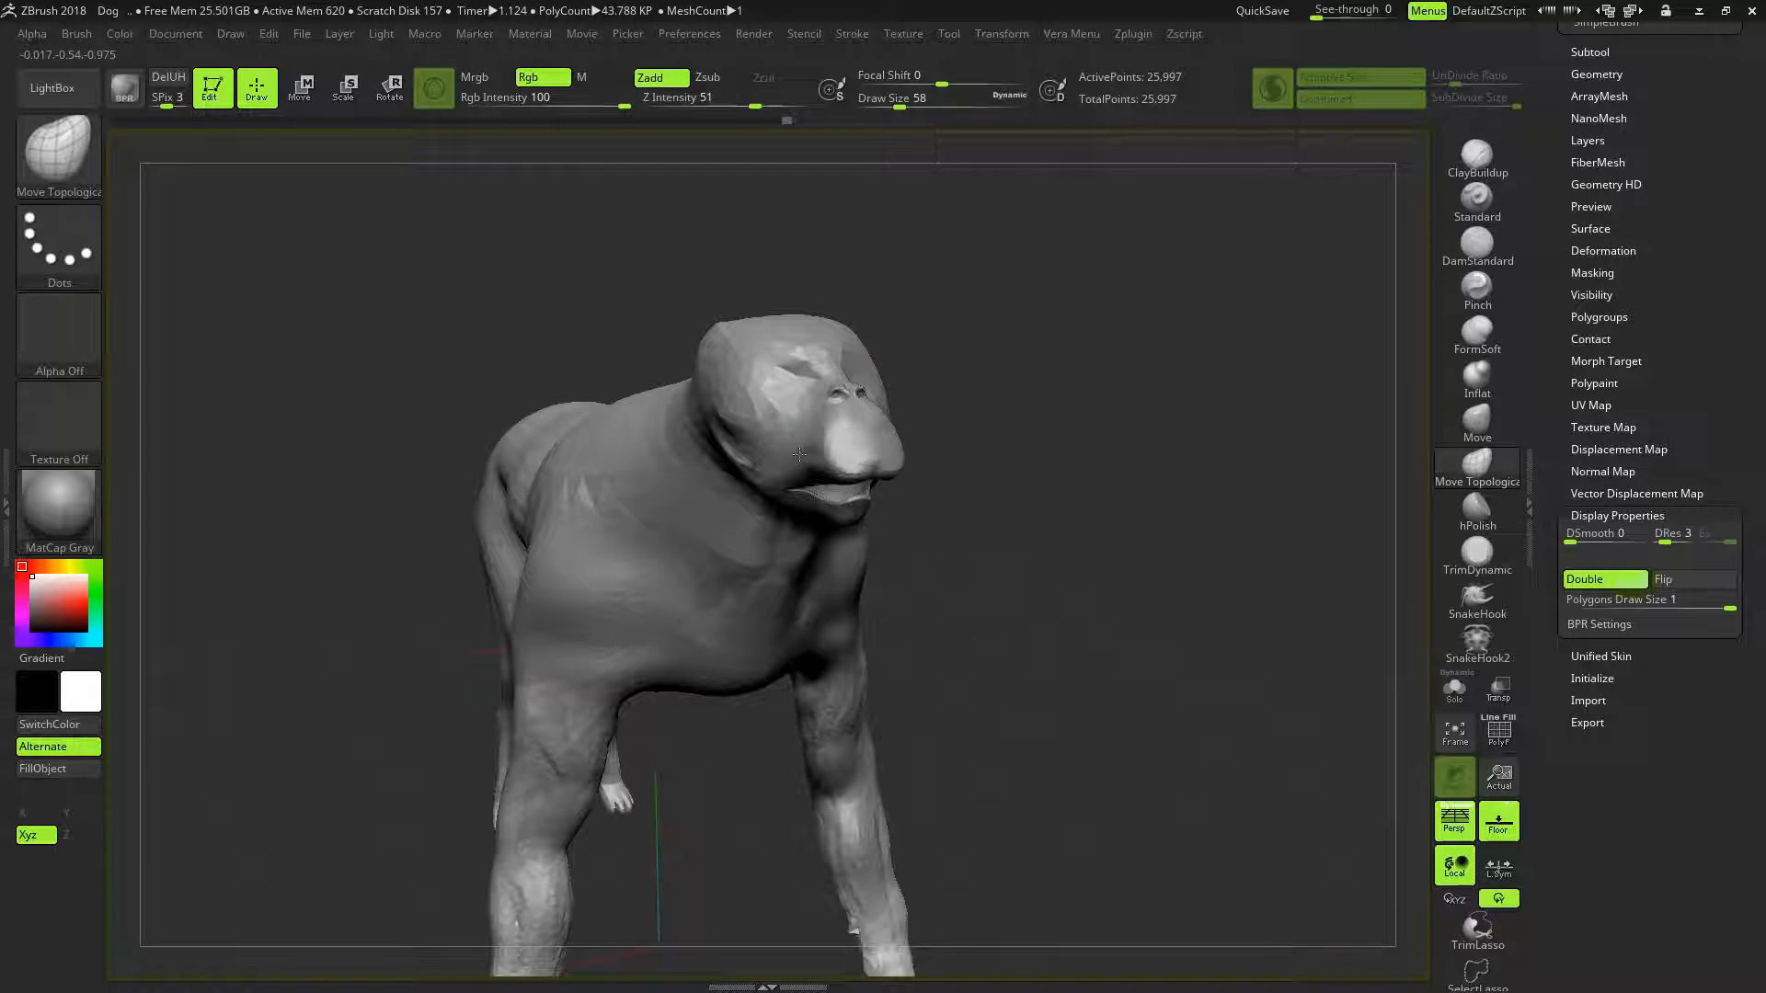
Open the Dog.ZPR sample project from LightBox without saving the changes to the current project
{"action": "mouse_move", "coordinate": [981, 386]}
{"action": "left_mouse_down"}
{"action": "mouse_move", "coordinate": [1066, 340]}
{"action": "mouse_move", "coordinate": [991, 343]}
{"action": "left_mouse_up"}
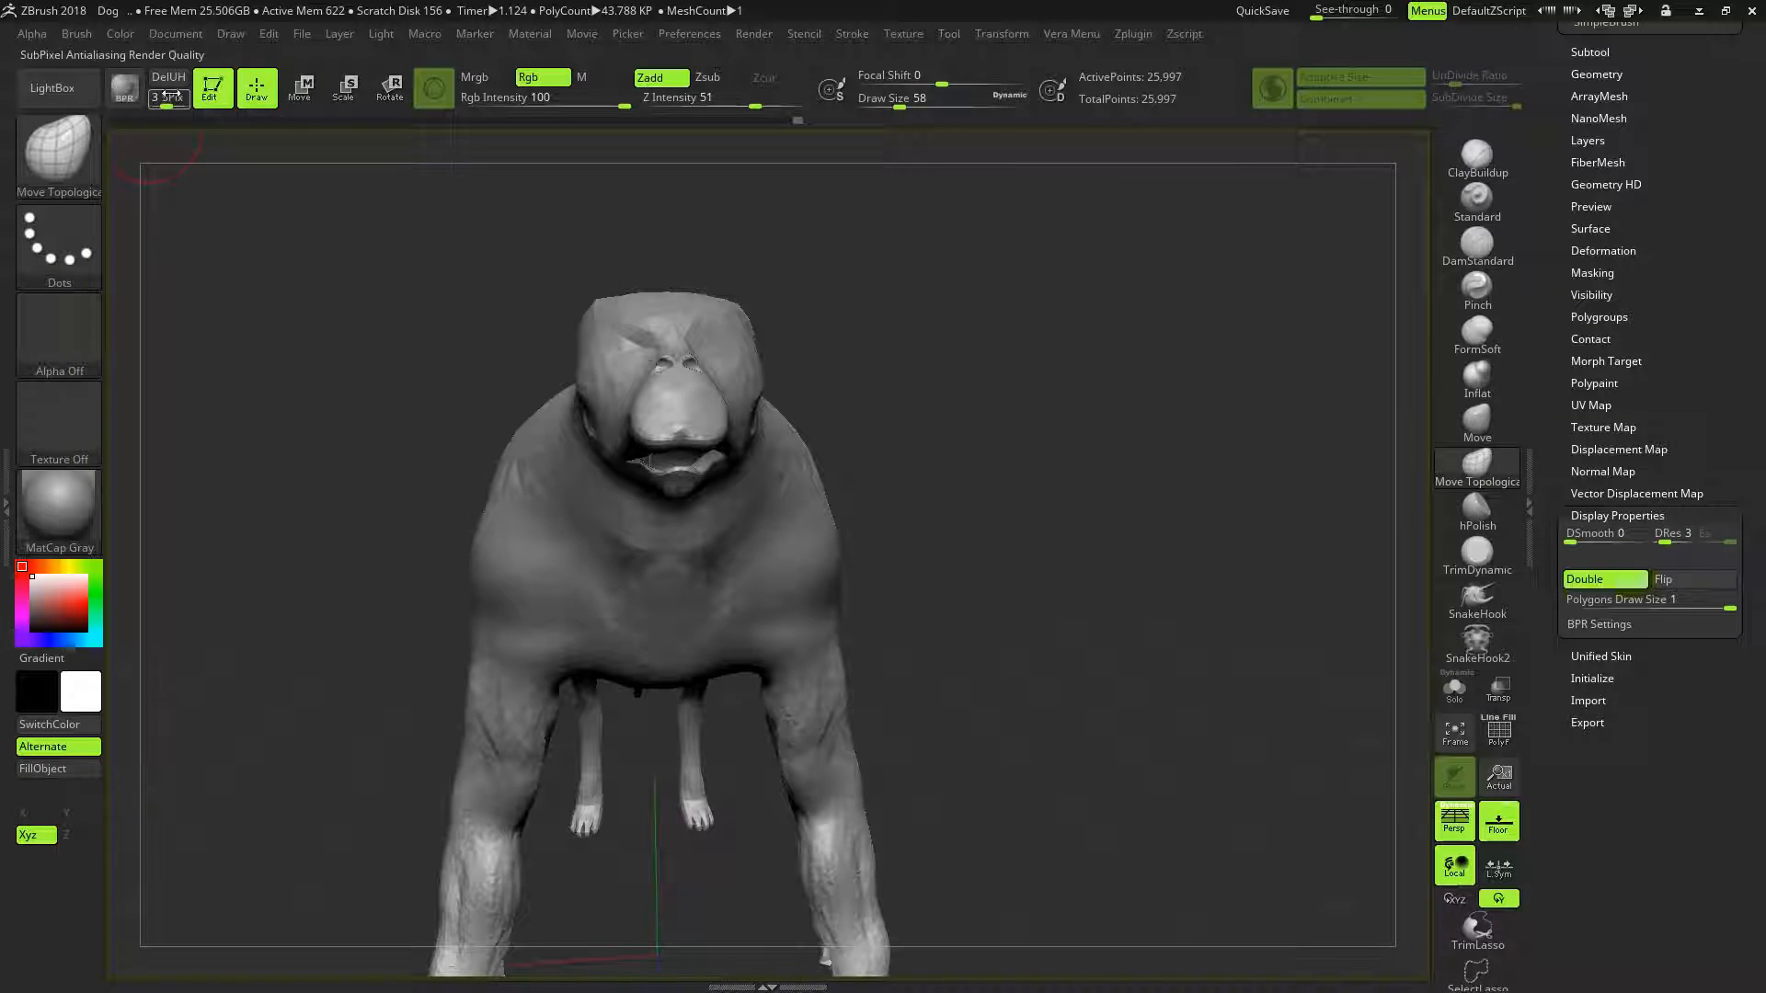
{"action": "left_click", "coordinate": [77, 93]}
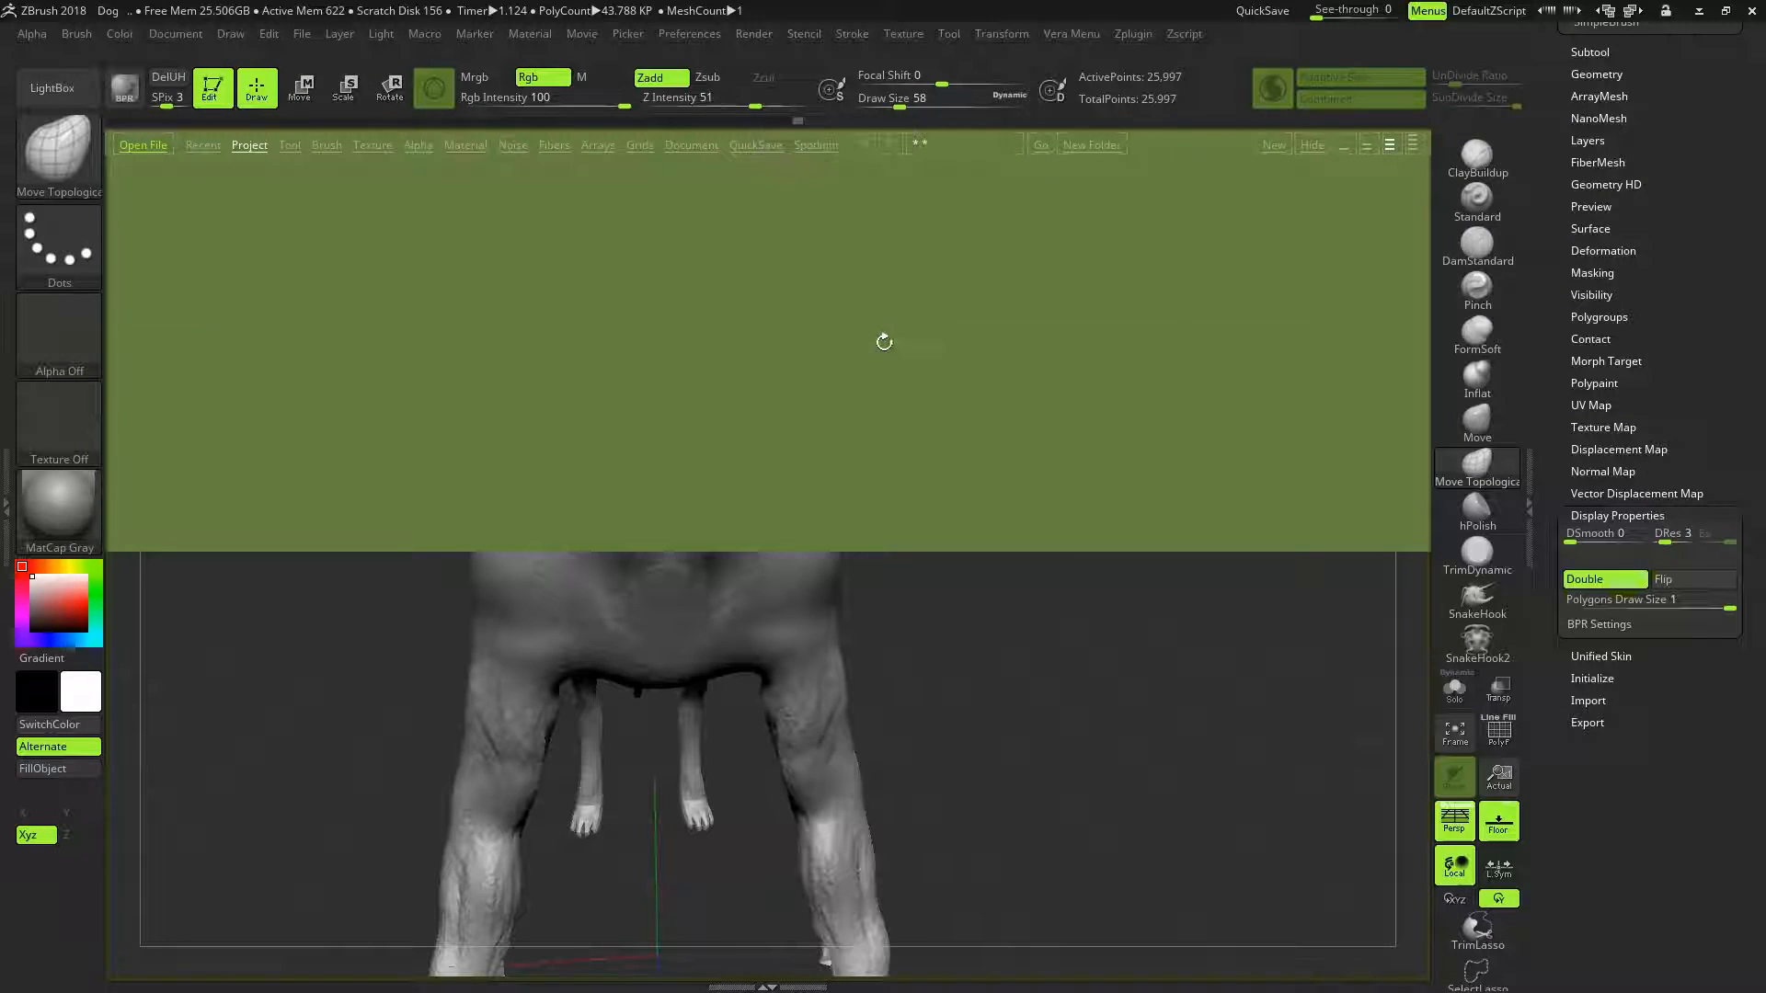
{"action": "left_click", "coordinate": [798, 443]}
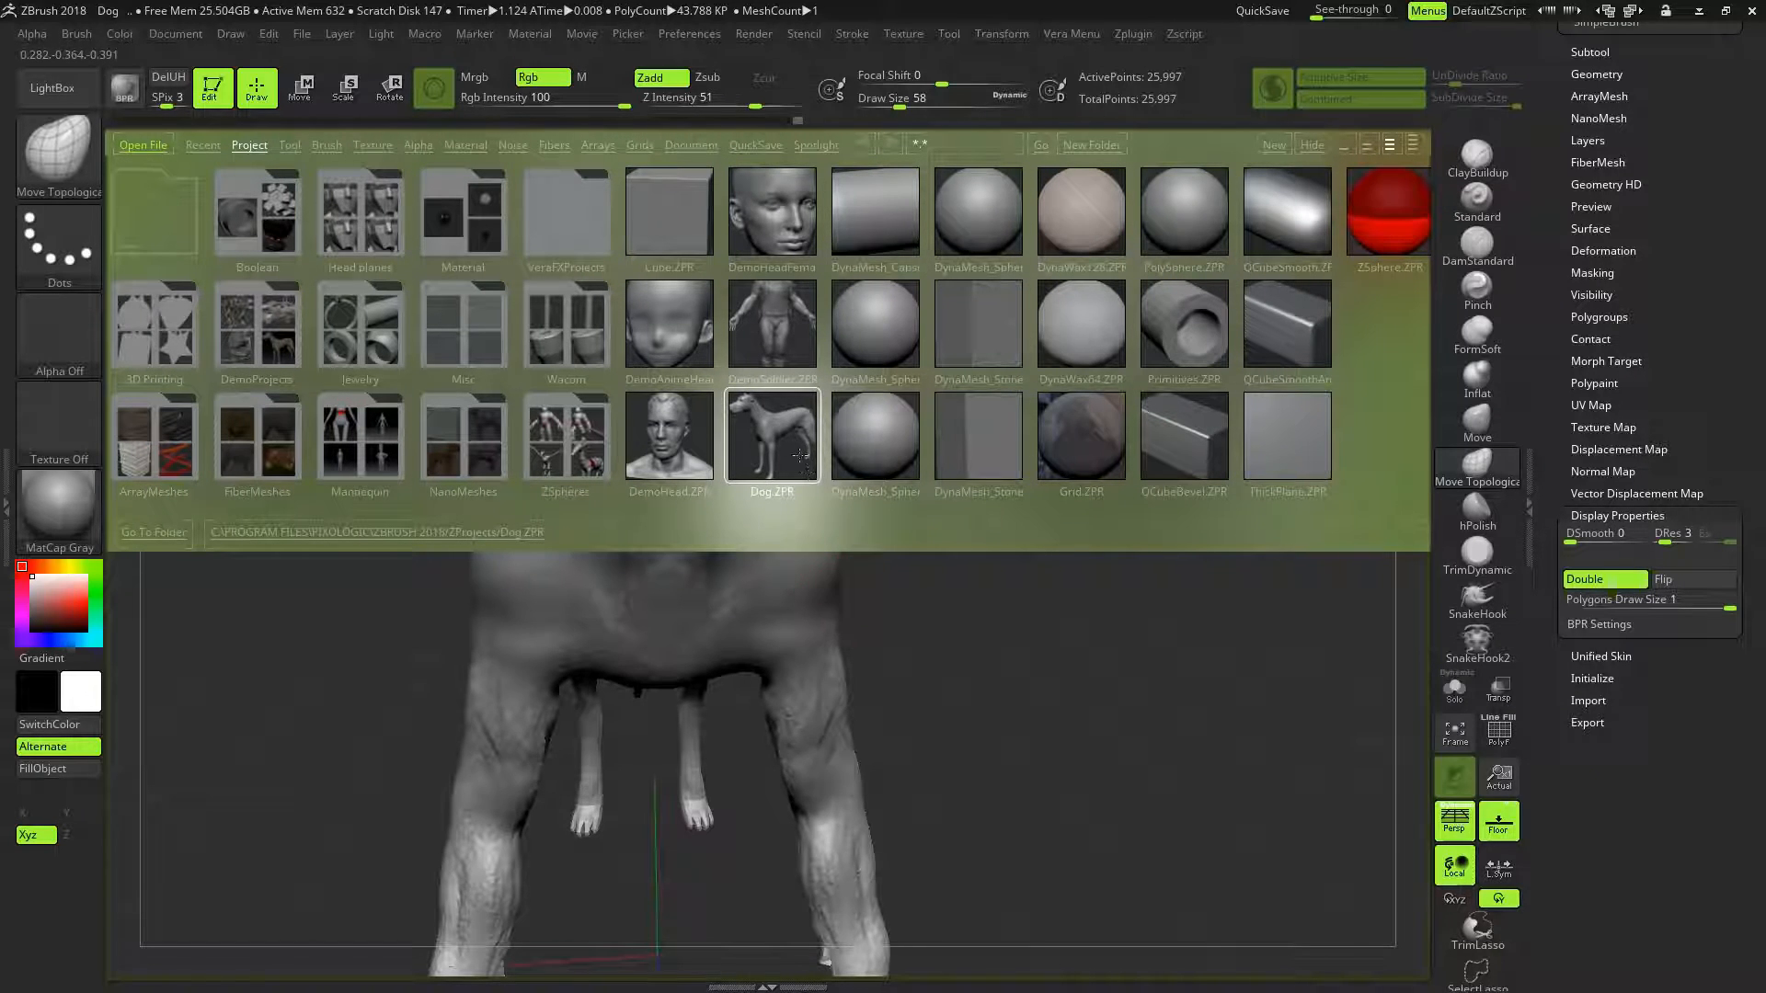
{"action": "double_click", "coordinate": [802, 455]}
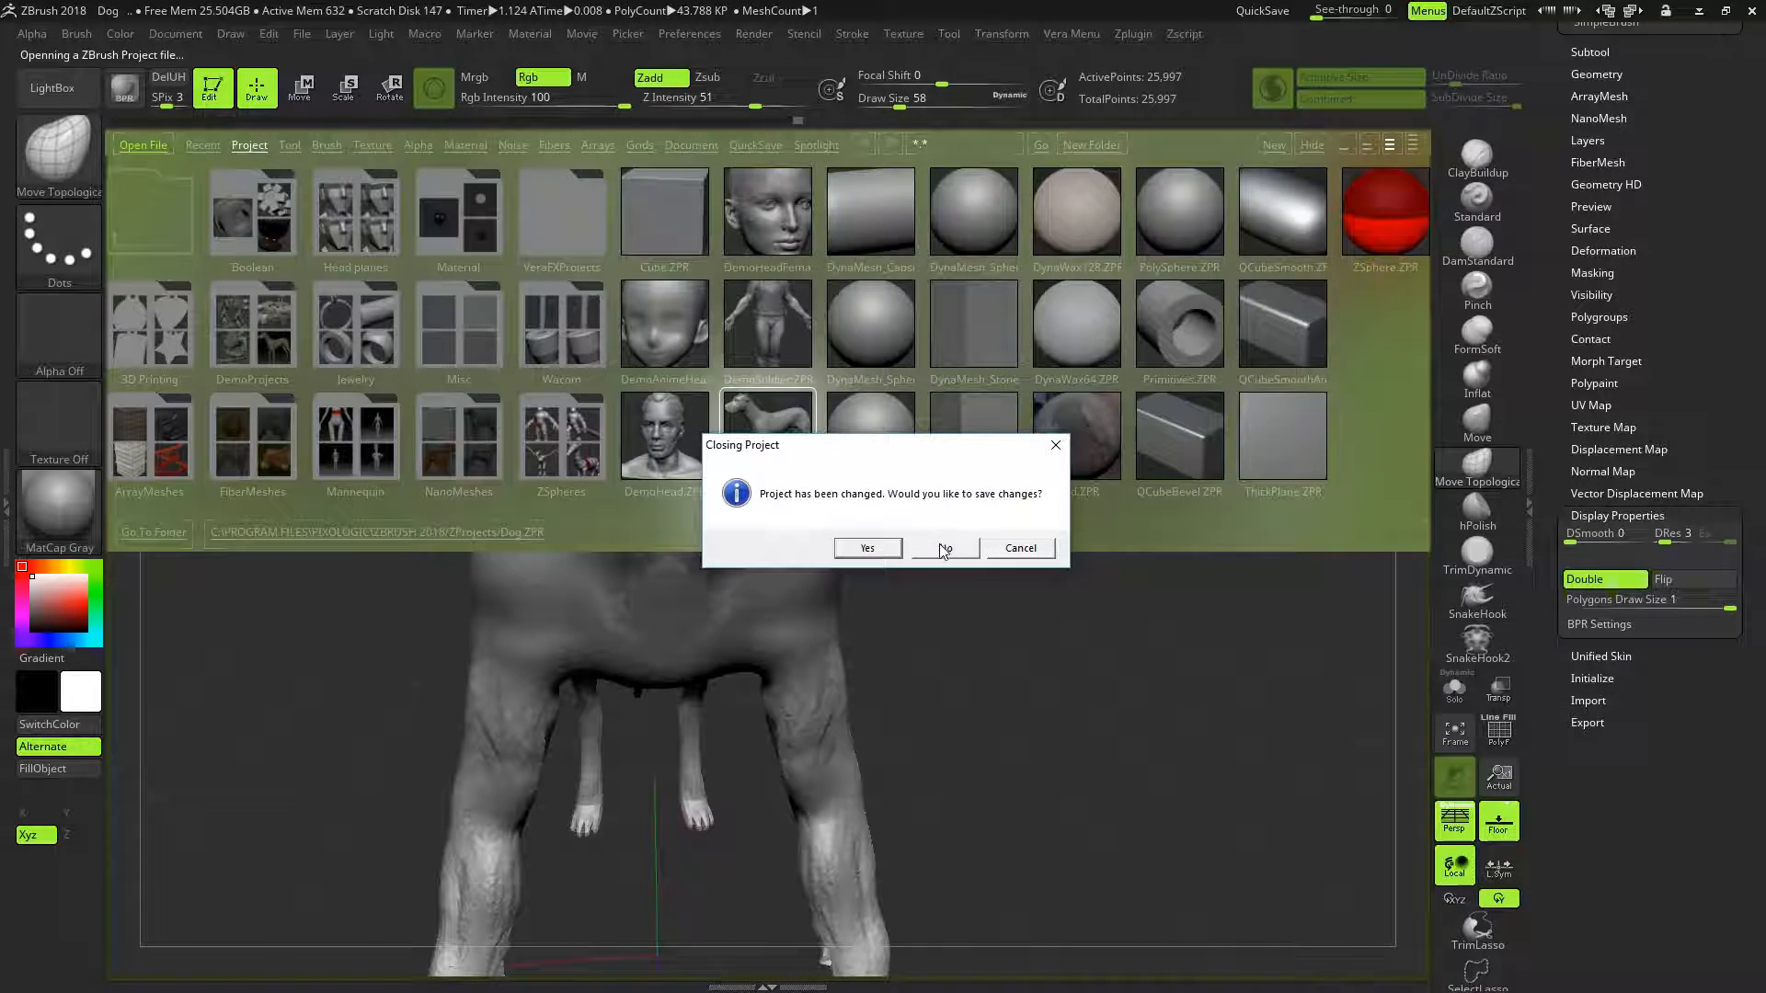
{"action": "left_click", "coordinate": [943, 549]}
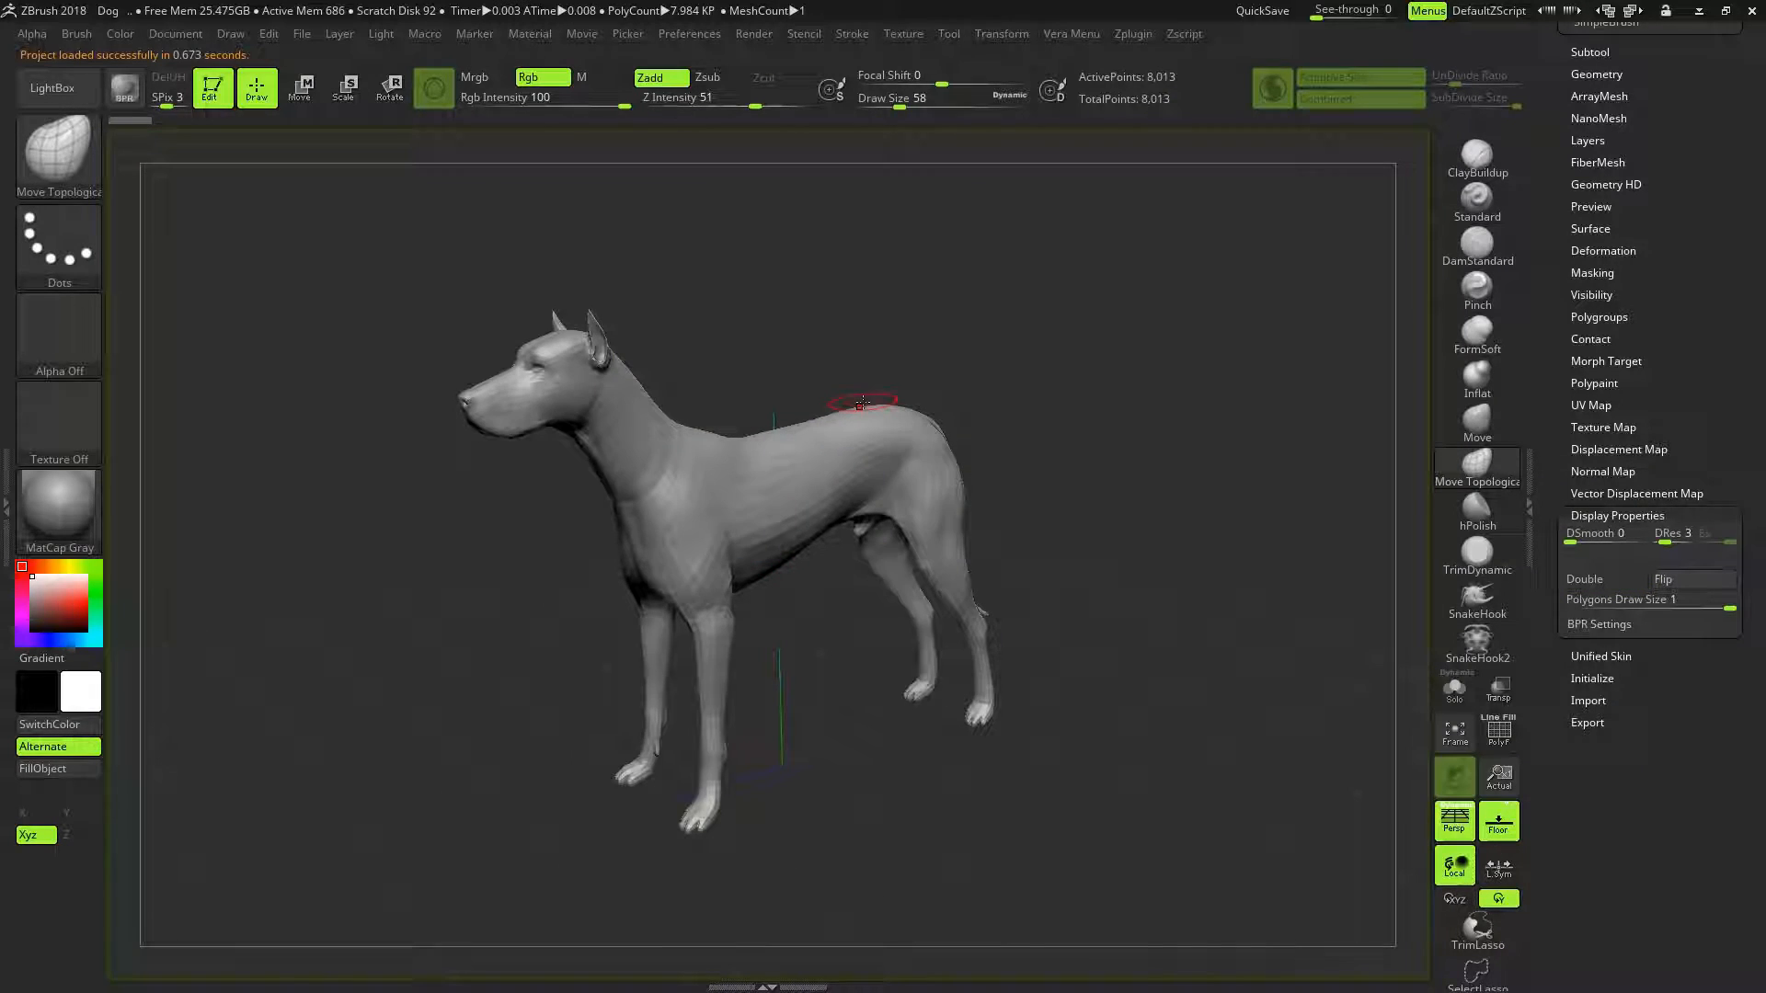
Turn off perspective distortion and the floor grid for the dog model
{"action": "left_click_drag", "start_coordinate": [1012, 377], "coordinate": [1003, 316]}
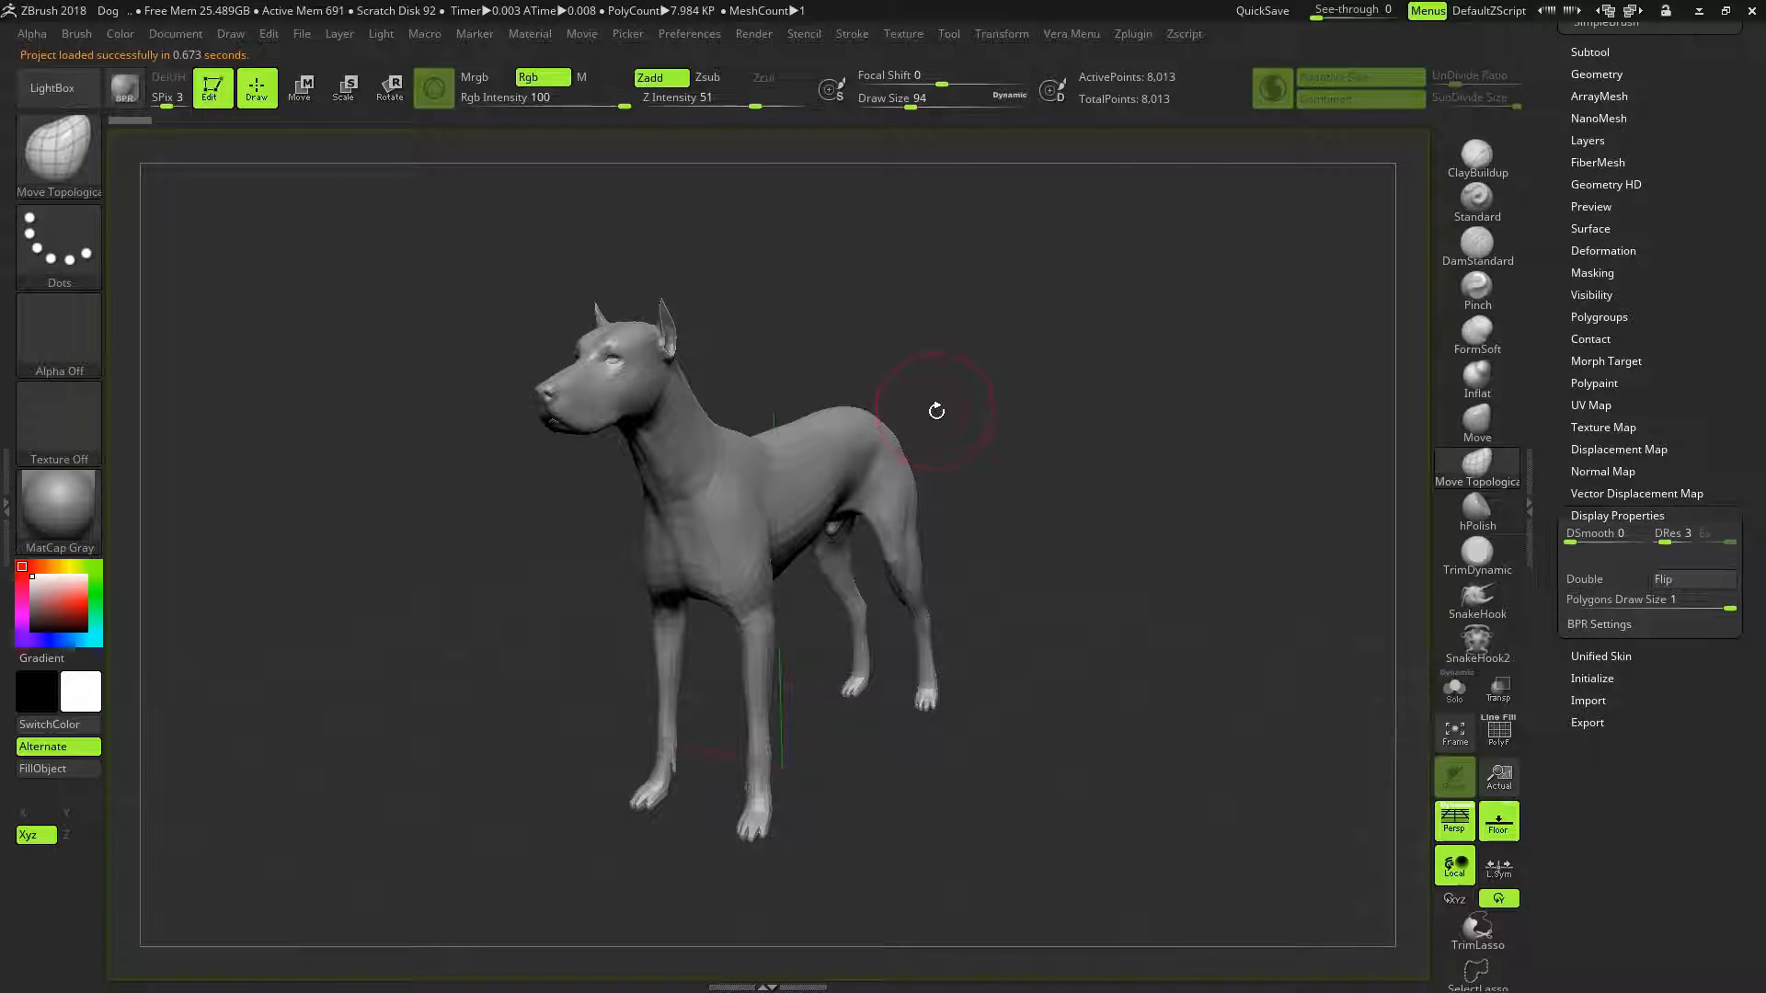
{"action": "left_click_drag", "start_coordinate": [914, 369], "coordinate": [967, 344]}
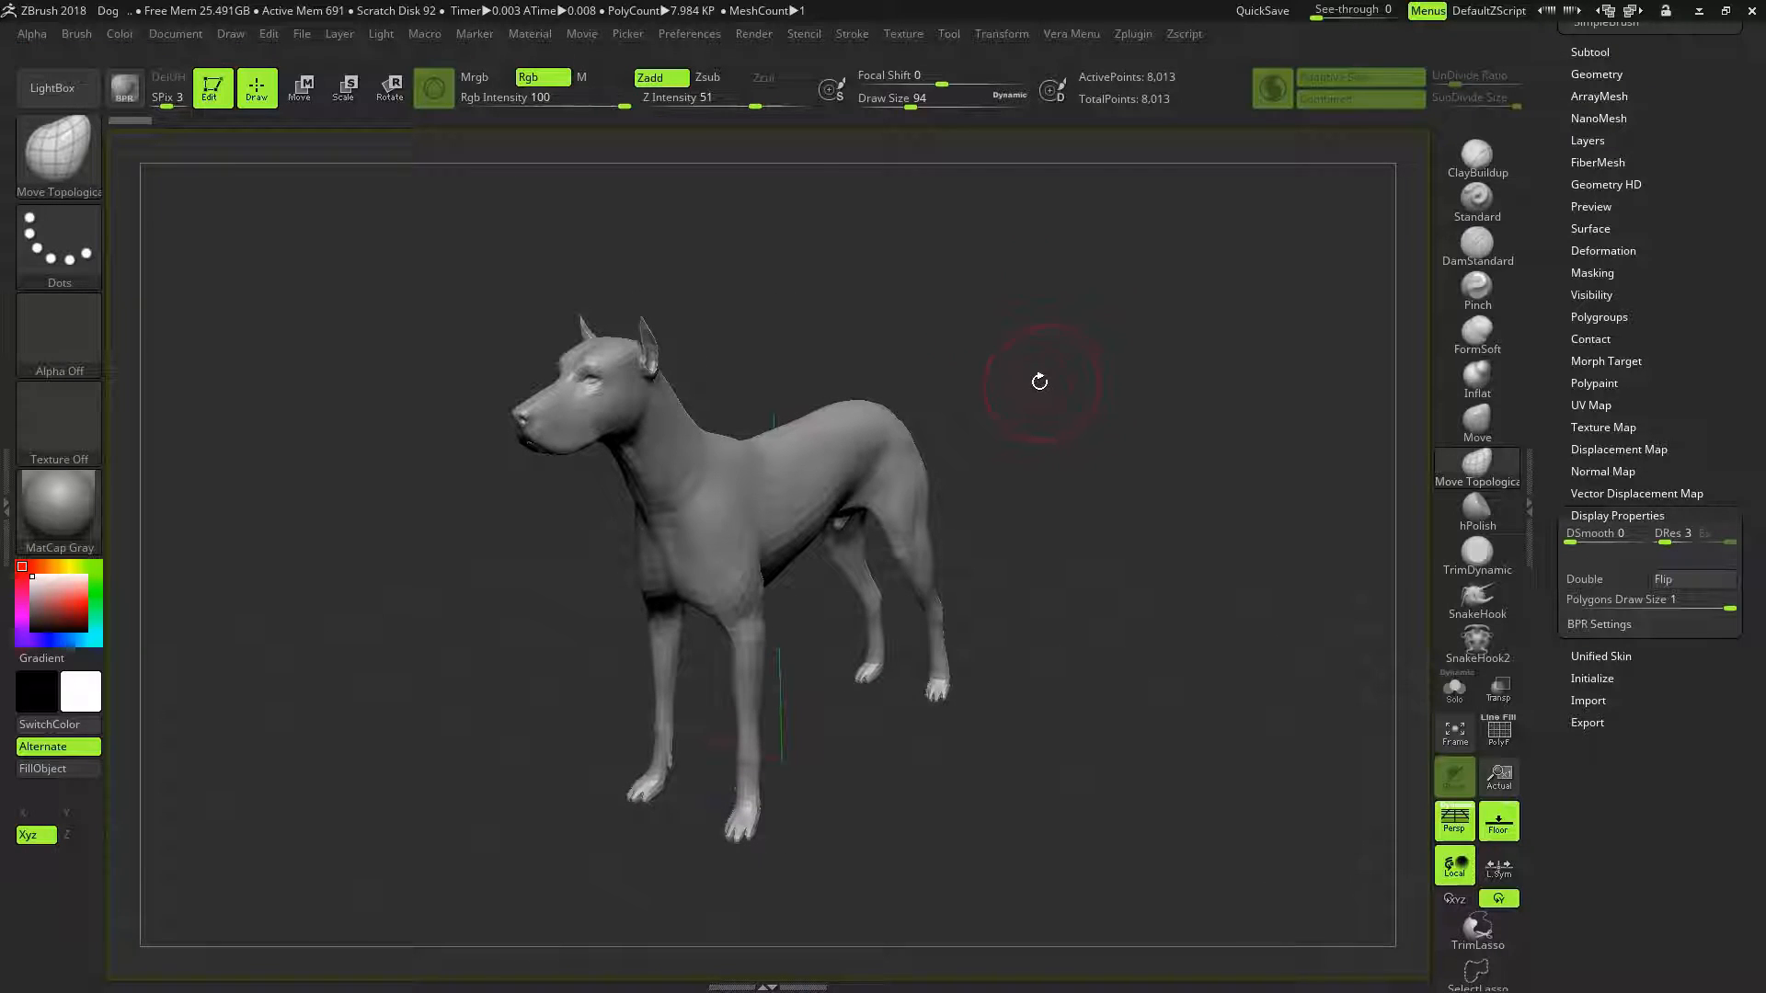
{"action": "left_click_drag", "start_coordinate": [1014, 353], "coordinate": [1088, 334]}
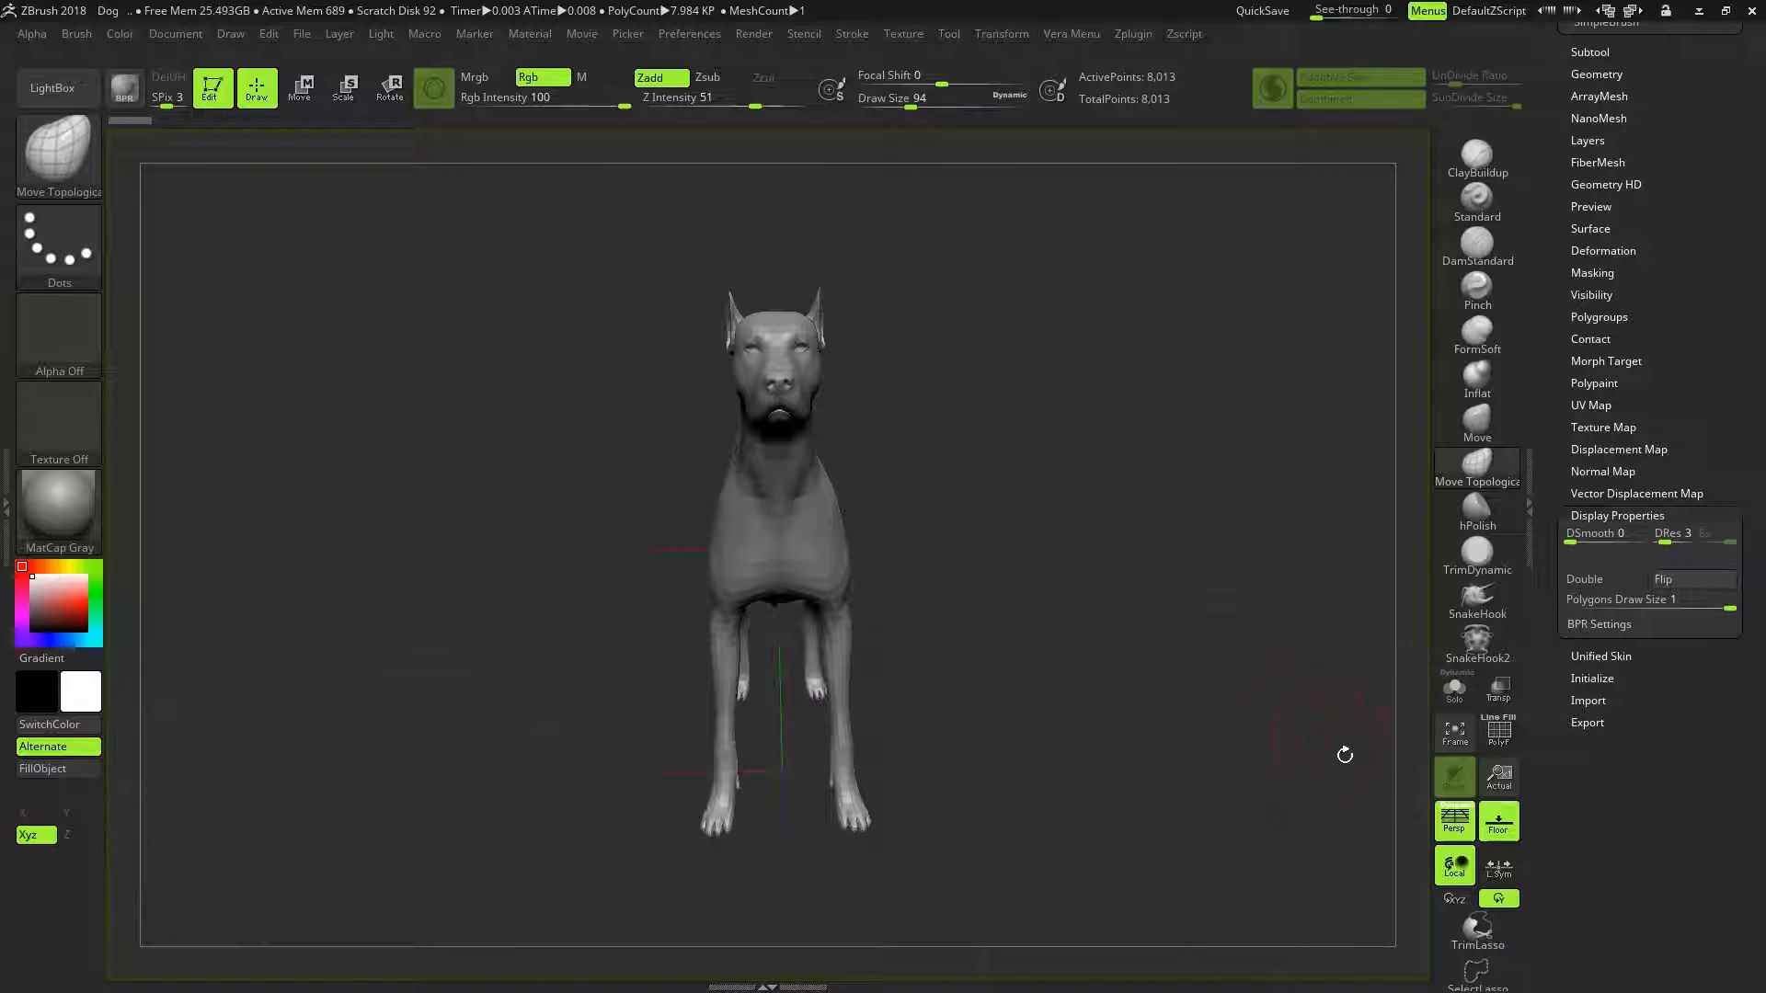
{"action": "left_click", "coordinate": [1455, 820]}
{"action": "left_click_drag", "start_coordinate": [1090, 522], "coordinate": [1143, 461]}
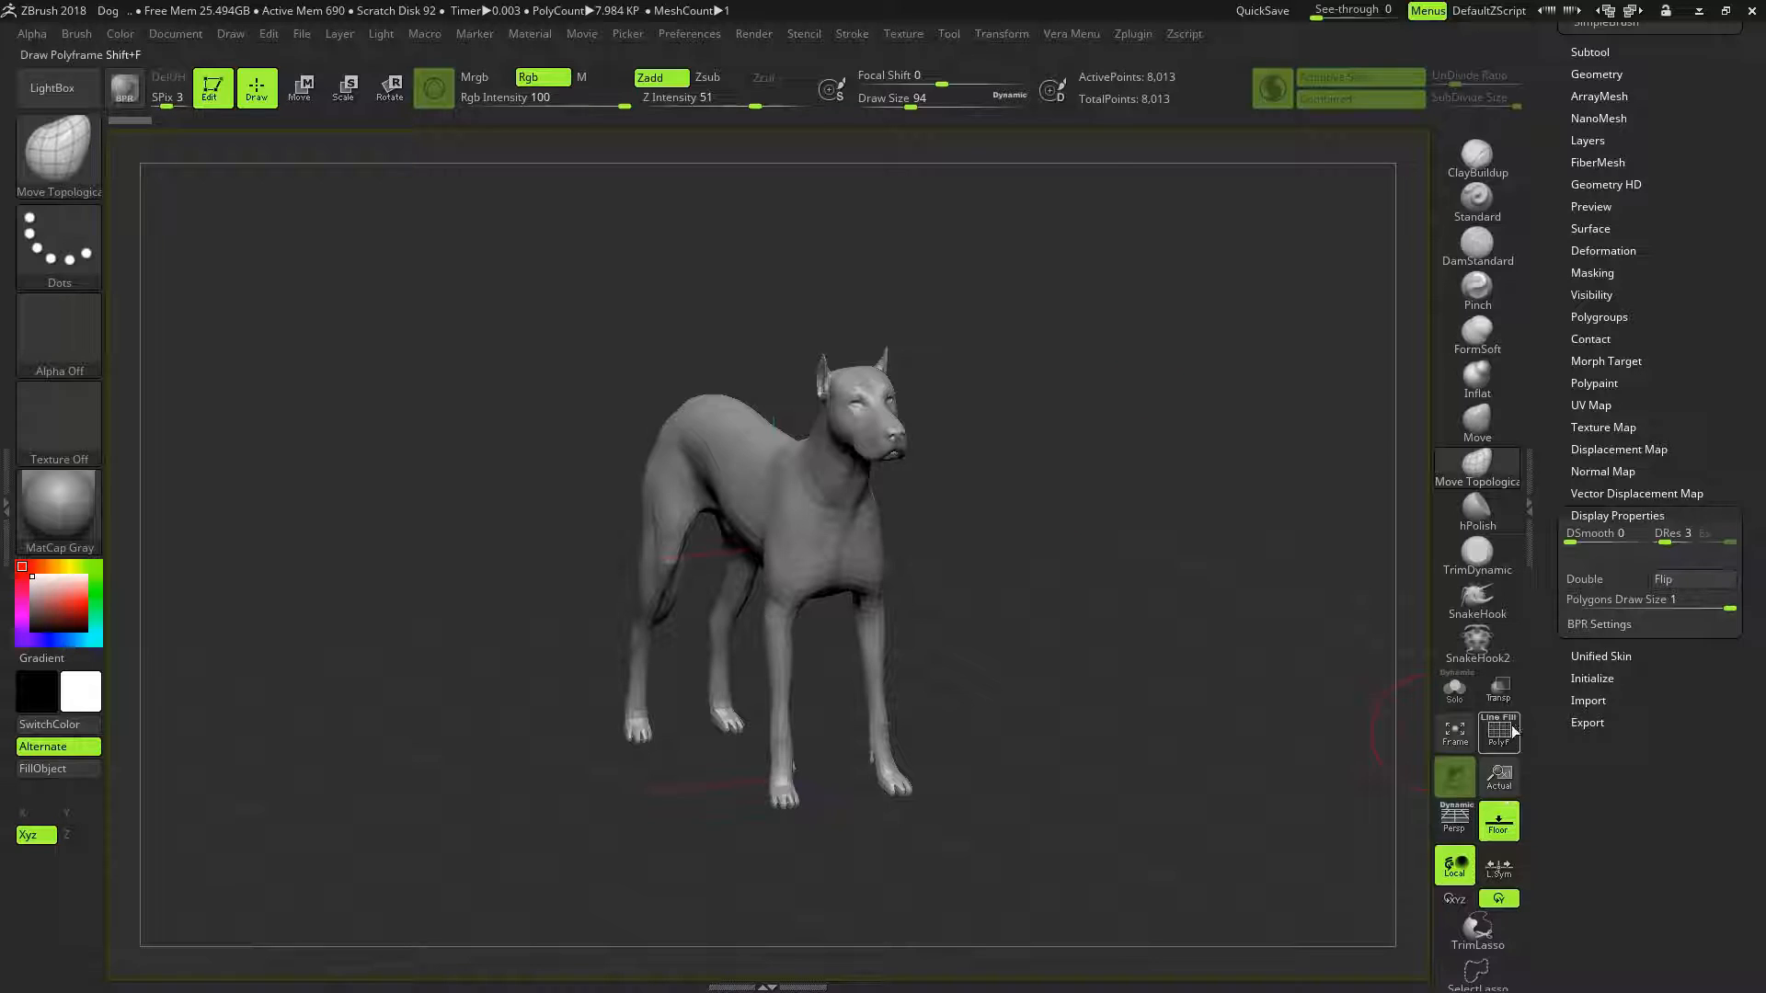
{"action": "left_click", "coordinate": [1499, 822]}
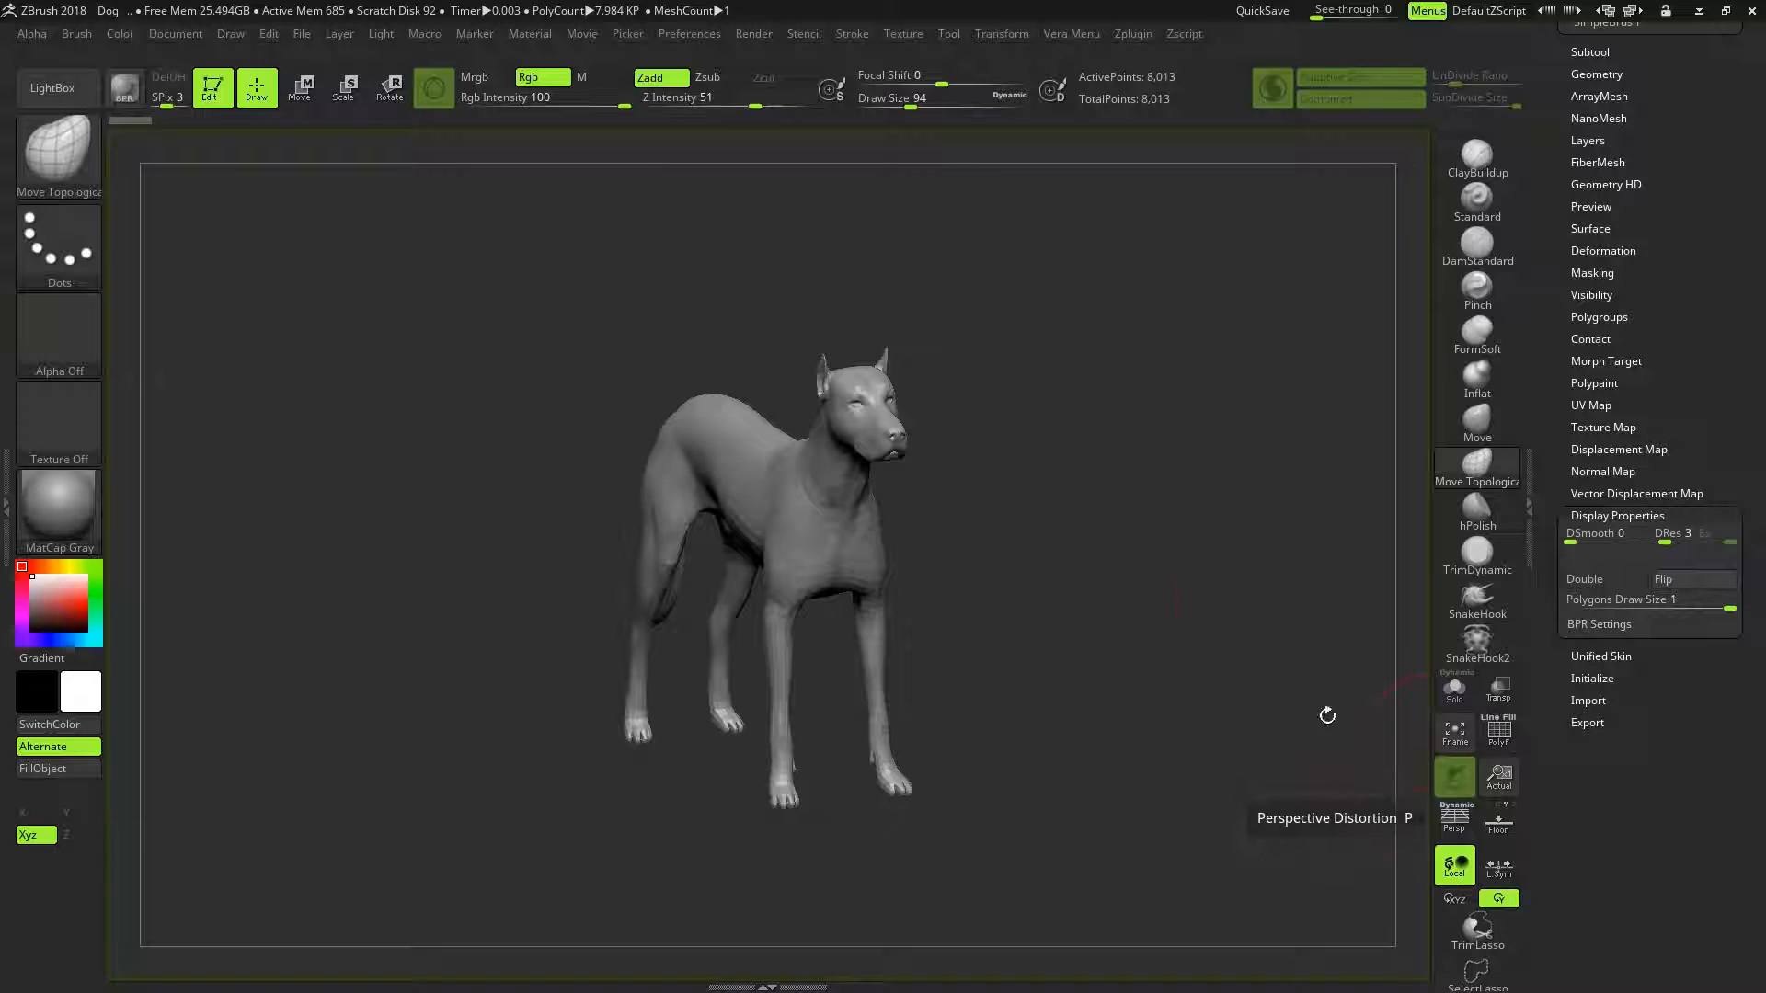
Examine the dog's body and head from the front, the side and below by rotating, panning and zooming
{"action": "left_click_drag", "start_coordinate": [1021, 362], "coordinate": [1089, 392]}
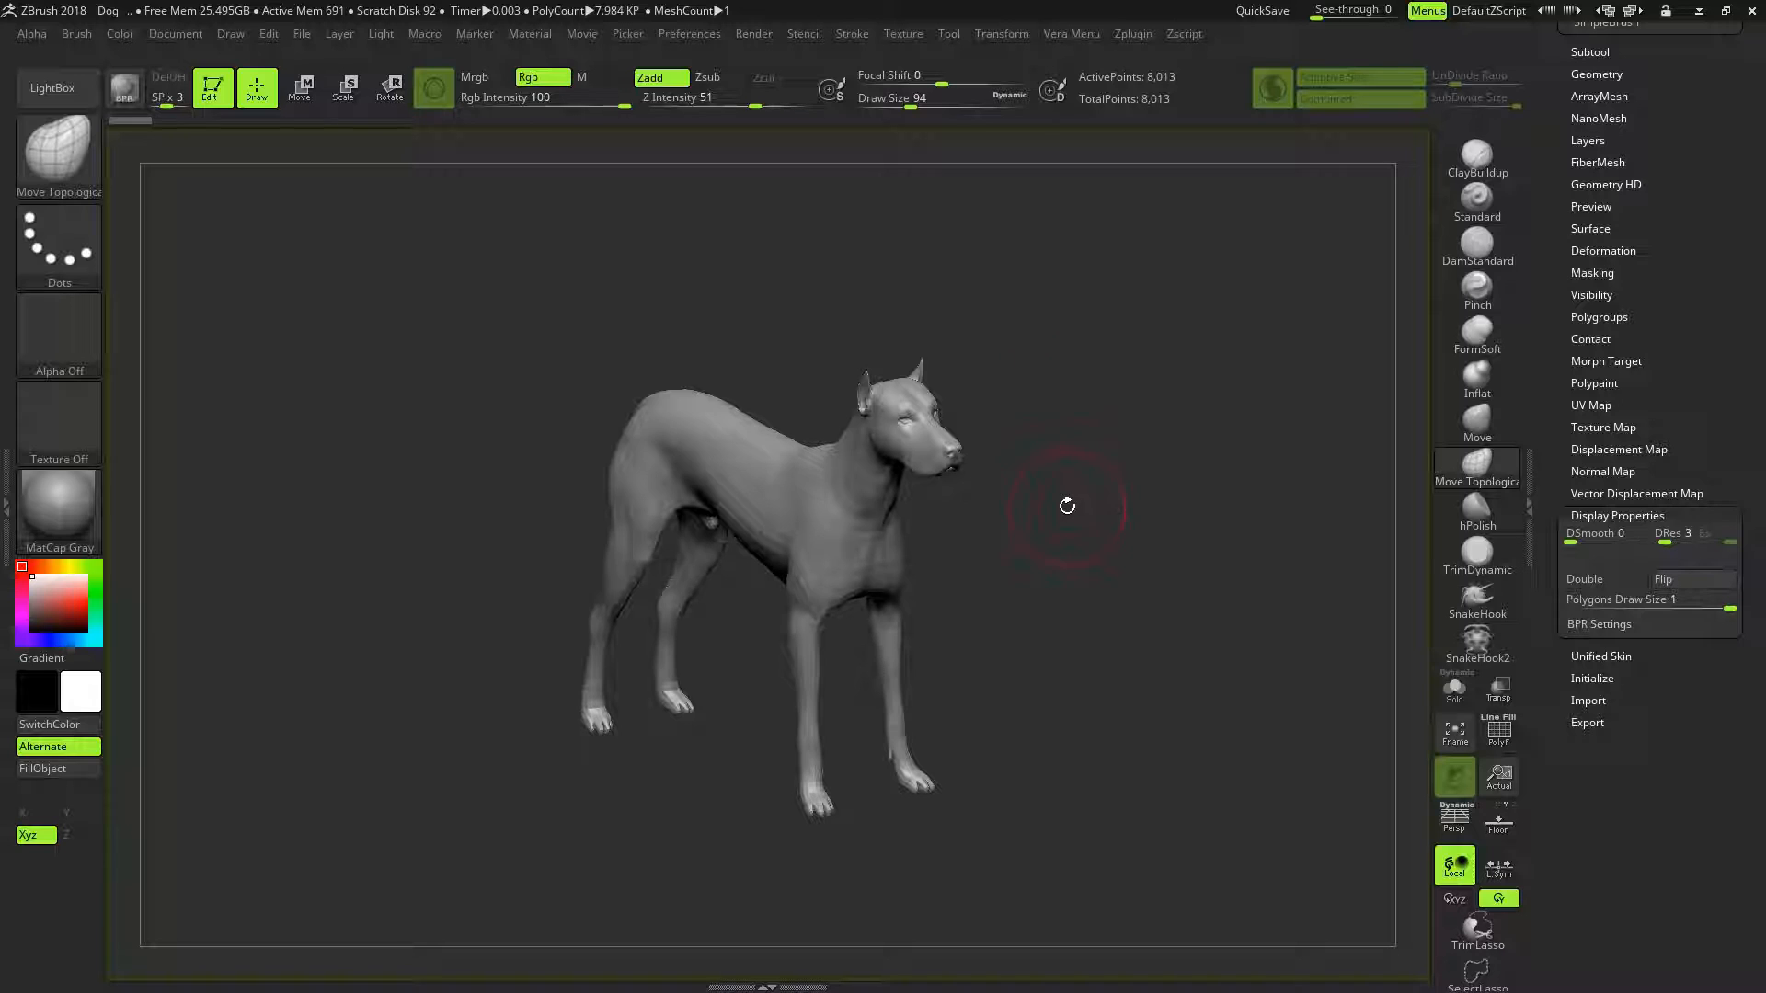
{"action": "left_click_drag", "start_coordinate": [1051, 503], "coordinate": [1124, 581]}
{"action": "left_click_drag", "start_coordinate": [1167, 523], "coordinate": [1134, 426]}
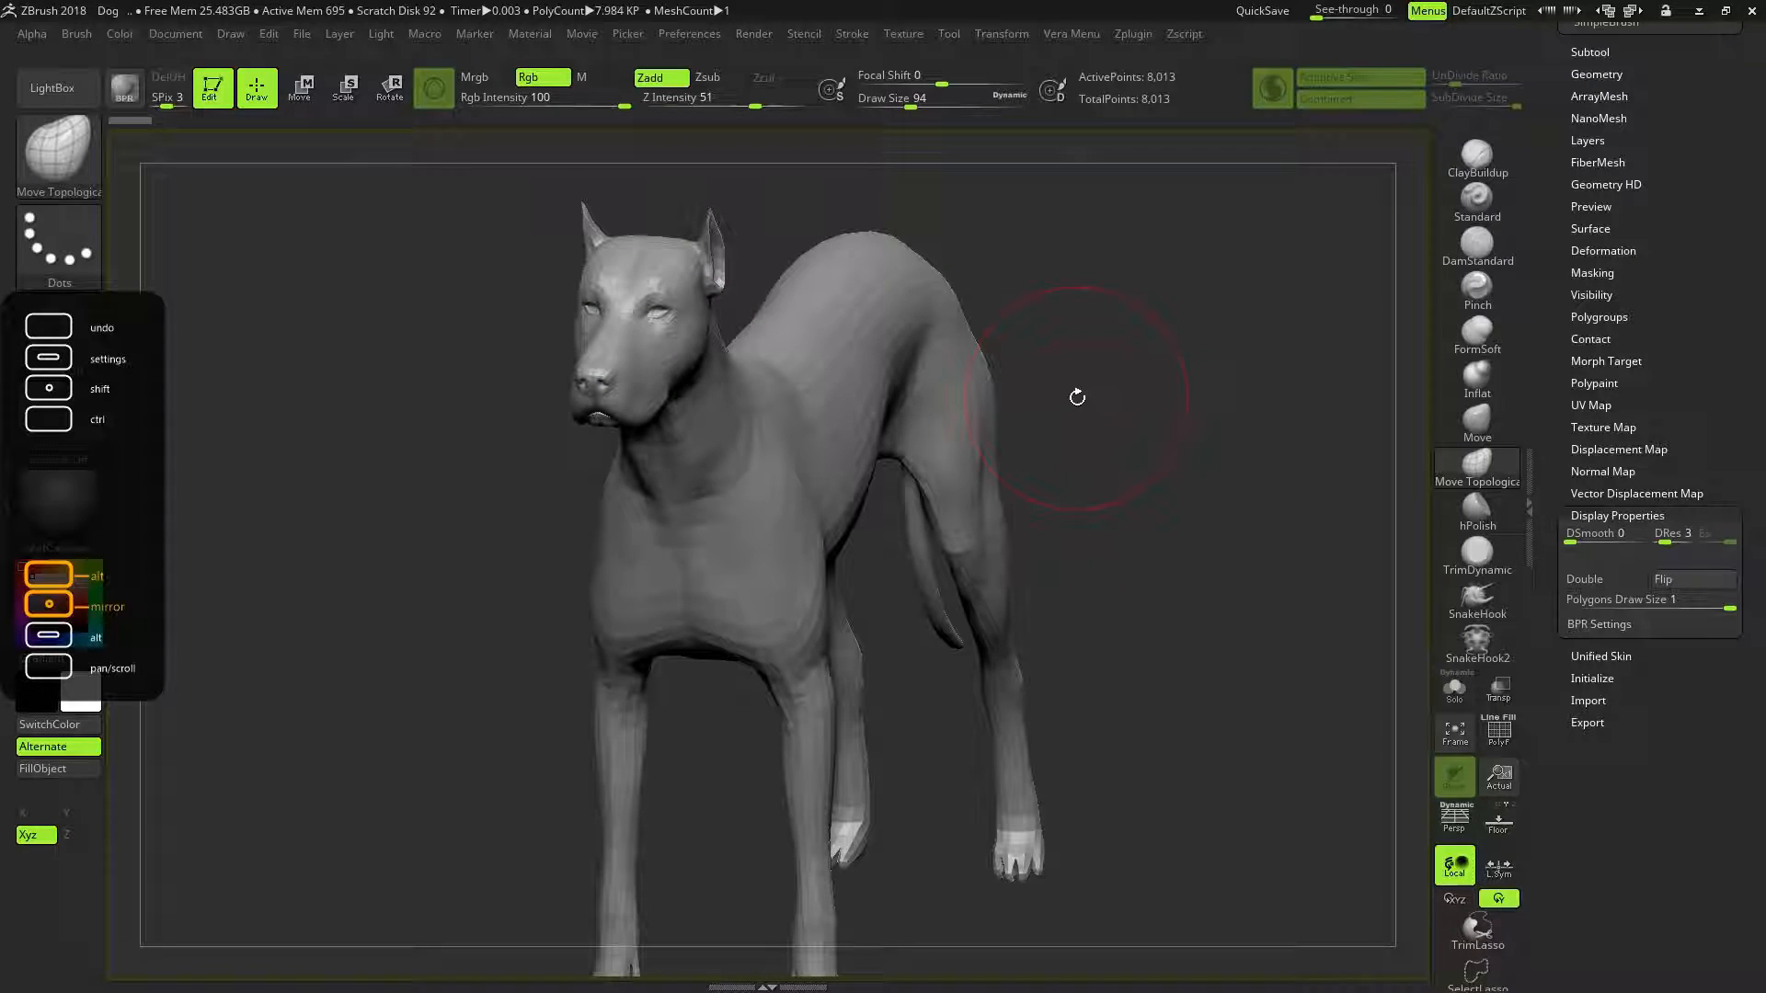
{"action": "left_click_drag", "start_coordinate": [1047, 338], "coordinate": [1080, 406], "text": "alt"}
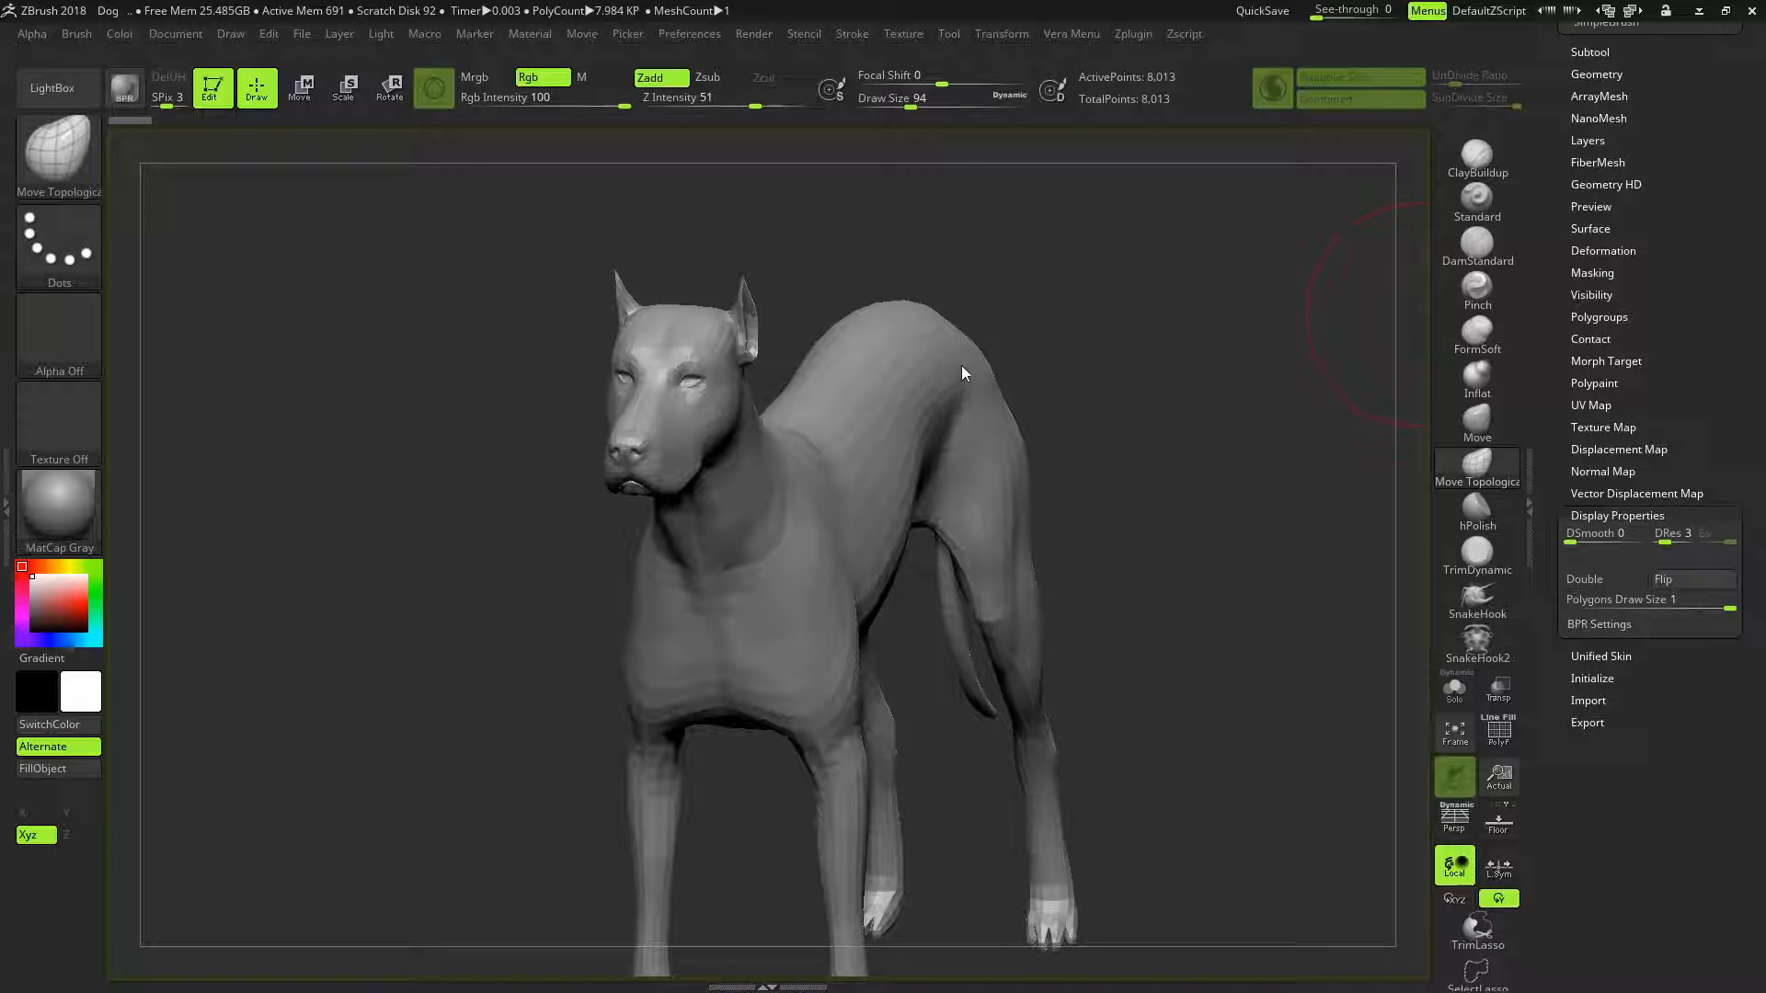
{"action": "mouse_move", "coordinate": [1017, 340]}
{"action": "left_mouse_down", "text": "shift"}
{"action": "mouse_move", "coordinate": [975, 323]}
{"action": "mouse_move", "coordinate": [1005, 316]}
{"action": "left_mouse_up", "text": "shift"}
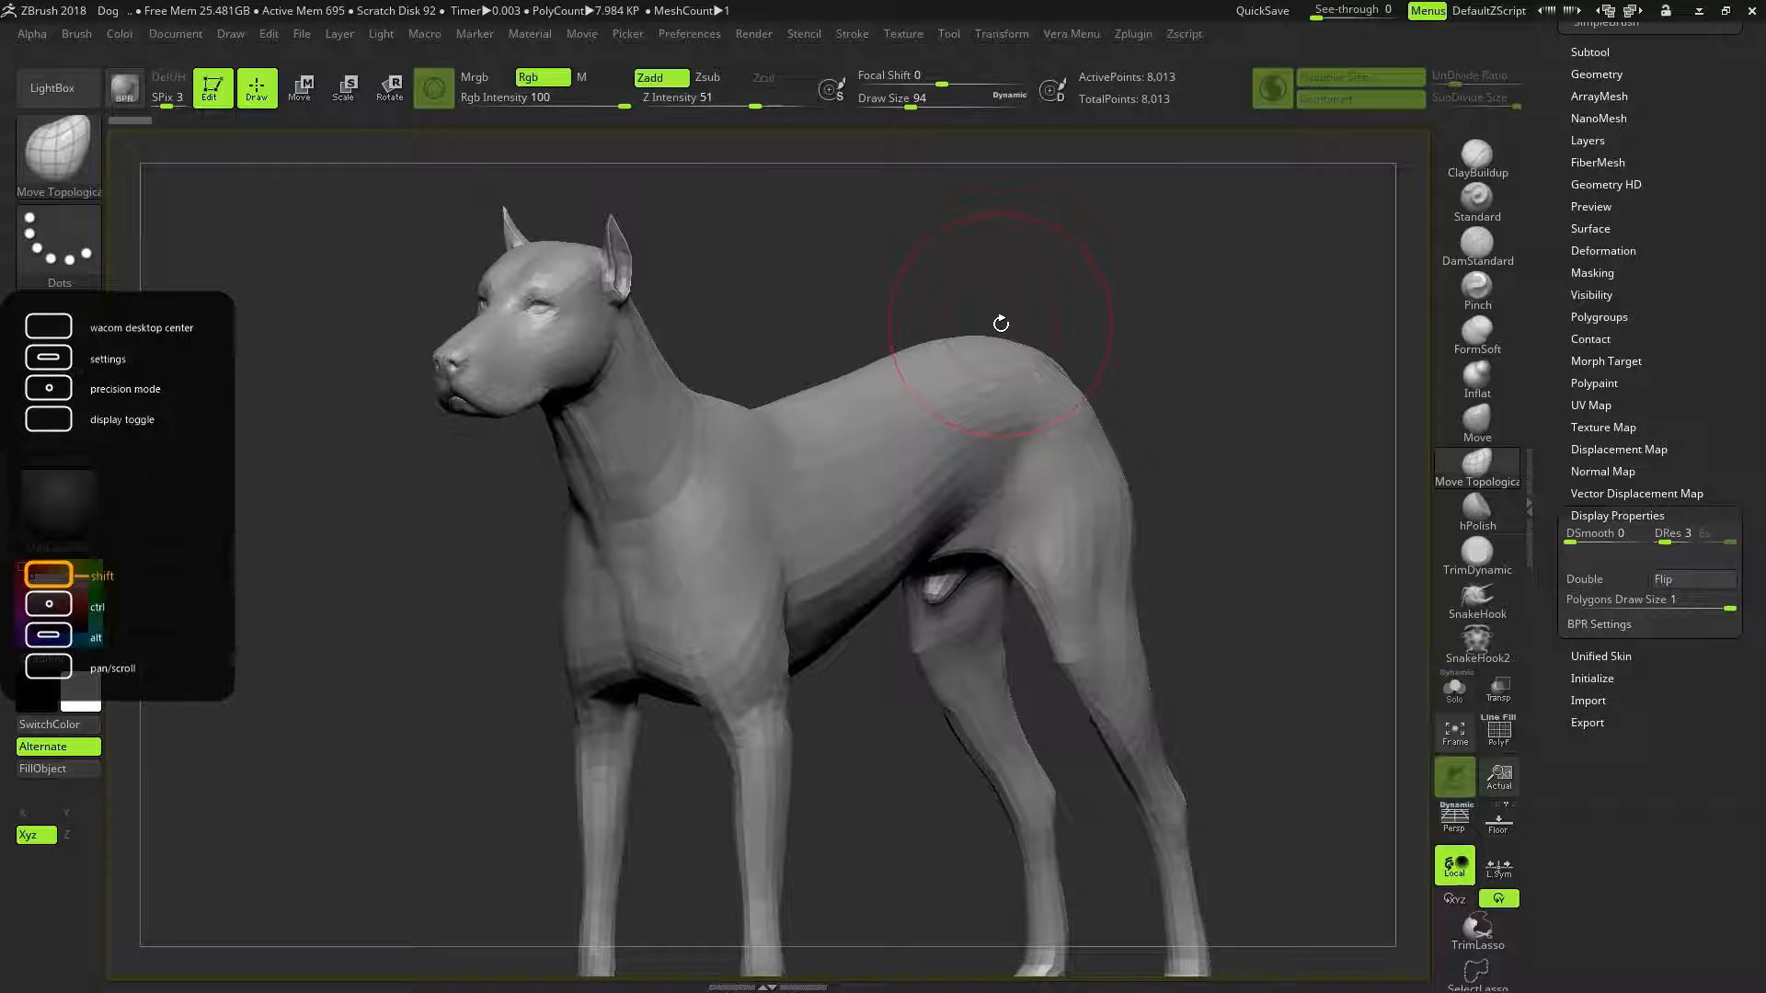
{"action": "left_click_drag", "start_coordinate": [907, 335], "coordinate": [986, 320]}
{"action": "left_click_drag", "start_coordinate": [1091, 397], "coordinate": [1045, 362]}
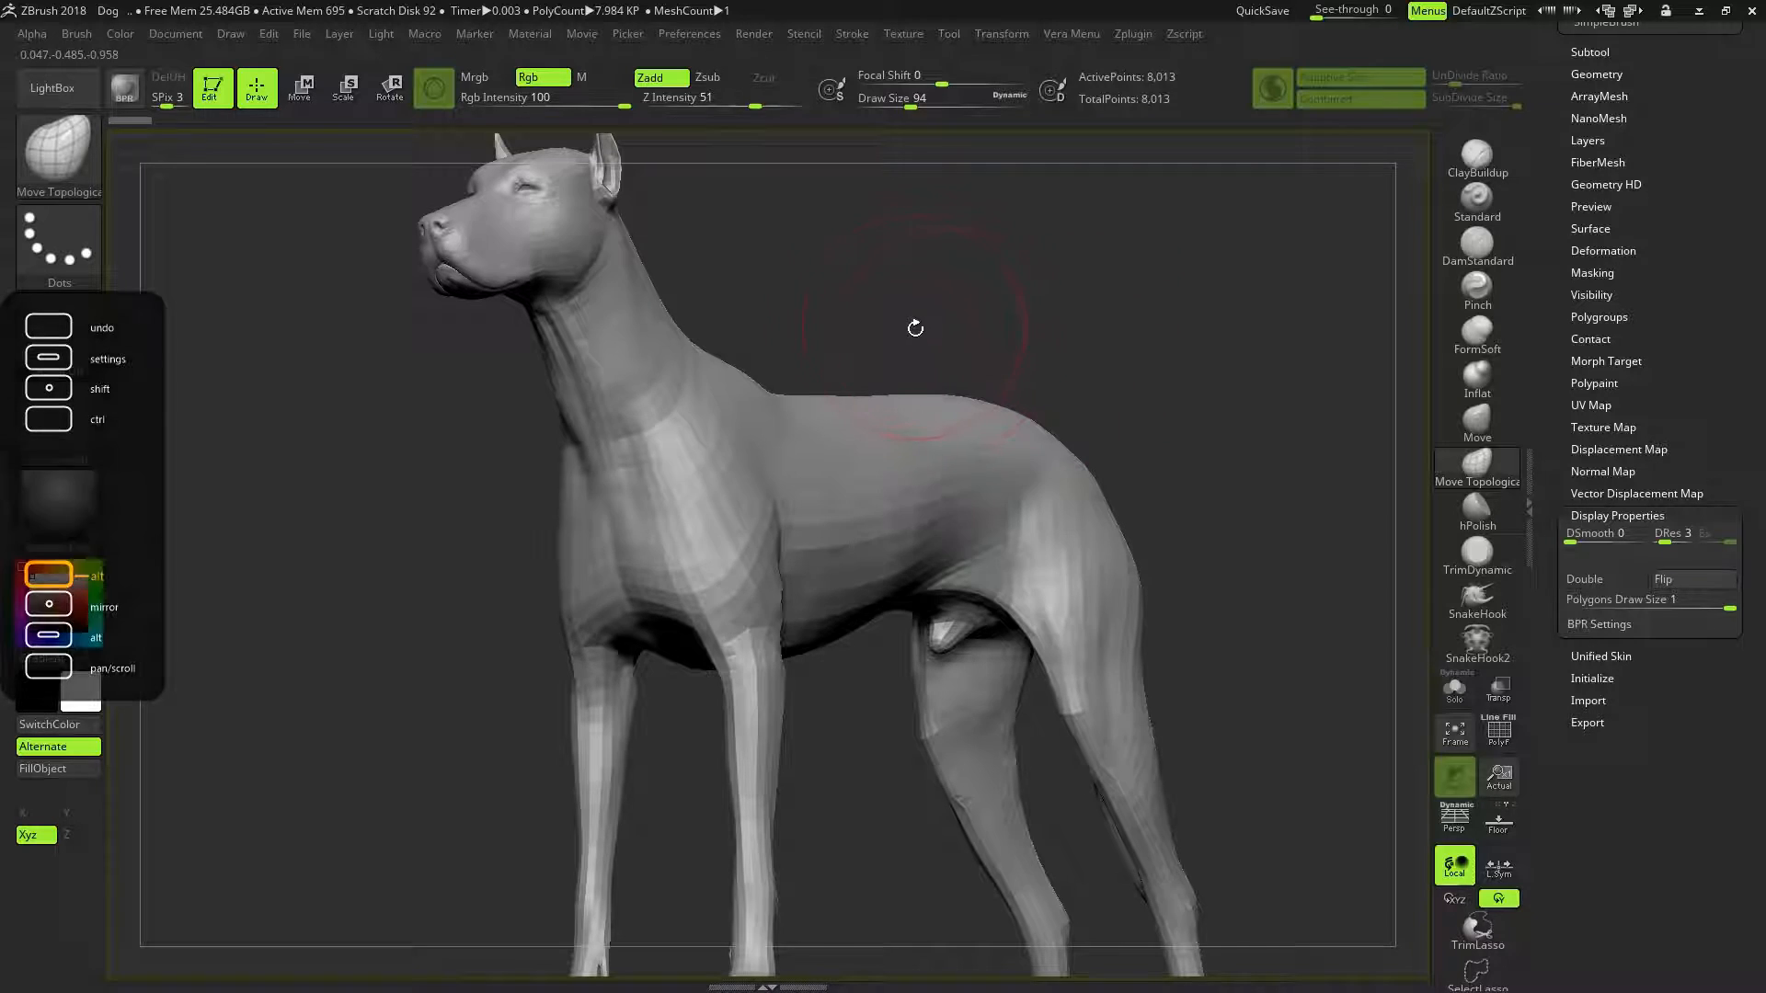
{"action": "left_click_drag", "start_coordinate": [855, 355], "coordinate": [1185, 748], "text": "alt"}
{"action": "mouse_move", "coordinate": [891, 368]}
{"action": "left_mouse_down"}
{"action": "mouse_move", "coordinate": [1172, 328]}
{"action": "mouse_move", "coordinate": [1009, 473]}
{"action": "left_mouse_up"}
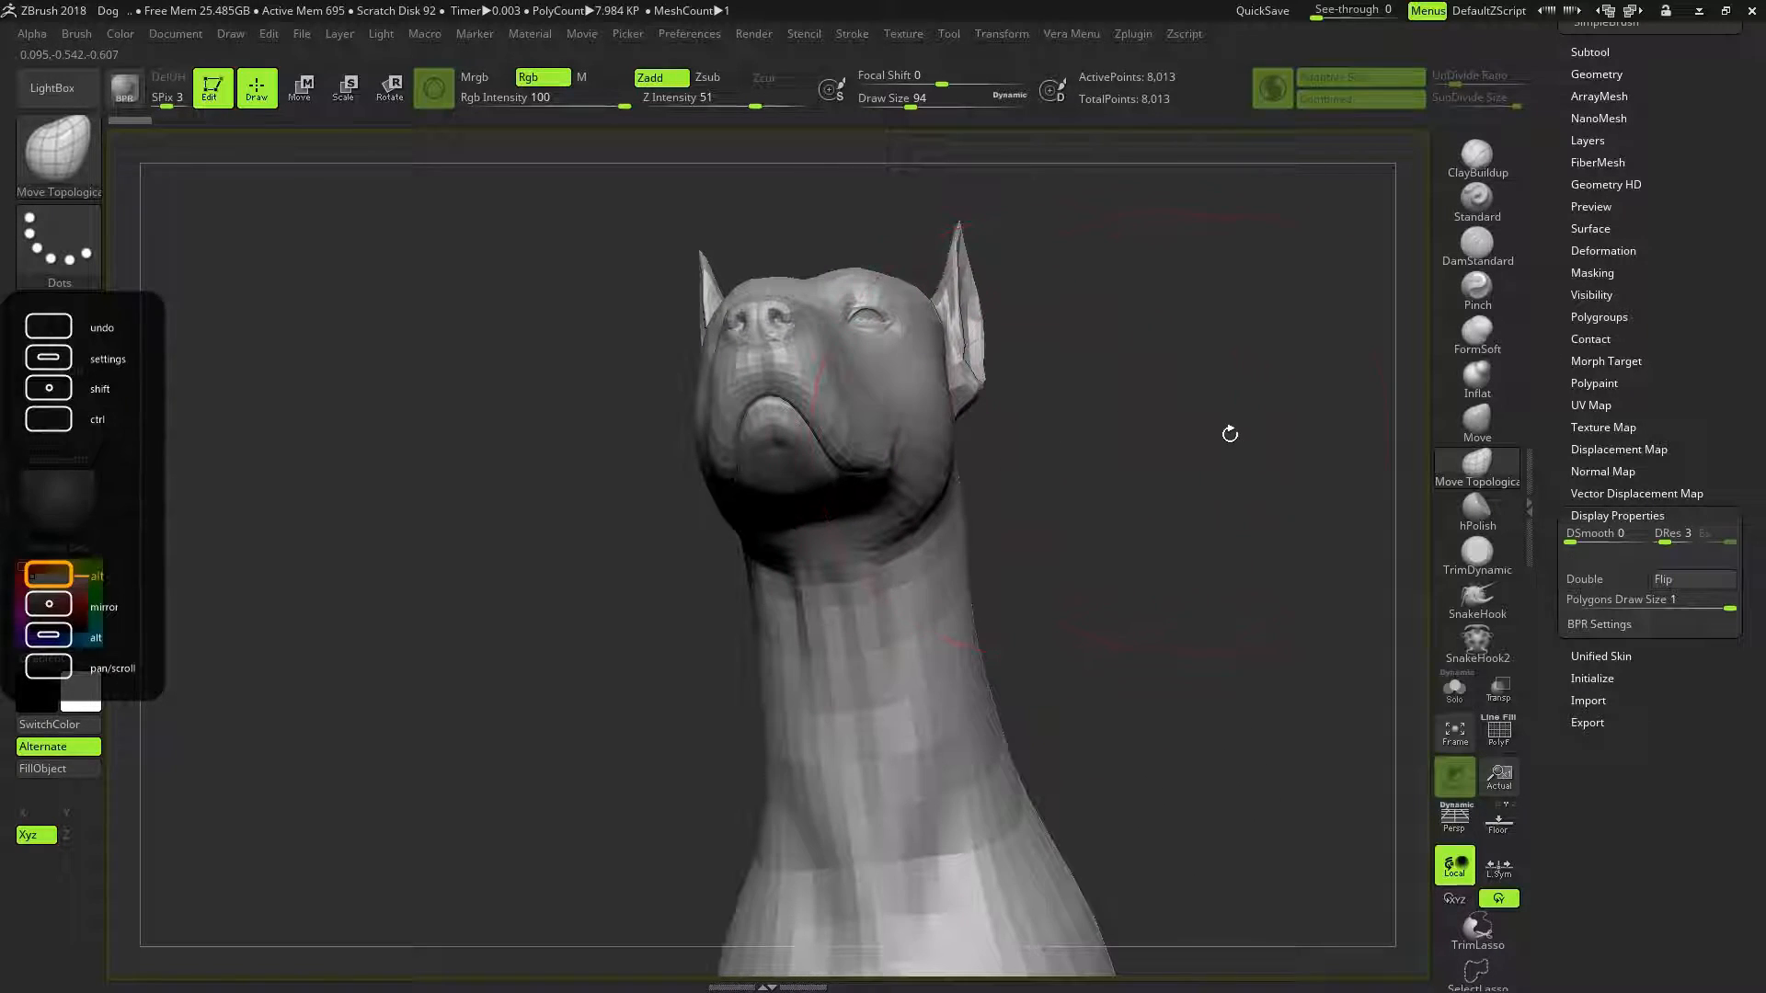
Try to pull the dog's lower jaw down with the Move Topological brush
{"action": "left_click", "coordinate": [1482, 476]}
{"action": "left_click_drag", "start_coordinate": [1059, 359], "coordinate": [1000, 382]}
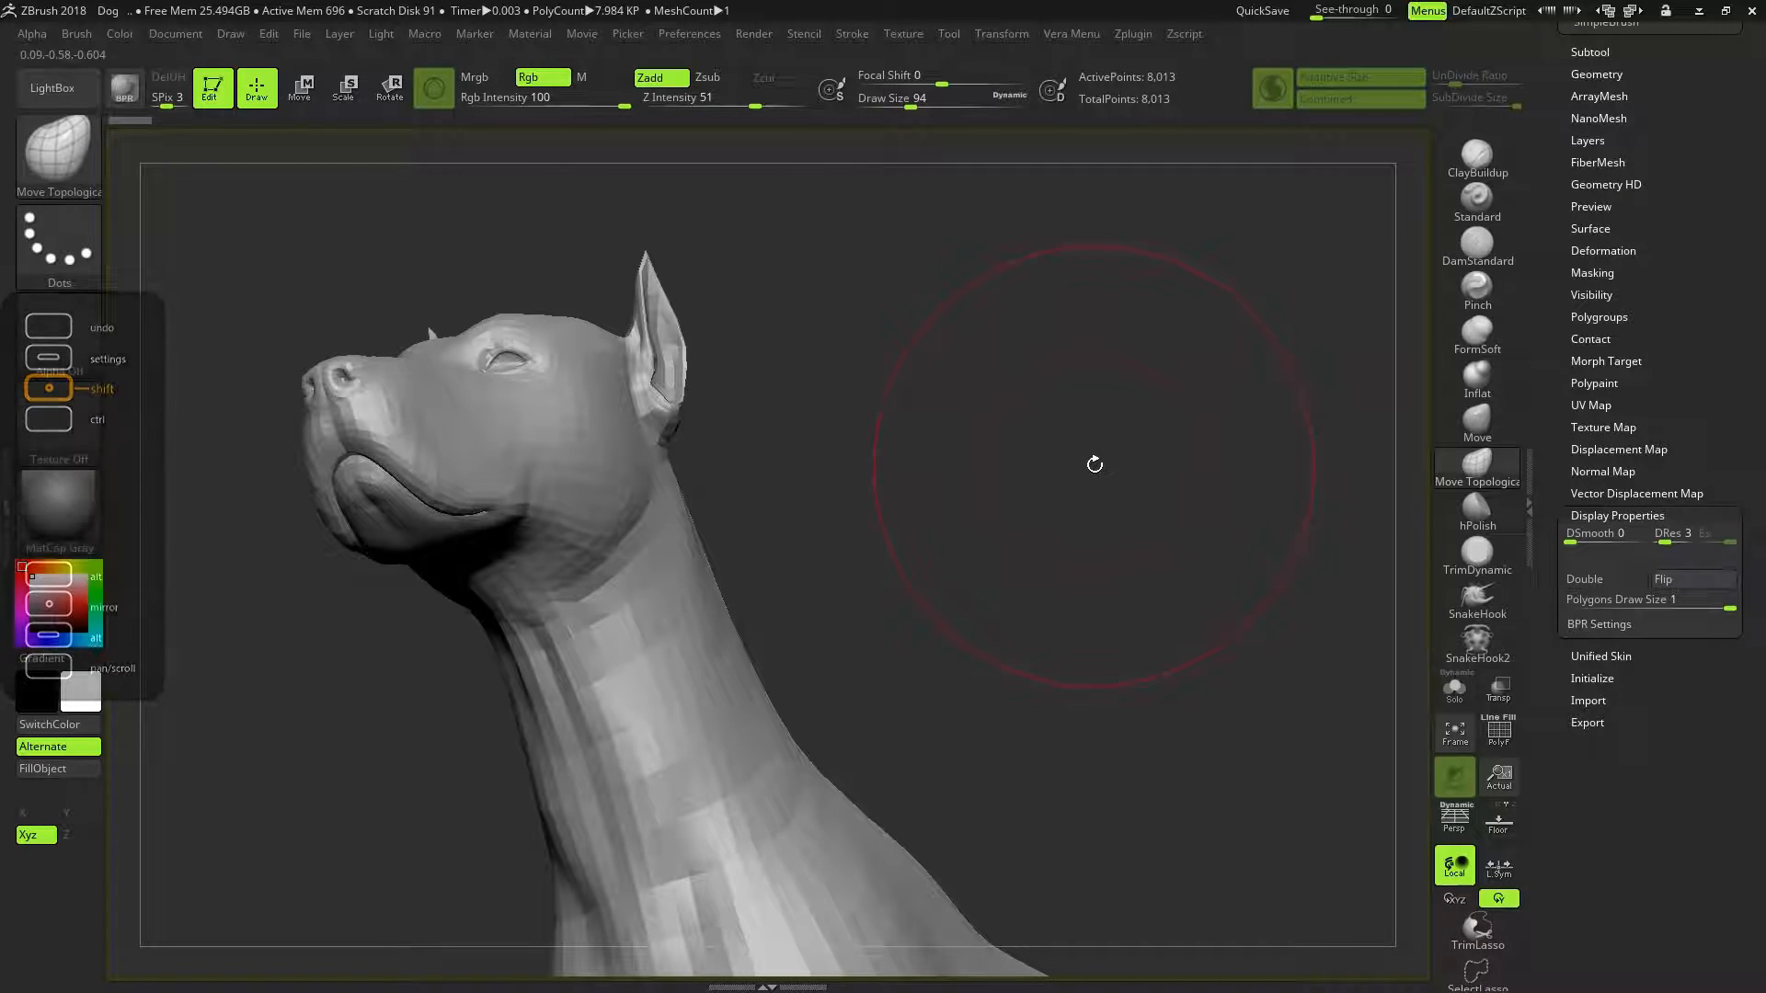
{"action": "left_click_drag", "start_coordinate": [1102, 479], "coordinate": [1108, 481], "text": "shift"}
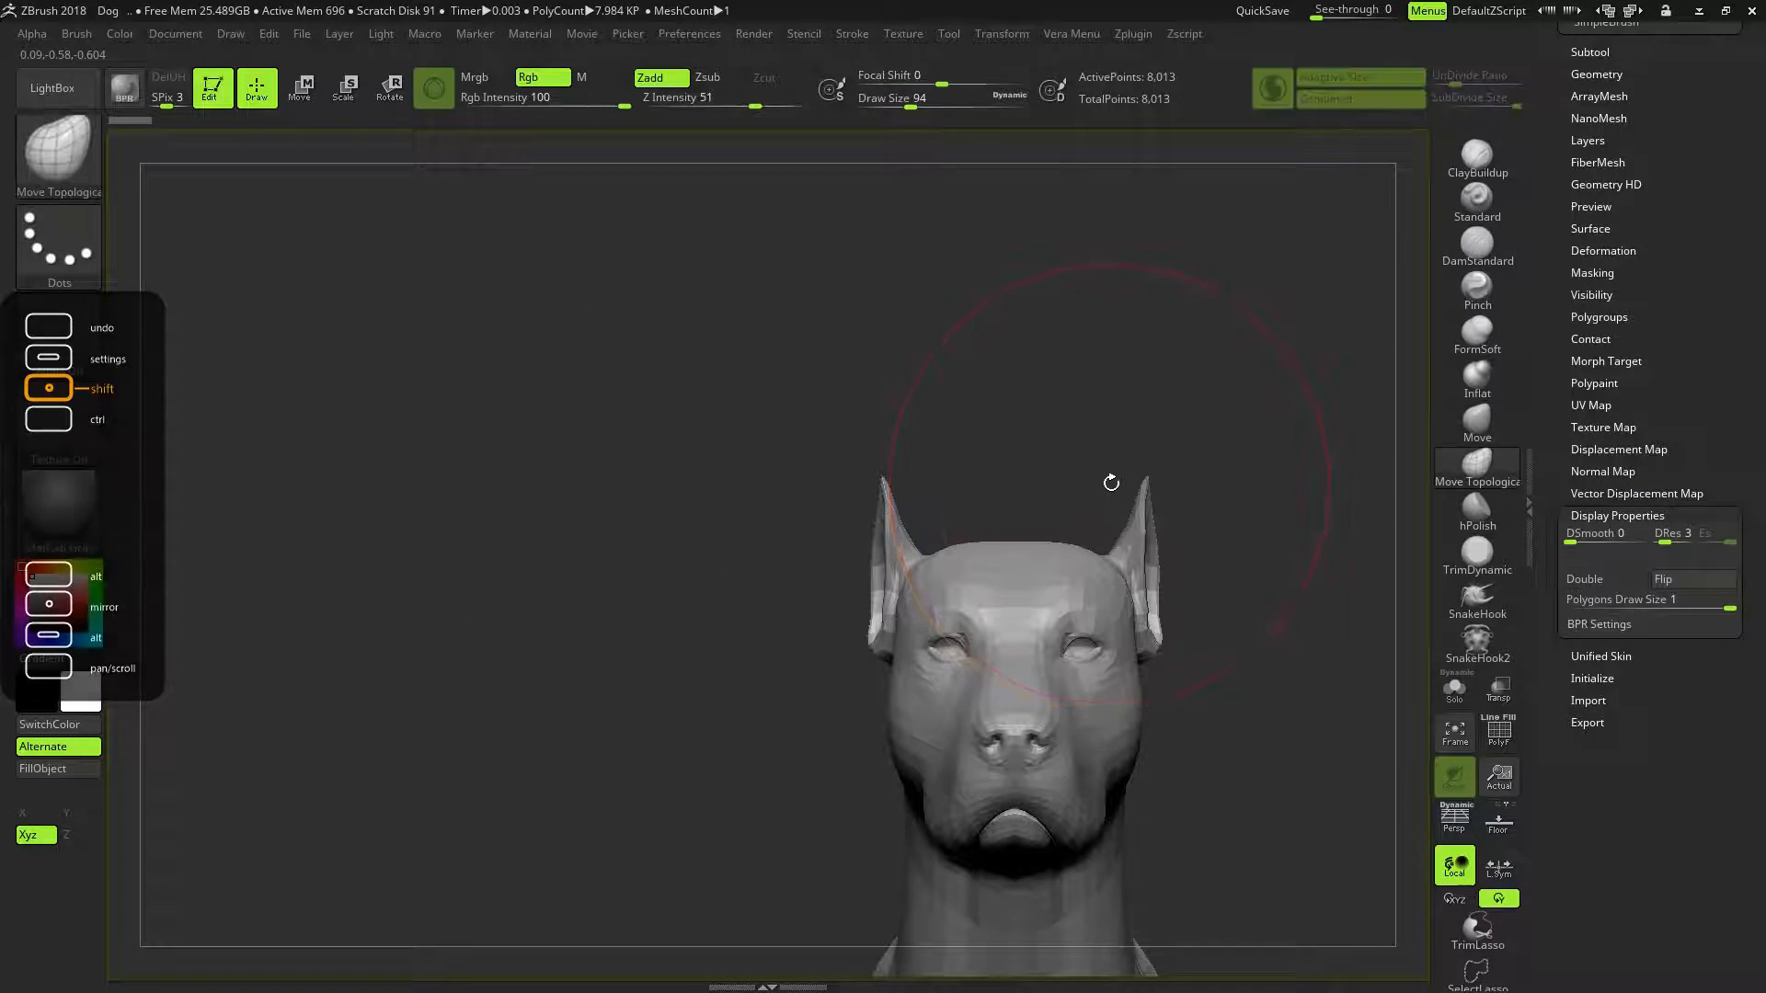
{"action": "left_click_drag", "start_coordinate": [1227, 600], "coordinate": [1209, 542]}
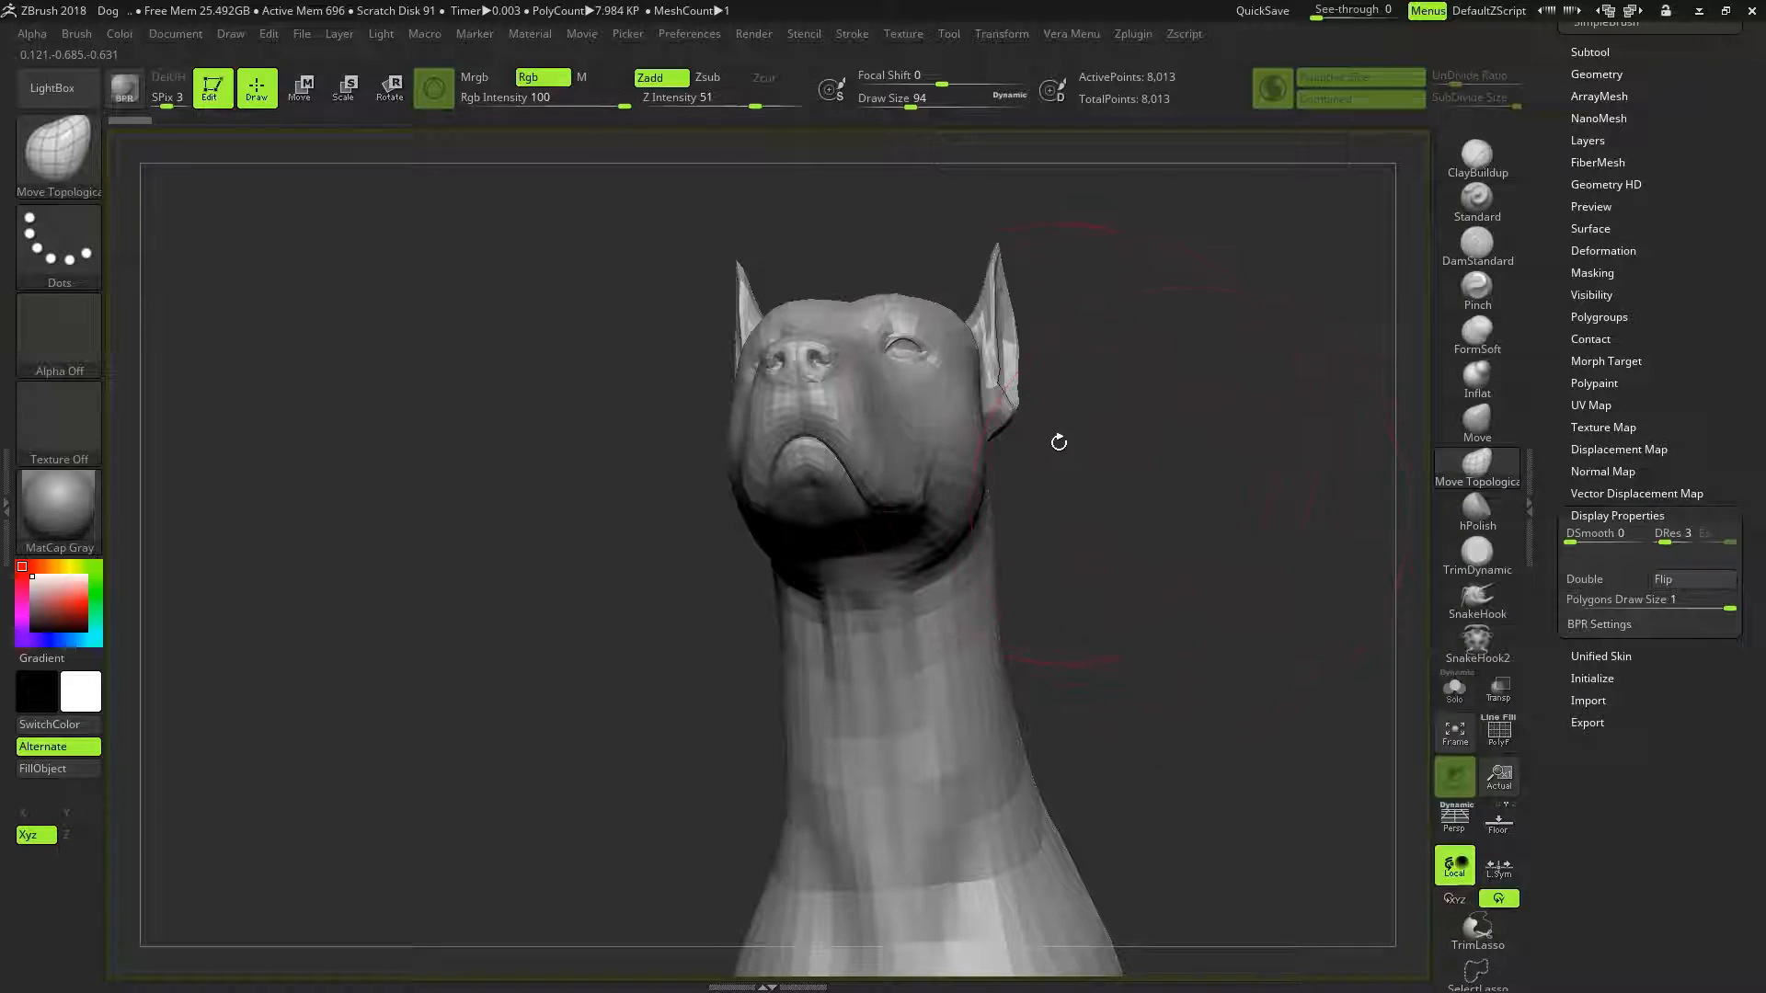
{"action": "left_click_drag", "start_coordinate": [1122, 482], "coordinate": [1102, 478]}
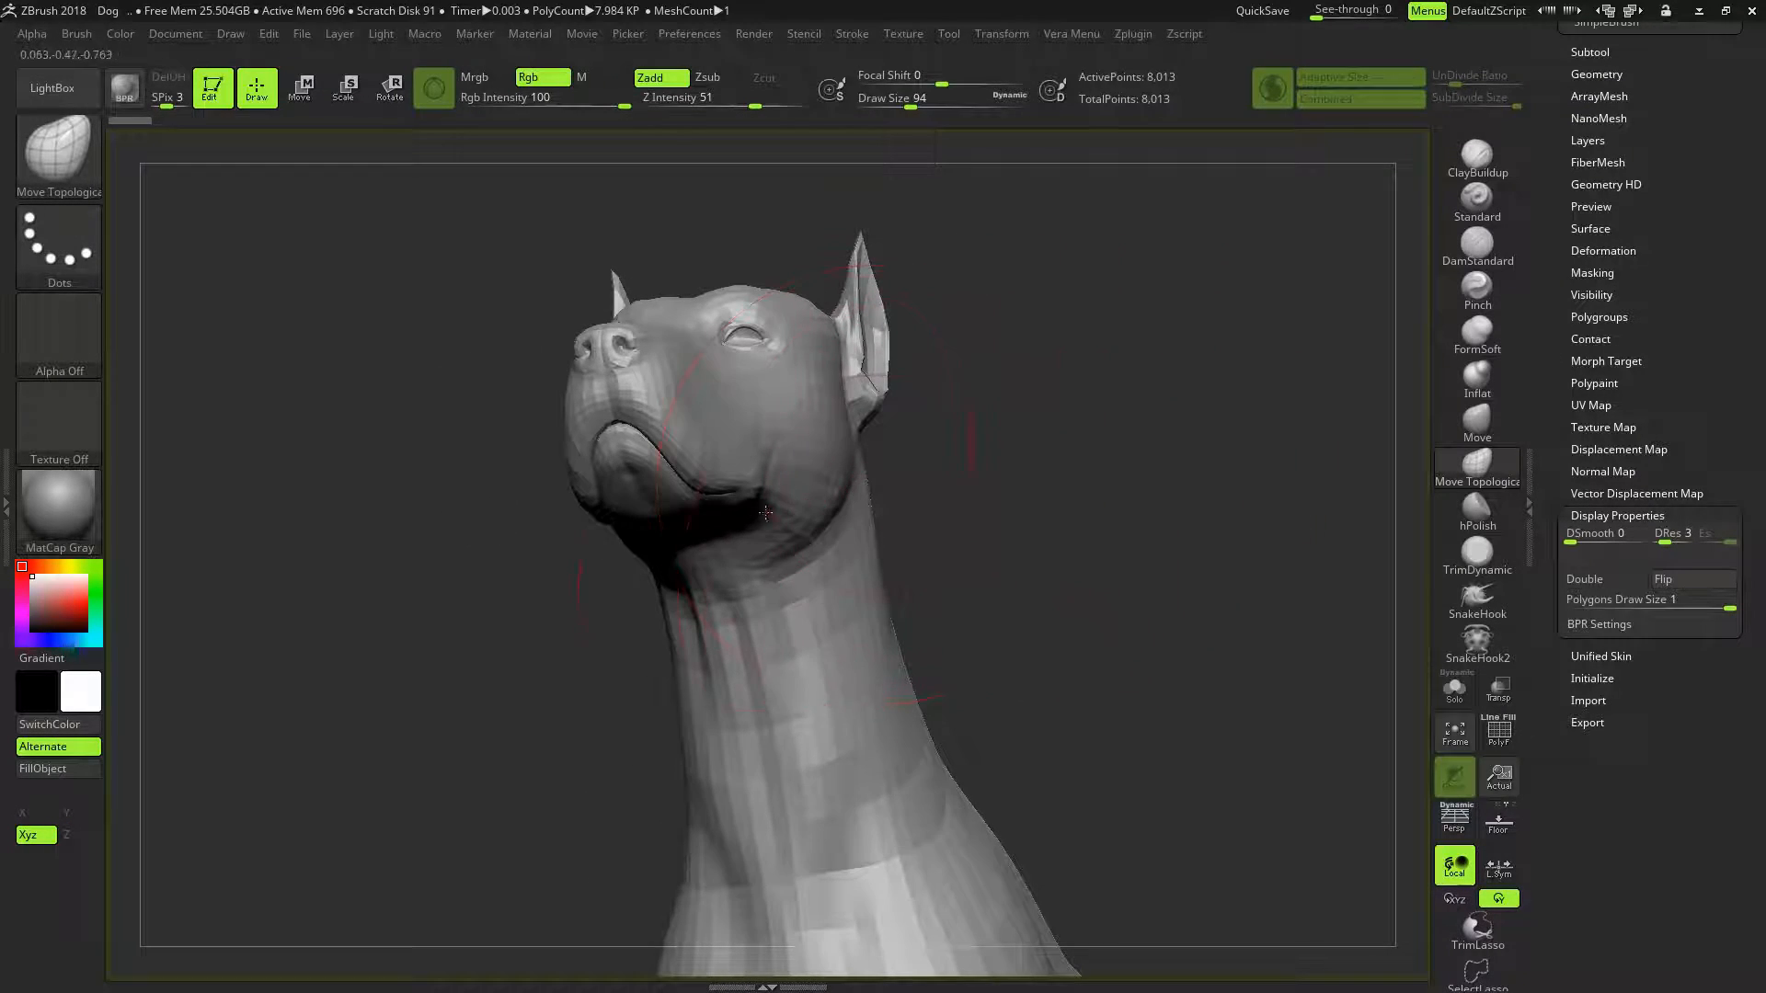
{"action": "left_click_drag", "start_coordinate": [634, 454], "coordinate": [640, 510]}
{"action": "left_click_drag", "start_coordinate": [1031, 470], "coordinate": [949, 489]}
{"action": "left_click_drag", "start_coordinate": [788, 493], "coordinate": [793, 541]}
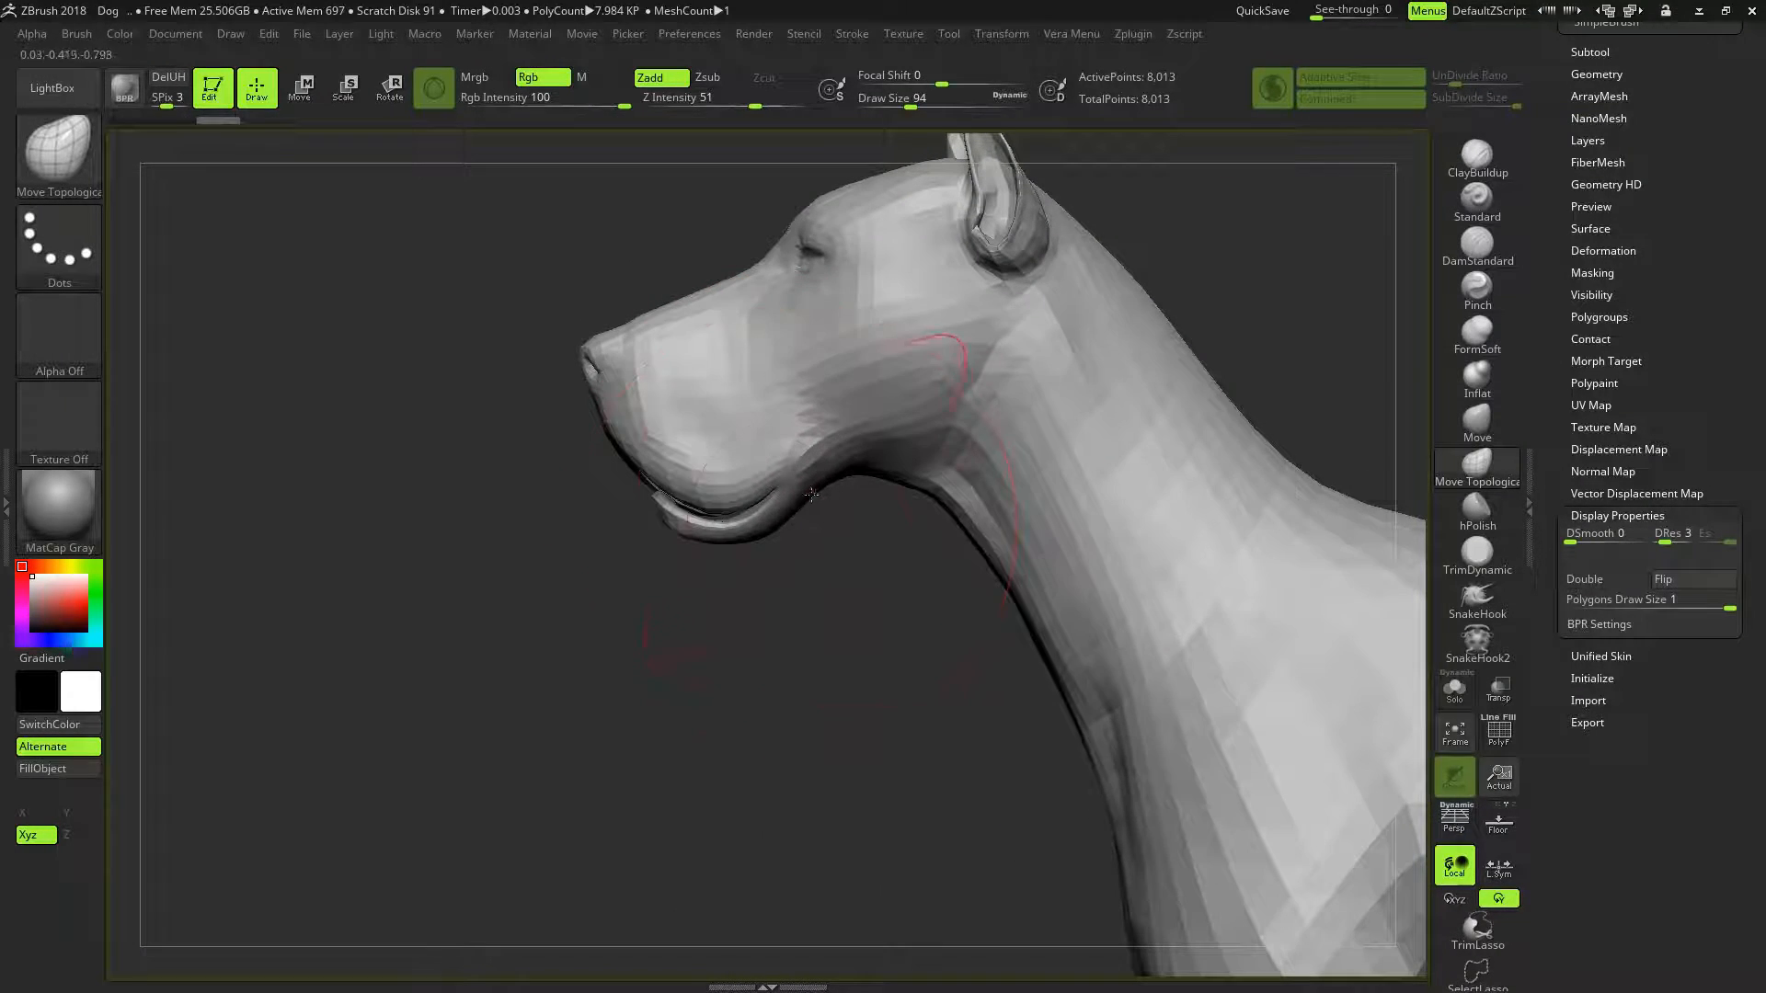
Reduce the brush's draw size to 42
{"action": "key", "text": "bracketleft"}
{"action": "key", "text": "bracketleft"}
{"action": "key", "text": "bracketleft"}
{"action": "key", "text": "bracketleft"}
{"action": "key", "text": "bracketleft"}
{"action": "key", "text": "bracketleft"}
{"action": "key", "text": "bracketleft"}
{"action": "key", "text": "bracketleft"}
Try to raise the dog's upper lip, and undo the mouth strokes back to the original closed mouth
{"action": "left_click_drag", "start_coordinate": [733, 497], "coordinate": [698, 403]}
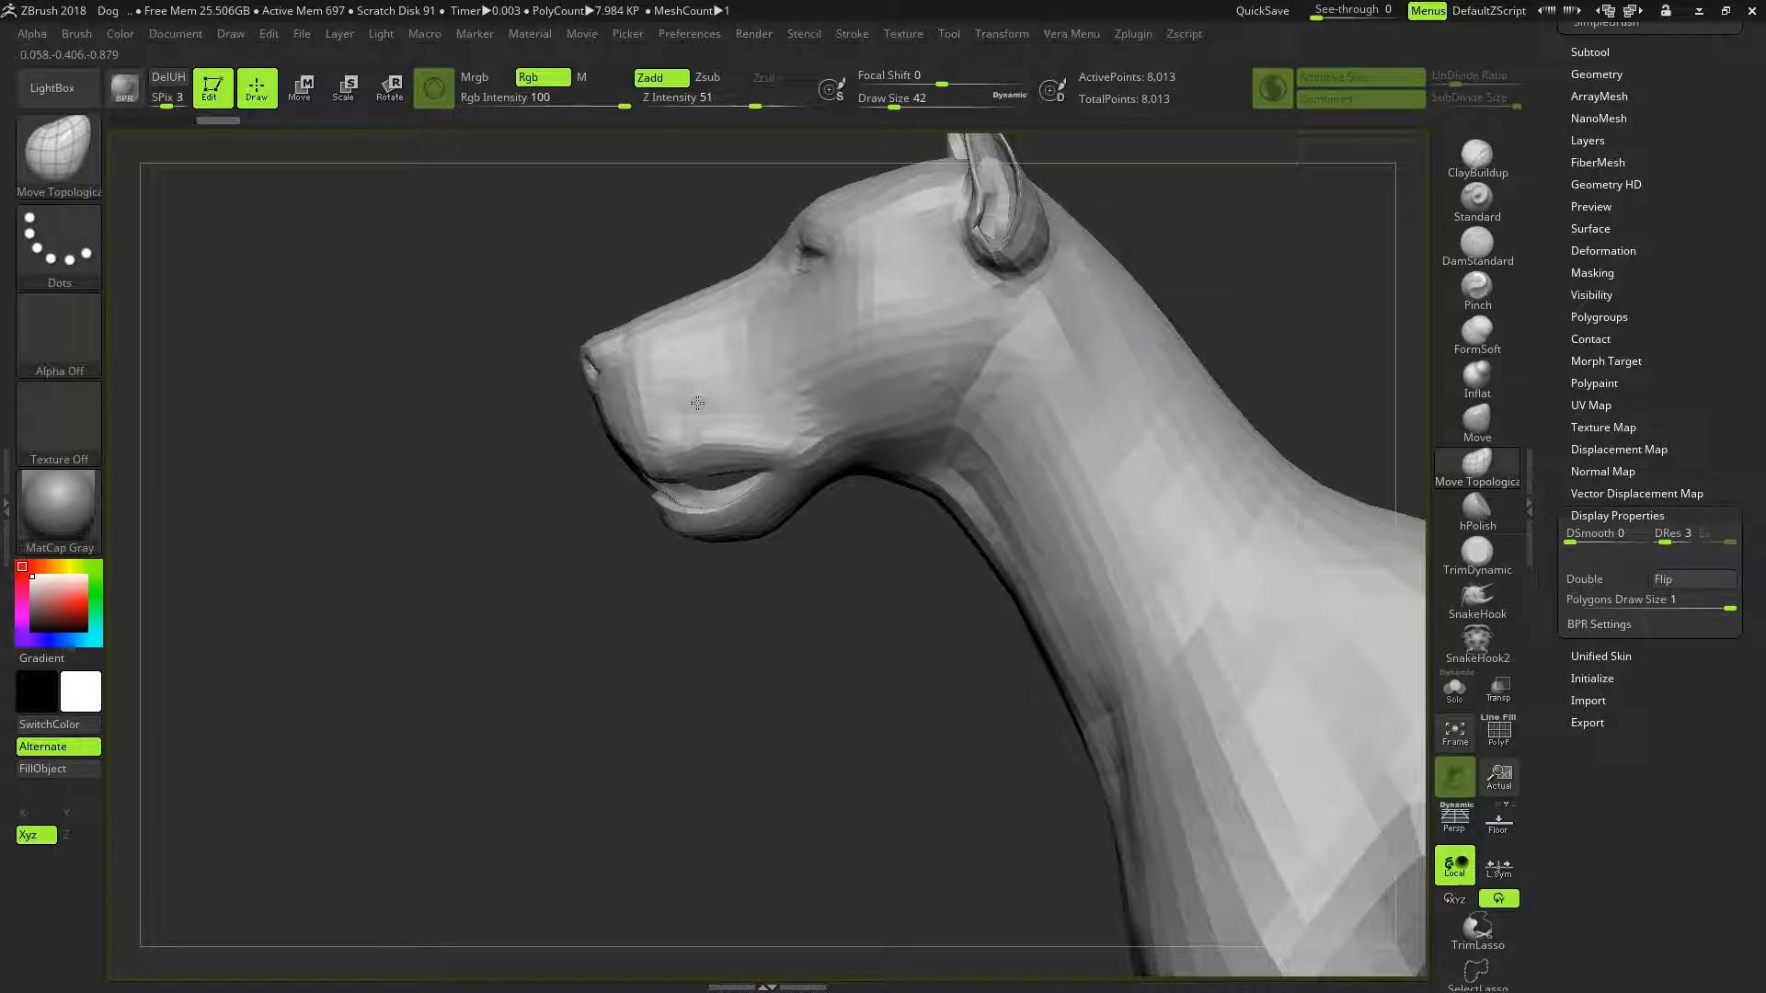
{"action": "left_click_drag", "start_coordinate": [812, 583], "coordinate": [919, 488]}
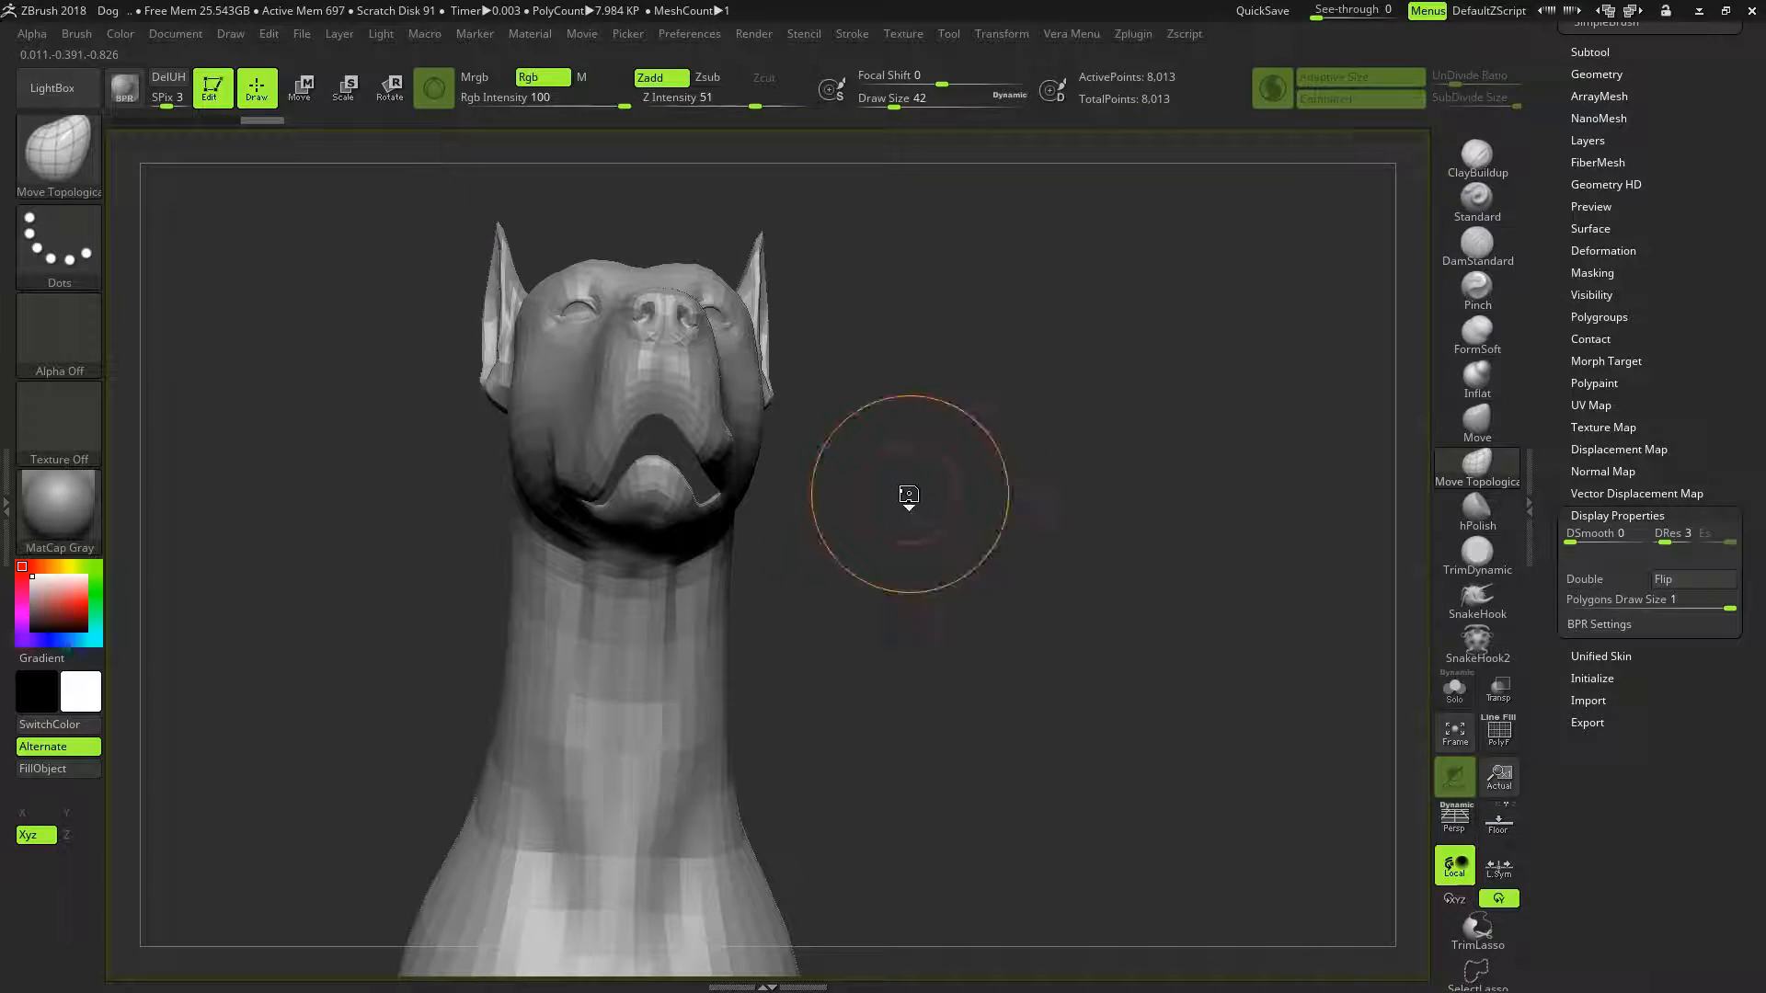
{"action": "key", "text": "ctrl+z"}
{"action": "key", "text": "ctrl+z"}
{"action": "key", "text": "ctrl+z"}
{"action": "left_click_drag", "start_coordinate": [1001, 450], "coordinate": [1022, 448], "text": "shift"}
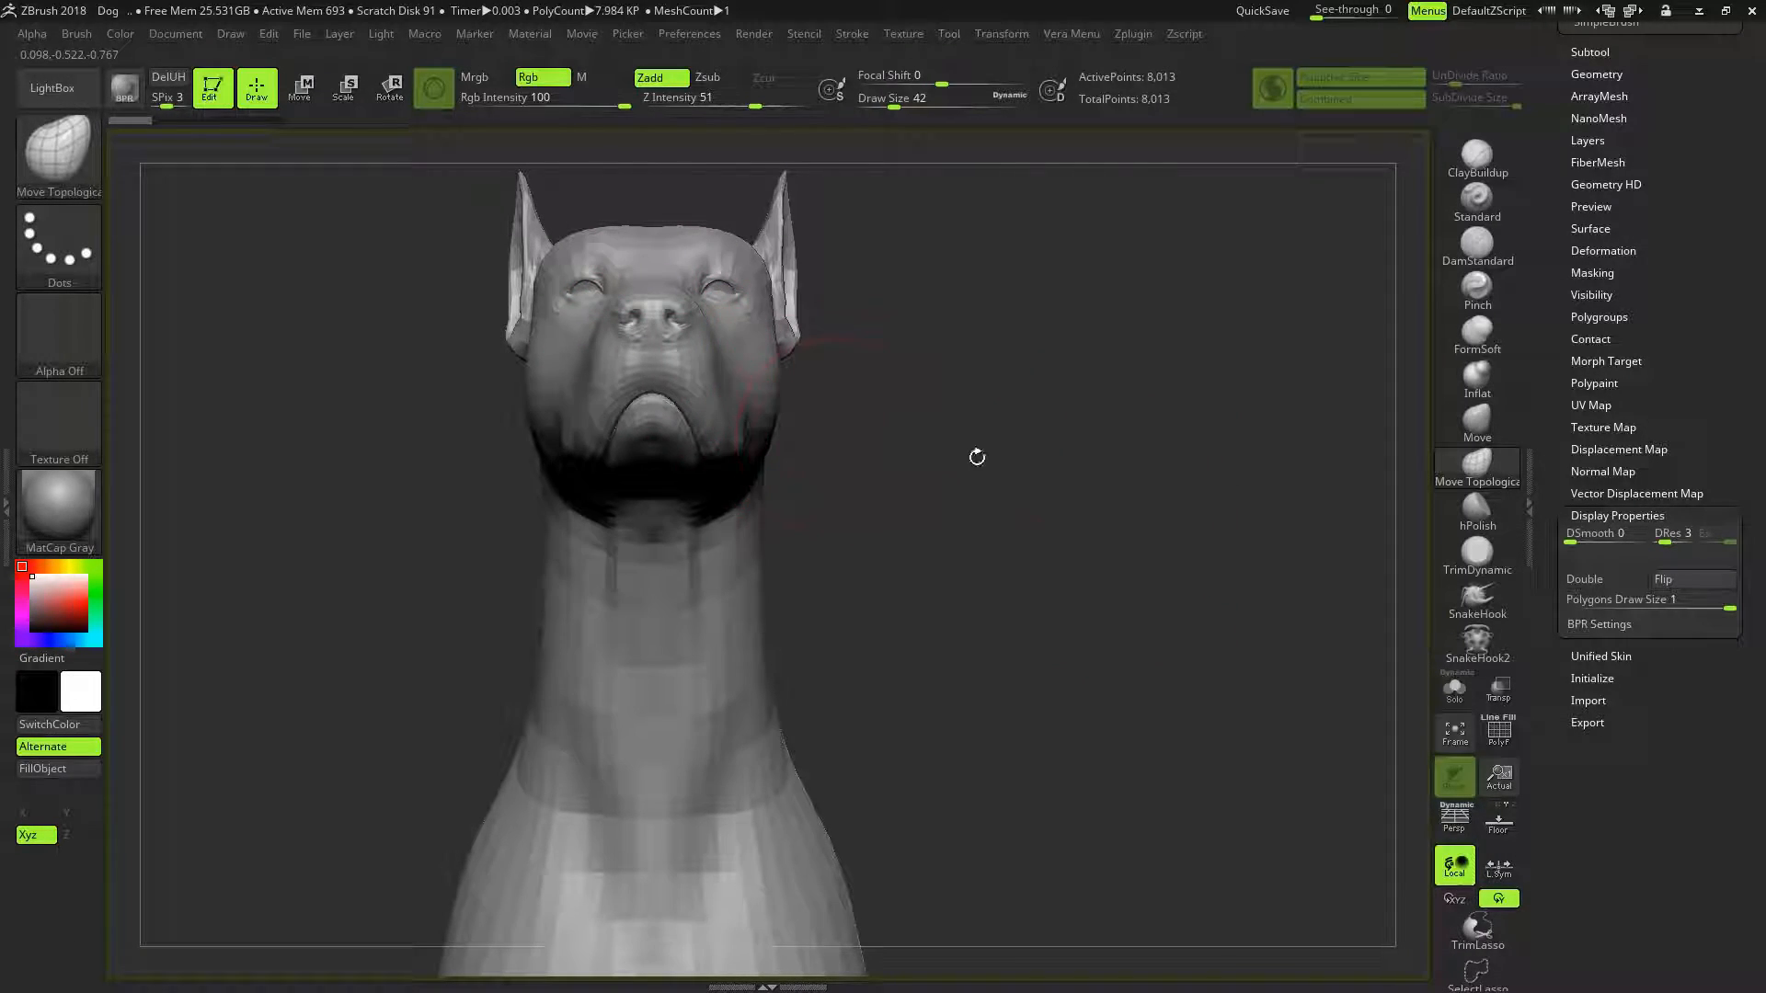
Check the X symmetry setting and pull the middle of the lower jaw down to open the dog's mouth
{"action": "left_click_drag", "start_coordinate": [1754, 236], "coordinate": [1686, 549]}
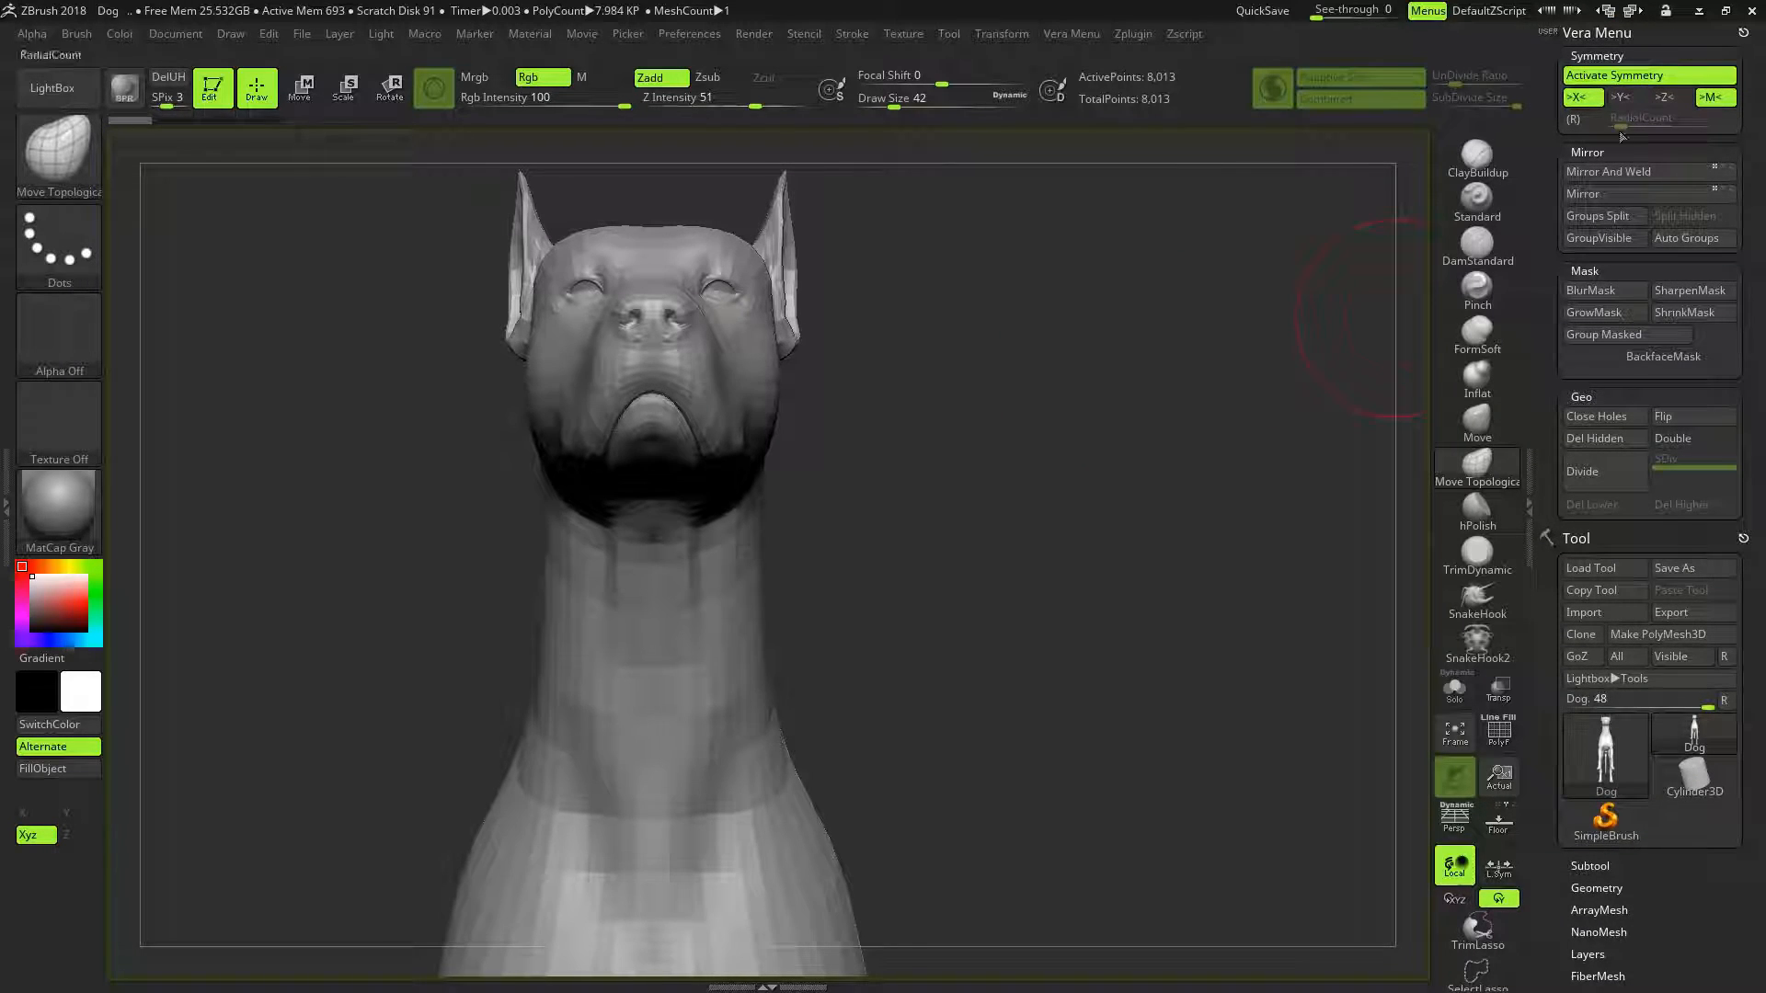
{"action": "left_click_drag", "start_coordinate": [991, 445], "coordinate": [773, 474]}
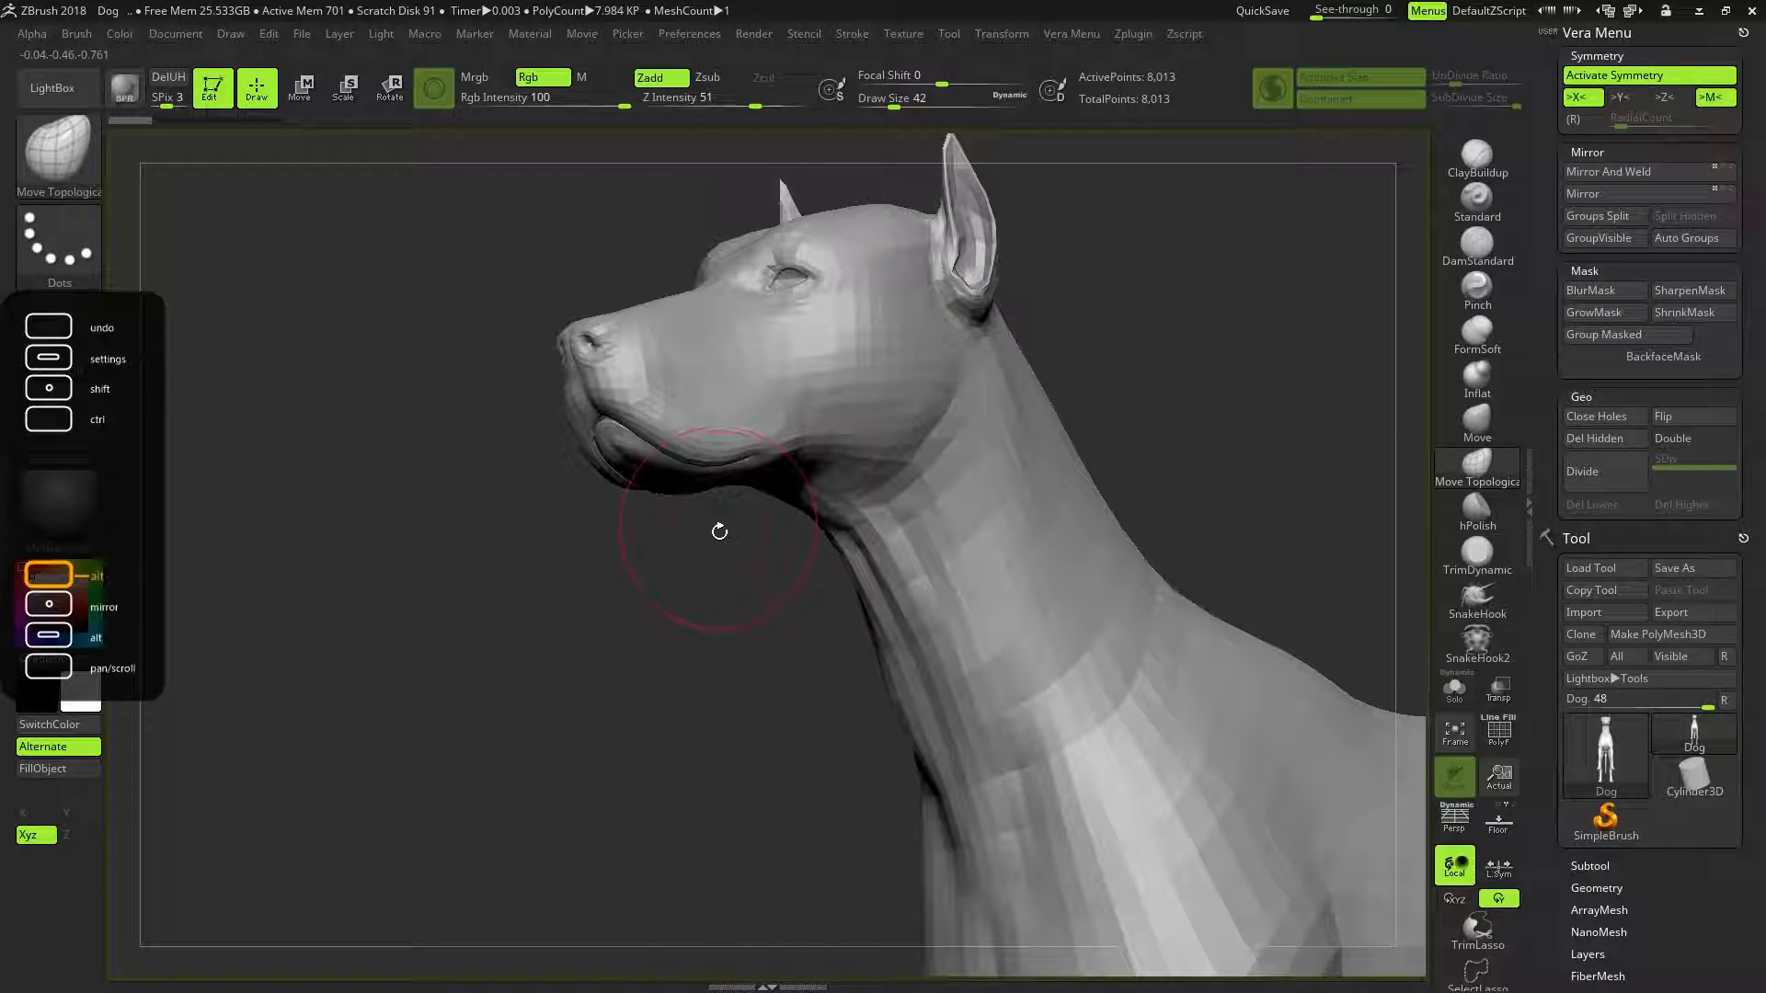
{"action": "mouse_move", "coordinate": [698, 583]}
{"action": "left_mouse_down", "text": "alt"}
{"action": "mouse_move", "coordinate": [711, 676]}
{"action": "mouse_move", "coordinate": [731, 597]}
{"action": "mouse_move", "coordinate": [709, 552]}
{"action": "left_mouse_up", "text": "alt"}
{"action": "mouse_move", "coordinate": [1044, 431]}
{"action": "left_mouse_down"}
{"action": "mouse_move", "coordinate": [1083, 445]}
{"action": "mouse_move", "coordinate": [957, 448]}
{"action": "left_mouse_up"}
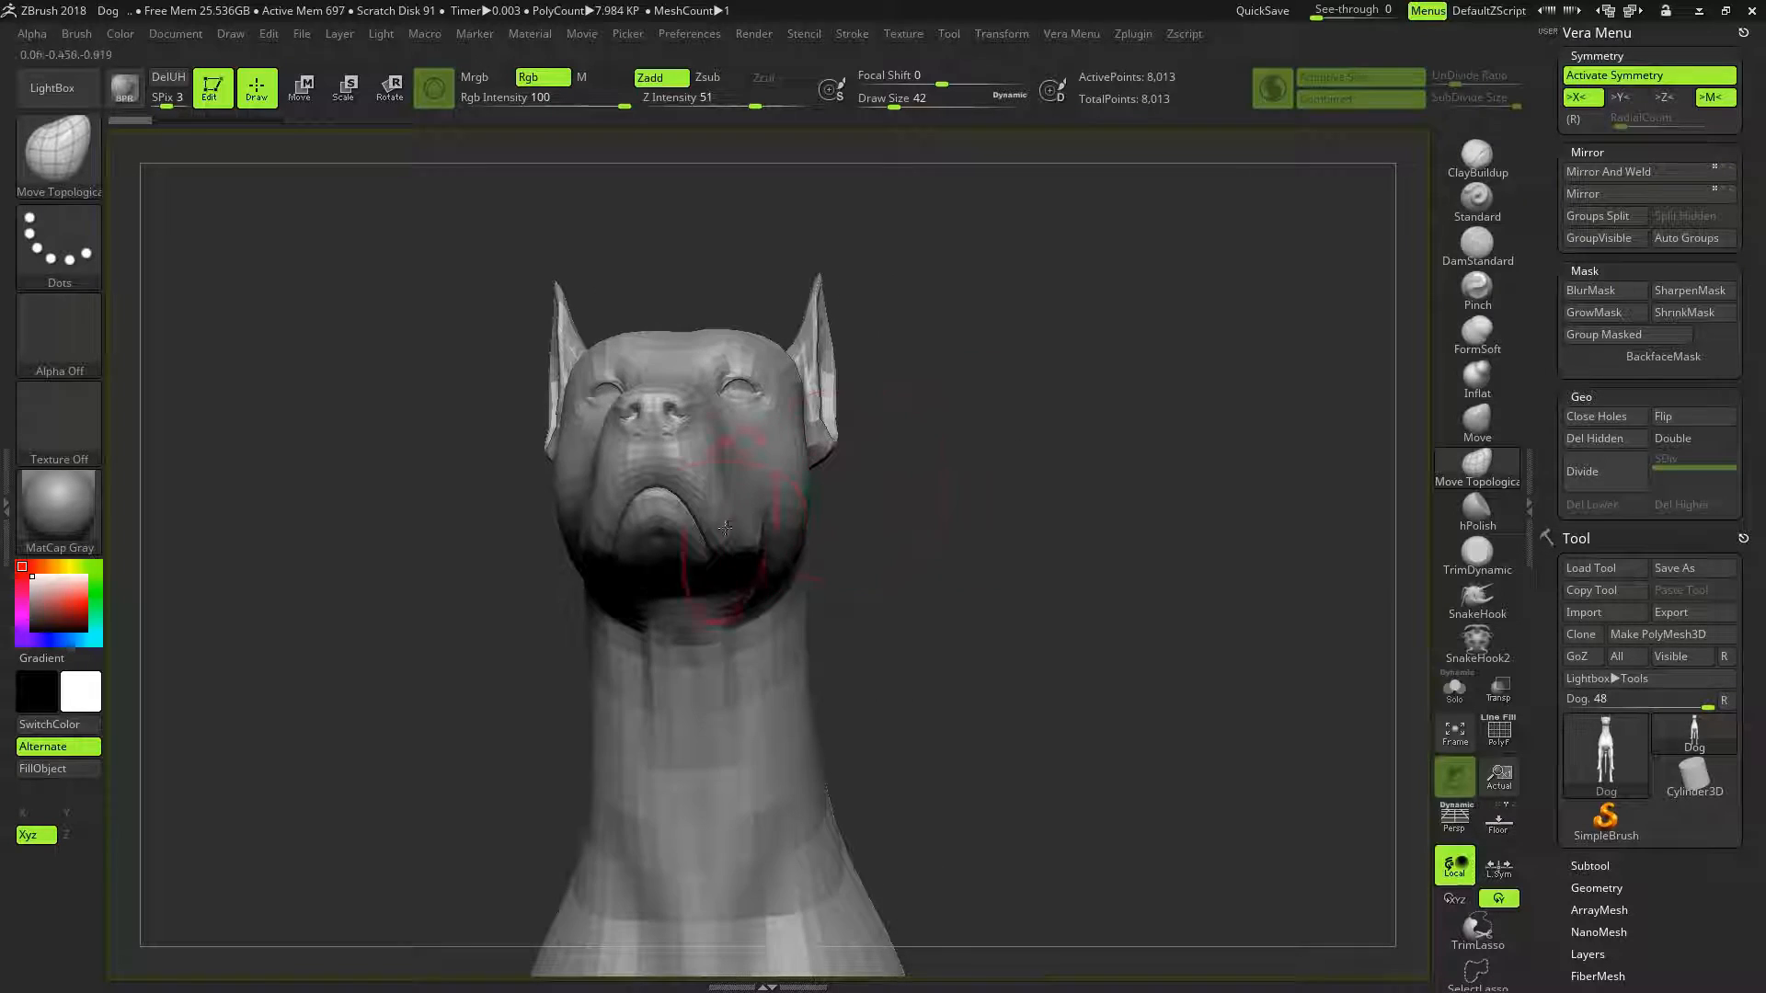
{"action": "left_click_drag", "start_coordinate": [656, 507], "coordinate": [656, 571]}
{"action": "mouse_move", "coordinate": [848, 512]}
{"action": "left_mouse_down"}
{"action": "mouse_move", "coordinate": [1011, 496]}
{"action": "mouse_move", "coordinate": [788, 549]}
{"action": "left_mouse_up"}
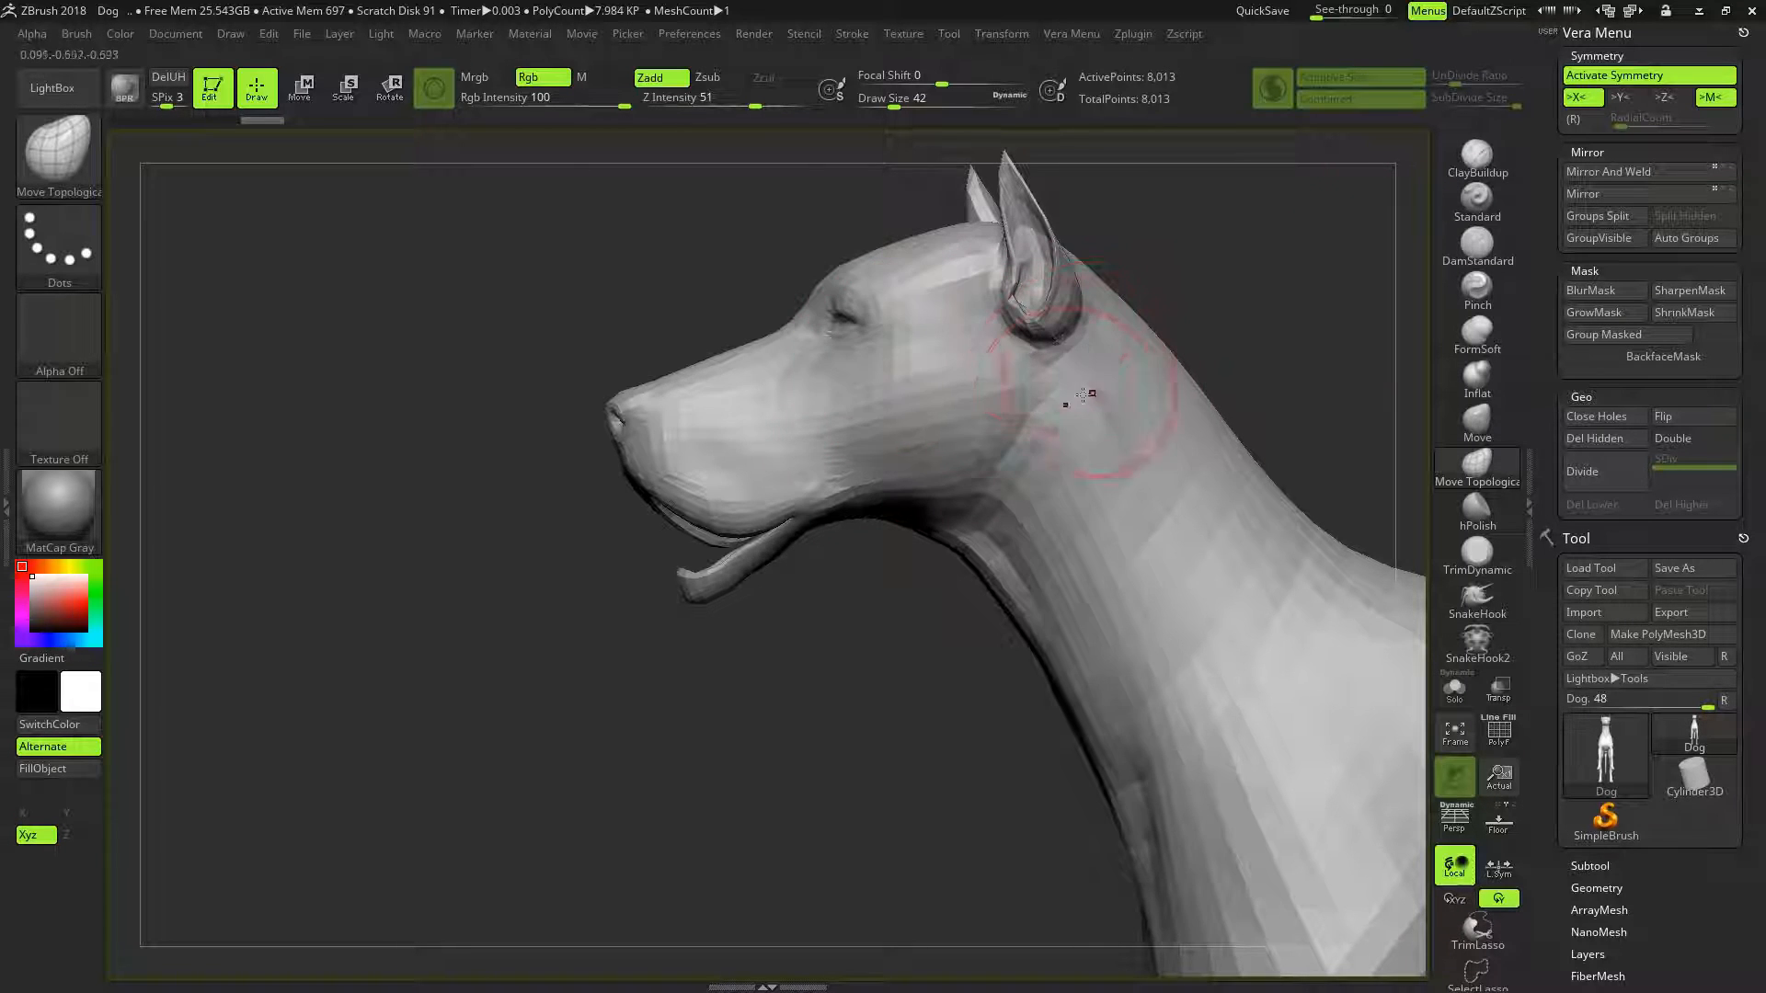
Set the draw size to 78 and adjust the shape of the opened lower jaw from the side
{"action": "left_click_drag", "start_coordinate": [1176, 276], "coordinate": [820, 496]}
{"action": "mouse_move", "coordinate": [978, 399]}
{"action": "left_mouse_down"}
{"action": "mouse_move", "coordinate": [1045, 603]}
{"action": "mouse_move", "coordinate": [1055, 453]}
{"action": "mouse_move", "coordinate": [1120, 447]}
{"action": "left_mouse_up"}
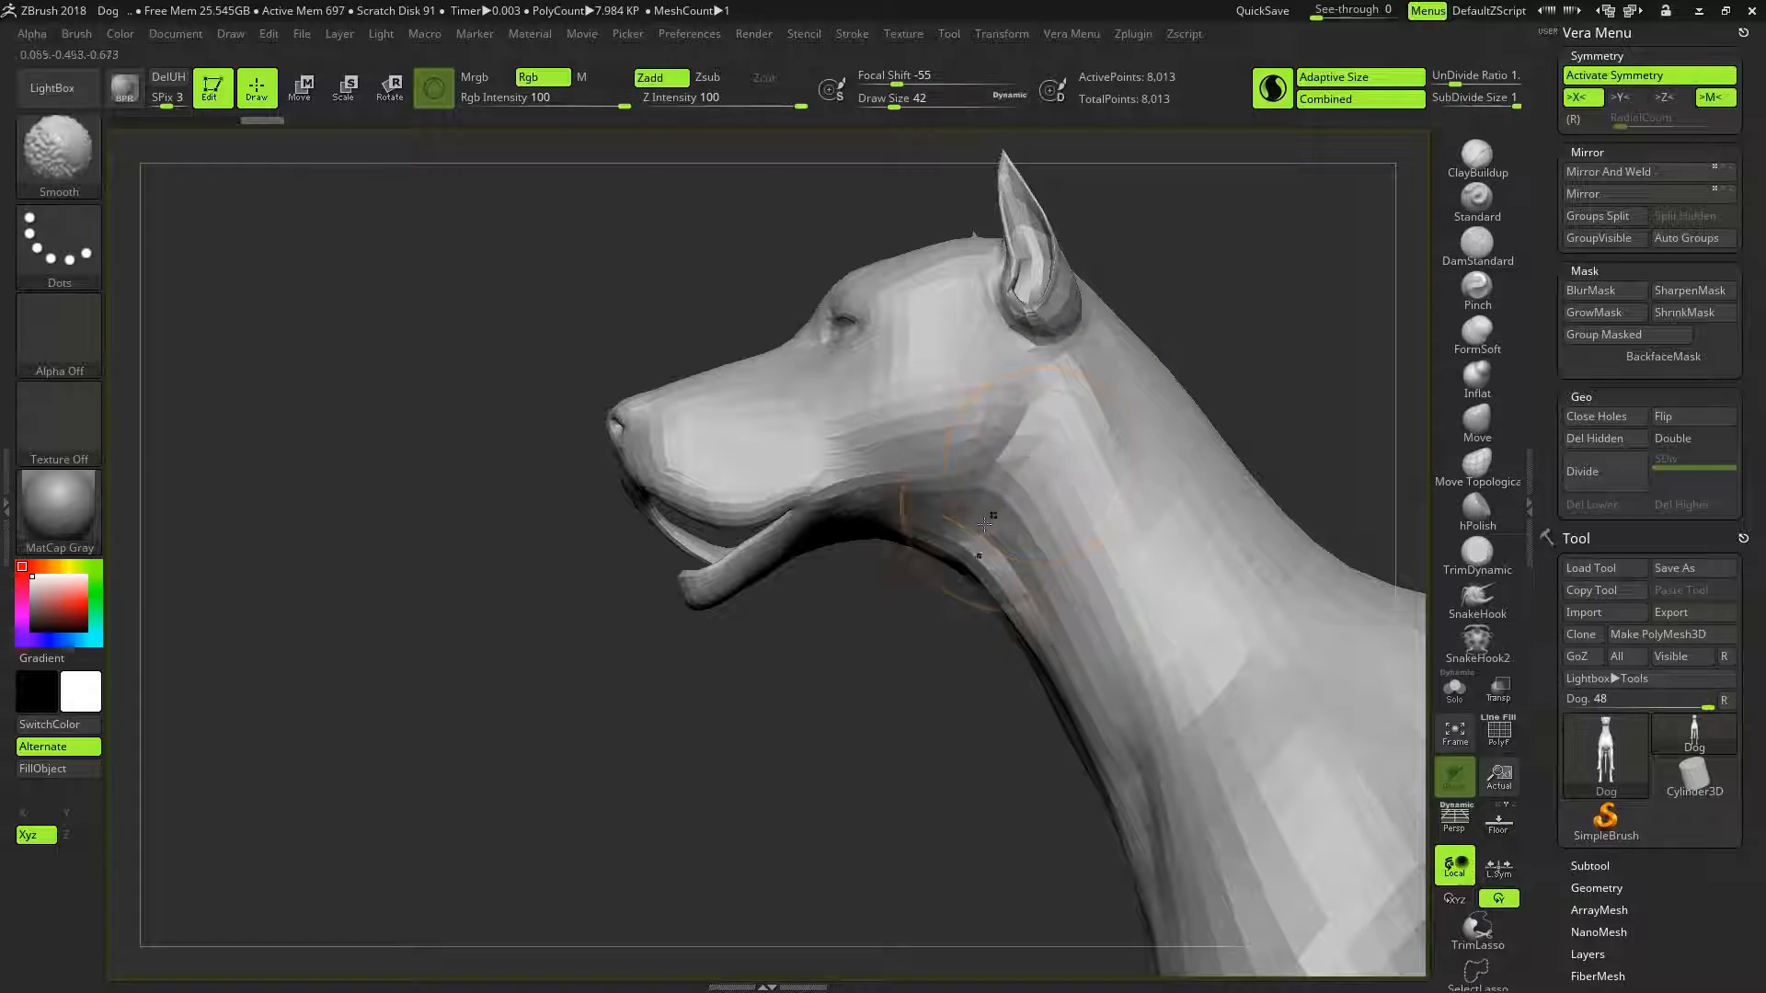
{"action": "left_click_drag", "start_coordinate": [884, 697], "coordinate": [907, 666]}
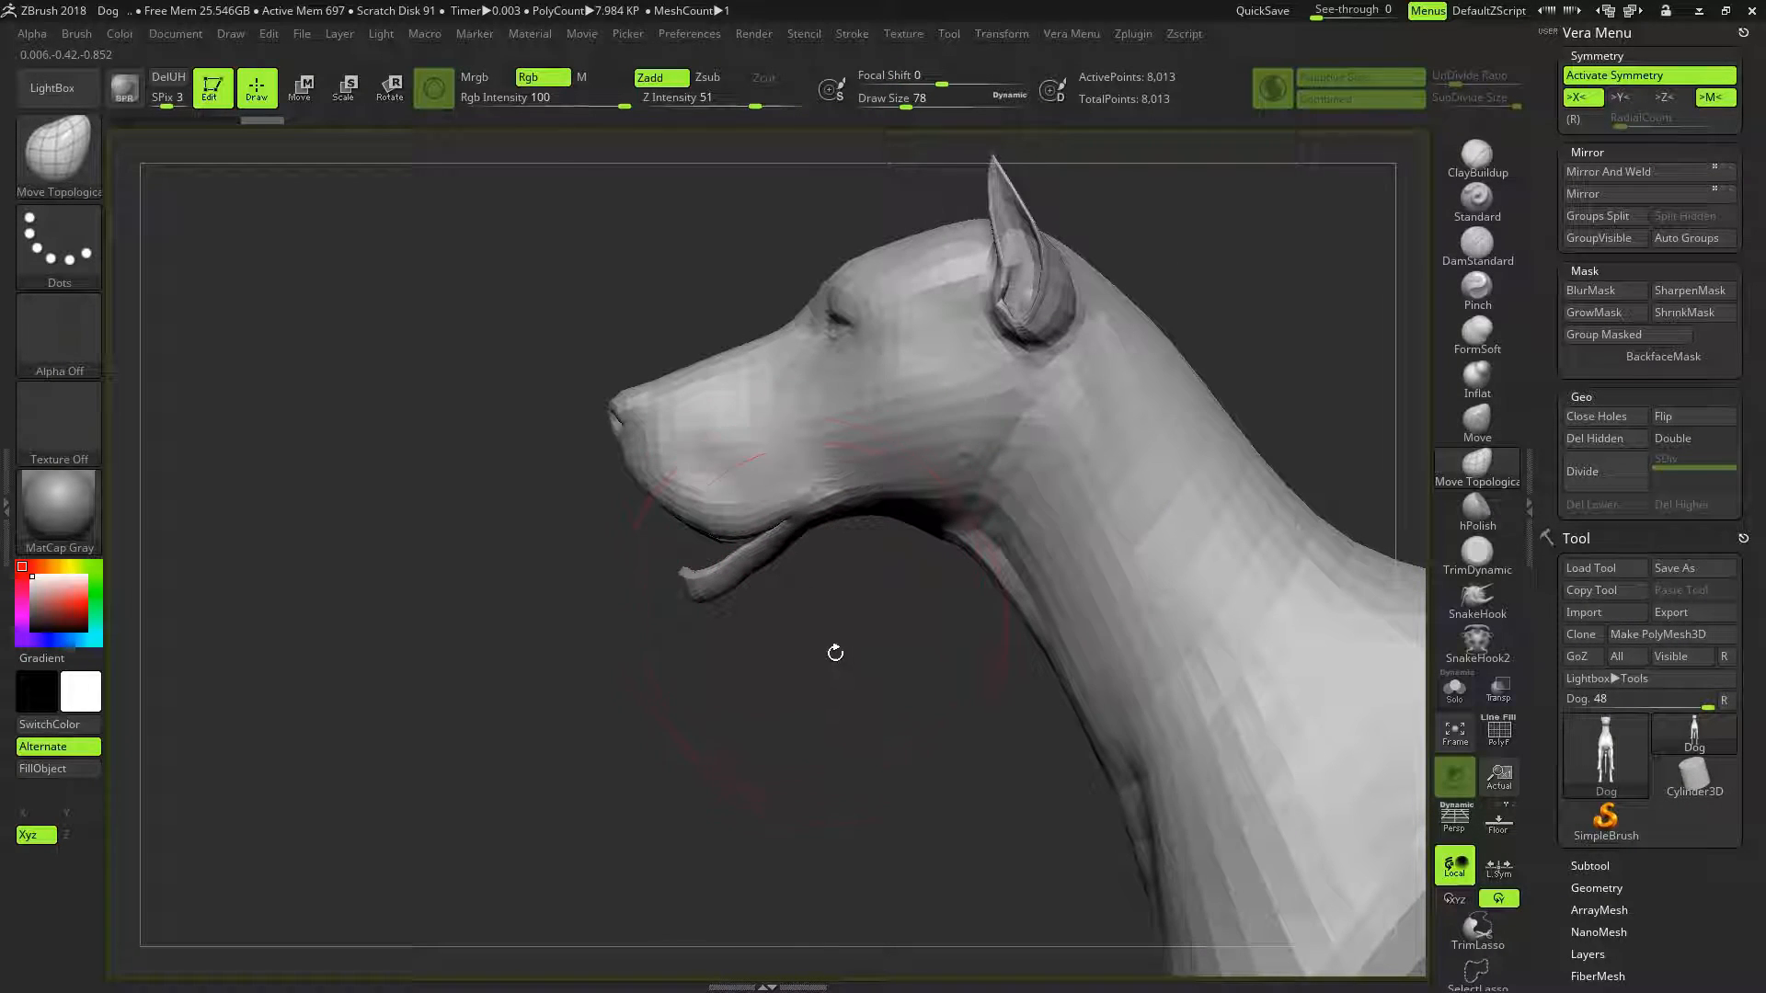
{"action": "left_click_drag", "start_coordinate": [840, 633], "coordinate": [824, 595]}
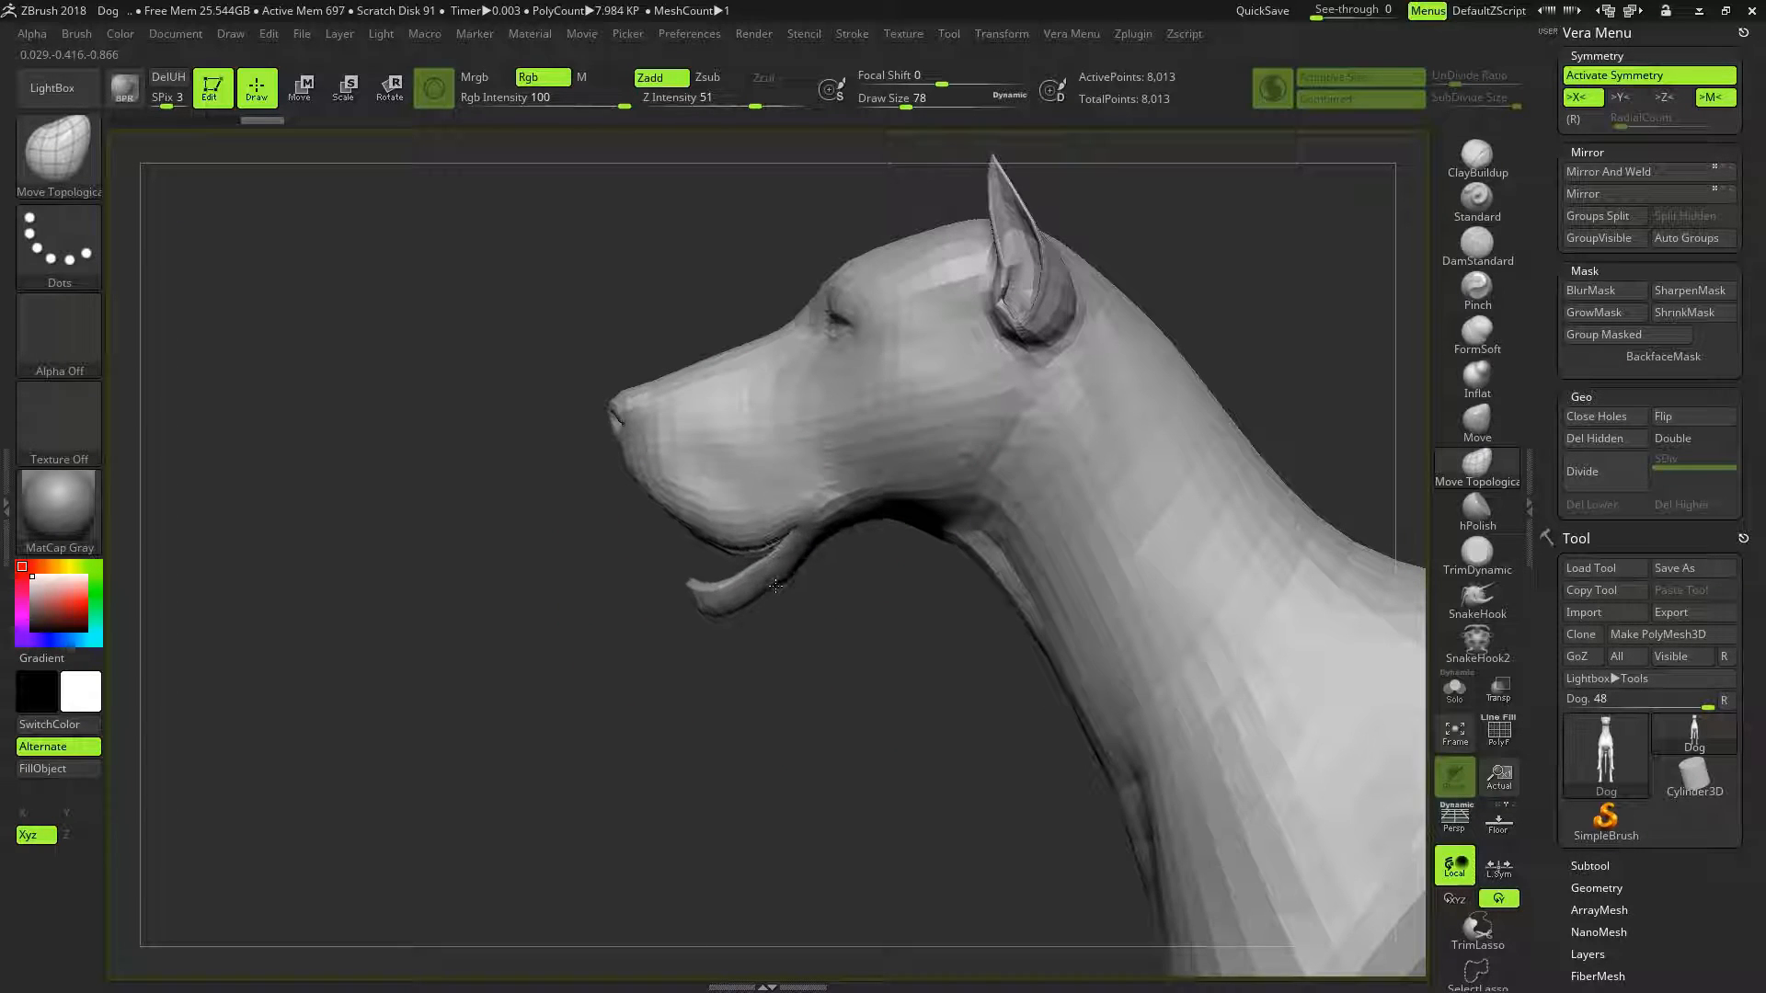
{"action": "mouse_move", "coordinate": [767, 578]}
{"action": "left_mouse_down"}
{"action": "mouse_move", "coordinate": [863, 607]}
{"action": "mouse_move", "coordinate": [826, 614]}
{"action": "left_mouse_up"}
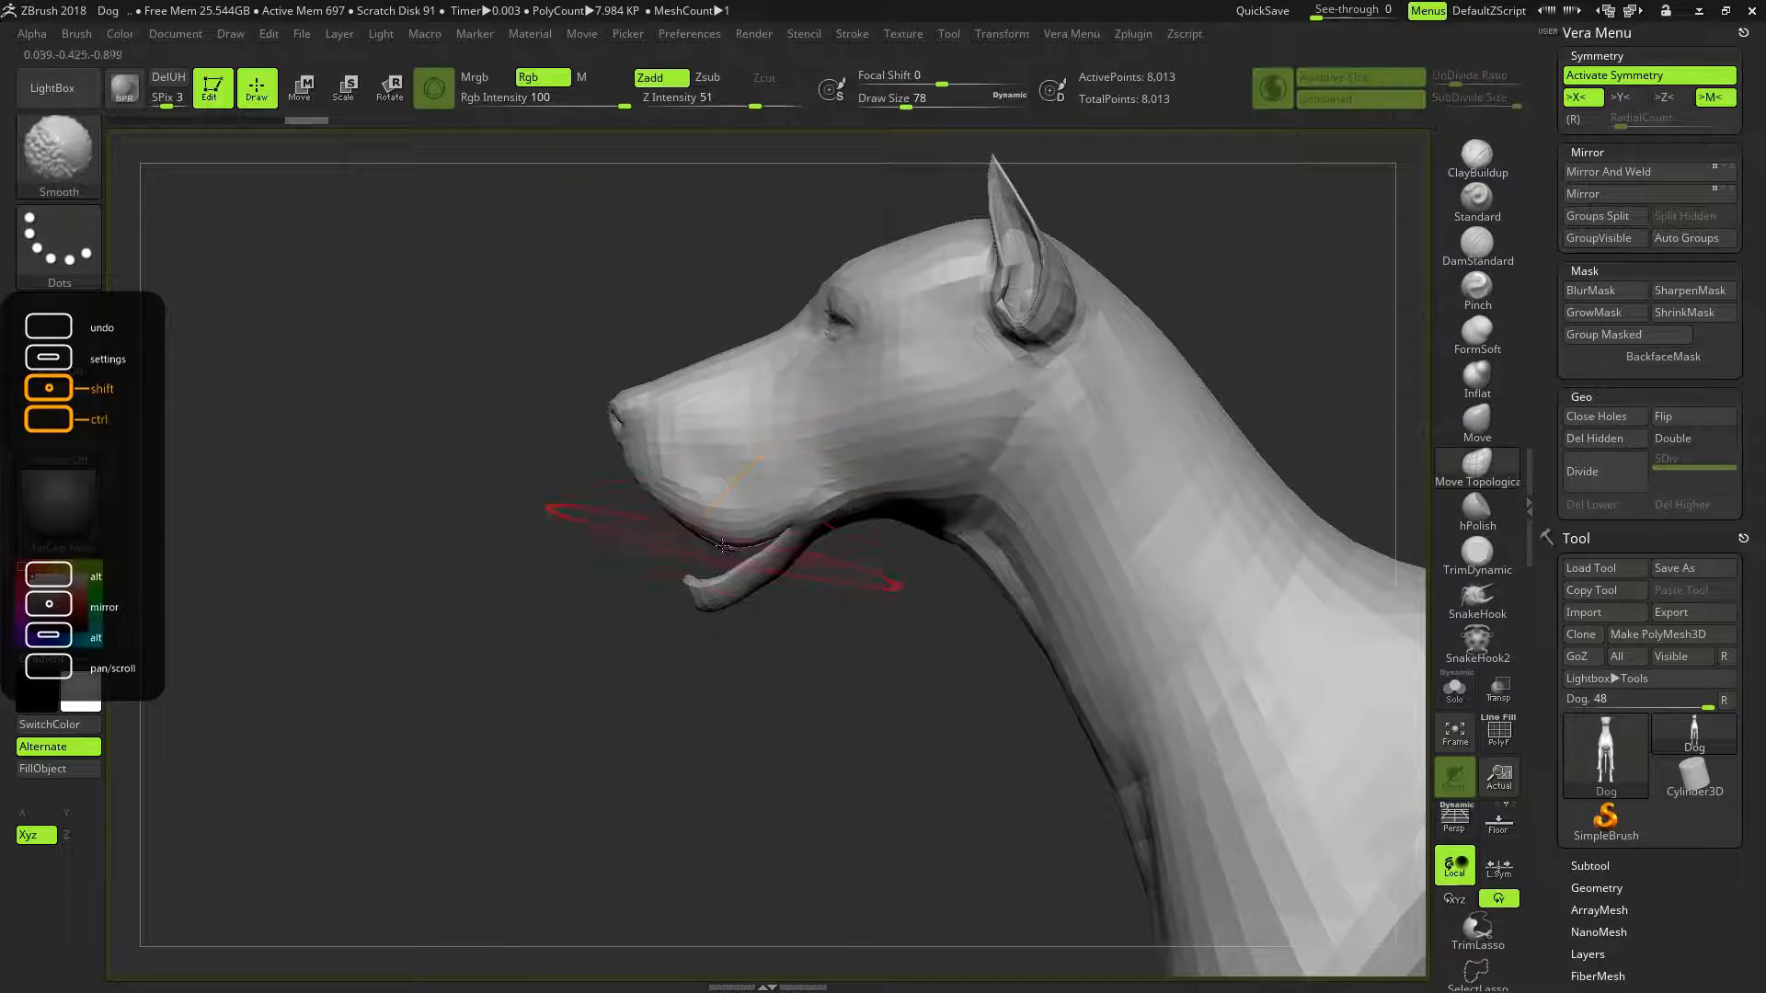
Push the upper lip up along the muzzle and shape the corner of the mouth with the Move Topological brush
{"action": "left_click_drag", "start_coordinate": [725, 534], "coordinate": [718, 465]}
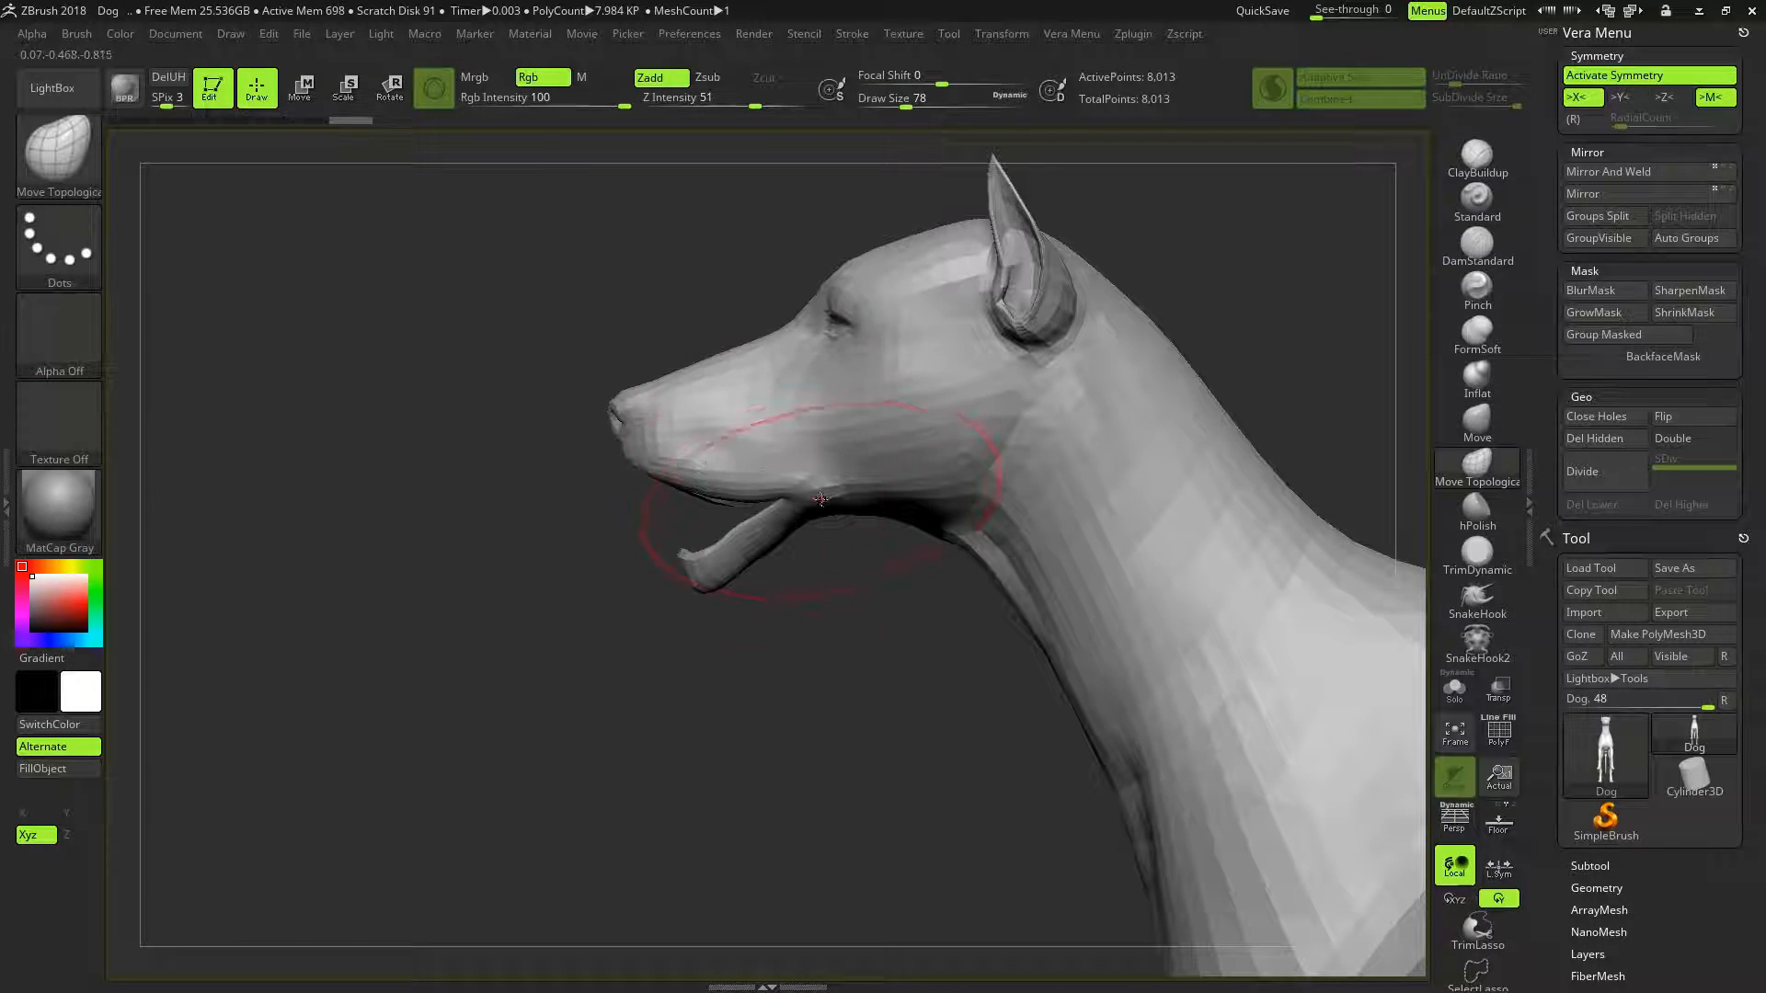
{"action": "left_click_drag", "start_coordinate": [819, 518], "coordinate": [836, 430]}
{"action": "left_click_drag", "start_coordinate": [928, 587], "coordinate": [932, 502]}
{"action": "left_click_drag", "start_coordinate": [817, 509], "coordinate": [899, 506]}
{"action": "left_click_drag", "start_coordinate": [812, 454], "coordinate": [851, 436]}
Inspect the opened mouth and the whole dog from the front and the side
{"action": "left_click_drag", "start_coordinate": [1078, 481], "coordinate": [1088, 577]}
{"action": "left_click_drag", "start_coordinate": [1014, 524], "coordinate": [1046, 495]}
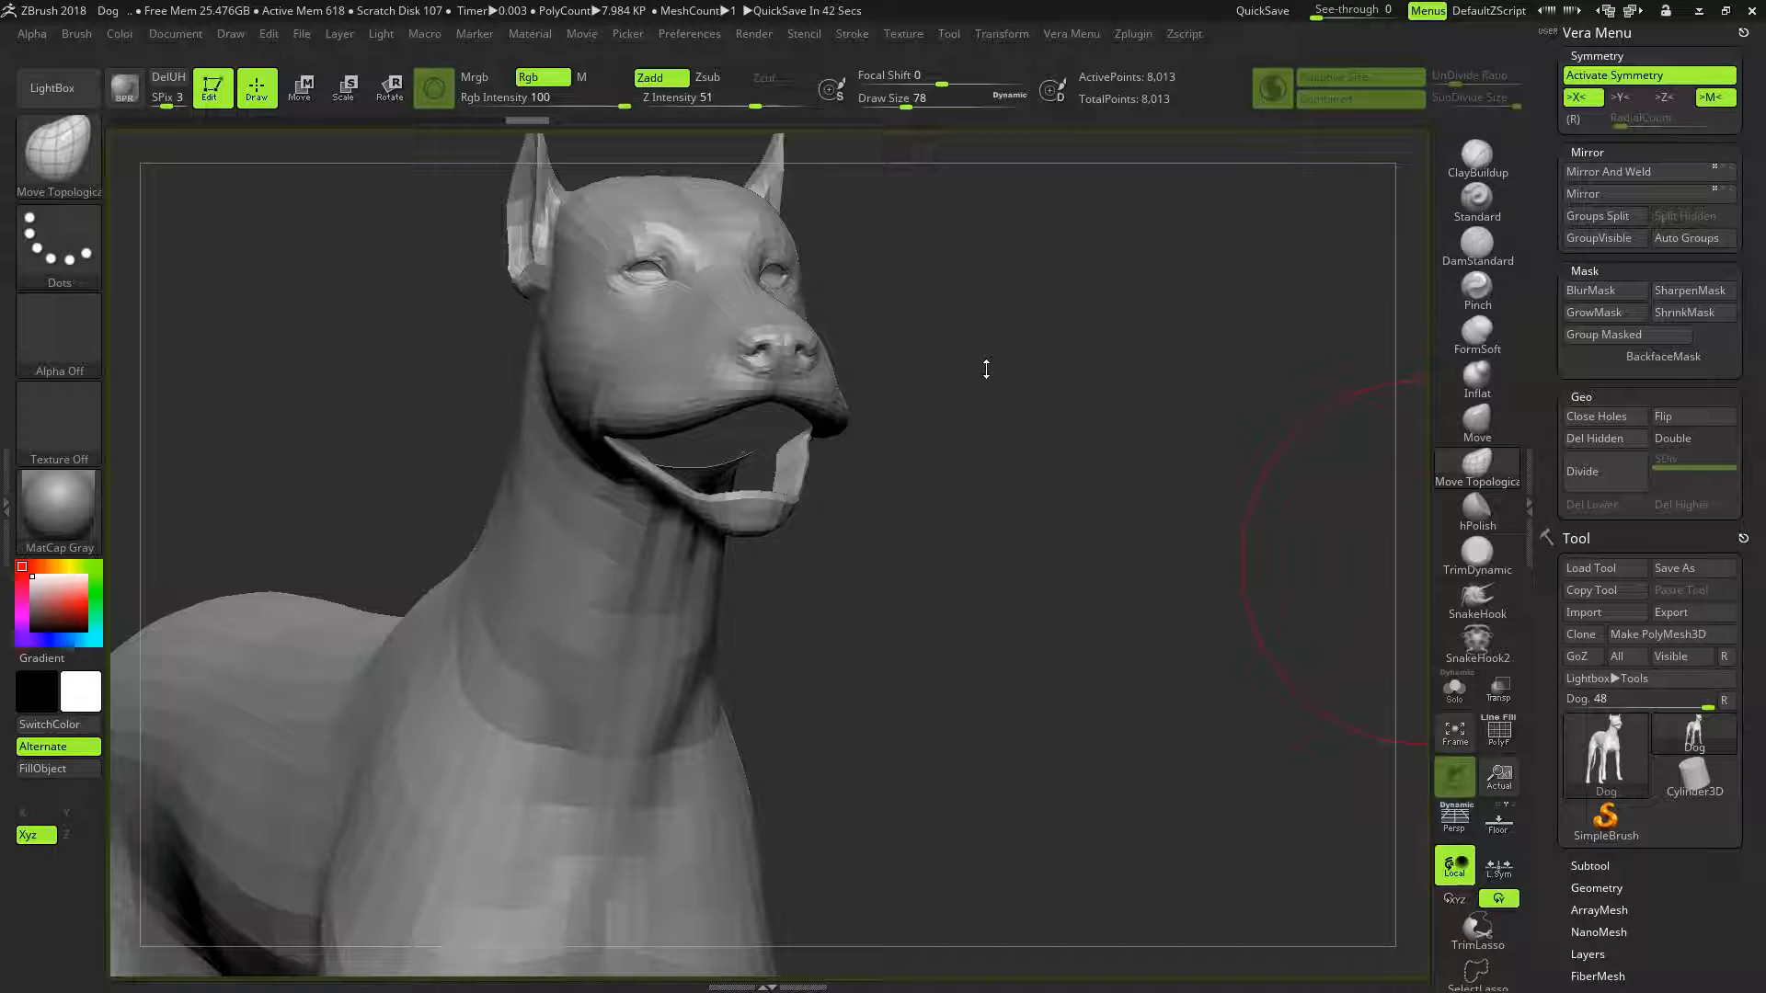
{"action": "mouse_move", "coordinate": [988, 366]}
{"action": "left_mouse_down"}
{"action": "mouse_move", "coordinate": [977, 398]}
{"action": "mouse_move", "coordinate": [1018, 356]}
{"action": "left_mouse_up"}
{"action": "left_click_drag", "start_coordinate": [992, 492], "coordinate": [867, 467], "text": "alt"}
{"action": "mouse_move", "coordinate": [979, 405]}
{"action": "left_mouse_down"}
{"action": "mouse_move", "coordinate": [994, 366]}
{"action": "mouse_move", "coordinate": [977, 454]}
{"action": "mouse_move", "coordinate": [986, 379]}
{"action": "left_mouse_up"}
{"action": "left_click_drag", "start_coordinate": [1049, 469], "coordinate": [981, 377]}
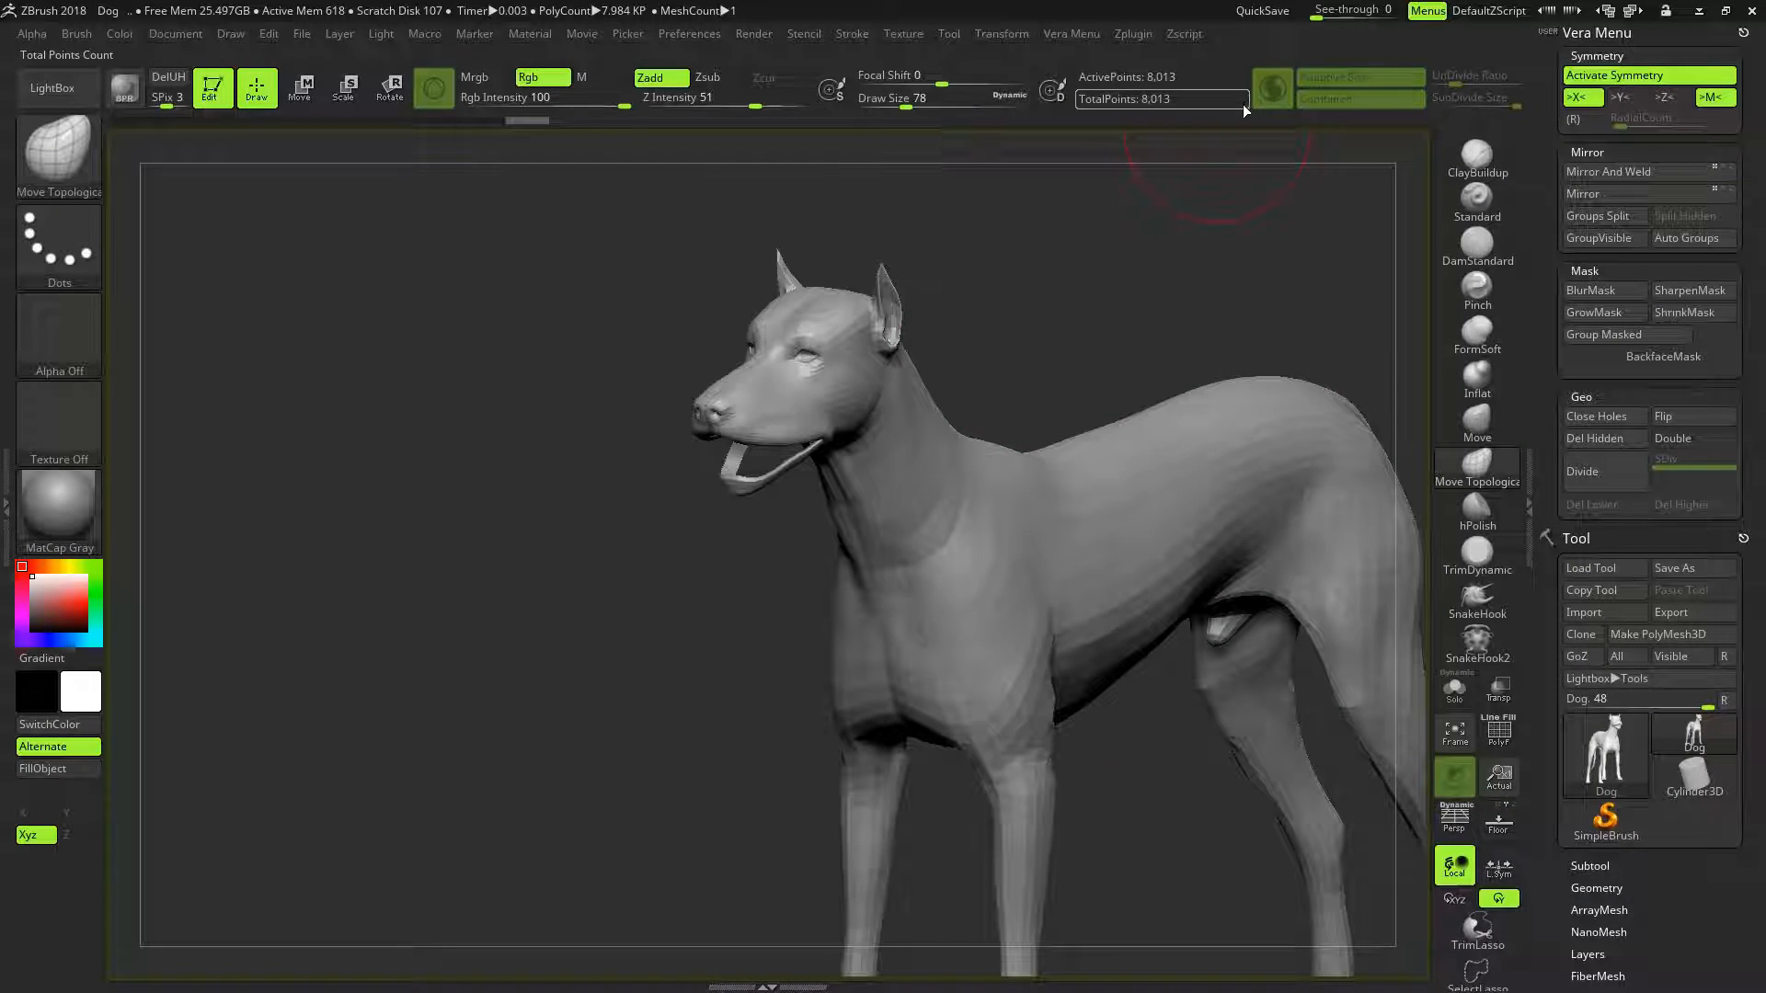
Smooth away the dog's ears and eyes at draw size 34, with the ClayBuildup brush selected and symmetry on
{"action": "left_click", "coordinate": [1493, 178]}
{"action": "left_click_drag", "start_coordinate": [1025, 303], "coordinate": [1024, 301]}
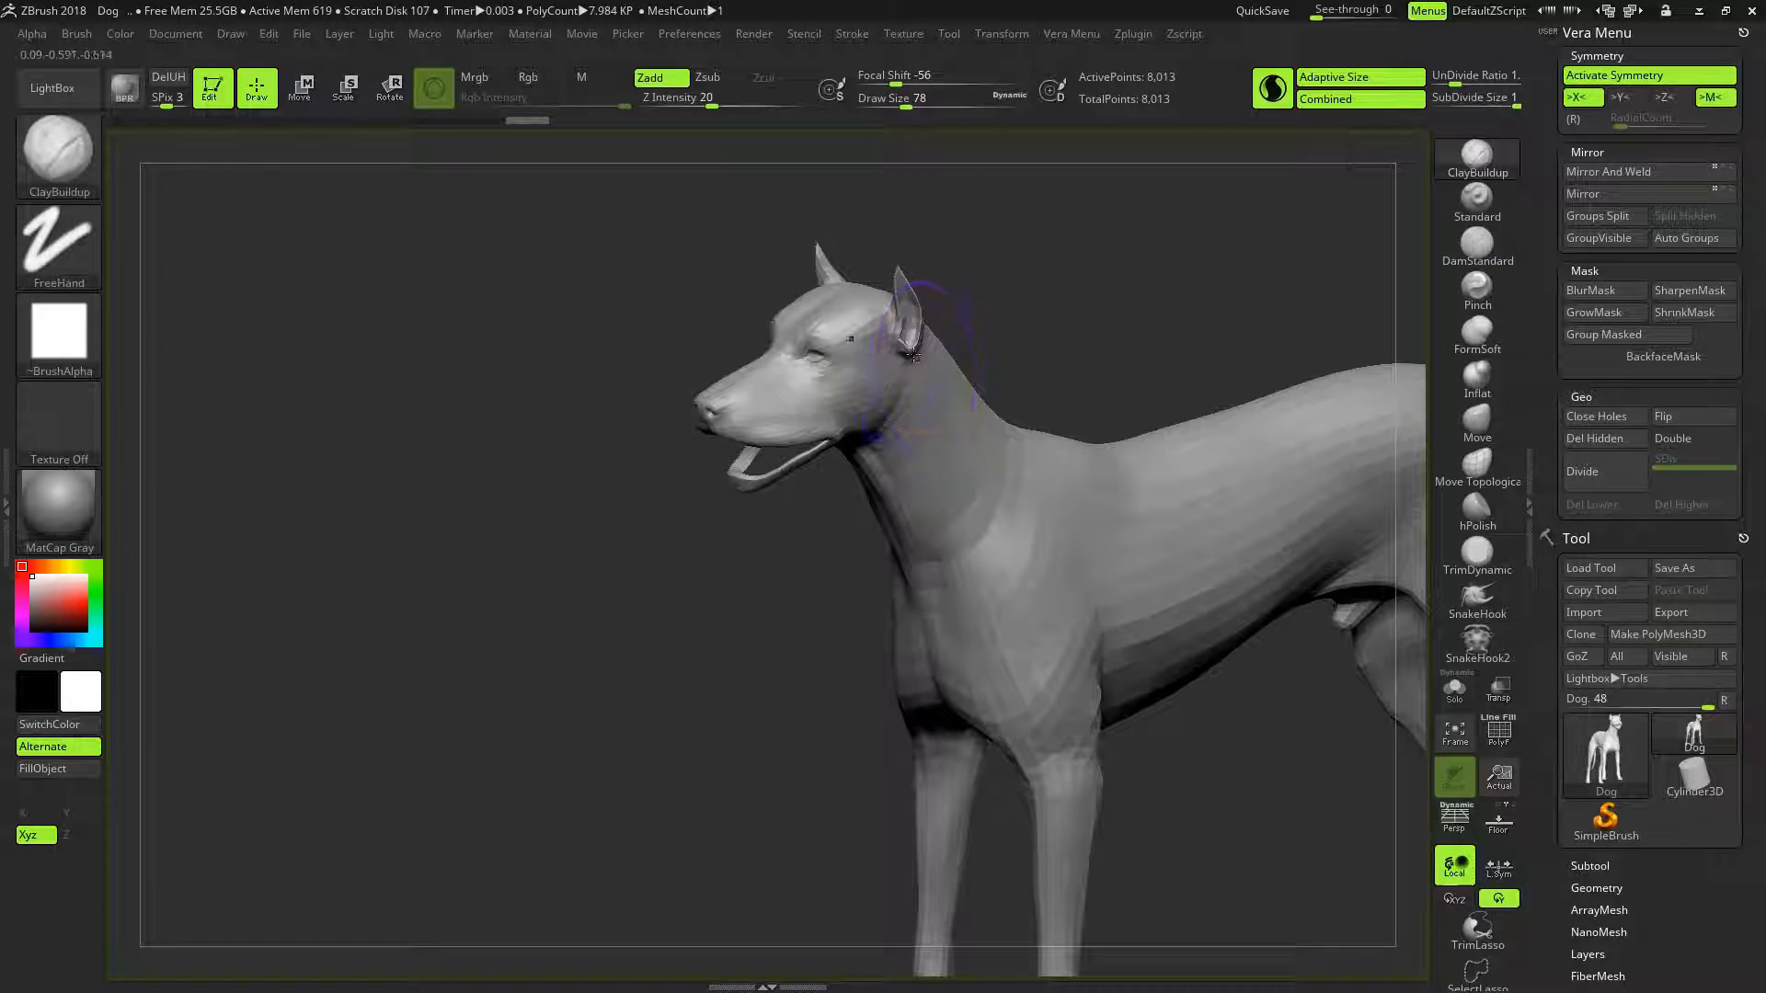
{"action": "key", "text": "bracketleft"}
{"action": "left_click_drag", "start_coordinate": [916, 335], "coordinate": [902, 309], "text": "shift"}
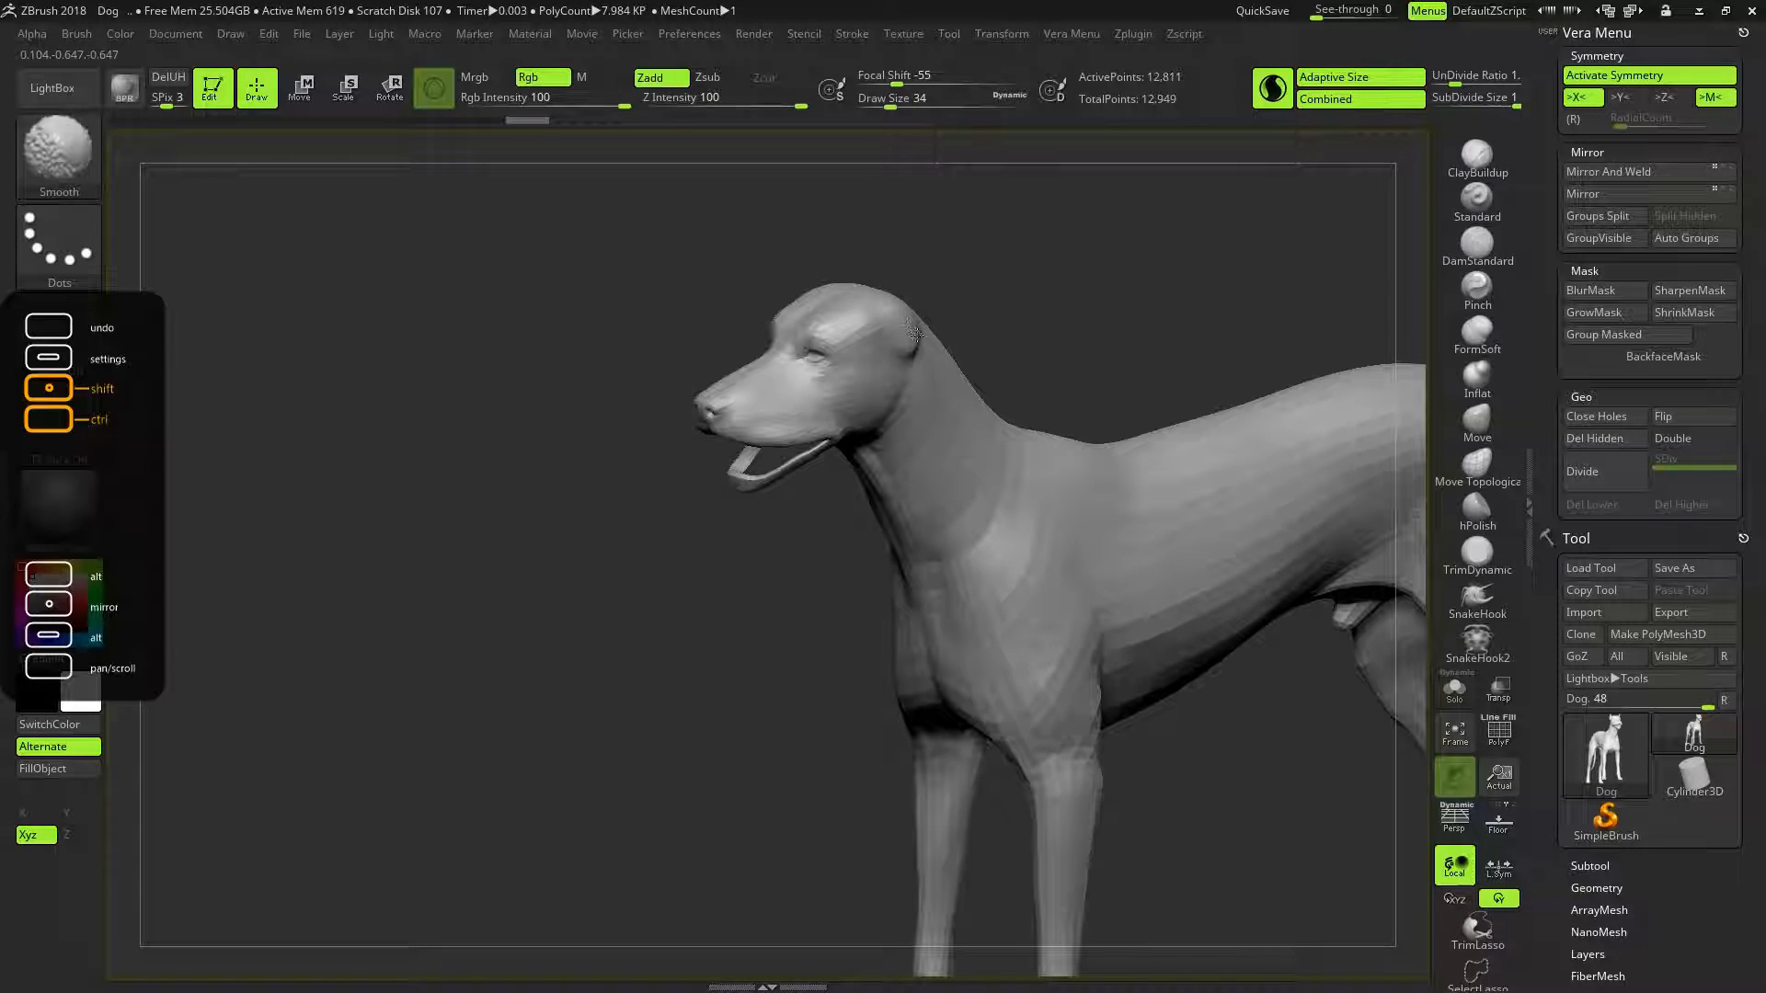
{"action": "left_click_drag", "start_coordinate": [997, 278], "coordinate": [1000, 368]}
{"action": "left_click_drag", "start_coordinate": [1032, 308], "coordinate": [1090, 292]}
{"action": "left_click_drag", "start_coordinate": [850, 347], "coordinate": [890, 357], "text": "shift"}
{"action": "key", "text": "ctrl+shift"}
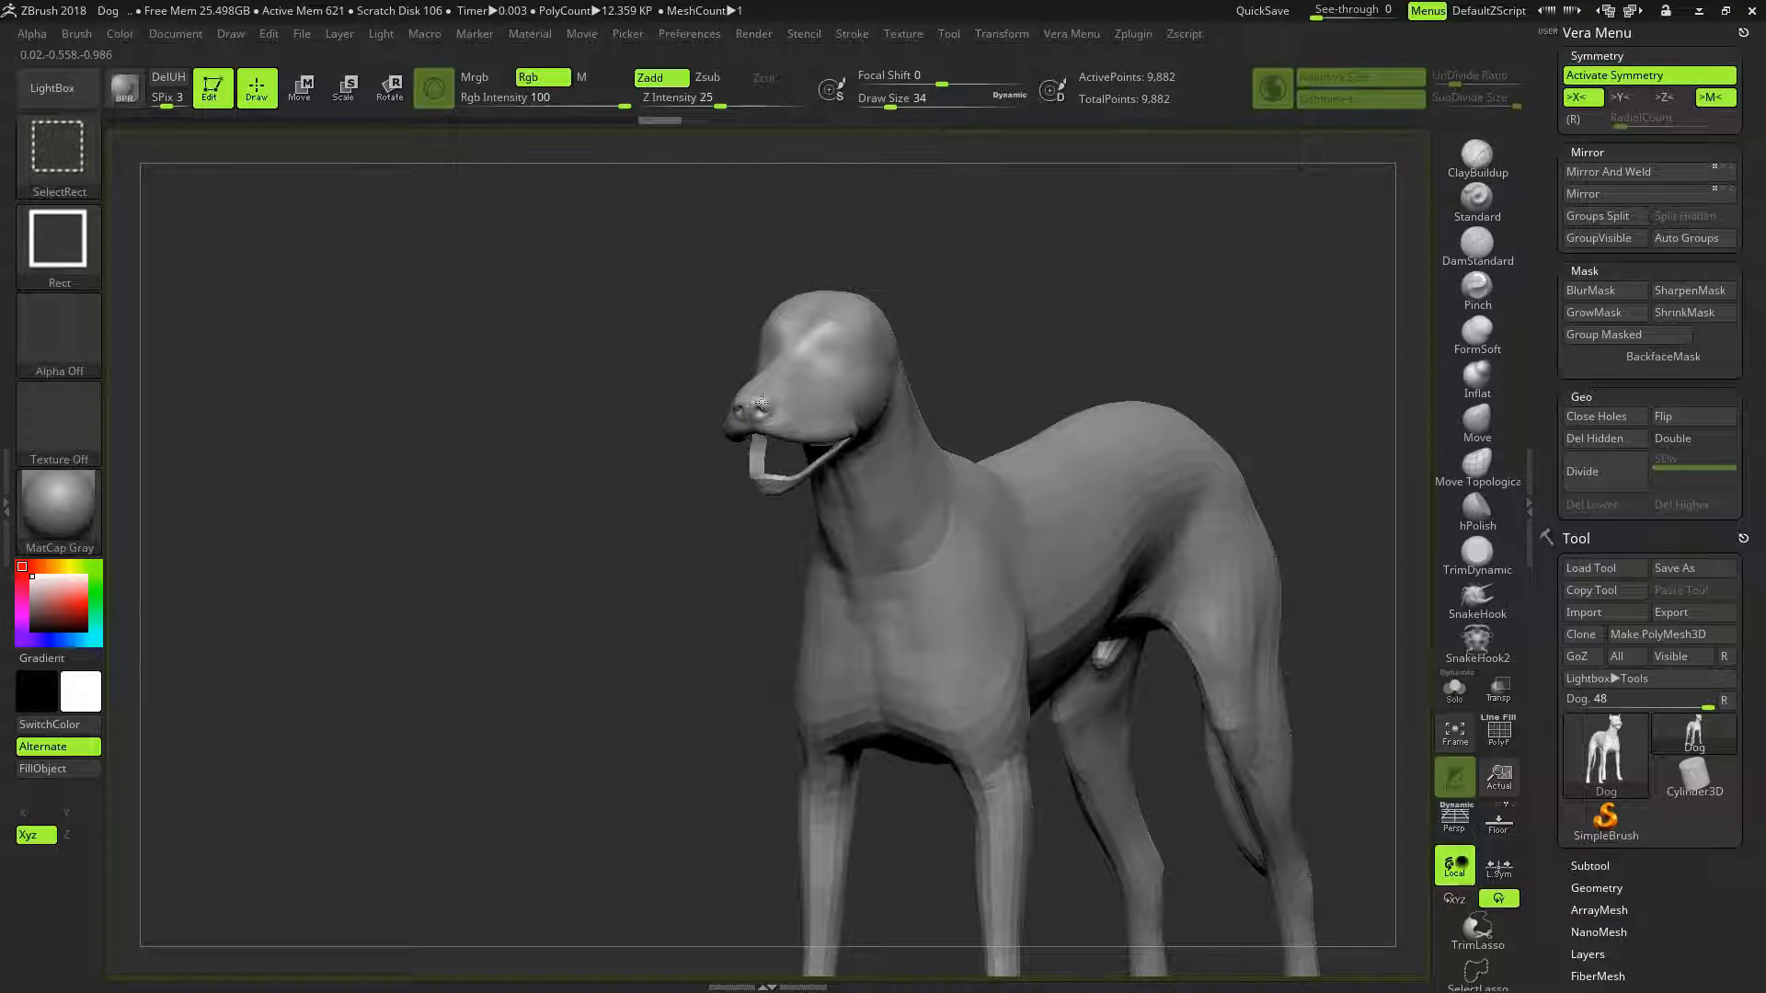
Smooth the dog's nose, undo that pass, and smooth the nostrils into the muzzle again
{"action": "key", "text": "shift"}
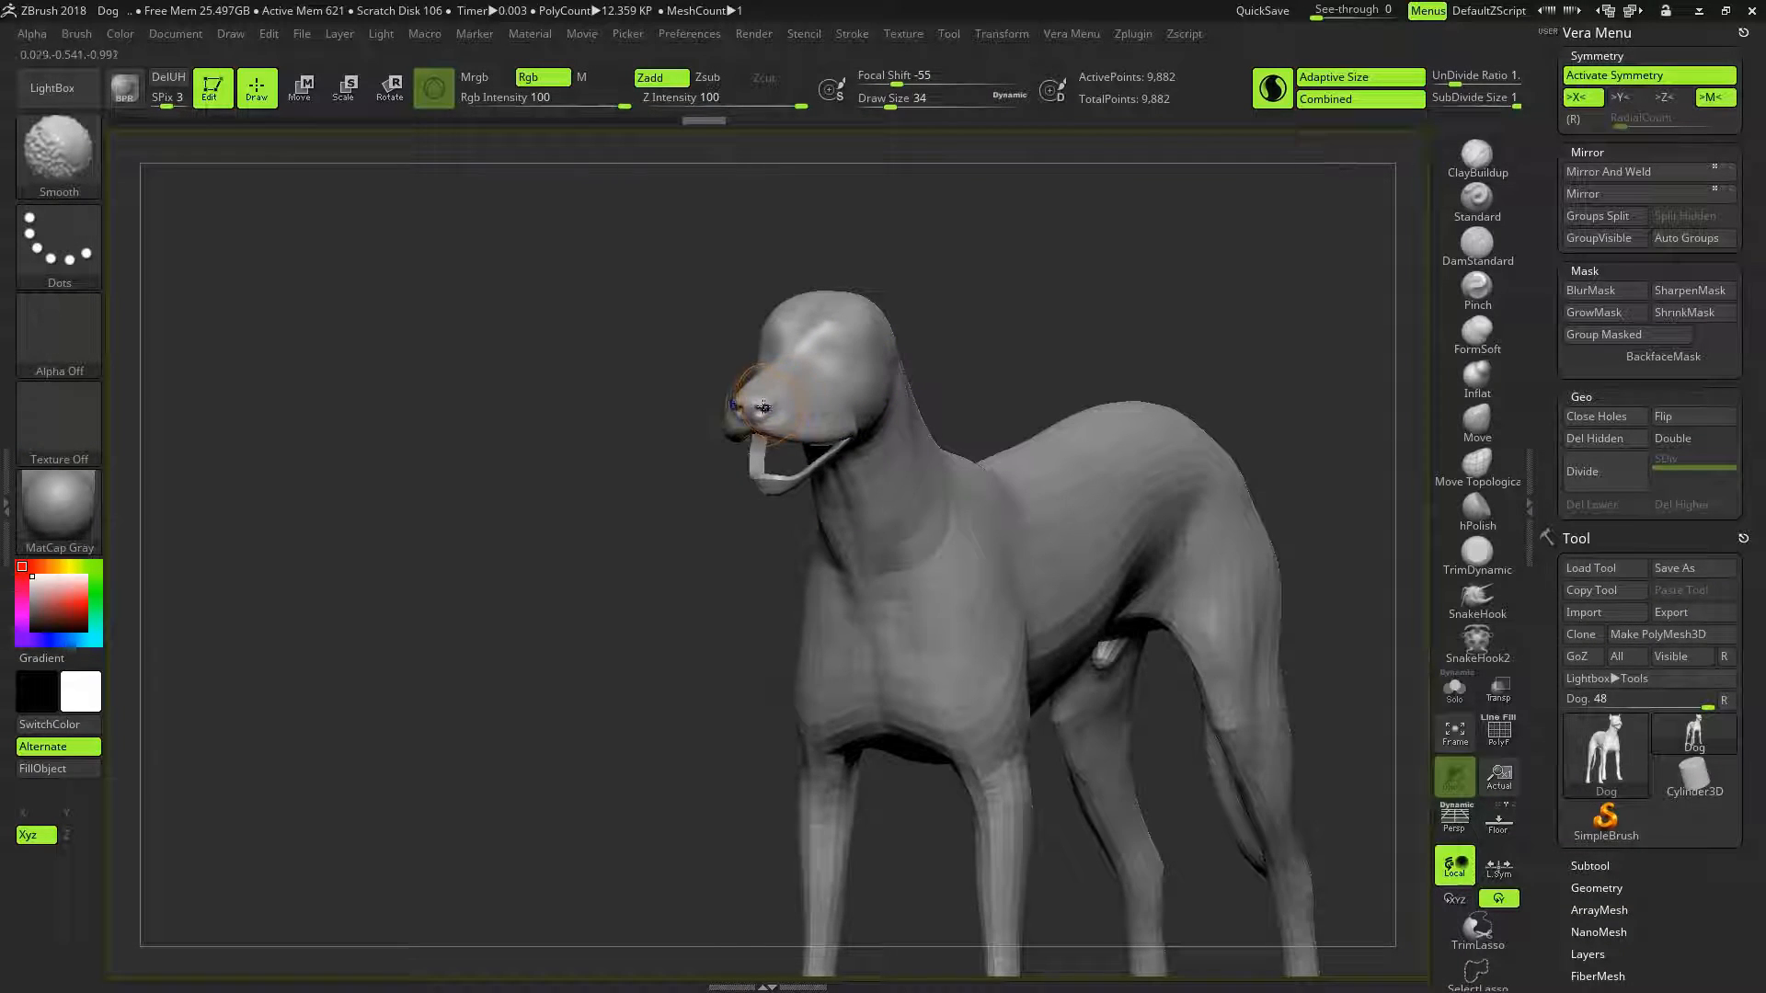
{"action": "left_click_drag", "start_coordinate": [750, 408], "coordinate": [748, 434], "text": "shift"}
{"action": "mouse_move", "coordinate": [975, 334]}
{"action": "left_mouse_down"}
{"action": "mouse_move", "coordinate": [1019, 322]}
{"action": "mouse_move", "coordinate": [957, 309]}
{"action": "mouse_move", "coordinate": [757, 337]}
{"action": "left_mouse_up"}
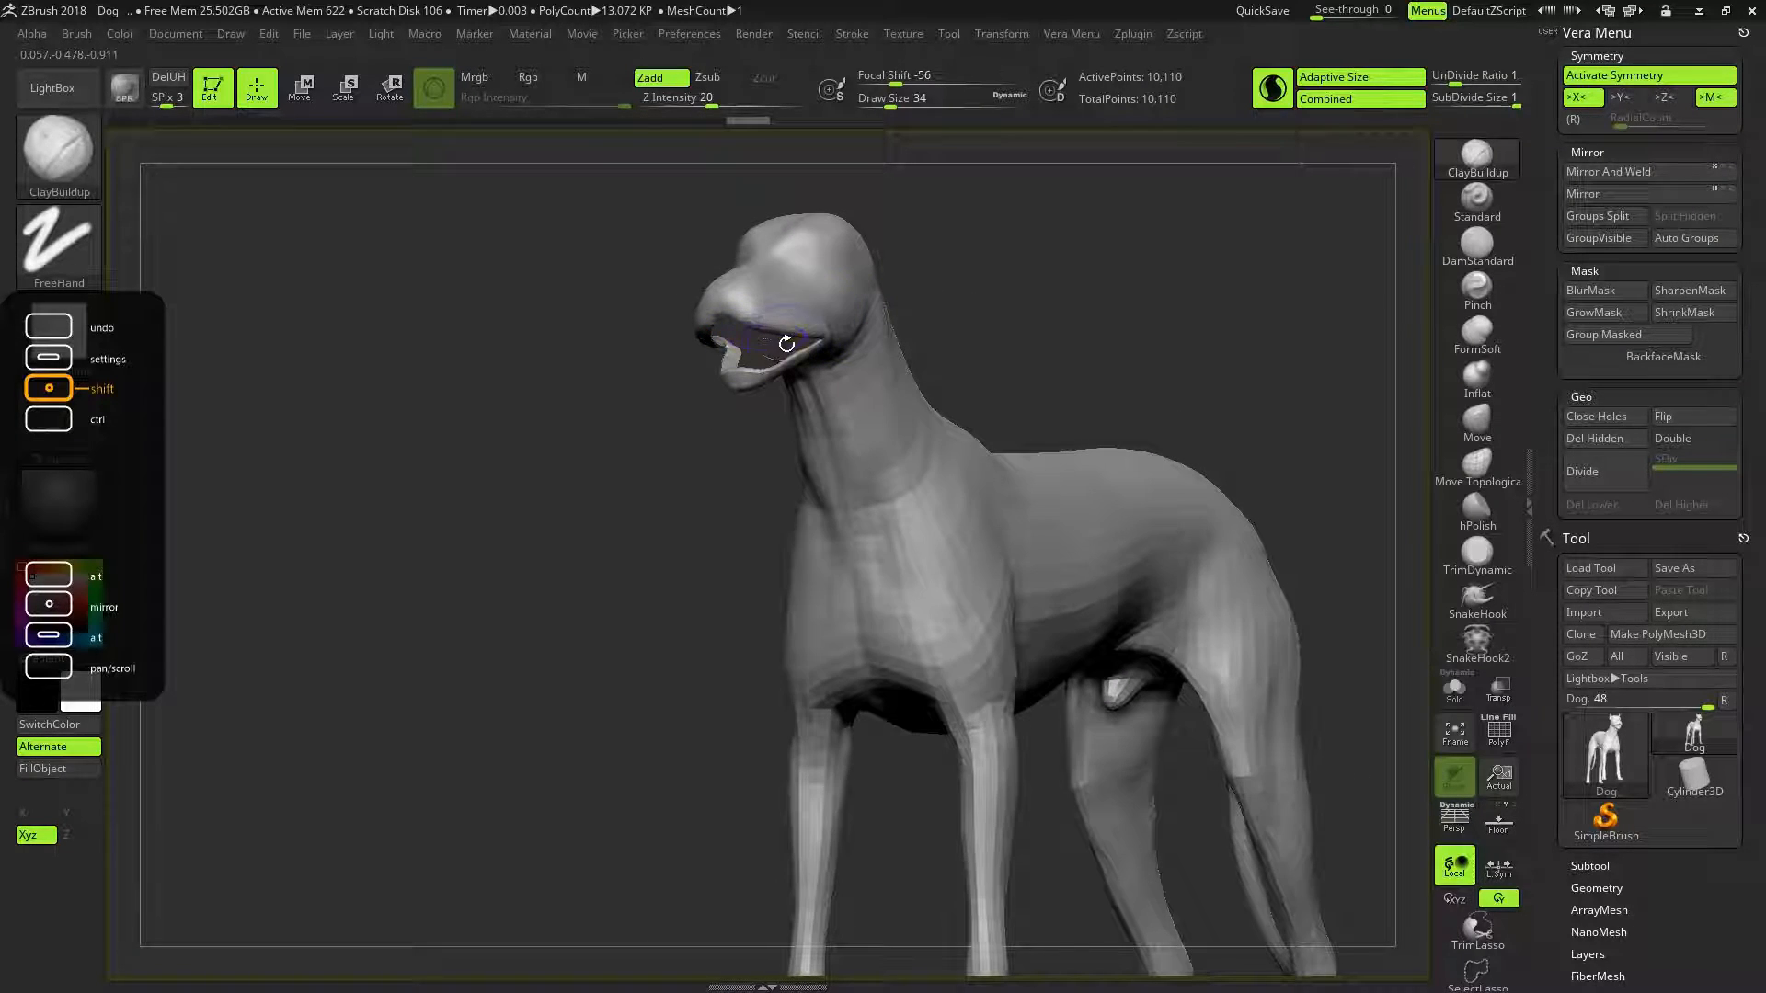
{"action": "key", "text": "ctrl+z"}
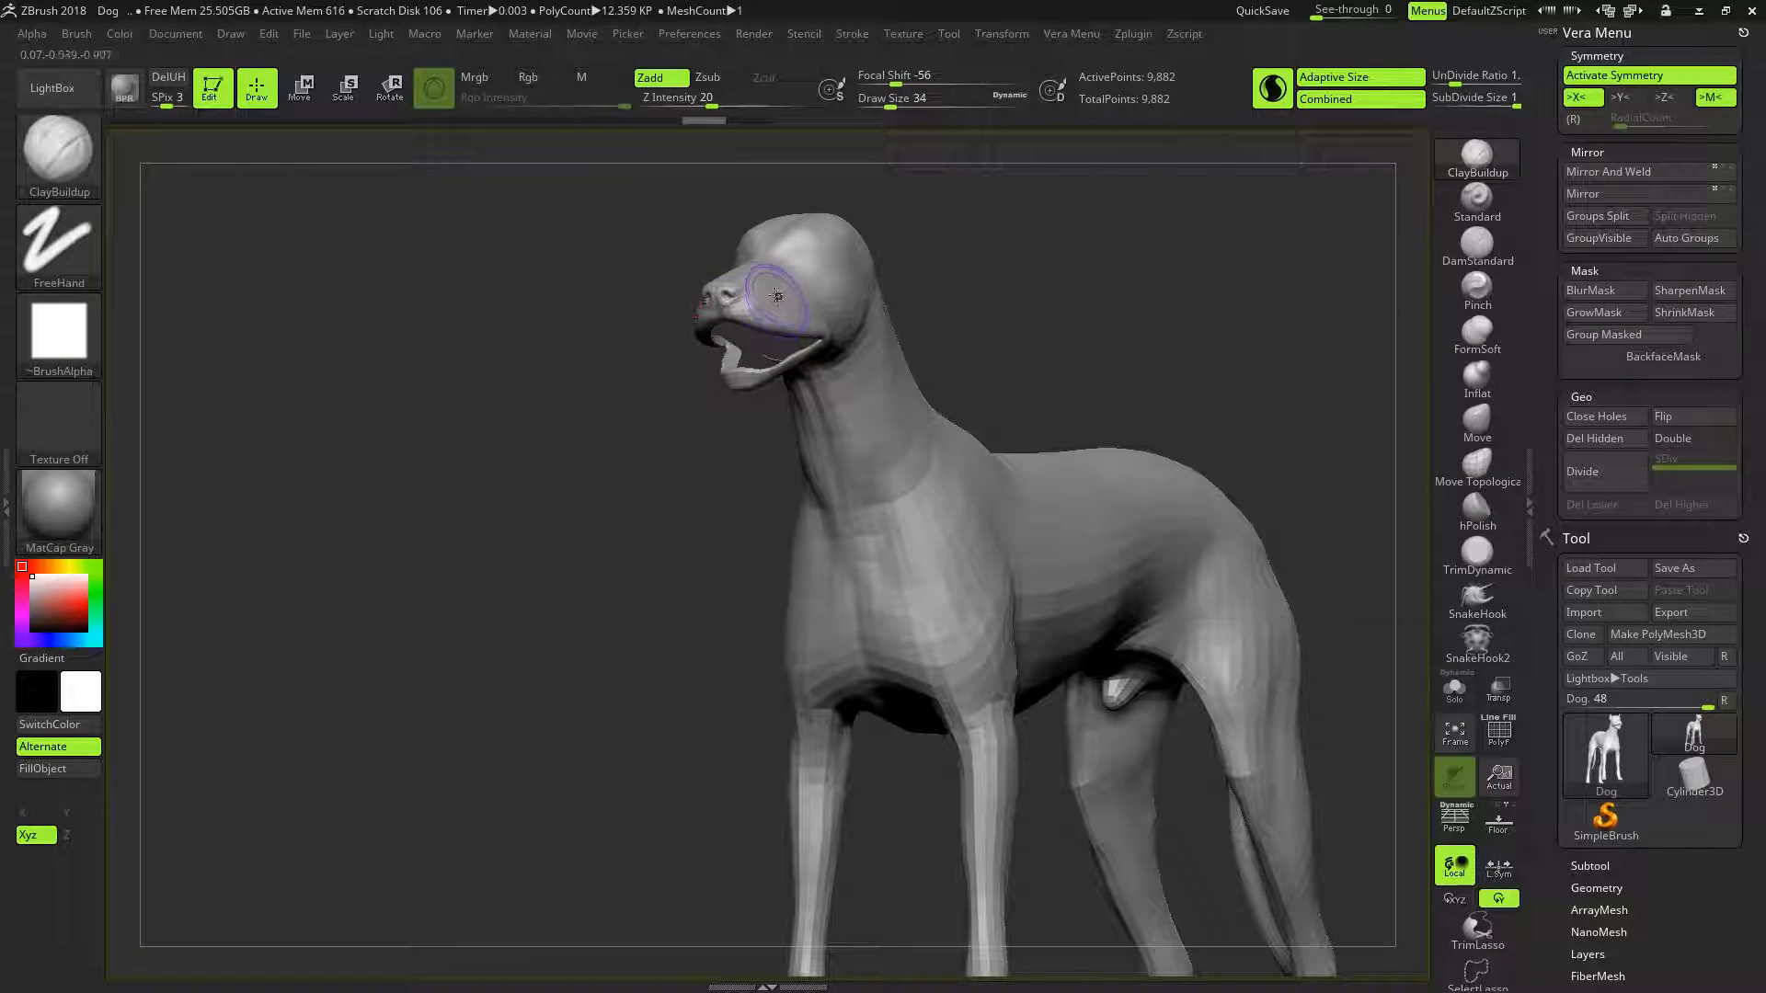
{"action": "key", "text": "shift"}
{"action": "left_click_drag", "start_coordinate": [724, 286], "coordinate": [717, 288], "text": "shift"}
{"action": "mouse_move", "coordinate": [1006, 322]}
{"action": "left_mouse_down"}
{"action": "mouse_move", "coordinate": [934, 258]}
{"action": "mouse_move", "coordinate": [1036, 224]}
{"action": "mouse_move", "coordinate": [994, 276]}
{"action": "mouse_move", "coordinate": [1005, 294]}
{"action": "mouse_move", "coordinate": [1048, 276]}
{"action": "left_mouse_up"}
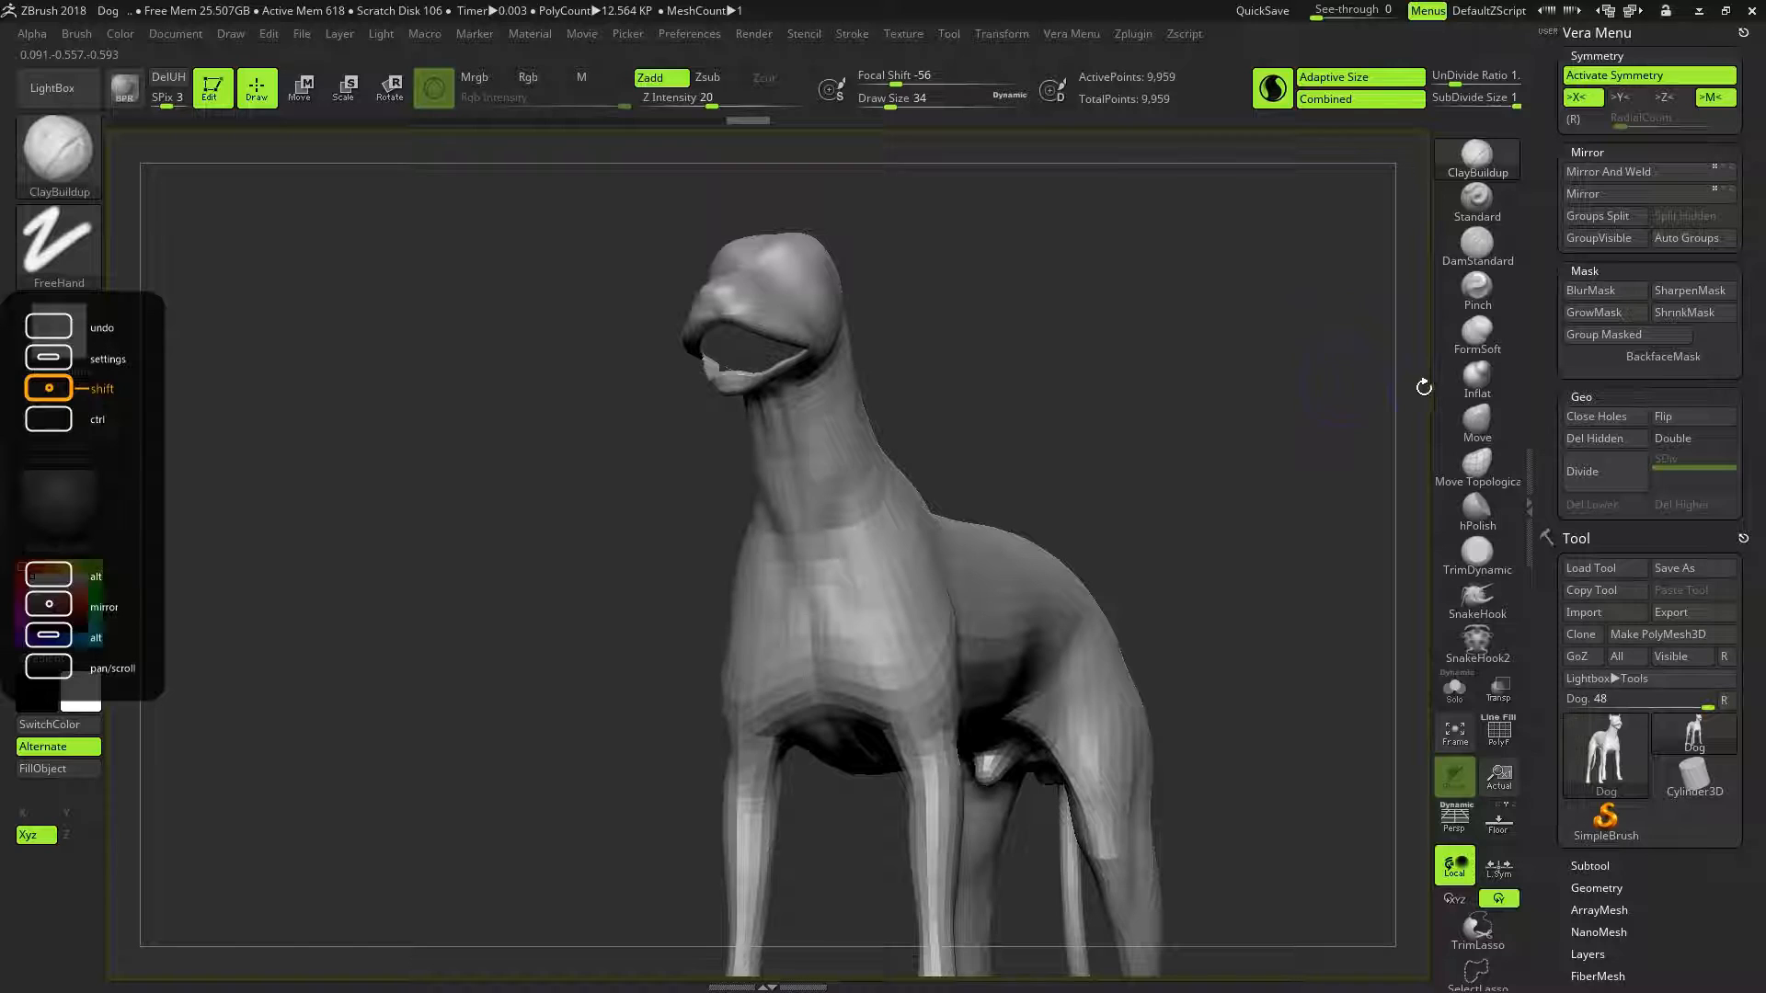
Pull the upper lip down and round off the muzzle with the Move brush at draw size 54
{"action": "left_click", "coordinate": [1477, 422]}
{"action": "left_click_drag", "start_coordinate": [818, 319], "coordinate": [831, 351]}
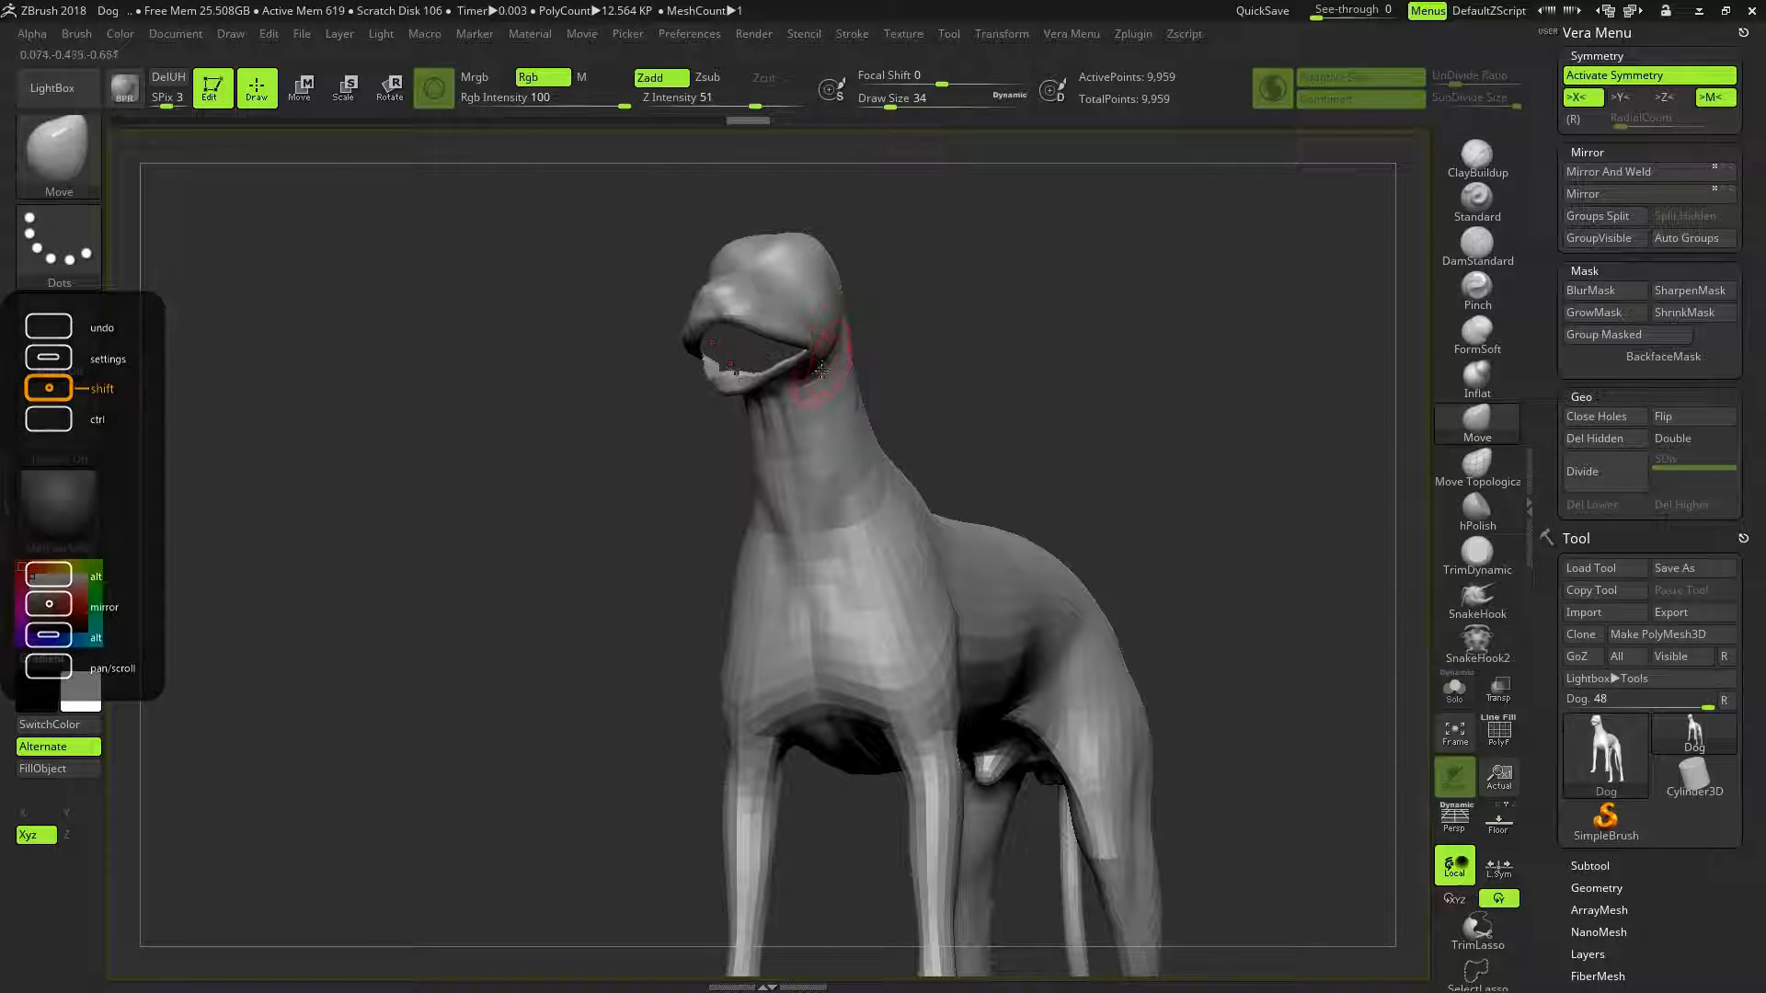
{"action": "key", "text": "bracketright"}
{"action": "key", "text": "bracketright"}
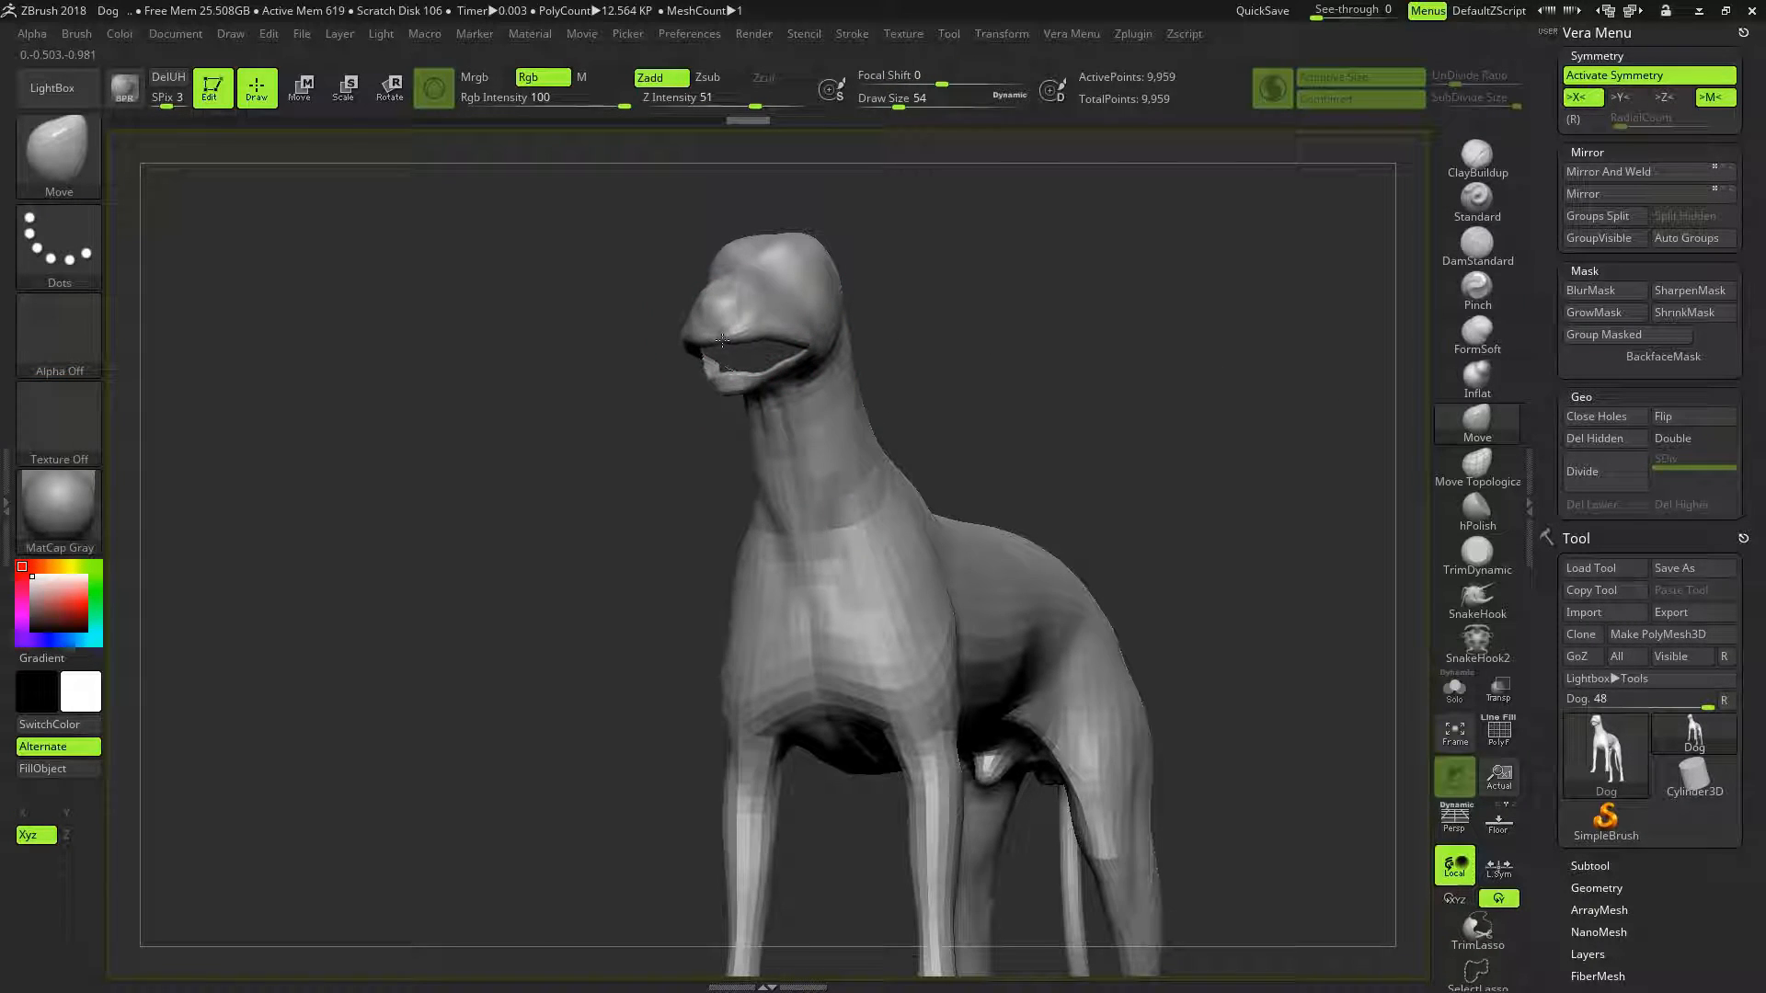
{"action": "left_click_drag", "start_coordinate": [912, 319], "coordinate": [869, 322]}
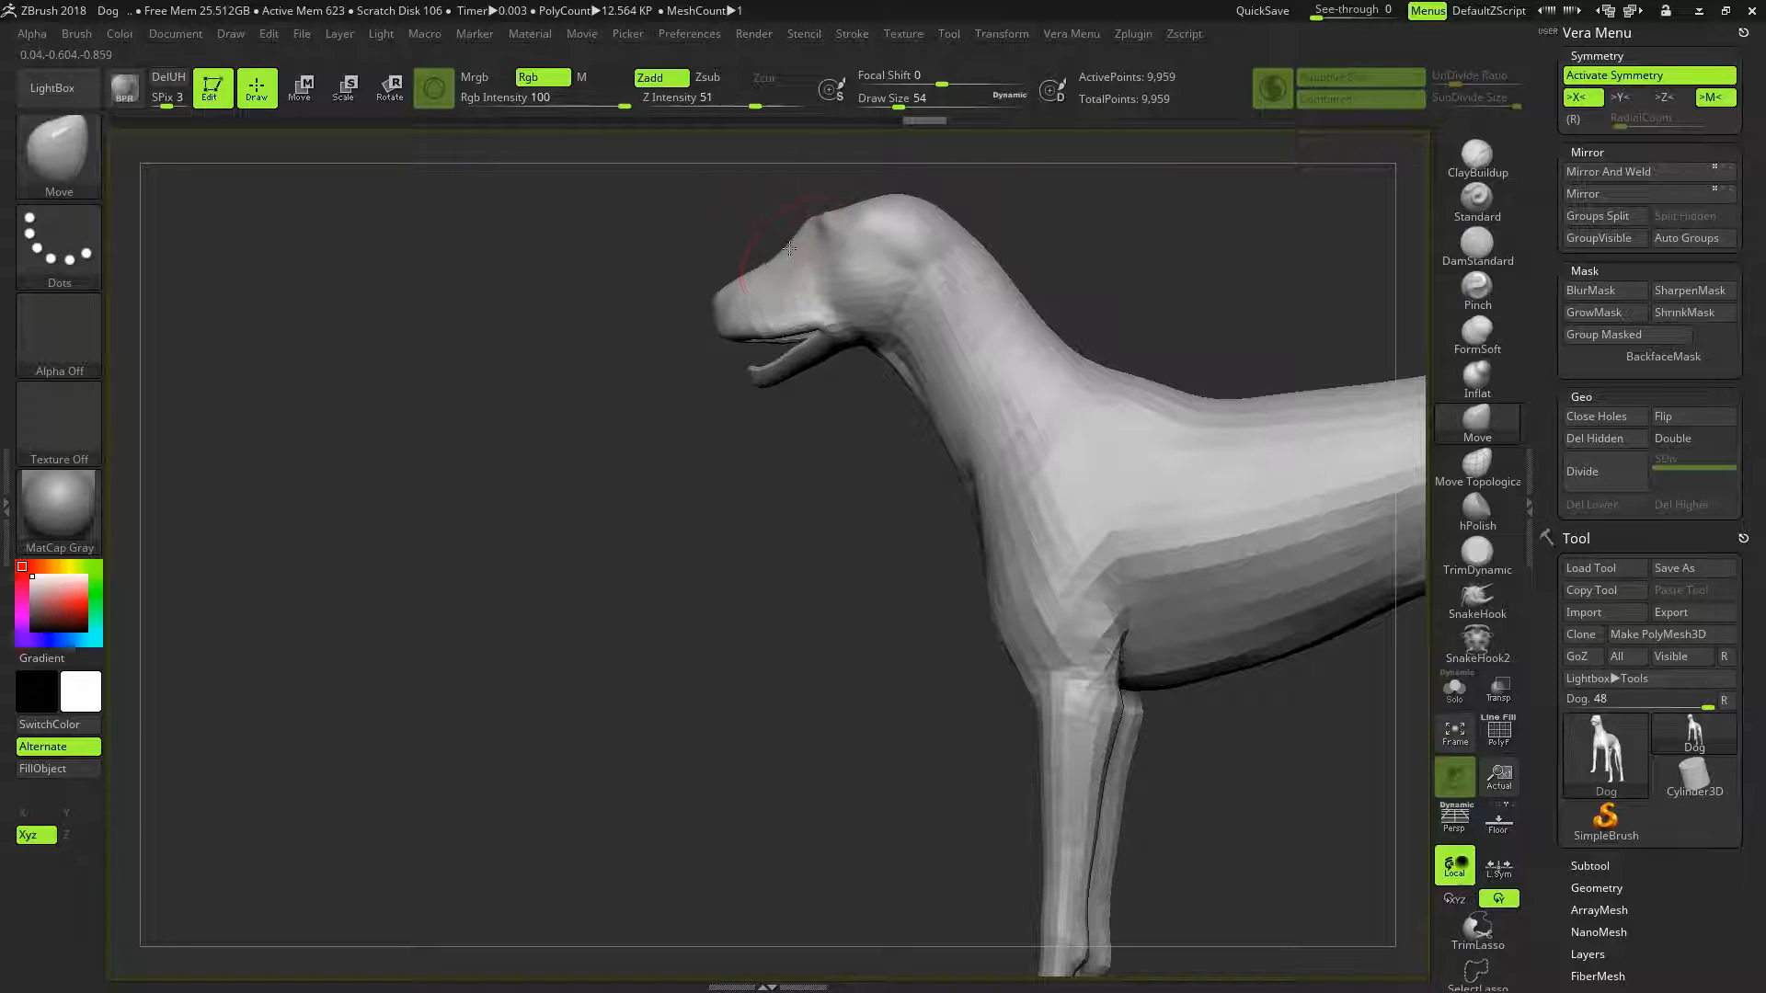
{"action": "left_click_drag", "start_coordinate": [788, 250], "coordinate": [729, 297]}
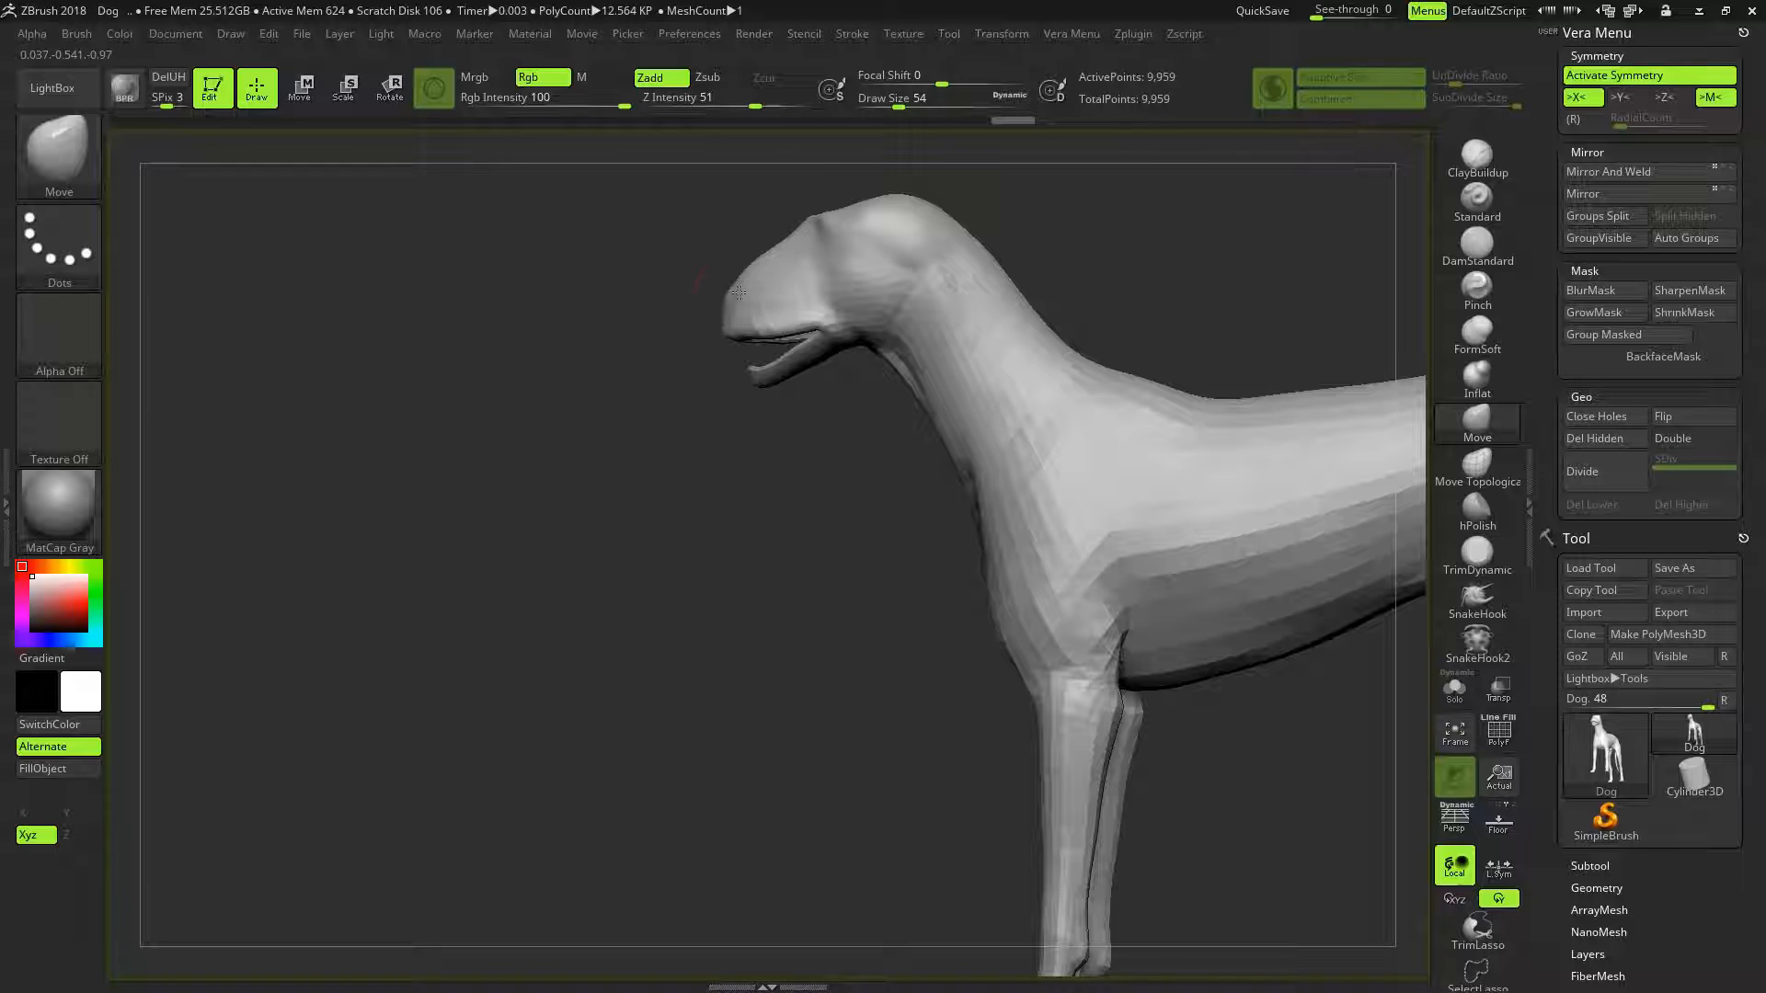
Widen the dog's head, neck and chest from the front with the Move brush at draw size 130
{"action": "mouse_move", "coordinate": [1092, 255]}
{"action": "left_mouse_down"}
{"action": "mouse_move", "coordinate": [1112, 259]}
{"action": "mouse_move", "coordinate": [1068, 257]}
{"action": "mouse_move", "coordinate": [1067, 275]}
{"action": "left_mouse_up"}
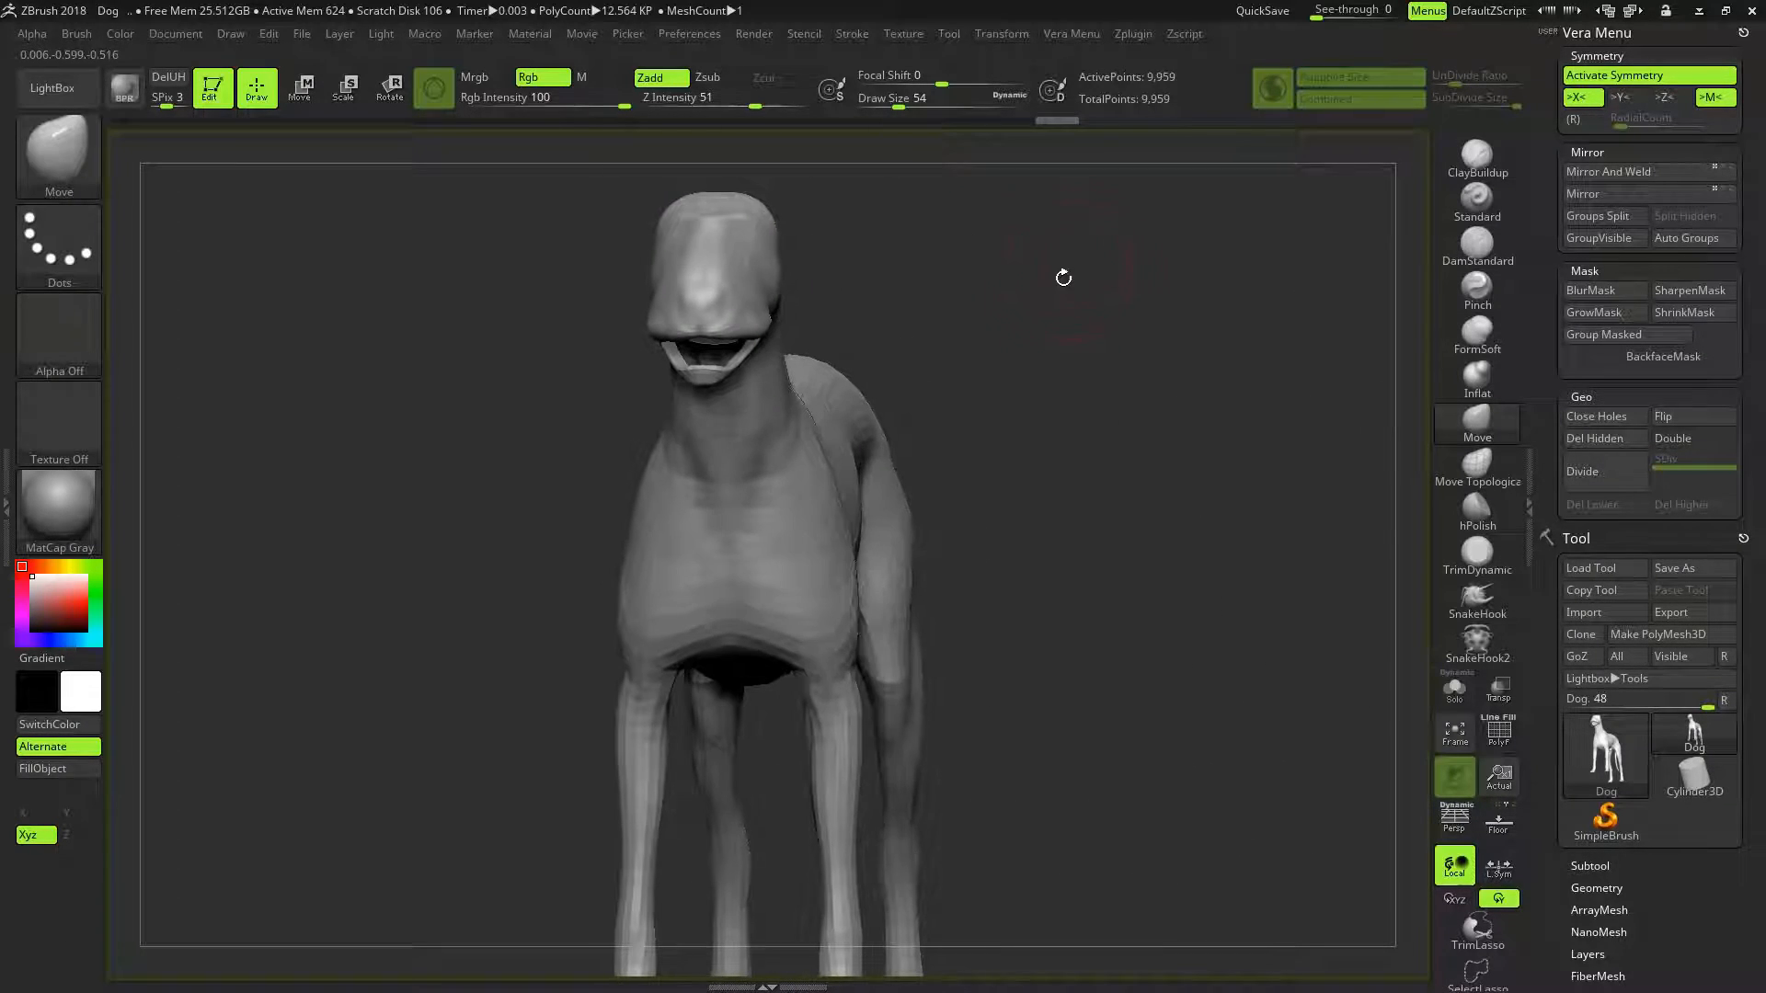
{"action": "left_click_drag", "start_coordinate": [1039, 343], "coordinate": [1003, 337]}
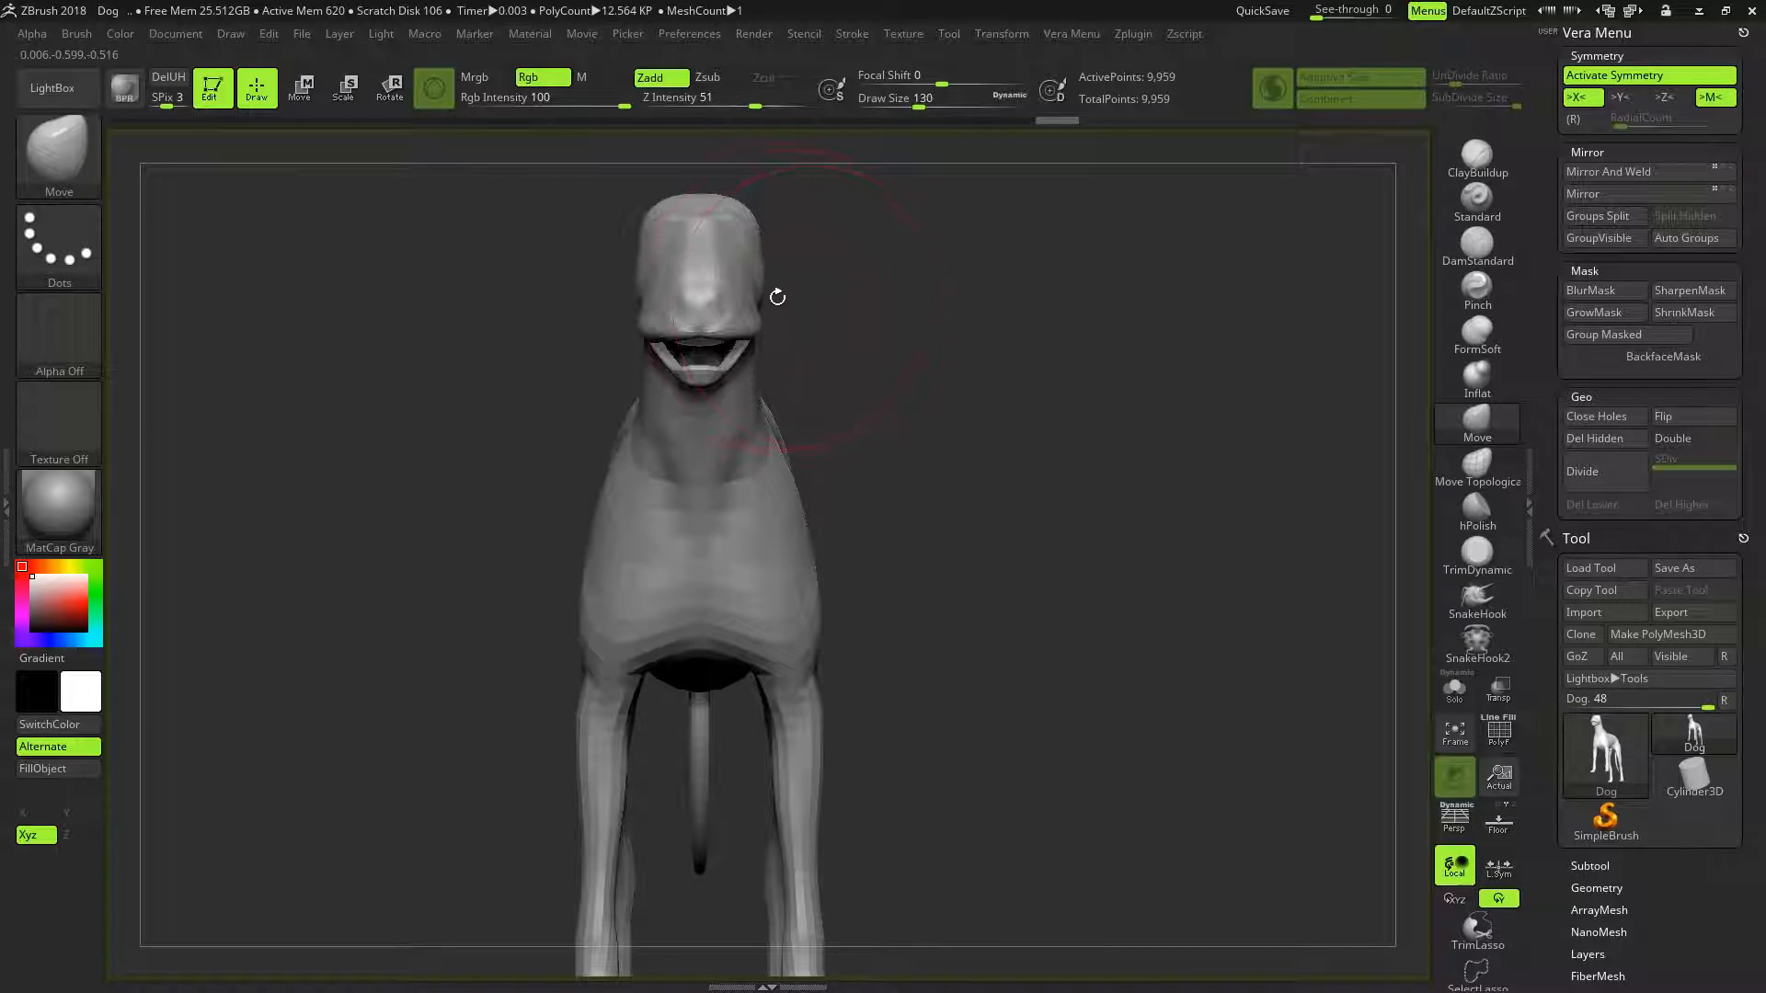
{"action": "left_click_drag", "start_coordinate": [754, 282], "coordinate": [792, 272]}
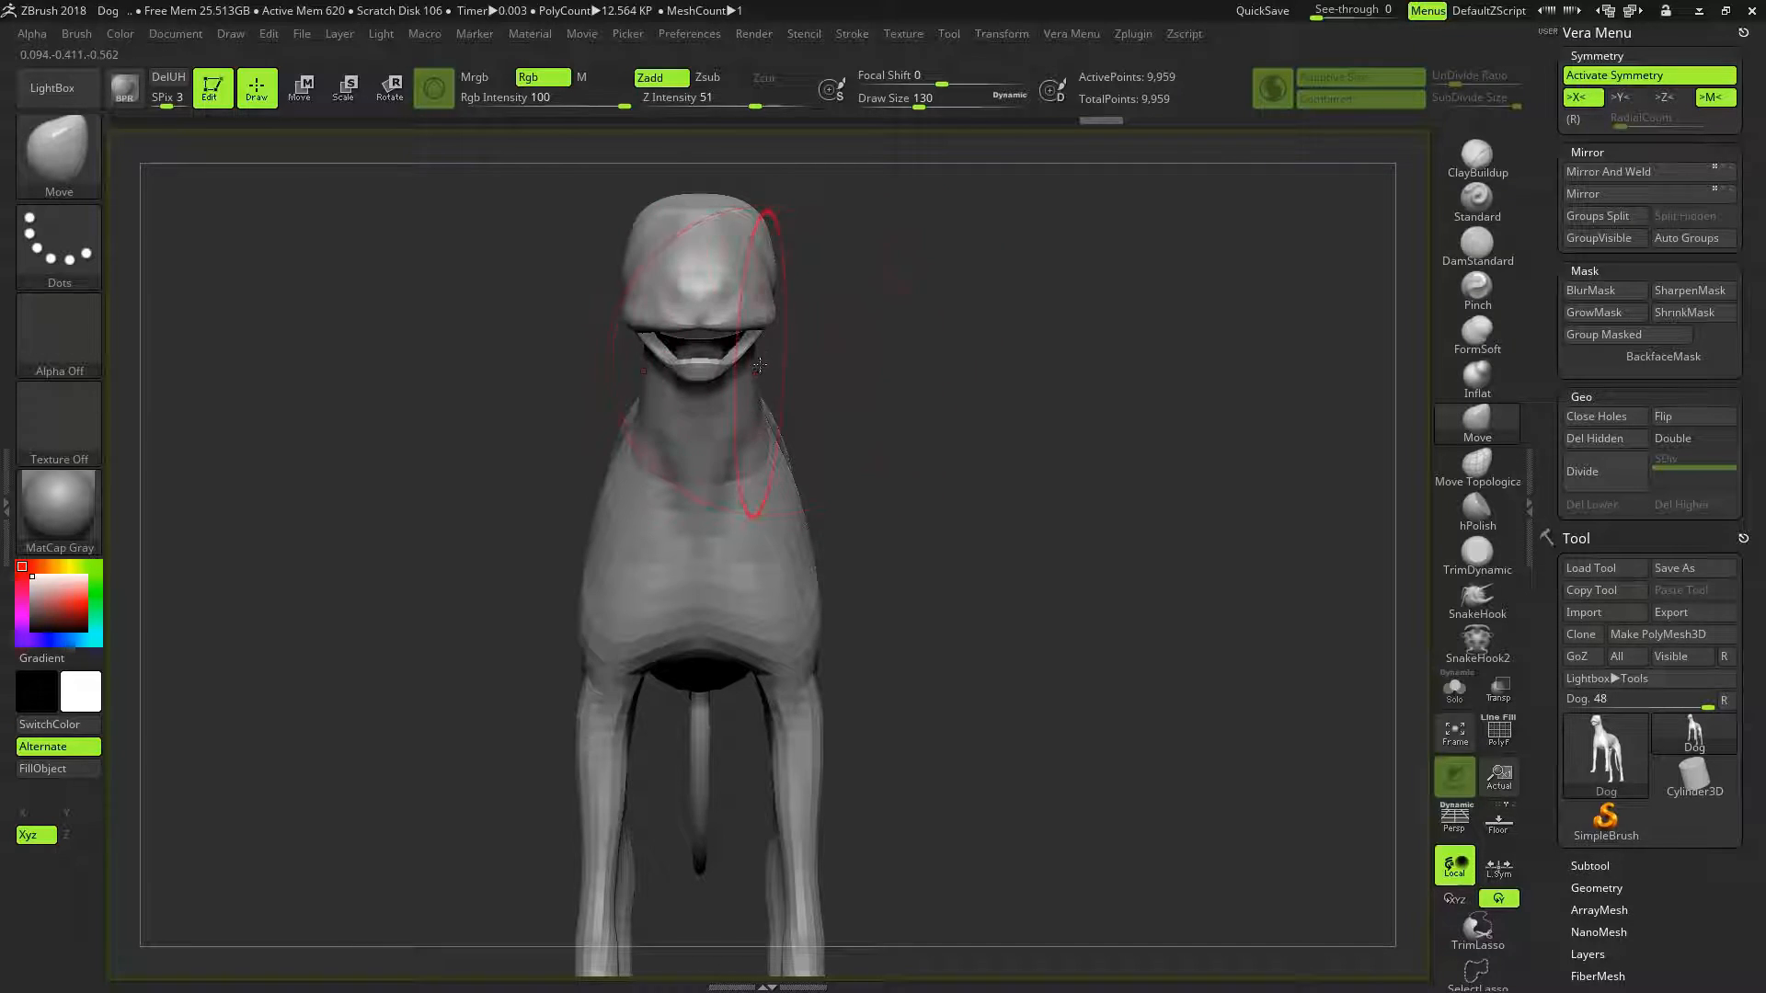
{"action": "left_click_drag", "start_coordinate": [829, 496], "coordinate": [865, 503]}
{"action": "left_click_drag", "start_coordinate": [829, 589], "coordinate": [857, 588]}
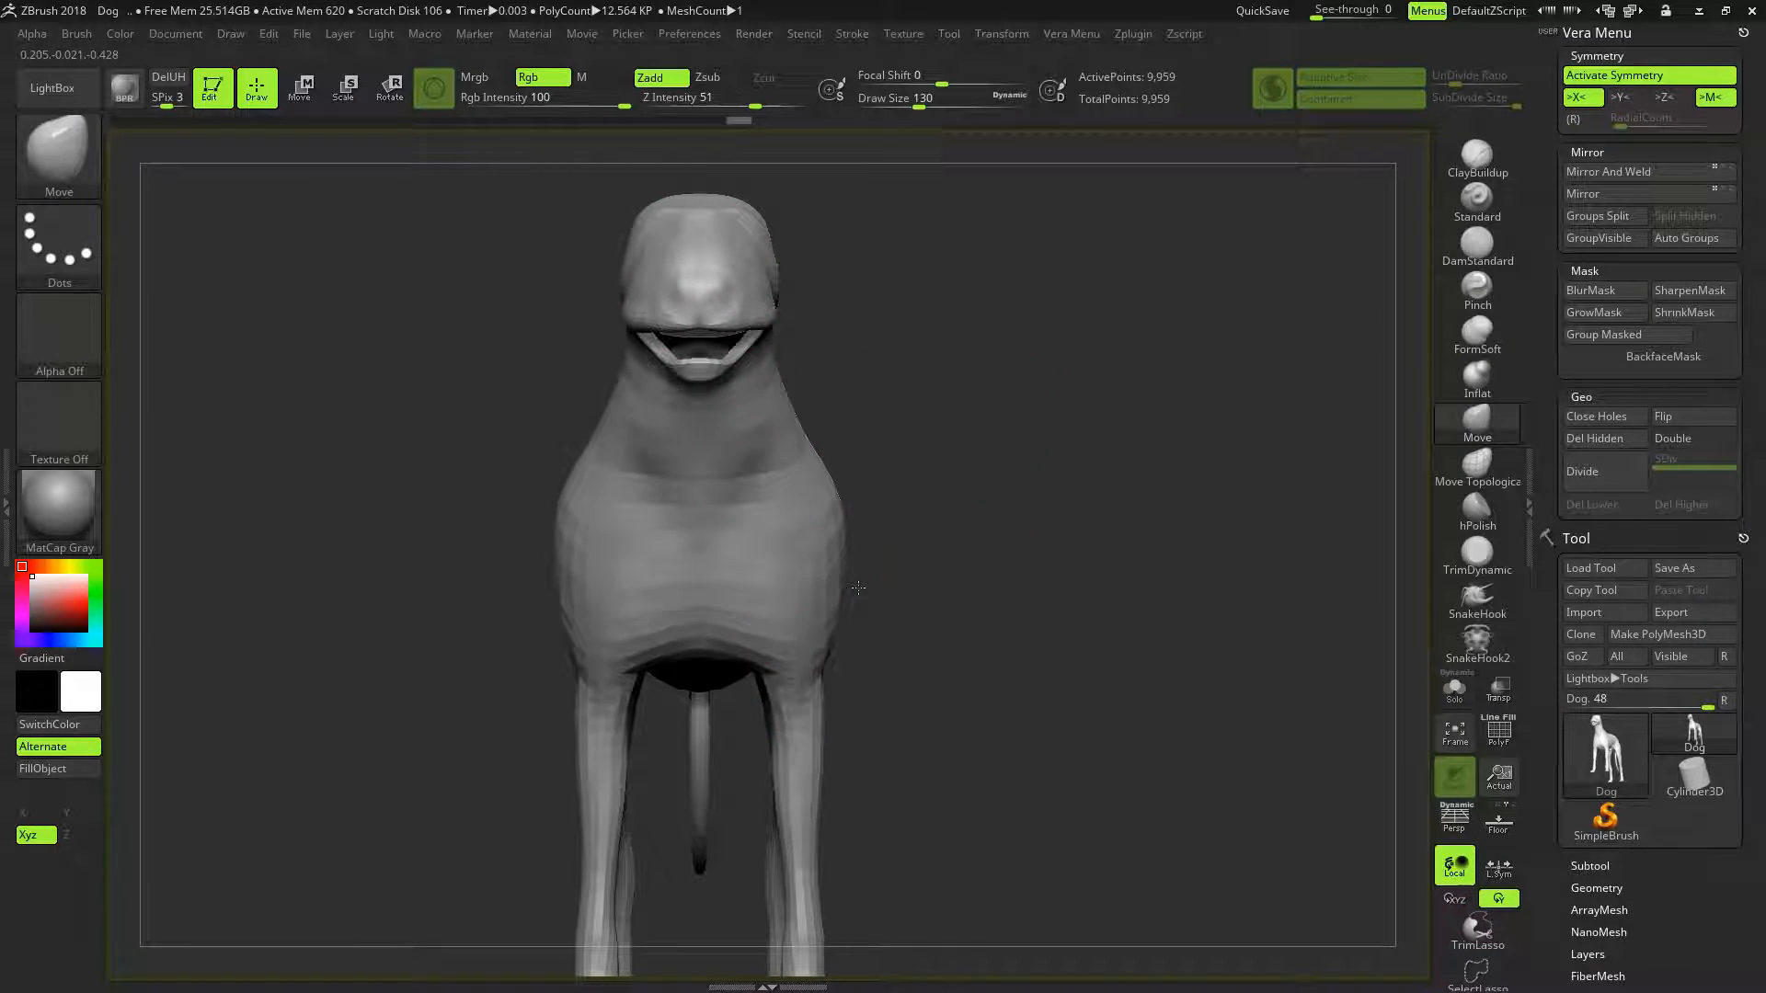
Pull the sides of the torso outward with the Move brush to make the body bulkier
{"action": "left_click_drag", "start_coordinate": [844, 668], "coordinate": [929, 515]}
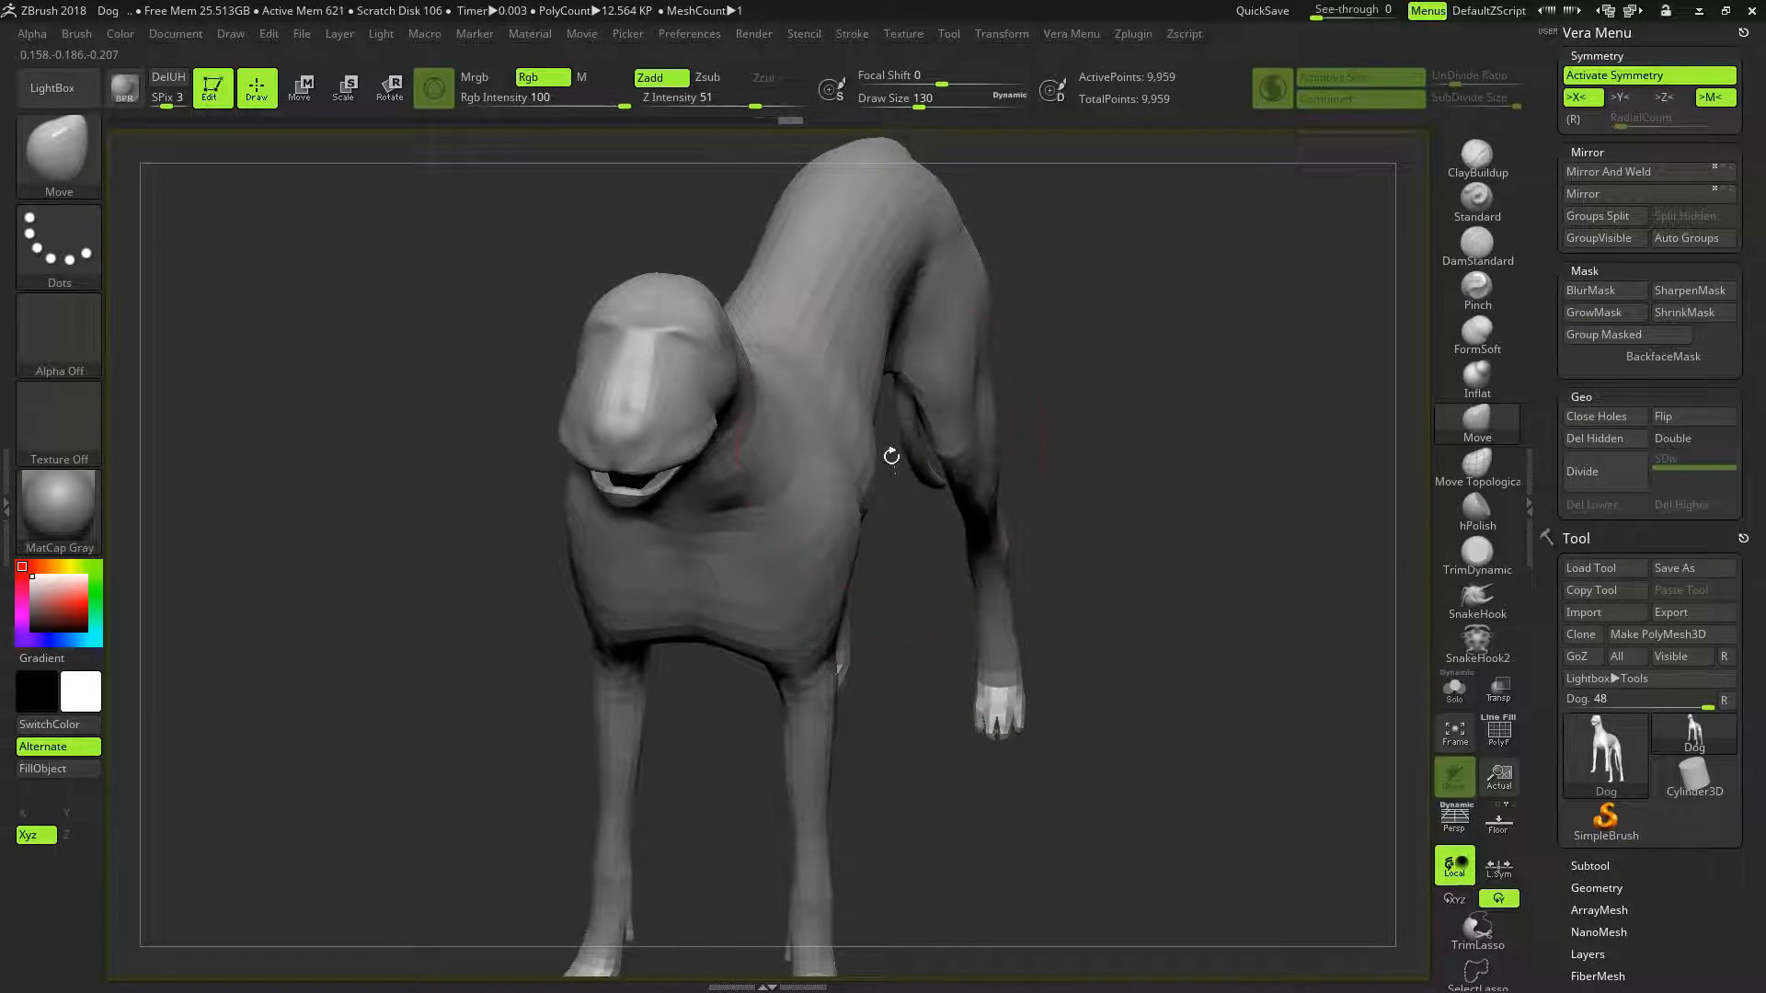
{"action": "mouse_move", "coordinate": [904, 378]}
{"action": "left_mouse_down"}
{"action": "mouse_move", "coordinate": [938, 380]}
{"action": "mouse_move", "coordinate": [911, 376]}
{"action": "left_mouse_up"}
{"action": "mouse_move", "coordinate": [922, 311]}
{"action": "left_mouse_down"}
{"action": "mouse_move", "coordinate": [954, 308]}
{"action": "mouse_move", "coordinate": [914, 342]}
{"action": "left_mouse_up"}
{"action": "mouse_move", "coordinate": [874, 455]}
{"action": "left_mouse_down"}
{"action": "mouse_move", "coordinate": [1012, 487]}
{"action": "mouse_move", "coordinate": [1094, 429]}
{"action": "left_mouse_up"}
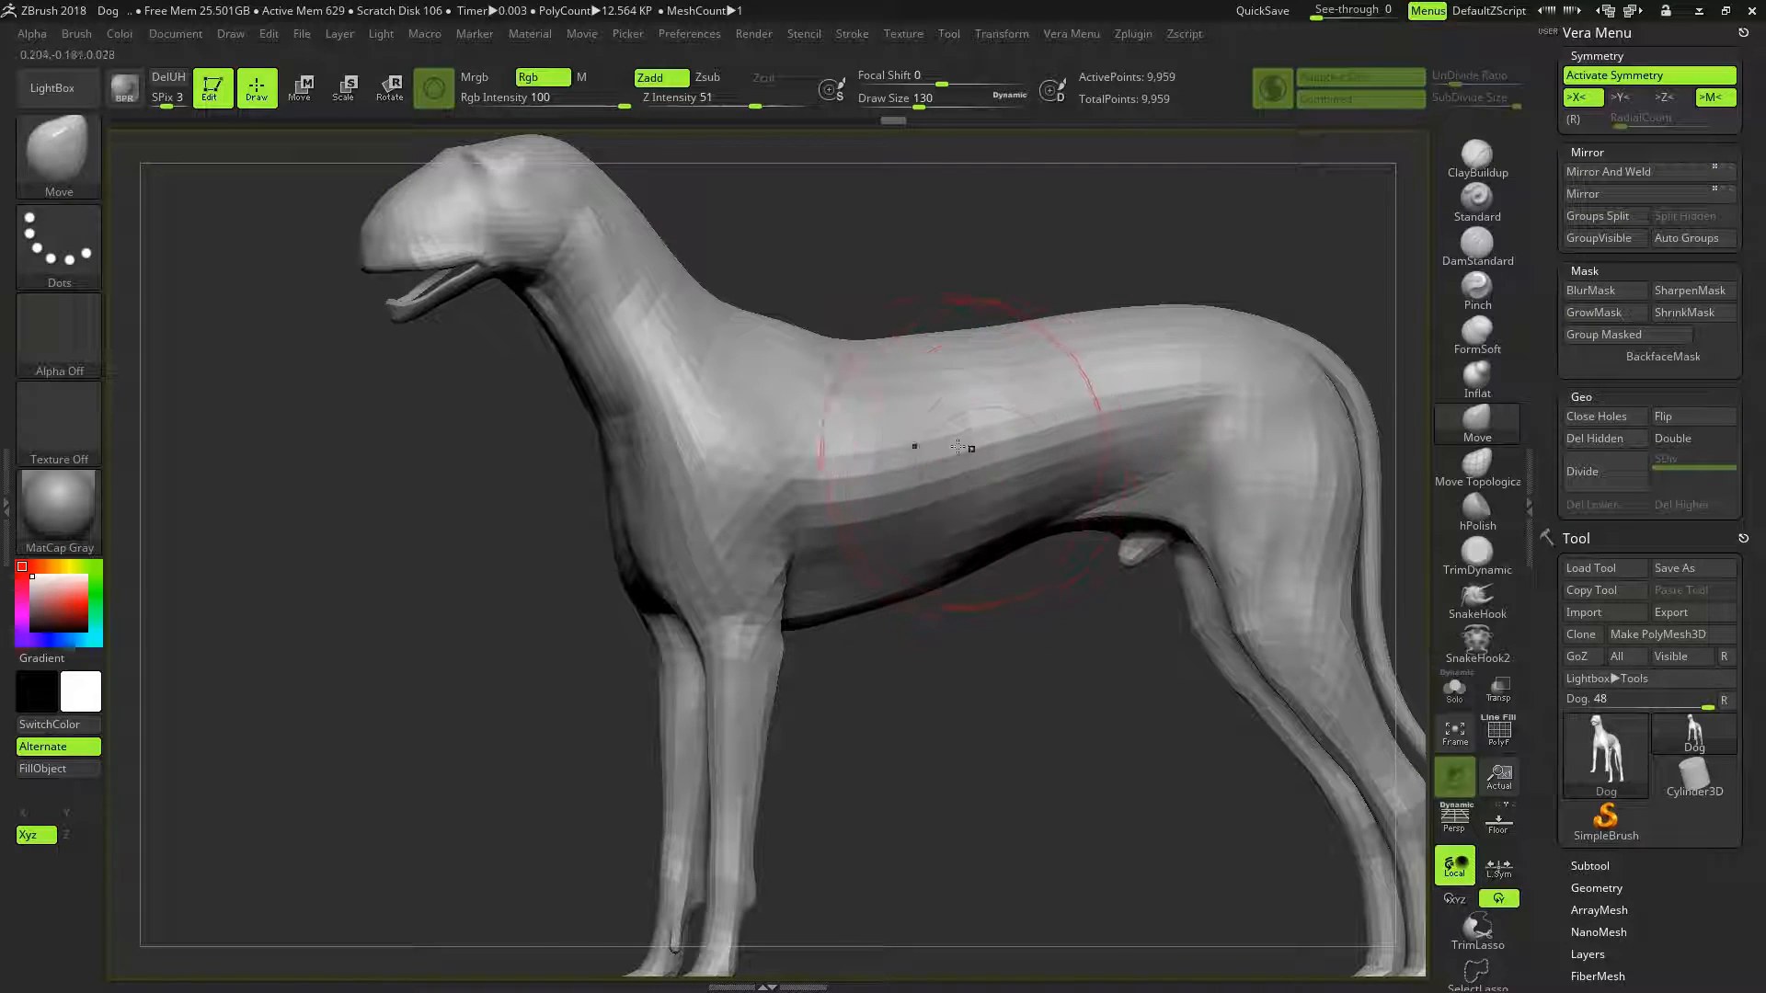
{"action": "left_click_drag", "start_coordinate": [945, 293], "coordinate": [935, 307], "text": "shift"}
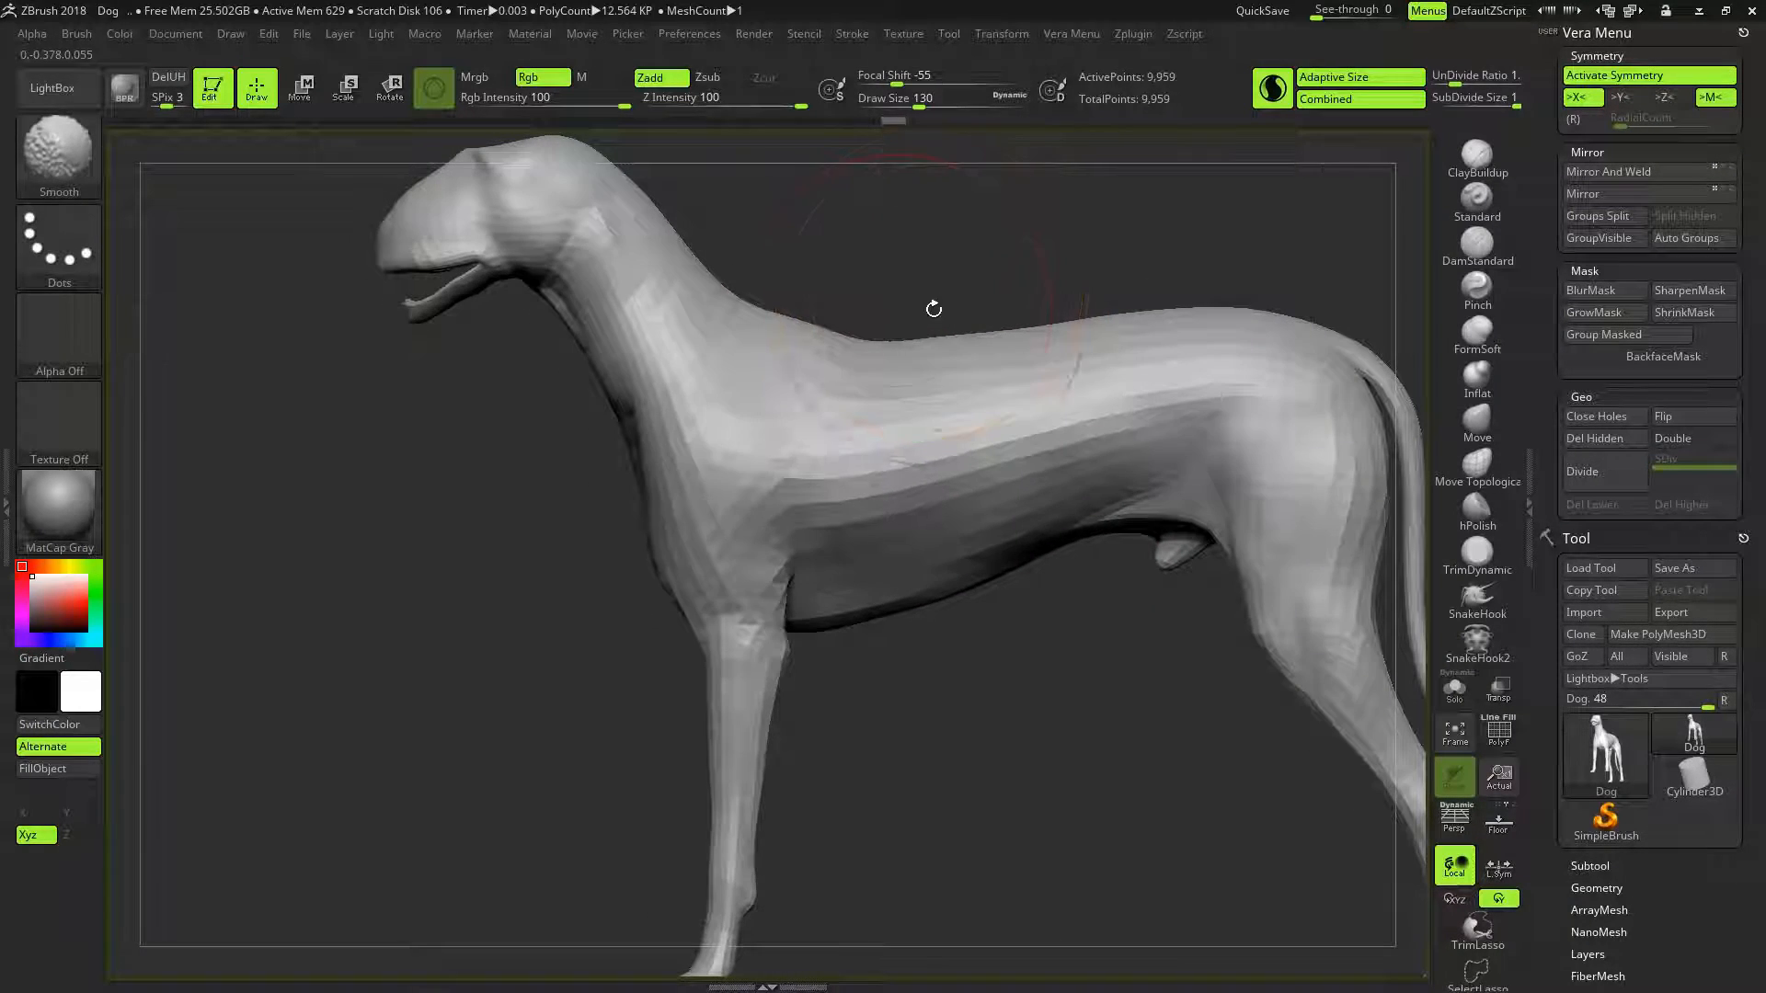
Raise the back of the neck, the shoulders and the back line from the side, and smooth the new contour
{"action": "left_click_drag", "start_coordinate": [724, 288], "coordinate": [717, 241]}
{"action": "left_click_drag", "start_coordinate": [879, 312], "coordinate": [863, 303]}
{"action": "left_click_drag", "start_coordinate": [769, 274], "coordinate": [777, 249]}
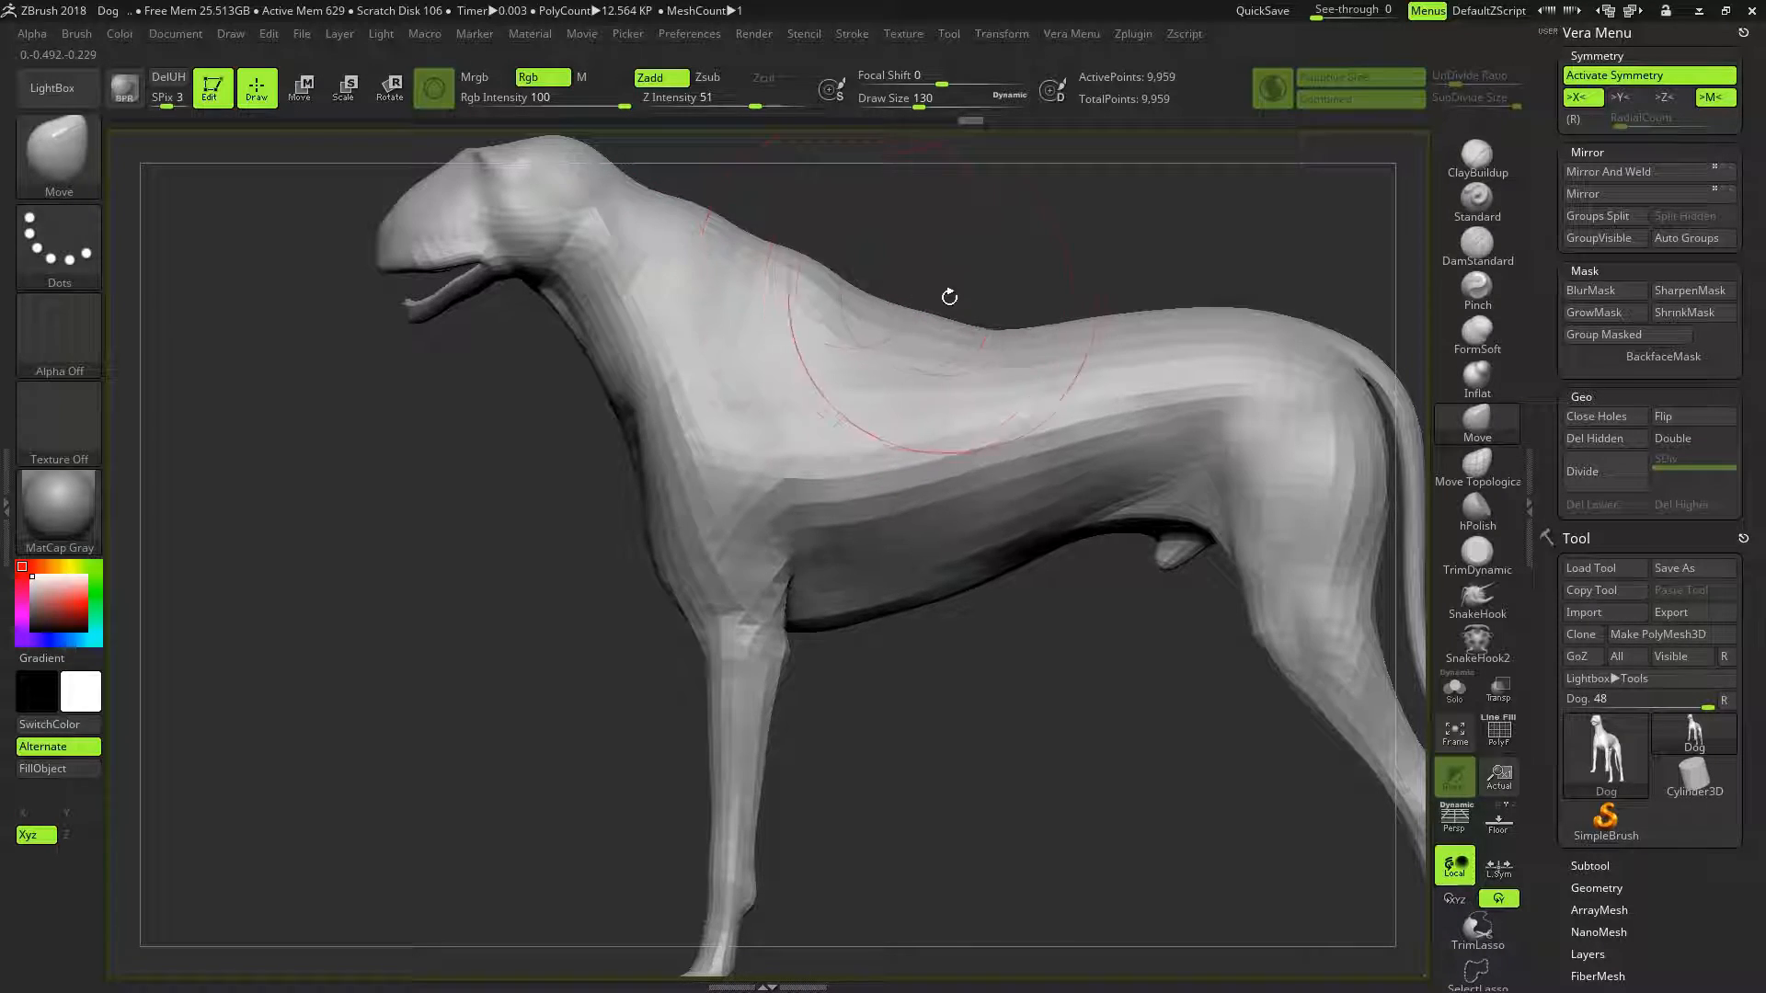
{"action": "left_click_drag", "start_coordinate": [986, 337], "coordinate": [985, 285]}
{"action": "left_click_drag", "start_coordinate": [874, 310], "coordinate": [883, 252]}
{"action": "left_click_drag", "start_coordinate": [989, 298], "coordinate": [994, 277]}
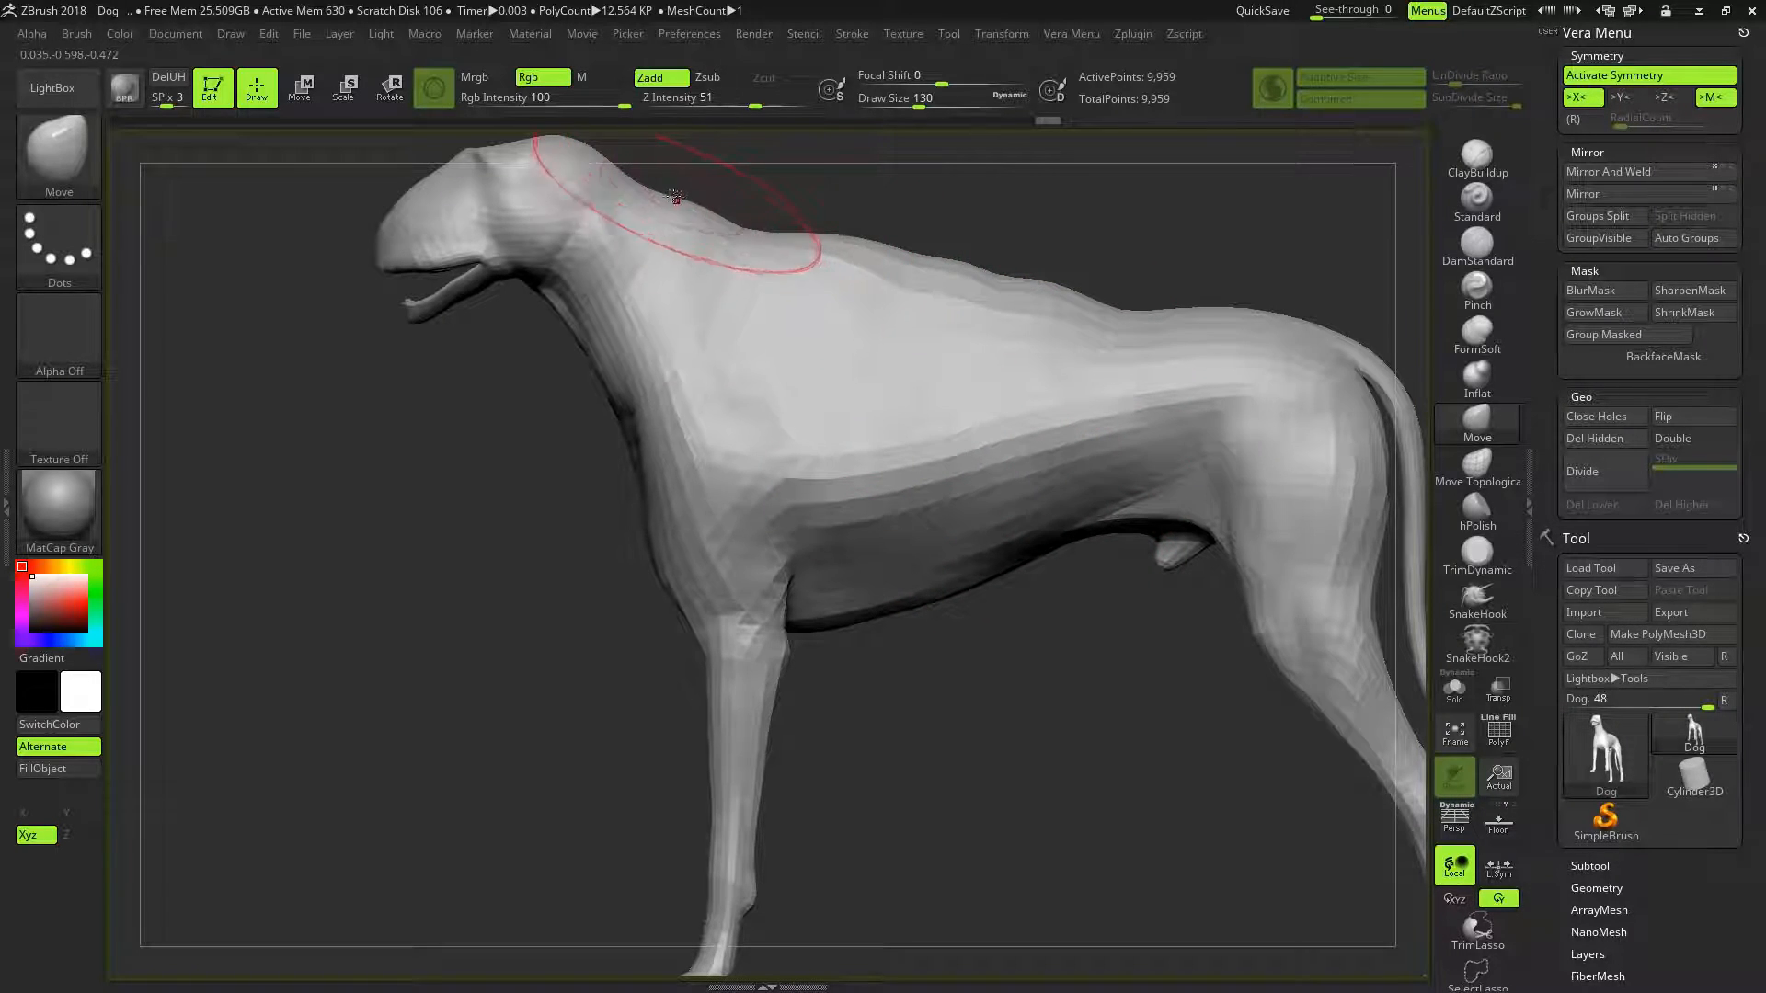
{"action": "mouse_move", "coordinate": [678, 225]}
{"action": "left_mouse_down"}
{"action": "mouse_move", "coordinate": [737, 205]}
{"action": "mouse_move", "coordinate": [679, 161]}
{"action": "left_mouse_up"}
{"action": "mouse_move", "coordinate": [762, 244]}
{"action": "left_mouse_down"}
{"action": "mouse_move", "coordinate": [807, 210]}
{"action": "mouse_move", "coordinate": [869, 250]}
{"action": "mouse_move", "coordinate": [912, 242]}
{"action": "left_mouse_up"}
{"action": "mouse_move", "coordinate": [1145, 314]}
{"action": "left_mouse_down"}
{"action": "mouse_move", "coordinate": [1137, 279]}
{"action": "mouse_move", "coordinate": [1037, 260]}
{"action": "mouse_move", "coordinate": [1178, 307]}
{"action": "left_mouse_up"}
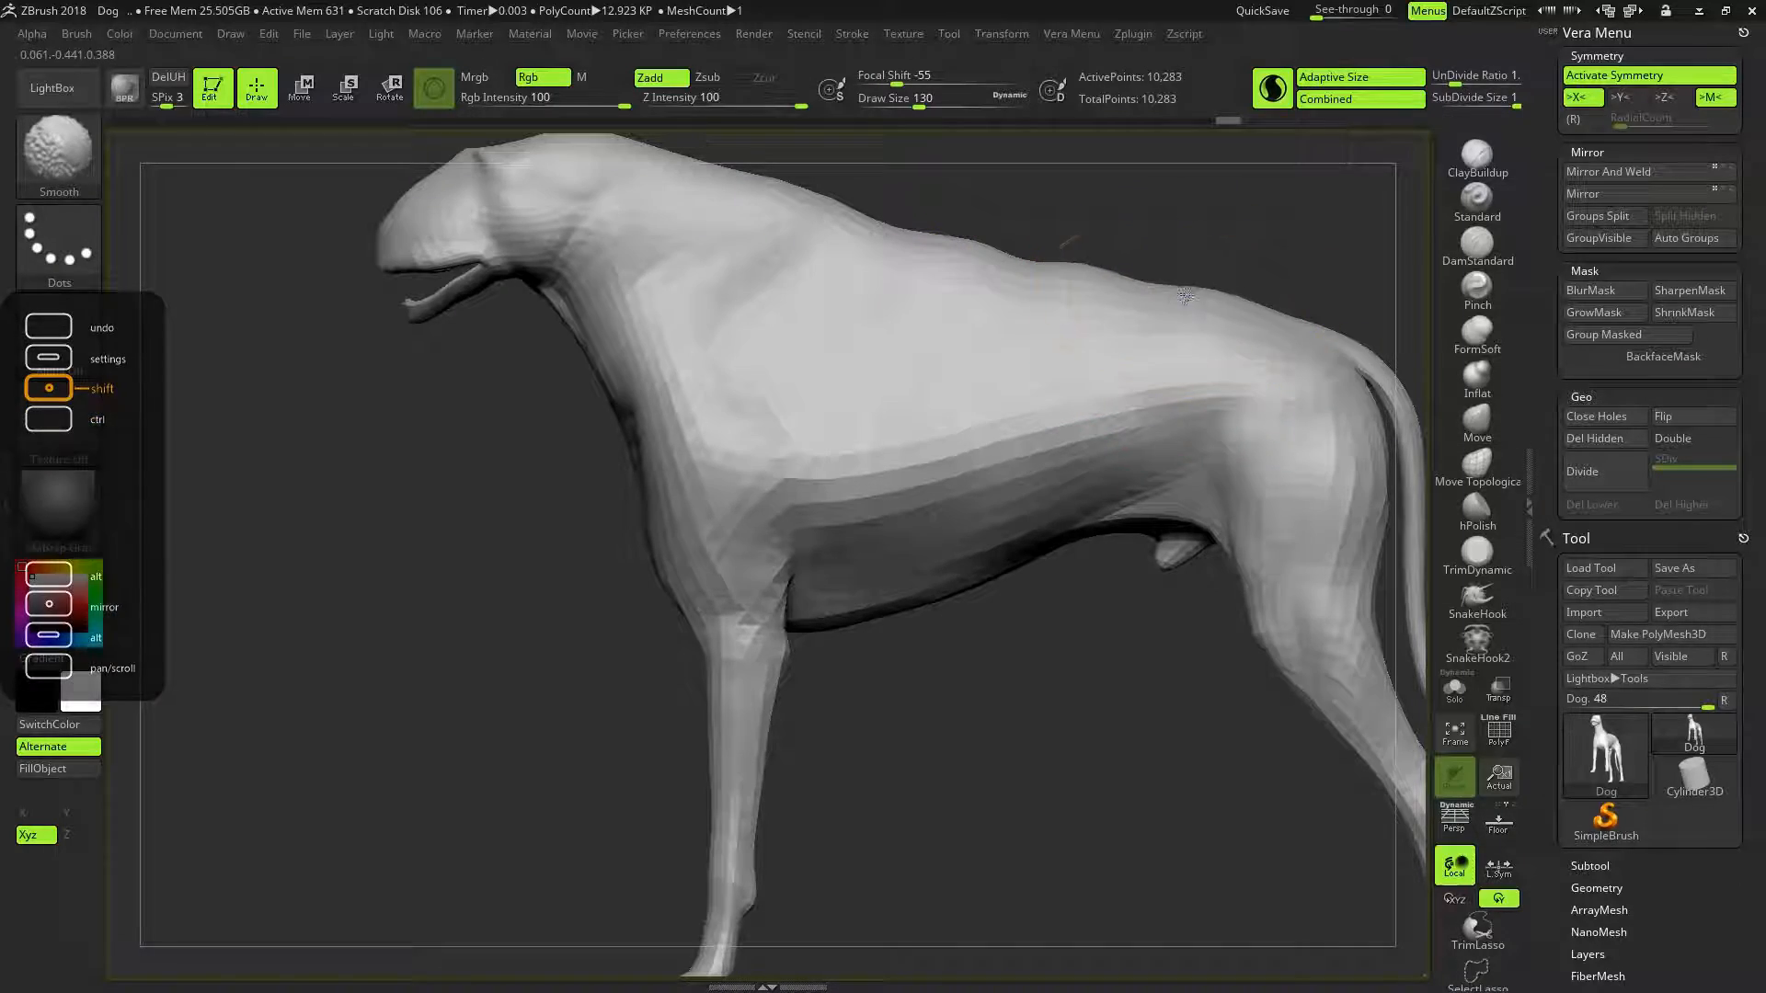
Push the shoulders and flanks outward from above with the Move brush to thicken the upper body
{"action": "mouse_move", "coordinate": [1080, 580]}
{"action": "left_mouse_down"}
{"action": "mouse_move", "coordinate": [989, 583]}
{"action": "mouse_move", "coordinate": [1011, 614]}
{"action": "mouse_move", "coordinate": [1162, 539]}
{"action": "mouse_move", "coordinate": [1115, 539]}
{"action": "left_mouse_up"}
{"action": "left_click_drag", "start_coordinate": [1133, 436], "coordinate": [1162, 422]}
{"action": "left_click_drag", "start_coordinate": [1173, 515], "coordinate": [1193, 507]}
{"action": "left_click_drag", "start_coordinate": [1218, 421], "coordinate": [1204, 439]}
{"action": "left_click_drag", "start_coordinate": [1077, 631], "coordinate": [1112, 619]}
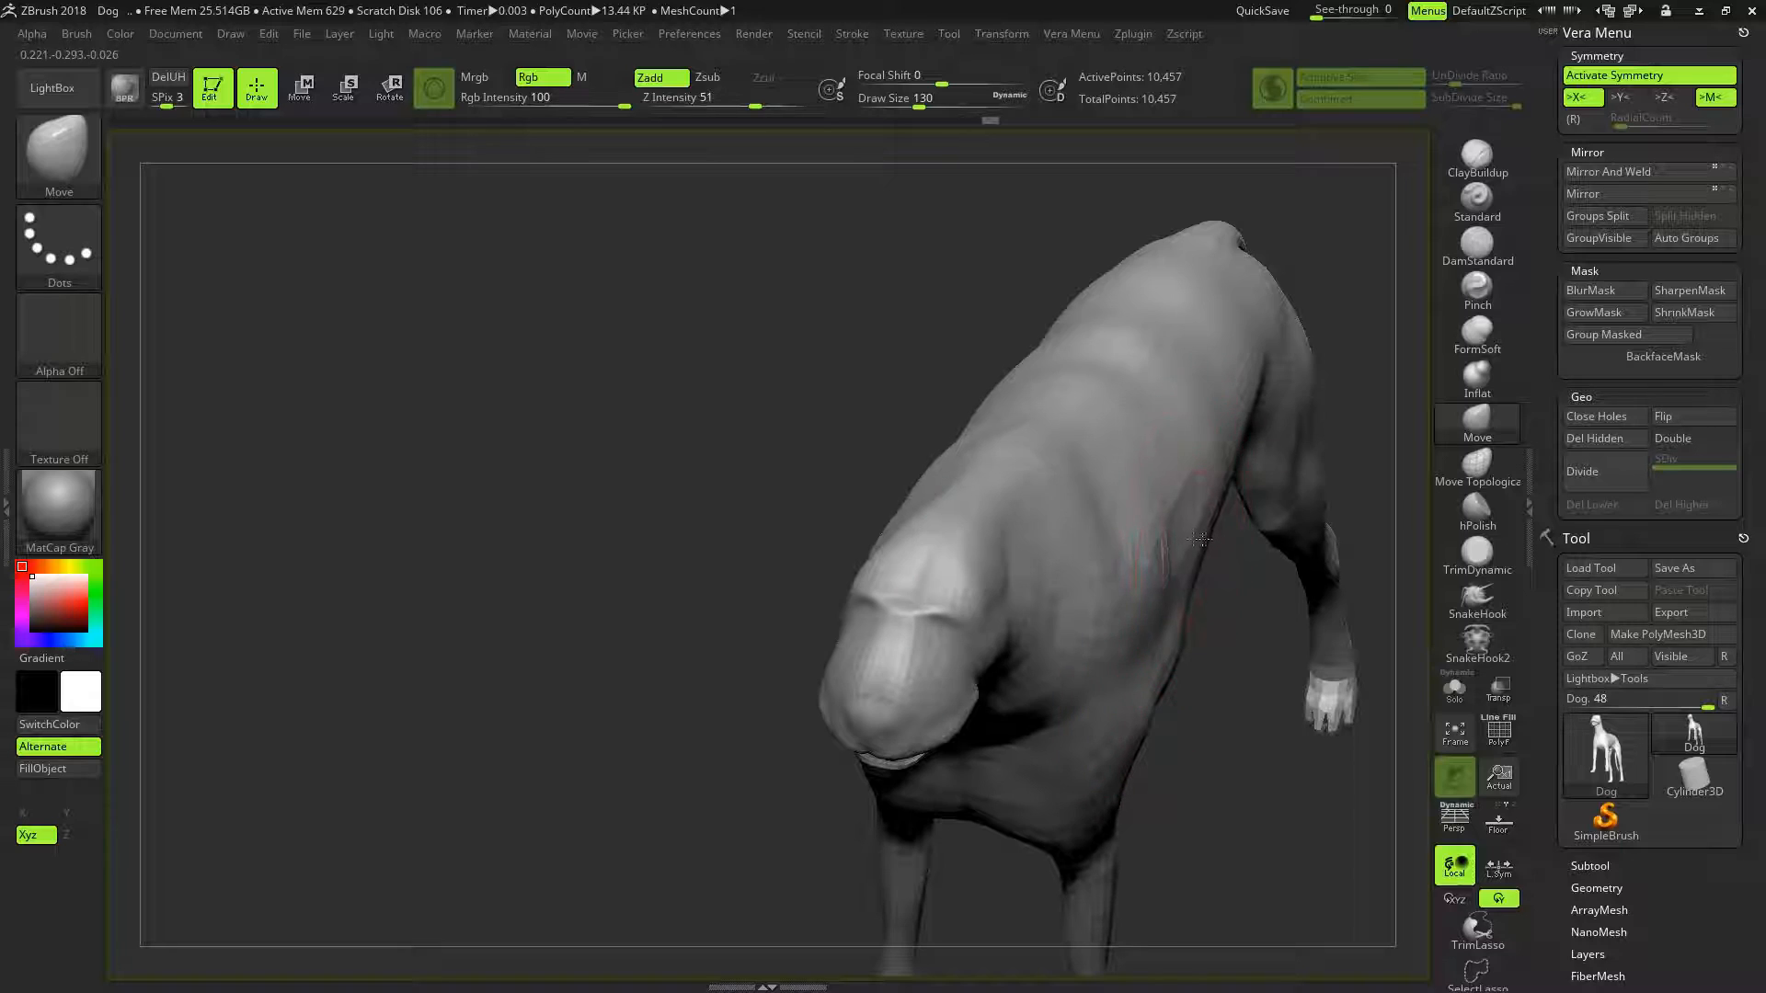
{"action": "mouse_move", "coordinate": [1226, 654]}
{"action": "left_mouse_down"}
{"action": "mouse_move", "coordinate": [1166, 544]}
{"action": "mouse_move", "coordinate": [1183, 575]}
{"action": "mouse_move", "coordinate": [1269, 564]}
{"action": "mouse_move", "coordinate": [1176, 603]}
{"action": "mouse_move", "coordinate": [1178, 575]}
{"action": "left_mouse_up"}
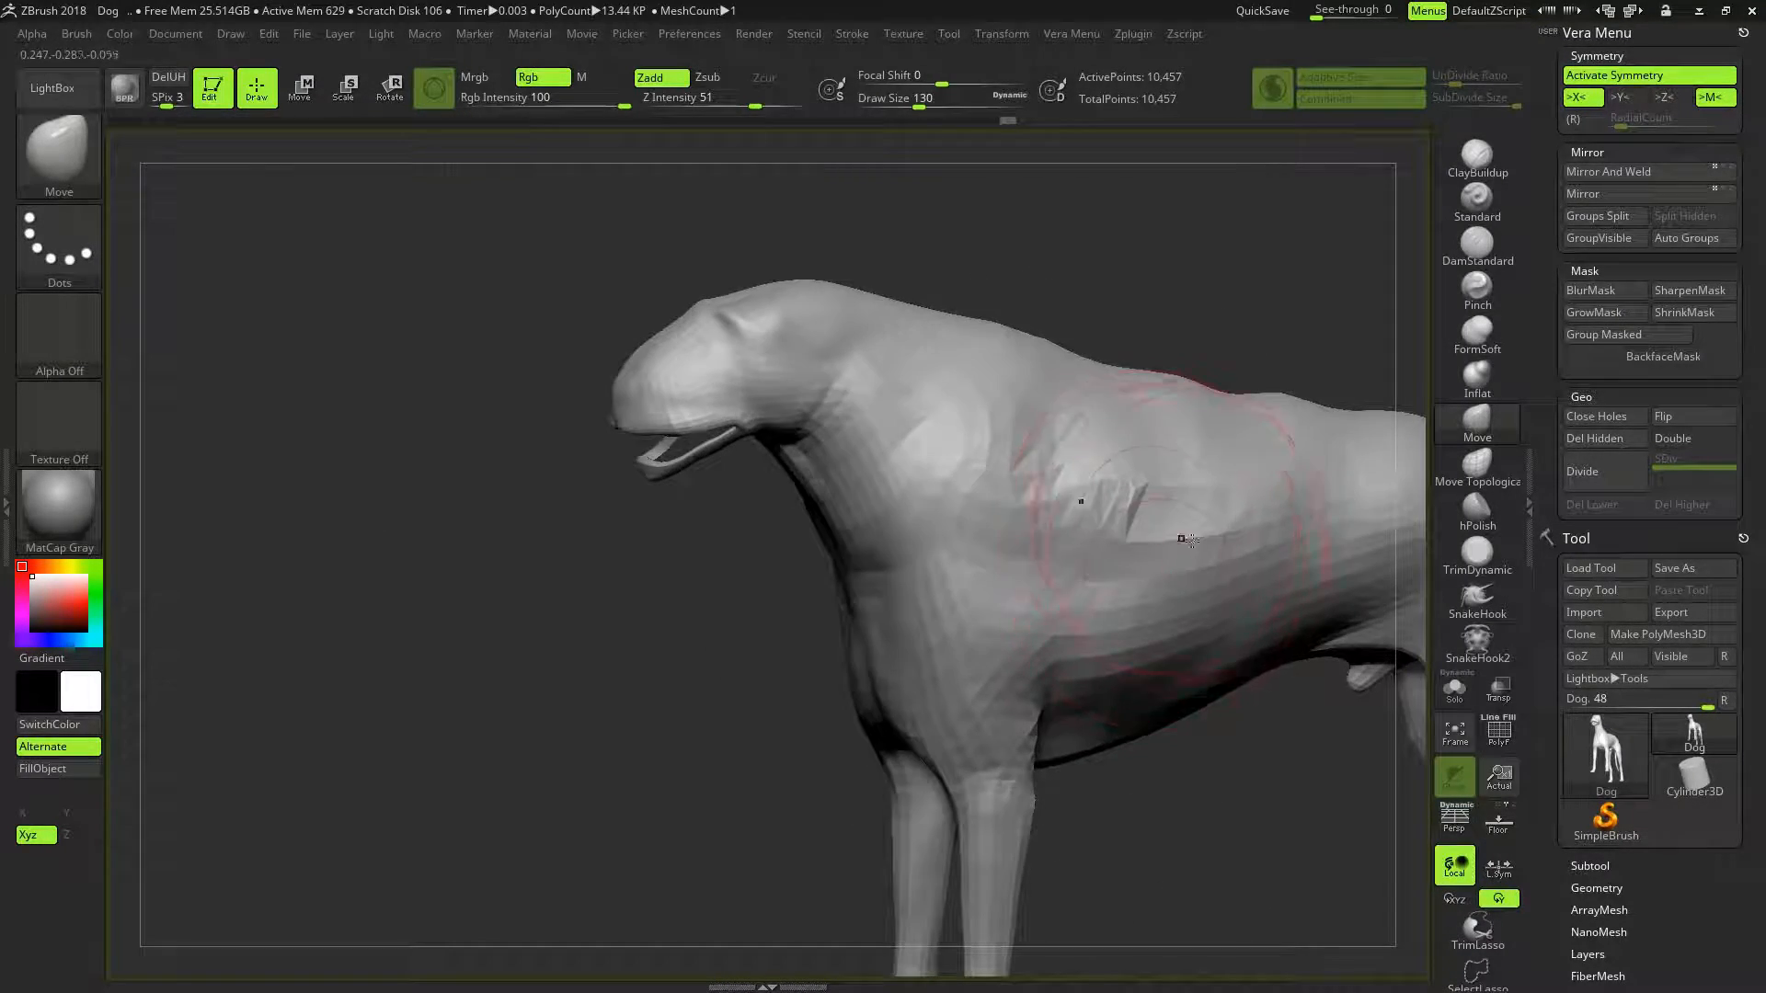
Smooth away the dog's long tail and work the remaining stub into the rump with the Move Topological brush
{"action": "right_click_drag", "start_coordinate": [1166, 715], "coordinate": [901, 615], "text": "alt"}
{"action": "right_click_drag", "start_coordinate": [1109, 703], "coordinate": [998, 662], "text": "ctrl"}
{"action": "left_click_drag", "start_coordinate": [998, 662], "coordinate": [948, 641]}
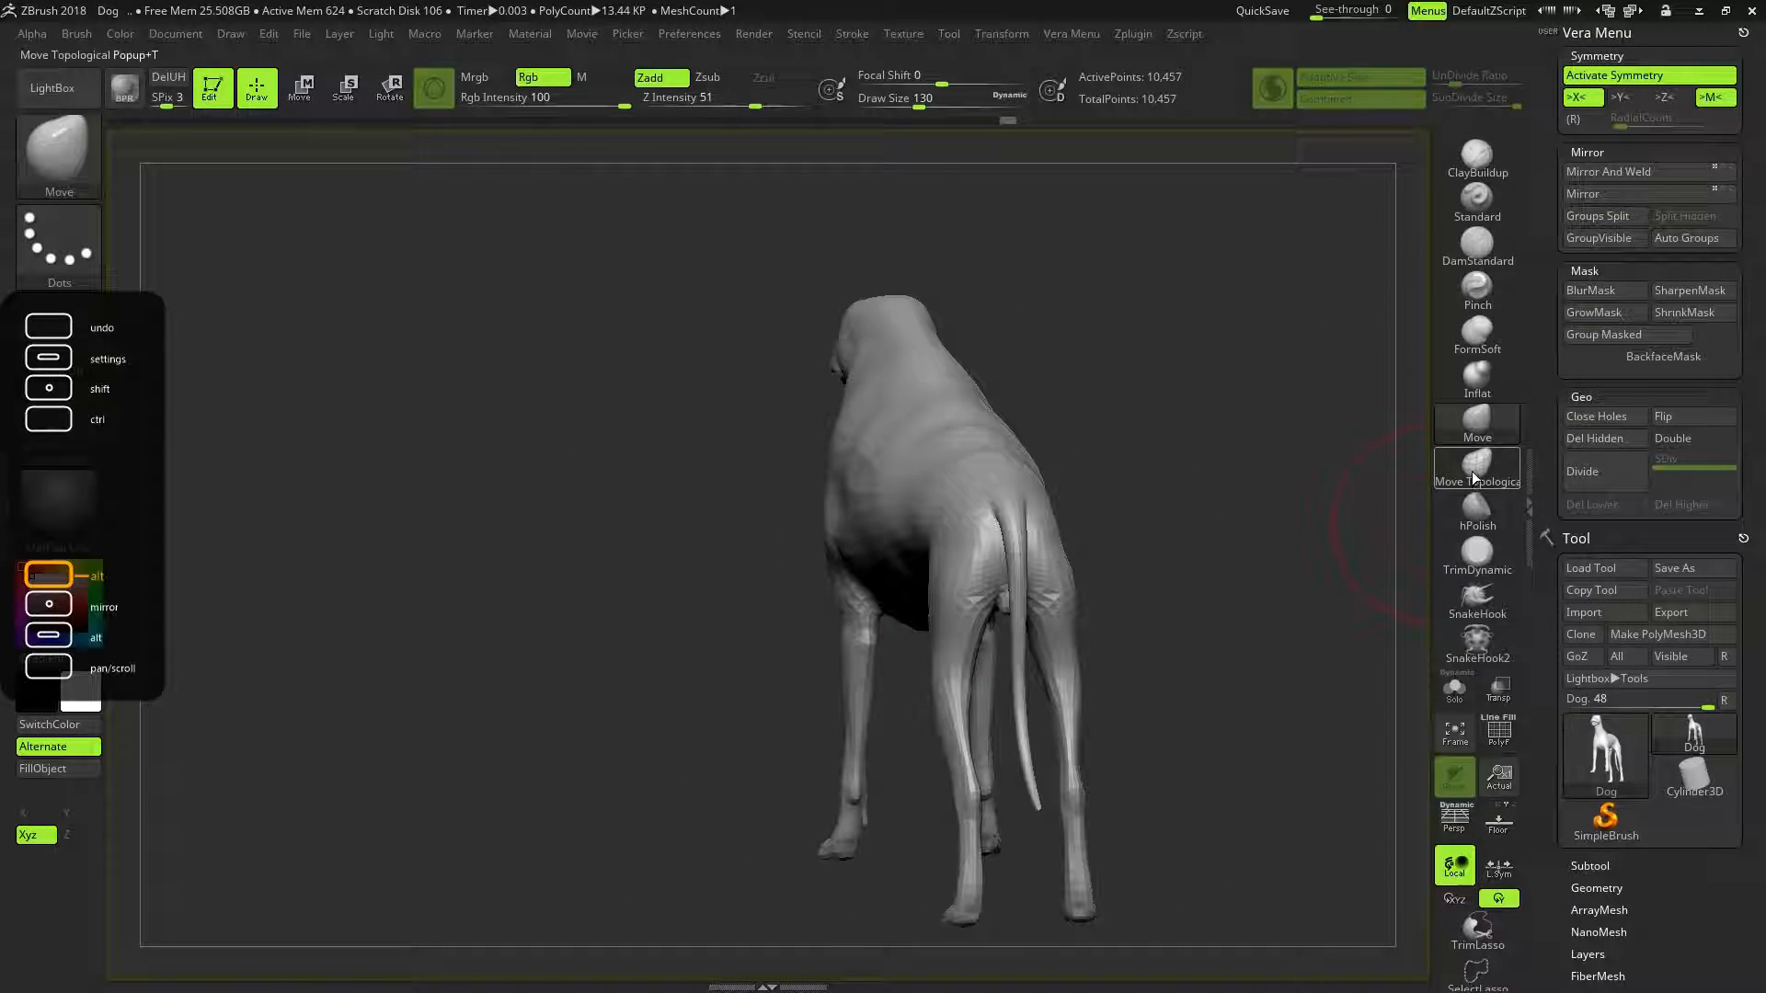
{"action": "left_click", "coordinate": [1477, 380]}
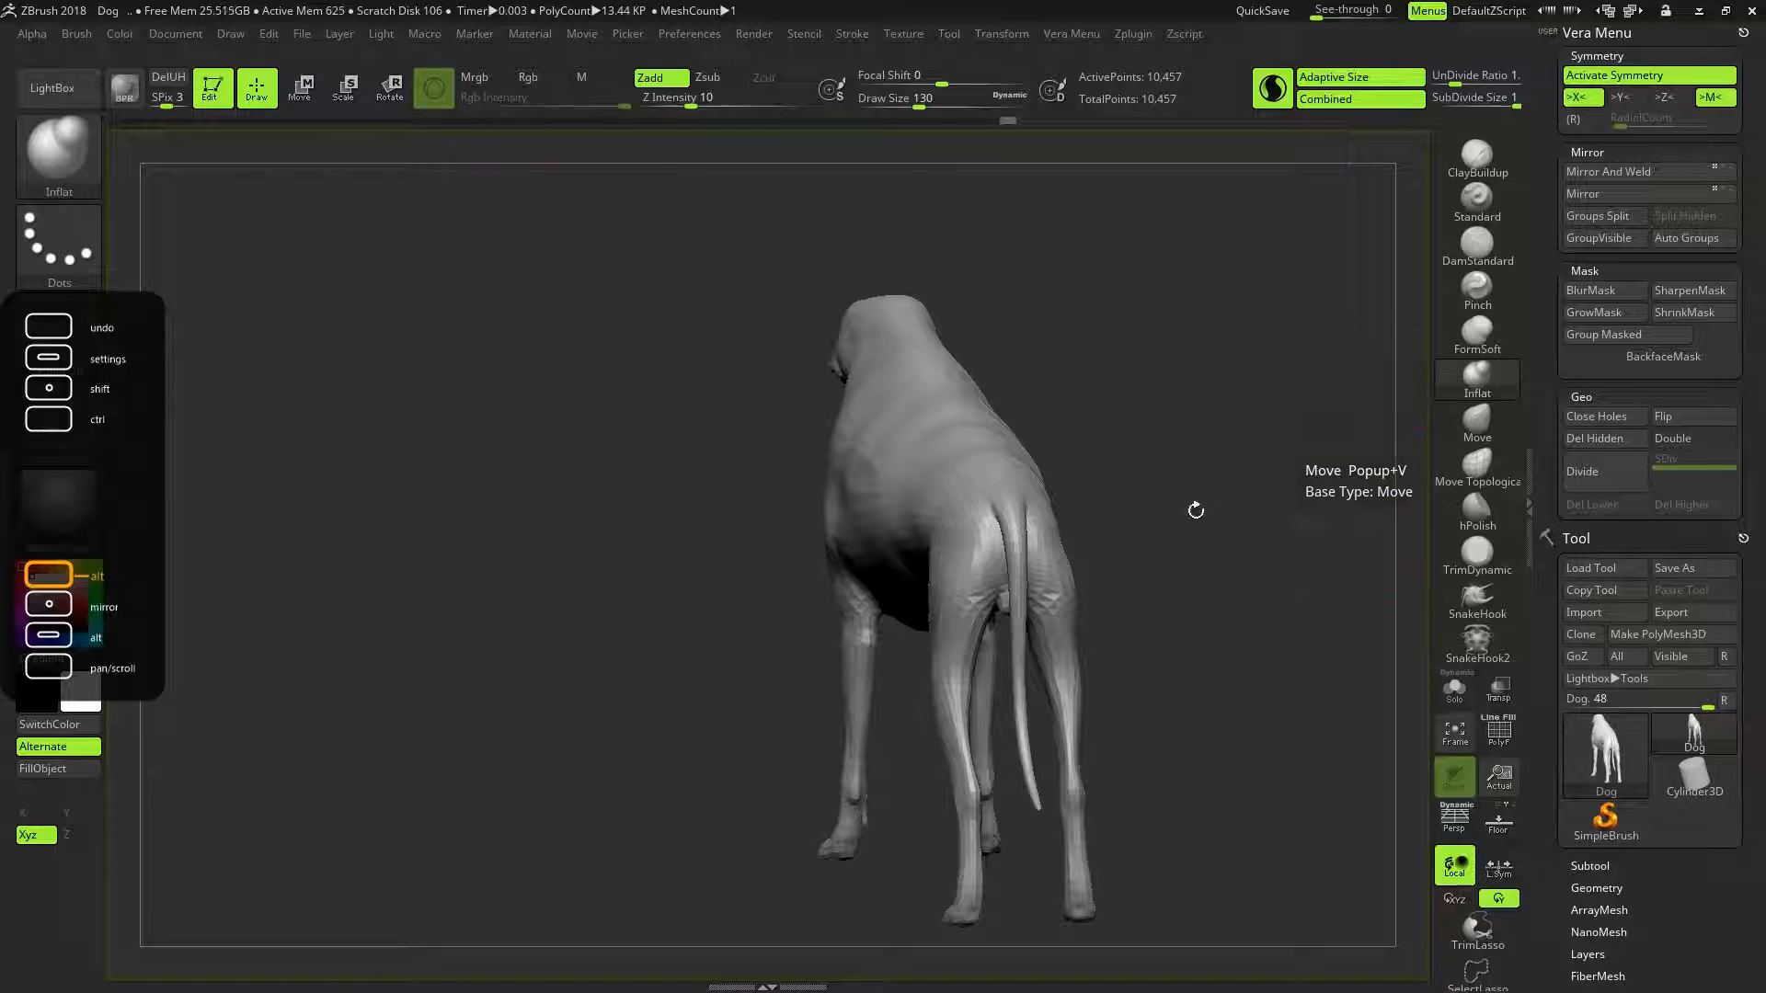
{"action": "mouse_move", "coordinate": [1174, 540]}
{"action": "left_mouse_down"}
{"action": "mouse_move", "coordinate": [1304, 533]}
{"action": "mouse_move", "coordinate": [1275, 516]}
{"action": "left_mouse_up"}
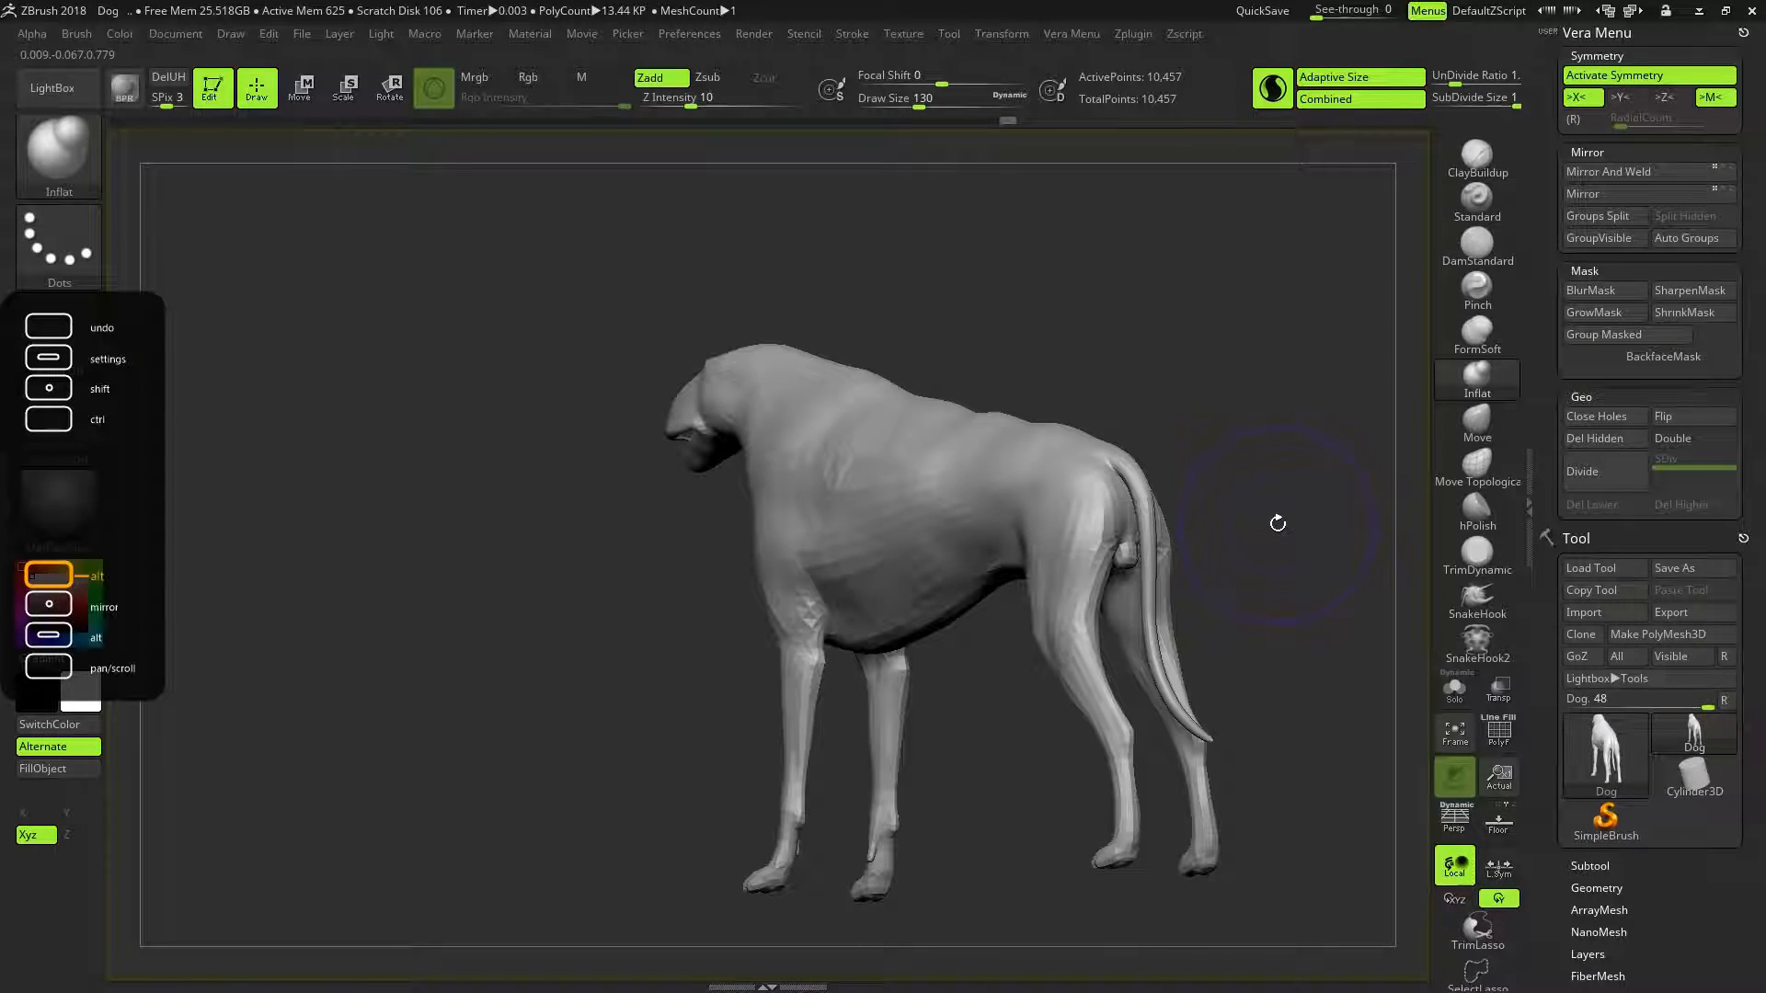
{"action": "left_click_drag", "start_coordinate": [1260, 533], "coordinate": [1252, 622]}
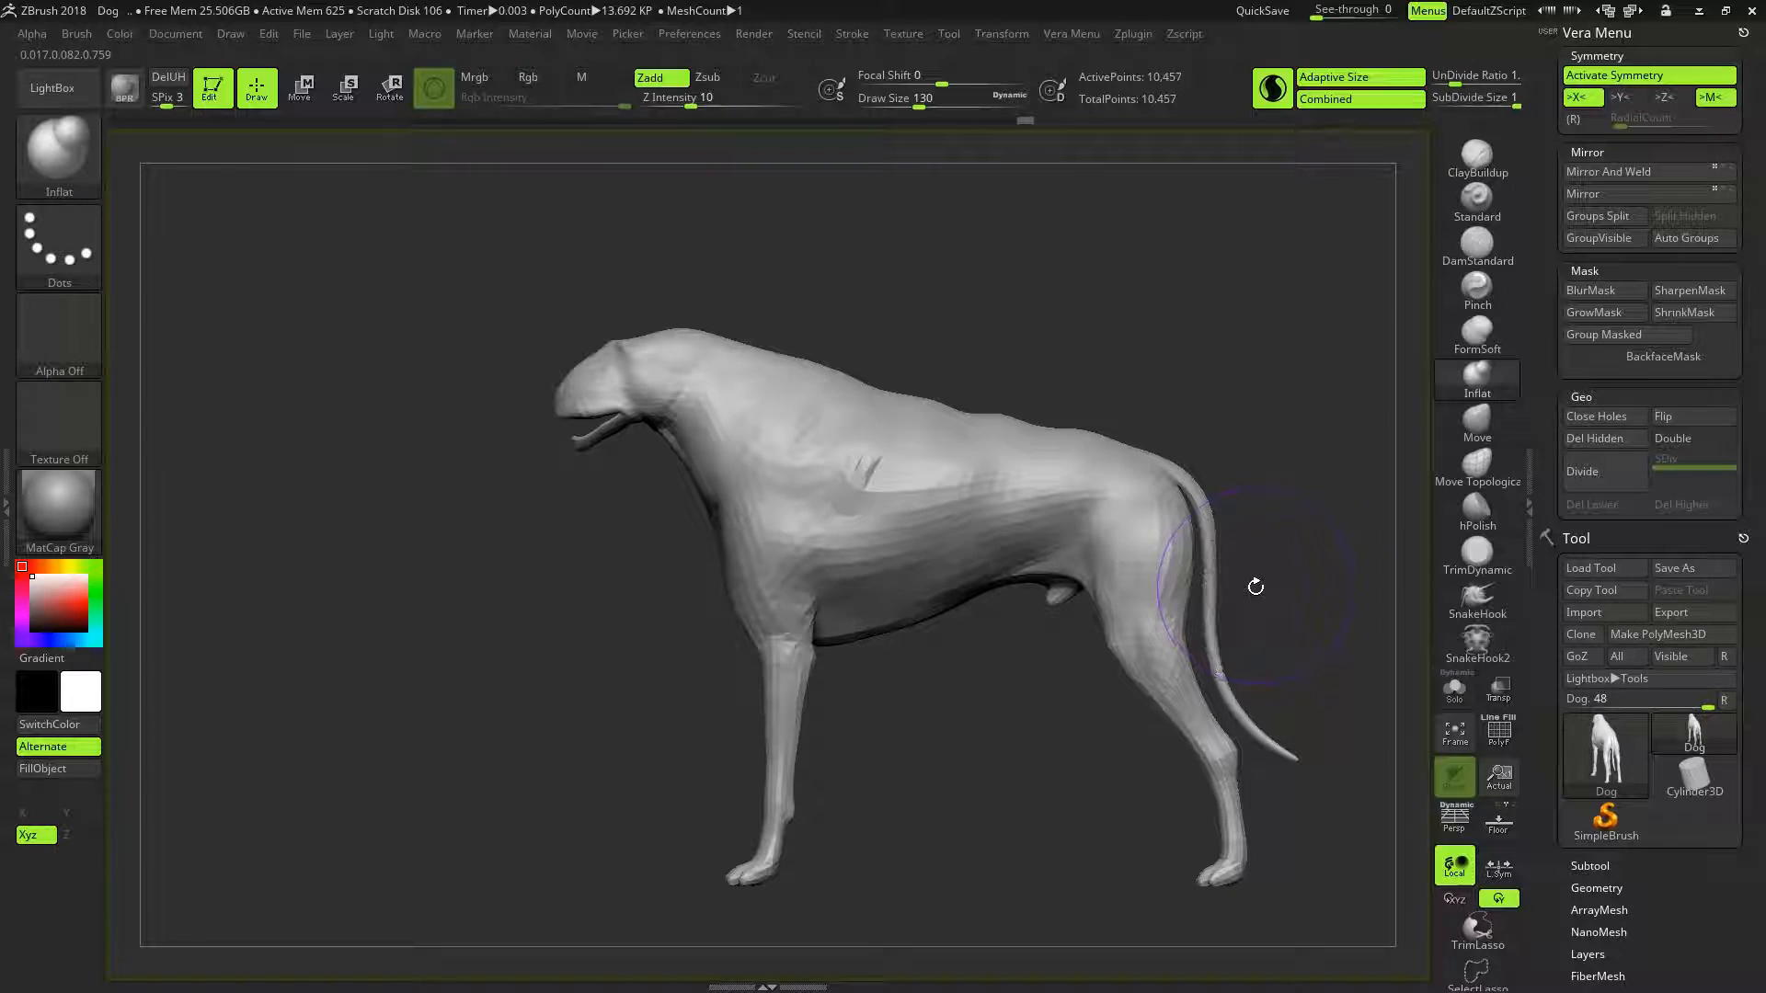
{"action": "key", "text": "shift"}
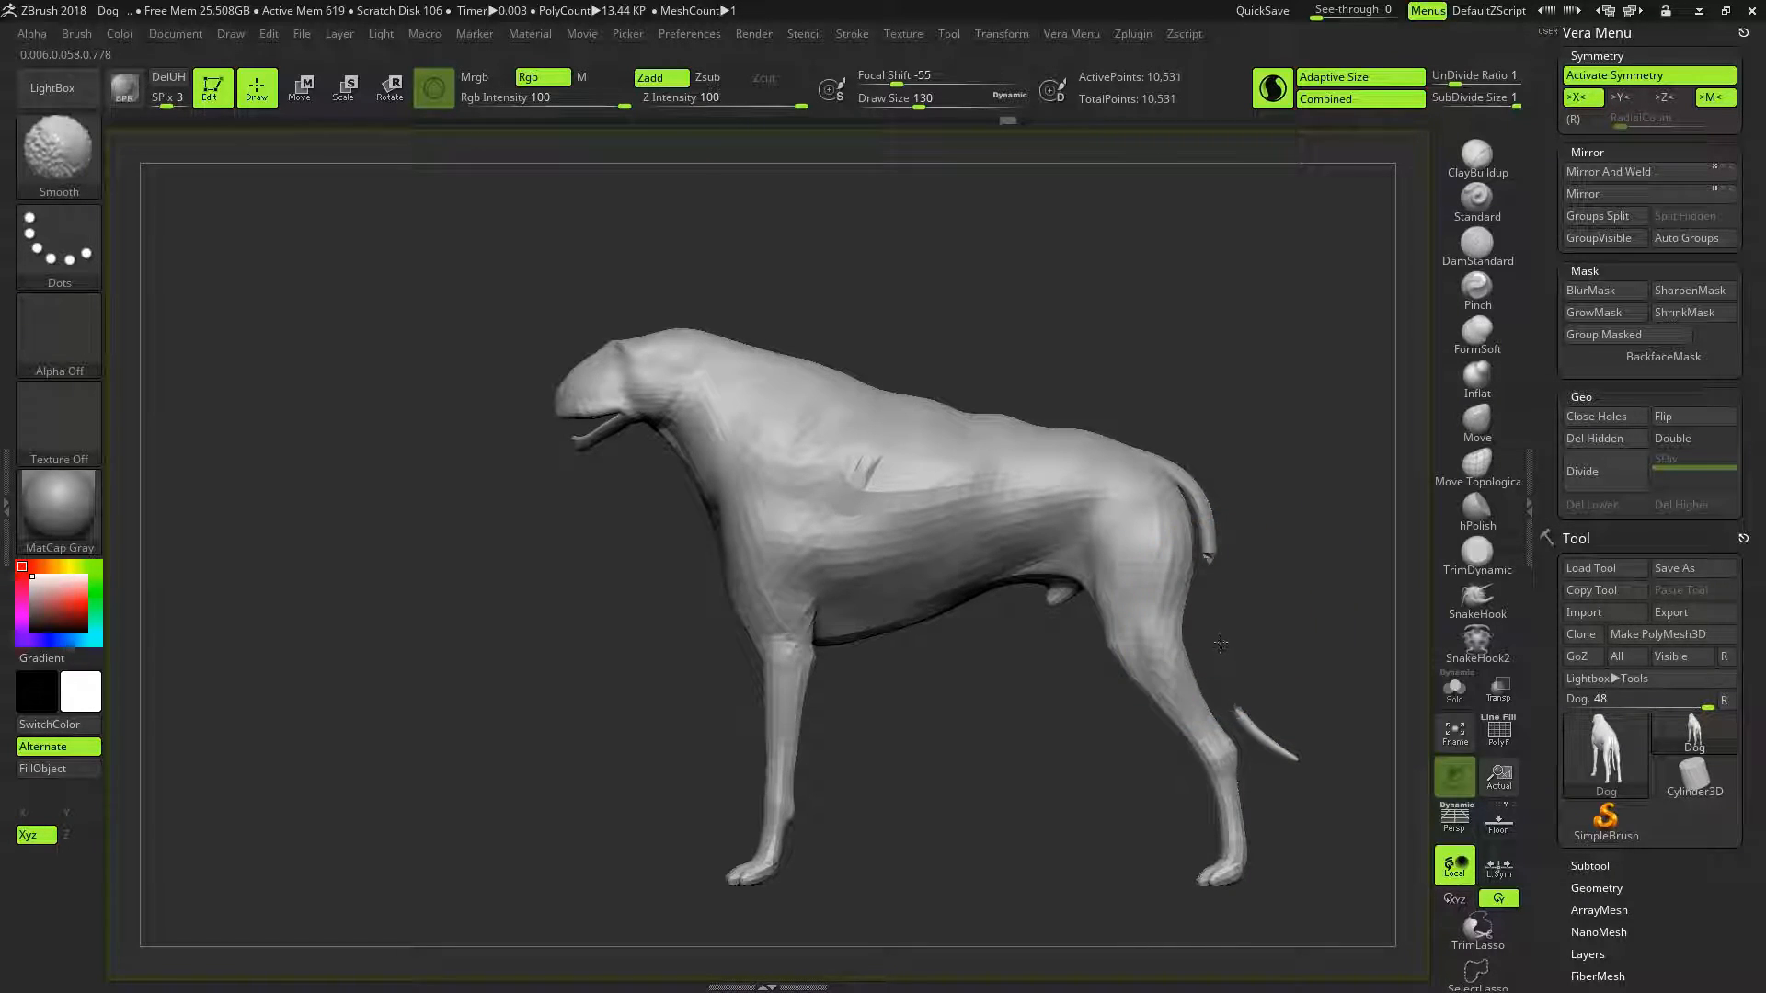
{"action": "left_click_drag", "start_coordinate": [1281, 722], "coordinate": [1246, 712], "text": "shift"}
{"action": "left_click_drag", "start_coordinate": [1261, 619], "coordinate": [1232, 550]}
{"action": "left_click", "coordinate": [1473, 465]}
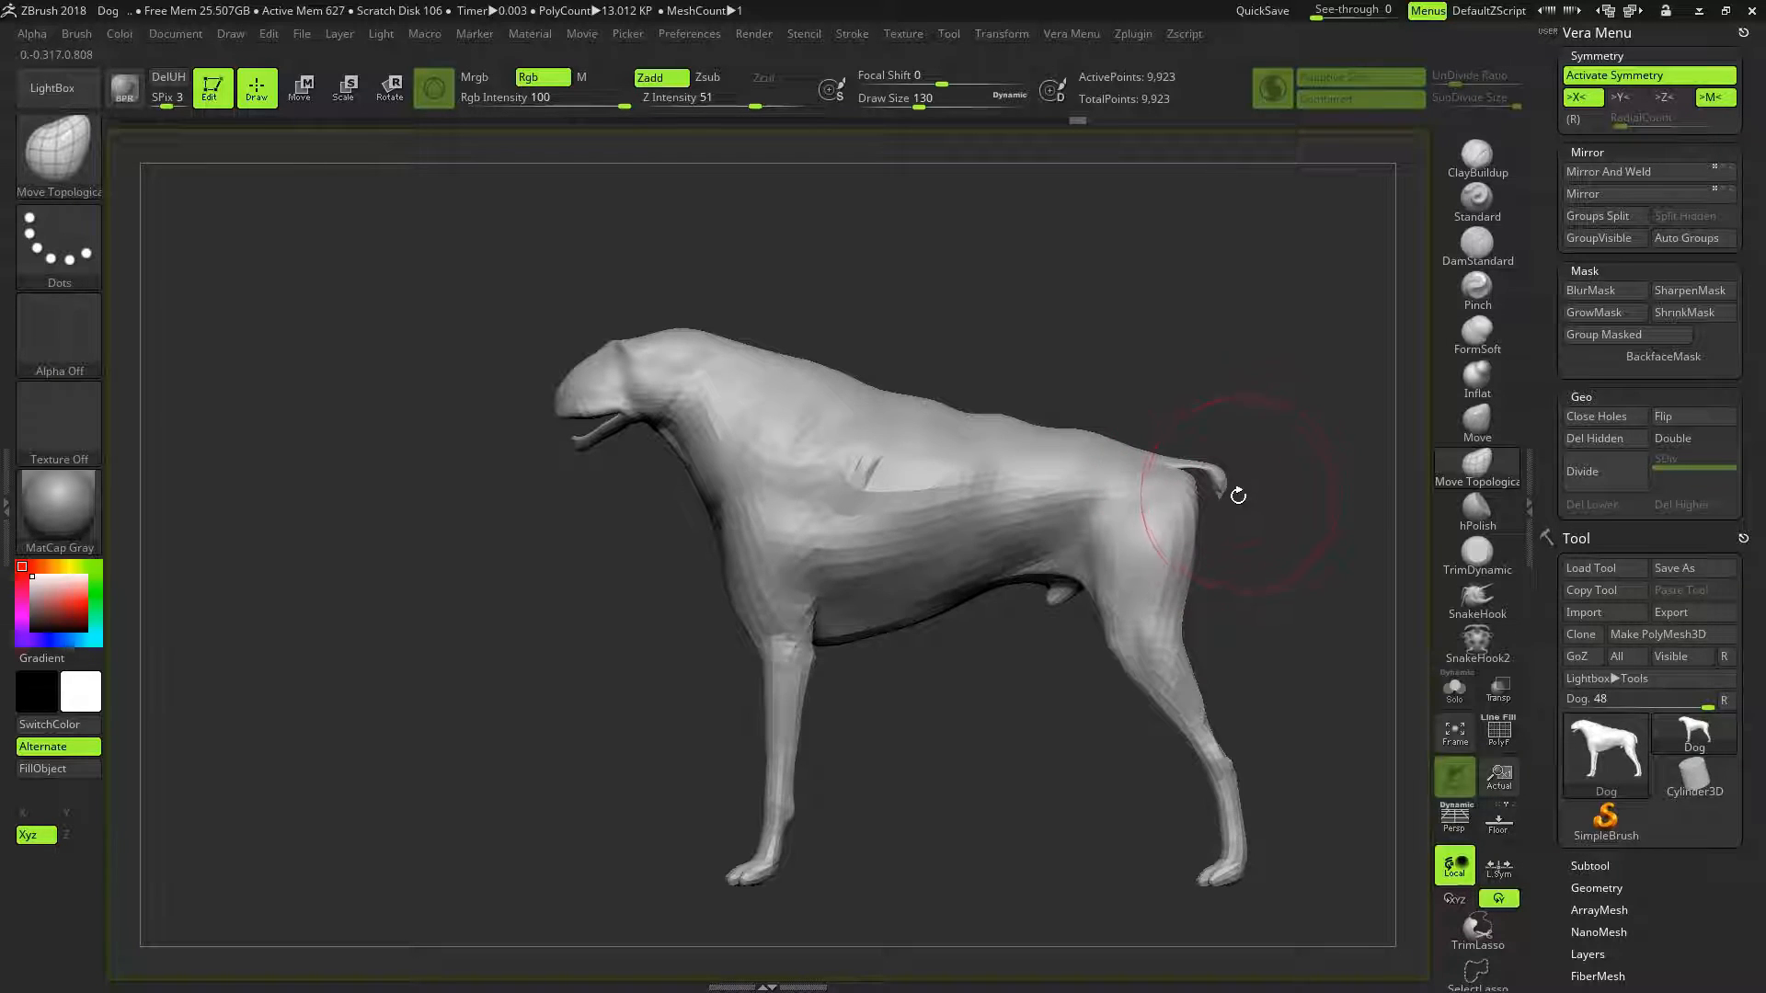
{"action": "mouse_move", "coordinate": [1283, 555]}
{"action": "left_mouse_down"}
{"action": "mouse_move", "coordinate": [1149, 552]}
{"action": "mouse_move", "coordinate": [1281, 543]}
{"action": "mouse_move", "coordinate": [1250, 535]}
{"action": "mouse_move", "coordinate": [1289, 528]}
{"action": "left_mouse_up"}
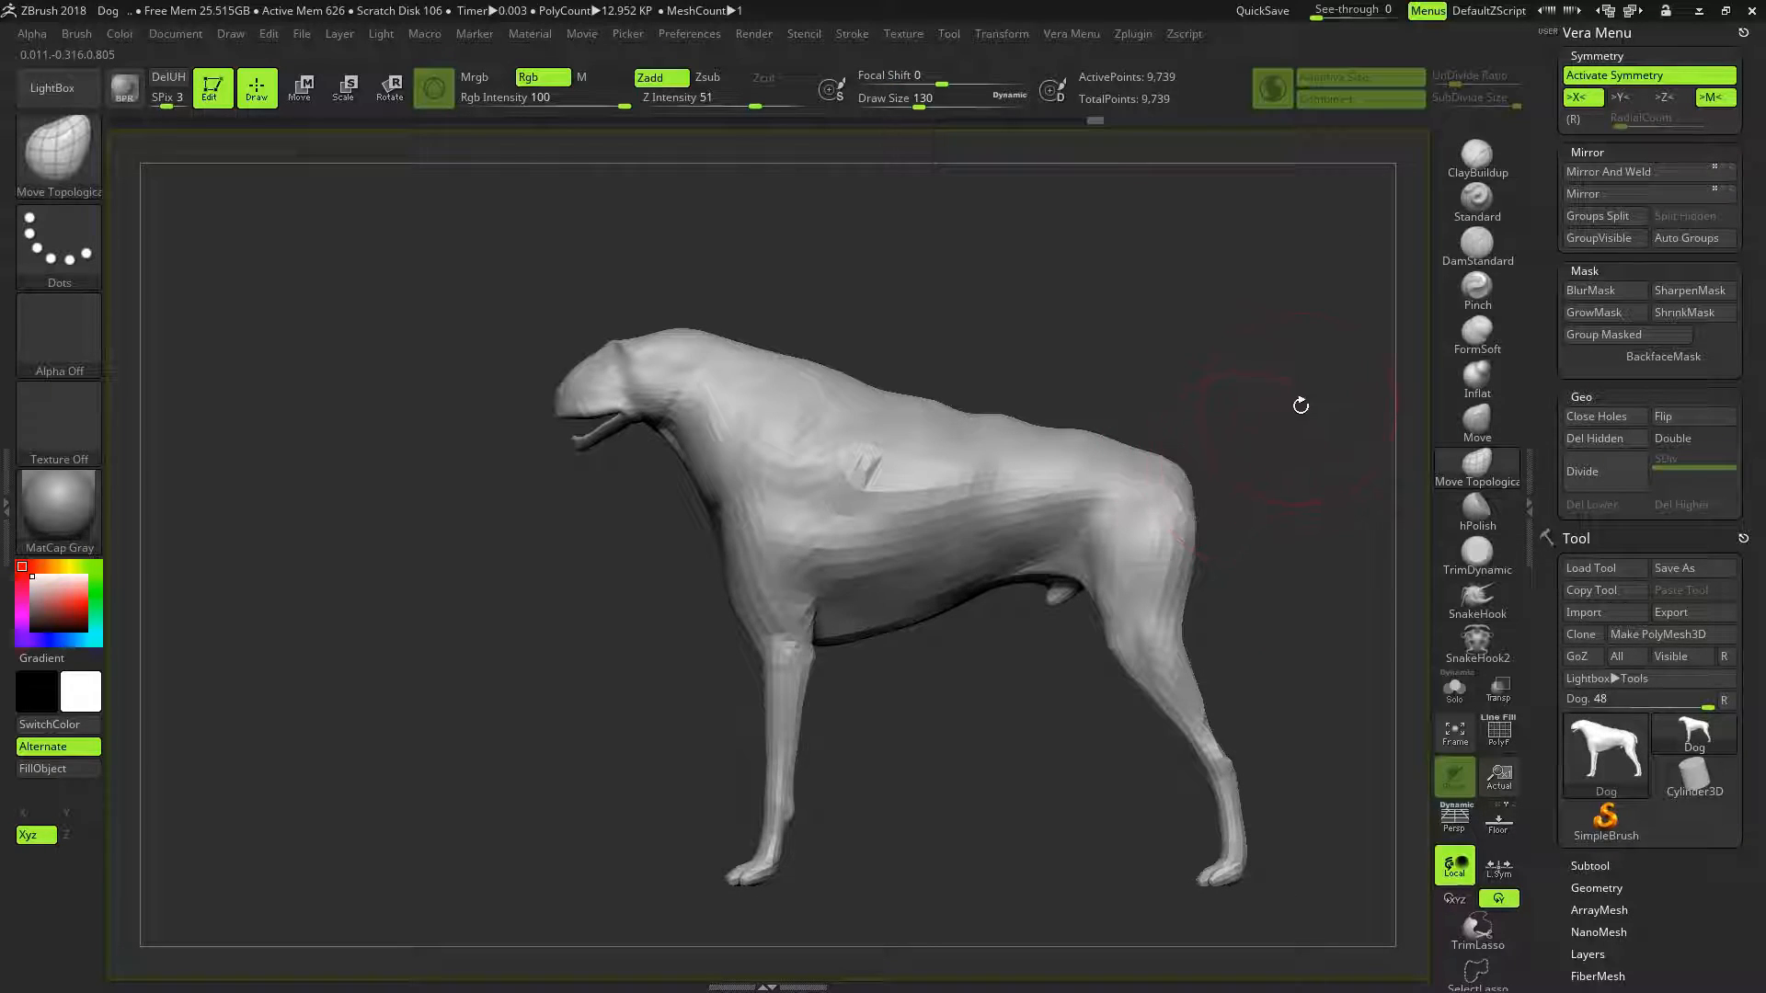
Choose the SnakeHook2 brush with a draw size of 38 for pulling out a new tail
{"action": "left_click", "coordinate": [1453, 438]}
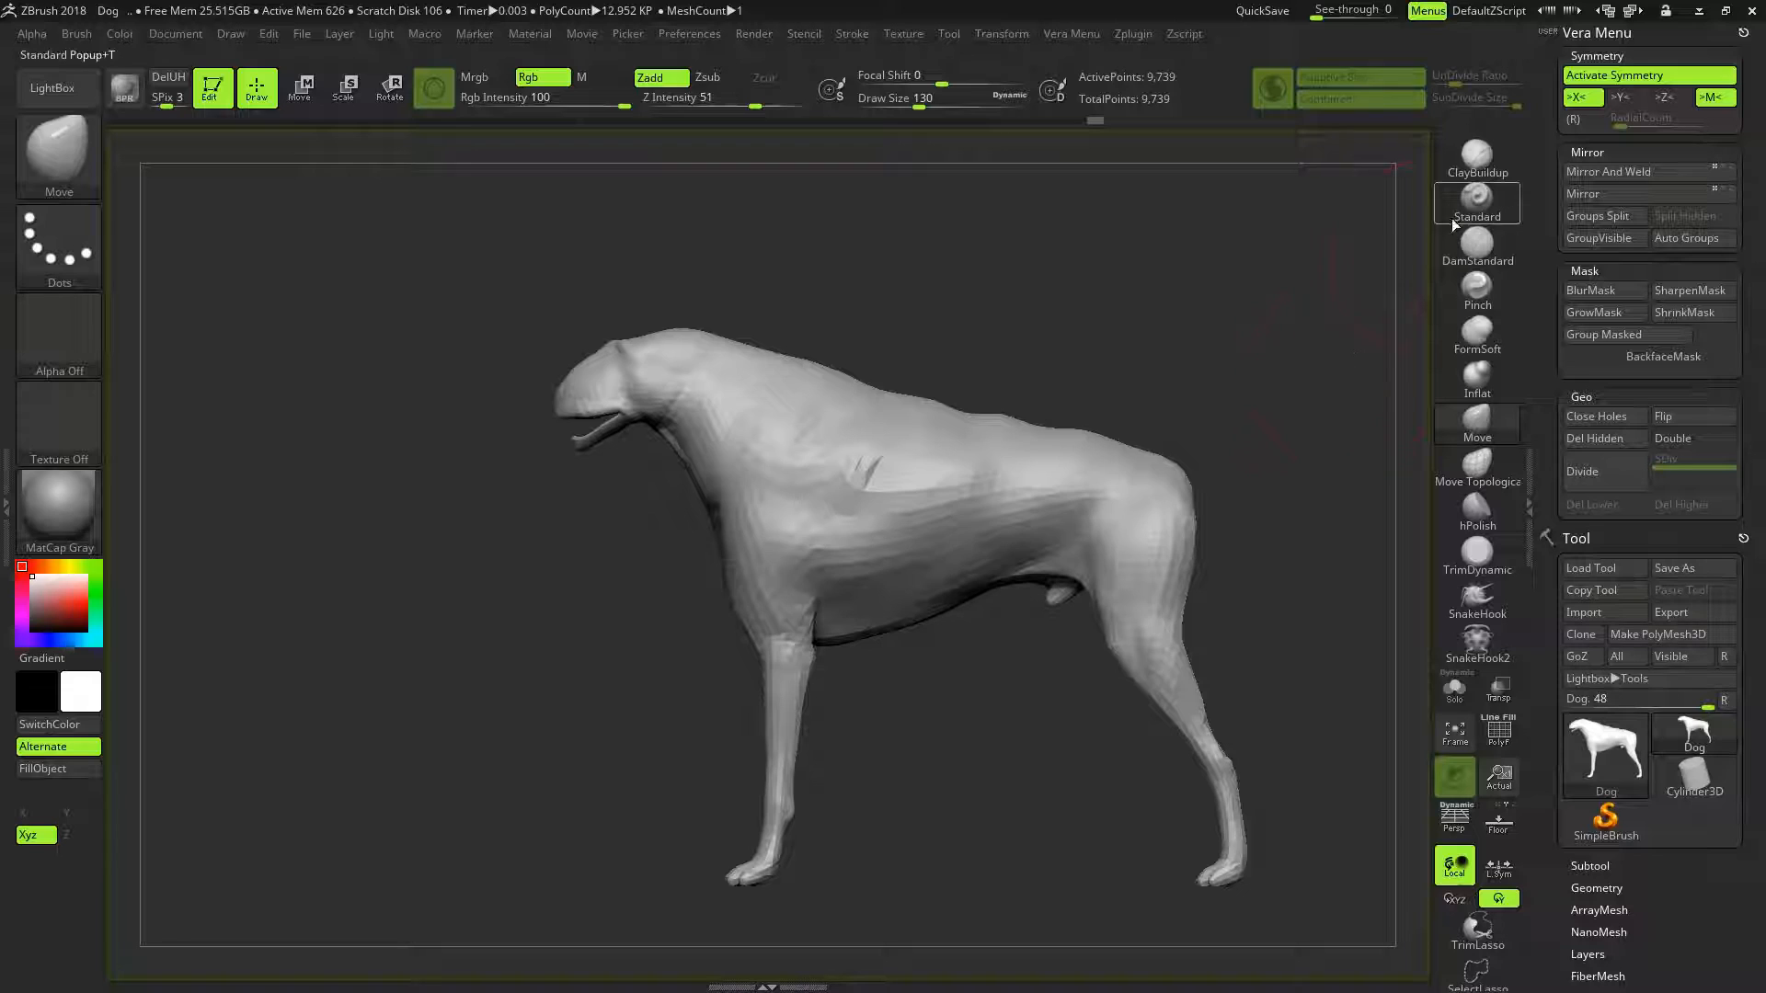
{"action": "left_click", "coordinate": [1477, 597]}
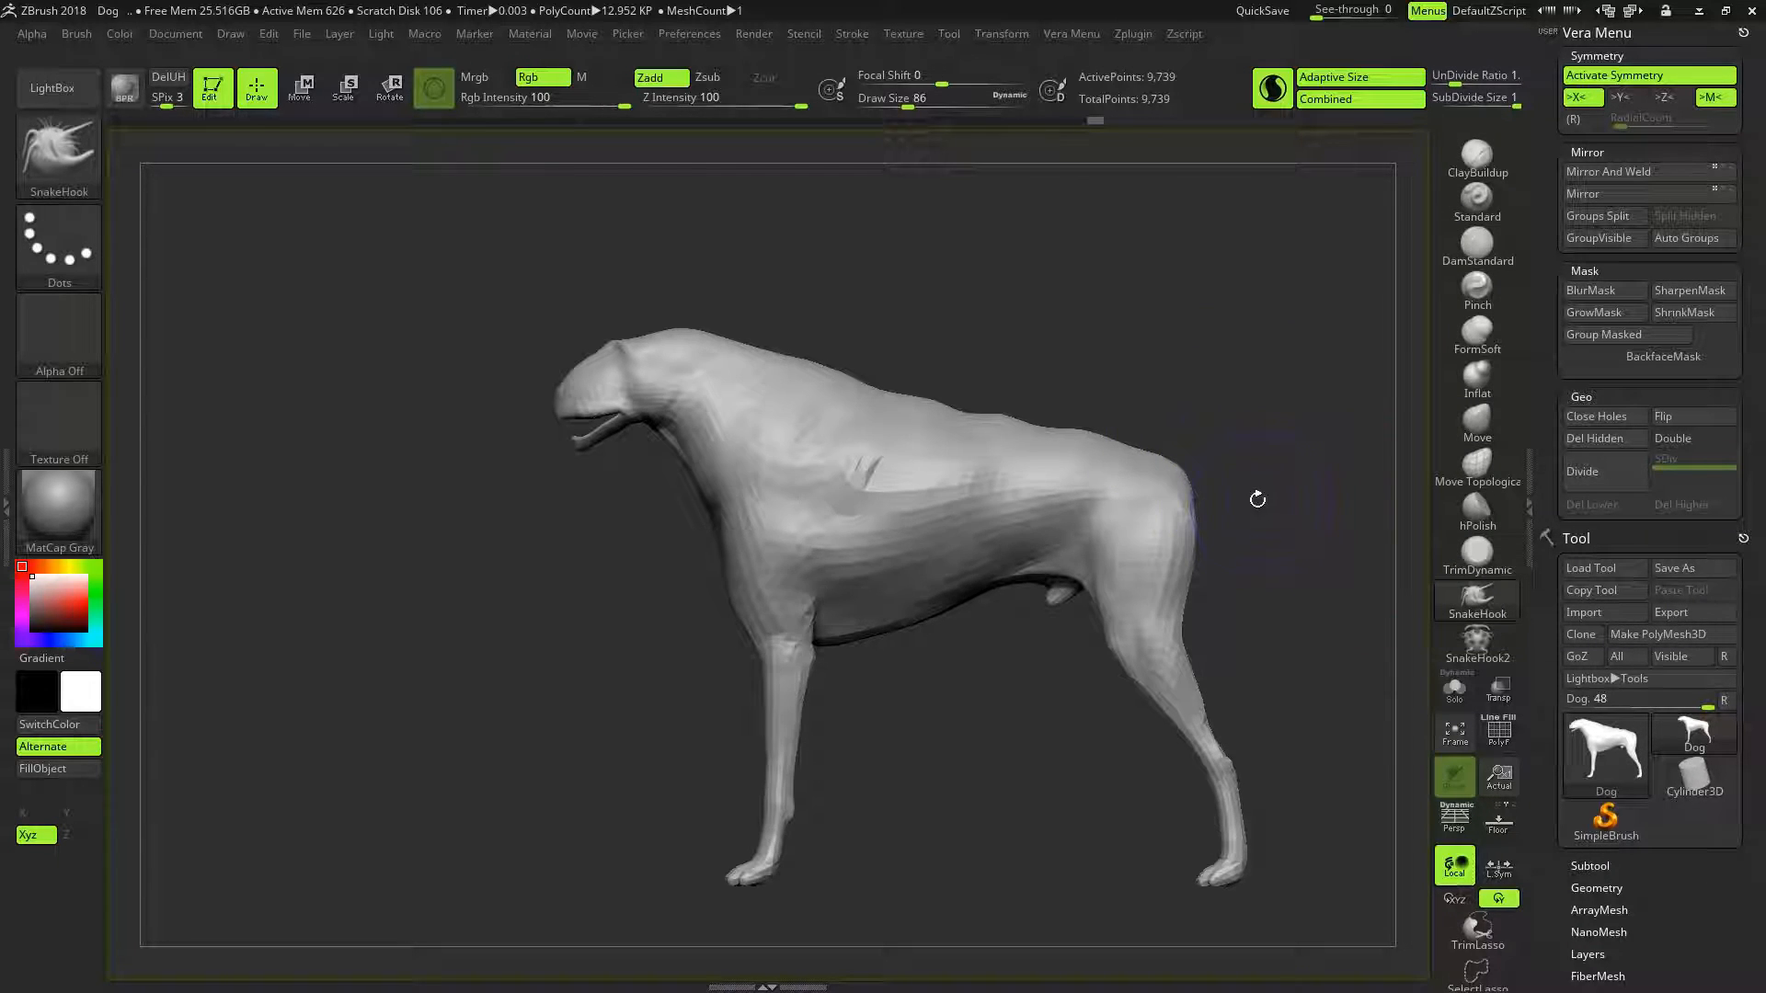
{"action": "left_click", "coordinate": [1476, 644]}
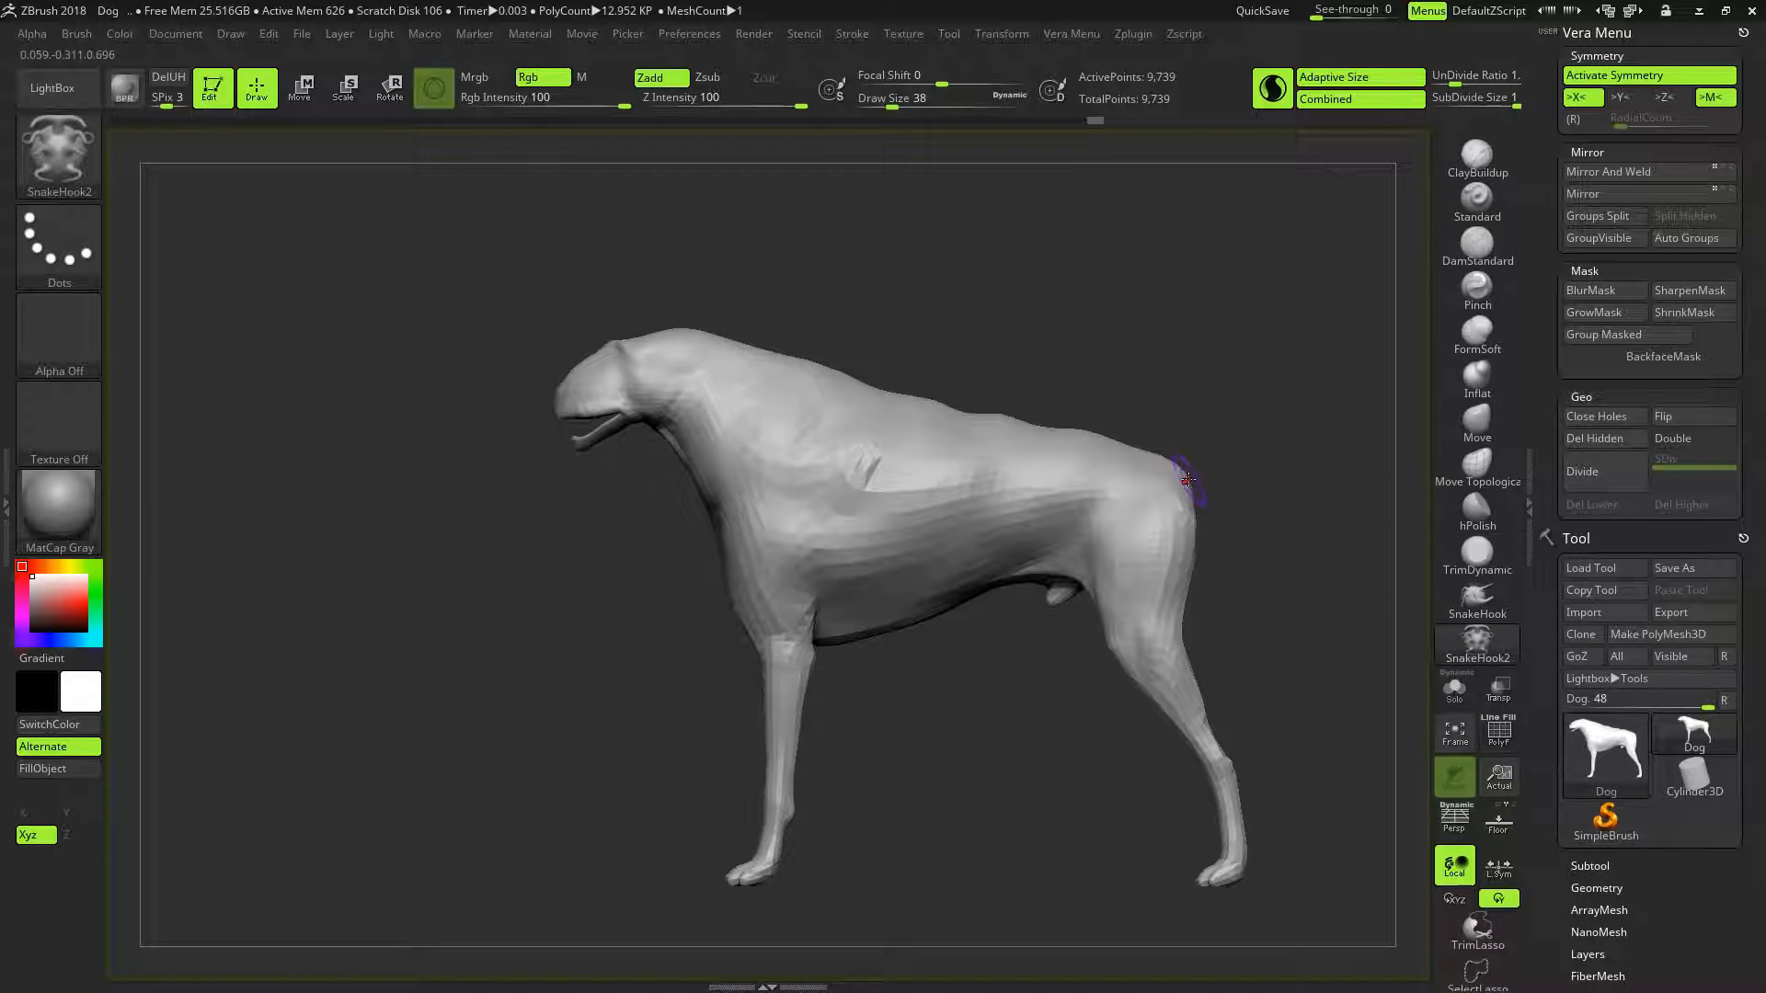
Try pulling a new tail out of the rump with SnakeHook2, enlarging the draw size to 58, and undo the attempts
{"action": "left_click_drag", "start_coordinate": [1309, 487], "coordinate": [1297, 603]}
{"action": "key", "text": "ctrl+z"}
{"action": "left_click_drag", "start_coordinate": [1306, 524], "coordinate": [1209, 612]}
{"action": "key", "text": "bracketright"}
{"action": "key", "text": "bracketright"}
{"action": "mouse_move", "coordinate": [1208, 472]}
{"action": "left_mouse_down"}
{"action": "mouse_move", "coordinate": [1260, 522]}
{"action": "mouse_move", "coordinate": [1343, 389]}
{"action": "left_mouse_up"}
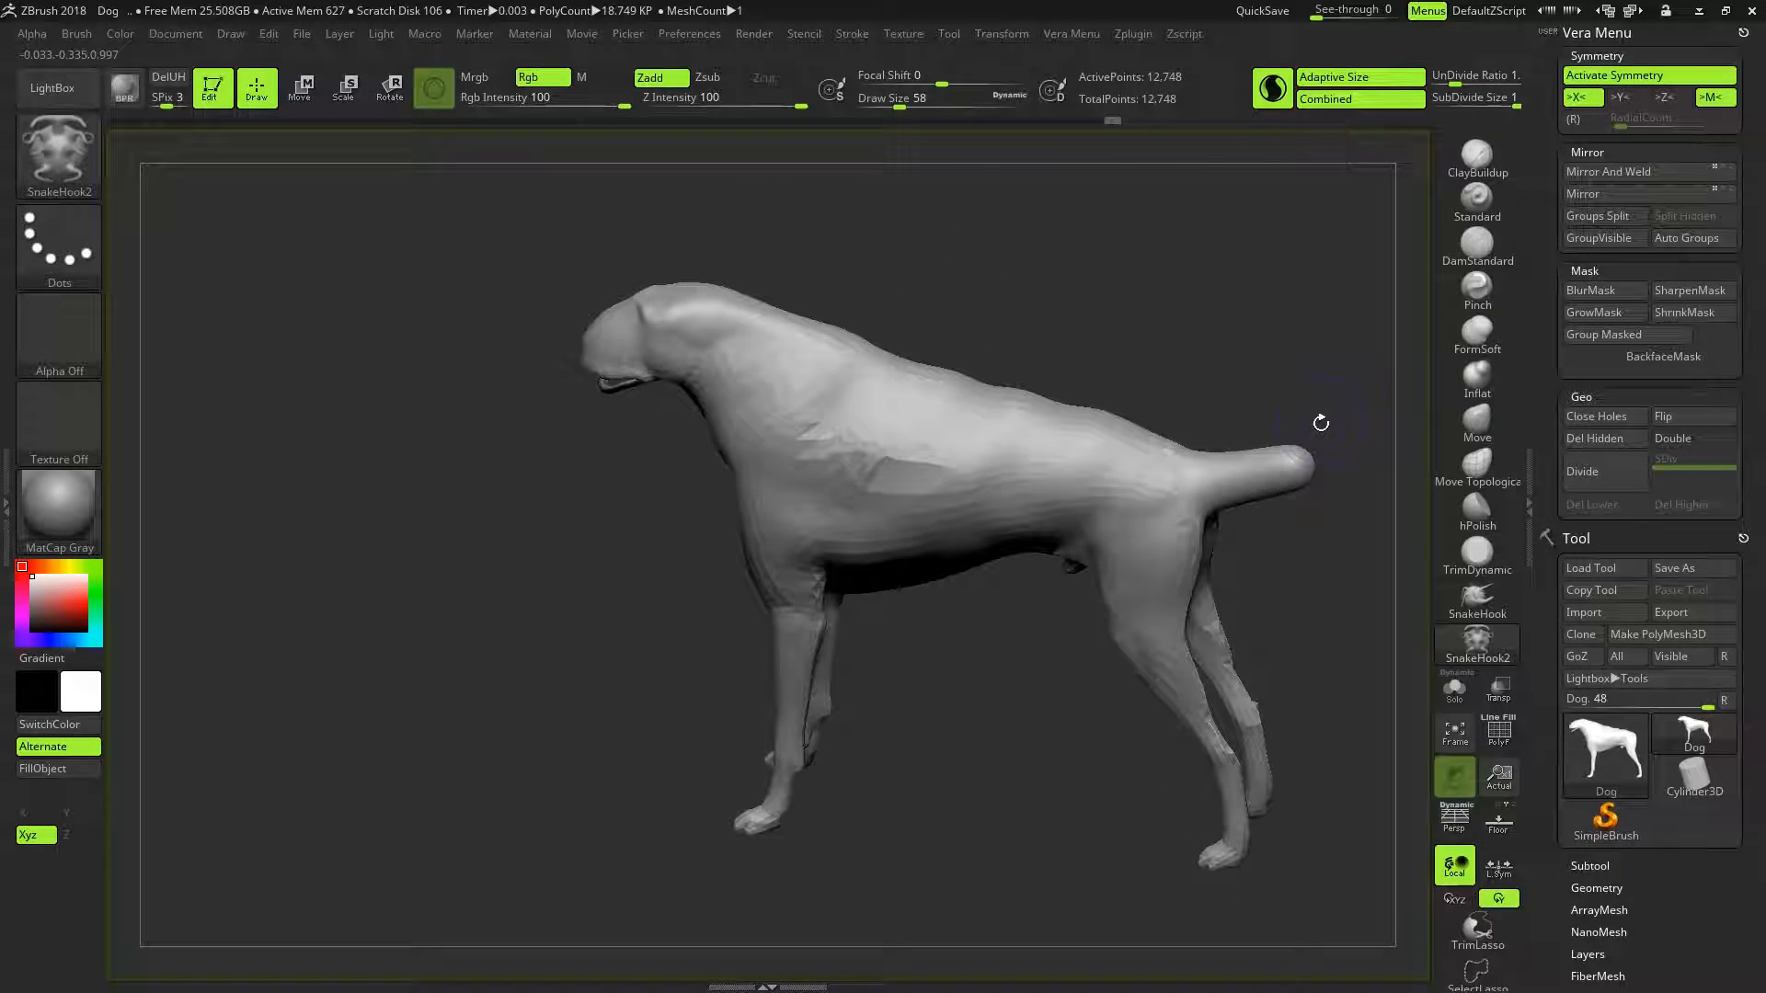
{"action": "key", "text": "ctrl+z"}
Try pulling a thinner tail out of the rump with SnakeHook2 at draw size 18, and undo the attempts
{"action": "left_click_drag", "start_coordinate": [1304, 453], "coordinate": [1303, 505]}
{"action": "key", "text": "bracketleft"}
{"action": "key", "text": "bracketleft"}
{"action": "key", "text": "ctrl+z"}
{"action": "key", "text": "bracketleft"}
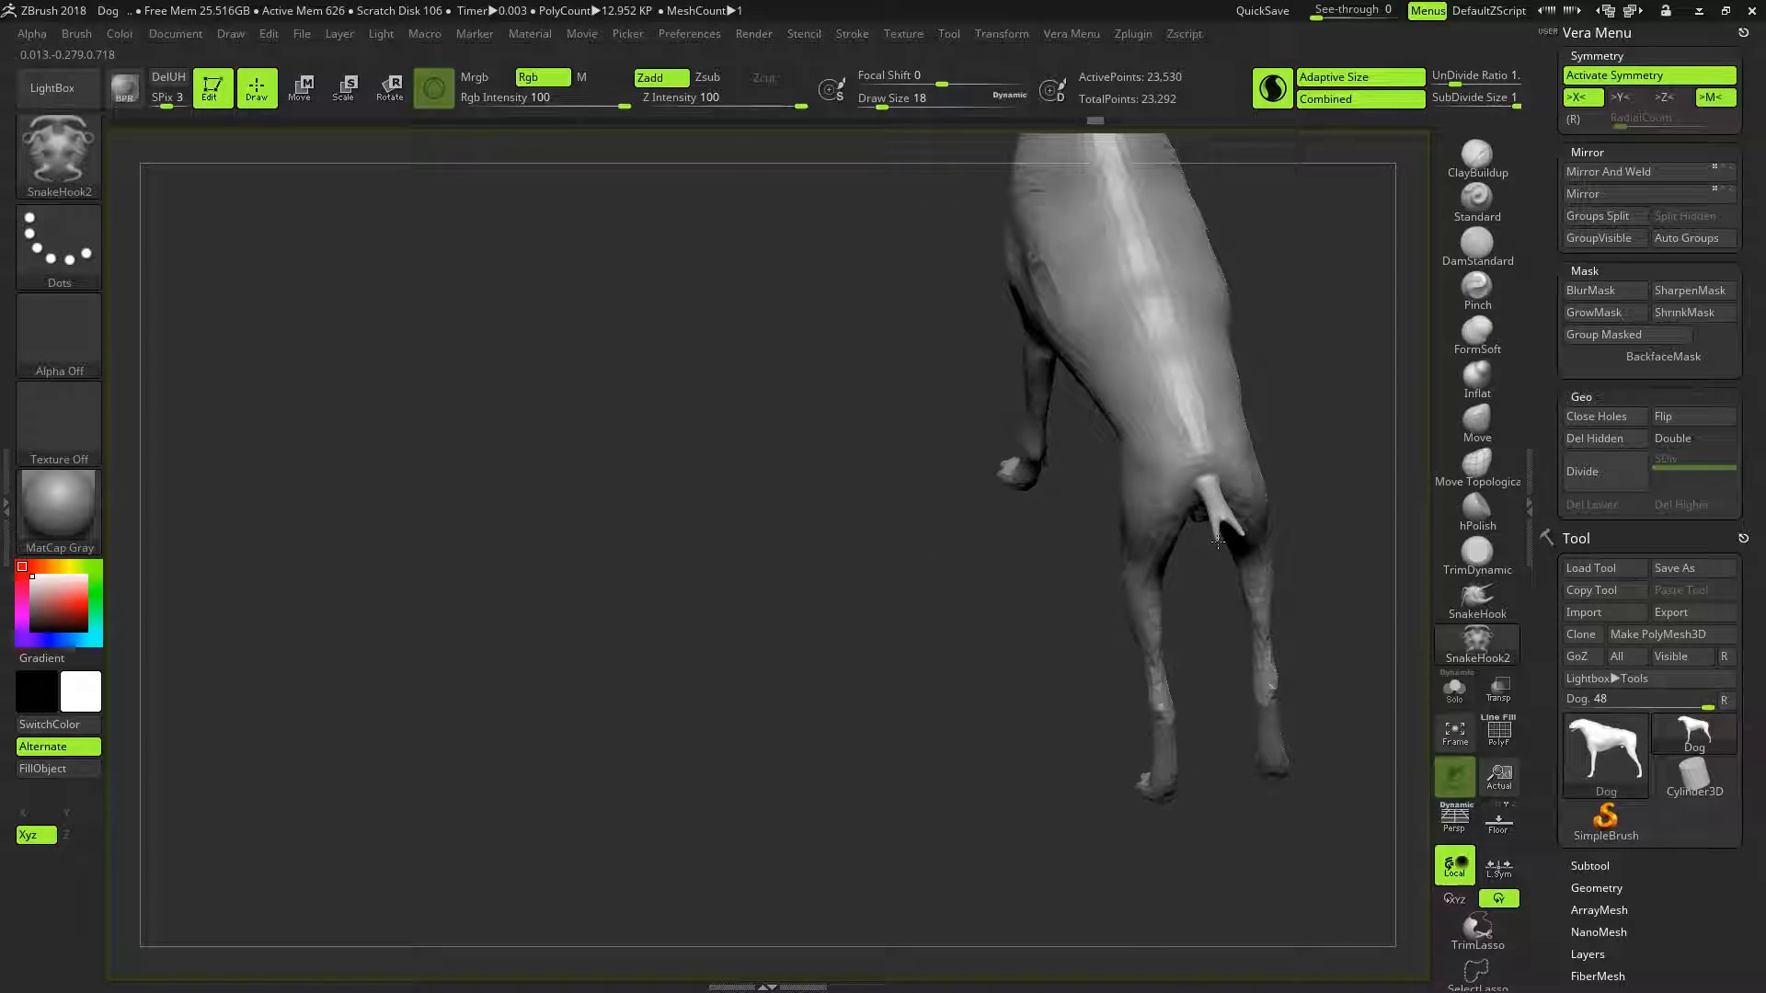
{"action": "key", "text": "ctrl+z"}
{"action": "mouse_move", "coordinate": [1207, 492]}
{"action": "left_mouse_down"}
{"action": "mouse_move", "coordinate": [1215, 513]}
{"action": "mouse_move", "coordinate": [1324, 544]}
{"action": "mouse_move", "coordinate": [1366, 475]}
{"action": "mouse_move", "coordinate": [1344, 493]}
{"action": "left_mouse_up"}
{"action": "key", "text": "ctrl+z"}
Pull a new pointed tail out of the rump with SnakeHook2 at draw size 46 and smooth its surface
{"action": "key", "text": "bracketright"}
{"action": "key", "text": "bracketright"}
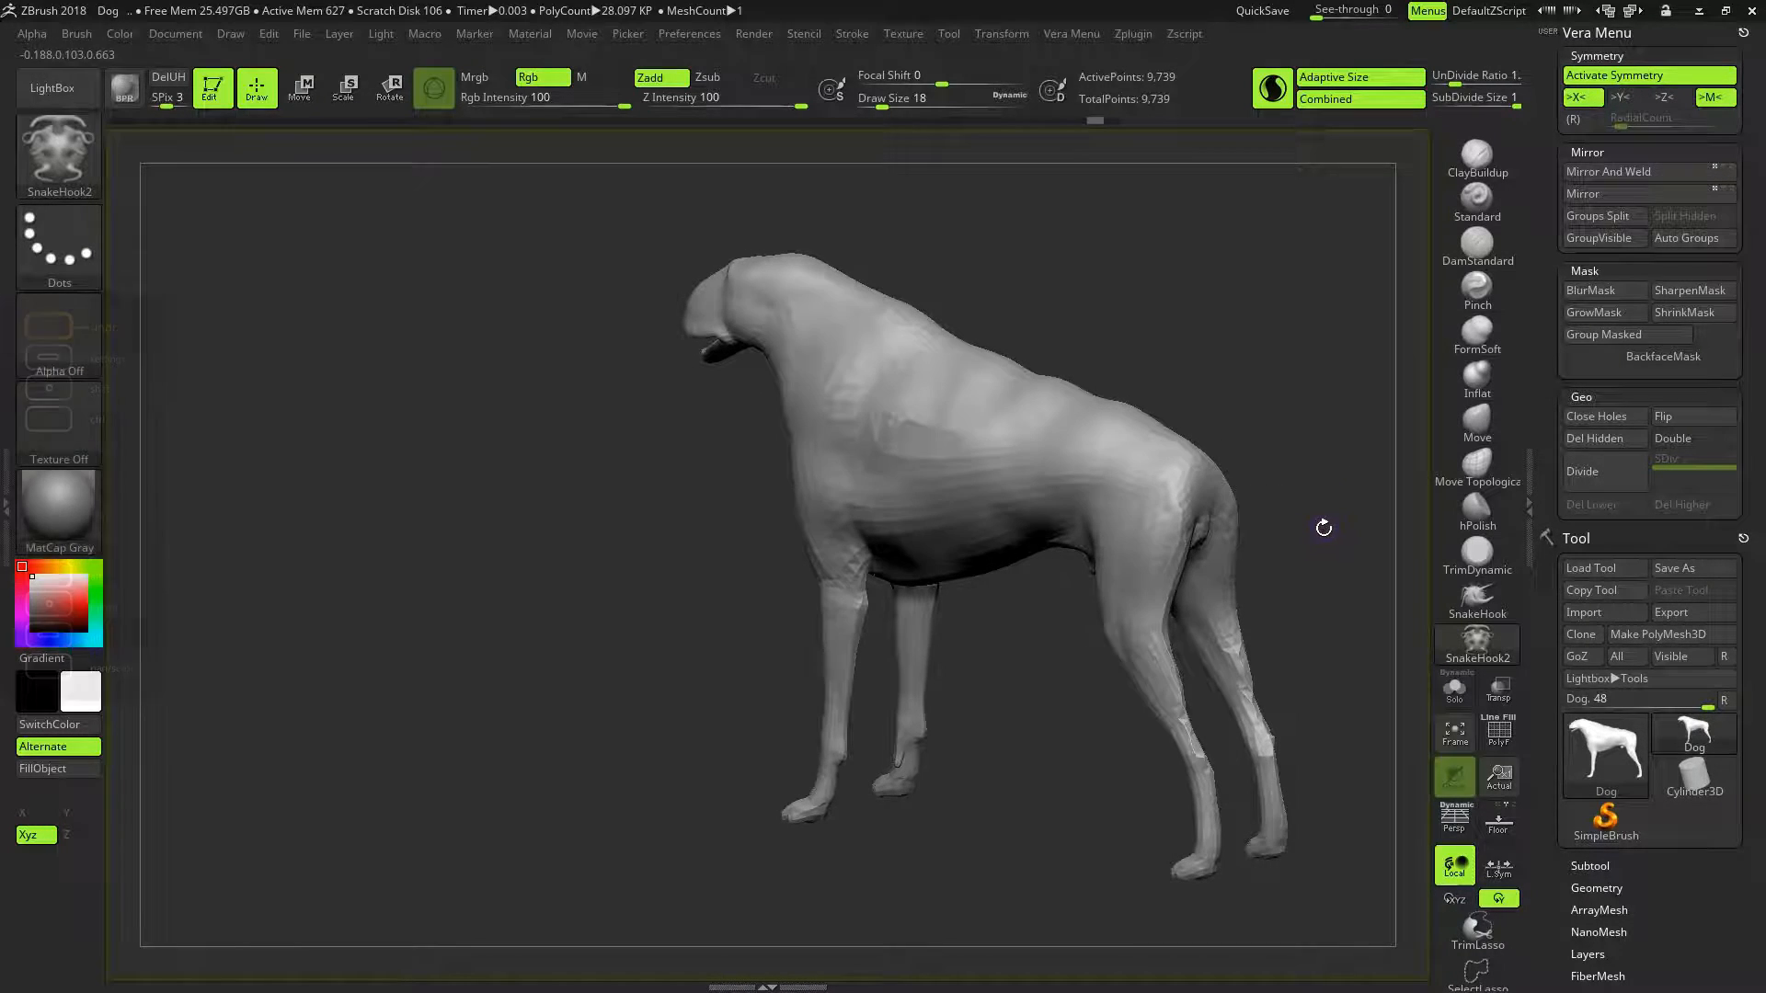
{"action": "mouse_move", "coordinate": [1322, 525]}
{"action": "left_mouse_down"}
{"action": "mouse_move", "coordinate": [1223, 515]}
{"action": "mouse_move", "coordinate": [1214, 568]}
{"action": "left_mouse_up"}
{"action": "mouse_move", "coordinate": [1317, 617]}
{"action": "left_mouse_down"}
{"action": "mouse_move", "coordinate": [1367, 525]}
{"action": "mouse_move", "coordinate": [1339, 489]}
{"action": "mouse_move", "coordinate": [1306, 490]}
{"action": "left_mouse_up"}
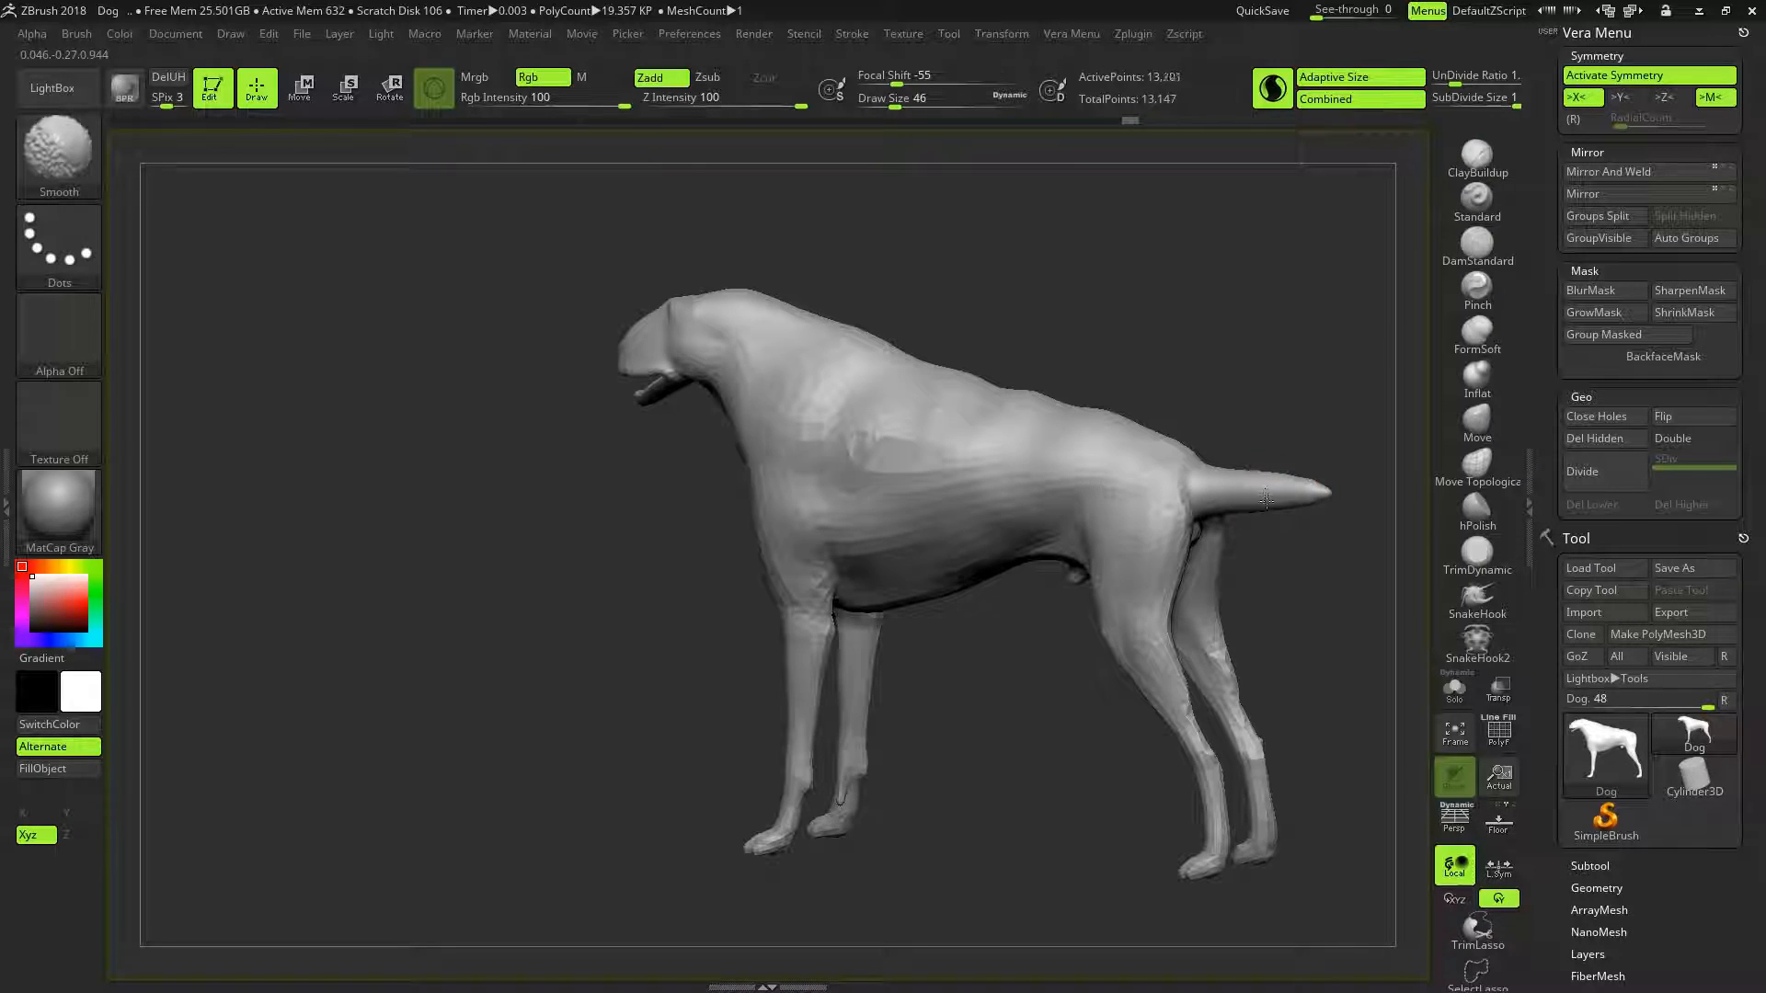
{"action": "mouse_move", "coordinate": [1286, 560]}
{"action": "left_mouse_down"}
{"action": "mouse_move", "coordinate": [1330, 558]}
{"action": "mouse_move", "coordinate": [1289, 548]}
{"action": "mouse_move", "coordinate": [1267, 515]}
{"action": "mouse_move", "coordinate": [1265, 490]}
{"action": "mouse_move", "coordinate": [1300, 493]}
{"action": "mouse_move", "coordinate": [1255, 493]}
{"action": "left_mouse_up"}
{"action": "mouse_move", "coordinate": [1281, 560]}
{"action": "left_mouse_down"}
{"action": "mouse_move", "coordinate": [1317, 564]}
{"action": "mouse_move", "coordinate": [1269, 509]}
{"action": "left_mouse_up"}
{"action": "mouse_move", "coordinate": [1290, 599]}
{"action": "left_mouse_down"}
{"action": "mouse_move", "coordinate": [1256, 595]}
{"action": "mouse_move", "coordinate": [1296, 536]}
{"action": "left_mouse_up"}
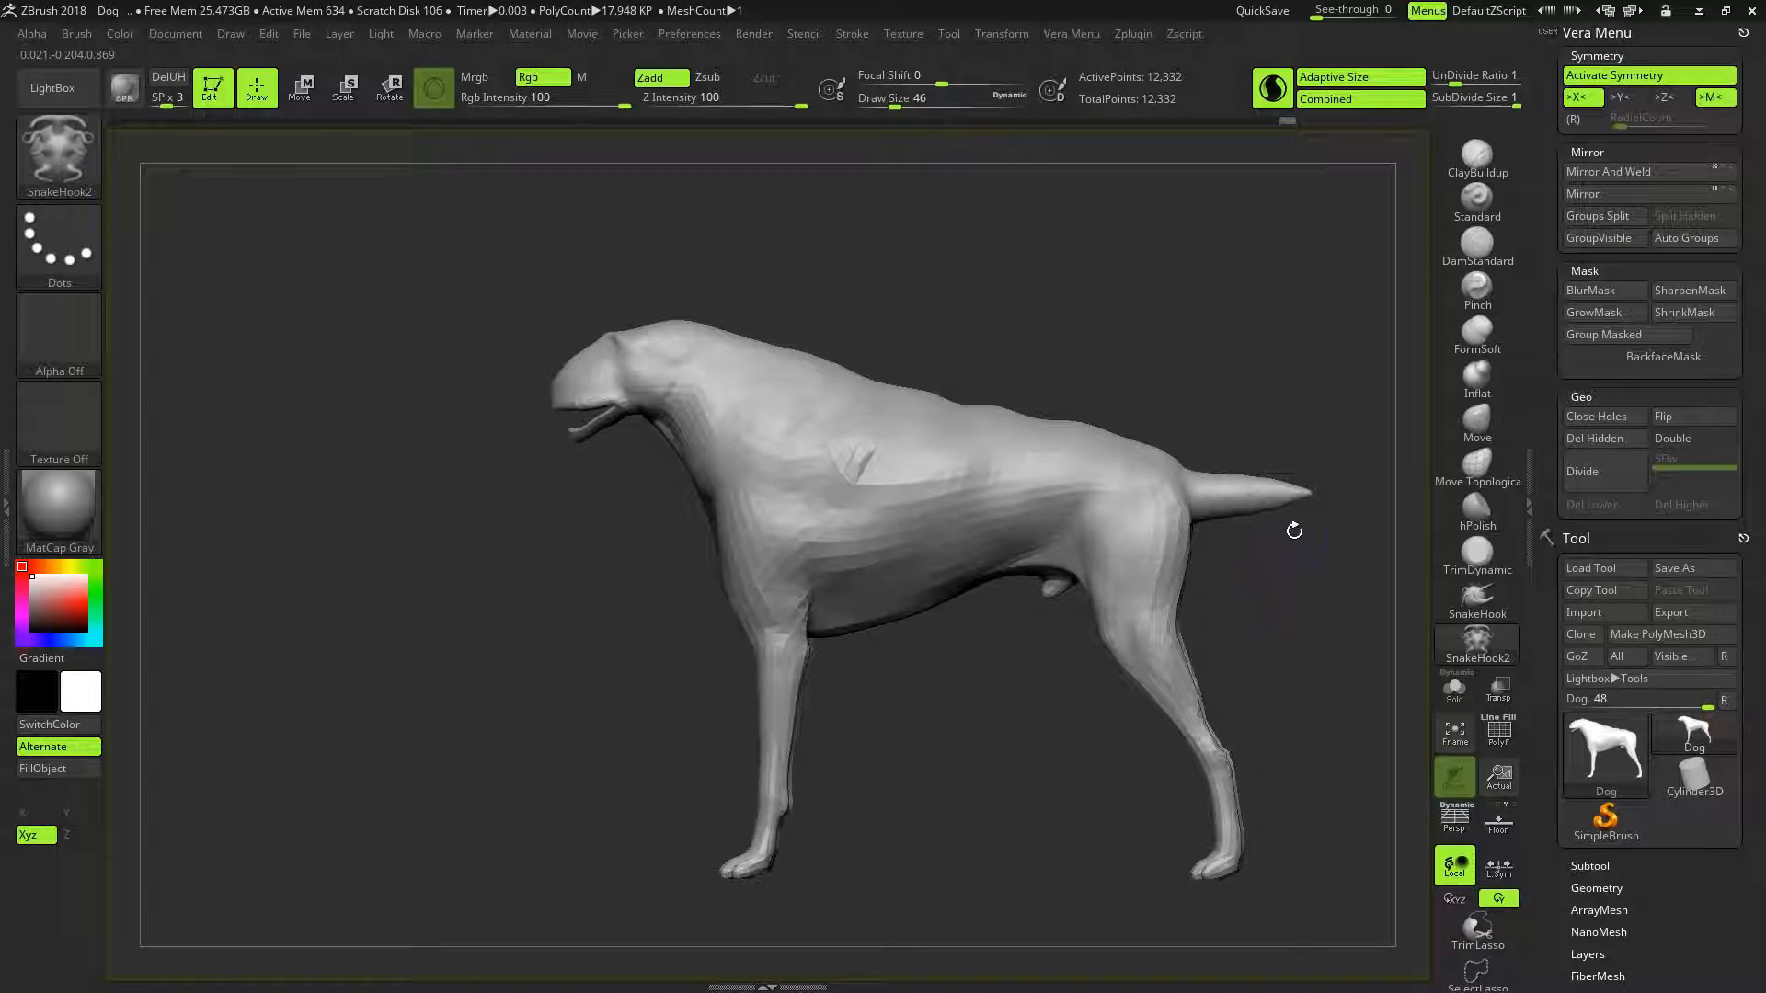
Bulk up the hind thighs and hocks with the Inflat brush at draw size 90
{"action": "left_click", "coordinate": [1477, 377]}
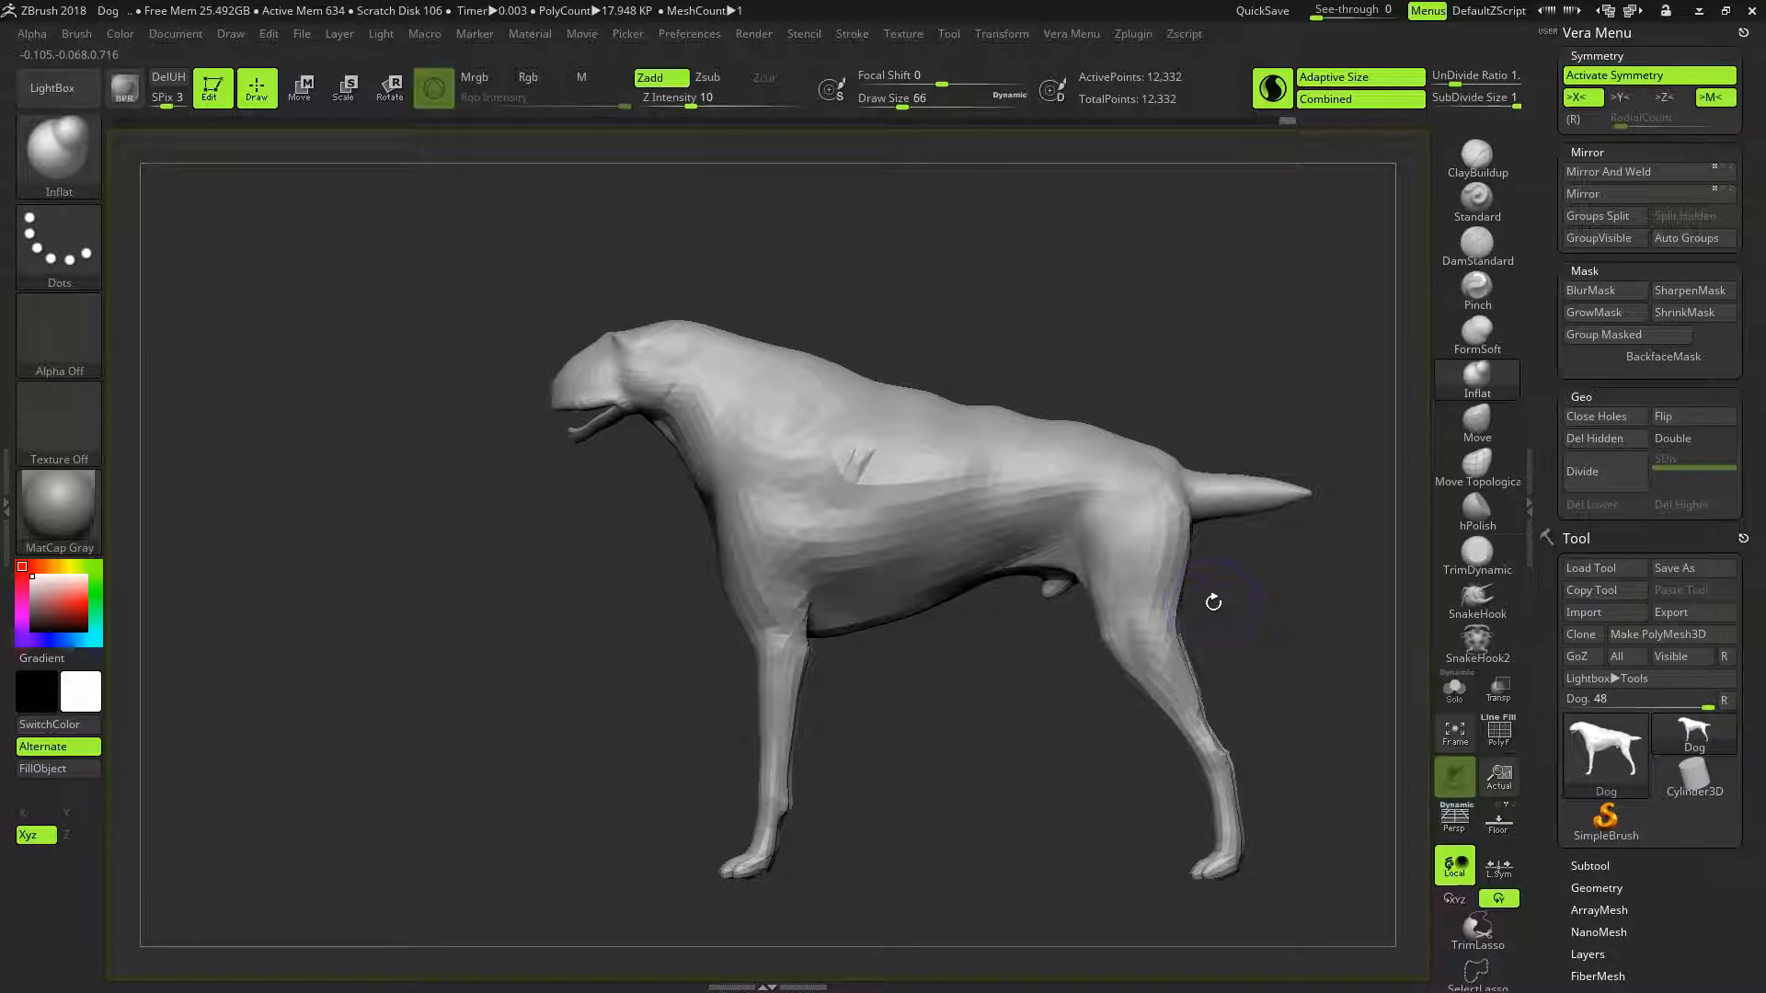
{"action": "mouse_move", "coordinate": [1159, 576]}
{"action": "left_mouse_down"}
{"action": "mouse_move", "coordinate": [1085, 557]}
{"action": "mouse_move", "coordinate": [1101, 602]}
{"action": "left_mouse_up"}
{"action": "key", "text": "bracketright"}
{"action": "key", "text": "bracketright"}
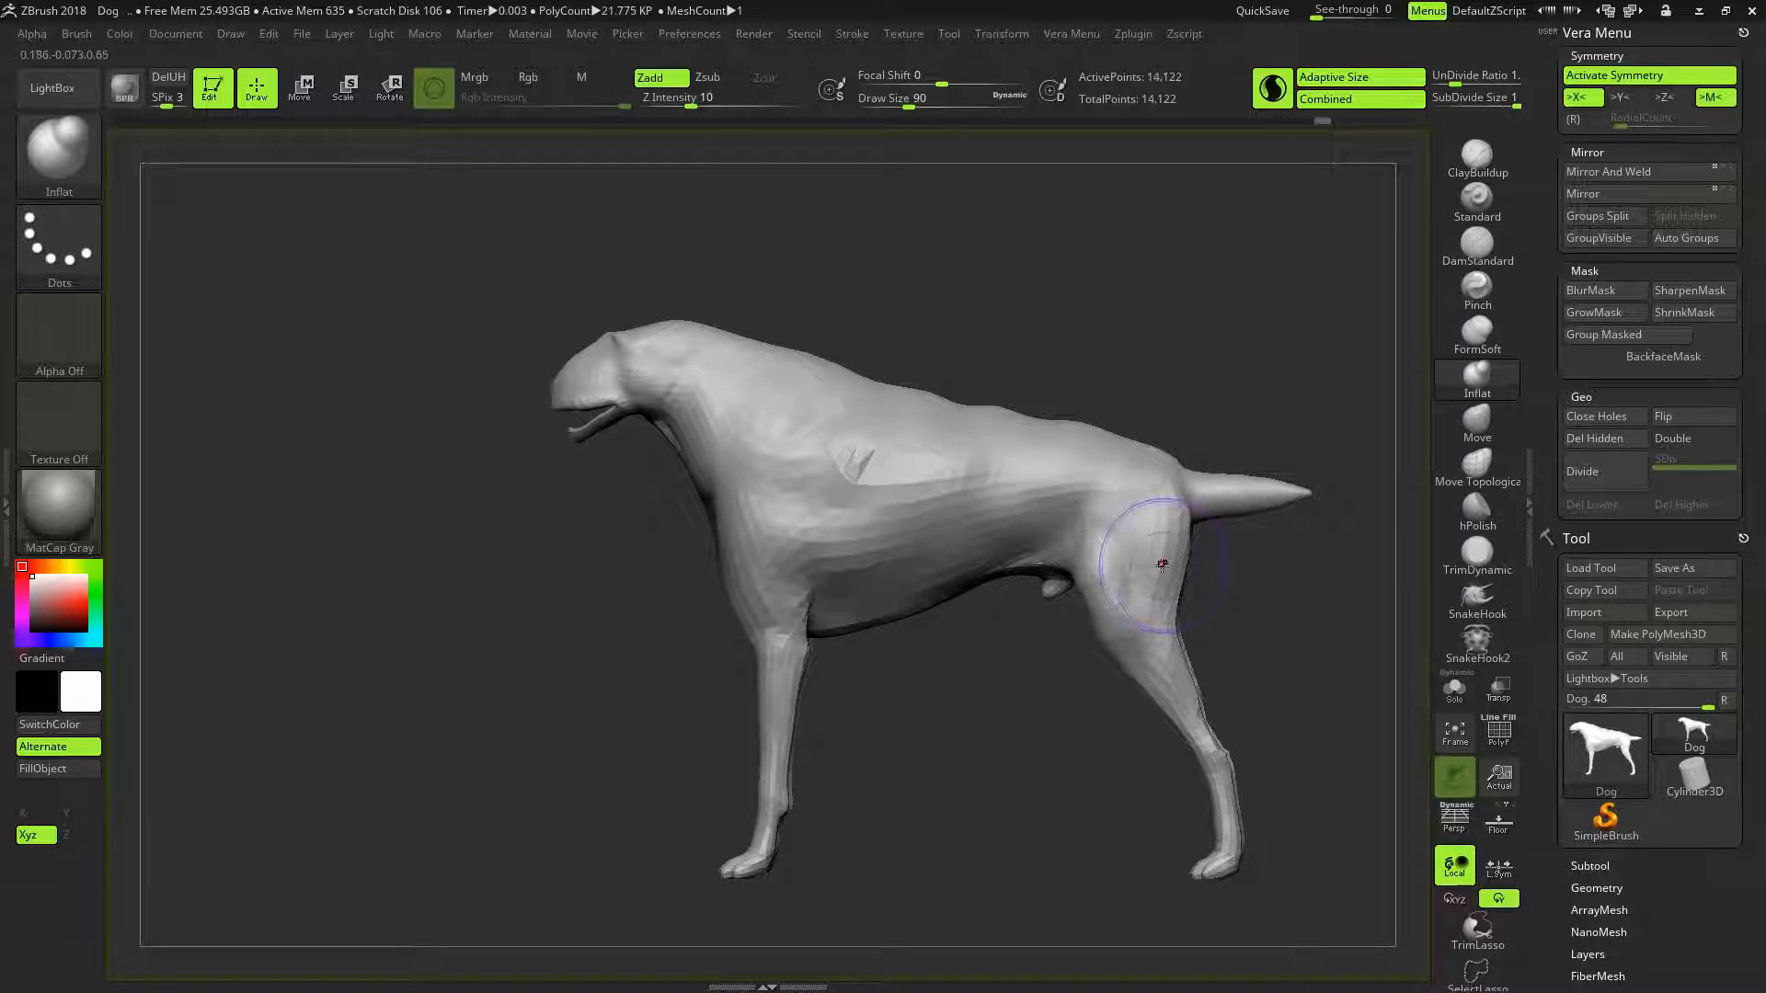
{"action": "mouse_move", "coordinate": [1286, 621]}
{"action": "left_mouse_down"}
{"action": "mouse_move", "coordinate": [1345, 615]}
{"action": "mouse_move", "coordinate": [1288, 625]}
{"action": "left_mouse_up"}
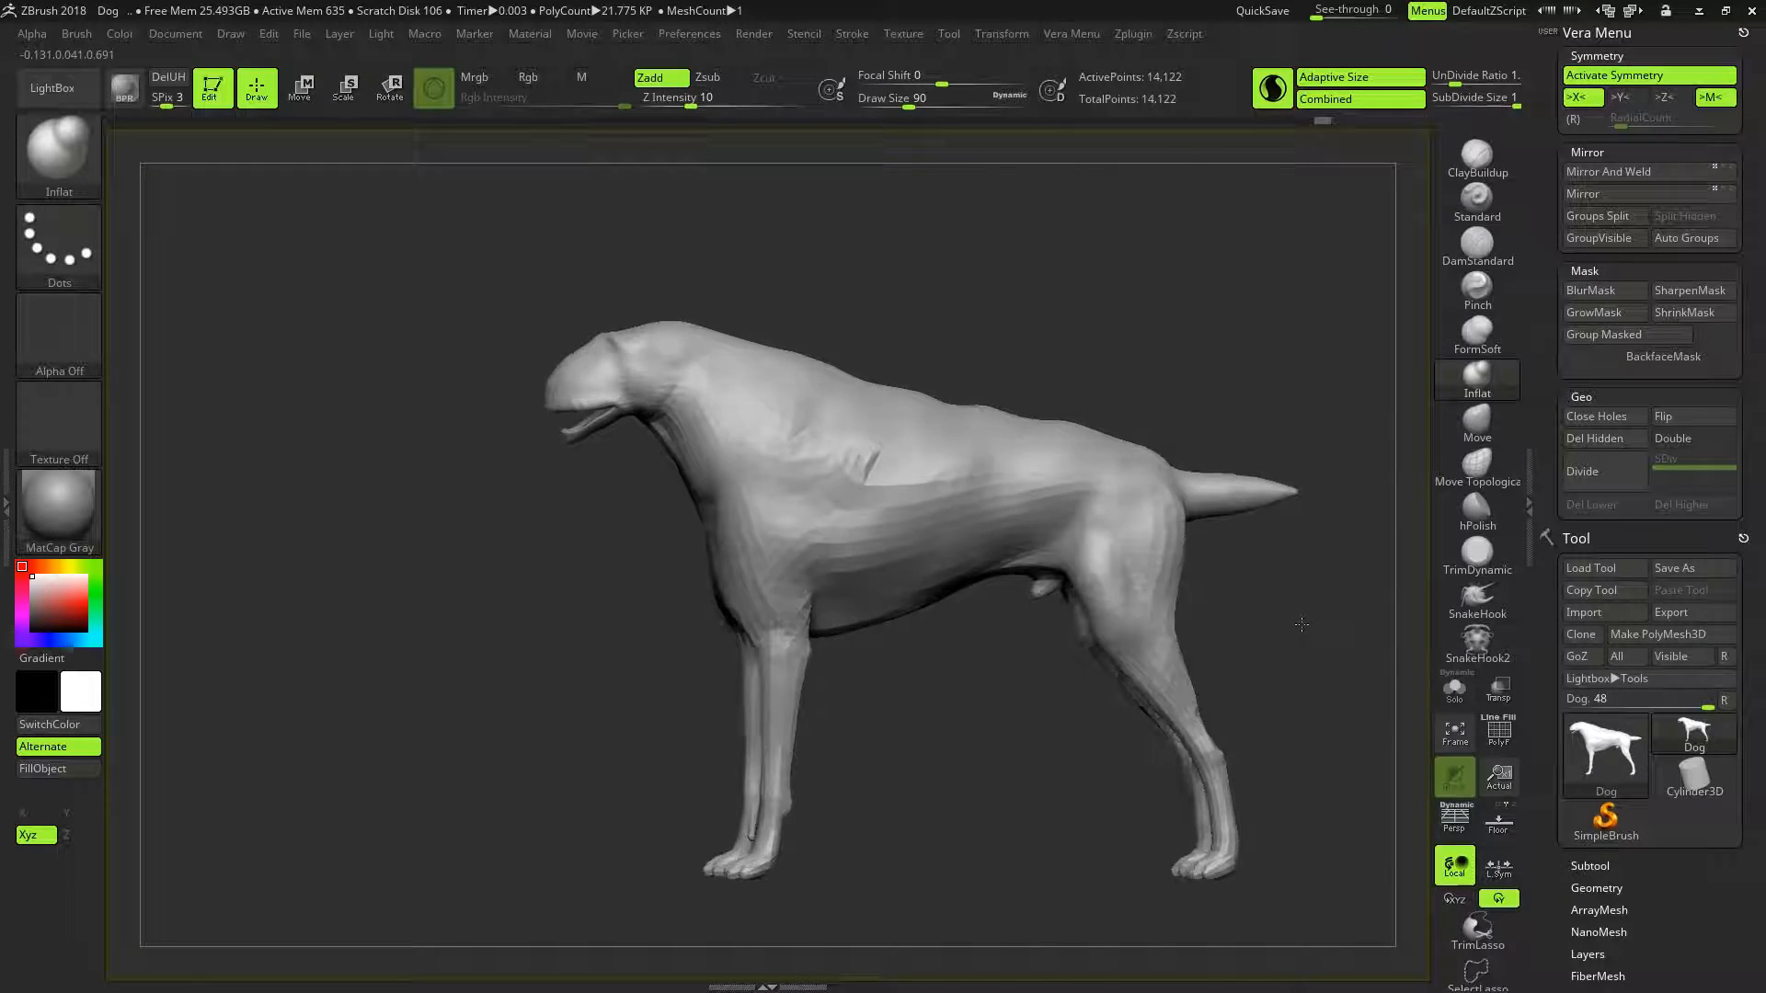
{"action": "mouse_move", "coordinate": [1124, 526]}
{"action": "left_mouse_down"}
{"action": "mouse_move", "coordinate": [1106, 506]}
{"action": "mouse_move", "coordinate": [1125, 553]}
{"action": "mouse_move", "coordinate": [1131, 517]}
{"action": "mouse_move", "coordinate": [1122, 570]}
{"action": "left_mouse_up"}
{"action": "mouse_move", "coordinate": [1214, 623]}
{"action": "left_mouse_down"}
{"action": "mouse_move", "coordinate": [1338, 614]}
{"action": "mouse_move", "coordinate": [1233, 619]}
{"action": "left_mouse_up"}
{"action": "left_click_drag", "start_coordinate": [1179, 686], "coordinate": [1212, 743]}
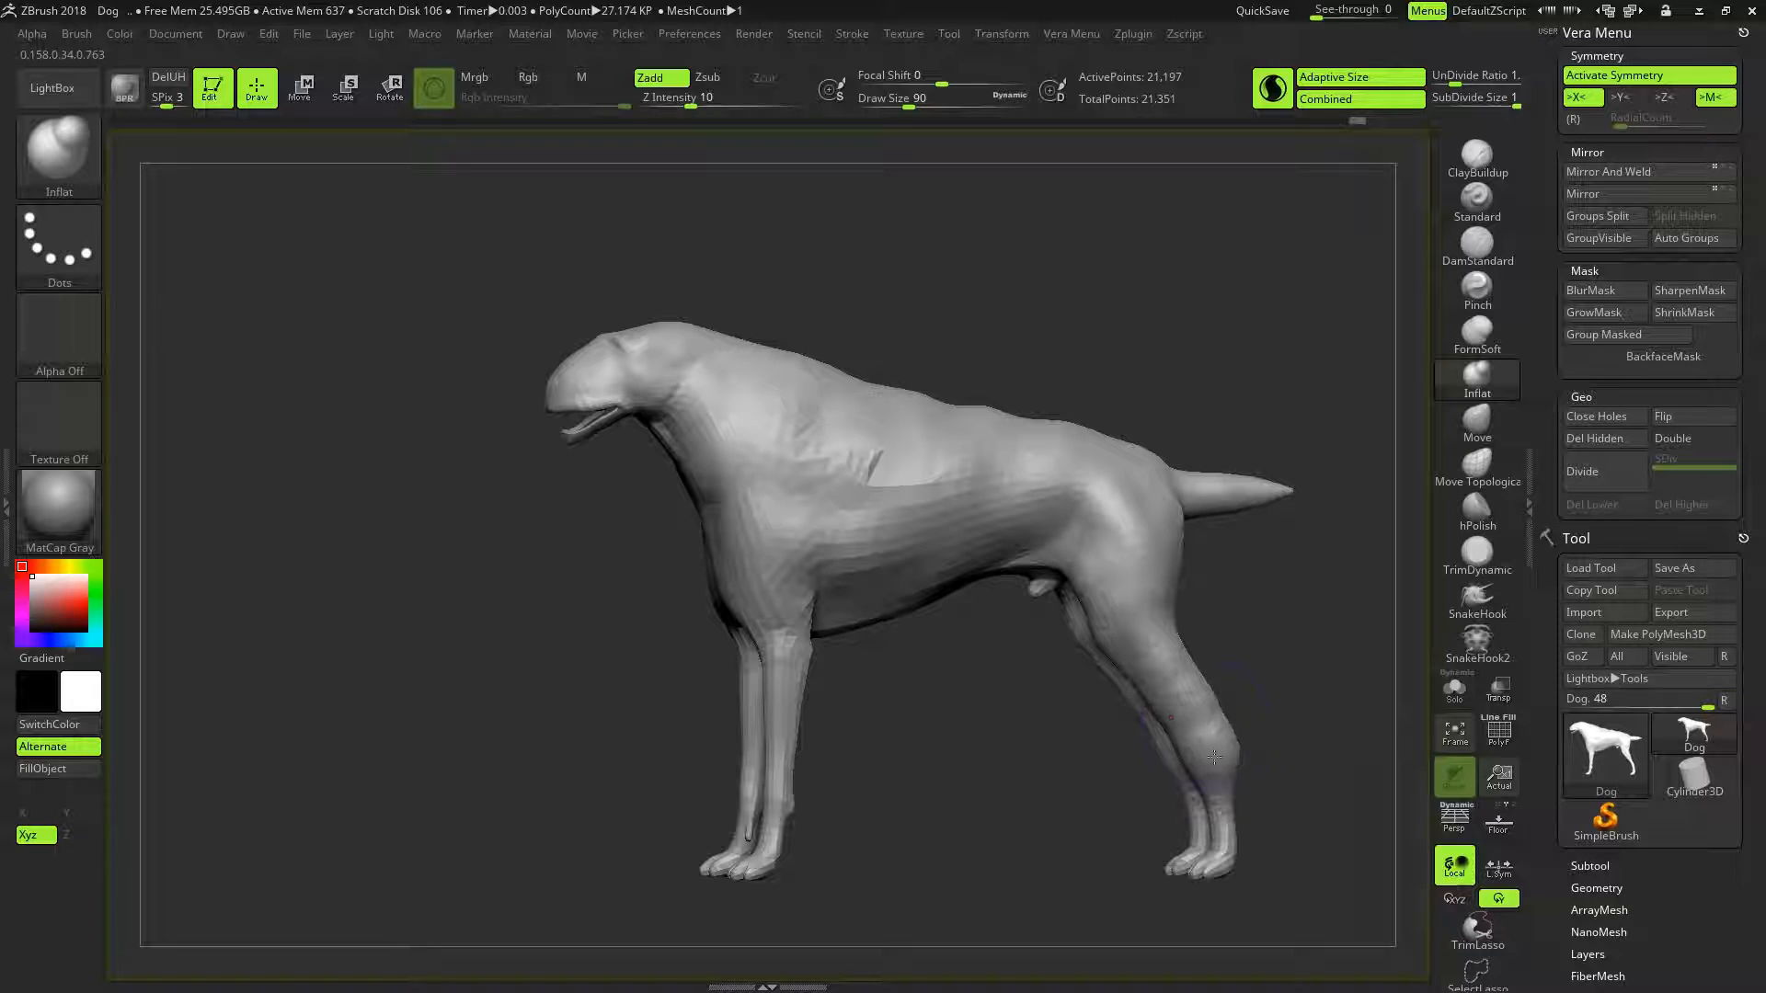
Inflate the hind thighs and calves further from several angles to round out their muscles
{"action": "left_click_drag", "start_coordinate": [1281, 674], "coordinate": [1191, 674]}
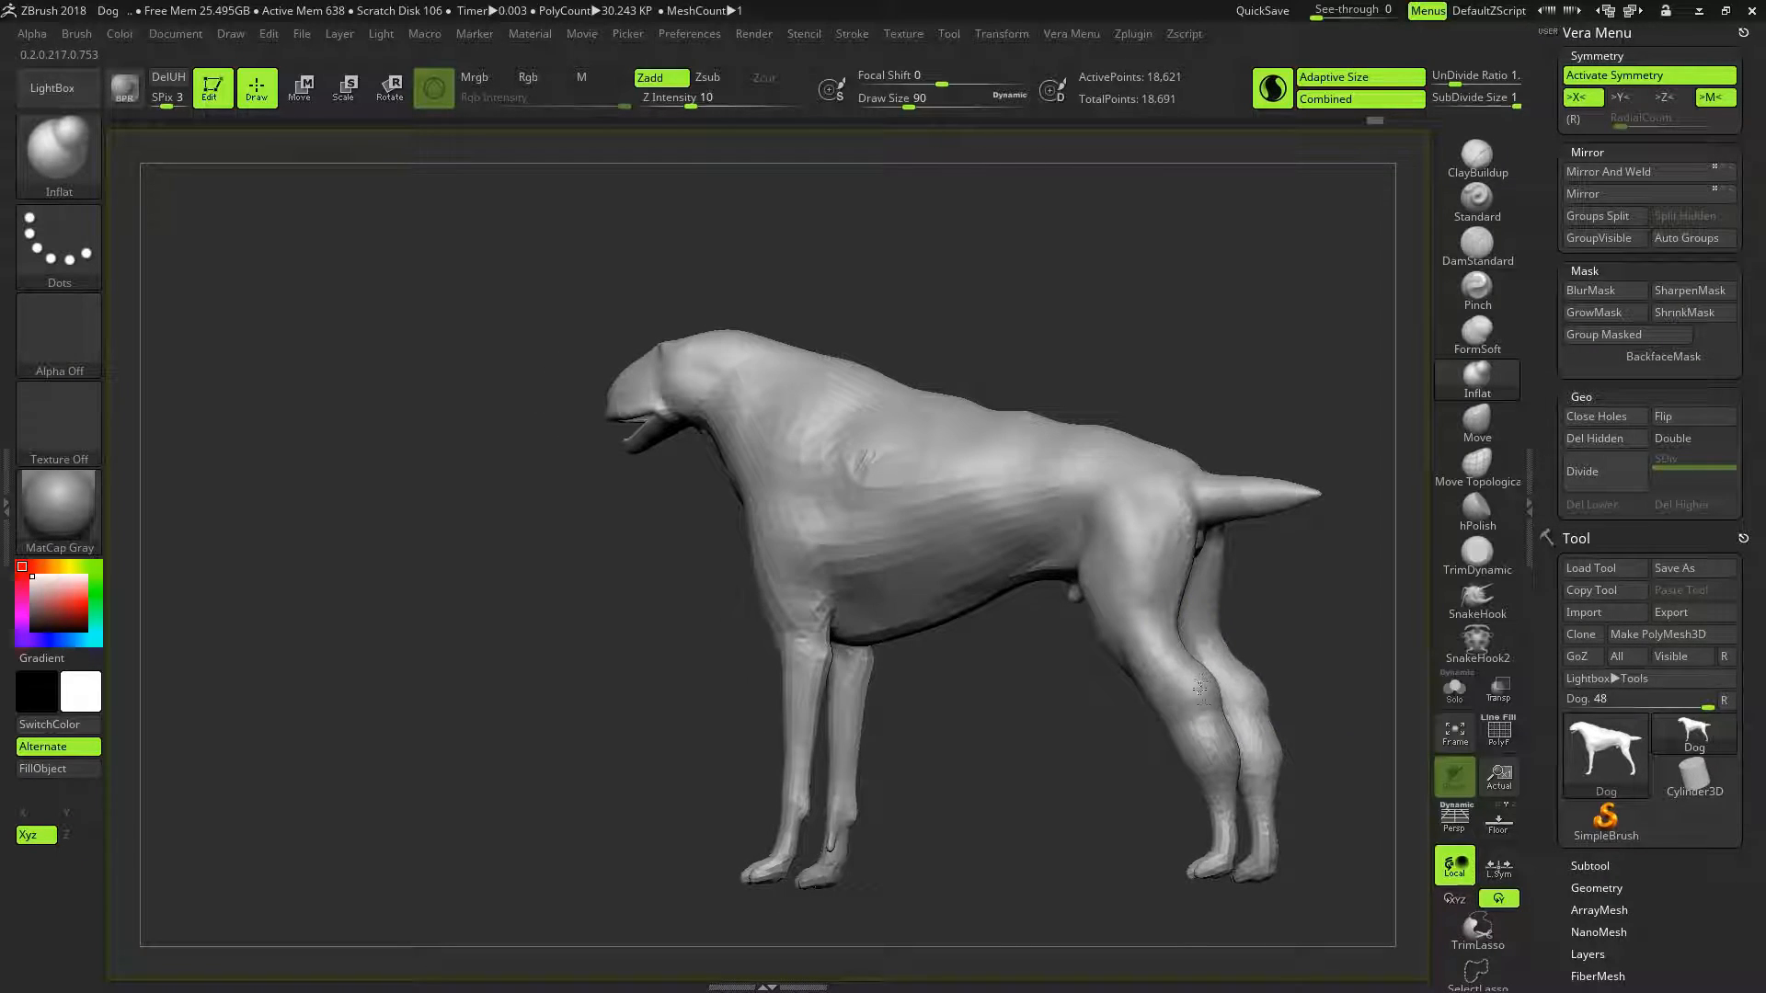
{"action": "mouse_move", "coordinate": [1253, 623]}
{"action": "left_mouse_down"}
{"action": "mouse_move", "coordinate": [1340, 591]}
{"action": "mouse_move", "coordinate": [1299, 589]}
{"action": "mouse_move", "coordinate": [1210, 644]}
{"action": "mouse_move", "coordinate": [1095, 671]}
{"action": "left_mouse_up"}
{"action": "mouse_move", "coordinate": [1195, 706]}
{"action": "left_mouse_down"}
{"action": "mouse_move", "coordinate": [1219, 700]}
{"action": "mouse_move", "coordinate": [1214, 726]}
{"action": "left_mouse_up"}
{"action": "mouse_move", "coordinate": [1212, 604]}
{"action": "left_mouse_down"}
{"action": "mouse_move", "coordinate": [1237, 563]}
{"action": "mouse_move", "coordinate": [1241, 621]}
{"action": "mouse_move", "coordinate": [1223, 635]}
{"action": "left_mouse_up"}
{"action": "left_click_drag", "start_coordinate": [1119, 558], "coordinate": [1269, 528]}
{"action": "left_click_drag", "start_coordinate": [1233, 621], "coordinate": [1214, 650]}
{"action": "mouse_move", "coordinate": [1117, 708]}
{"action": "left_mouse_down"}
{"action": "mouse_move", "coordinate": [1183, 683]}
{"action": "mouse_move", "coordinate": [1124, 684]}
{"action": "left_mouse_up"}
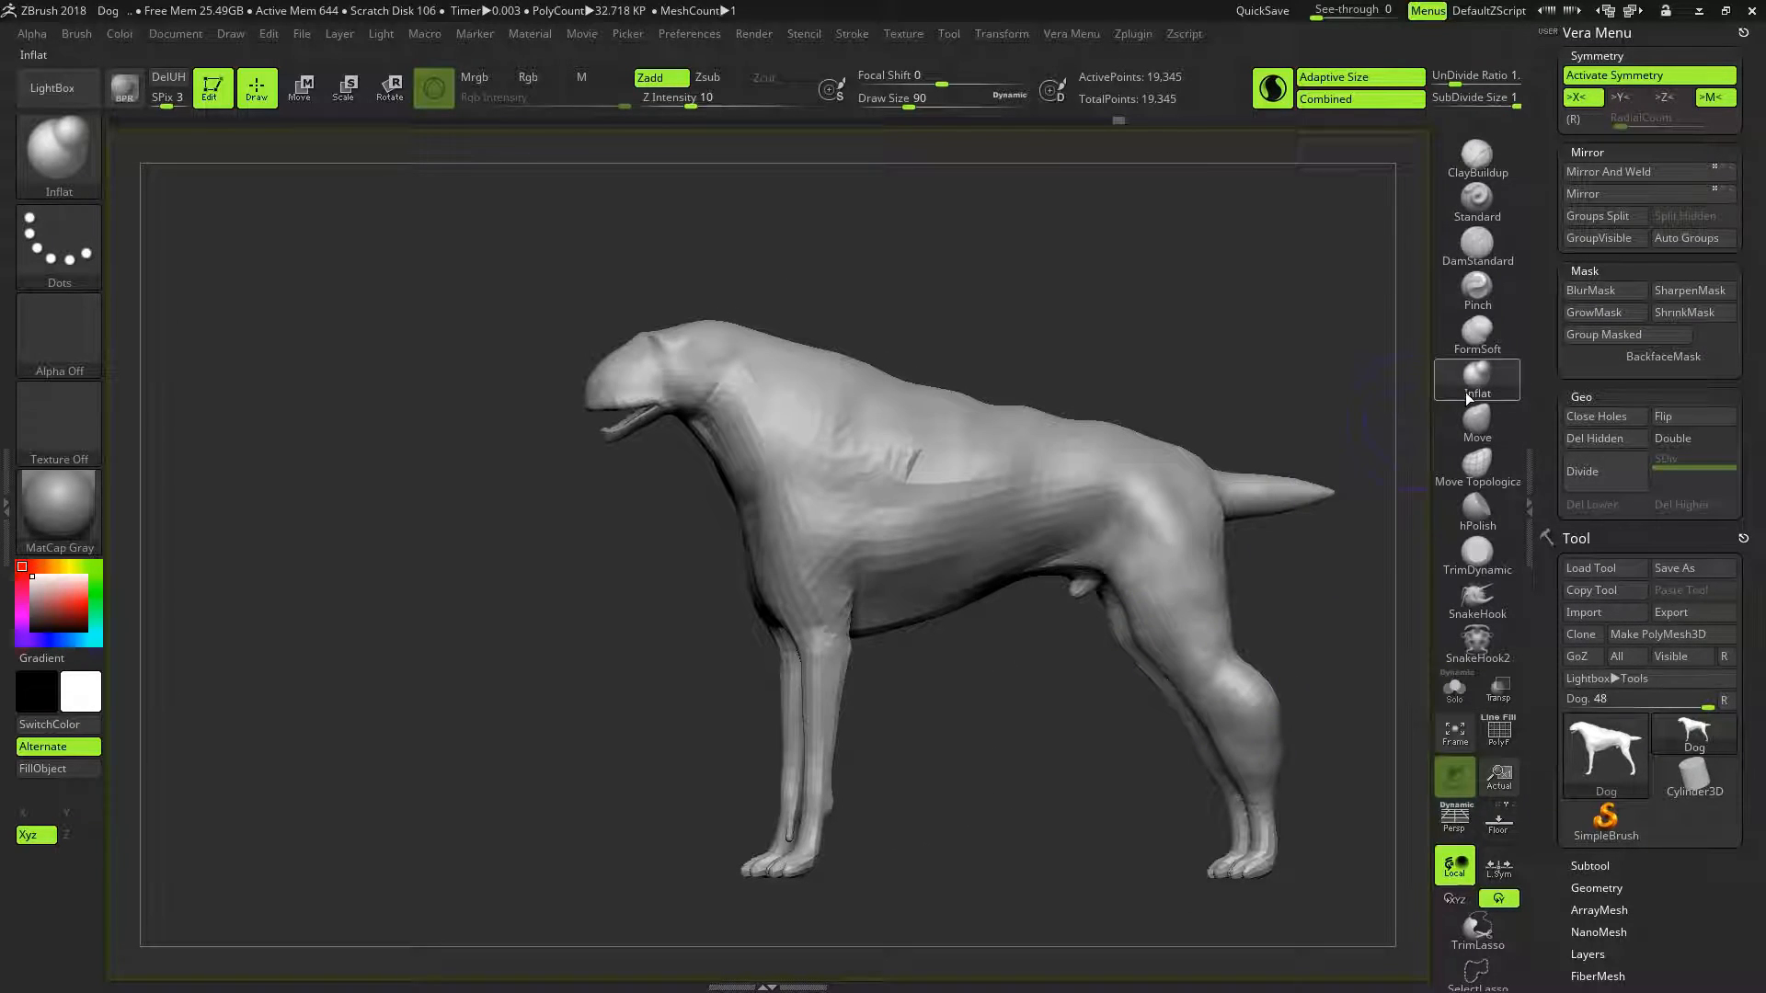
Adjust the hind leg contour with the Move brush, and thicken the lower hind legs above the feet with Inflat
{"action": "left_click", "coordinate": [1476, 424]}
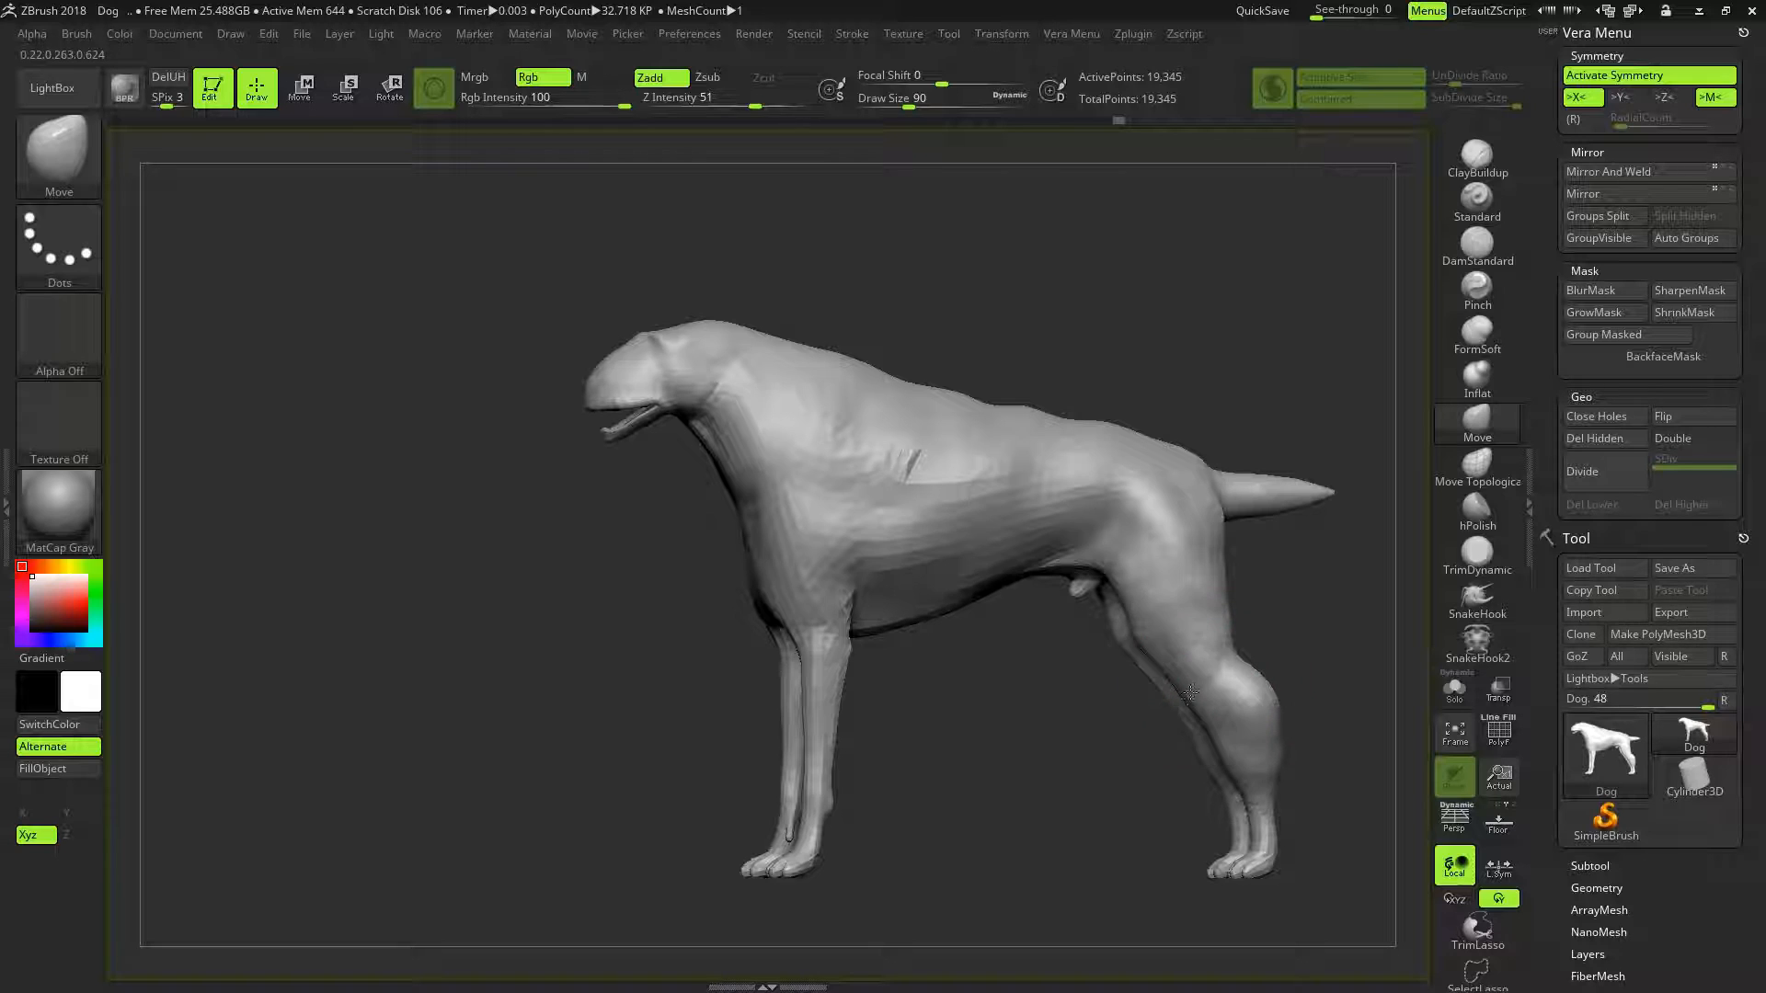
{"action": "left_click_drag", "start_coordinate": [1191, 691], "coordinate": [1177, 708]}
{"action": "left_click_drag", "start_coordinate": [1287, 590], "coordinate": [1283, 663]}
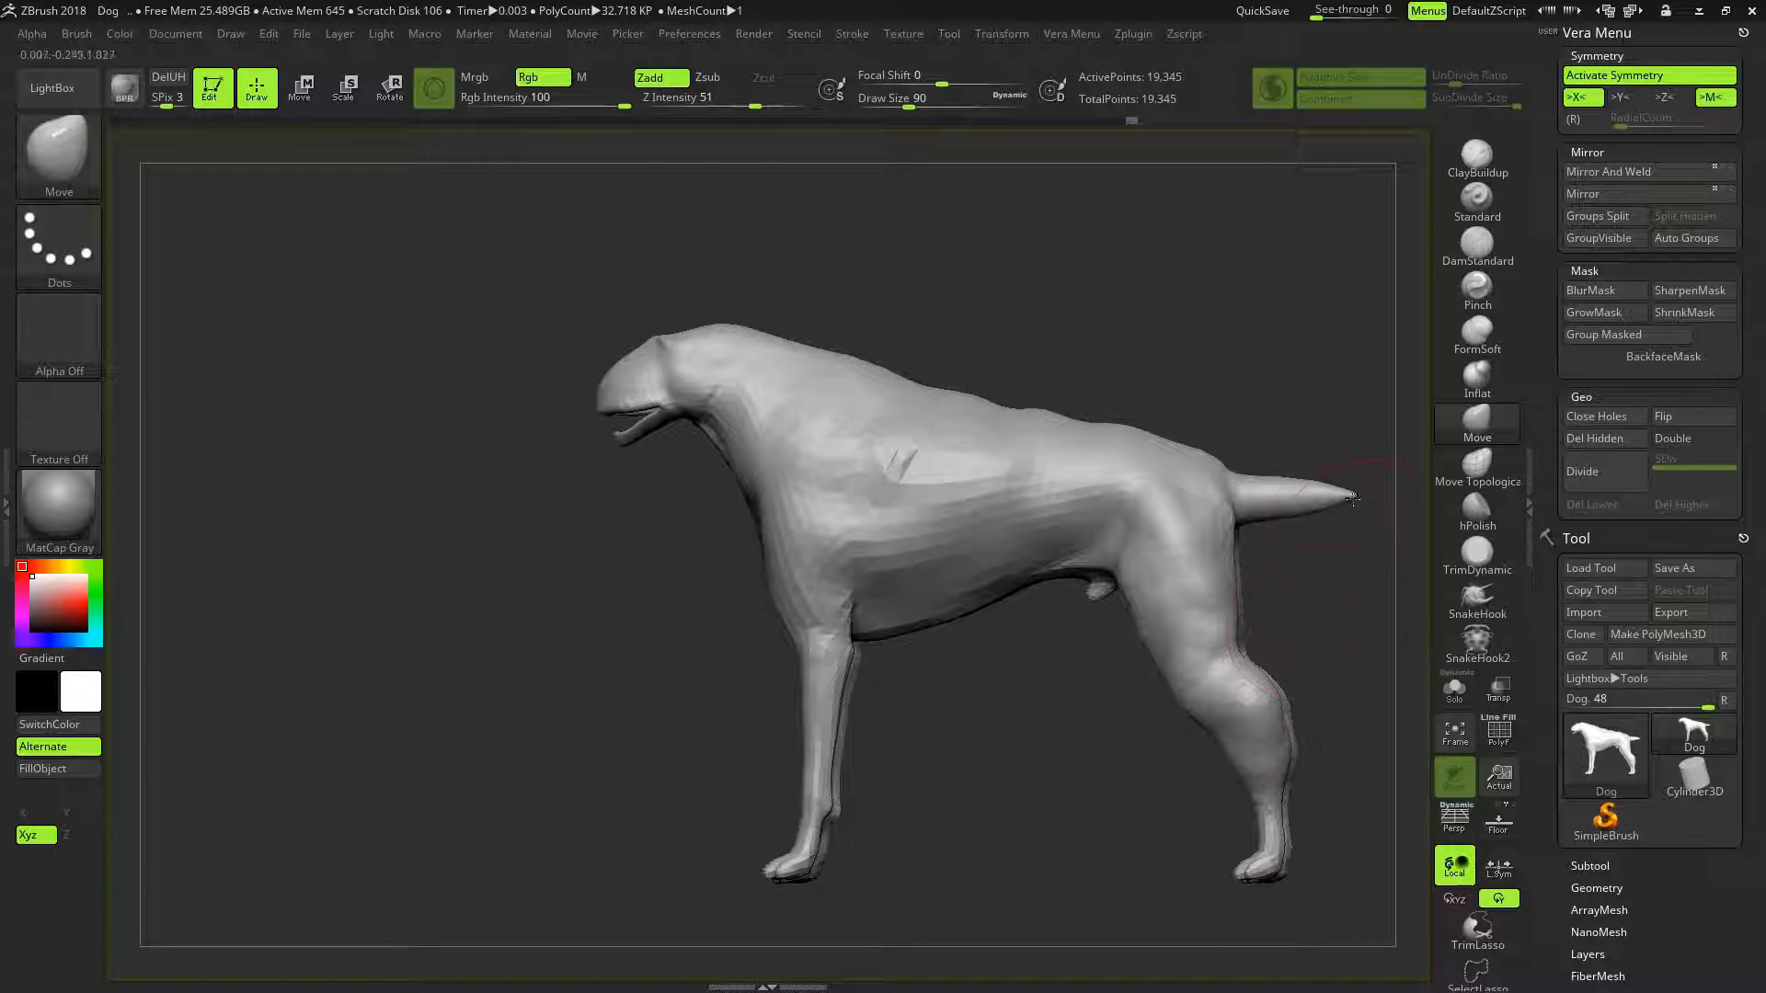
{"action": "left_click", "coordinate": [1478, 377]}
{"action": "mouse_move", "coordinate": [1265, 816]}
{"action": "left_mouse_down"}
{"action": "mouse_move", "coordinate": [1274, 832]}
{"action": "mouse_move", "coordinate": [1256, 791]}
{"action": "mouse_move", "coordinate": [1283, 828]}
{"action": "mouse_move", "coordinate": [1256, 862]}
{"action": "mouse_move", "coordinate": [1270, 825]}
{"action": "left_mouse_up"}
{"action": "left_click_drag", "start_coordinate": [1138, 790], "coordinate": [1075, 660]}
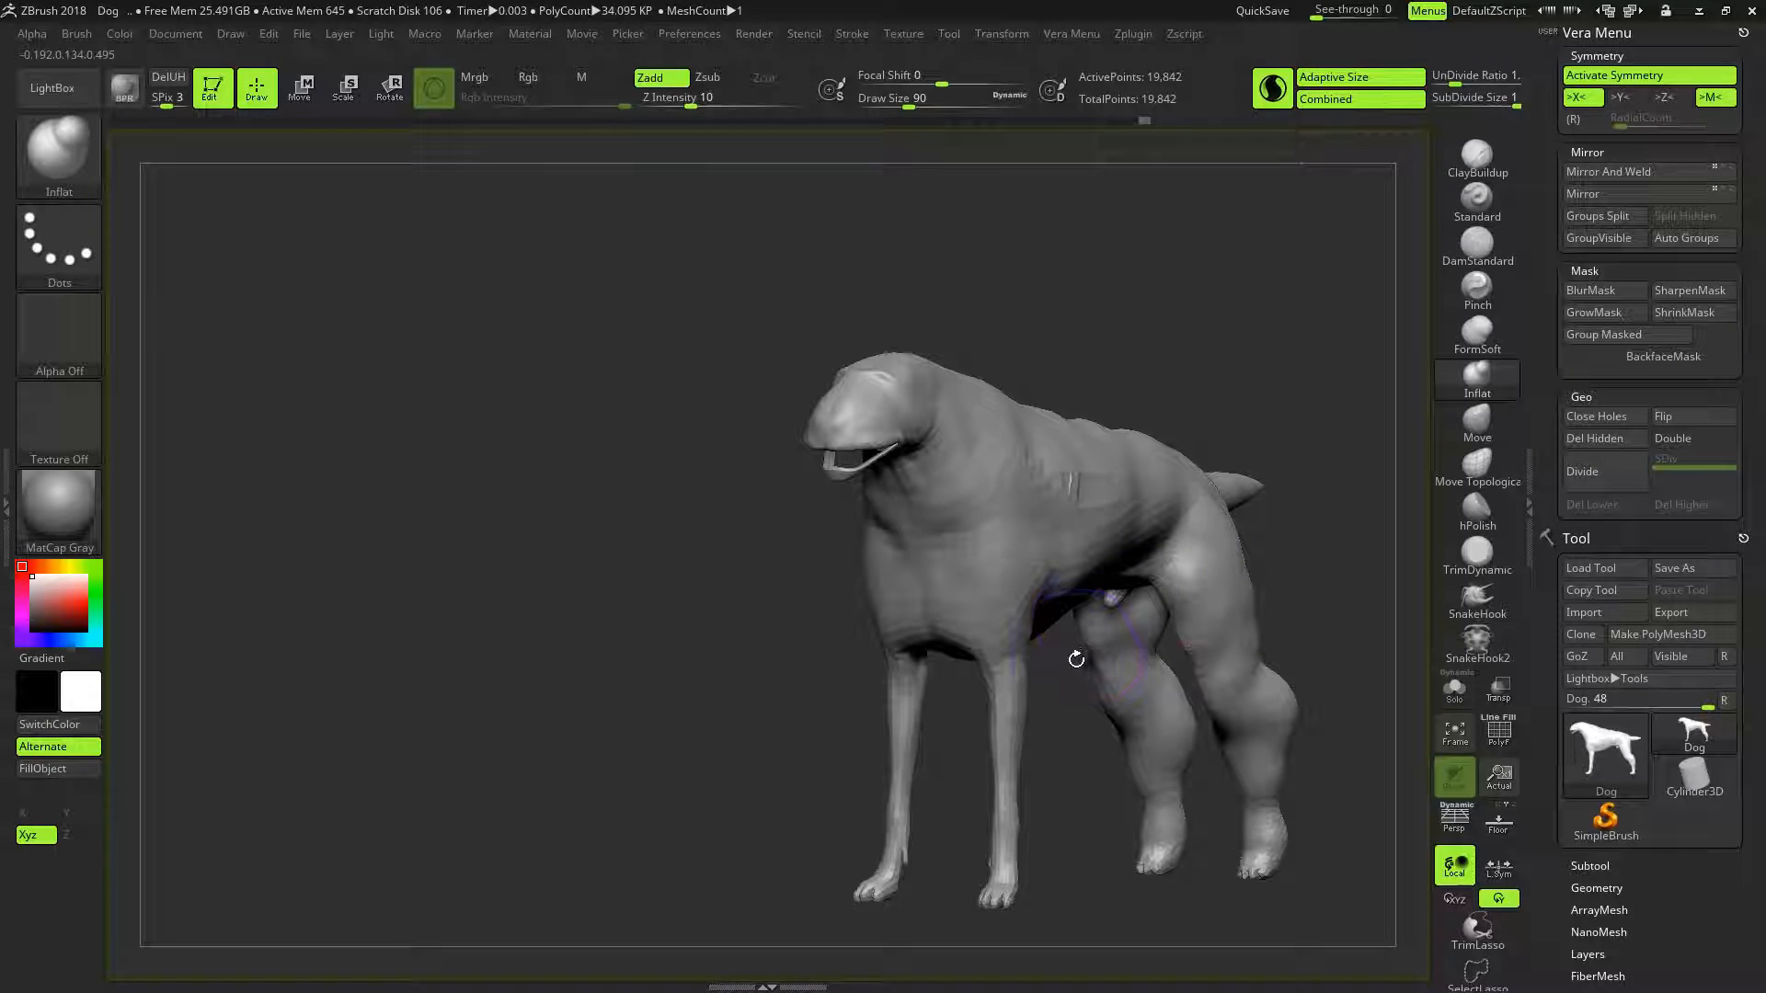
{"action": "left_click_drag", "start_coordinate": [1321, 540], "coordinate": [1304, 453]}
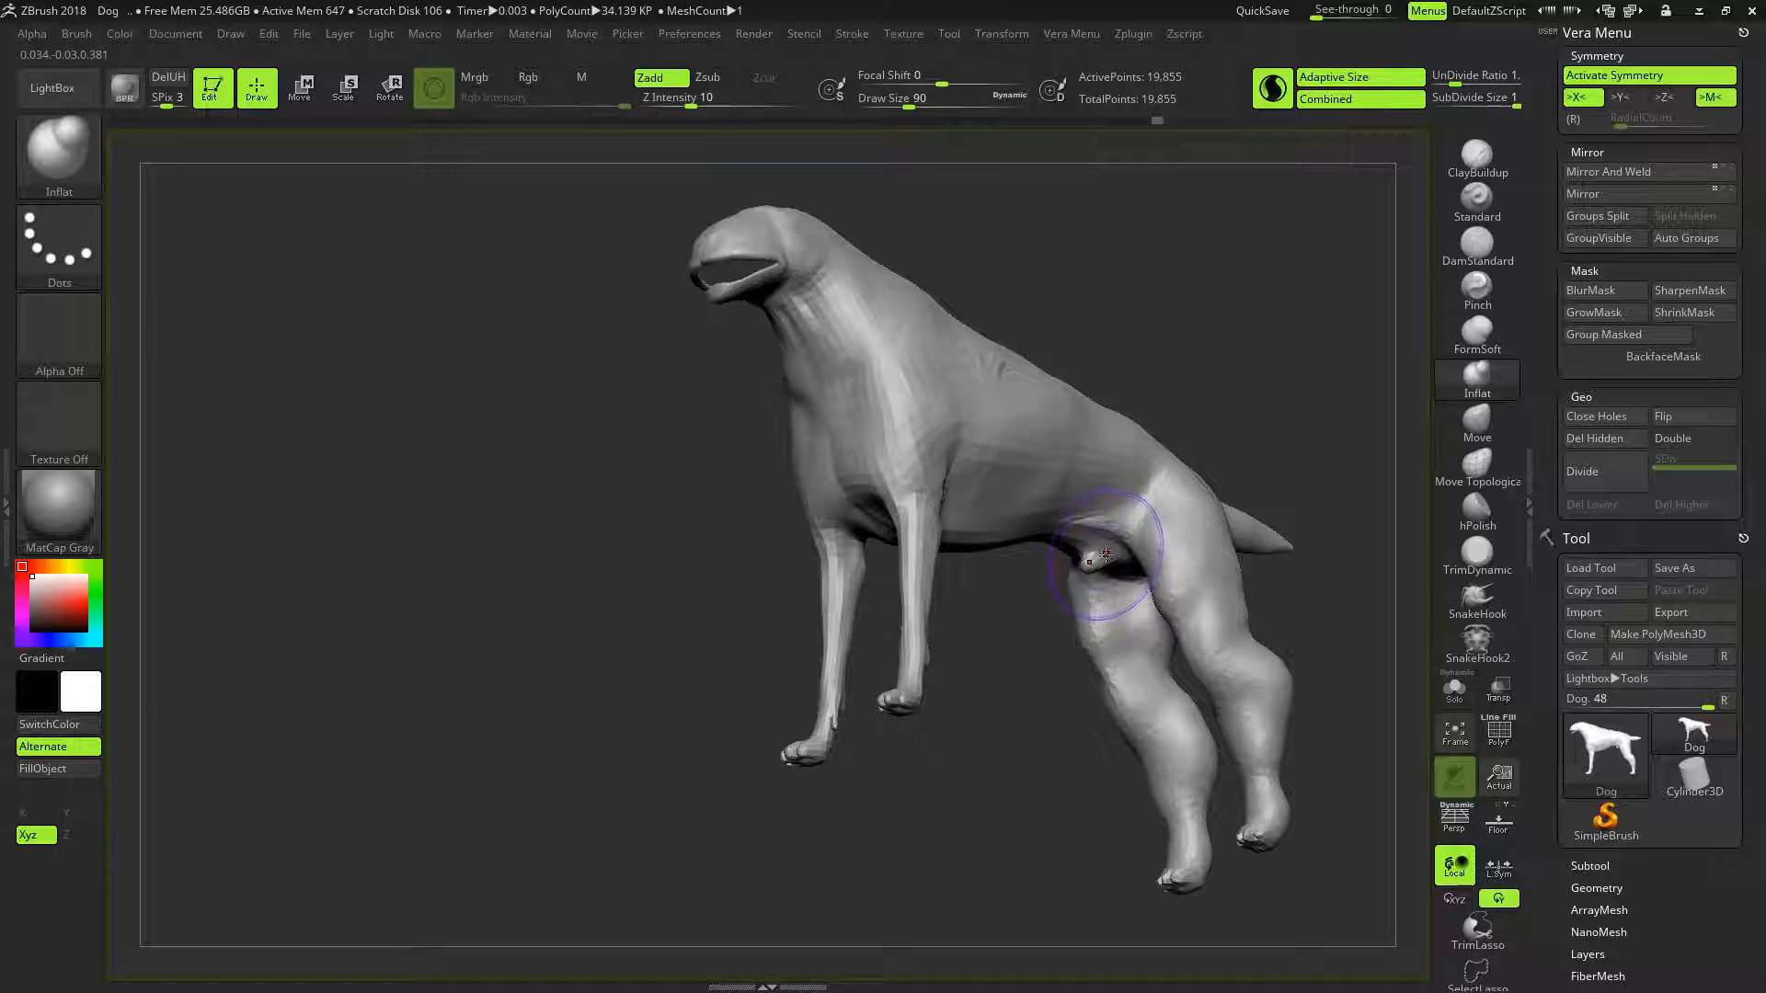
Smooth away the small protrusion under the rear of the belly
{"action": "key", "text": "shift"}
{"action": "mouse_move", "coordinate": [1108, 550]}
{"action": "left_mouse_down", "text": "shift"}
{"action": "mouse_move", "coordinate": [1095, 554]}
{"action": "mouse_move", "coordinate": [1111, 563]}
{"action": "left_mouse_up", "text": "shift"}
{"action": "left_click_drag", "start_coordinate": [1238, 416], "coordinate": [1168, 480]}
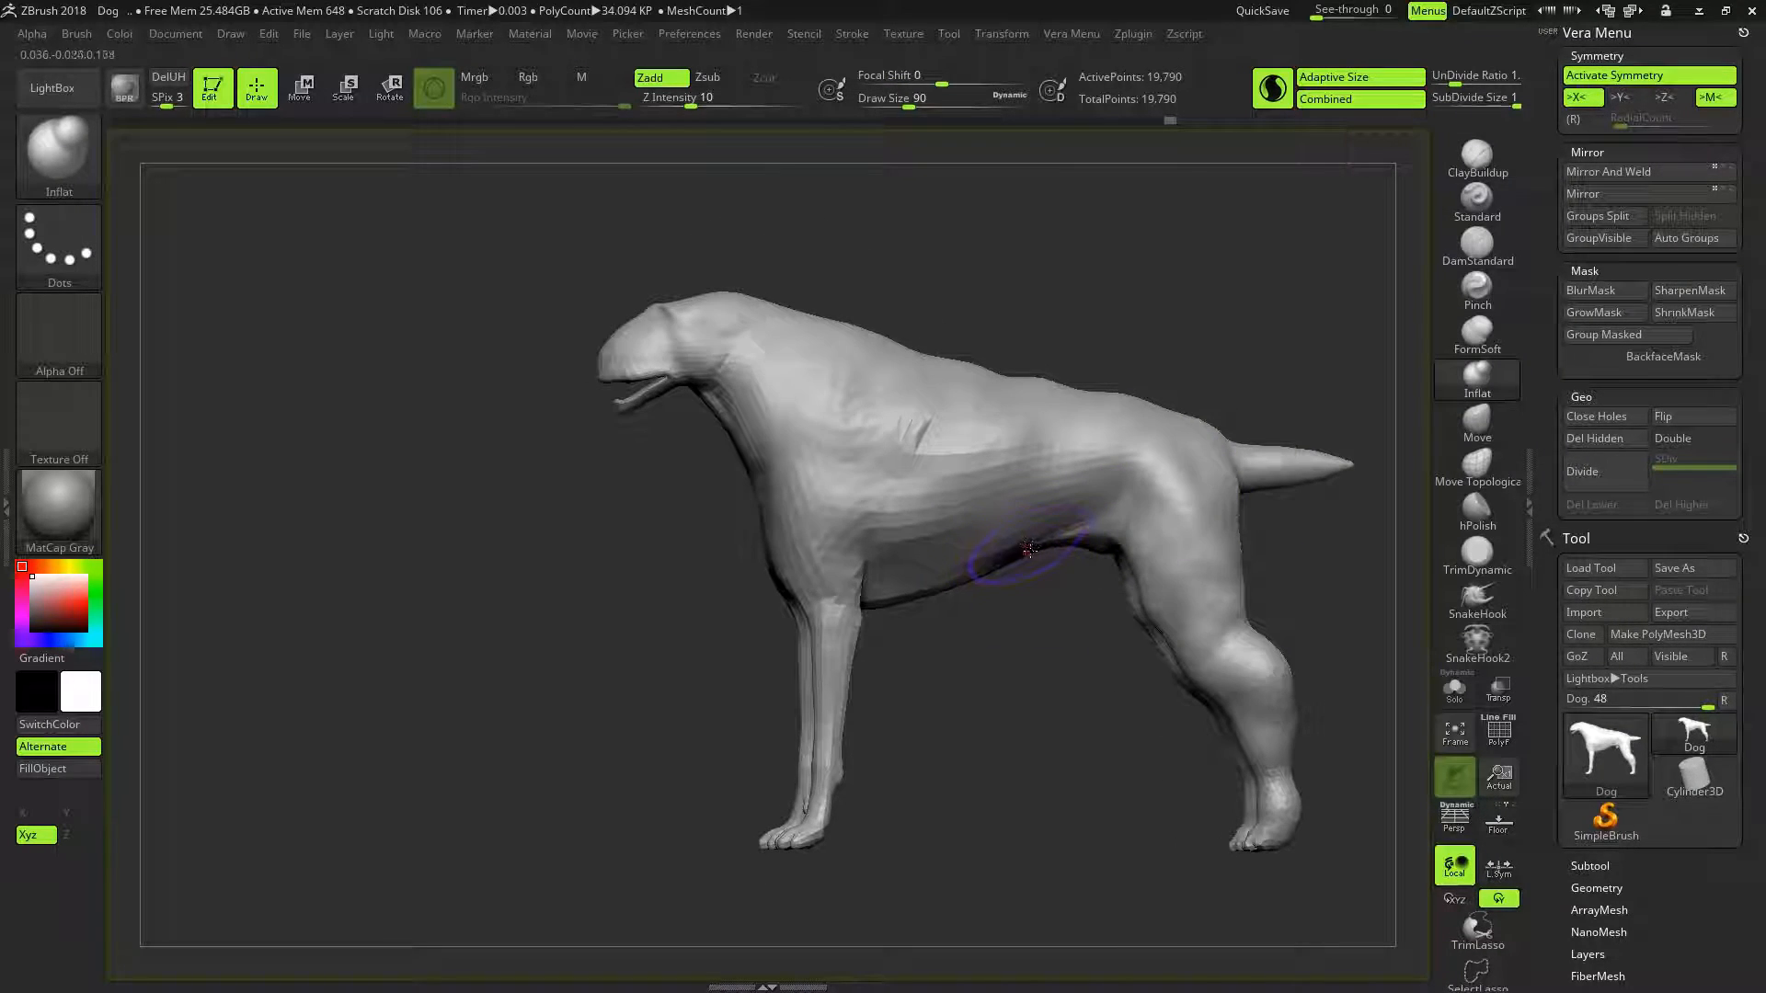
Raise the tops of the front legs and reshape the chest and shoulders outward with the Move brush at draw size 142
{"action": "left_click_drag", "start_coordinate": [998, 645], "coordinate": [1118, 648]}
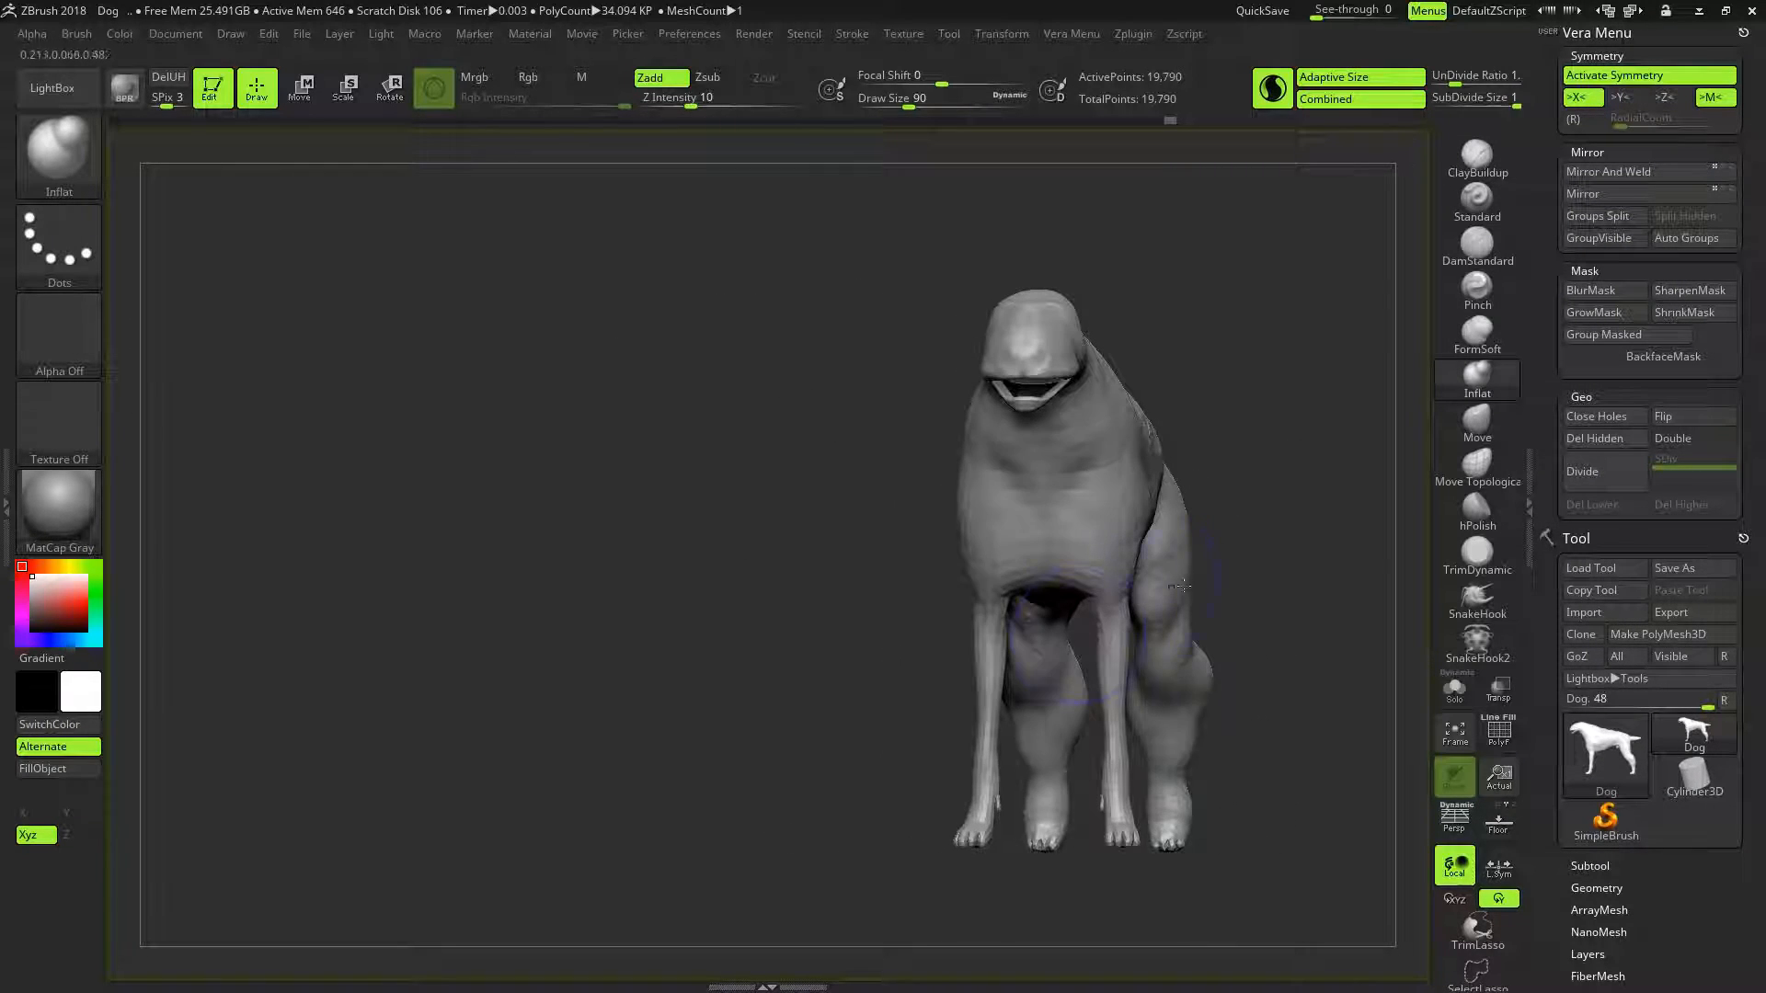
{"action": "left_click", "coordinate": [1471, 469]}
{"action": "left_click", "coordinate": [1477, 423]}
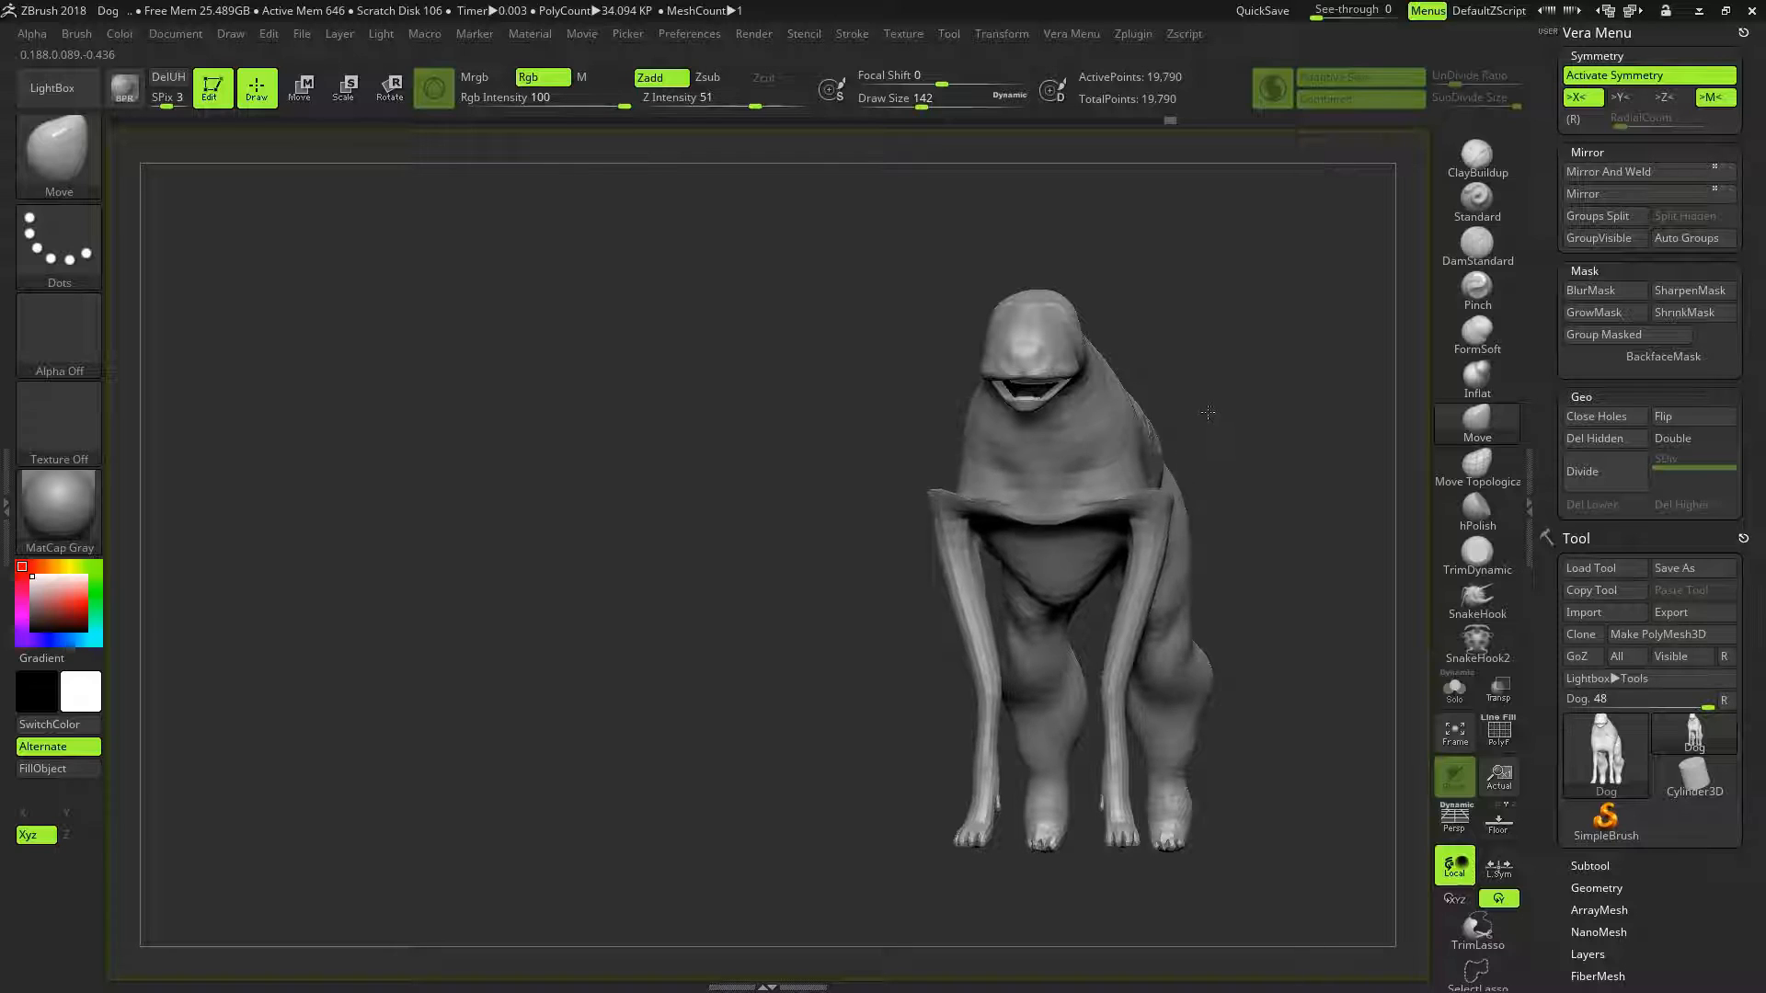
{"action": "mouse_move", "coordinate": [1159, 515]}
{"action": "left_mouse_down"}
{"action": "mouse_move", "coordinate": [1134, 498]}
{"action": "mouse_move", "coordinate": [1061, 585]}
{"action": "left_mouse_up"}
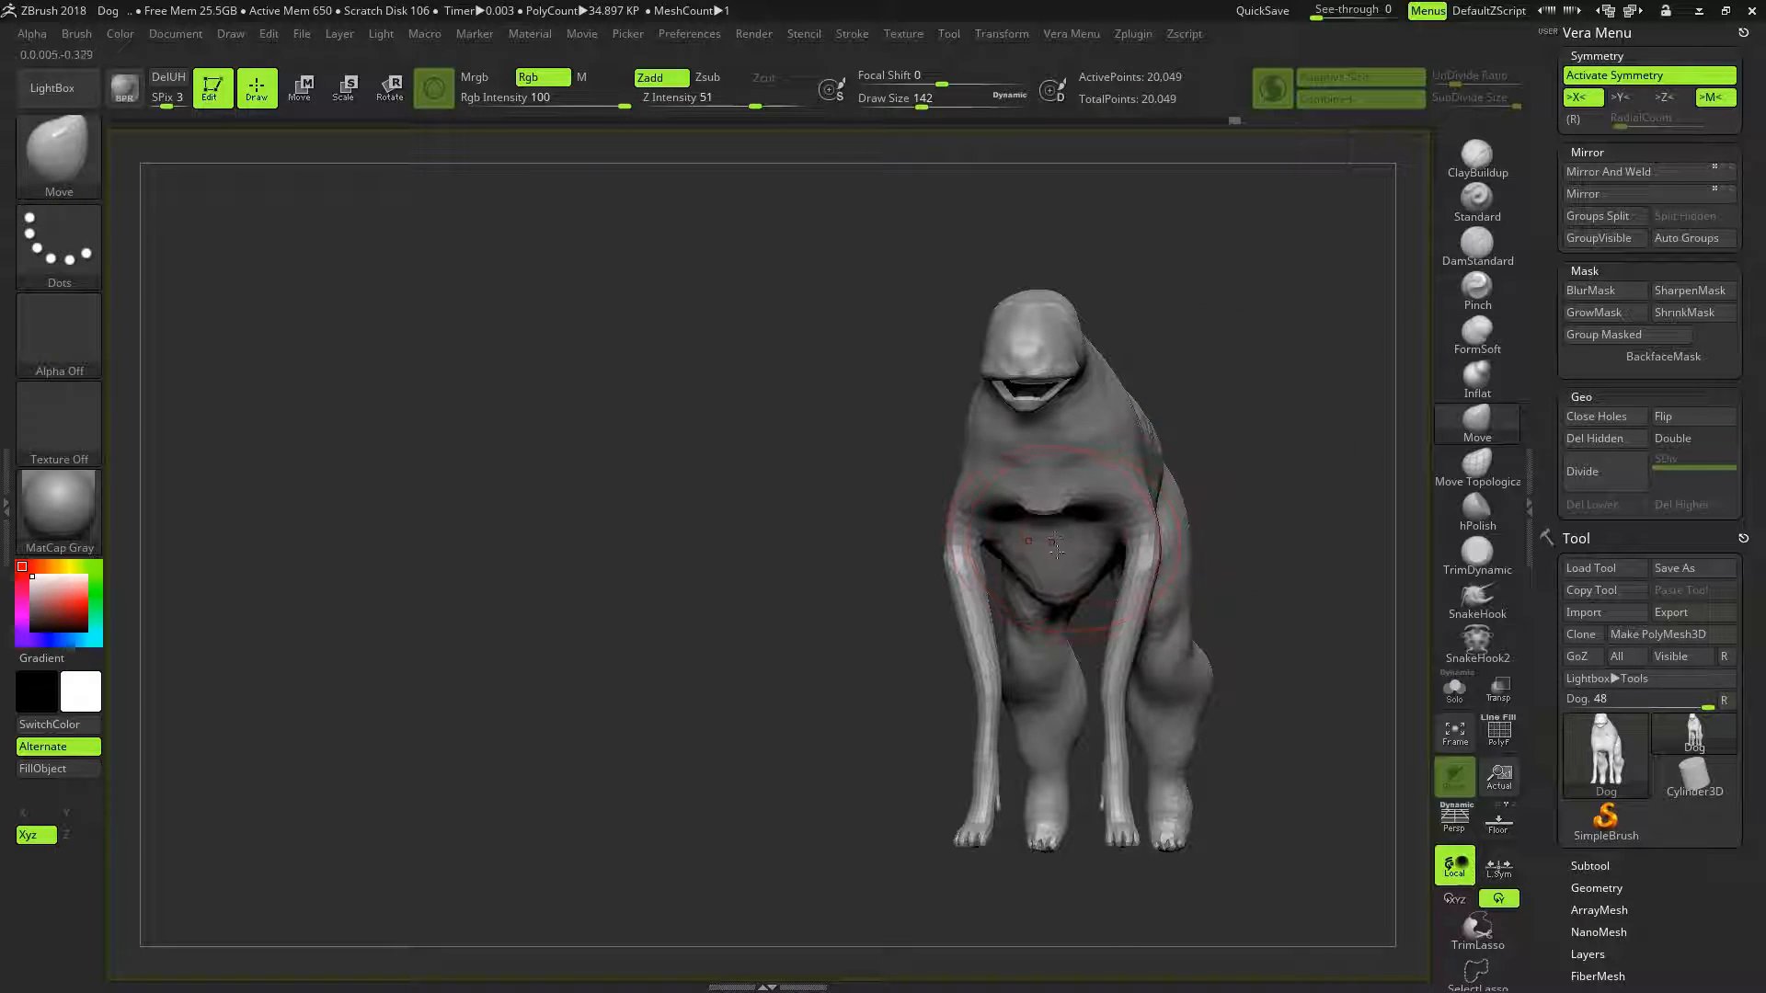
{"action": "left_click_drag", "start_coordinate": [1293, 456], "coordinate": [1077, 570]}
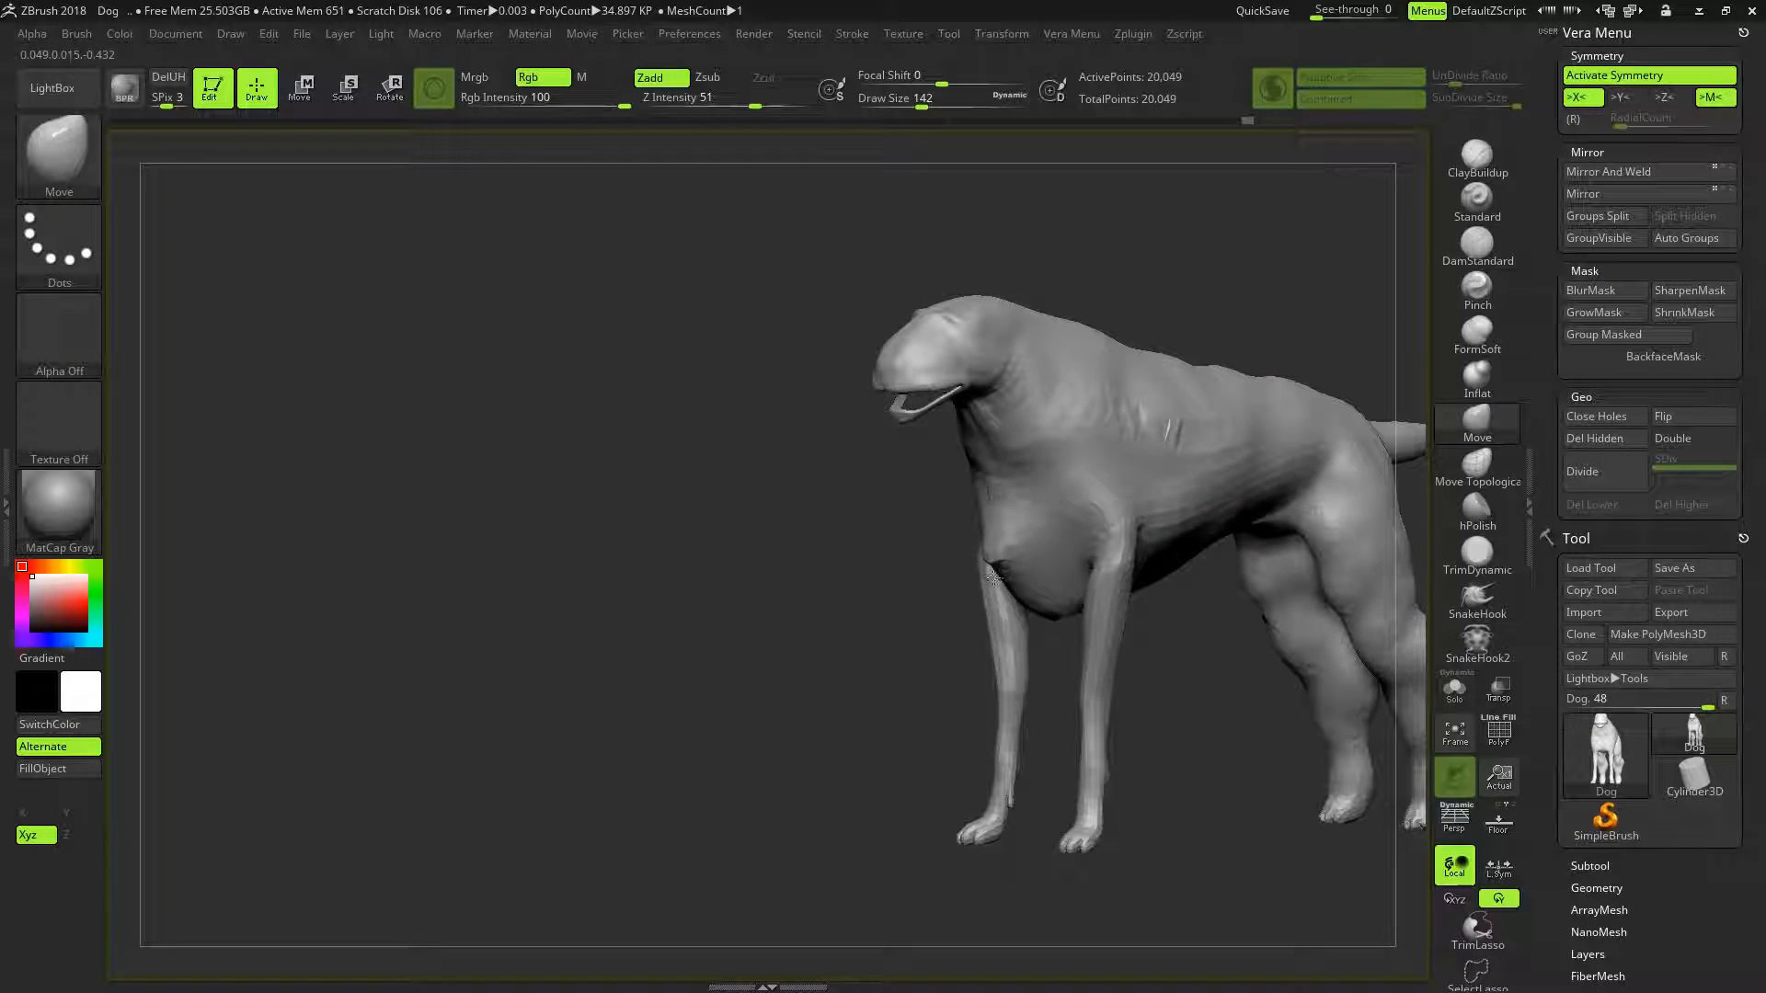
{"action": "left_click_drag", "start_coordinate": [1049, 649], "coordinate": [1260, 605]}
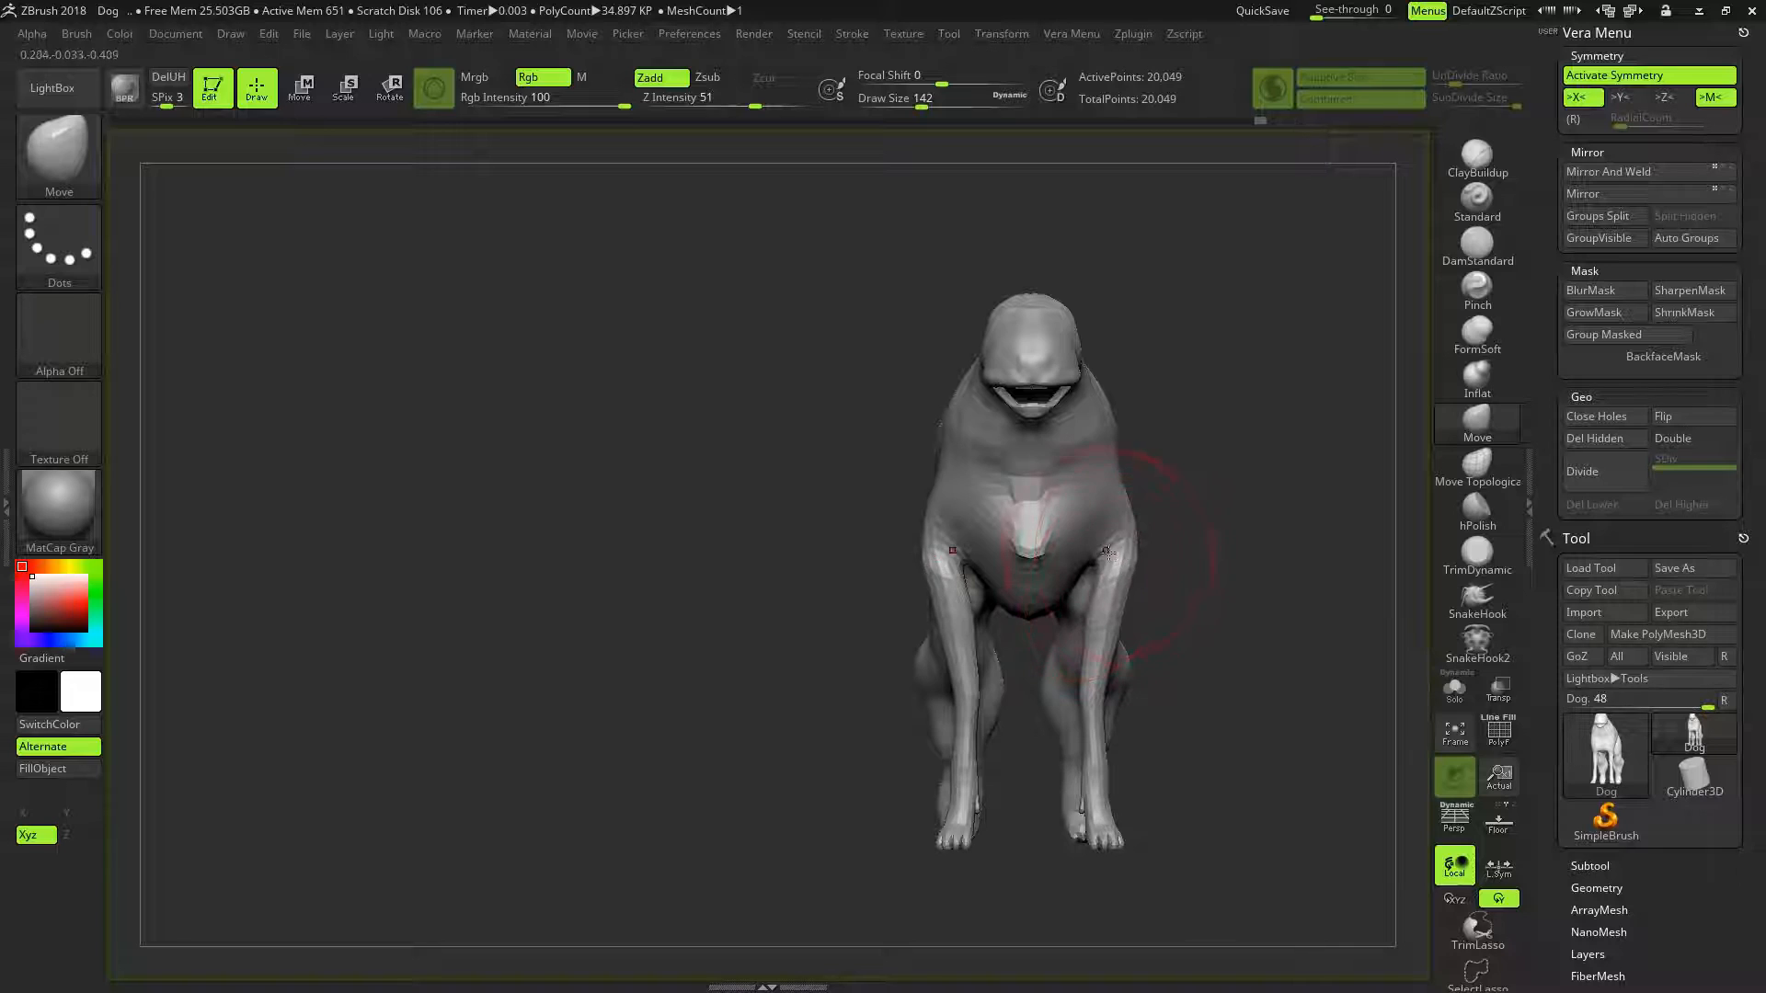
{"action": "left_click_drag", "start_coordinate": [1065, 572], "coordinate": [1104, 563]}
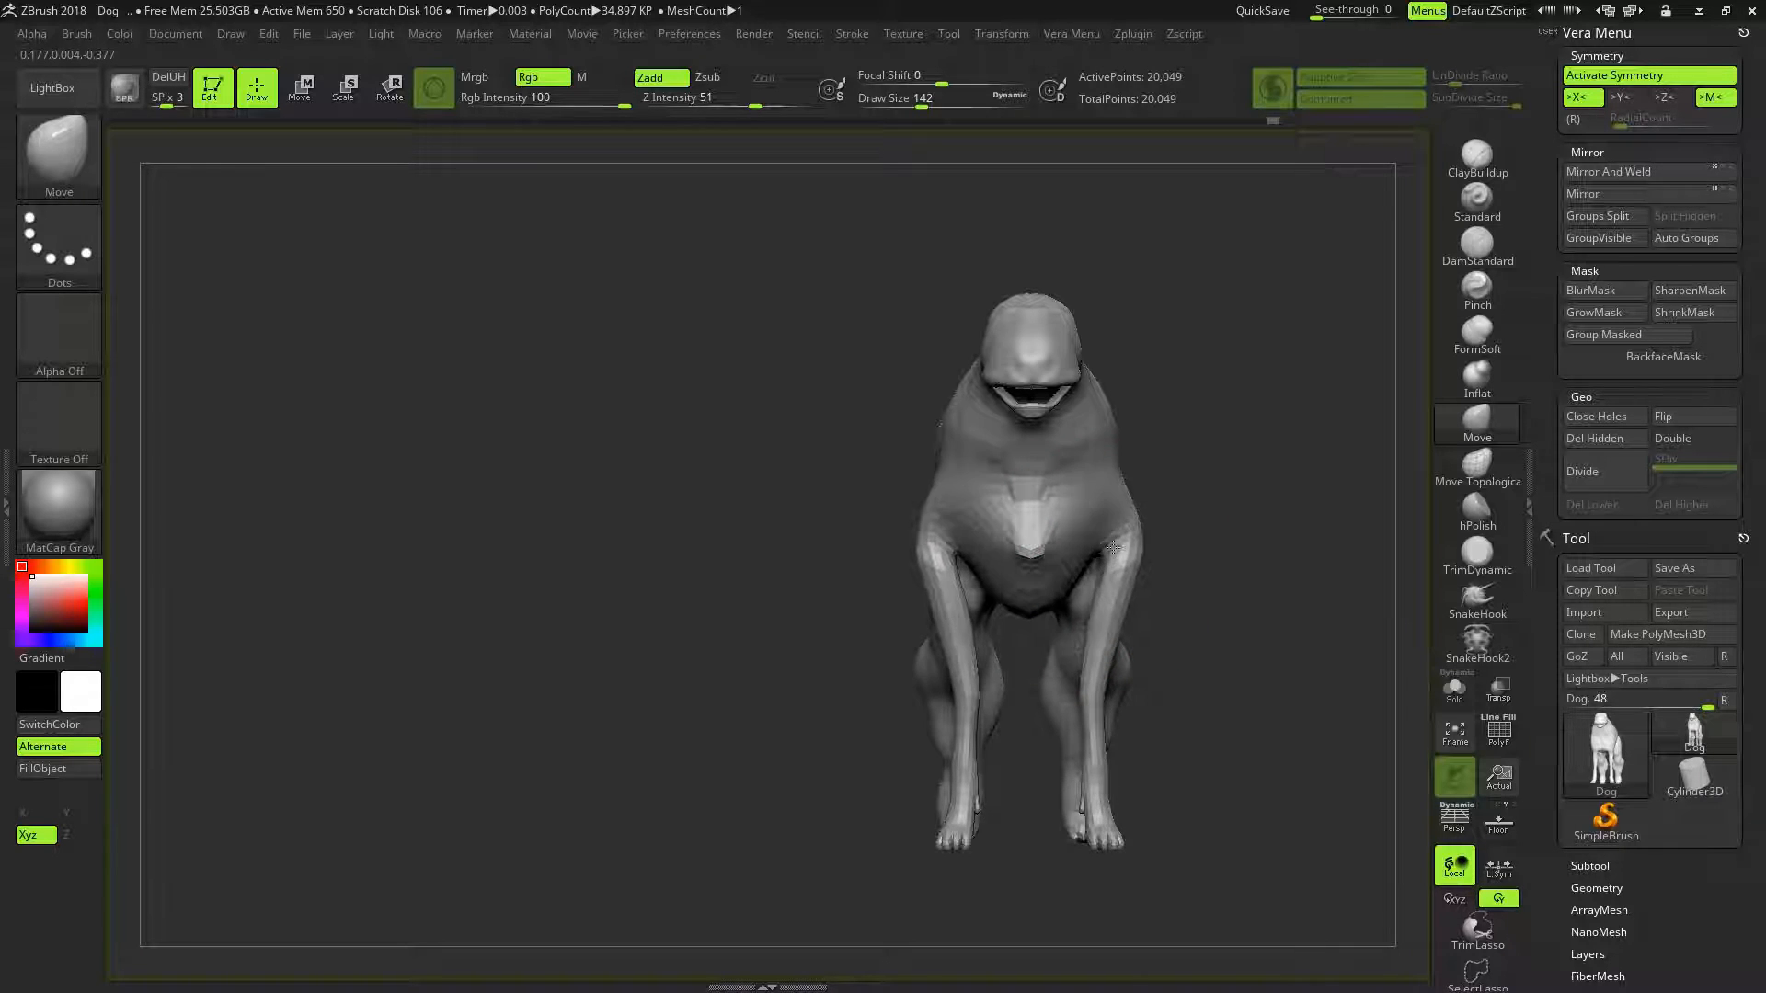
Swell the shoulders and upper front legs with the Inflat brush
{"action": "left_click", "coordinate": [1482, 175]}
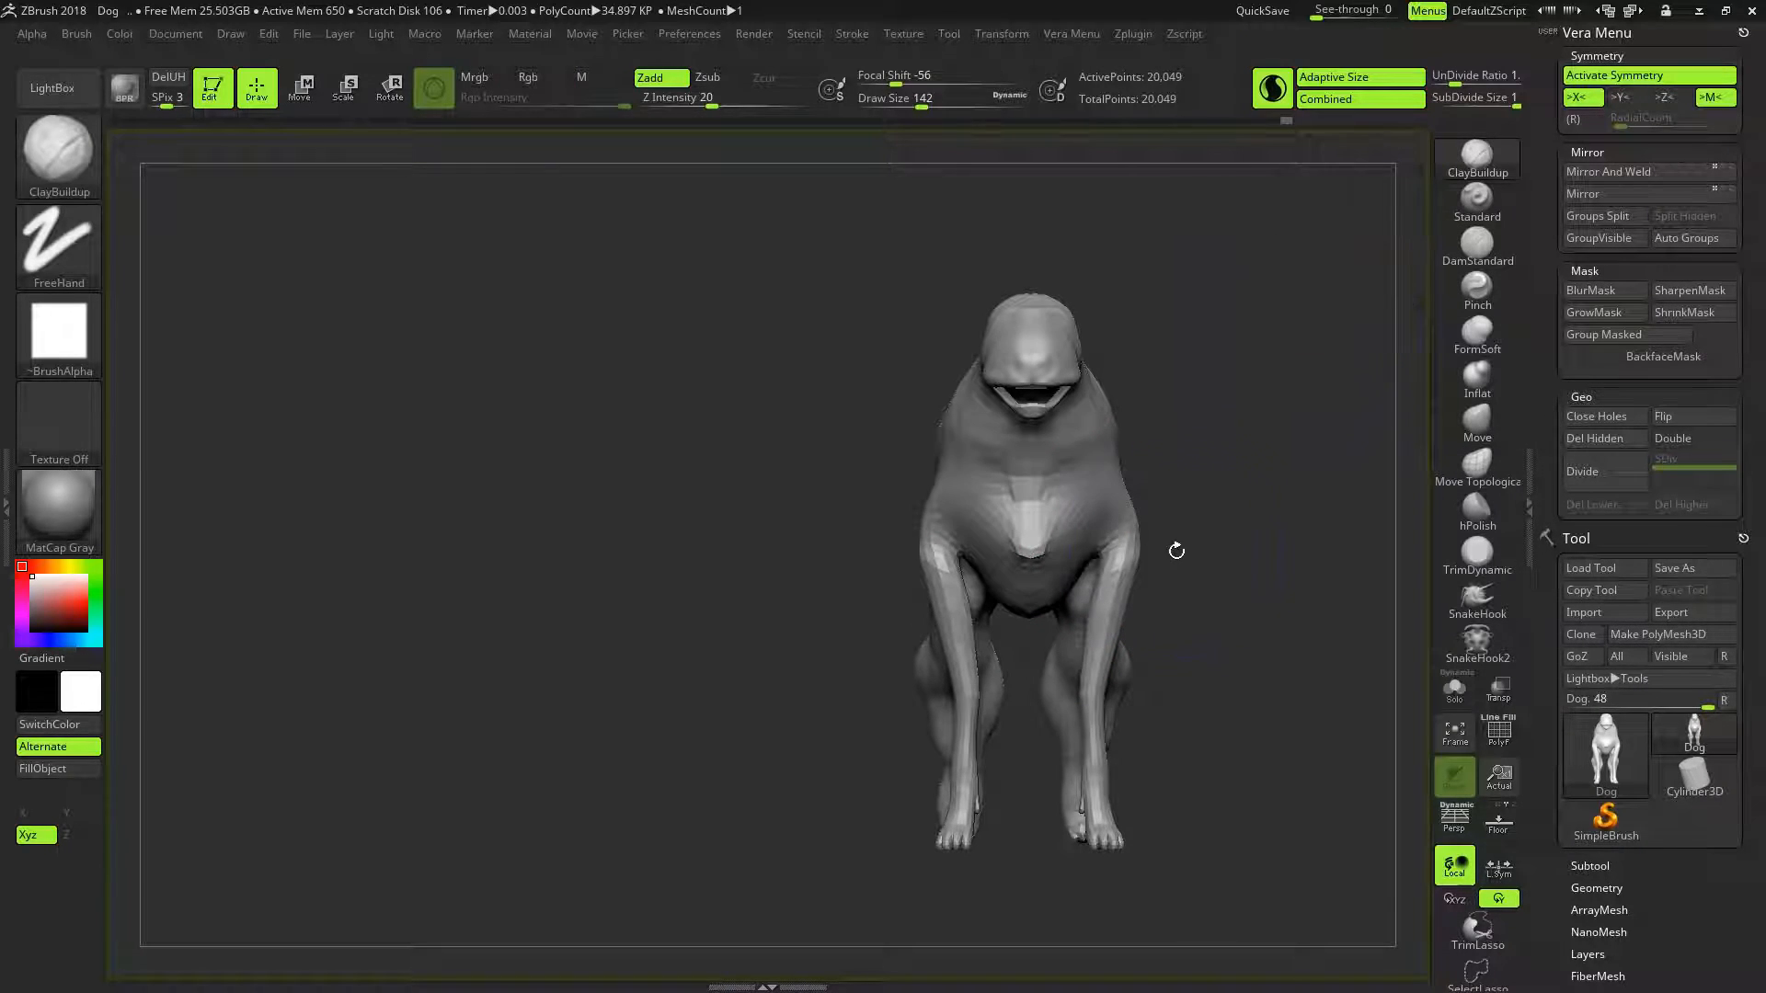
{"action": "left_click", "coordinate": [1477, 377]}
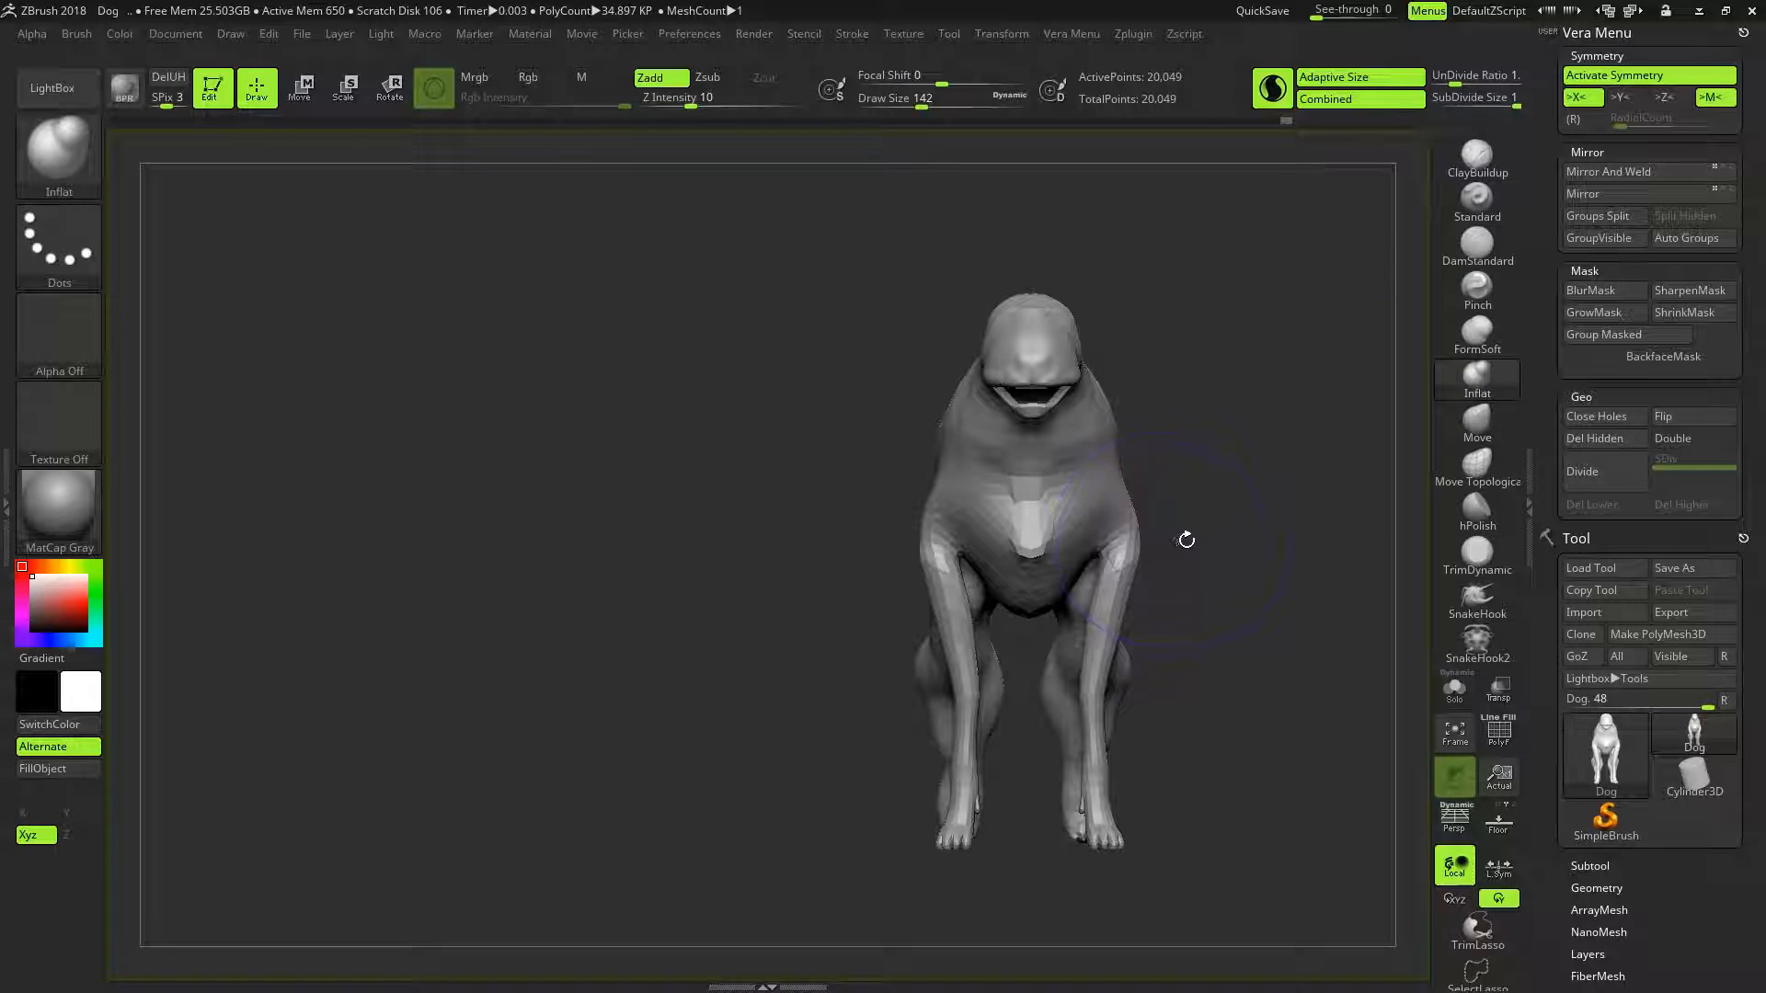
{"action": "left_click_drag", "start_coordinate": [1117, 545], "coordinate": [1102, 634]}
{"action": "left_click_drag", "start_coordinate": [1139, 488], "coordinate": [1153, 526]}
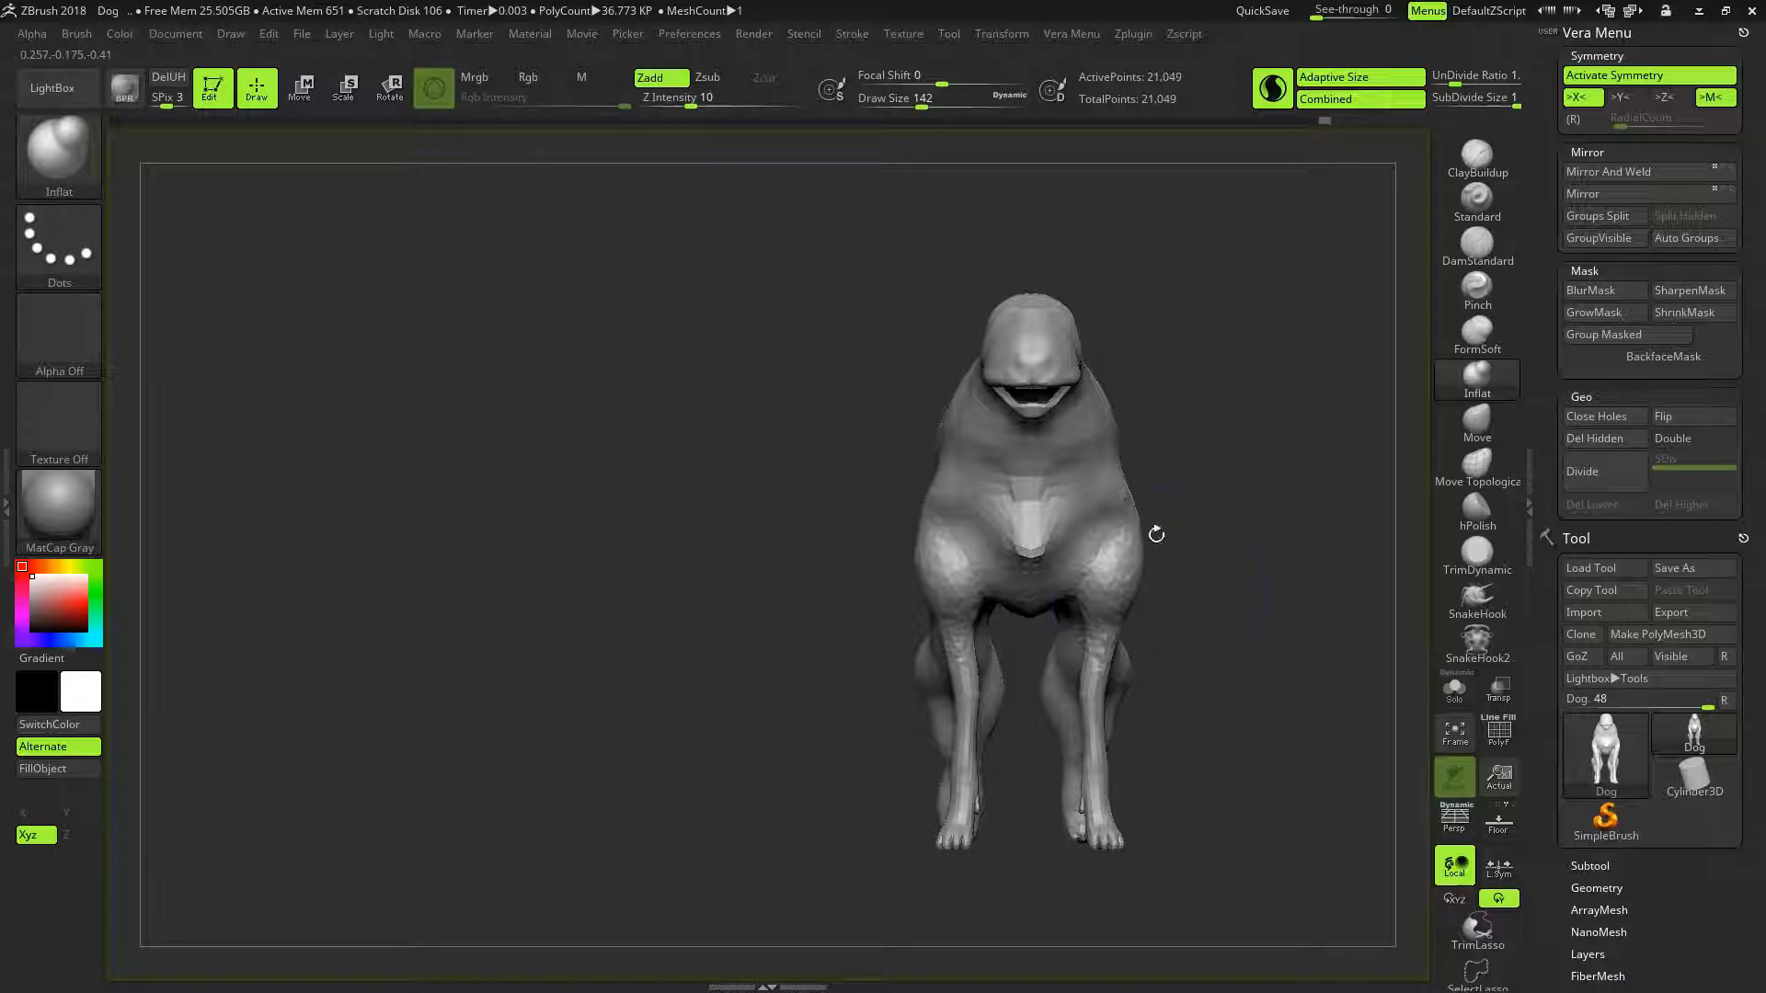
Spread the front legs wide into an arm-like stance with the Move Topological brush, enlarging the draw size to 310
{"action": "left_click", "coordinate": [1469, 466]}
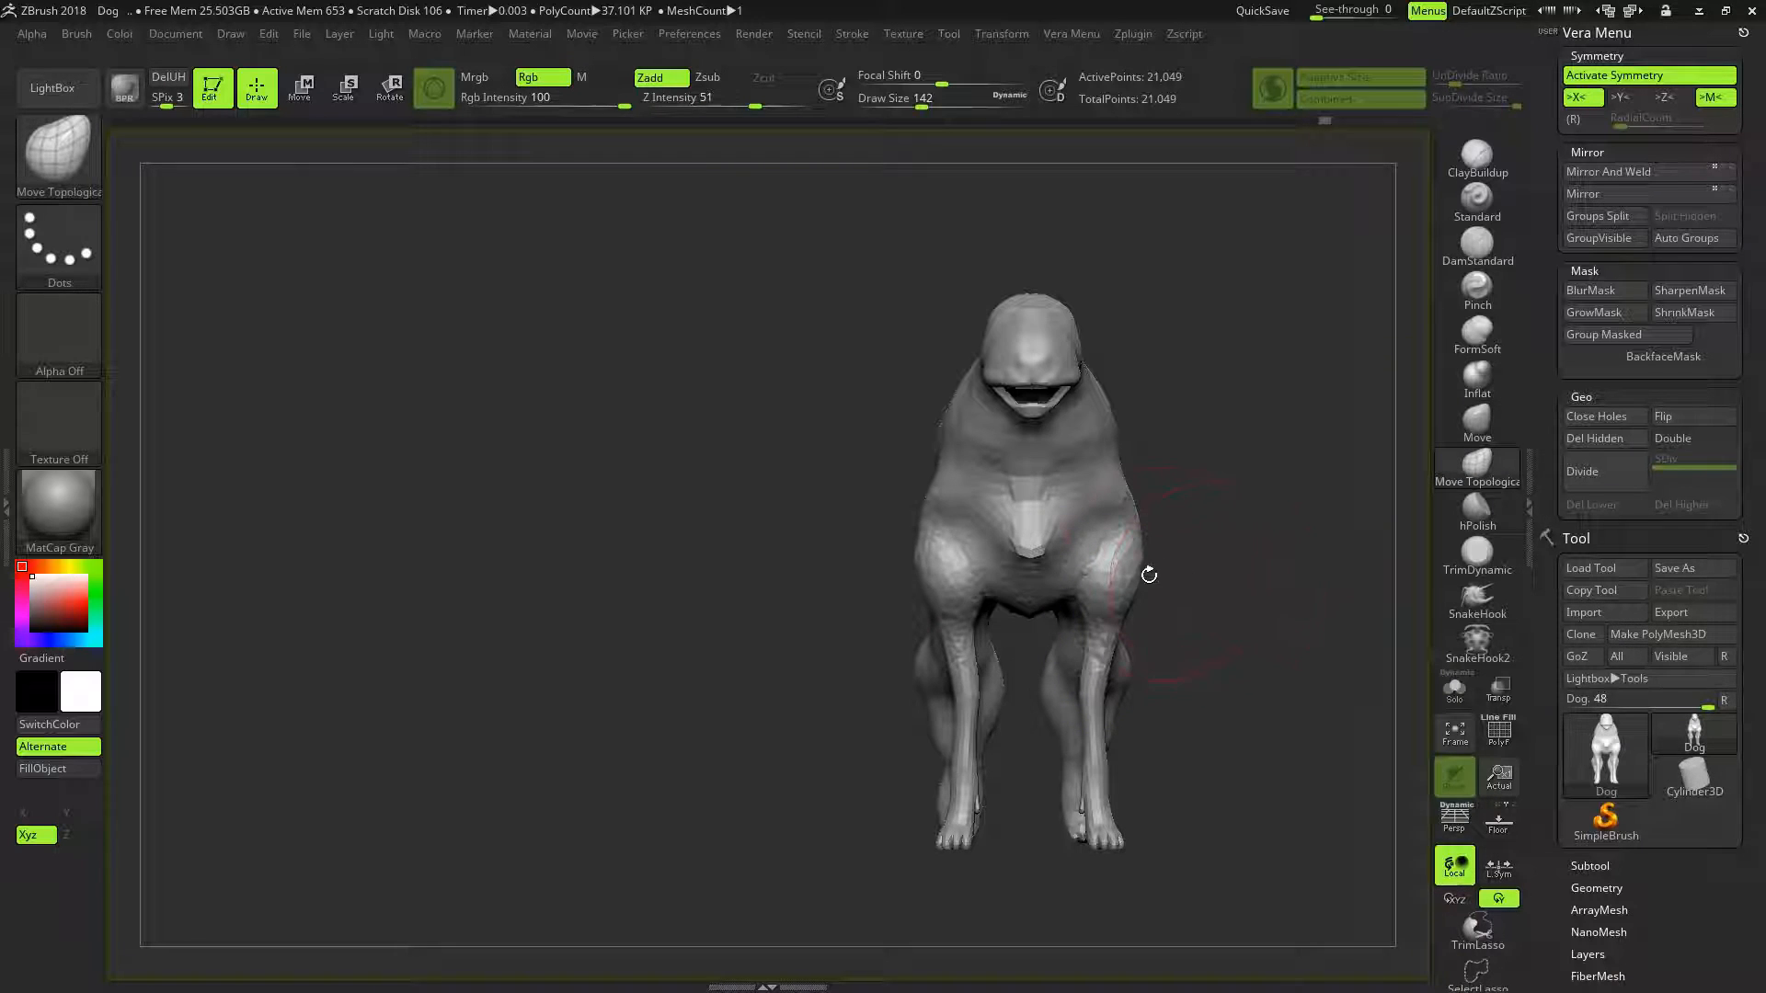
{"action": "left_click_drag", "start_coordinate": [1127, 590], "coordinate": [1161, 577]}
{"action": "left_click_drag", "start_coordinate": [1126, 650], "coordinate": [1170, 659]}
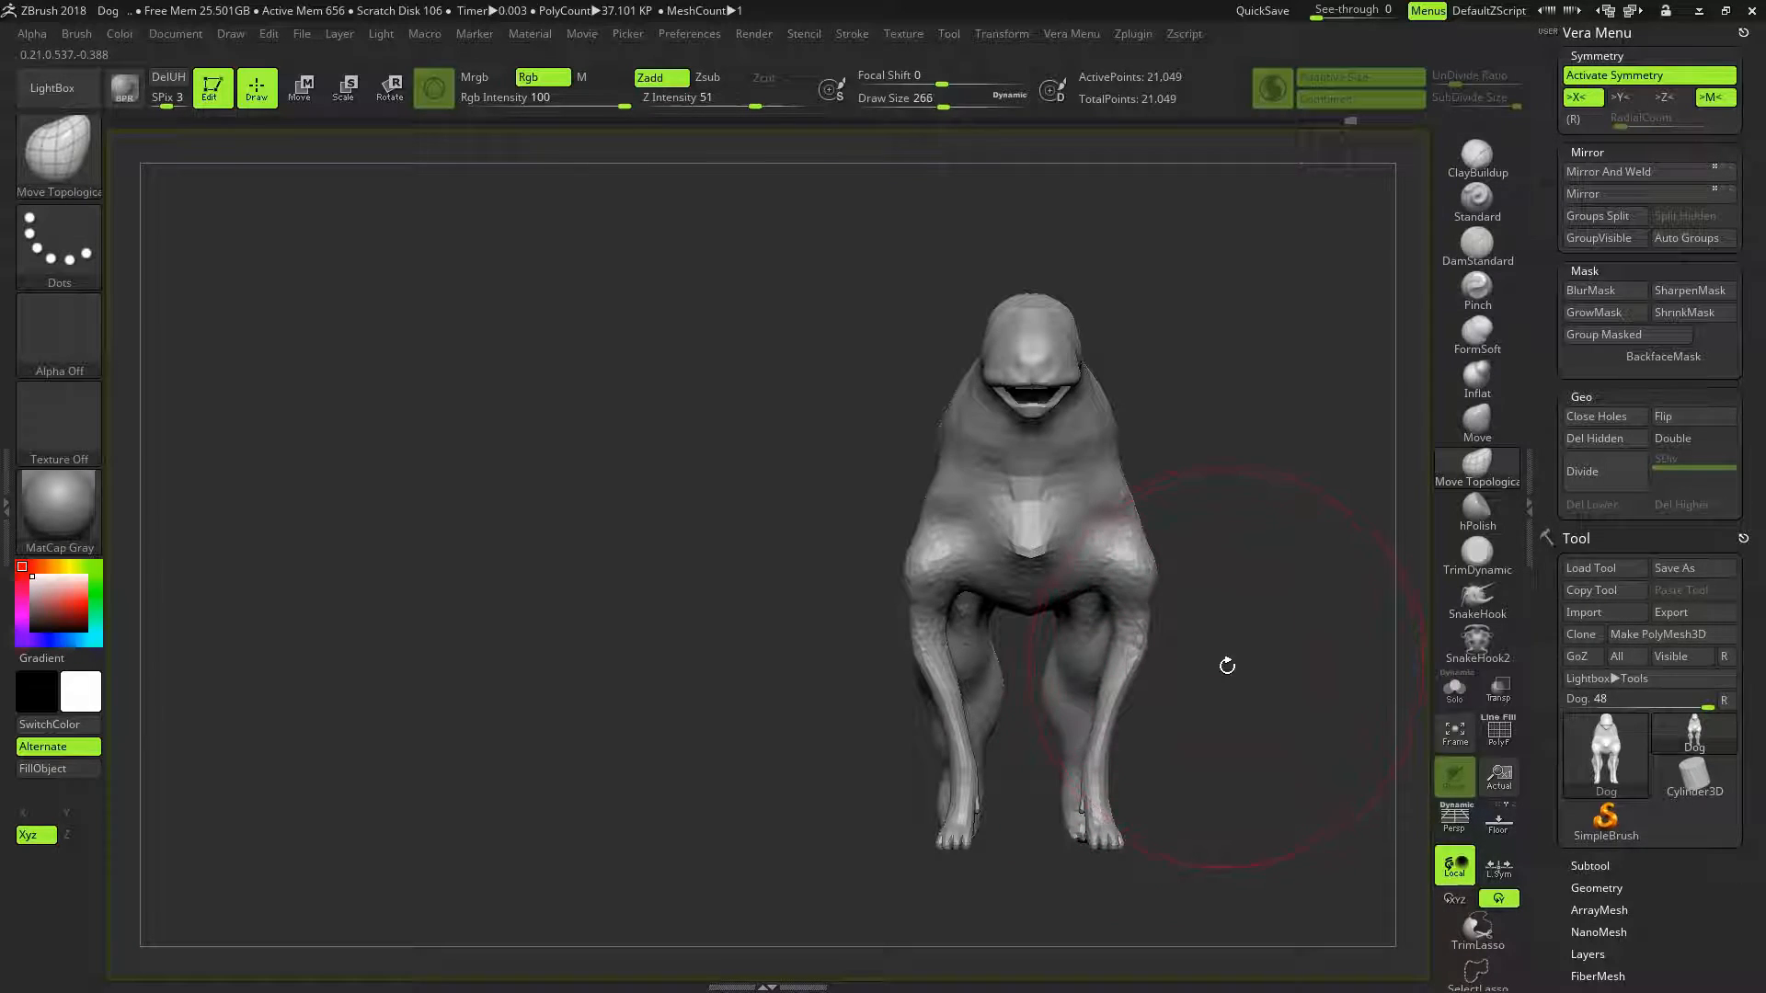
{"action": "mouse_move", "coordinate": [1227, 670]}
{"action": "left_mouse_down"}
{"action": "mouse_move", "coordinate": [1236, 727]}
{"action": "mouse_move", "coordinate": [1402, 747]}
{"action": "left_mouse_up"}
{"action": "mouse_move", "coordinate": [1200, 743]}
{"action": "left_mouse_down"}
{"action": "mouse_move", "coordinate": [1171, 769]}
{"action": "mouse_move", "coordinate": [1243, 809]}
{"action": "mouse_move", "coordinate": [1306, 809]}
{"action": "left_mouse_up"}
{"action": "mouse_move", "coordinate": [1352, 746]}
{"action": "left_mouse_down"}
{"action": "mouse_move", "coordinate": [1314, 810]}
{"action": "mouse_move", "coordinate": [1309, 763]}
{"action": "left_mouse_up"}
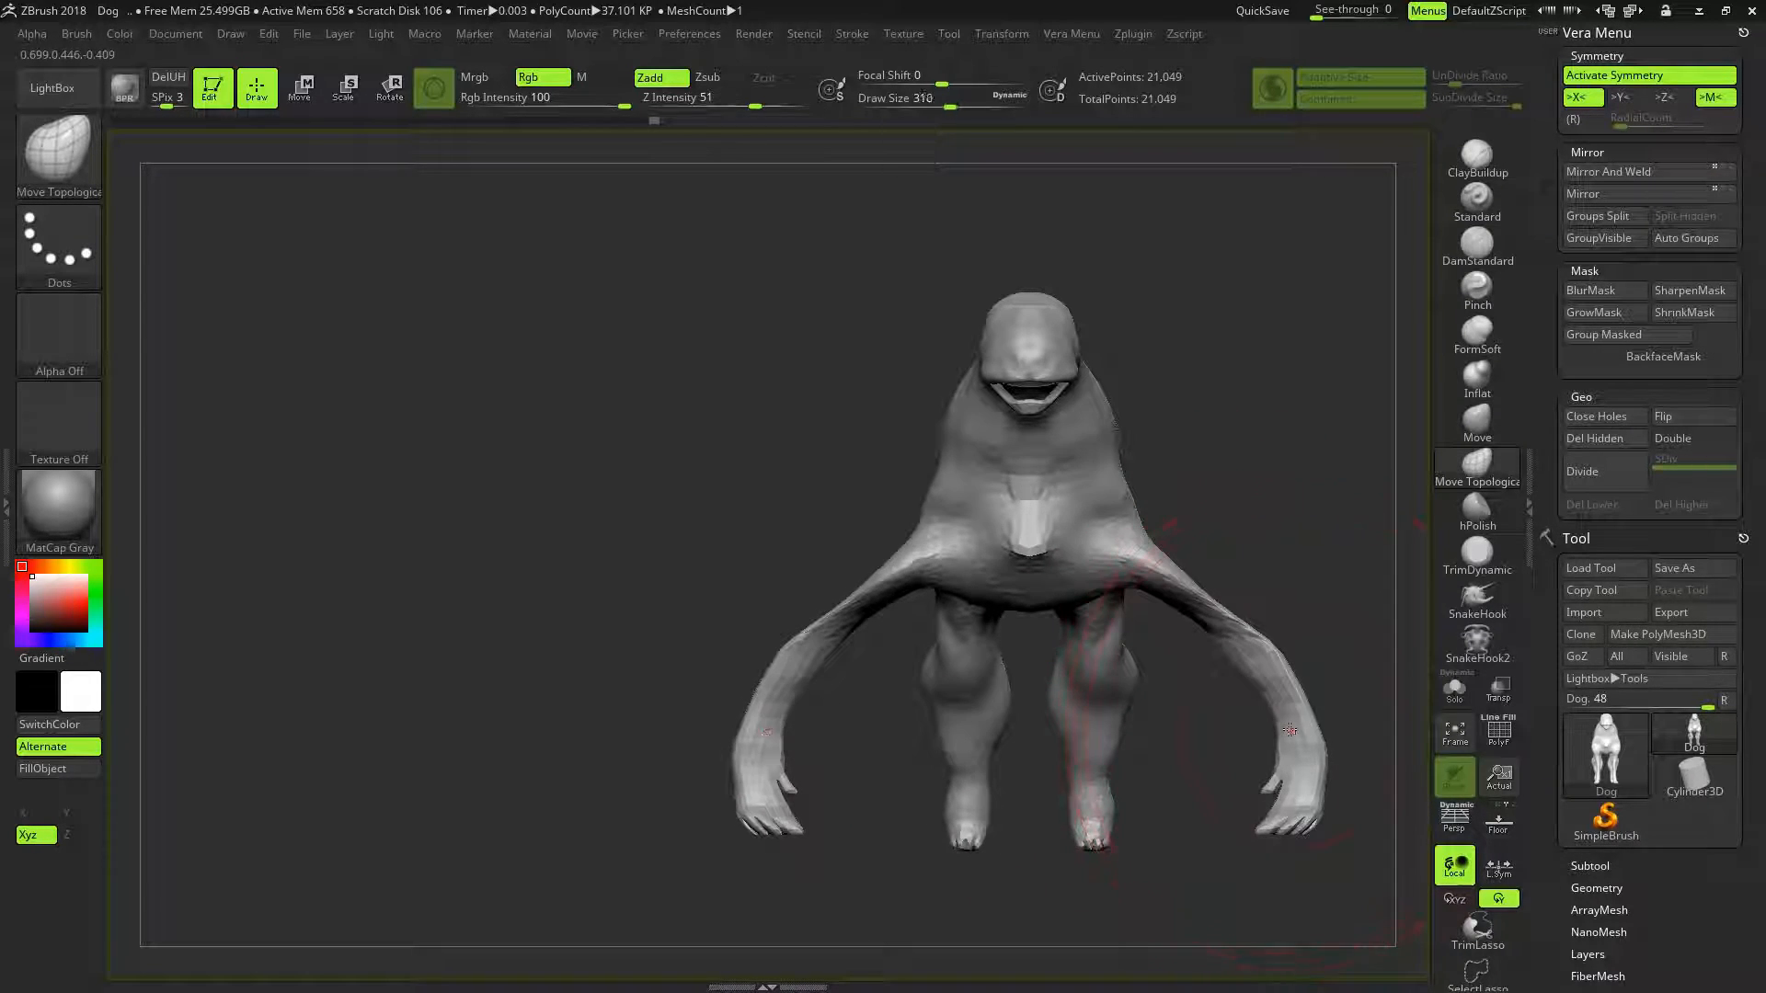
Reduce the Move Topological draw size to 142 and reshape the elbows and forearms of the spread front legs
{"action": "key", "text": "bracketleft"}
{"action": "key", "text": "bracketleft"}
{"action": "key", "text": "bracketleft"}
{"action": "key", "text": "bracketleft"}
{"action": "left_click_drag", "start_coordinate": [1300, 743], "coordinate": [1249, 752]}
{"action": "mouse_move", "coordinate": [1260, 666]}
{"action": "left_mouse_down"}
{"action": "mouse_move", "coordinate": [1184, 670]}
{"action": "mouse_move", "coordinate": [1162, 630]}
{"action": "left_mouse_up"}
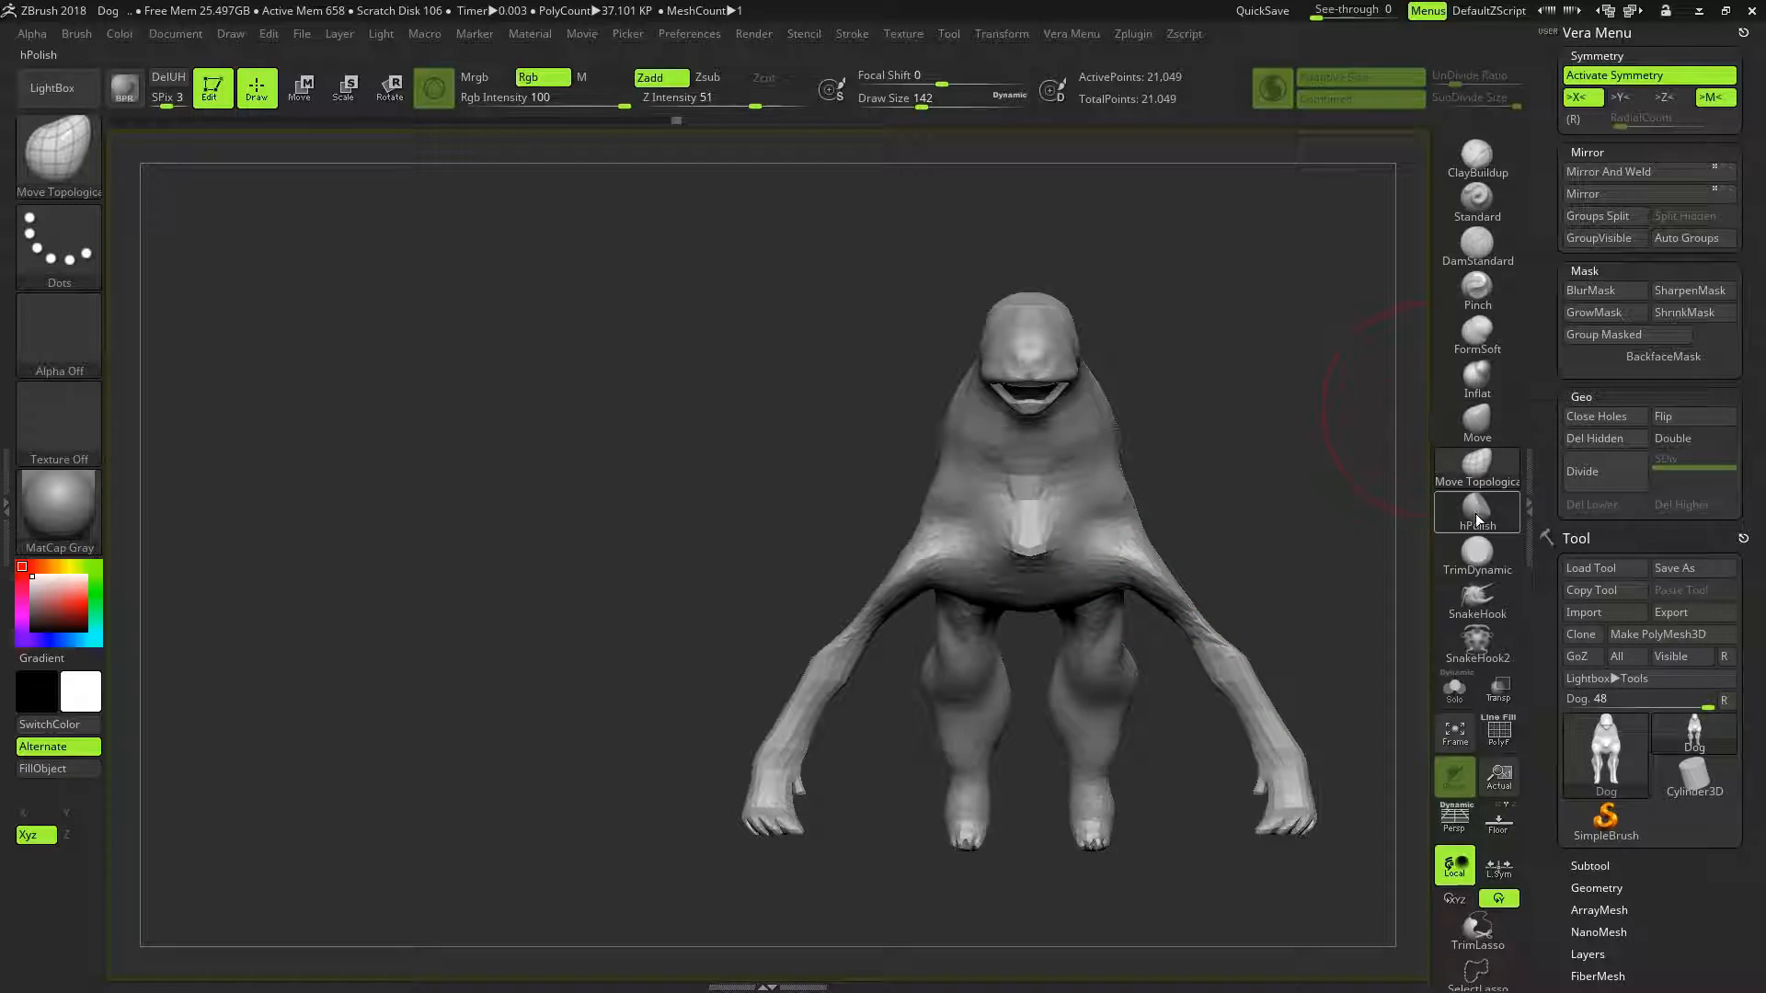
Thicken the upper arms and shoulders with the Inflat brush at draw size 142
{"action": "left_click", "coordinate": [1485, 384]}
{"action": "mouse_move", "coordinate": [1226, 597]}
{"action": "left_mouse_down"}
{"action": "mouse_move", "coordinate": [1221, 649]}
{"action": "mouse_move", "coordinate": [1200, 627]}
{"action": "mouse_move", "coordinate": [1223, 653]}
{"action": "mouse_move", "coordinate": [1206, 651]}
{"action": "left_mouse_up"}
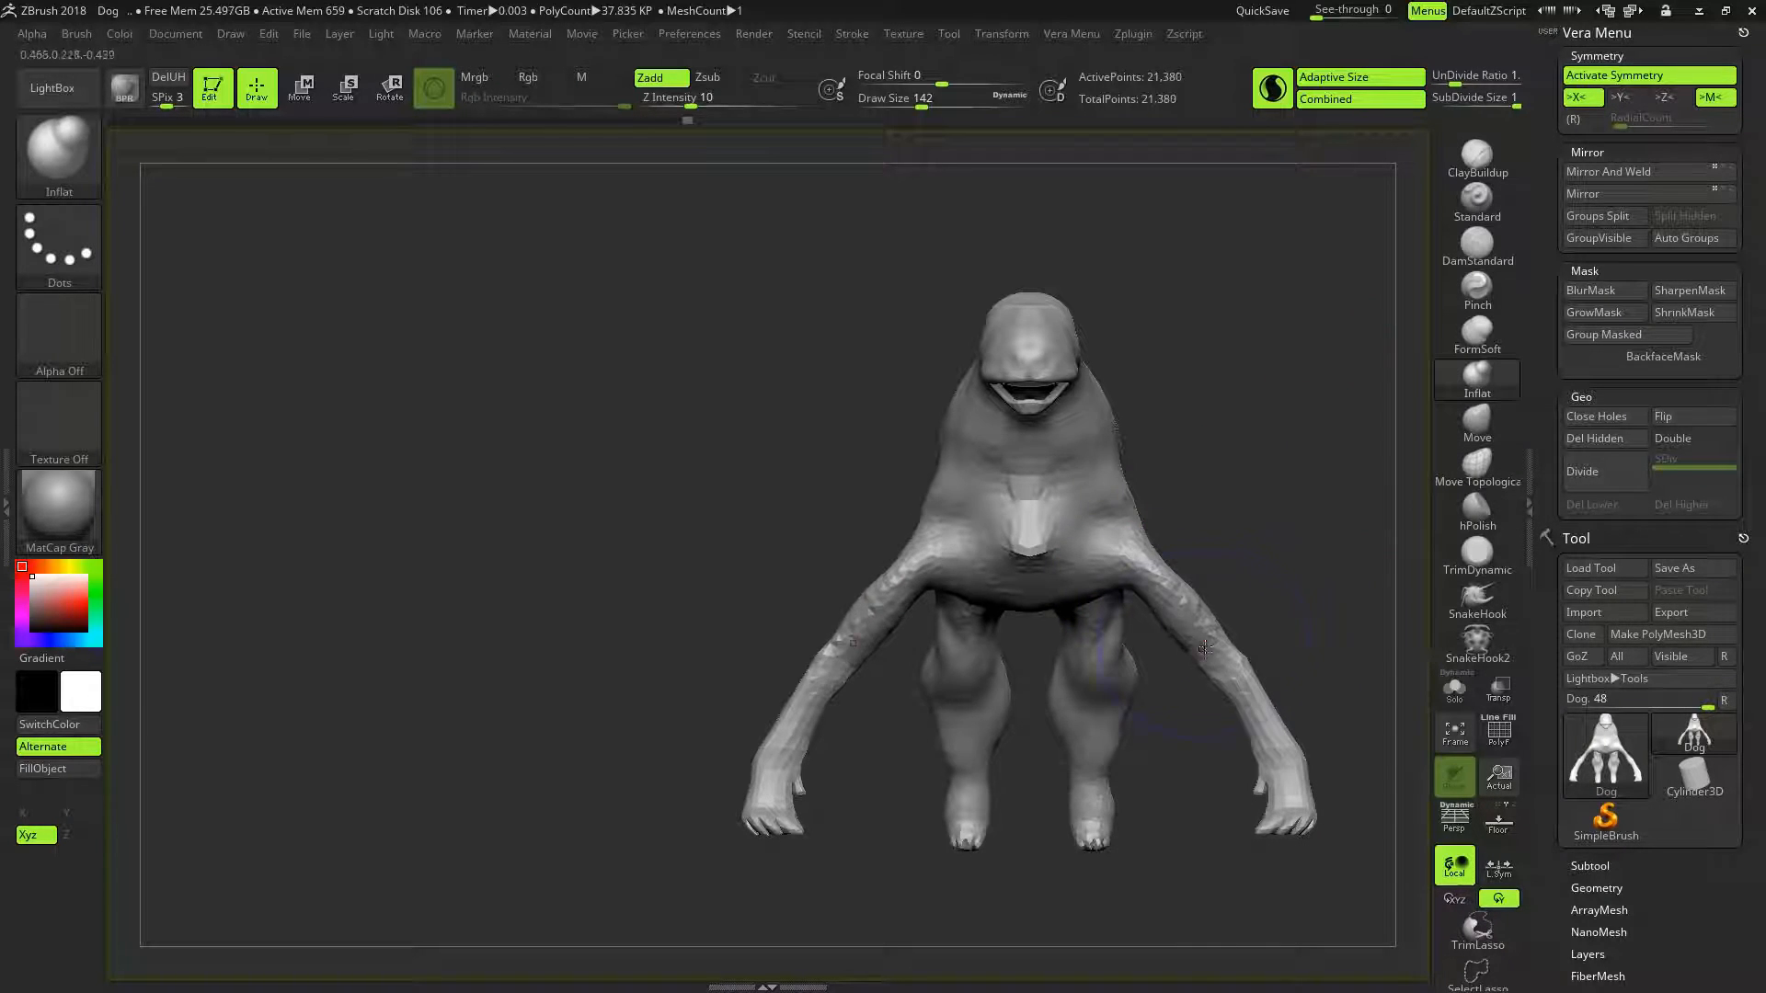
{"action": "mouse_move", "coordinate": [1157, 559]}
{"action": "left_mouse_down"}
{"action": "mouse_move", "coordinate": [1150, 543]}
{"action": "mouse_move", "coordinate": [1140, 598]}
{"action": "left_mouse_up"}
{"action": "mouse_move", "coordinate": [1295, 520]}
{"action": "left_mouse_down"}
{"action": "mouse_move", "coordinate": [1127, 522]}
{"action": "mouse_move", "coordinate": [1182, 521]}
{"action": "mouse_move", "coordinate": [1155, 504]}
{"action": "mouse_move", "coordinate": [1194, 549]}
{"action": "left_mouse_up"}
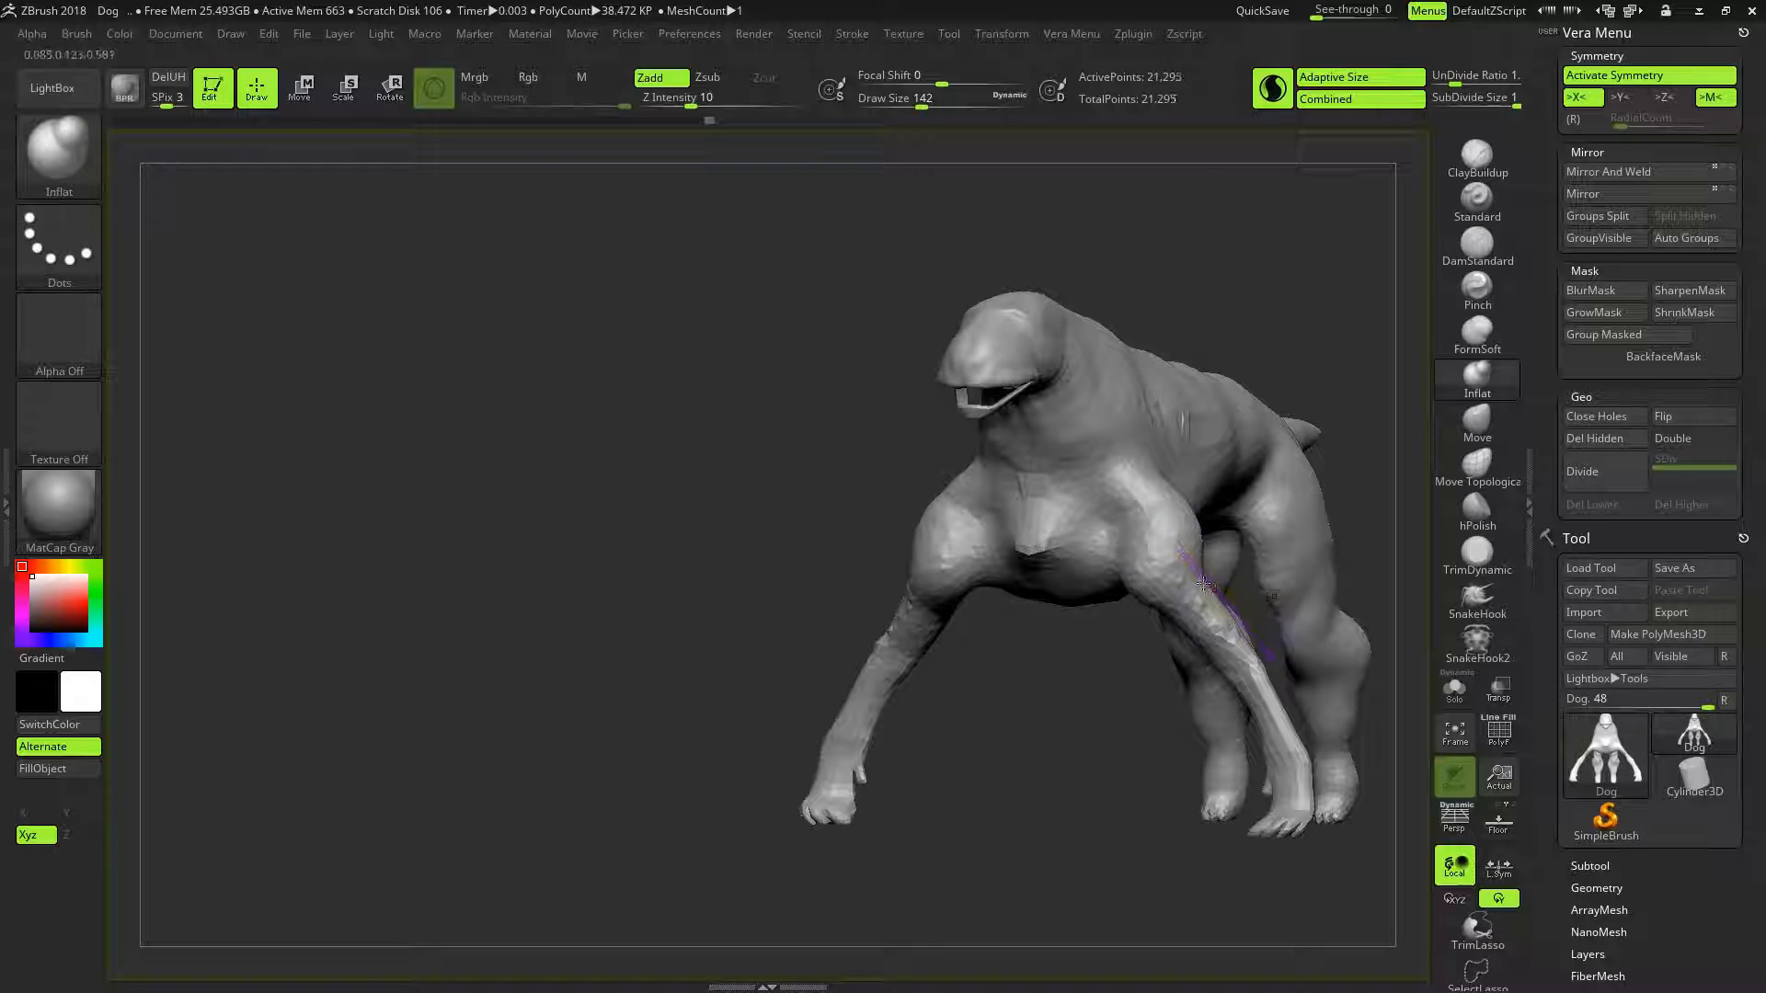
{"action": "left_click_drag", "start_coordinate": [1306, 575], "coordinate": [1335, 540]}
Inflate the chest and forearms from the side and smooth the shoulder area into the body
{"action": "left_click_drag", "start_coordinate": [962, 645], "coordinate": [1019, 824], "text": "shift"}
{"action": "mouse_move", "coordinate": [983, 689]}
{"action": "left_mouse_down", "text": "shift"}
{"action": "mouse_move", "coordinate": [951, 644]}
{"action": "mouse_move", "coordinate": [901, 647]}
{"action": "mouse_move", "coordinate": [935, 657]}
{"action": "left_mouse_up", "text": "shift"}
{"action": "mouse_move", "coordinate": [1107, 686]}
{"action": "left_mouse_down"}
{"action": "mouse_move", "coordinate": [990, 678]}
{"action": "mouse_move", "coordinate": [1007, 736]}
{"action": "mouse_move", "coordinate": [994, 685]}
{"action": "mouse_move", "coordinate": [998, 713]}
{"action": "left_mouse_up"}
{"action": "mouse_move", "coordinate": [1088, 760]}
{"action": "left_mouse_down"}
{"action": "mouse_move", "coordinate": [1162, 723]}
{"action": "mouse_move", "coordinate": [1076, 717]}
{"action": "left_mouse_up"}
{"action": "mouse_move", "coordinate": [938, 626]}
{"action": "left_mouse_down"}
{"action": "mouse_move", "coordinate": [948, 570]}
{"action": "mouse_move", "coordinate": [928, 588]}
{"action": "left_mouse_up"}
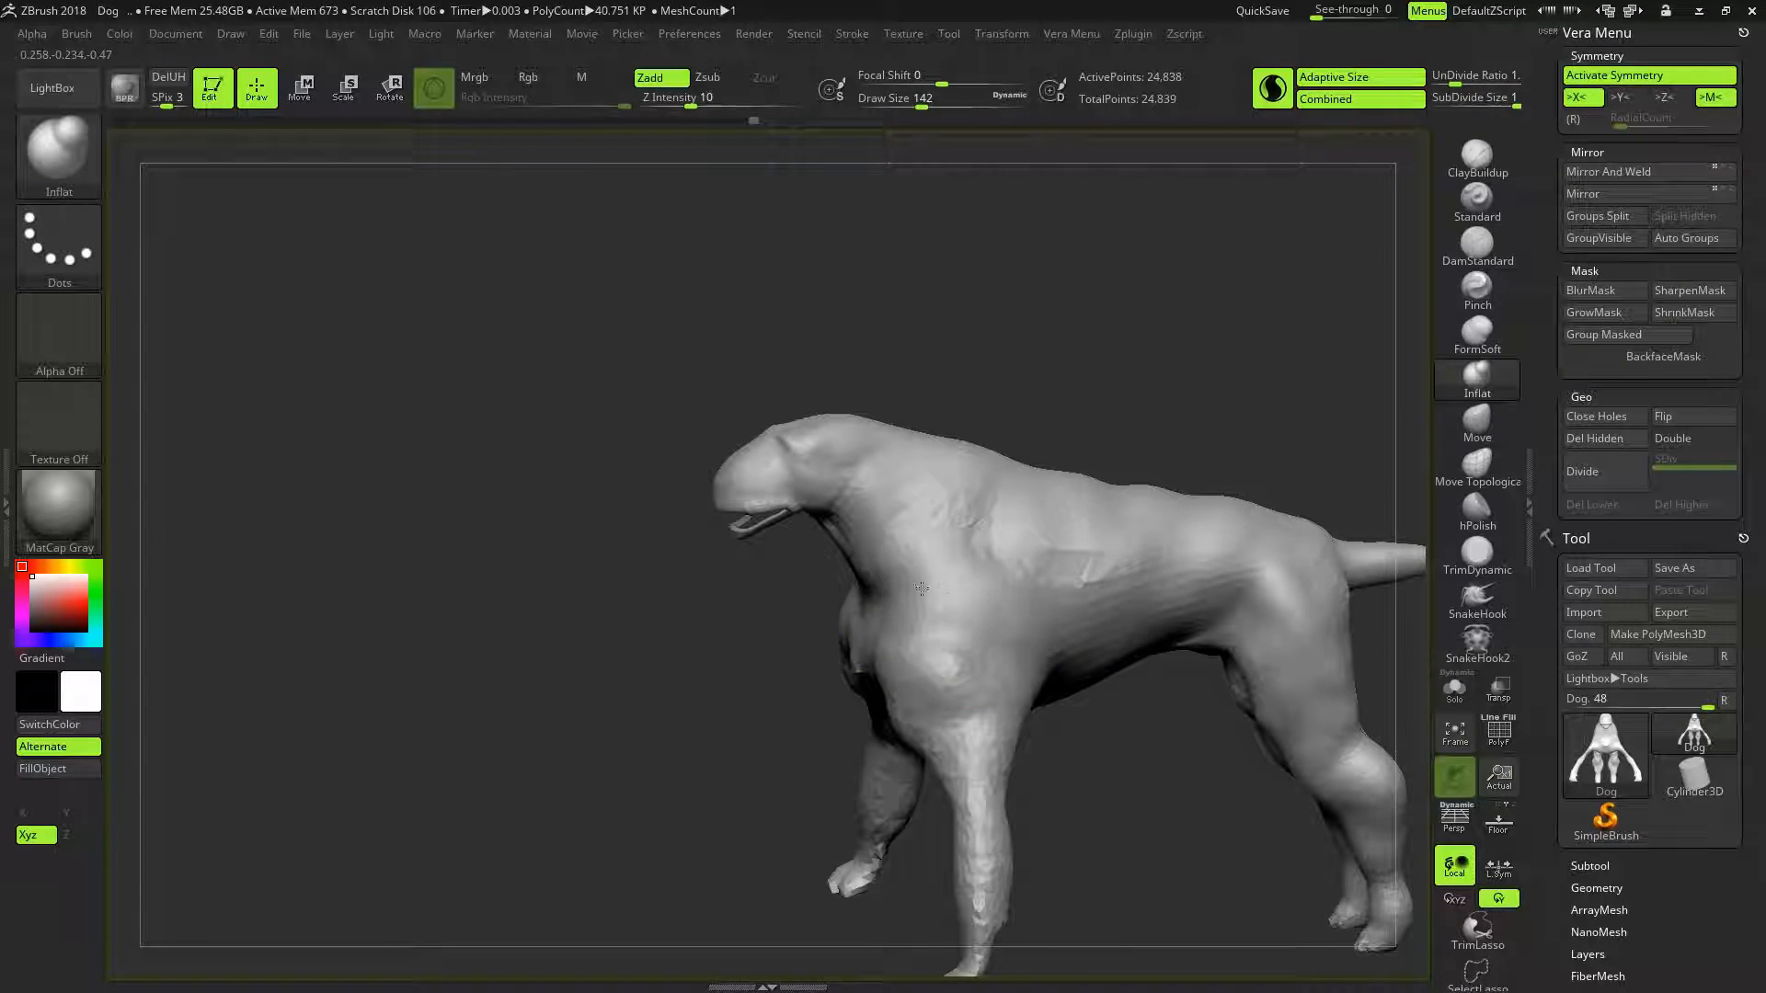
{"action": "left_click_drag", "start_coordinate": [1050, 616], "coordinate": [1058, 666], "text": "shift"}
{"action": "left_click_drag", "start_coordinate": [1110, 771], "coordinate": [1152, 681]}
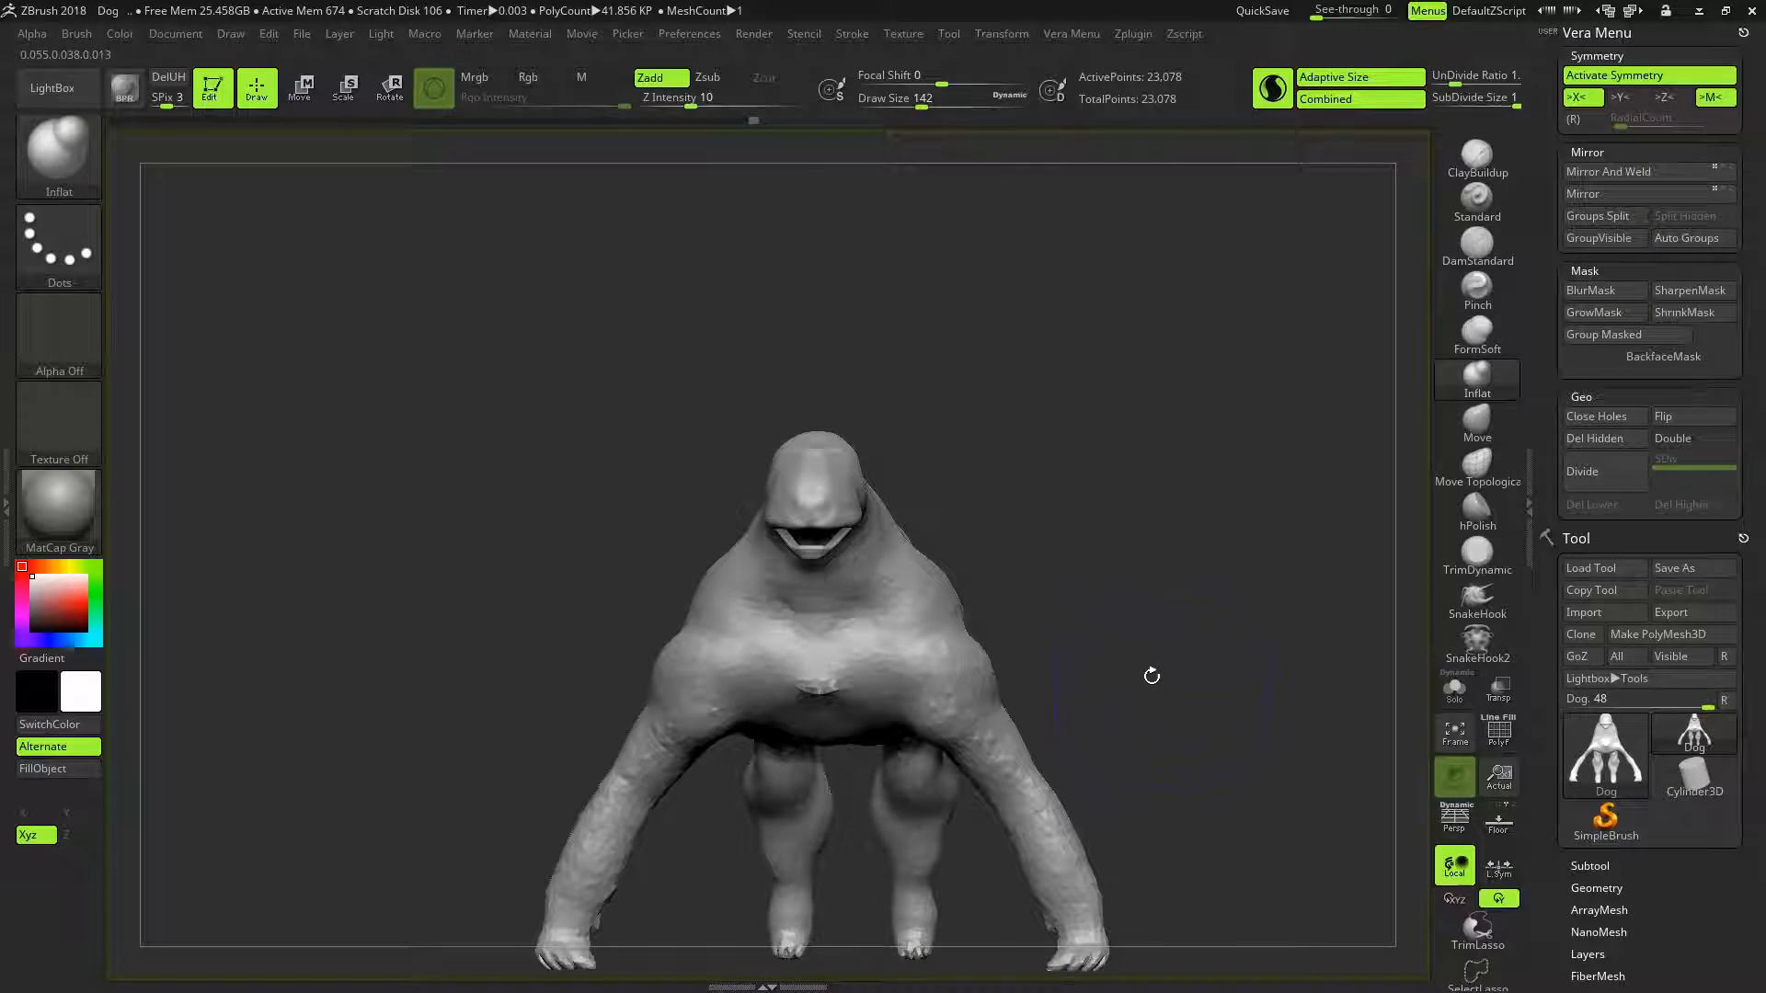
Inflate the arms from shoulder to wrist to give them heavy, massive forearms
{"action": "mouse_move", "coordinate": [993, 683]}
{"action": "left_mouse_down"}
{"action": "mouse_move", "coordinate": [1041, 749]}
{"action": "mouse_move", "coordinate": [1068, 837]}
{"action": "left_mouse_up"}
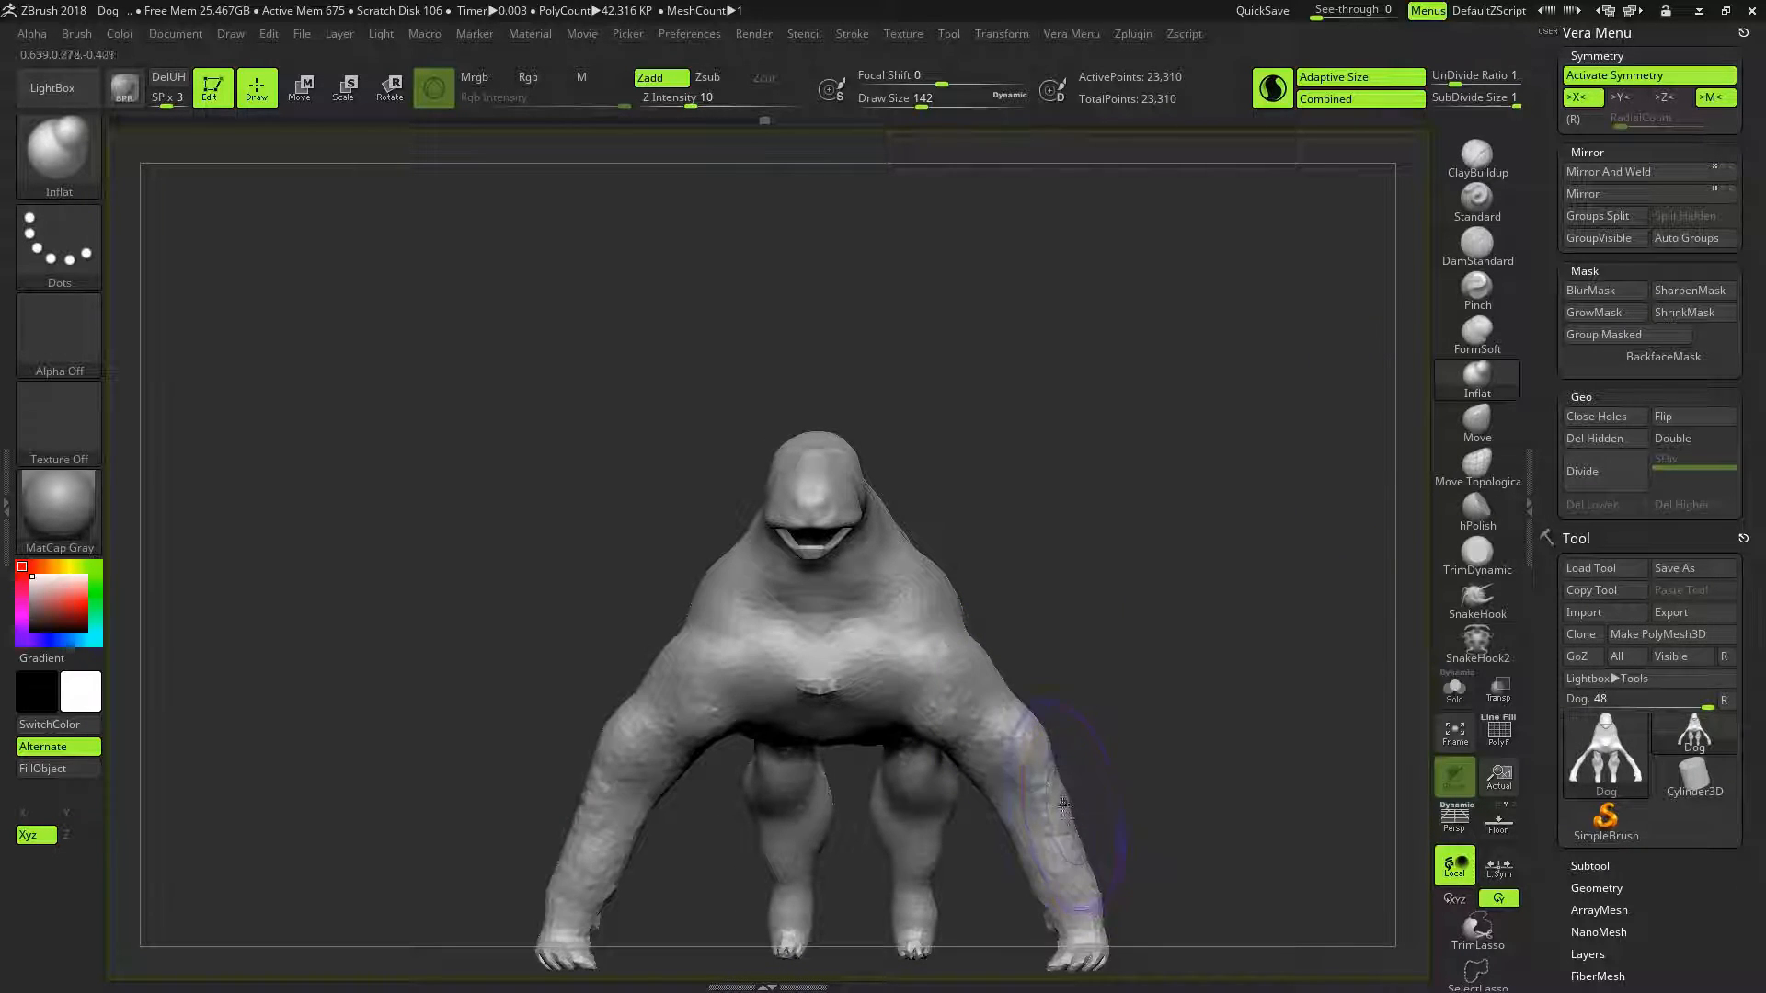
{"action": "left_click_drag", "start_coordinate": [965, 712], "coordinate": [1018, 805]}
{"action": "mouse_move", "coordinate": [1226, 764]}
{"action": "left_mouse_down"}
{"action": "mouse_move", "coordinate": [1107, 769]}
{"action": "mouse_move", "coordinate": [1044, 841]}
{"action": "mouse_move", "coordinate": [1055, 864]}
{"action": "mouse_move", "coordinate": [1032, 931]}
{"action": "left_mouse_up"}
{"action": "mouse_move", "coordinate": [1124, 817]}
{"action": "left_mouse_down"}
{"action": "mouse_move", "coordinate": [1198, 749]}
{"action": "mouse_move", "coordinate": [1178, 659]}
{"action": "left_mouse_up"}
Reshape the shoulders, upper arms and wrists from the front with the Move brush at draw size 142
{"action": "left_click", "coordinate": [1477, 421]}
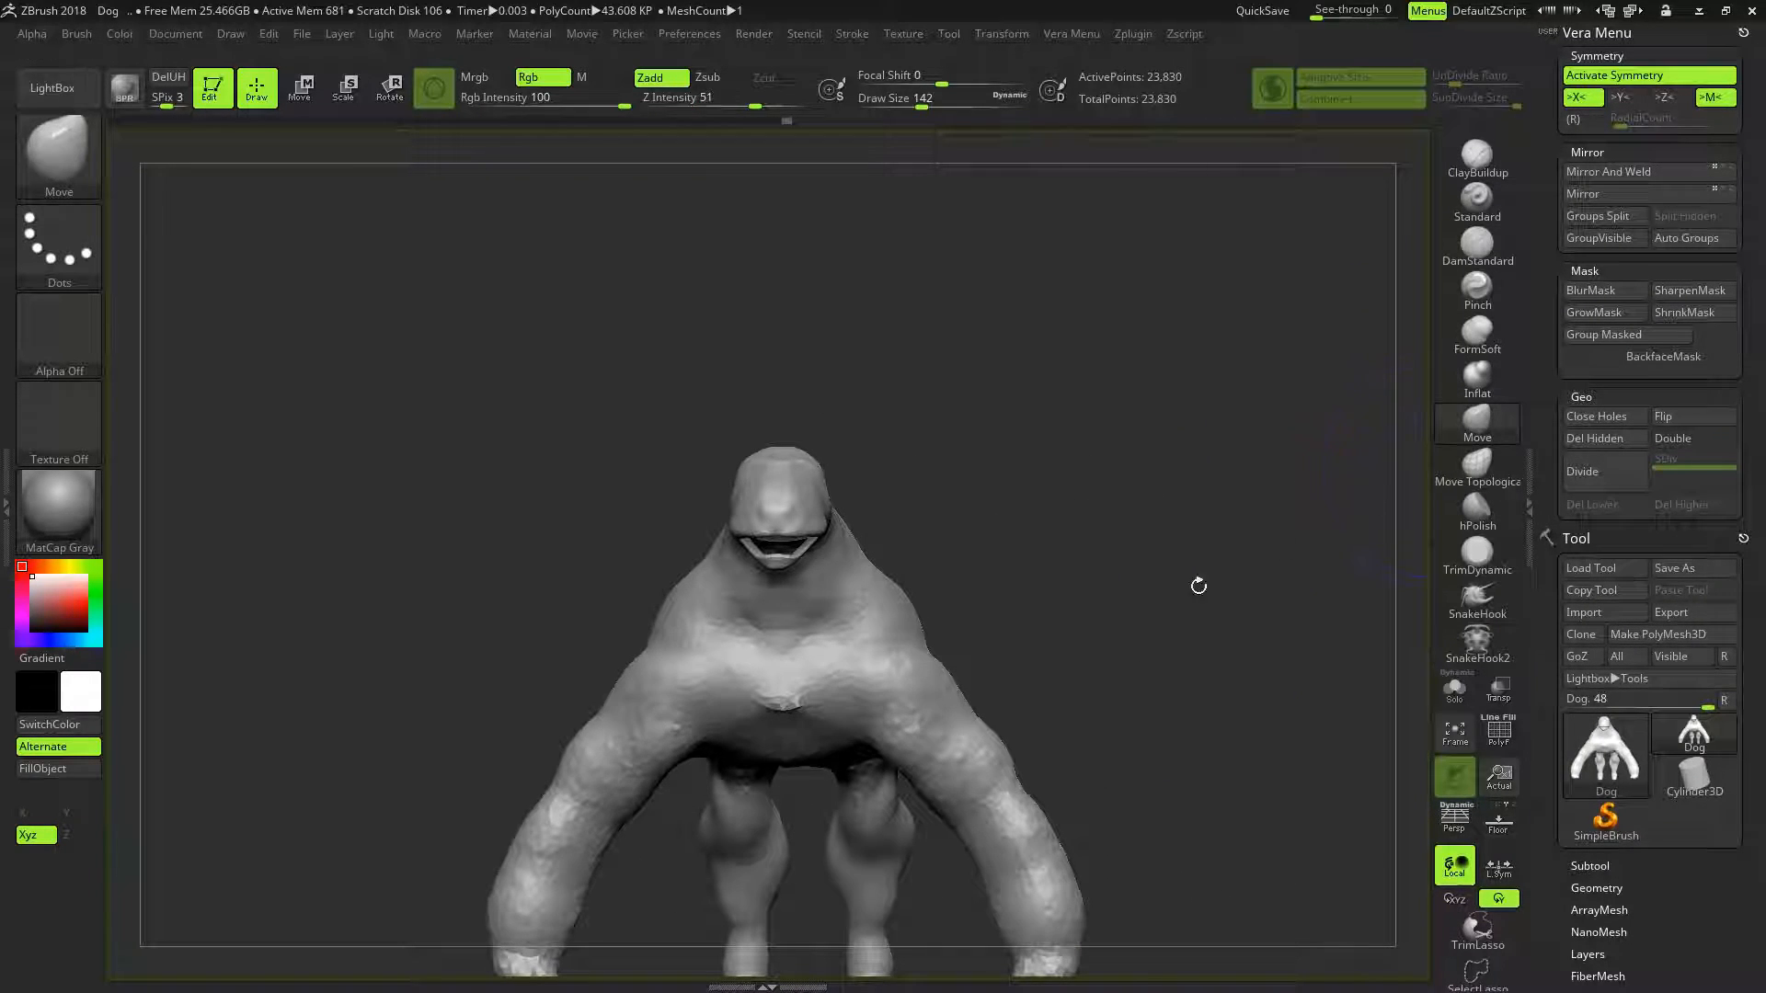
{"action": "left_click_drag", "start_coordinate": [1119, 548], "coordinate": [1004, 503]}
{"action": "right_click", "coordinate": [1091, 696]}
{"action": "mouse_move", "coordinate": [1053, 580]}
{"action": "left_mouse_down", "text": "alt"}
{"action": "mouse_move", "coordinate": [1086, 495]}
{"action": "mouse_move", "coordinate": [1074, 515]}
{"action": "left_mouse_up", "text": "alt"}
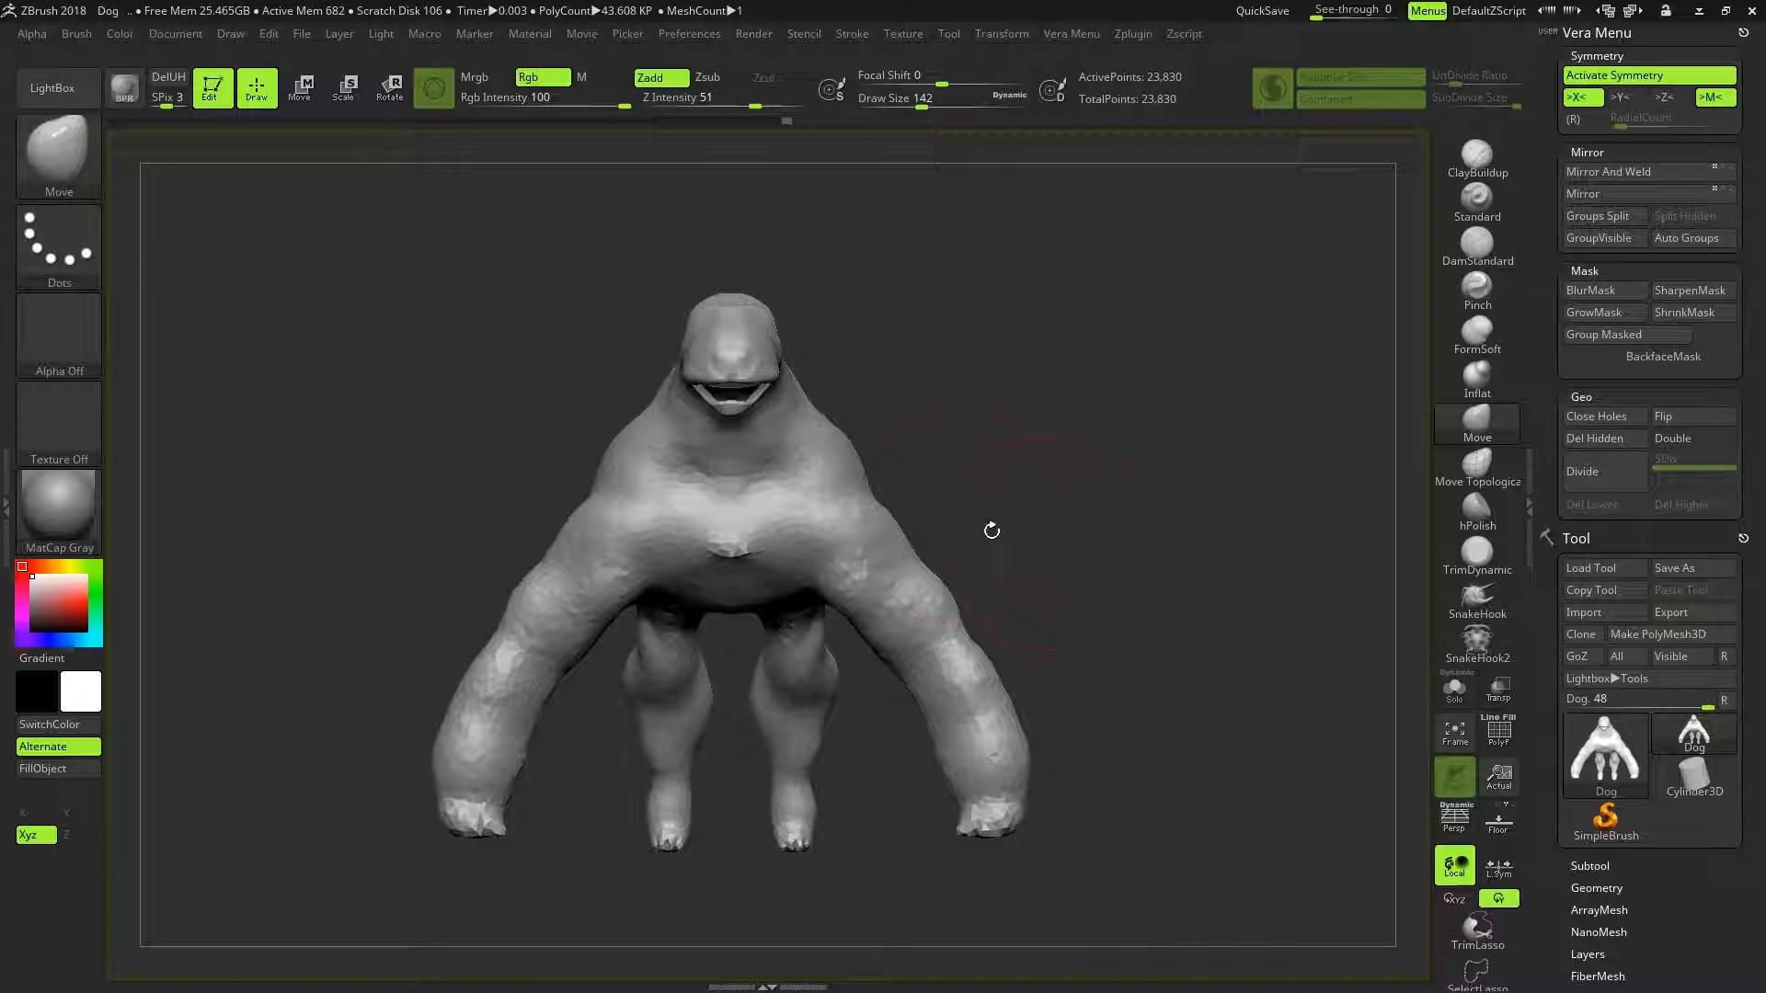
{"action": "left_click_drag", "start_coordinate": [875, 506], "coordinate": [914, 489]}
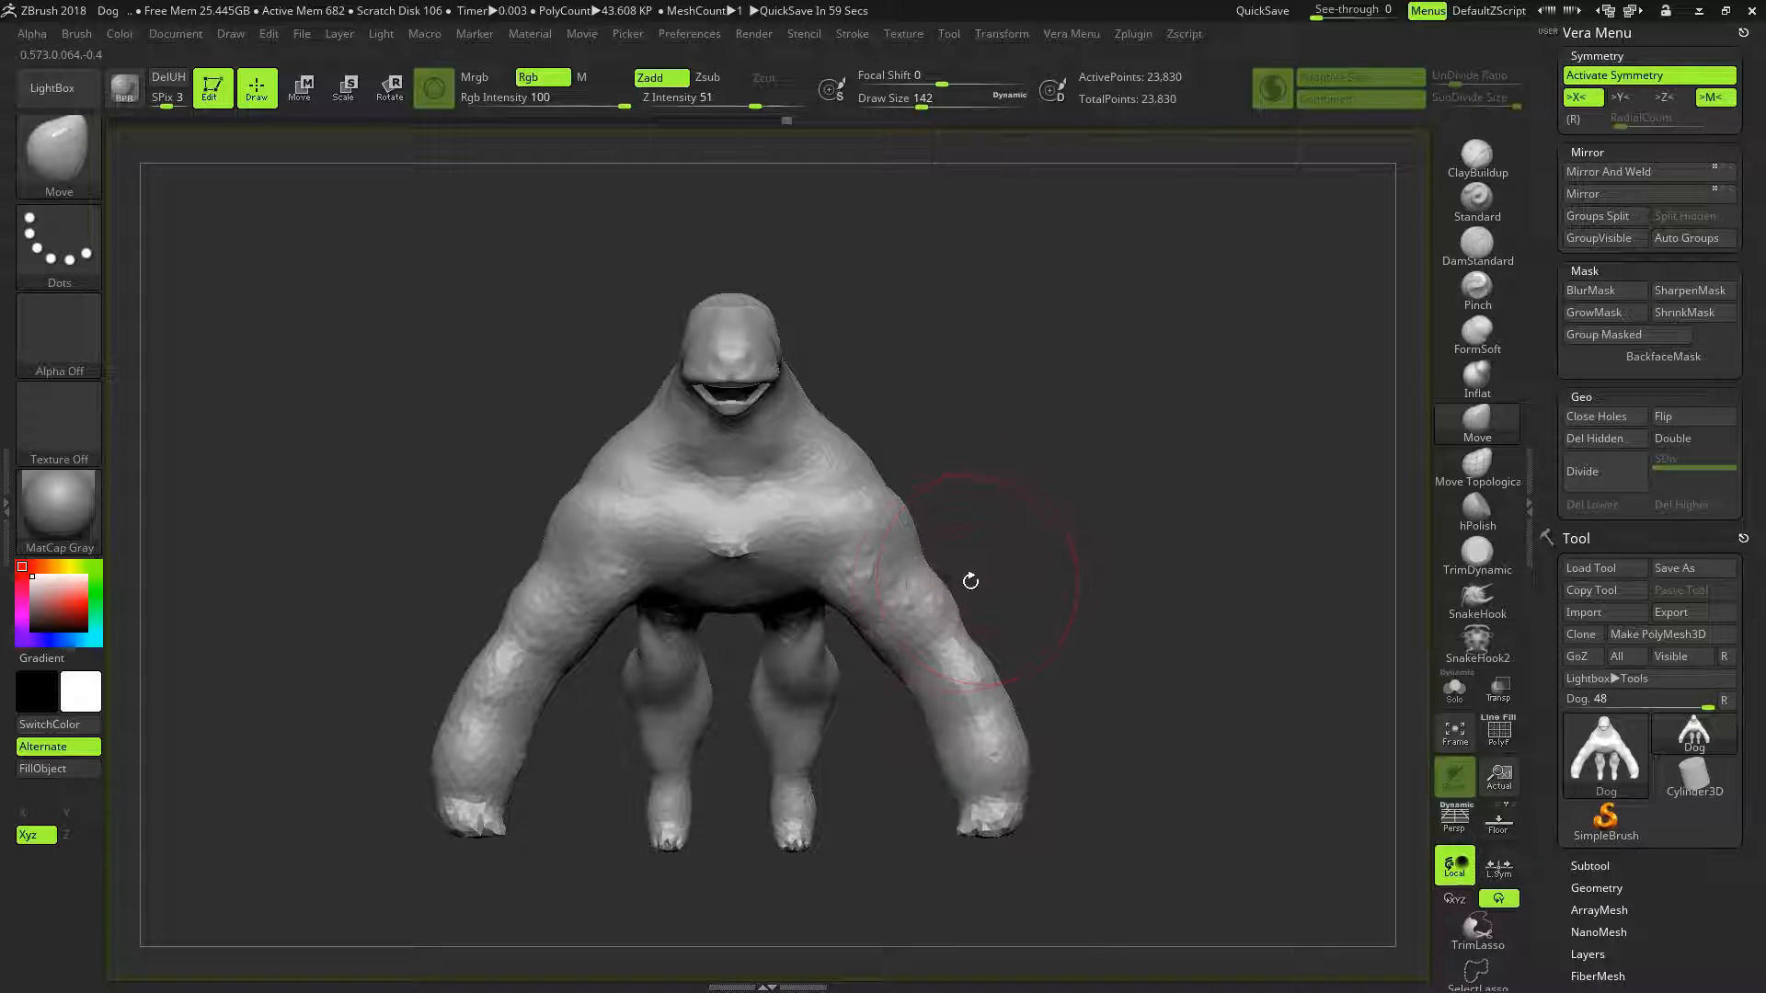
{"action": "mouse_move", "coordinate": [896, 491]}
{"action": "left_mouse_down"}
{"action": "mouse_move", "coordinate": [872, 513]}
{"action": "mouse_move", "coordinate": [943, 542]}
{"action": "left_mouse_up"}
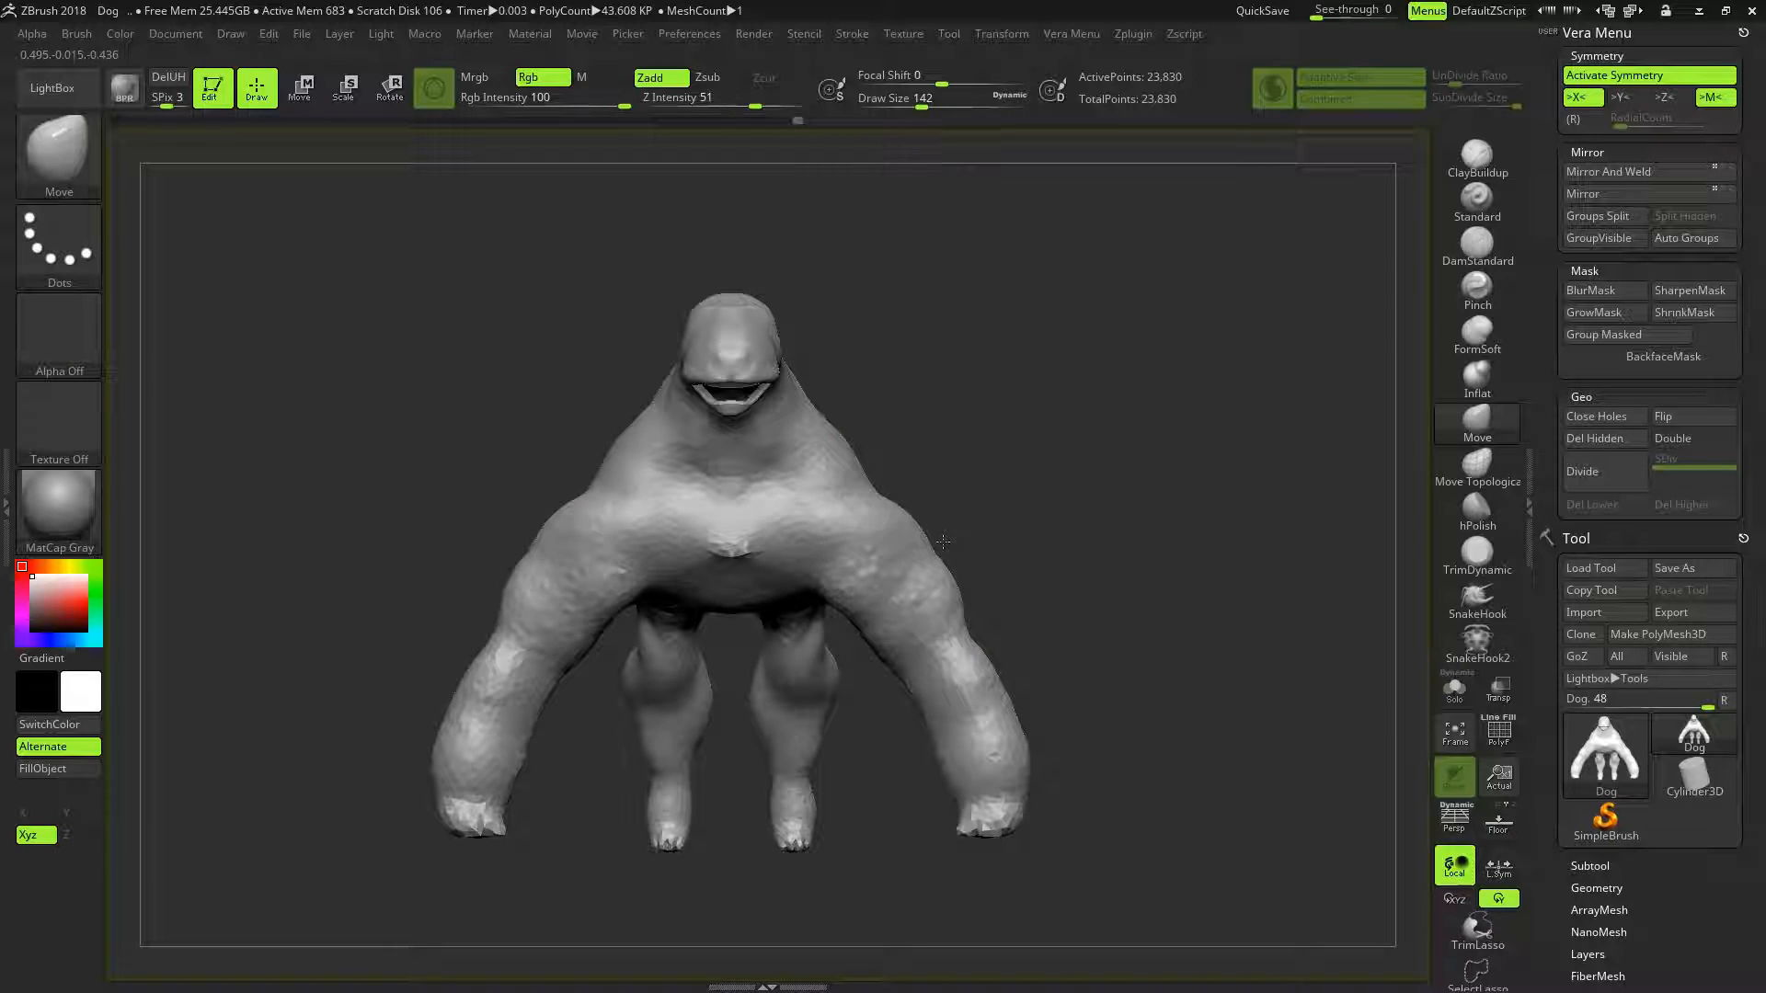
{"action": "key", "text": "ctrl+z"}
{"action": "mouse_move", "coordinate": [1065, 597]}
{"action": "left_mouse_down"}
{"action": "mouse_move", "coordinate": [1187, 603]}
{"action": "mouse_move", "coordinate": [1061, 603]}
{"action": "left_mouse_up"}
{"action": "mouse_move", "coordinate": [884, 625]}
{"action": "left_mouse_down"}
{"action": "mouse_move", "coordinate": [912, 646]}
{"action": "mouse_move", "coordinate": [920, 577]}
{"action": "left_mouse_up"}
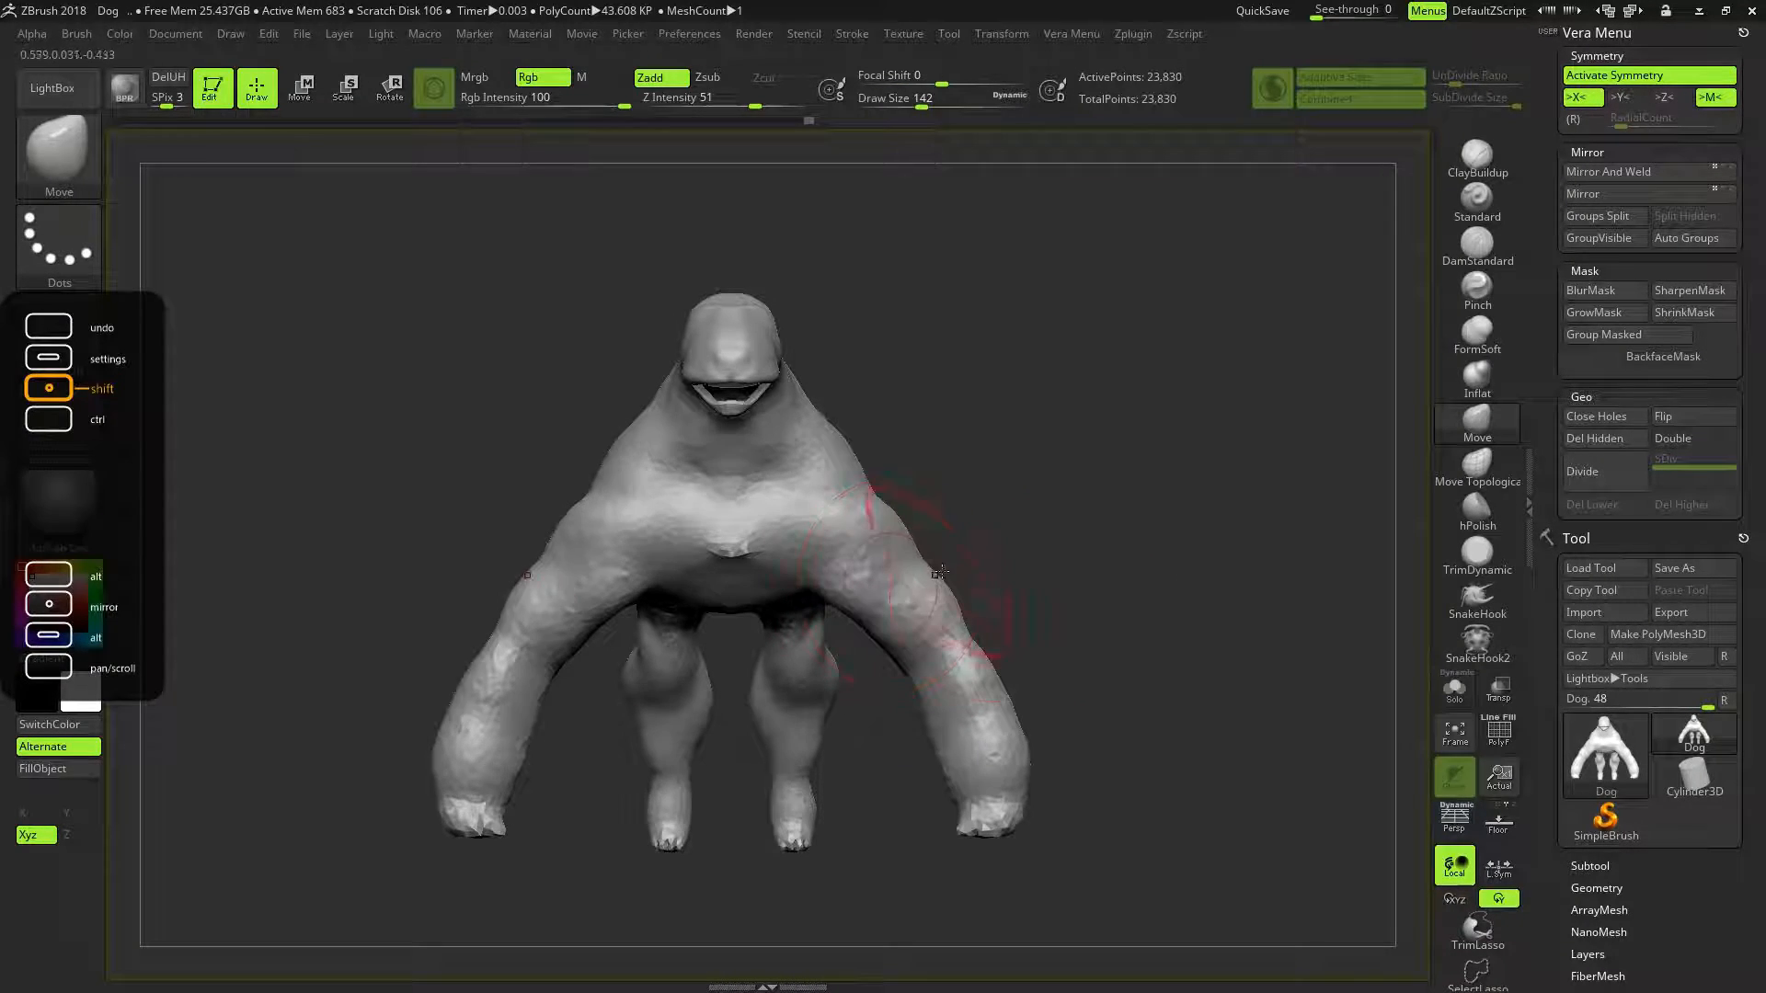
{"action": "left_click_drag", "start_coordinate": [963, 775], "coordinate": [1014, 761]}
Push the lower forearms forward from the side with the Move brush to refine their profile
{"action": "mouse_move", "coordinate": [1127, 712]}
{"action": "left_mouse_down"}
{"action": "mouse_move", "coordinate": [1016, 712]}
{"action": "mouse_move", "coordinate": [1076, 708]}
{"action": "mouse_move", "coordinate": [736, 763]}
{"action": "left_mouse_up"}
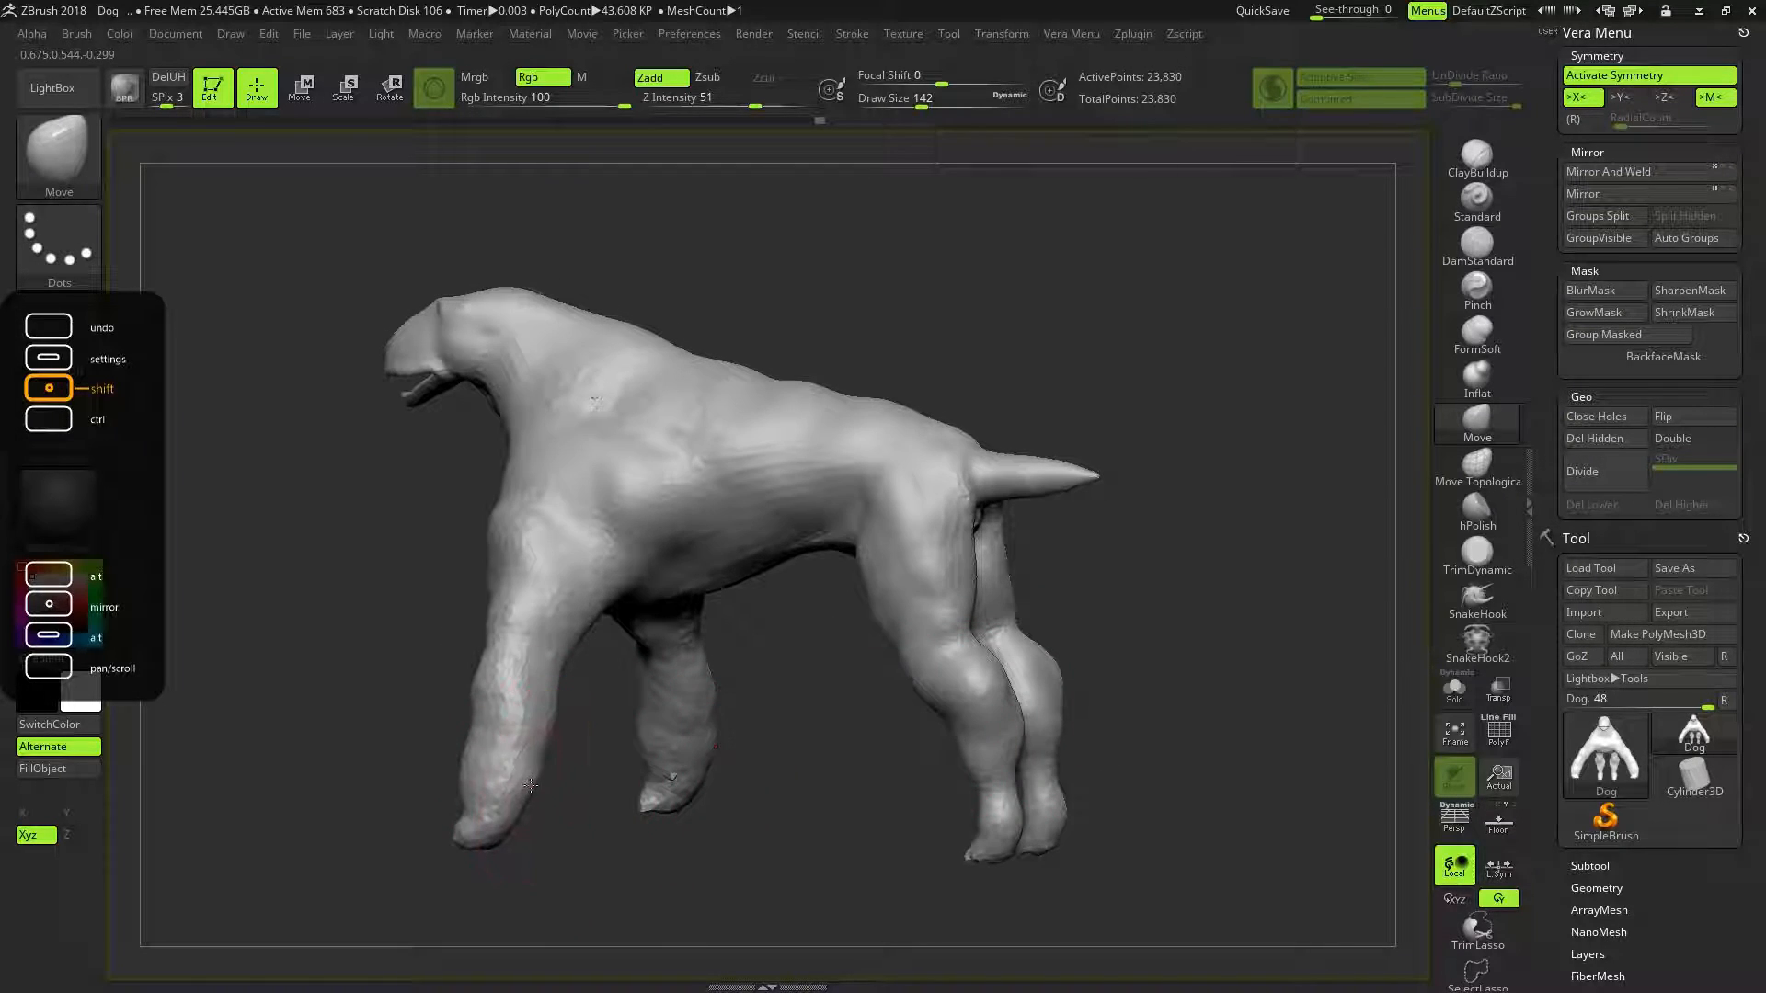
{"action": "left_click_drag", "start_coordinate": [531, 786], "coordinate": [495, 782]}
{"action": "left_click_drag", "start_coordinate": [545, 707], "coordinate": [488, 702]}
Smooth the surface across the shoulders, flanks and back
{"action": "left_click_drag", "start_coordinate": [714, 785], "coordinate": [875, 596]}
{"action": "left_click_drag", "start_coordinate": [776, 623], "coordinate": [999, 552], "text": "alt"}
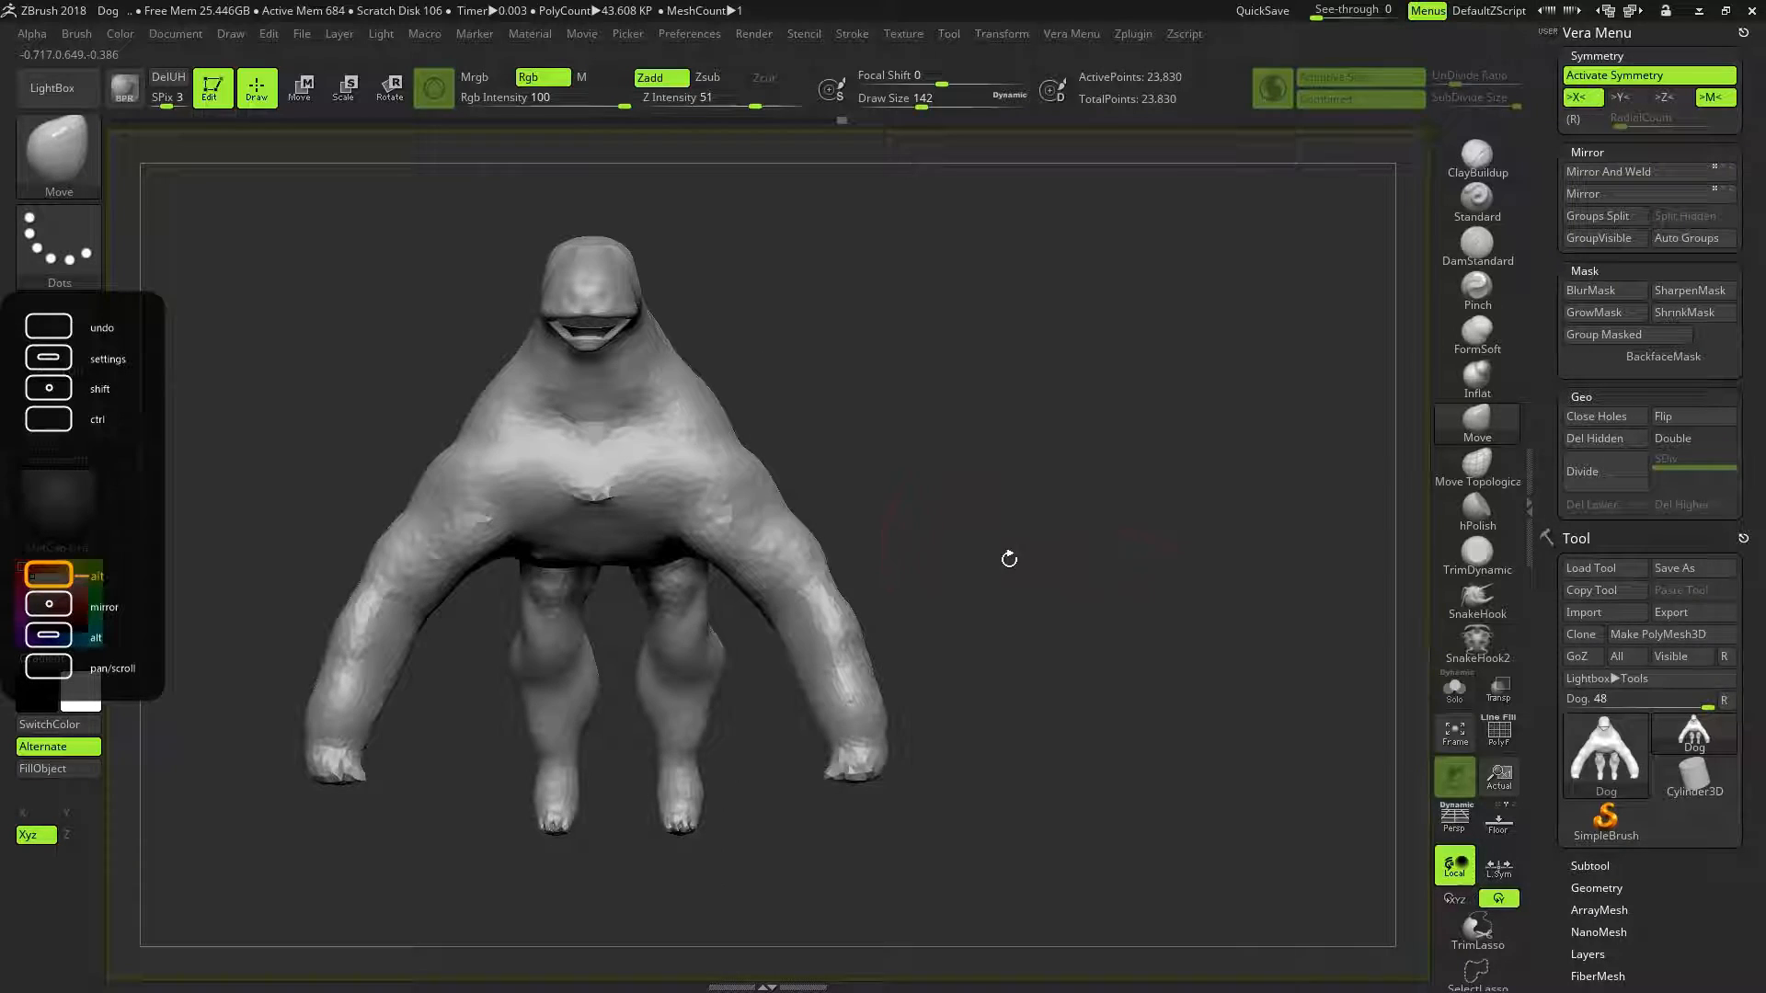
{"action": "left_click", "coordinate": [1454, 731]}
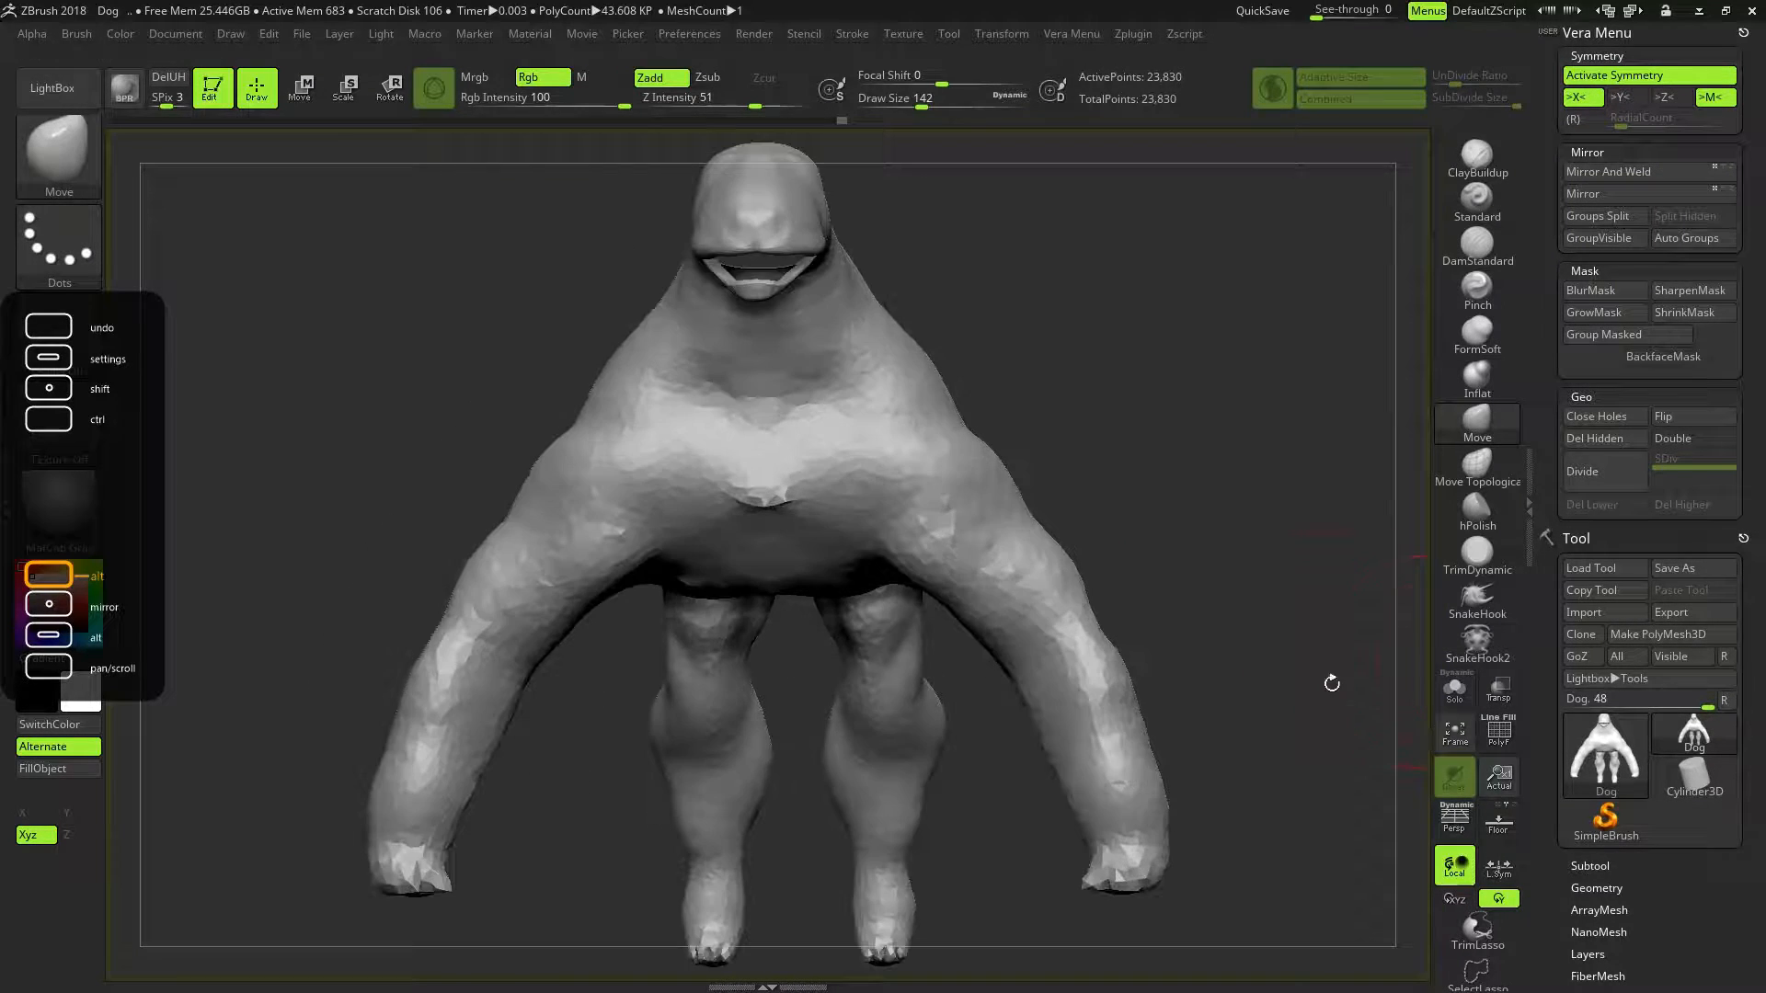
{"action": "left_click_drag", "start_coordinate": [1140, 508], "coordinate": [1233, 586]}
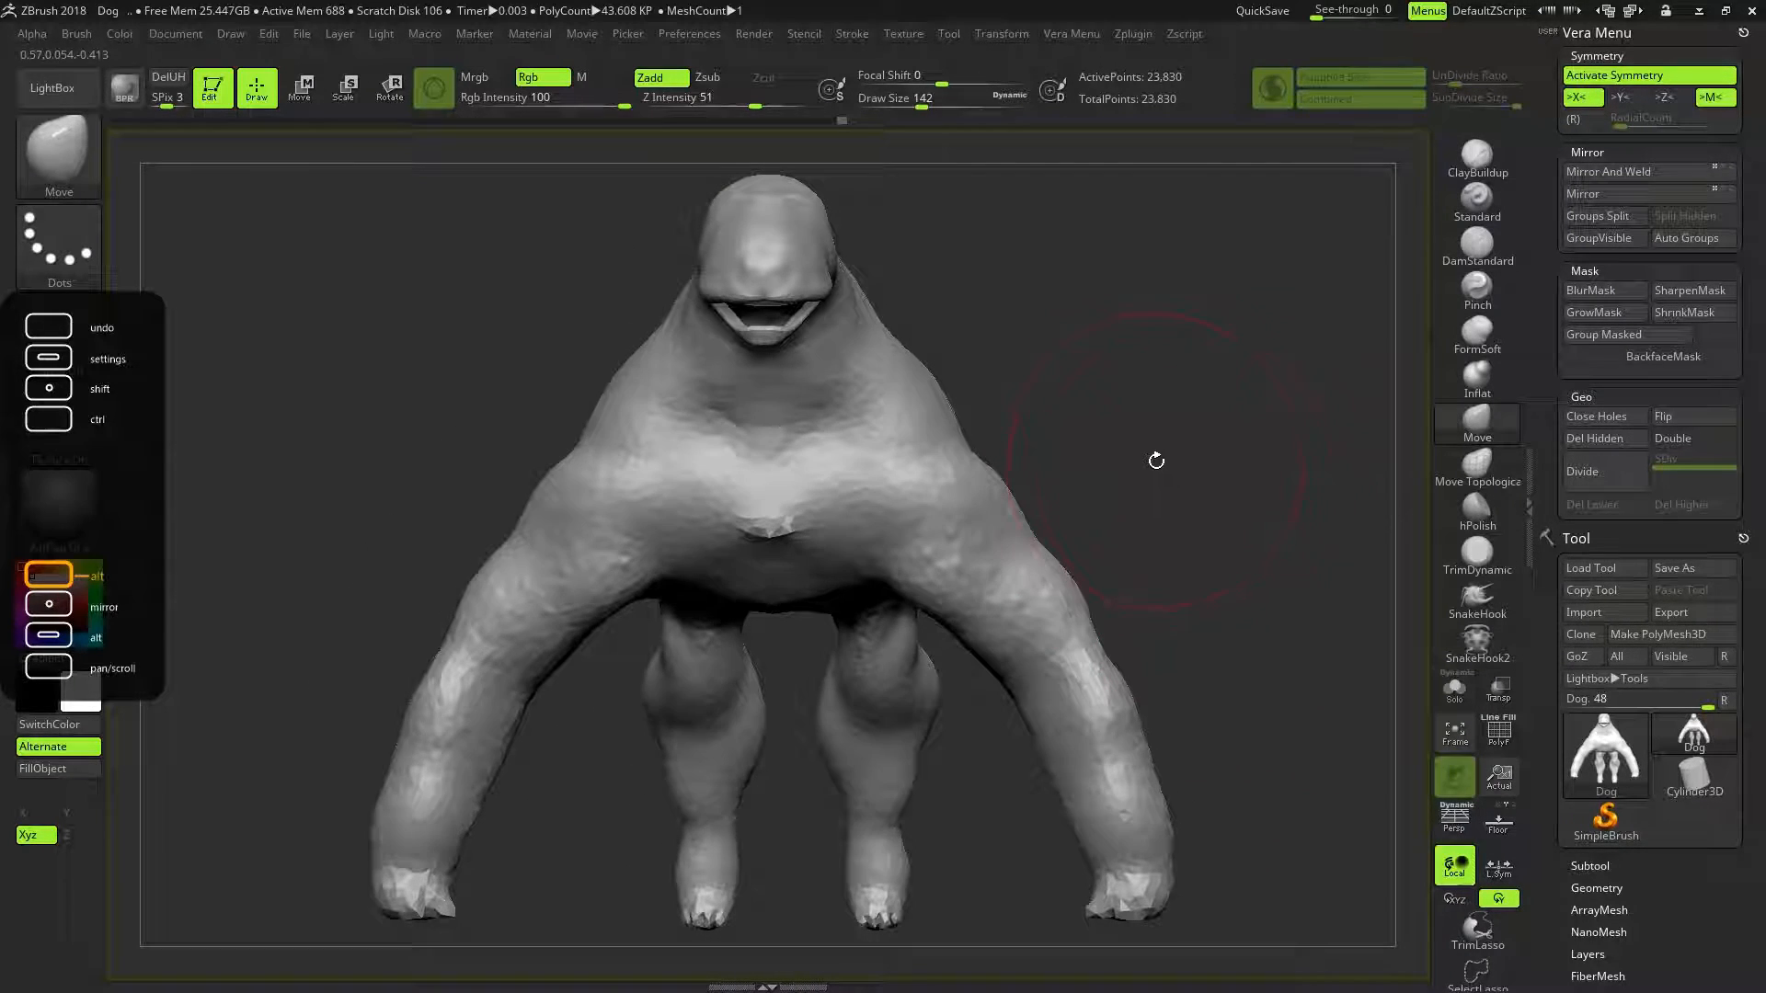
{"action": "left_click_drag", "start_coordinate": [1151, 500], "coordinate": [982, 505], "text": "alt"}
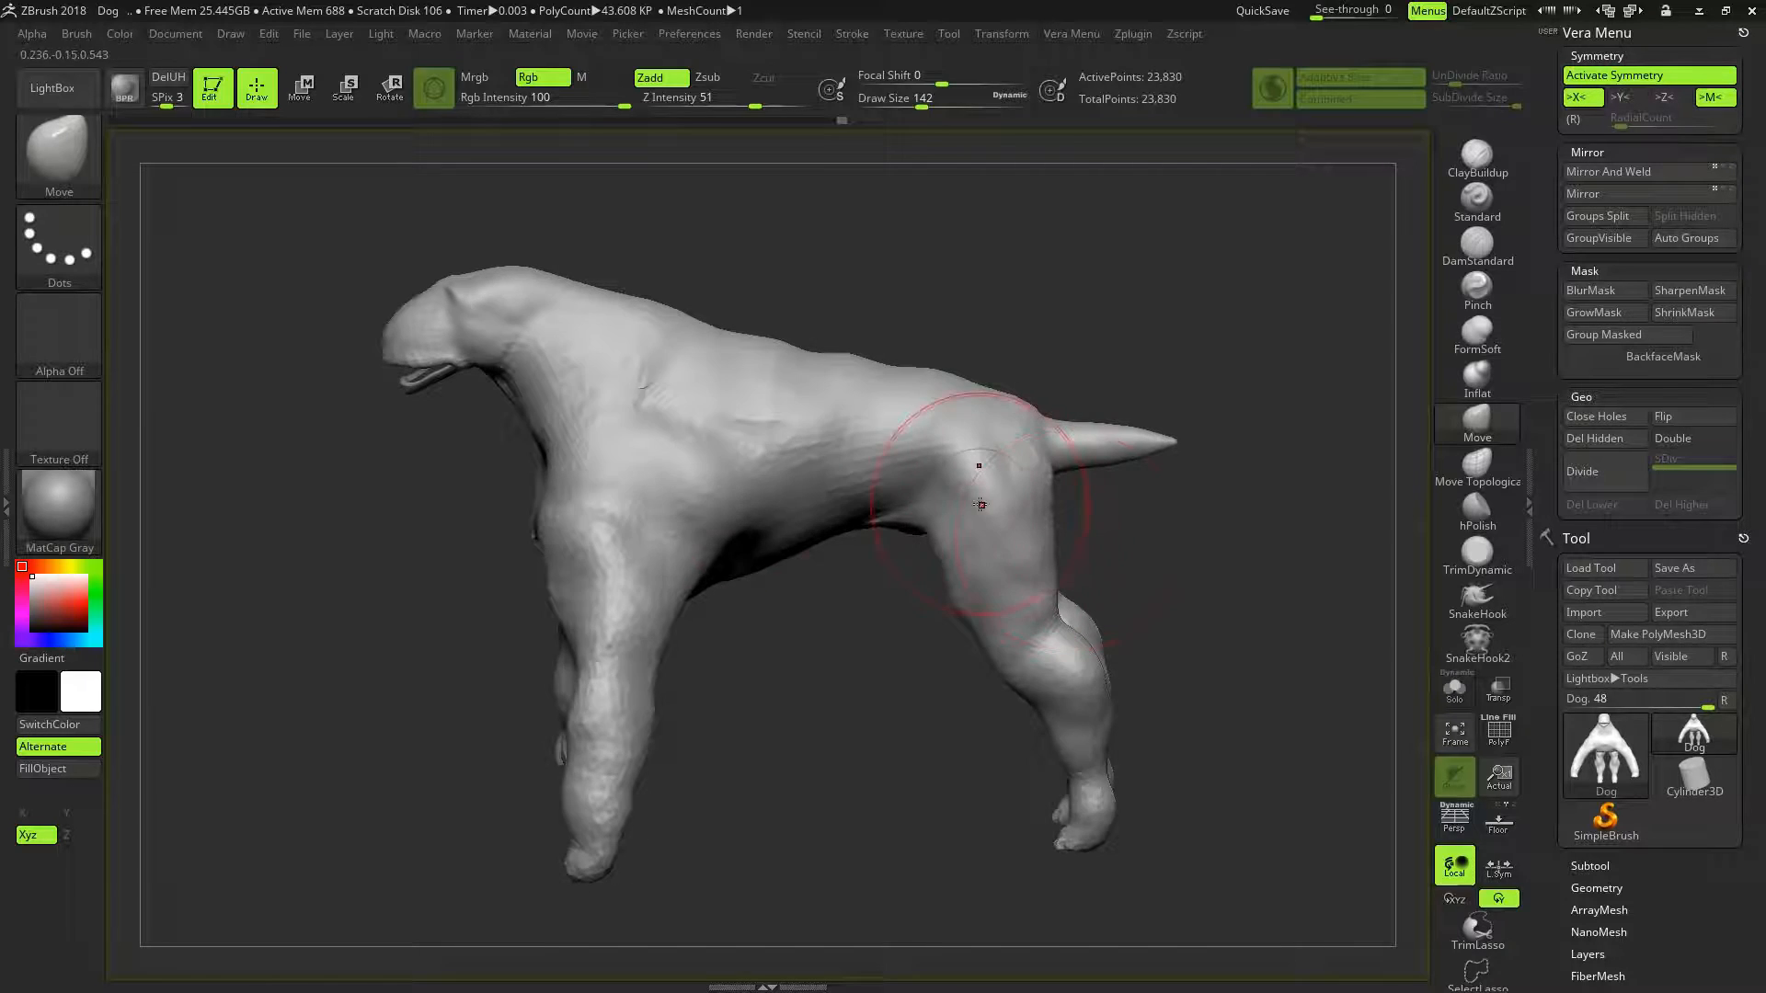
{"action": "key", "text": "shift"}
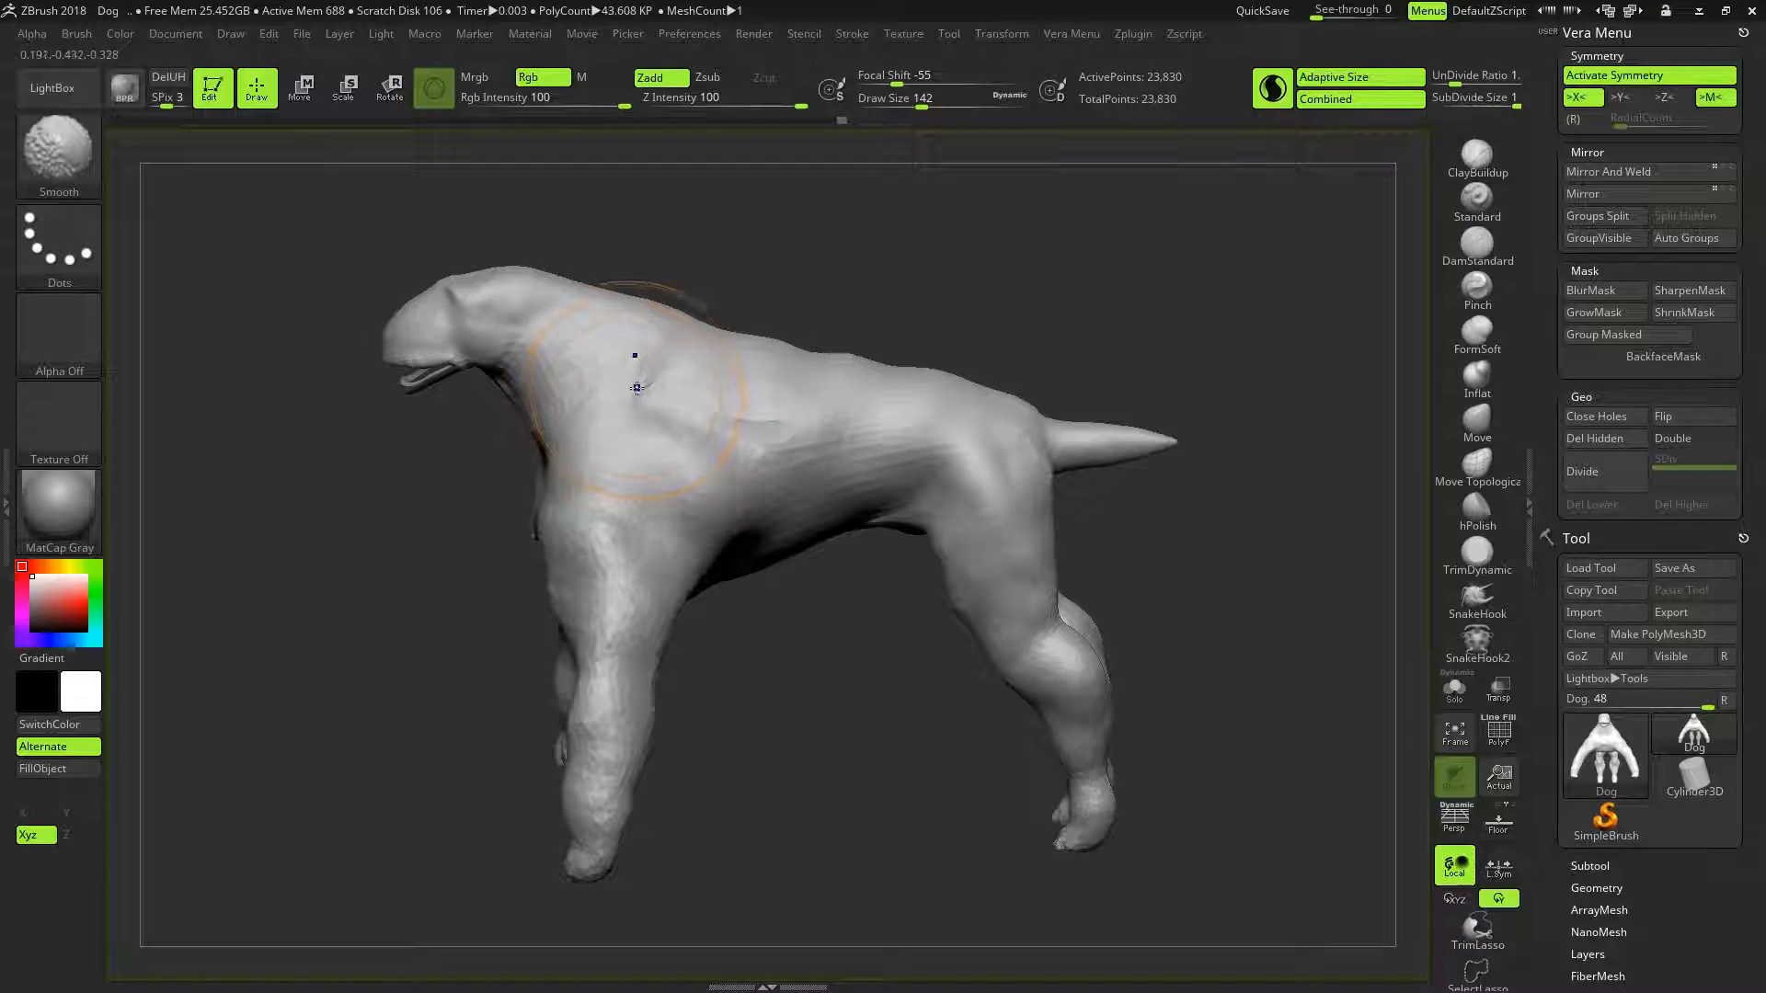
{"action": "mouse_move", "coordinate": [847, 662]}
{"action": "left_mouse_down"}
{"action": "mouse_move", "coordinate": [920, 610]}
{"action": "mouse_move", "coordinate": [947, 519]}
{"action": "left_mouse_up"}
{"action": "mouse_move", "coordinate": [908, 404]}
{"action": "left_mouse_down"}
{"action": "mouse_move", "coordinate": [832, 378]}
{"action": "mouse_move", "coordinate": [727, 386]}
{"action": "left_mouse_up"}
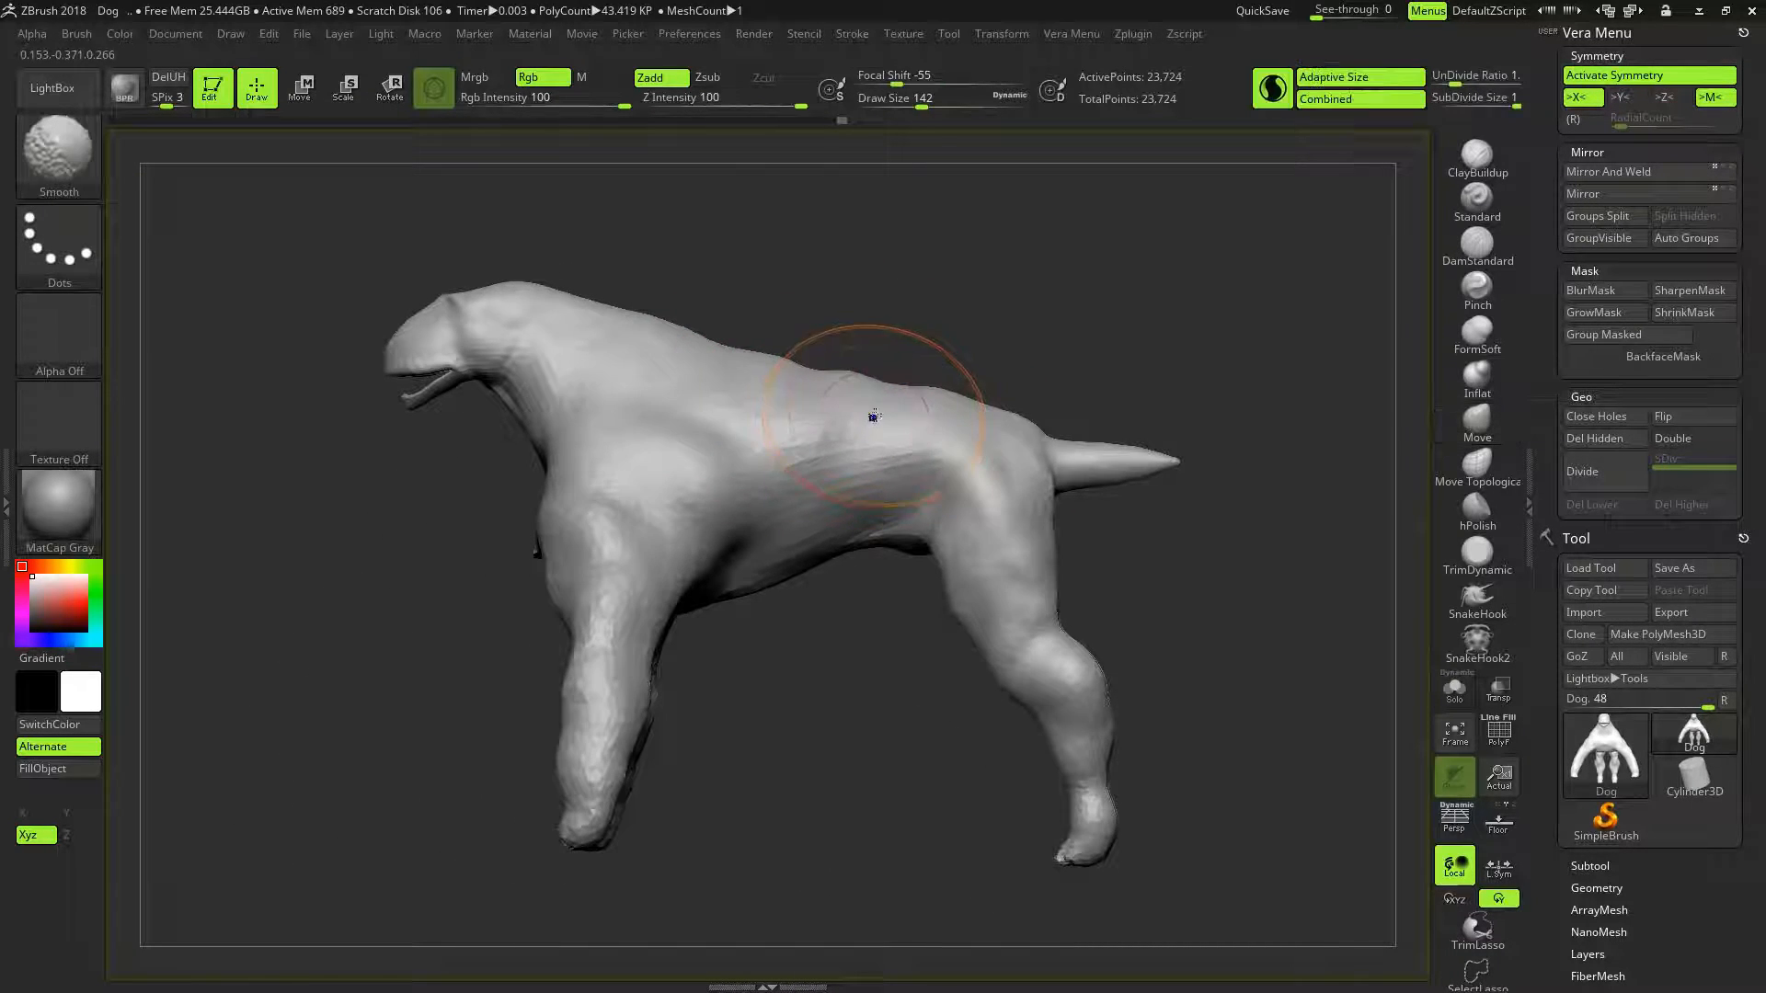
{"action": "left_click_drag", "start_coordinate": [870, 332], "coordinate": [867, 323], "text": "shift"}
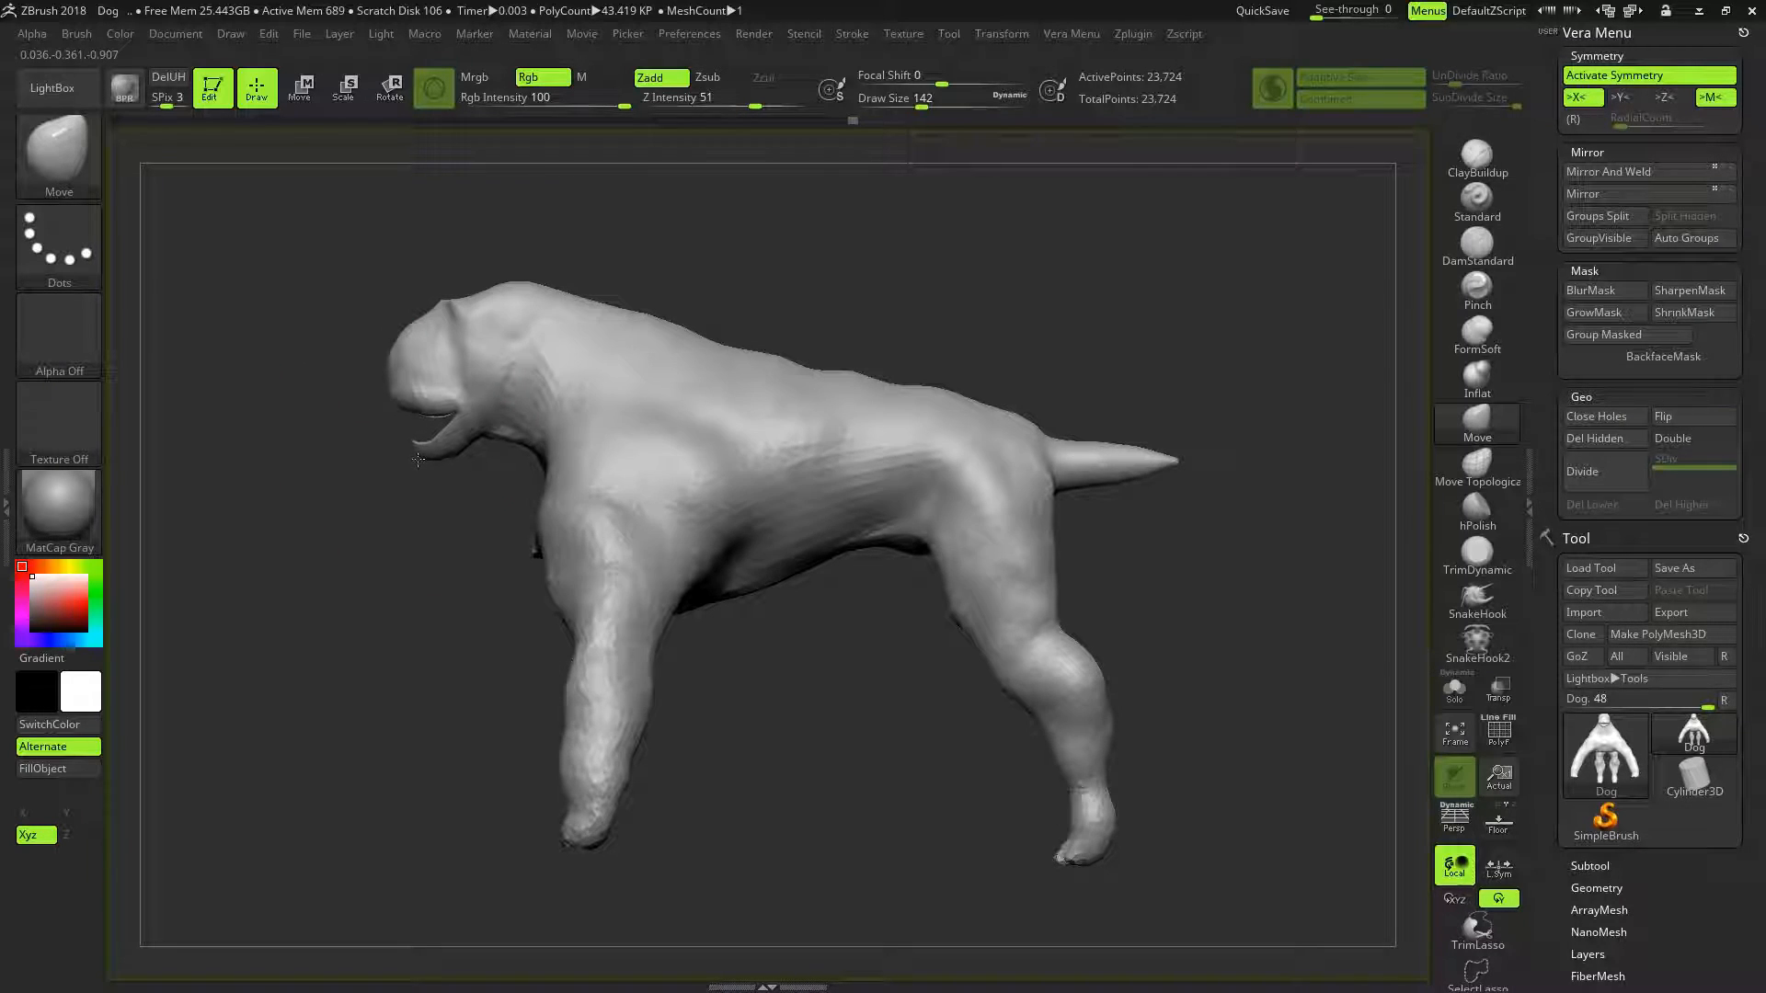
Reshape the jaw and brow with the Move brush and smooth the back of the head into the neck
{"action": "mouse_move", "coordinate": [416, 458]}
{"action": "left_mouse_down"}
{"action": "mouse_move", "coordinate": [416, 435]}
{"action": "mouse_move", "coordinate": [462, 398]}
{"action": "left_mouse_up"}
{"action": "key", "text": "ctrl+z"}
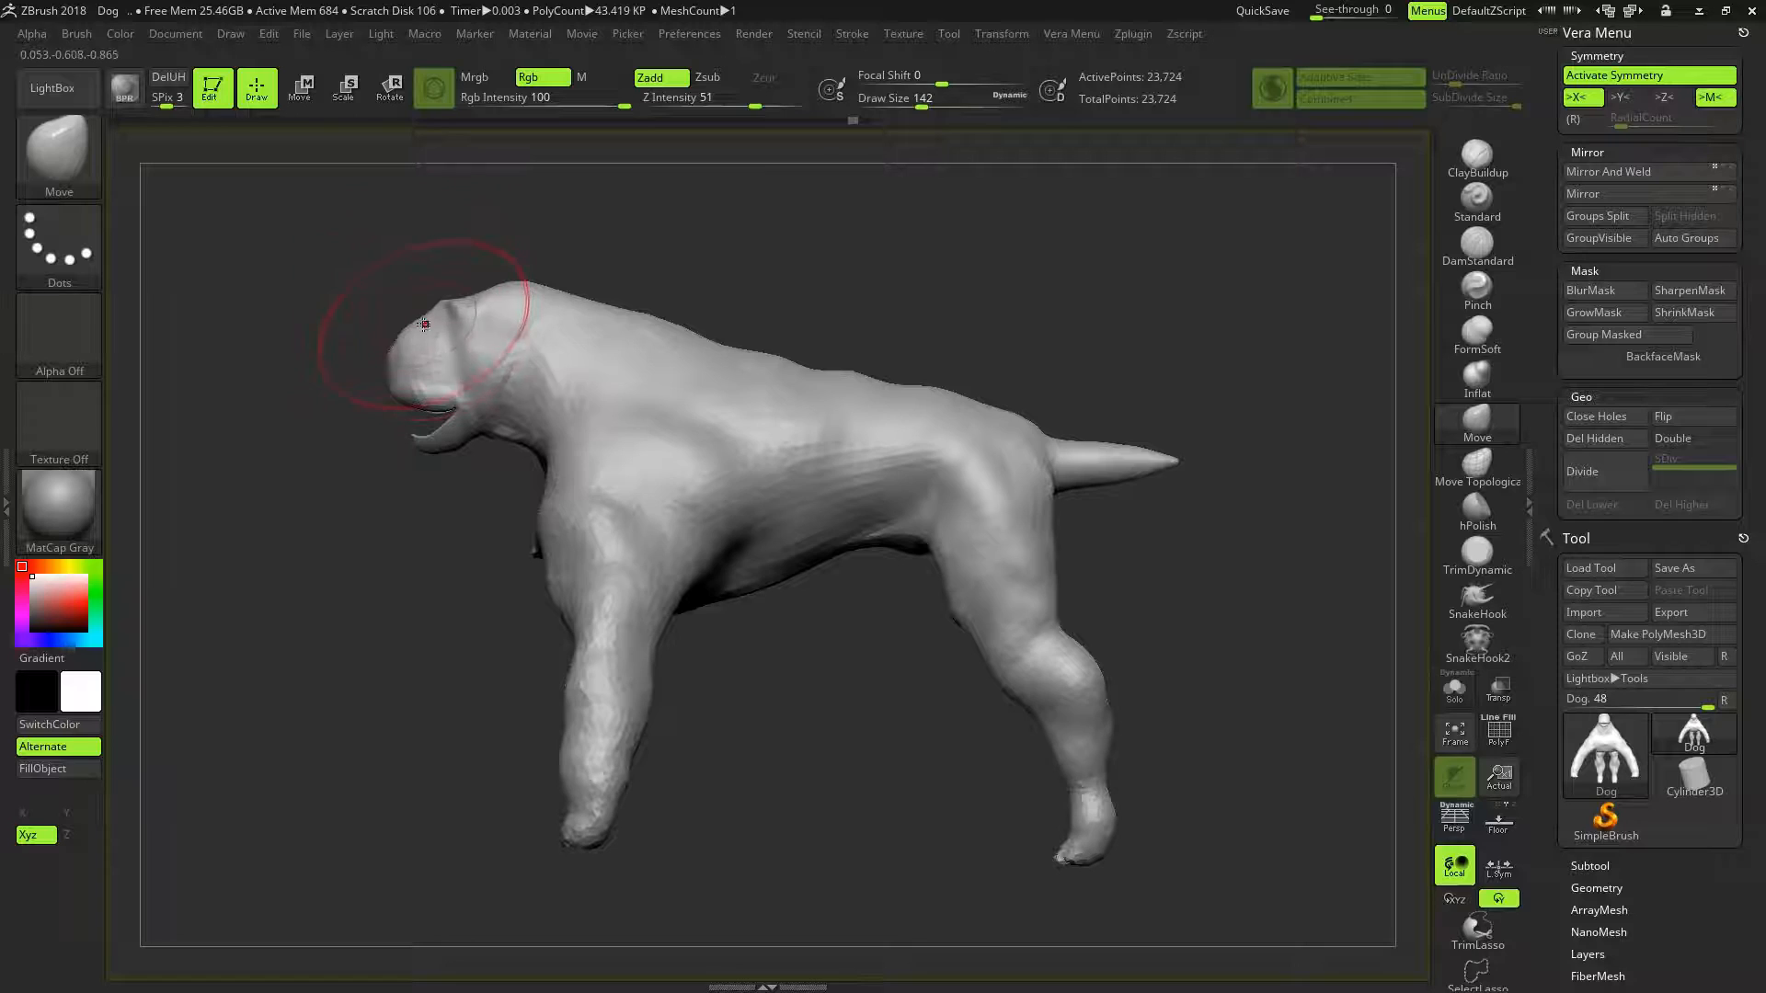
{"action": "left_click_drag", "start_coordinate": [446, 331], "coordinate": [449, 329]}
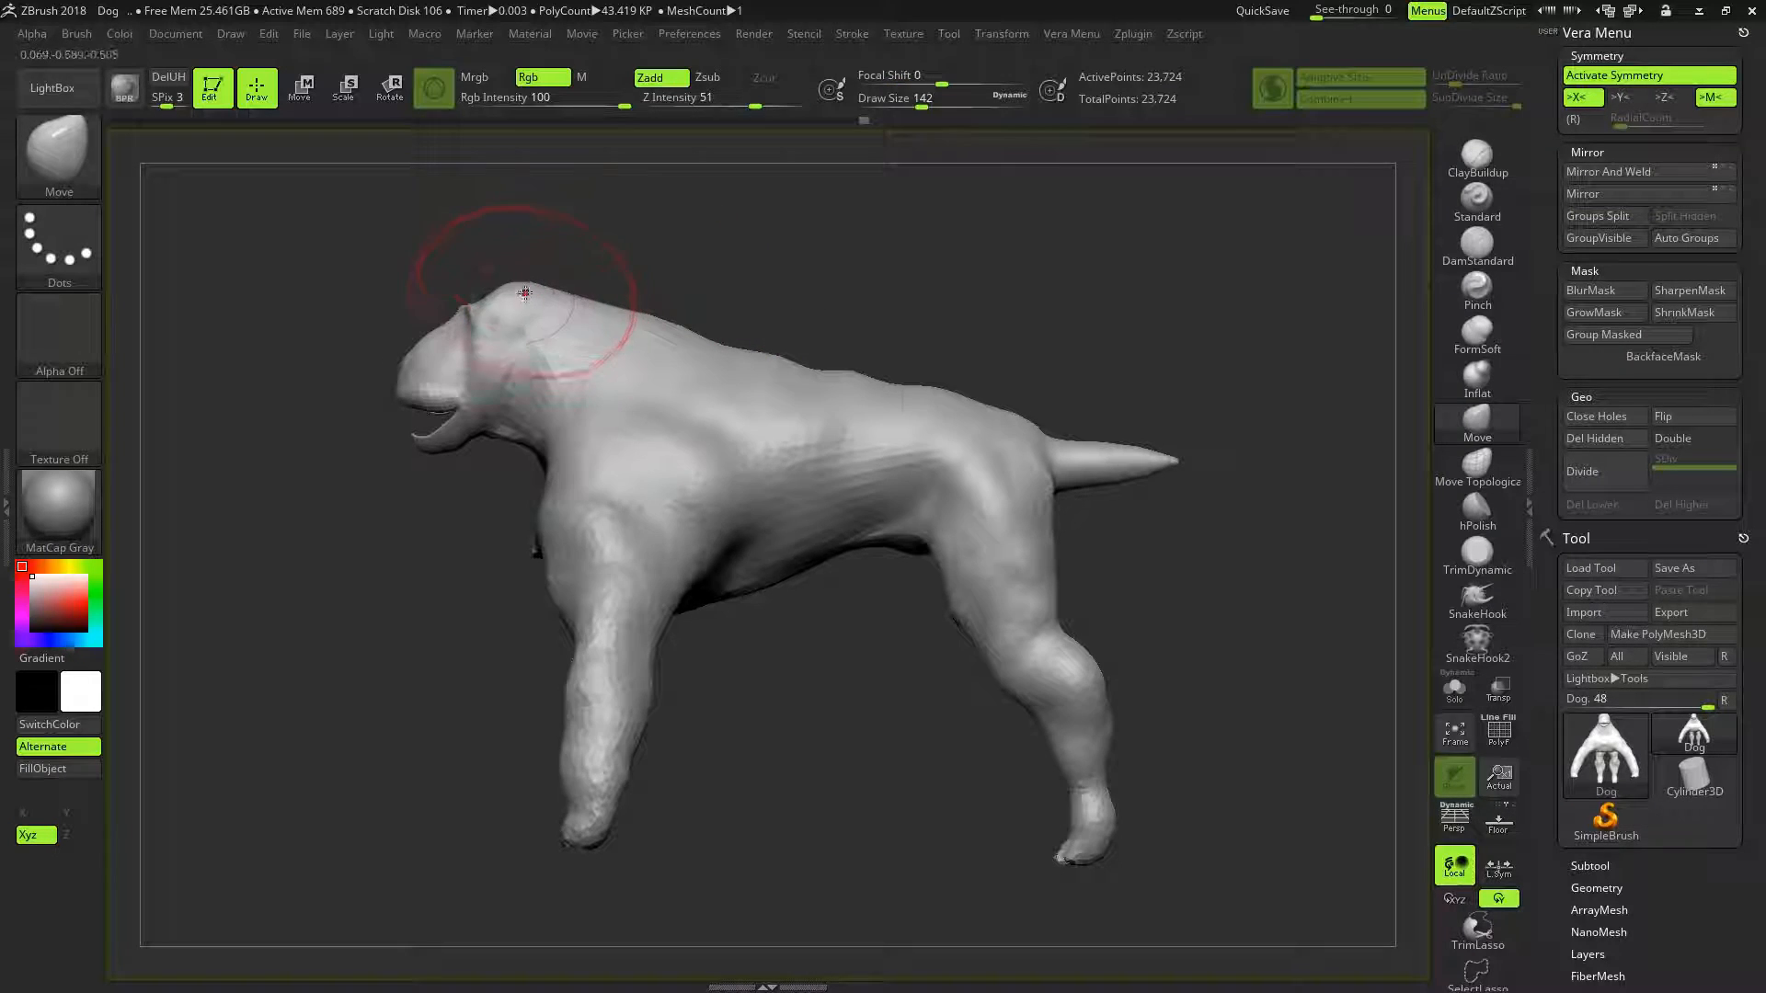
{"action": "key", "text": "shift"}
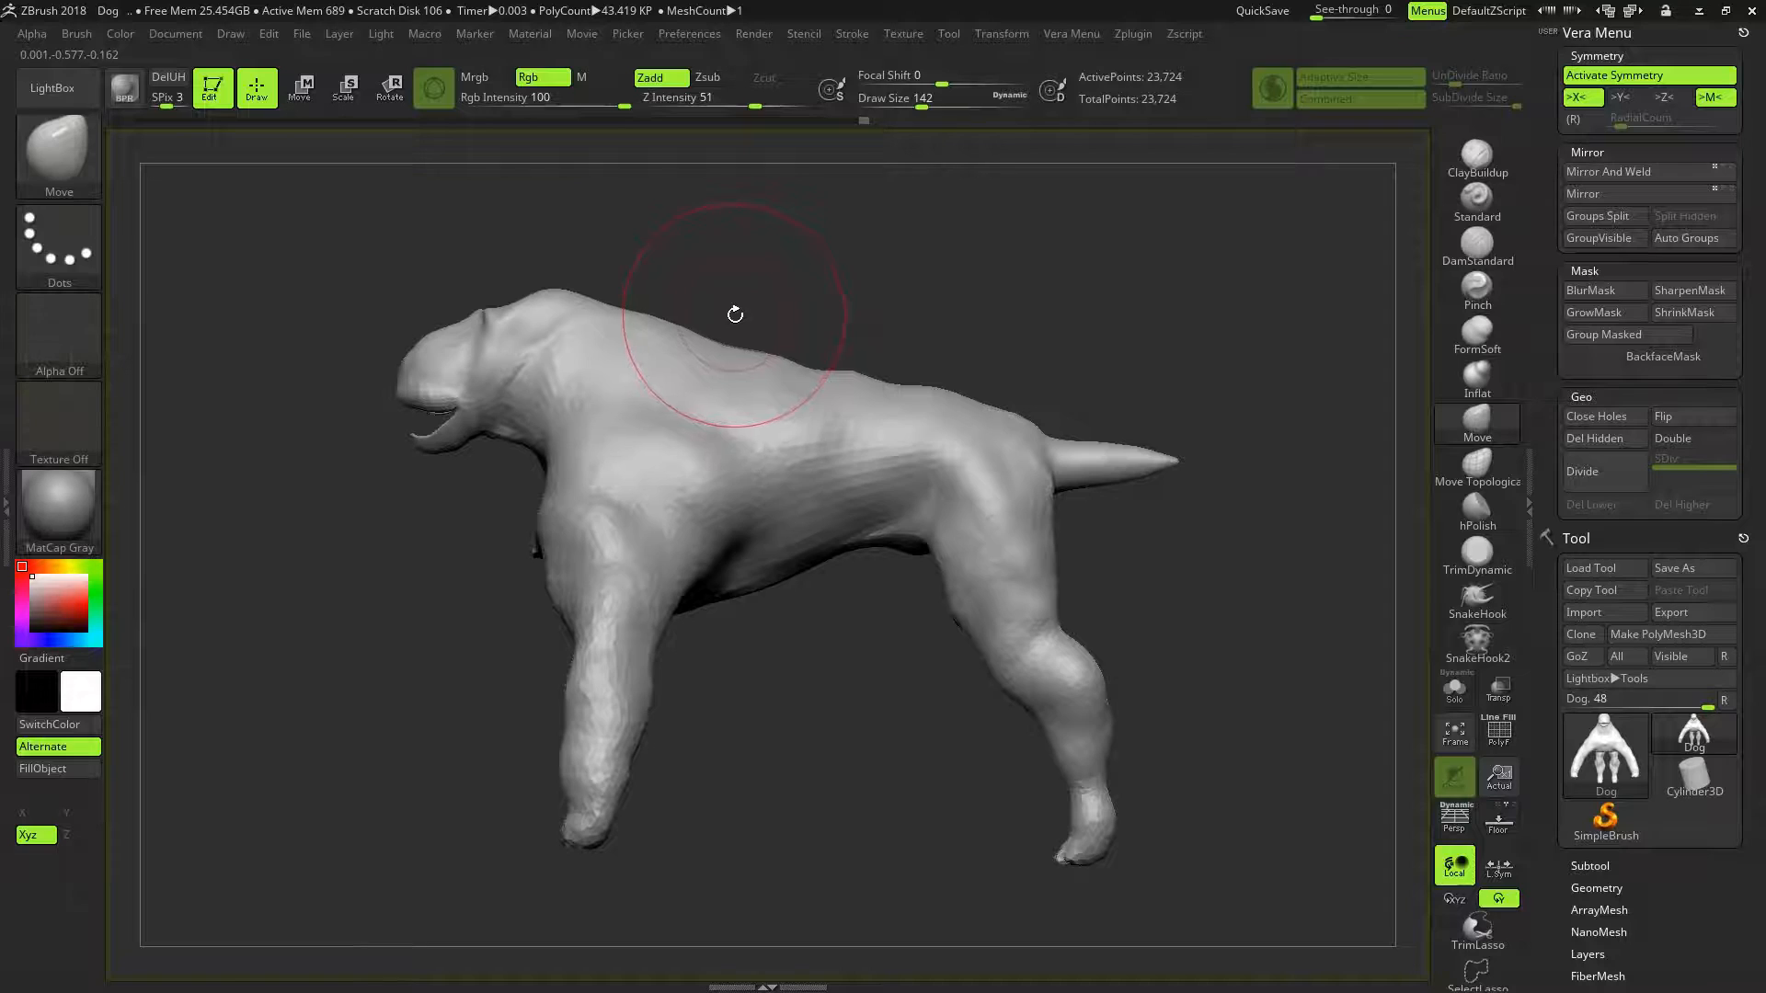
{"action": "mouse_move", "coordinate": [735, 319]}
{"action": "left_mouse_down"}
{"action": "mouse_move", "coordinate": [644, 294]}
{"action": "mouse_move", "coordinate": [756, 288]}
{"action": "left_mouse_up"}
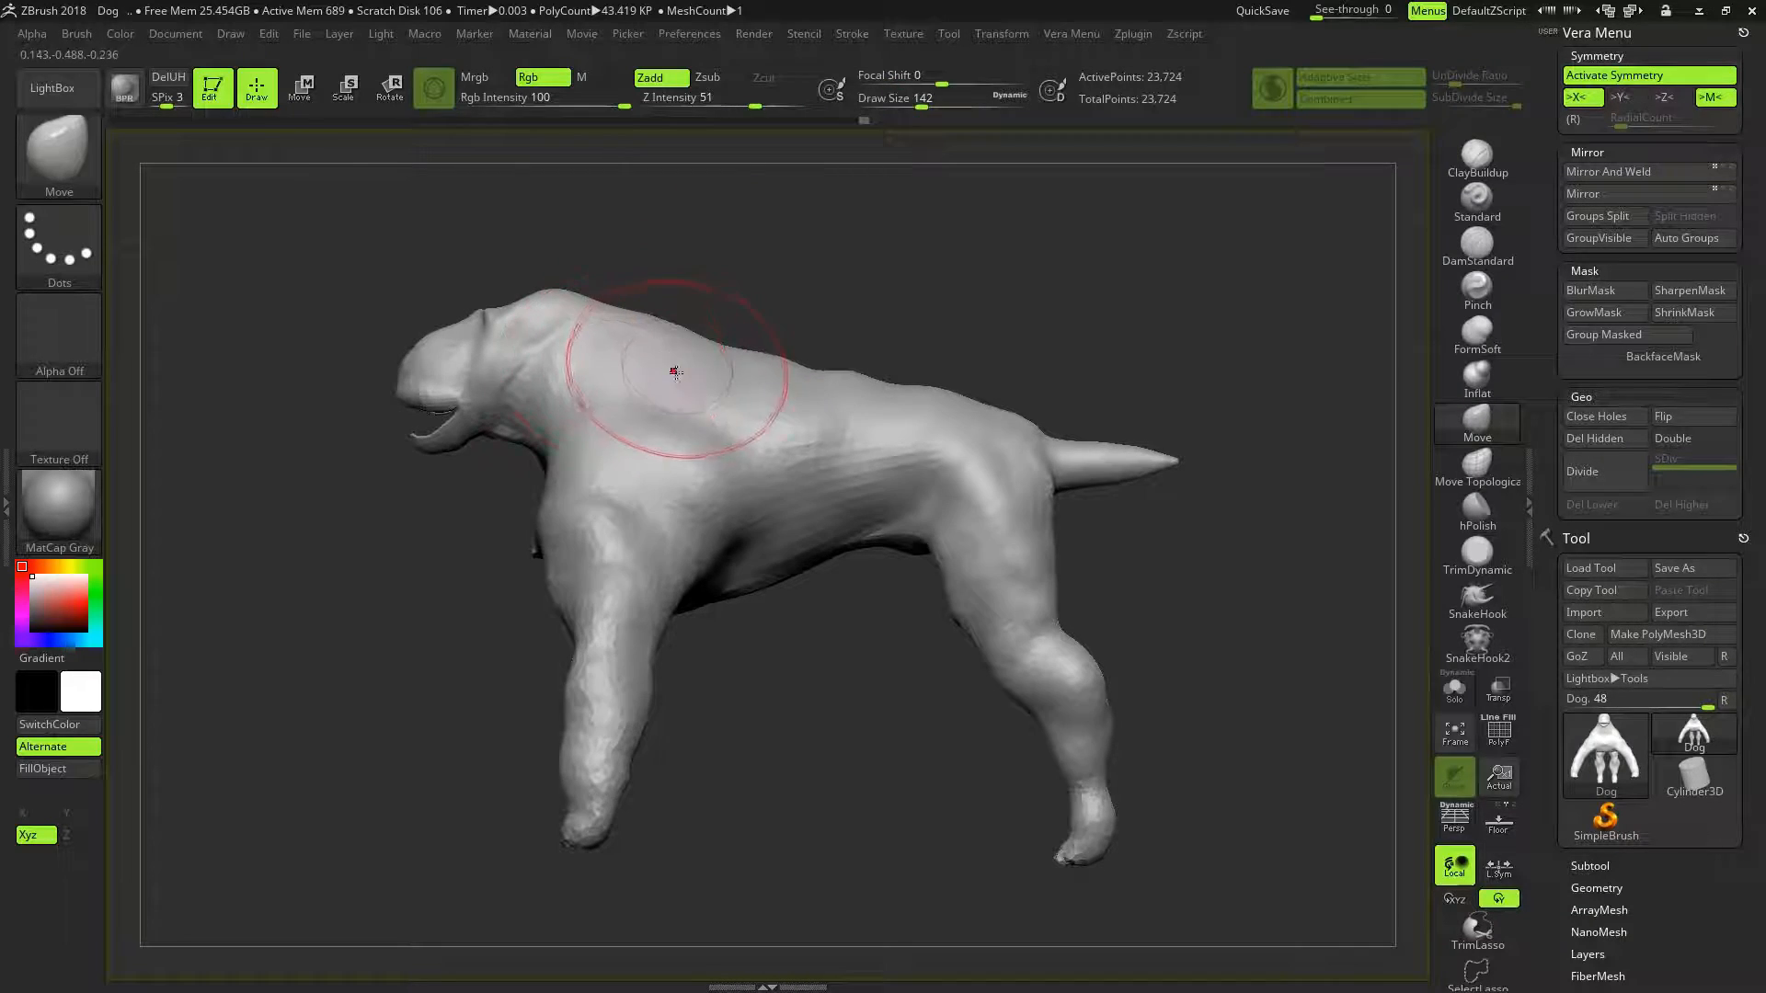
Increase the Move draw size to 190, pull the upper arms backward and bring the forearms into line with them
{"action": "key", "text": "bracketright"}
{"action": "key", "text": "bracketright"}
{"action": "key", "text": "bracketright"}
{"action": "key", "text": "bracketright"}
{"action": "key", "text": "bracketright"}
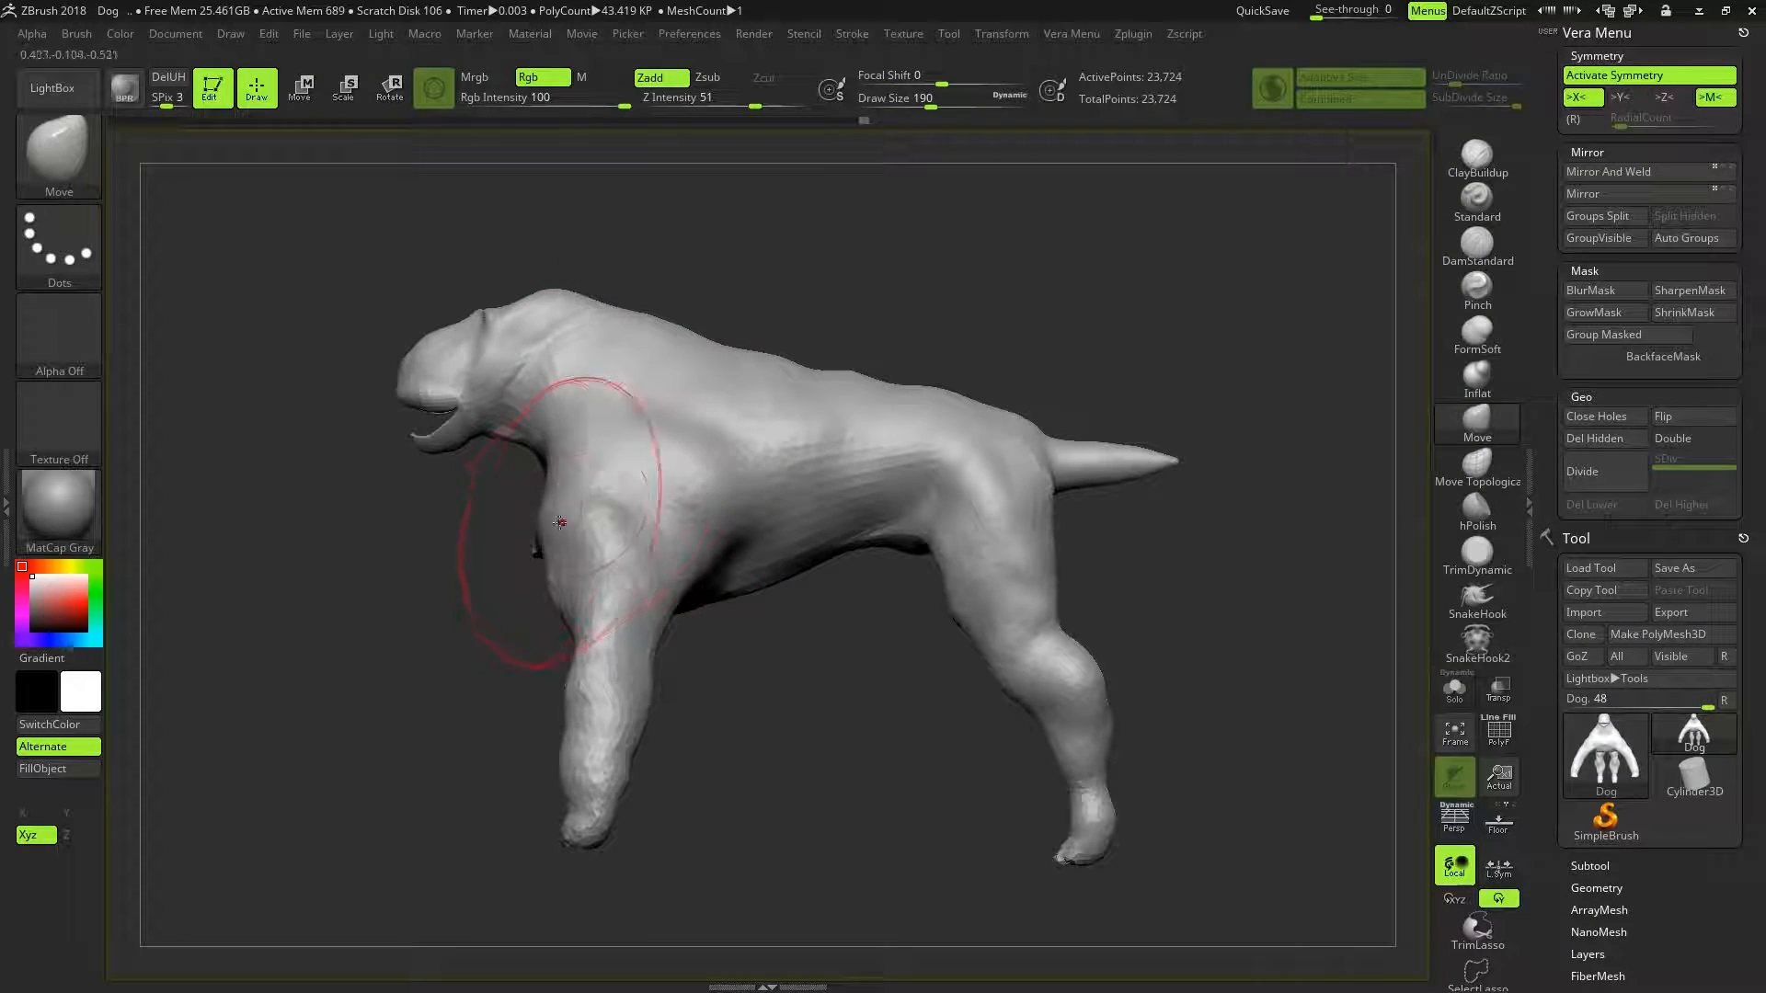
{"action": "mouse_move", "coordinate": [547, 528]}
{"action": "left_mouse_down"}
{"action": "mouse_move", "coordinate": [583, 531]}
{"action": "mouse_move", "coordinate": [548, 544]}
{"action": "mouse_move", "coordinate": [614, 533]}
{"action": "mouse_move", "coordinate": [521, 463]}
{"action": "mouse_move", "coordinate": [630, 549]}
{"action": "mouse_move", "coordinate": [751, 523]}
{"action": "left_mouse_up"}
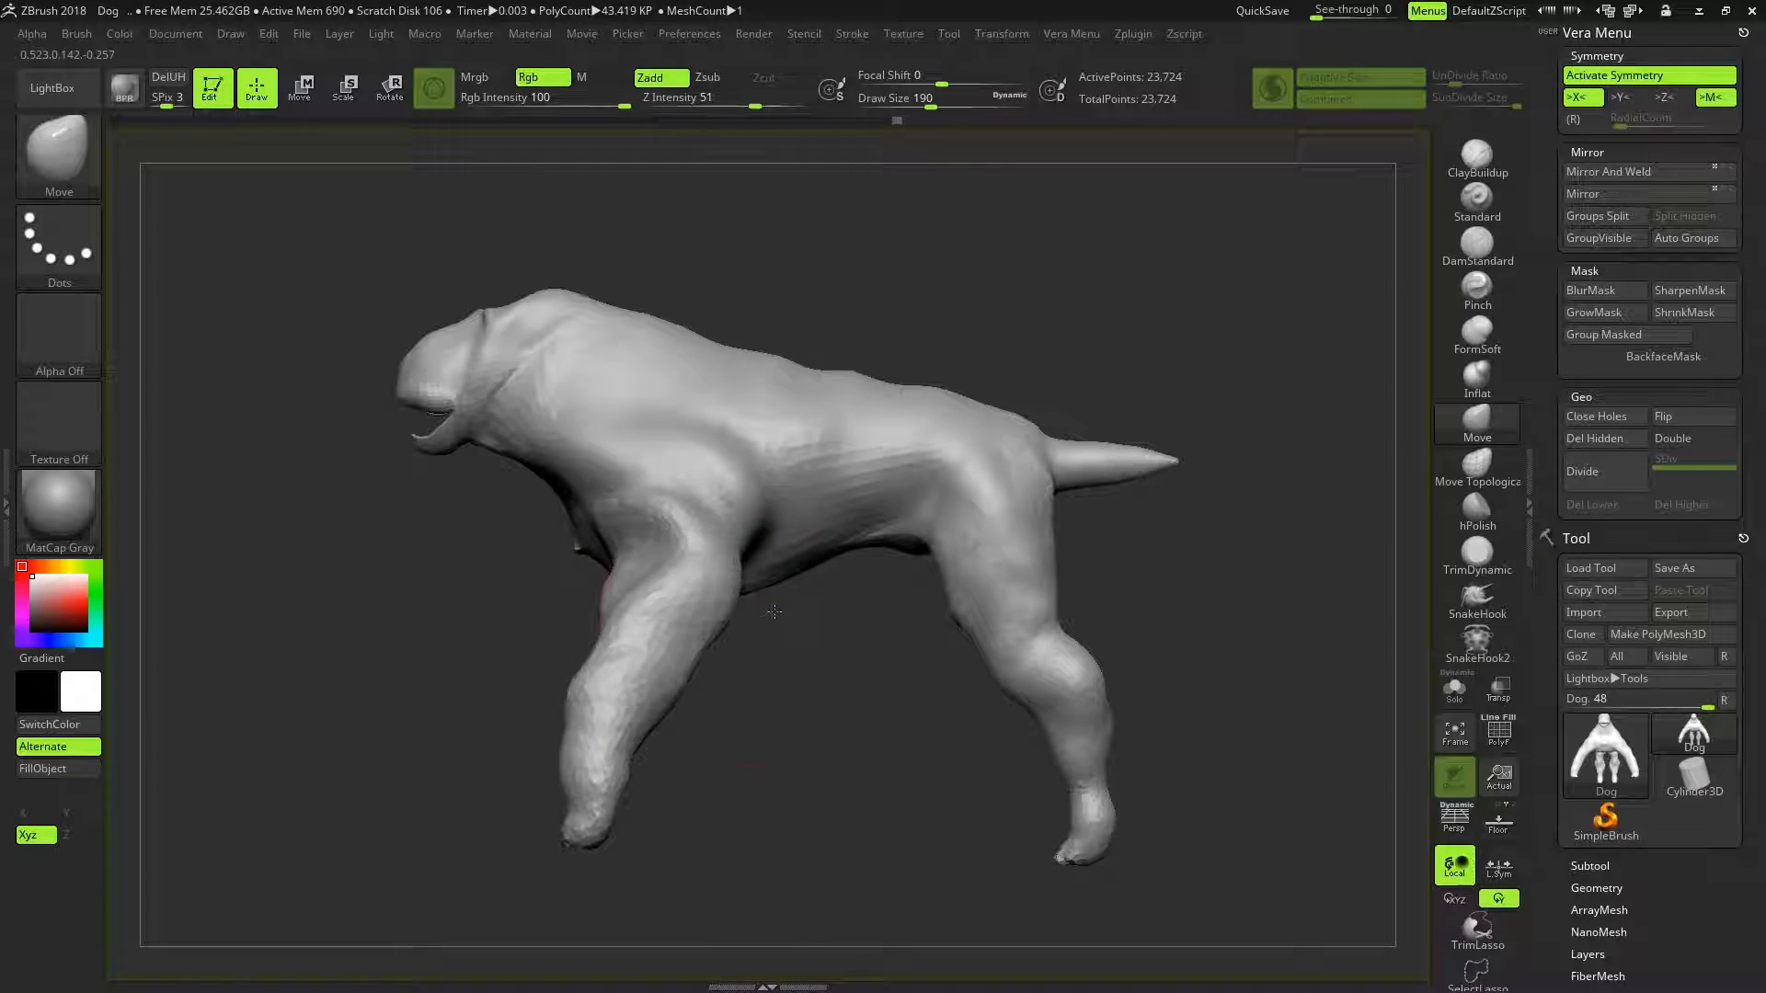
{"action": "left_click_drag", "start_coordinate": [598, 700], "coordinate": [664, 703]}
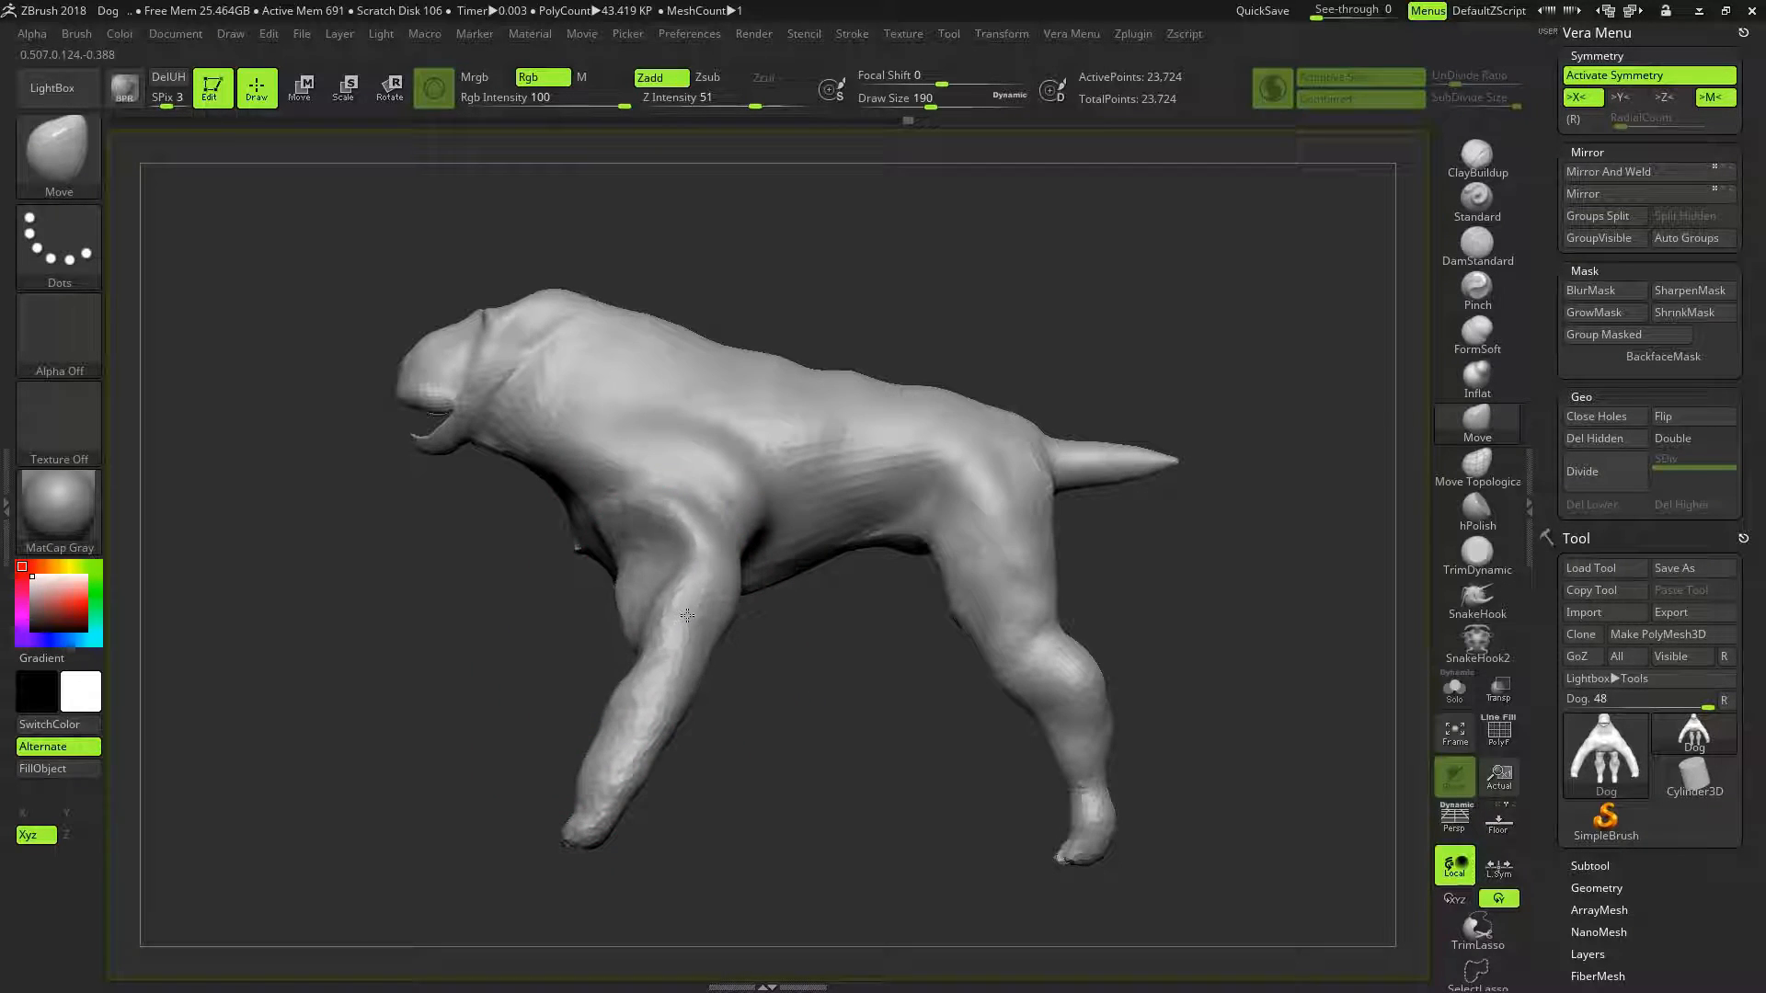
Smooth the stretched upper arms and reshape the elbow area, reducing the draw size to 86
{"action": "left_click_drag", "start_coordinate": [671, 599], "coordinate": [669, 642], "text": "shift"}
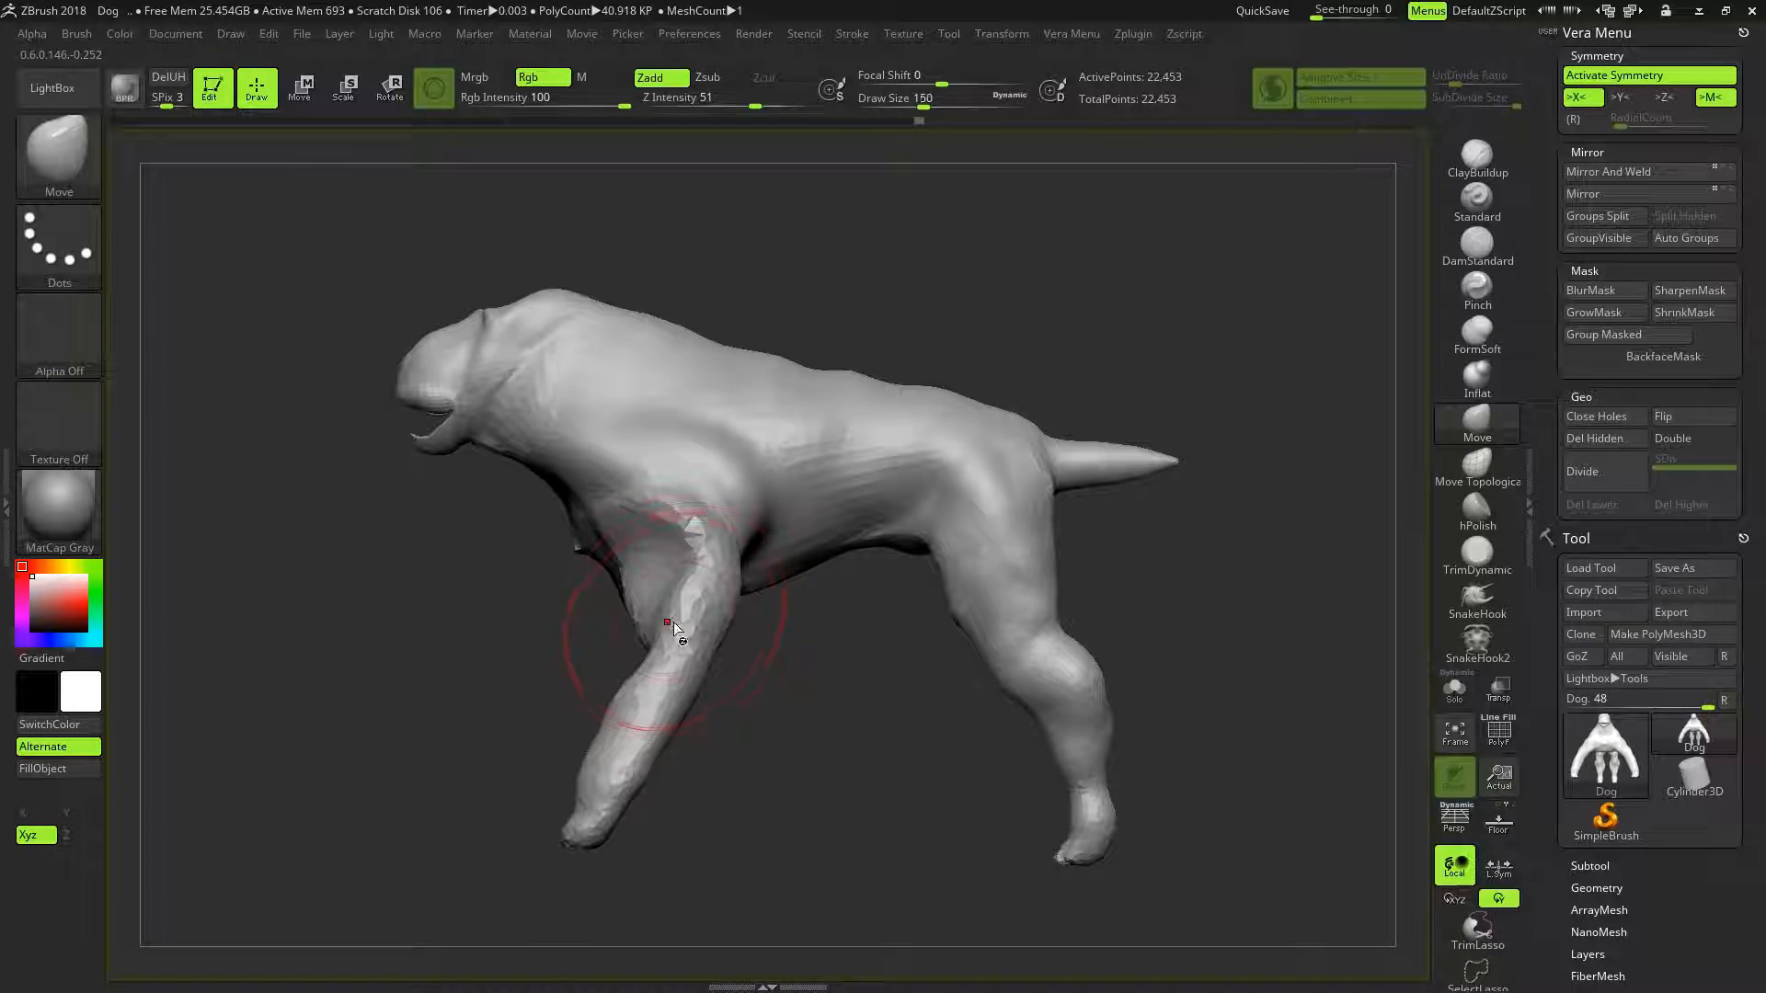
{"action": "left_click_drag", "start_coordinate": [624, 568], "coordinate": [623, 546], "text": "shift"}
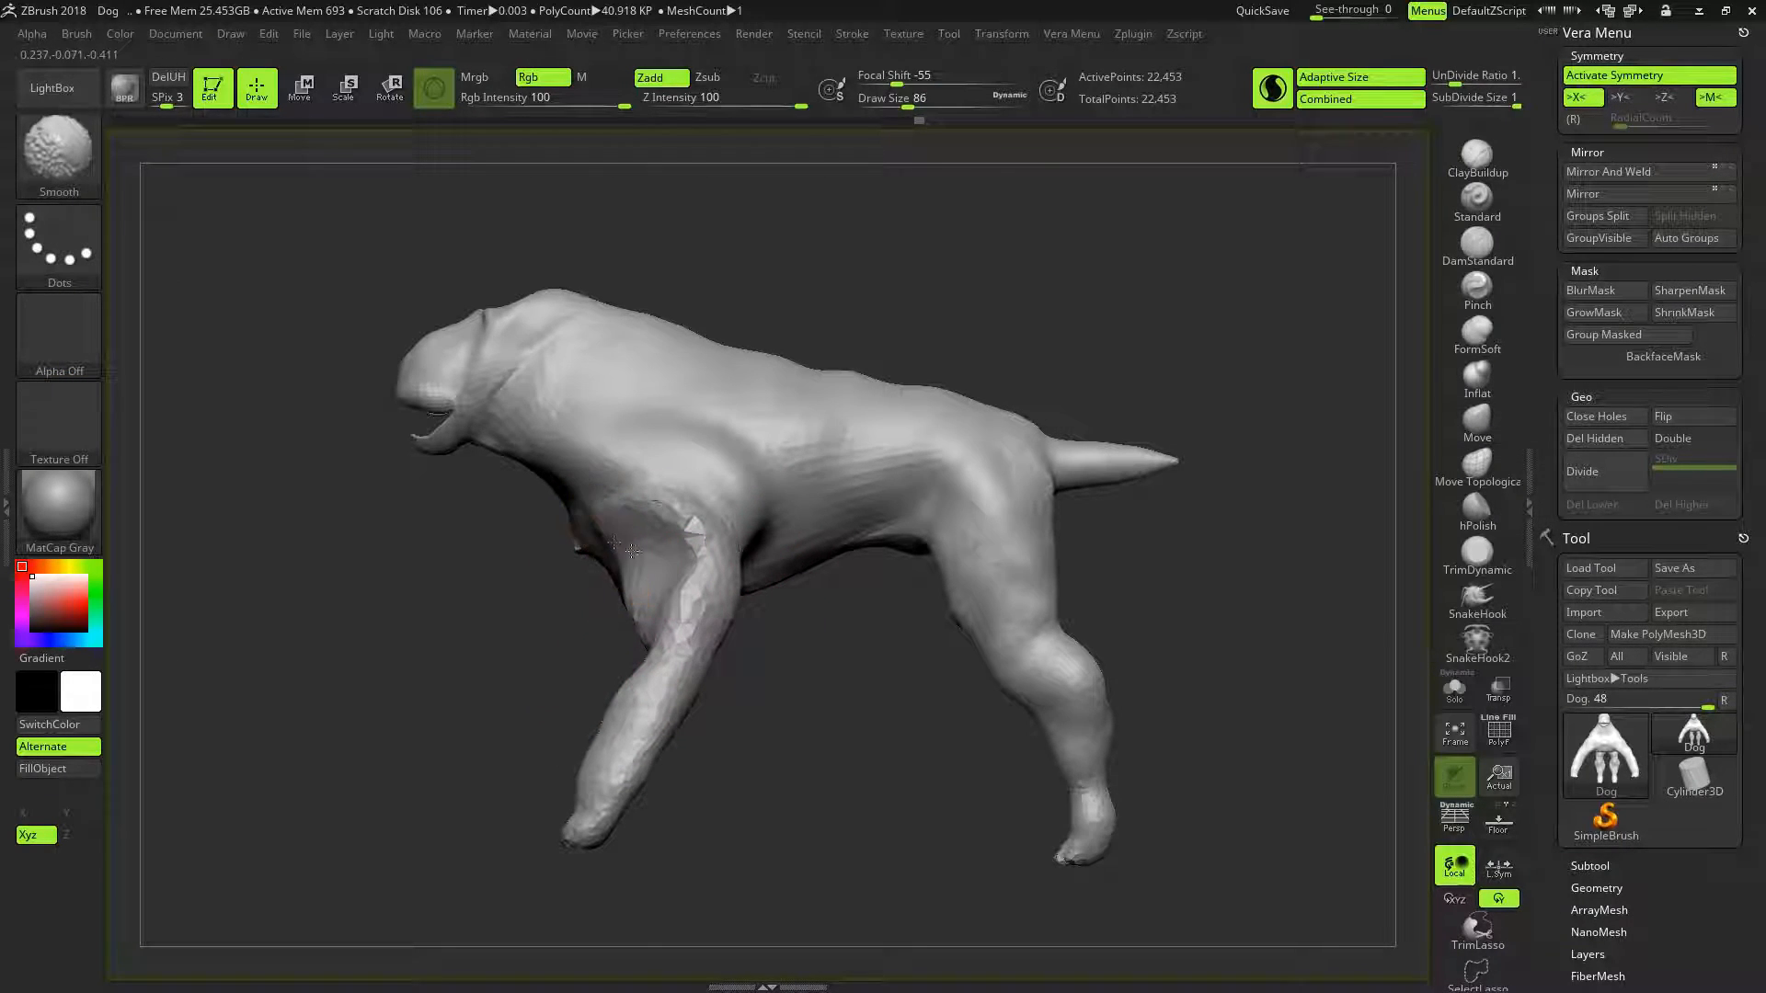
{"action": "left_click_drag", "start_coordinate": [642, 685], "coordinate": [654, 636], "text": "shift"}
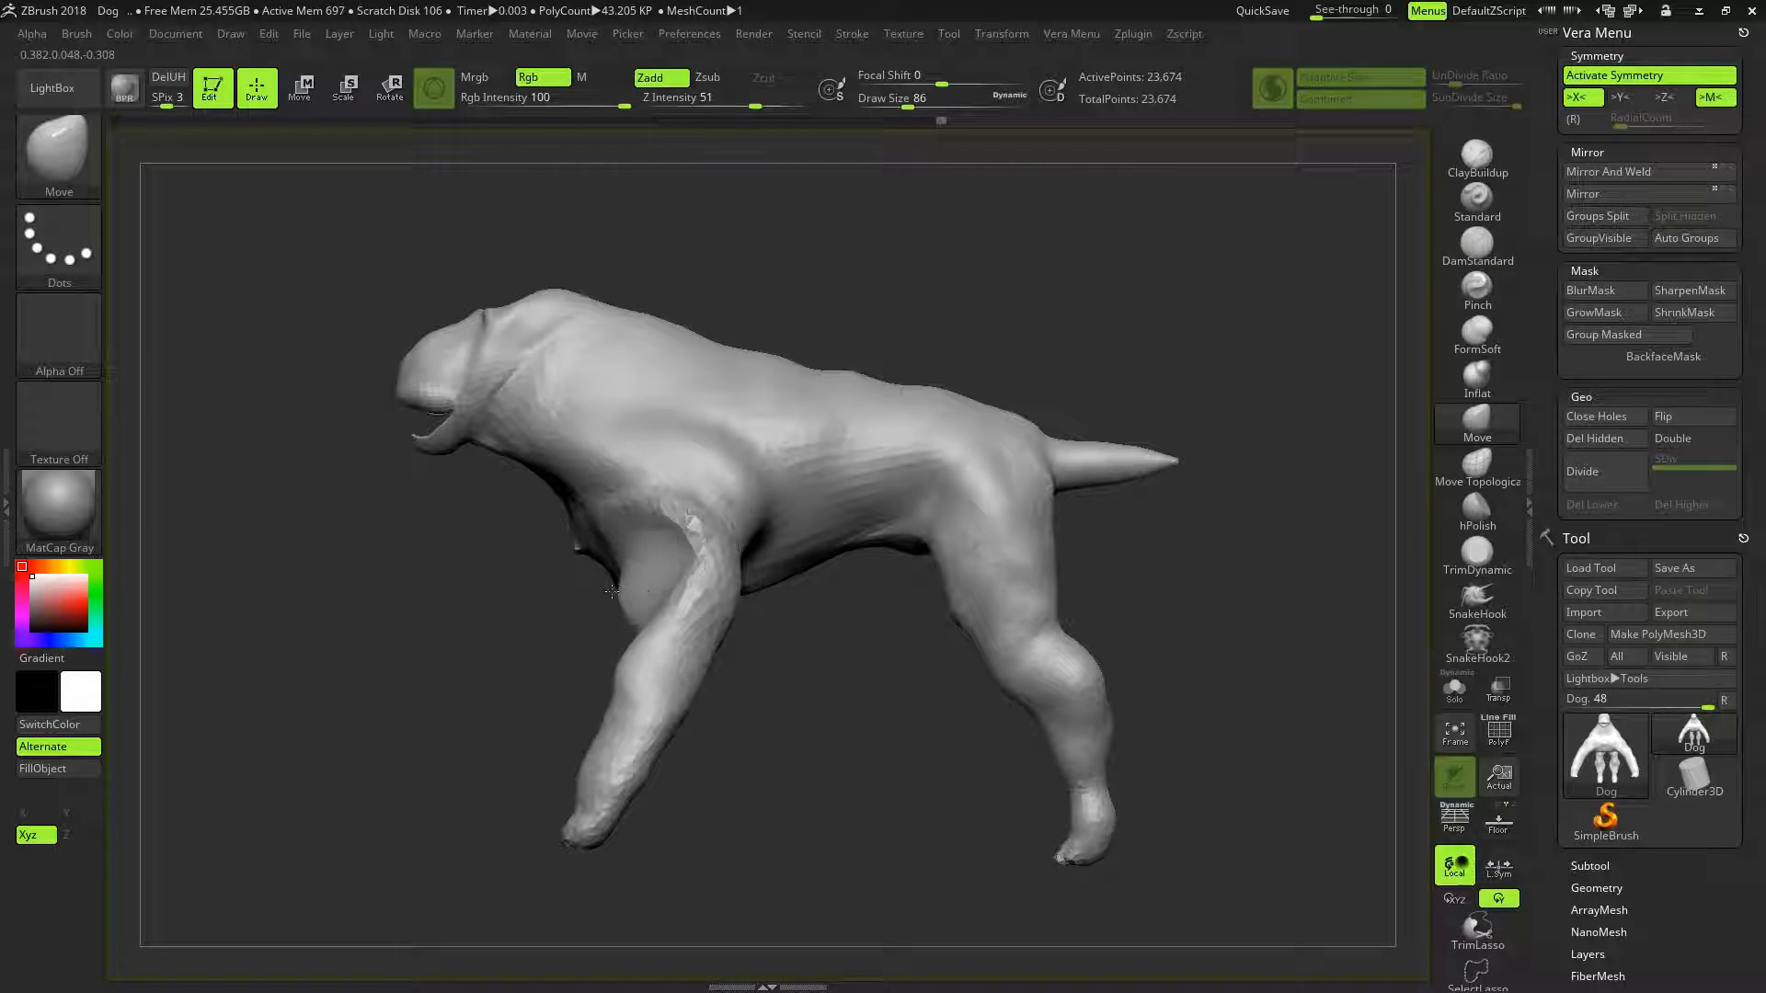
Reshape the front of the upper arms, the chest and the throat line at draw size 86, smoothing the transitions
{"action": "mouse_move", "coordinate": [761, 654]}
{"action": "left_mouse_down"}
{"action": "mouse_move", "coordinate": [851, 648]}
{"action": "mouse_move", "coordinate": [777, 667]}
{"action": "left_mouse_up"}
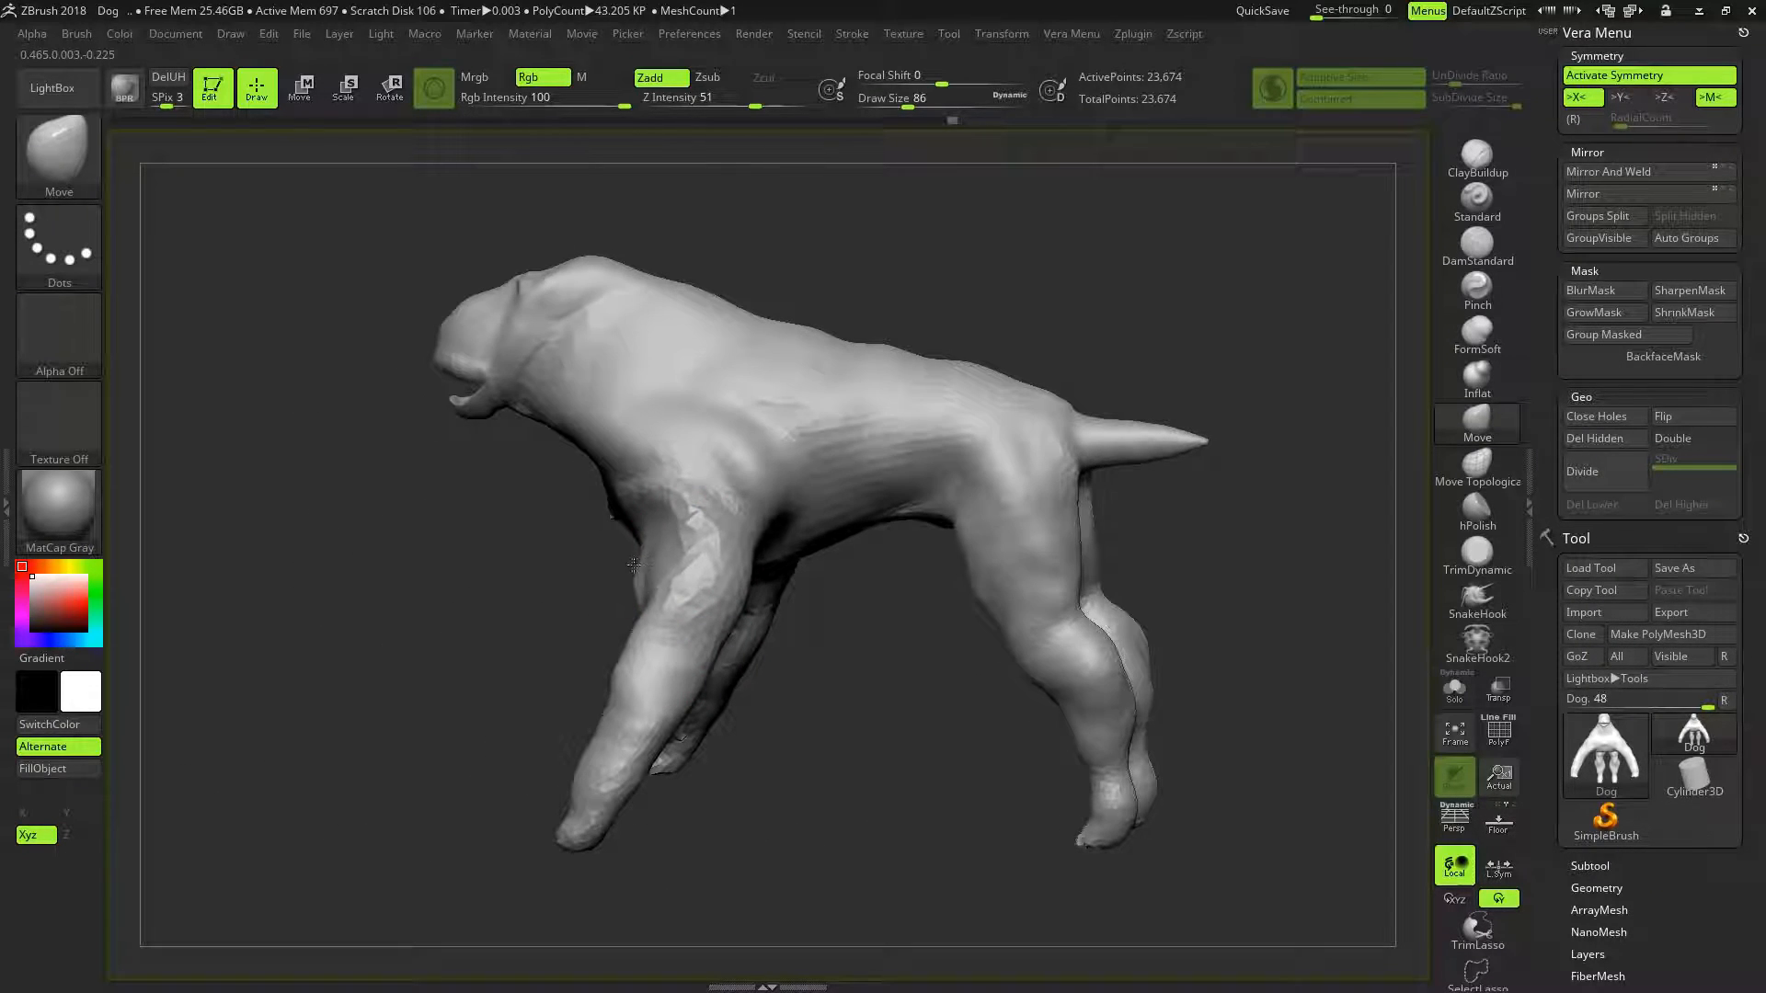
{"action": "left_click_drag", "start_coordinate": [831, 595], "coordinate": [837, 618]}
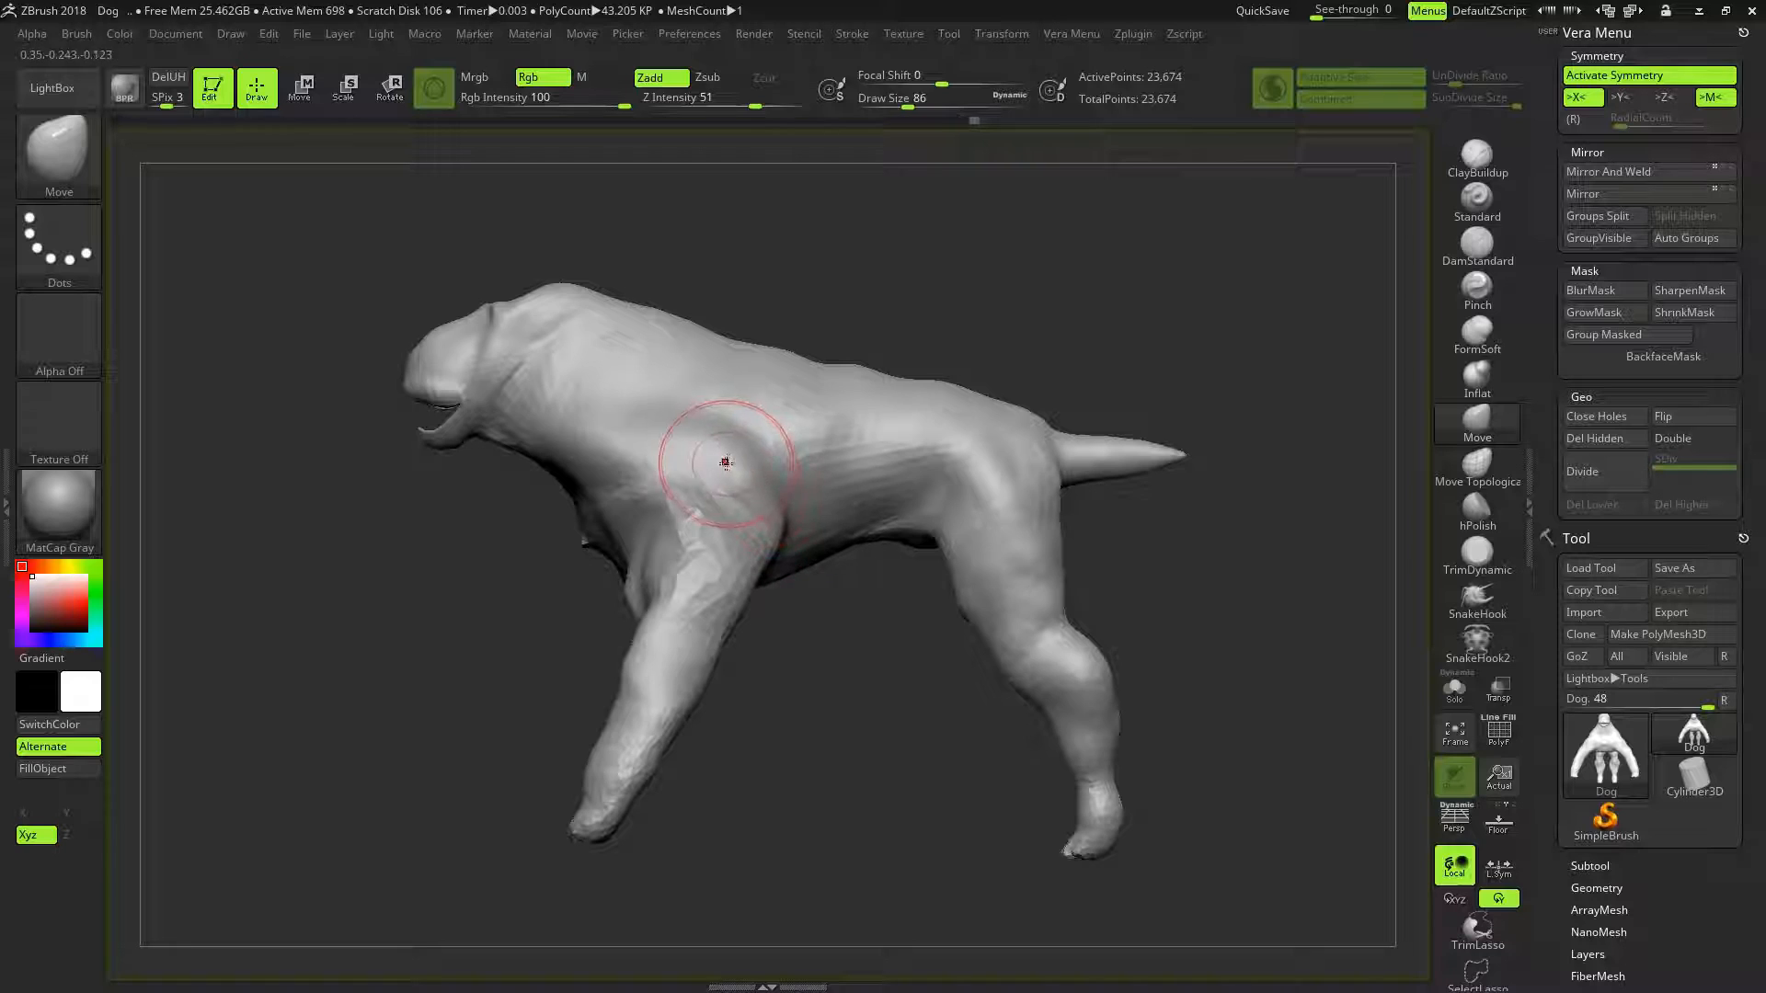
{"action": "mouse_move", "coordinate": [507, 602]}
{"action": "left_mouse_down"}
{"action": "mouse_move", "coordinate": [544, 541]}
{"action": "mouse_move", "coordinate": [555, 550]}
{"action": "left_mouse_up"}
{"action": "left_click_drag", "start_coordinate": [606, 689], "coordinate": [562, 556]}
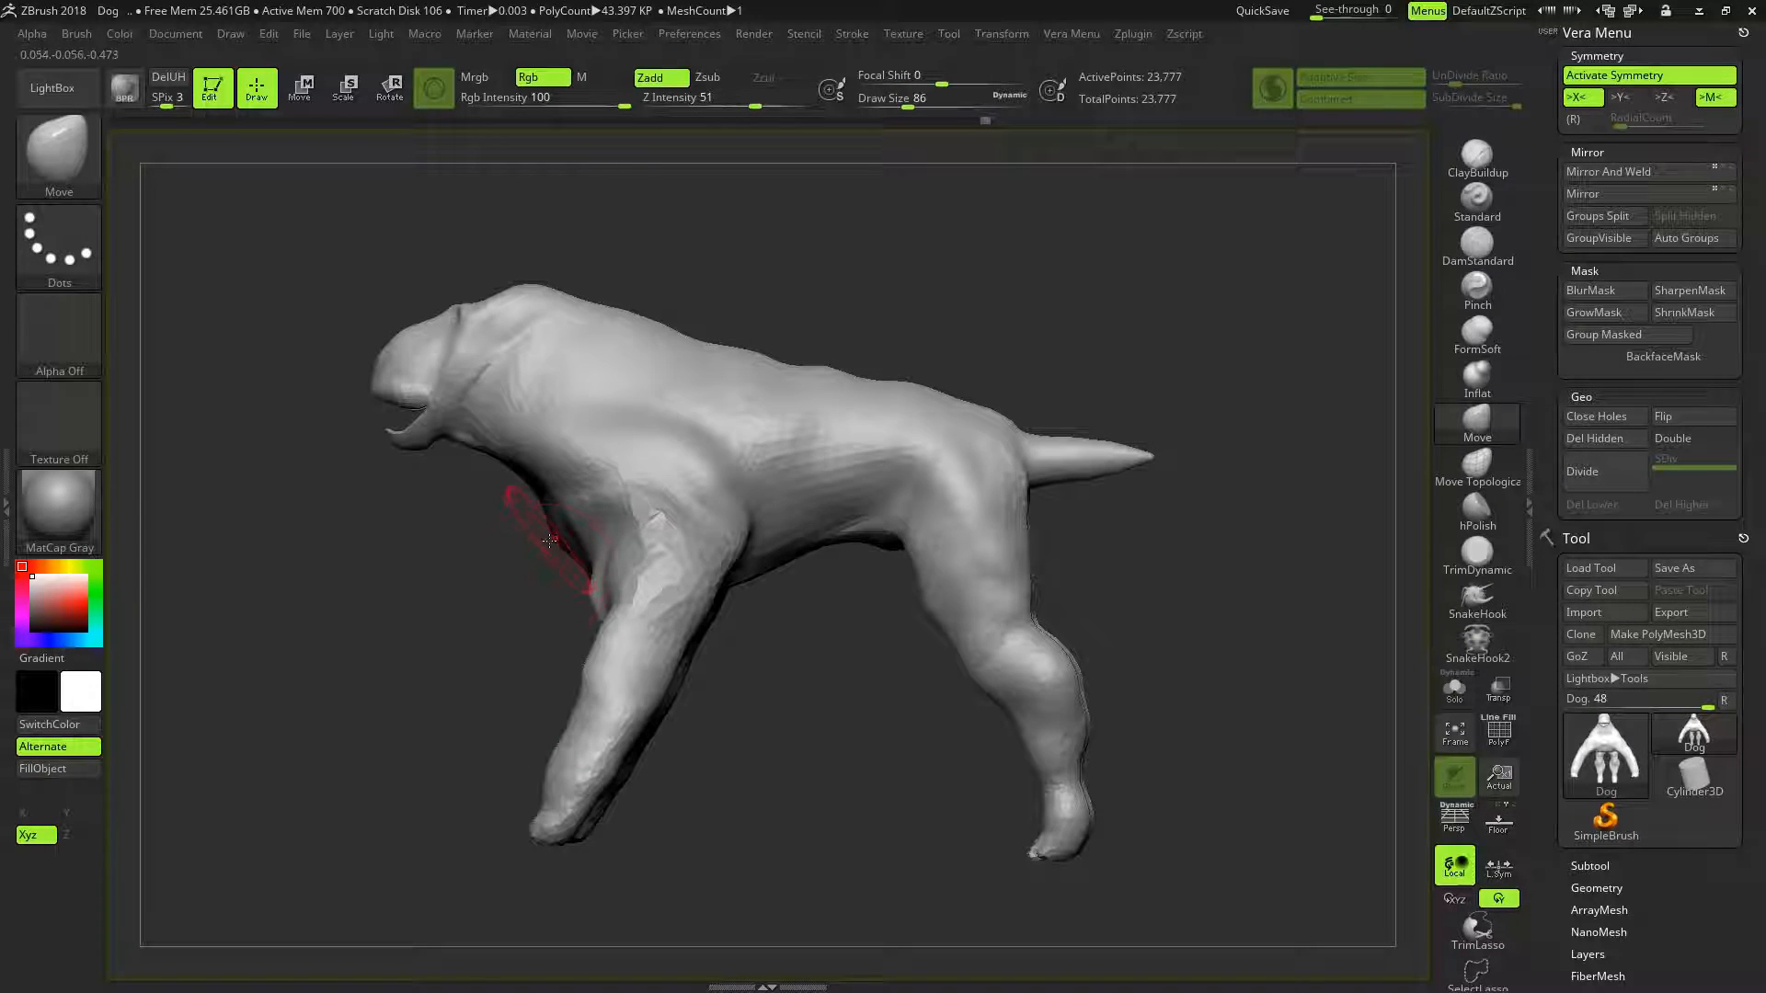
{"action": "key", "text": "shift"}
{"action": "mouse_move", "coordinate": [566, 594]}
{"action": "left_mouse_down", "text": "shift"}
{"action": "mouse_move", "coordinate": [509, 581]}
{"action": "mouse_move", "coordinate": [501, 602]}
{"action": "mouse_move", "coordinate": [508, 551]}
{"action": "left_mouse_up", "text": "shift"}
{"action": "left_click_drag", "start_coordinate": [507, 454], "coordinate": [533, 450]}
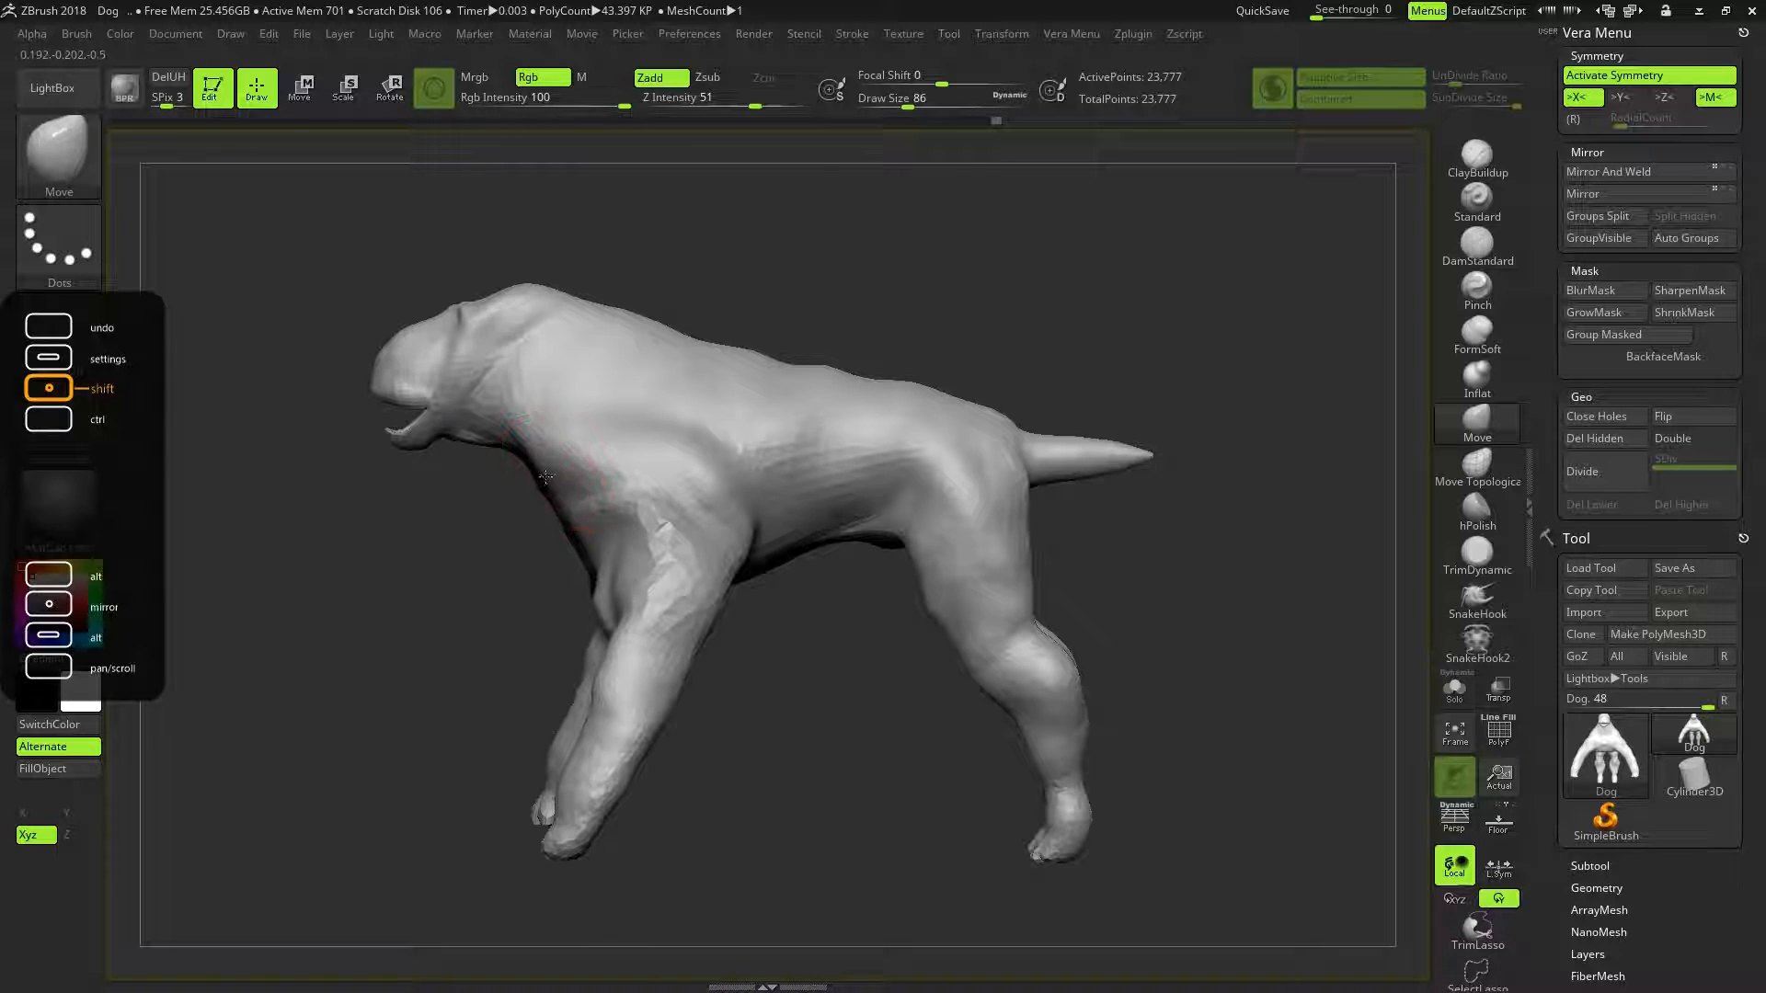
Pull the mouth corners back and down with the Move brush, smoothing the surrounding cheek at small draw sizes
{"action": "left_click_drag", "start_coordinate": [501, 599], "coordinate": [686, 593], "text": "shift"}
{"action": "left_click_drag", "start_coordinate": [602, 533], "coordinate": [824, 726], "text": "alt"}
{"action": "left_click_drag", "start_coordinate": [721, 678], "coordinate": [692, 572]}
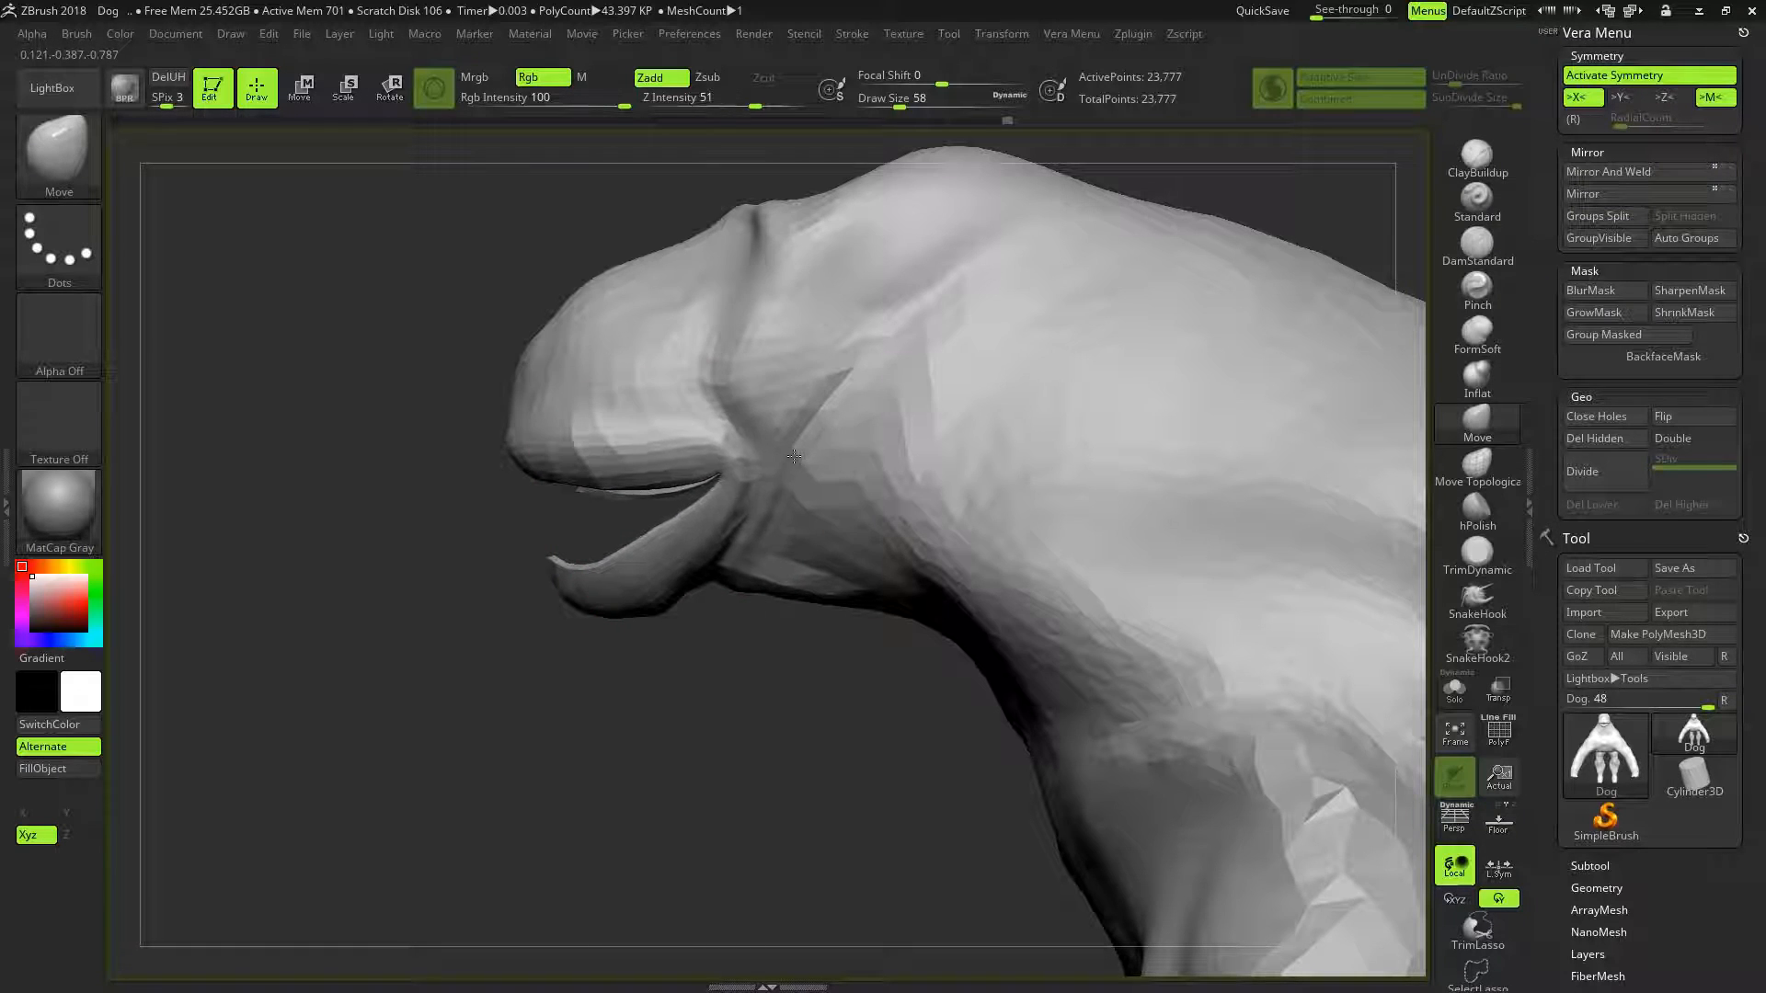
{"action": "left_click_drag", "start_coordinate": [788, 476], "coordinate": [754, 561]}
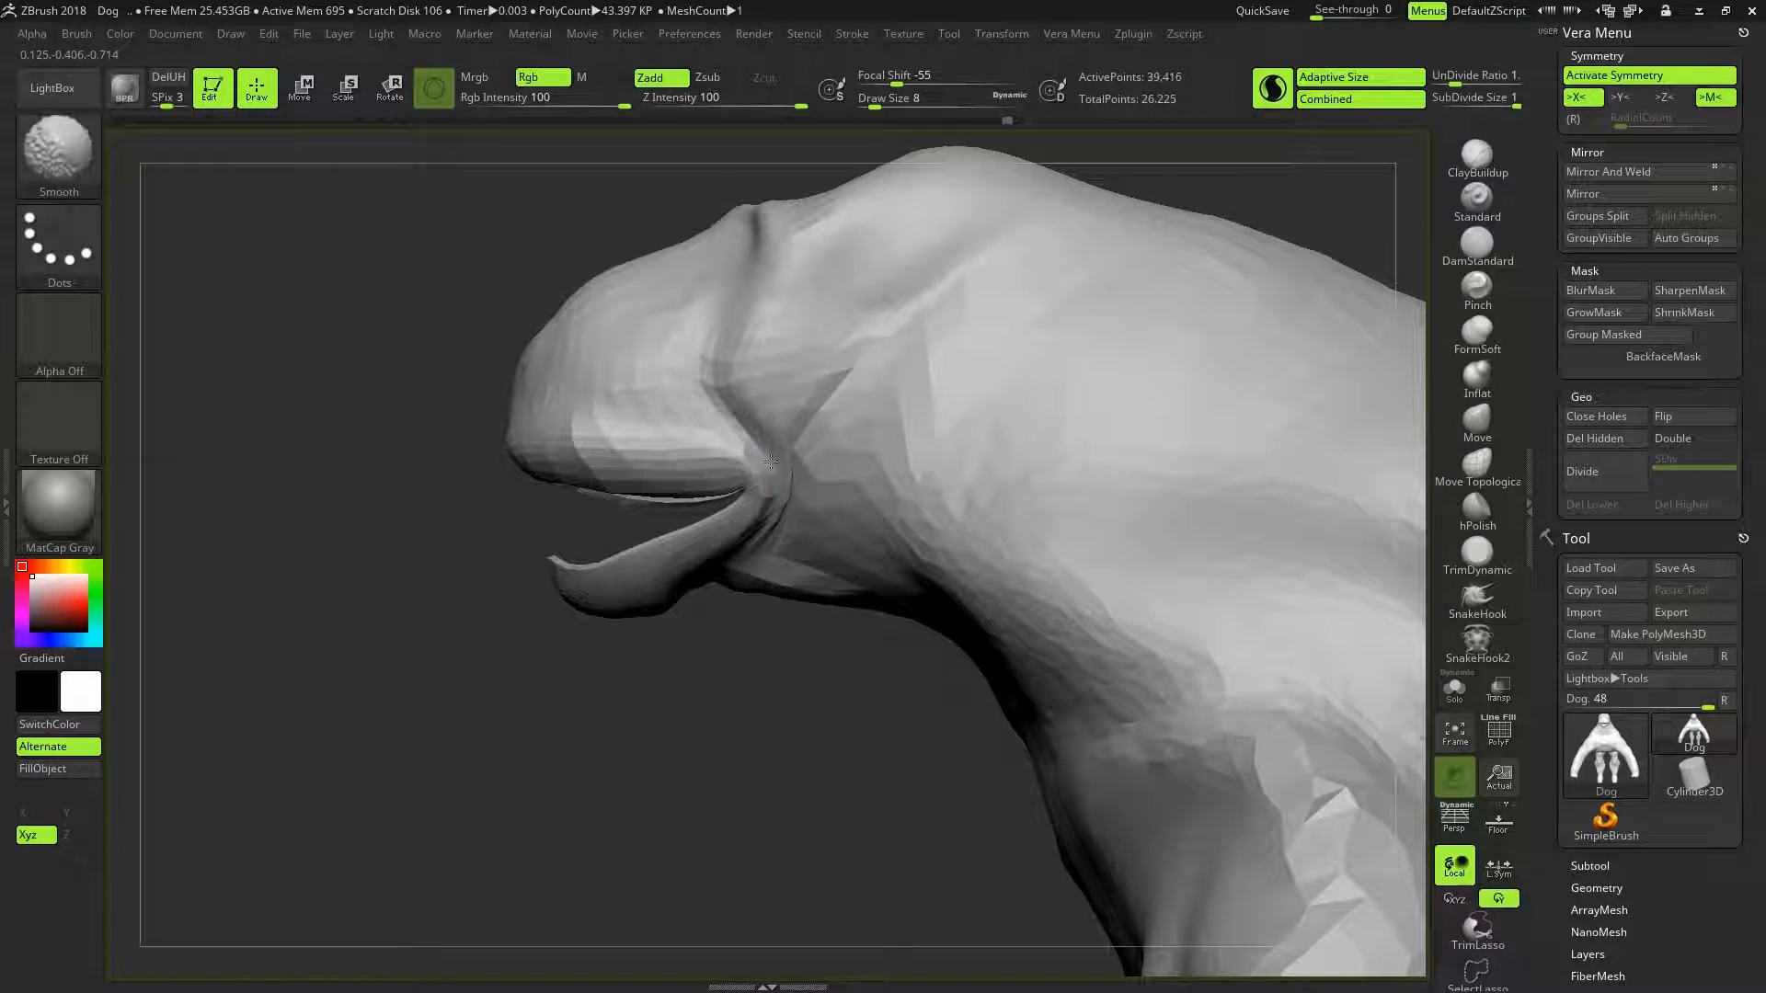
{"action": "key", "text": "bracketright"}
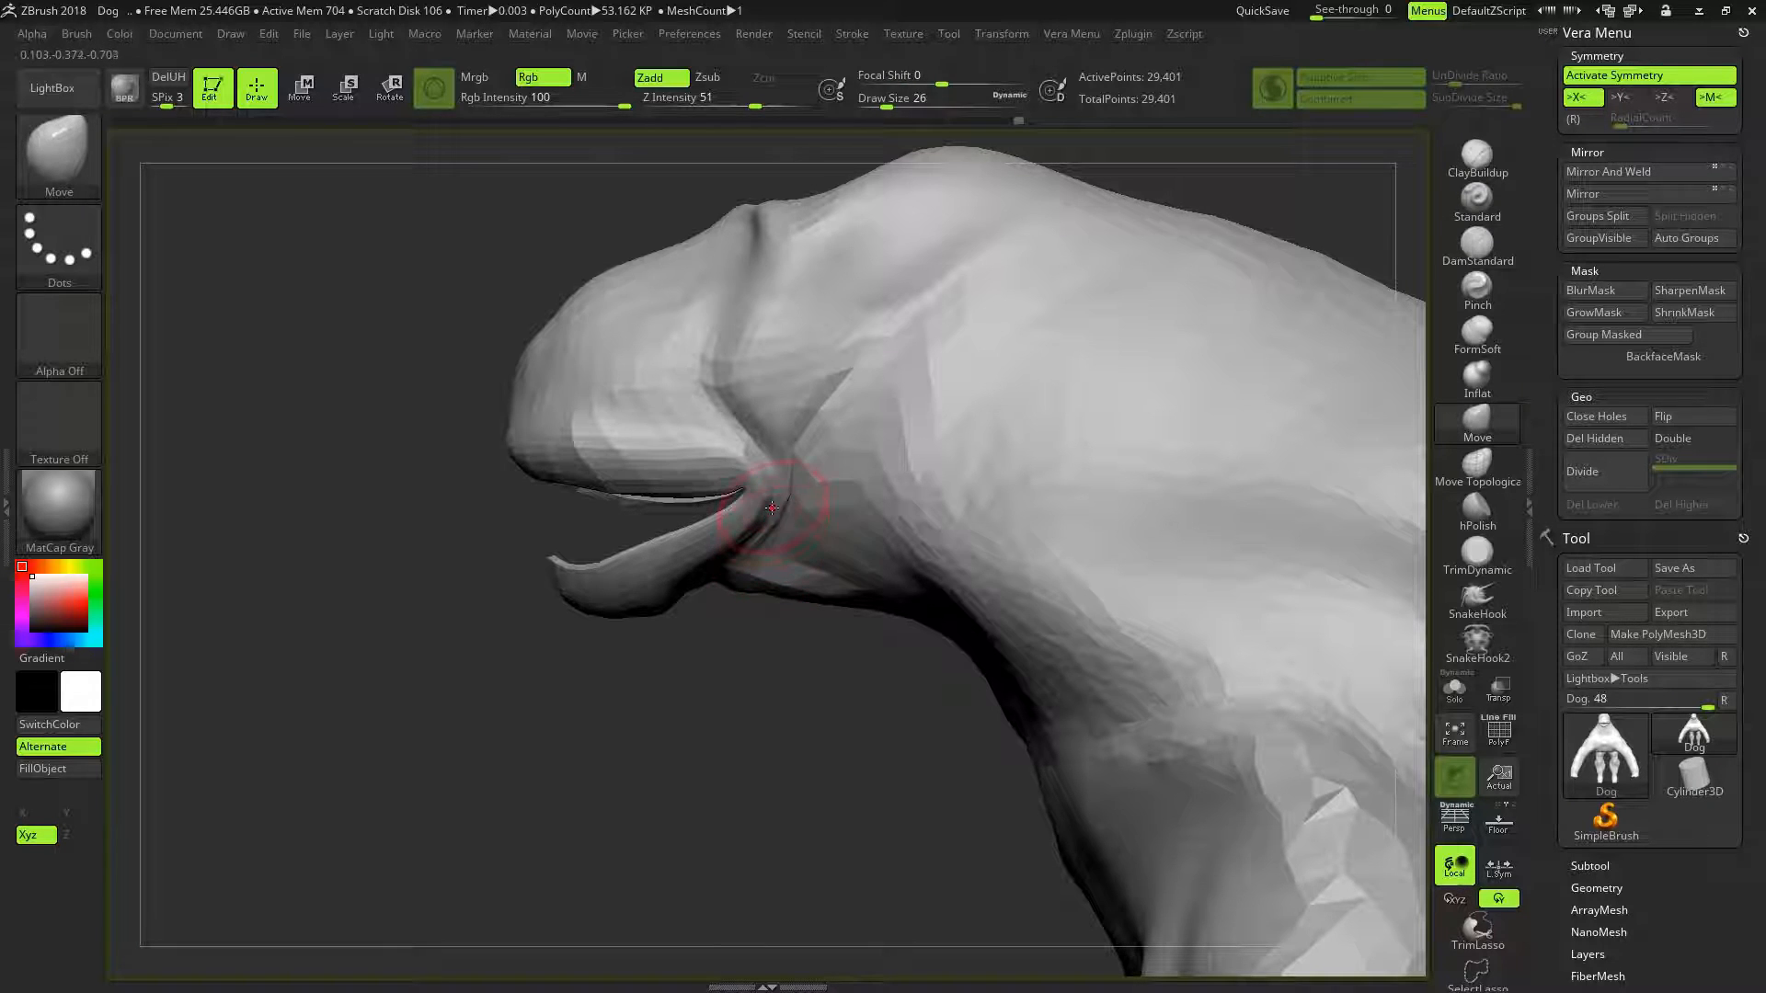
{"action": "mouse_move", "coordinate": [807, 477]}
{"action": "left_mouse_down", "text": "shift"}
{"action": "mouse_move", "coordinate": [765, 440]}
{"action": "mouse_move", "coordinate": [781, 524]}
{"action": "mouse_move", "coordinate": [770, 511]}
{"action": "mouse_move", "coordinate": [797, 489]}
{"action": "mouse_move", "coordinate": [817, 550]}
{"action": "mouse_move", "coordinate": [782, 504]}
{"action": "mouse_move", "coordinate": [815, 527]}
{"action": "mouse_move", "coordinate": [735, 550]}
{"action": "mouse_move", "coordinate": [748, 519]}
{"action": "left_mouse_up", "text": "shift"}
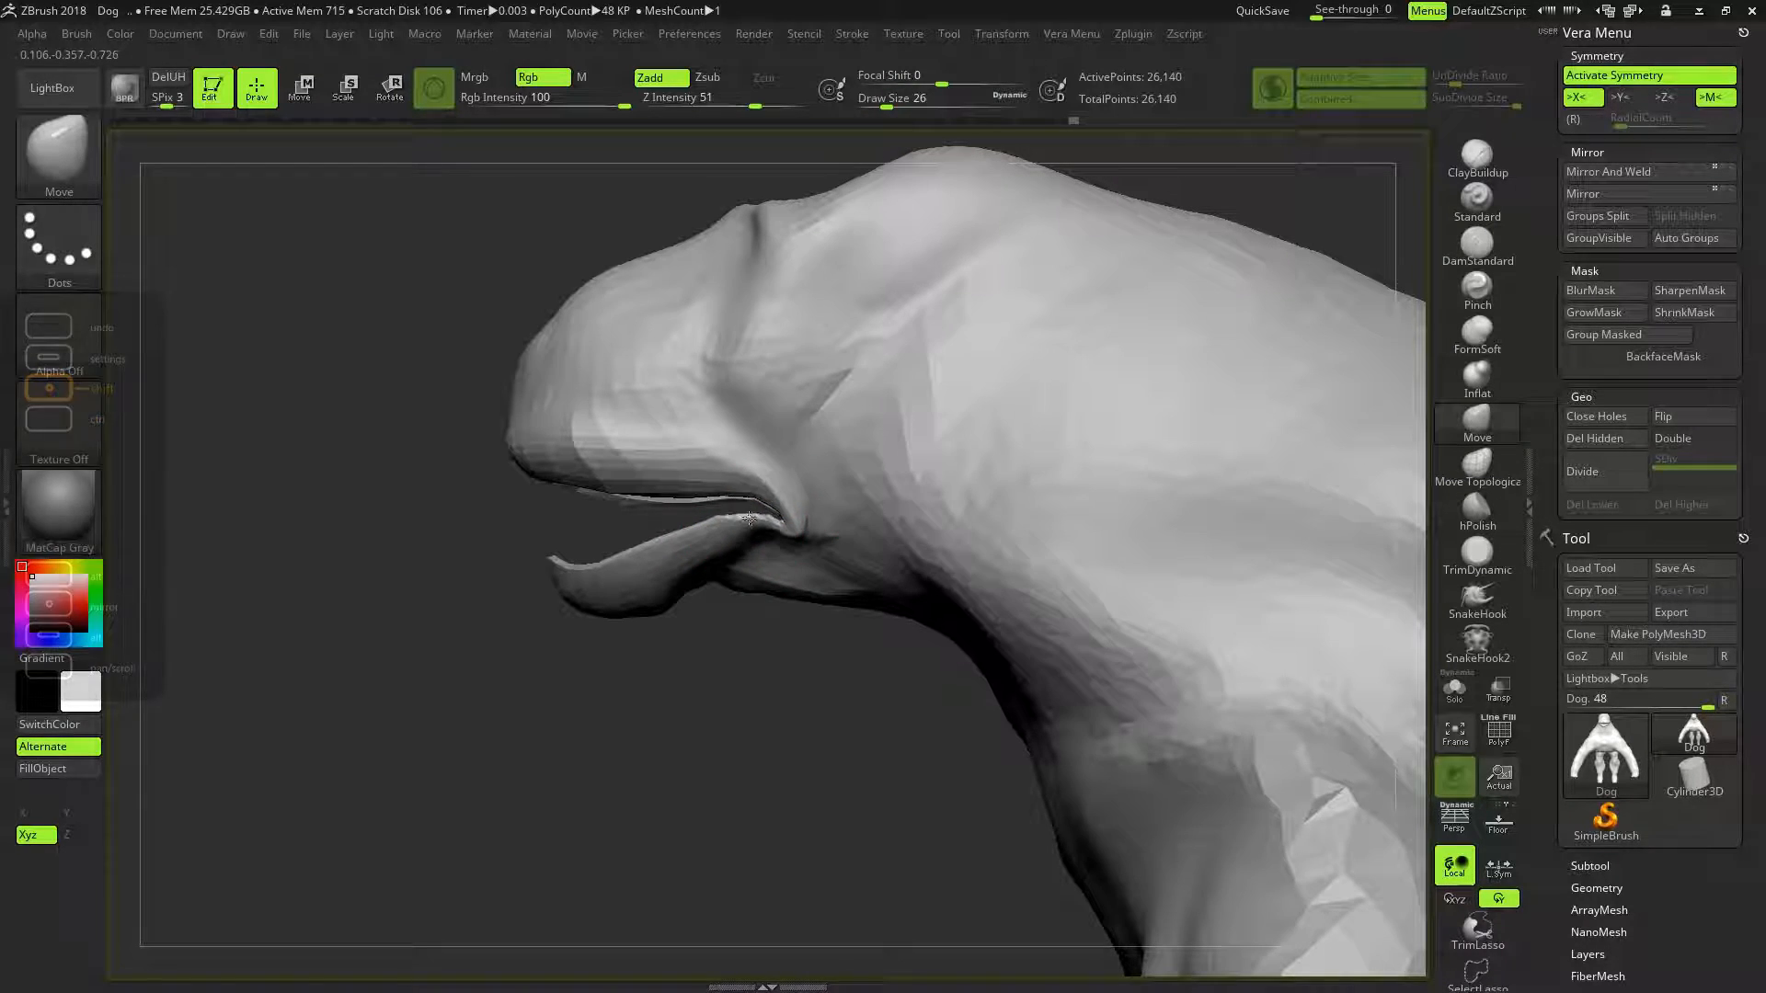
Reshape the lower lip, the jaw underside and the area beneath the mouth corner with the Move brush at draw size 26
{"action": "left_click_drag", "start_coordinate": [594, 570], "coordinate": [593, 561]}
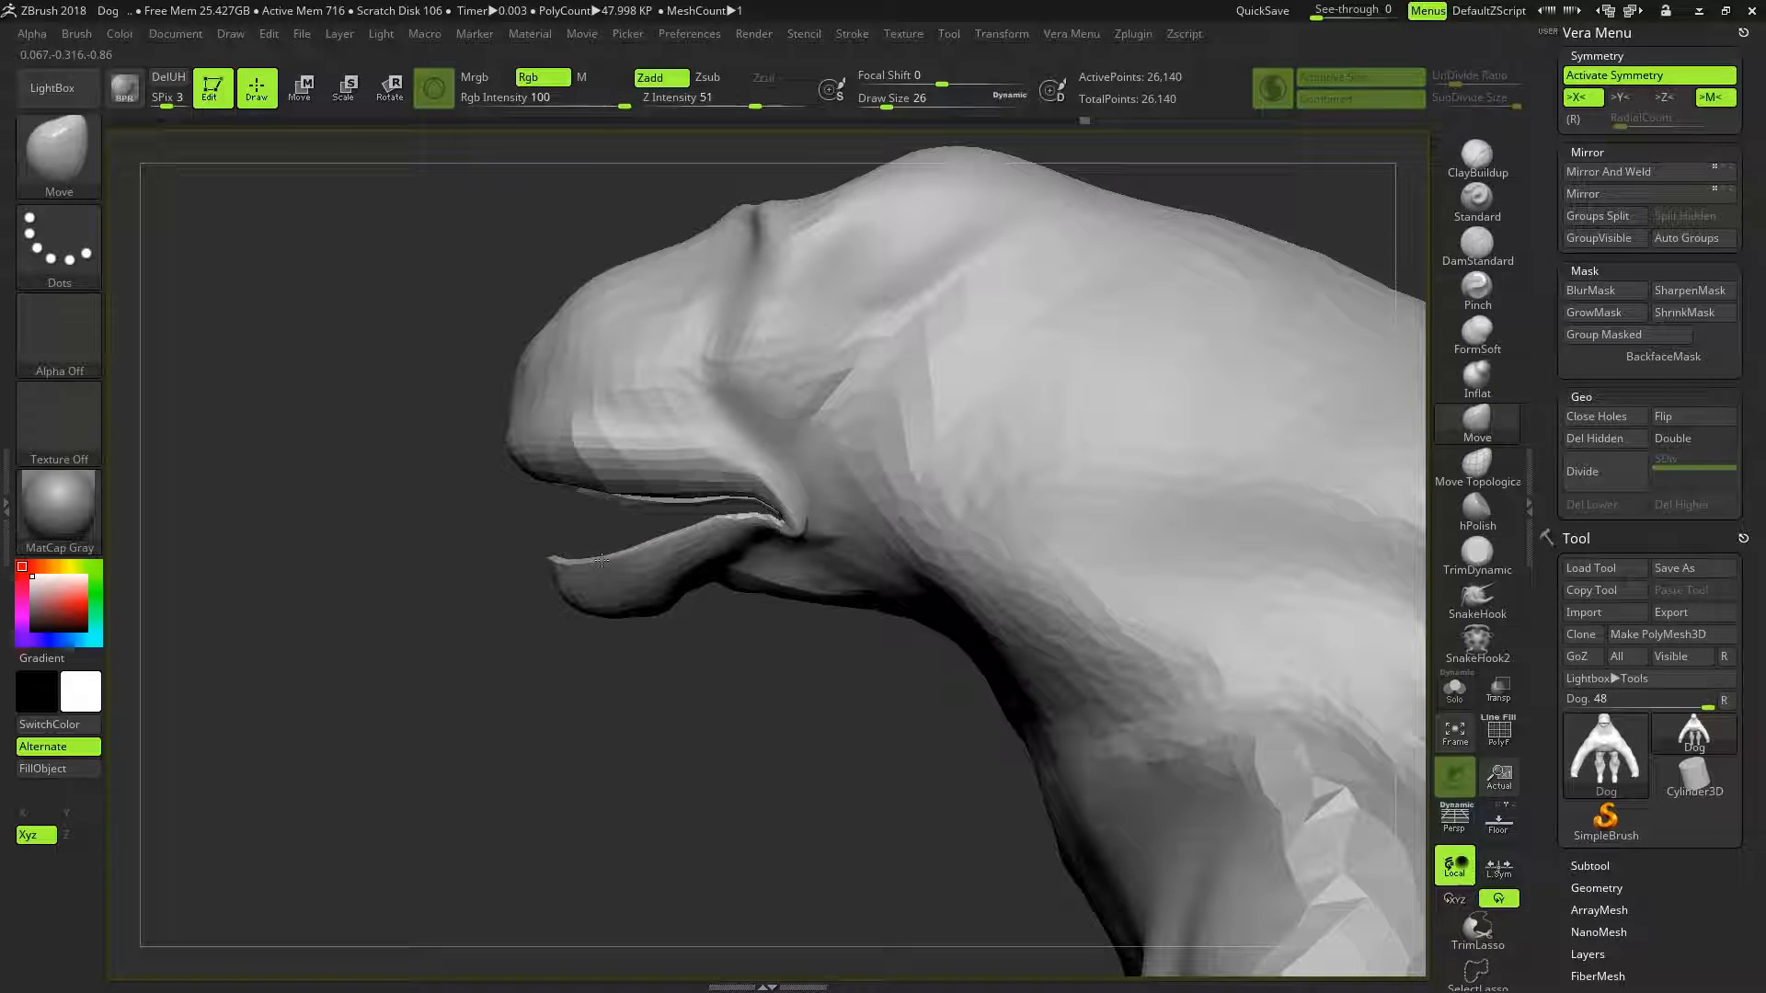
{"action": "mouse_move", "coordinate": [711, 572]}
{"action": "left_mouse_down"}
{"action": "mouse_move", "coordinate": [738, 624]}
{"action": "mouse_move", "coordinate": [734, 603]}
{"action": "mouse_move", "coordinate": [701, 599]}
{"action": "mouse_move", "coordinate": [776, 602]}
{"action": "left_mouse_up"}
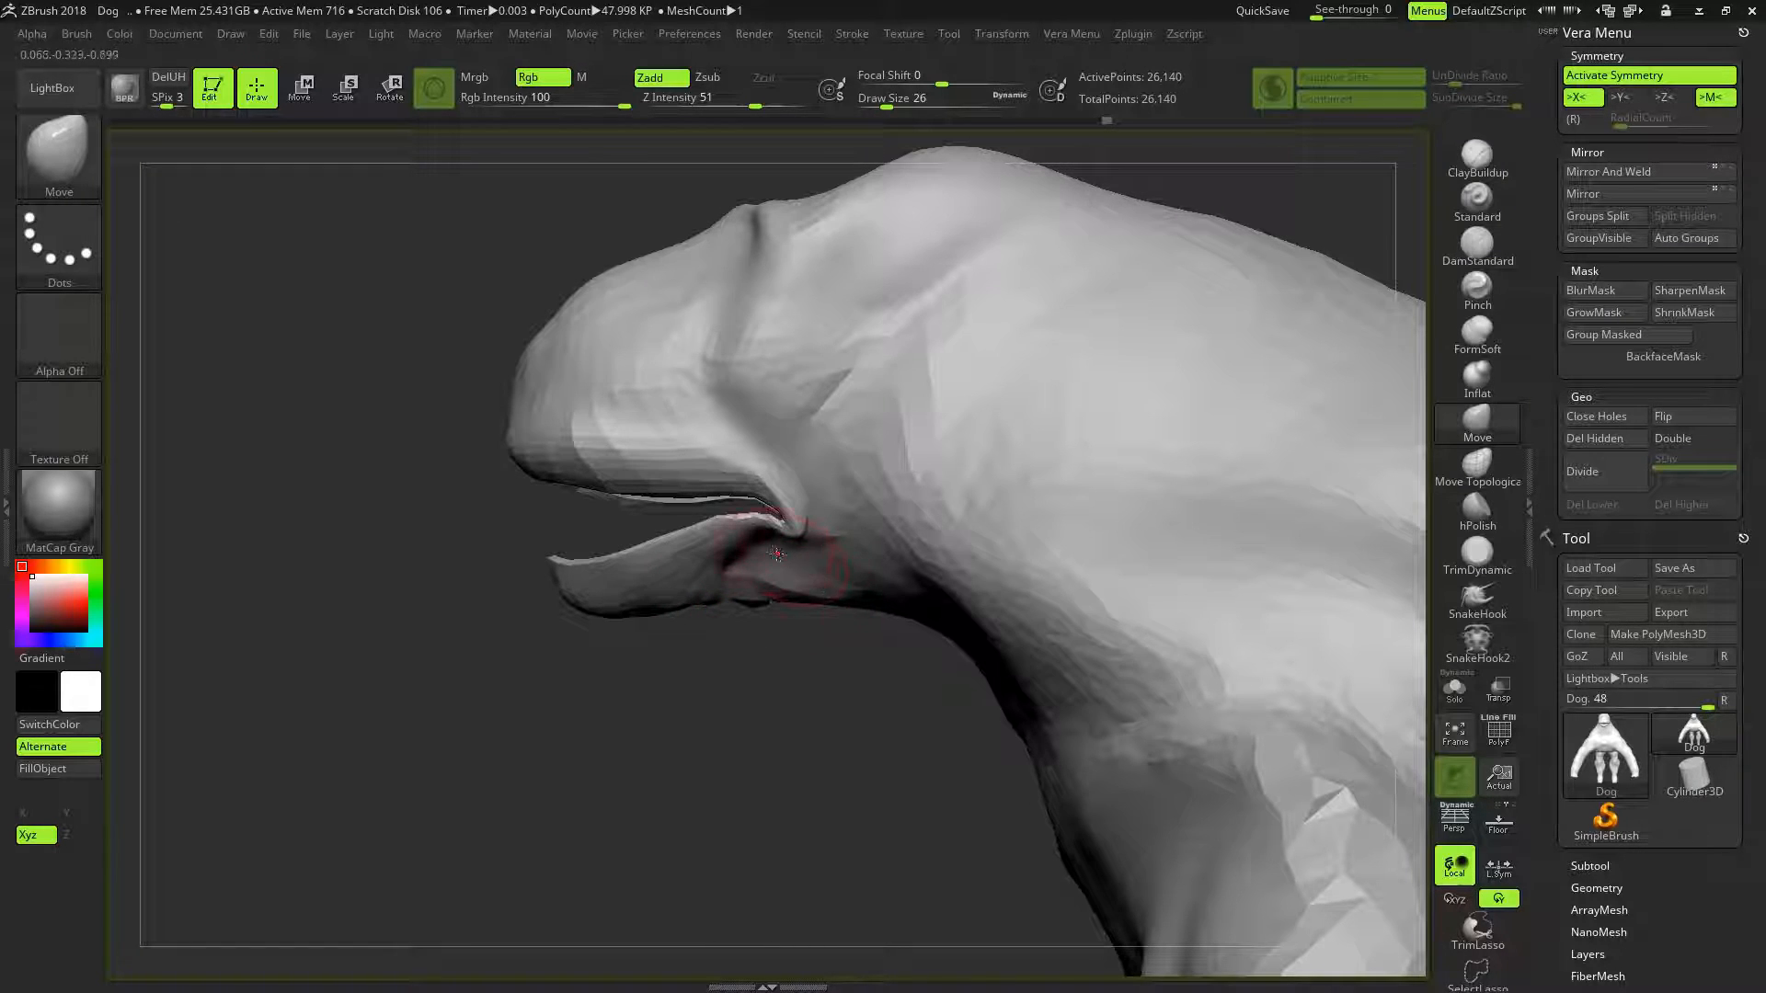
{"action": "left_click_drag", "start_coordinate": [767, 542], "coordinate": [780, 562]}
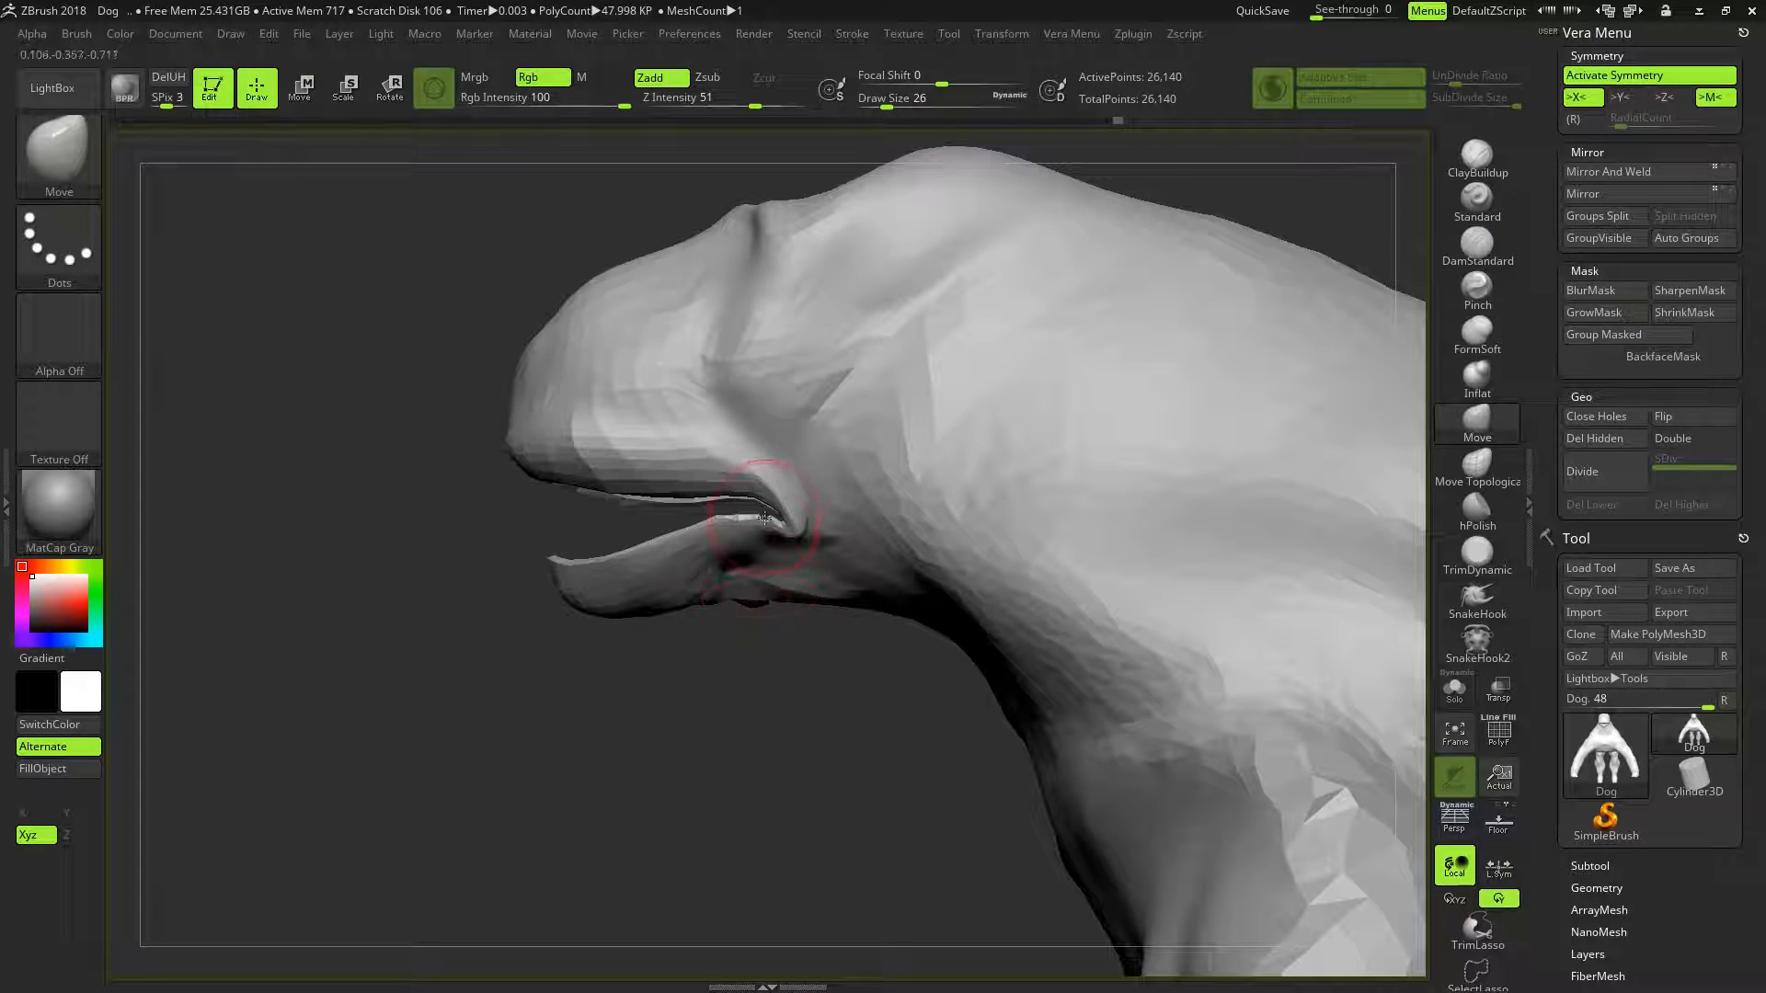
Pull the mouth corners farther back with the Move brush, increasing the draw size to 58 and 90
{"action": "key", "text": "bracketright"}
{"action": "key", "text": "bracketright"}
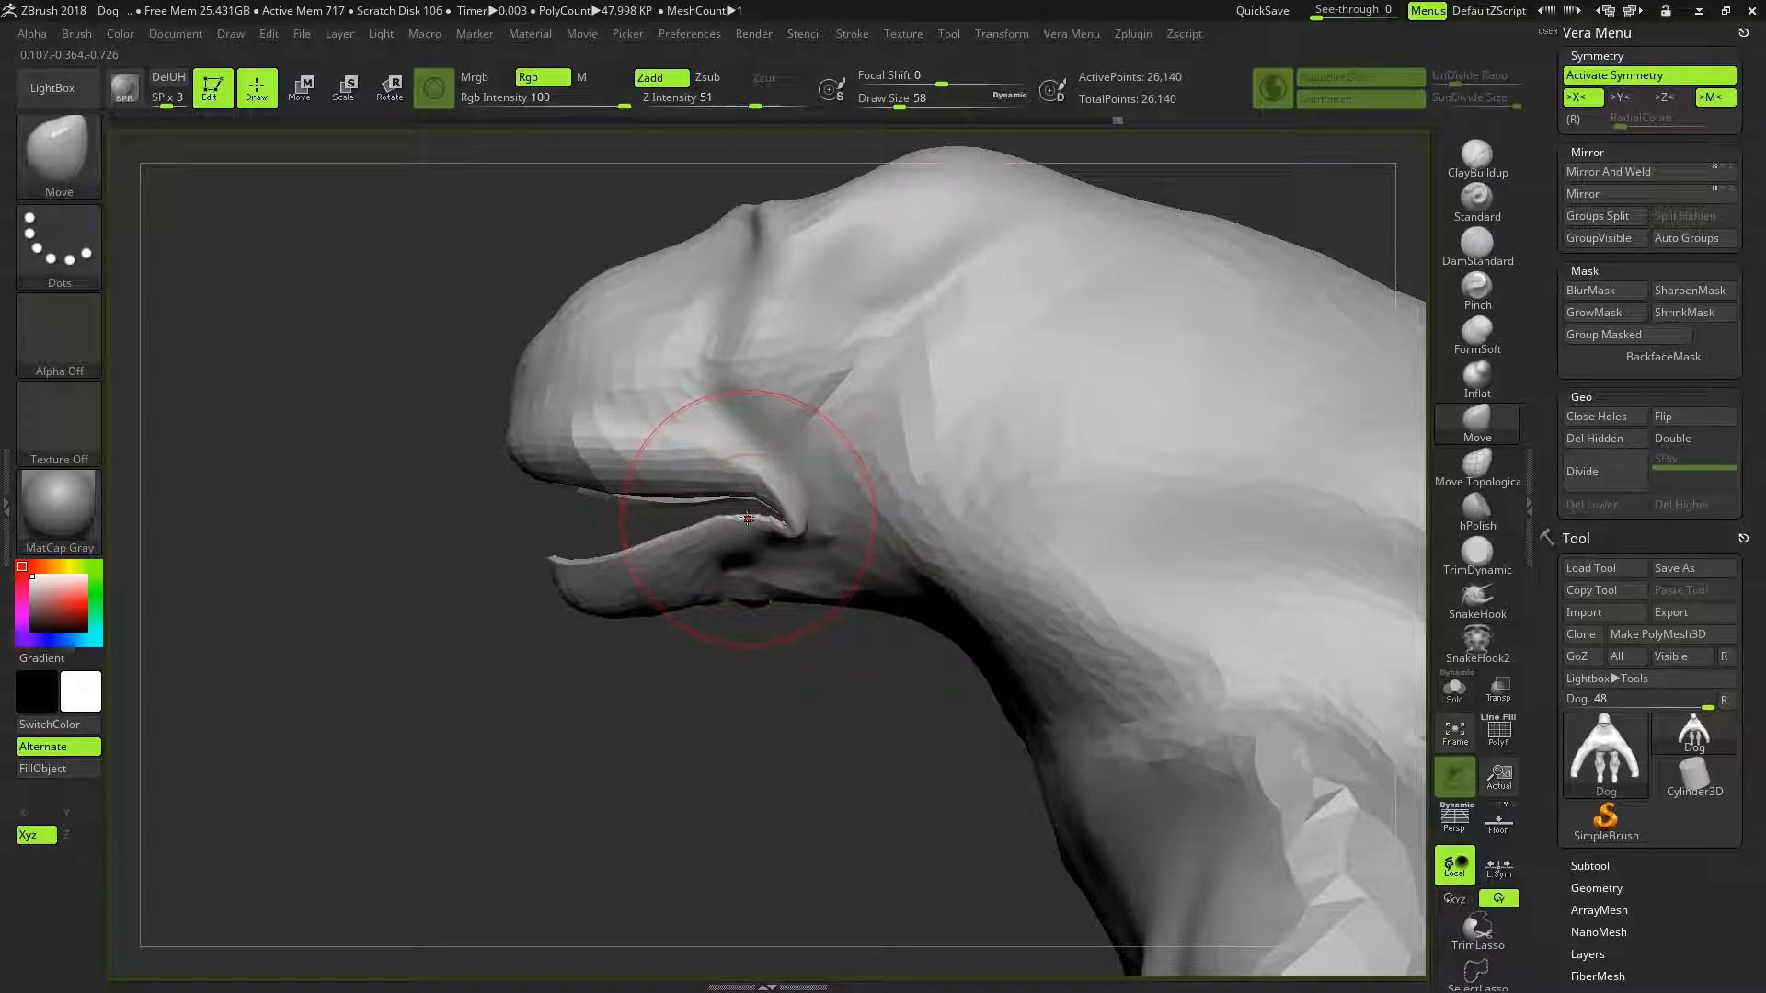
{"action": "mouse_move", "coordinate": [763, 512]}
{"action": "left_mouse_down"}
{"action": "mouse_move", "coordinate": [844, 503]}
{"action": "mouse_move", "coordinate": [805, 505]}
{"action": "left_mouse_up"}
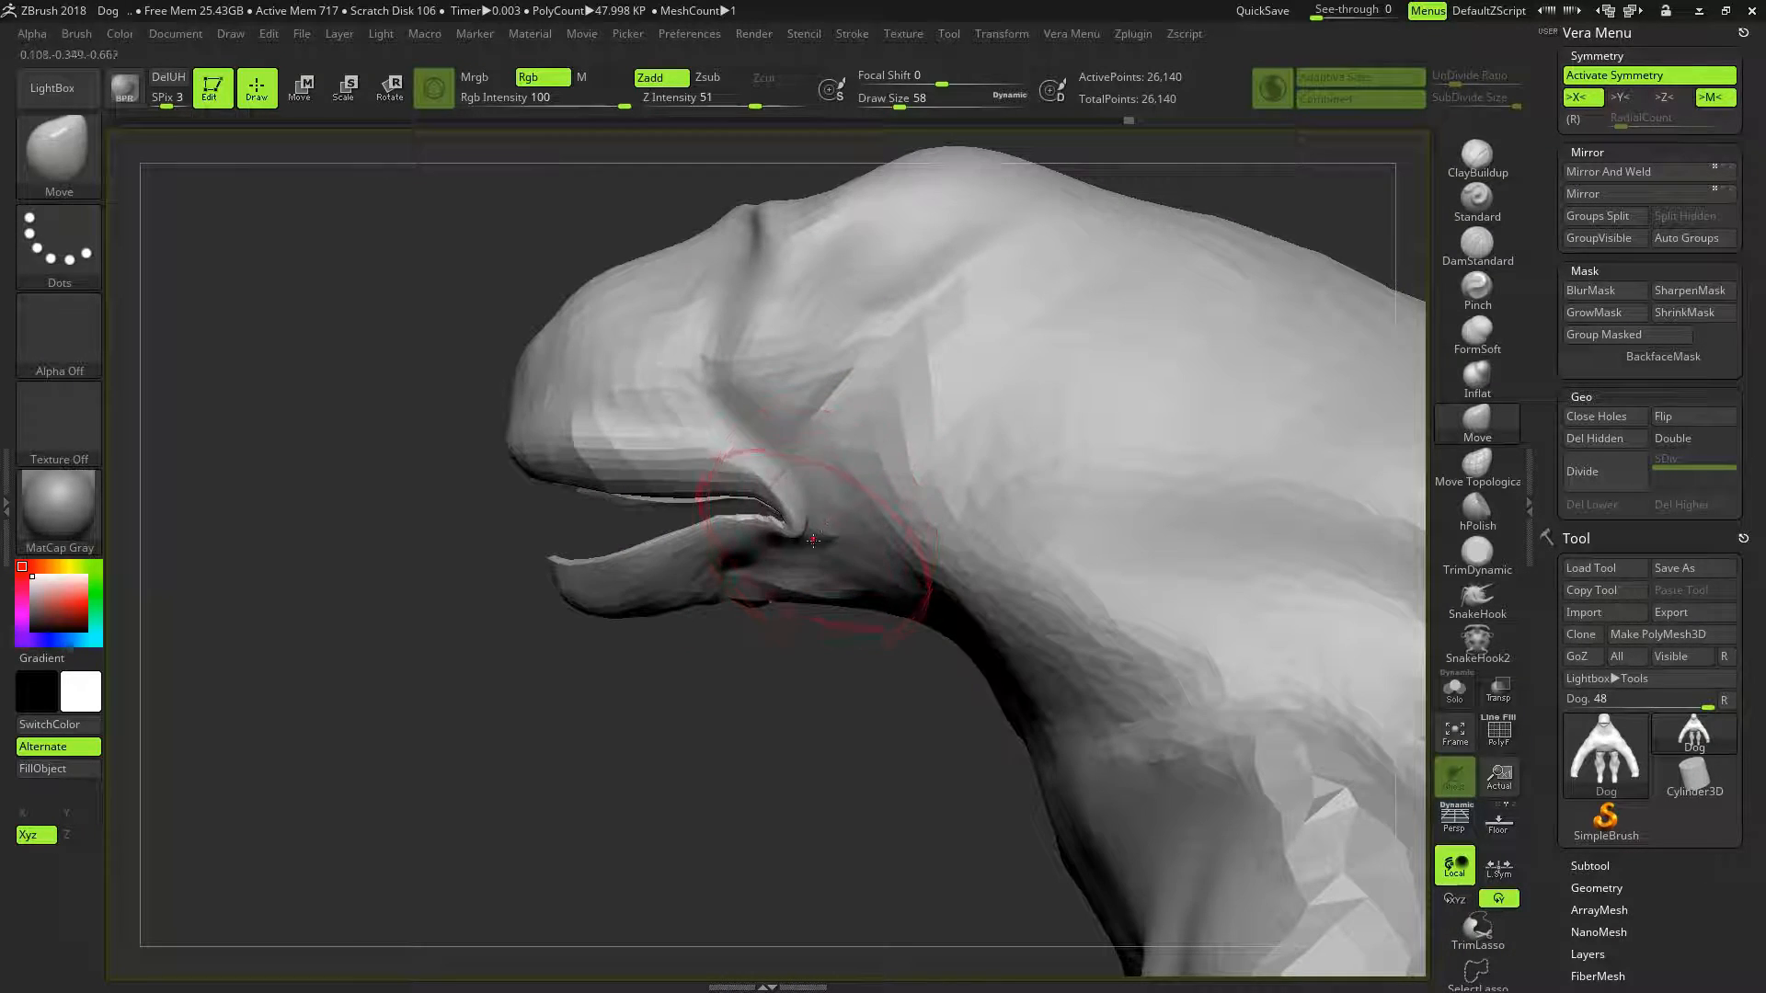
{"action": "key", "text": "bracketright"}
{"action": "key", "text": "bracketright"}
{"action": "key", "text": "bracketright"}
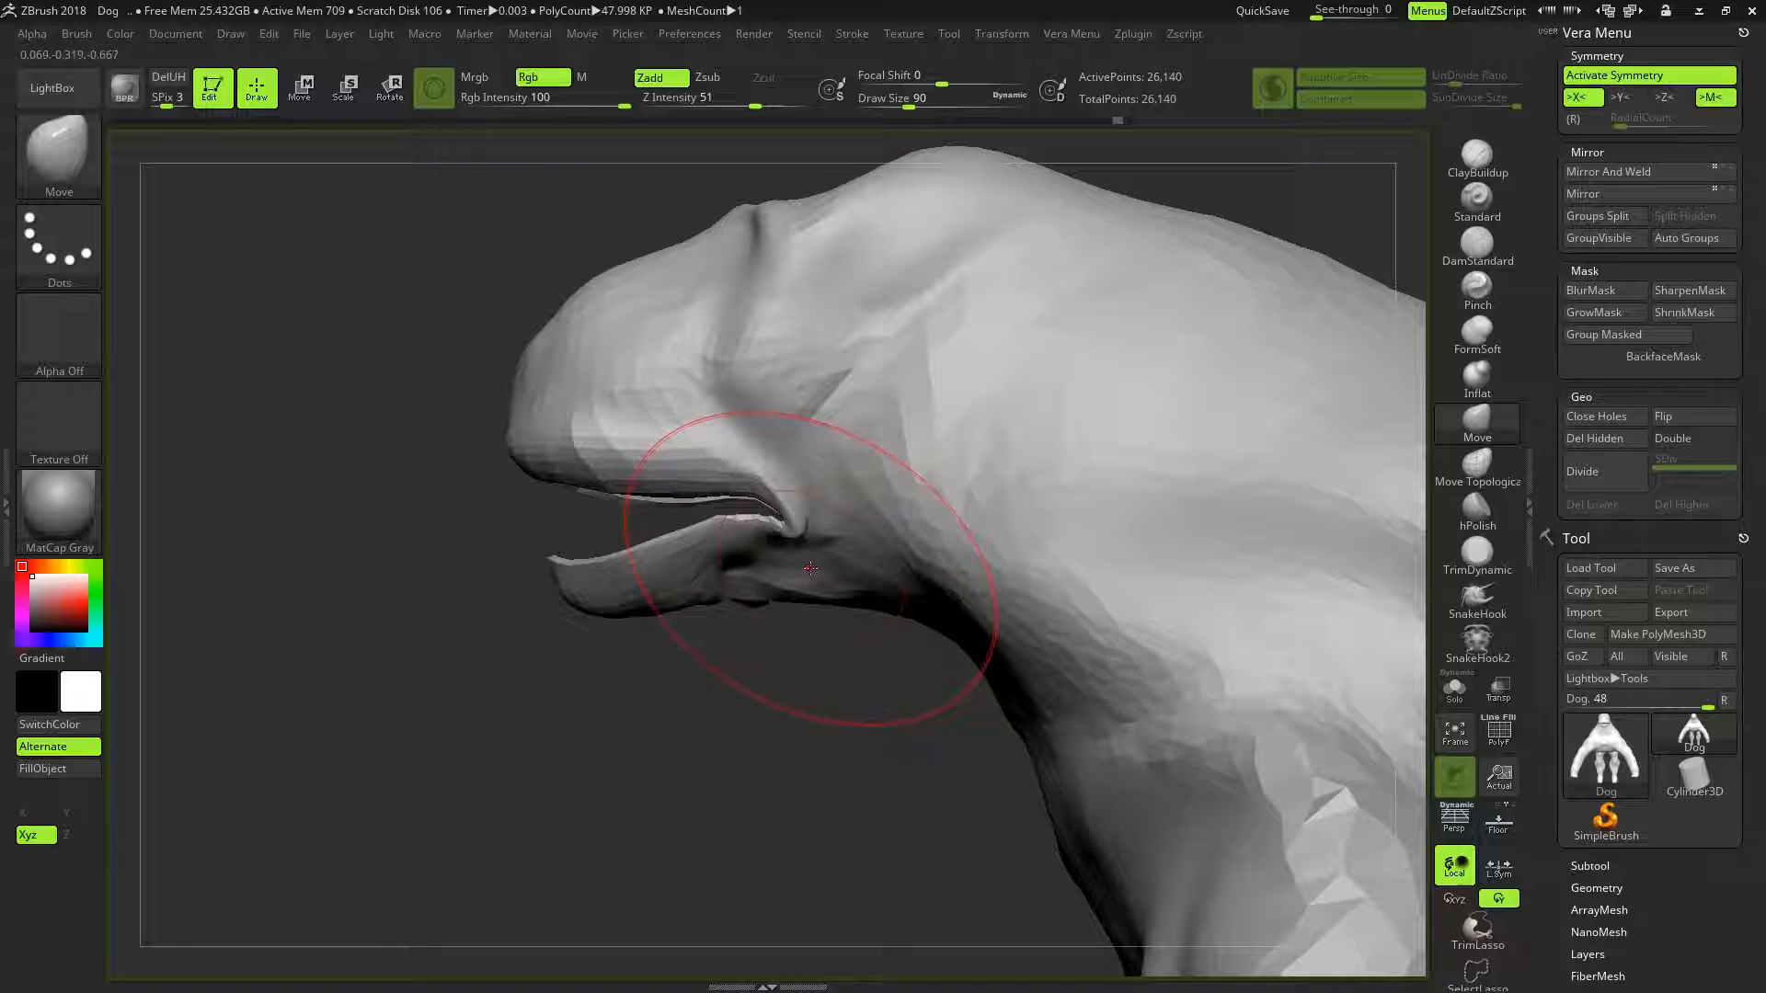
{"action": "left_click_drag", "start_coordinate": [771, 509], "coordinate": [857, 503]}
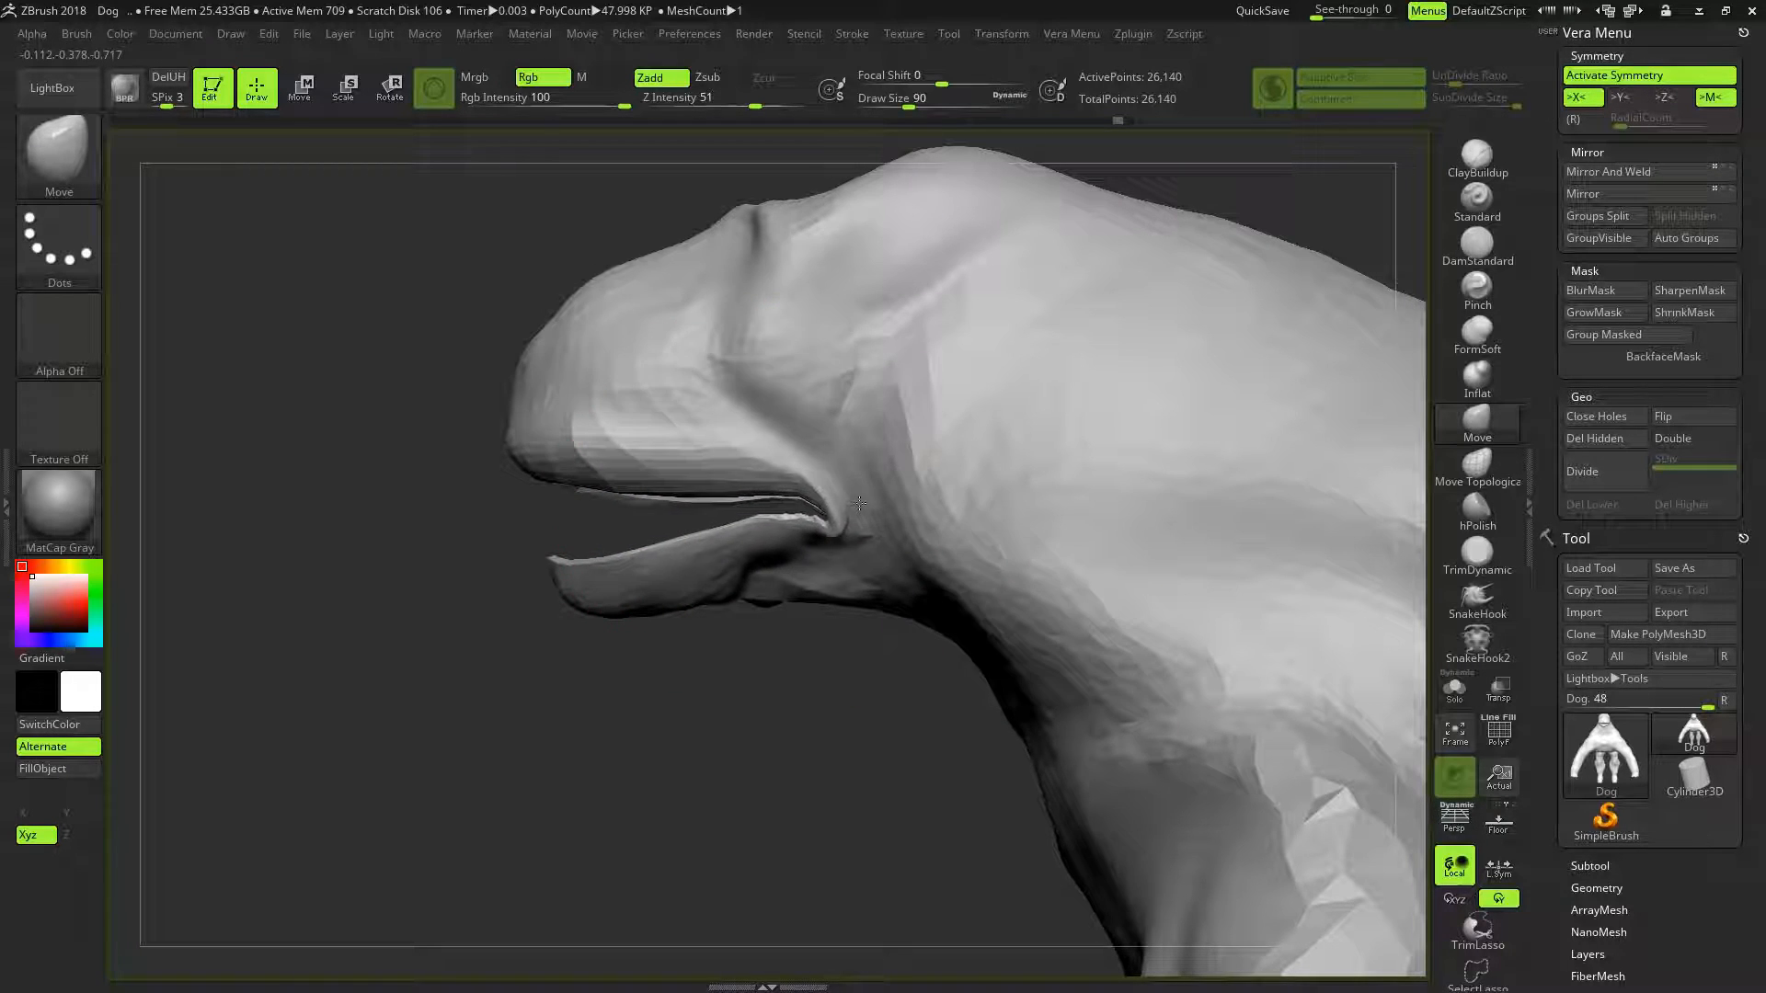
Pull the front of the snout down into a slope and push the bridge back at draw size 90
{"action": "mouse_move", "coordinate": [832, 671]}
{"action": "left_mouse_down"}
{"action": "mouse_move", "coordinate": [800, 664]}
{"action": "mouse_move", "coordinate": [869, 661]}
{"action": "left_mouse_up"}
{"action": "mouse_move", "coordinate": [1019, 517]}
{"action": "left_mouse_down"}
{"action": "mouse_move", "coordinate": [1069, 524]}
{"action": "mouse_move", "coordinate": [1060, 511]}
{"action": "left_mouse_up"}
{"action": "mouse_move", "coordinate": [1163, 476]}
{"action": "left_mouse_down"}
{"action": "mouse_move", "coordinate": [1184, 336]}
{"action": "mouse_move", "coordinate": [1096, 458]}
{"action": "mouse_move", "coordinate": [1104, 471]}
{"action": "left_mouse_up"}
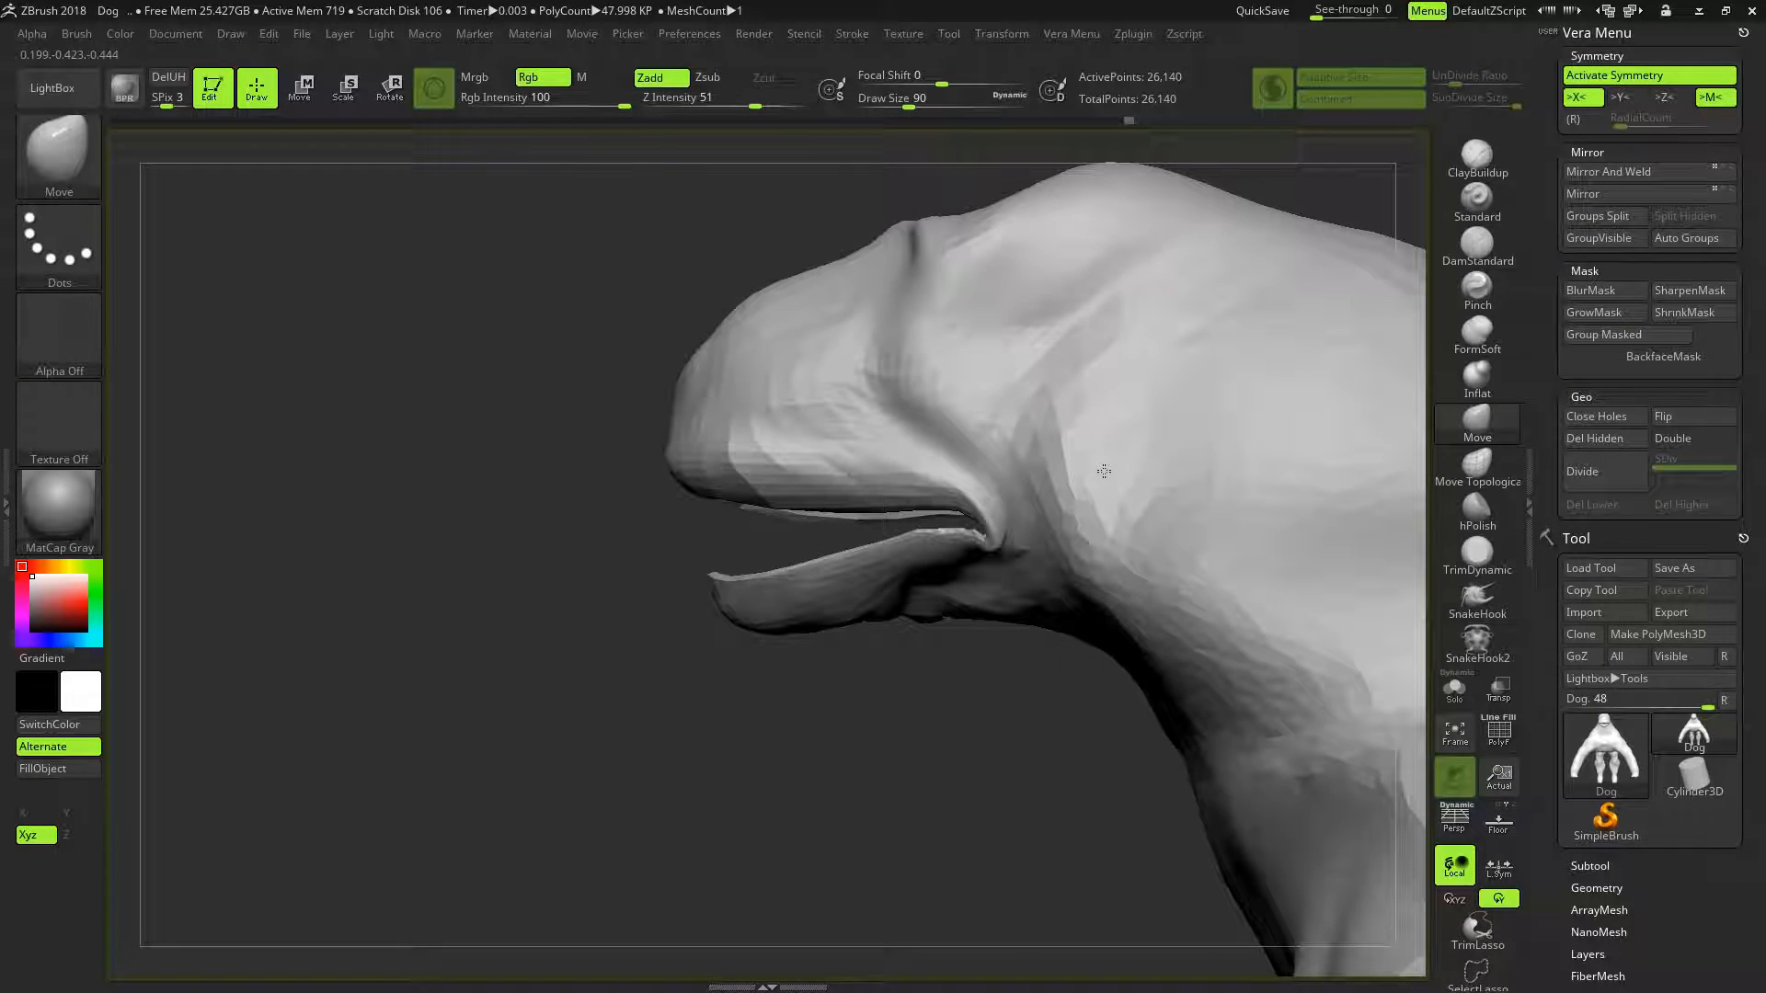
{"action": "mouse_move", "coordinate": [685, 370]}
{"action": "left_mouse_down"}
{"action": "mouse_move", "coordinate": [724, 413]}
{"action": "mouse_move", "coordinate": [711, 479]}
{"action": "left_mouse_up"}
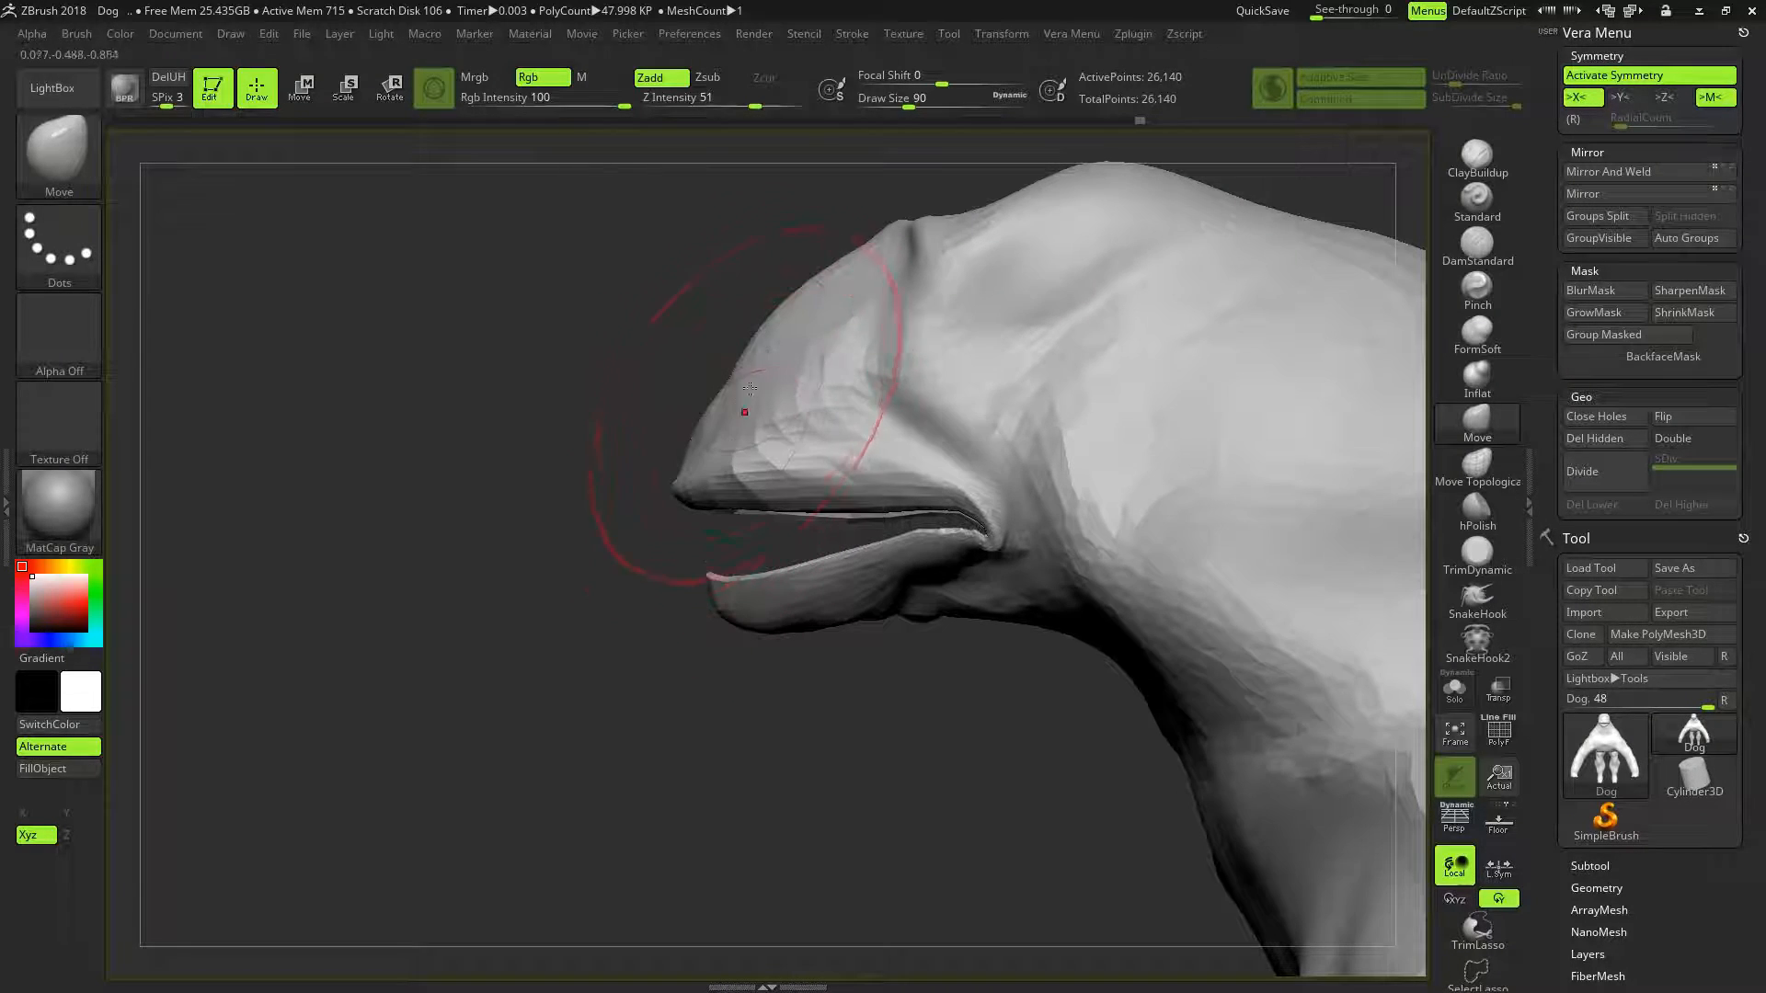
{"action": "mouse_move", "coordinate": [778, 320]}
{"action": "left_mouse_down"}
{"action": "mouse_move", "coordinate": [752, 350]}
{"action": "mouse_move", "coordinate": [795, 319]}
{"action": "mouse_move", "coordinate": [836, 339]}
{"action": "mouse_move", "coordinate": [826, 288]}
{"action": "mouse_move", "coordinate": [830, 334]}
{"action": "mouse_move", "coordinate": [856, 282]}
{"action": "left_mouse_up"}
Widen the cheeks and sides of the head outward with the Move brush at draw size 78
{"action": "key", "text": "bracketleft"}
{"action": "key", "text": "bracketleft"}
{"action": "key", "text": "bracketleft"}
{"action": "key", "text": "bracketleft"}
{"action": "key", "text": "bracketleft"}
{"action": "key", "text": "bracketleft"}
{"action": "key", "text": "bracketleft"}
{"action": "key", "text": "bracketleft"}
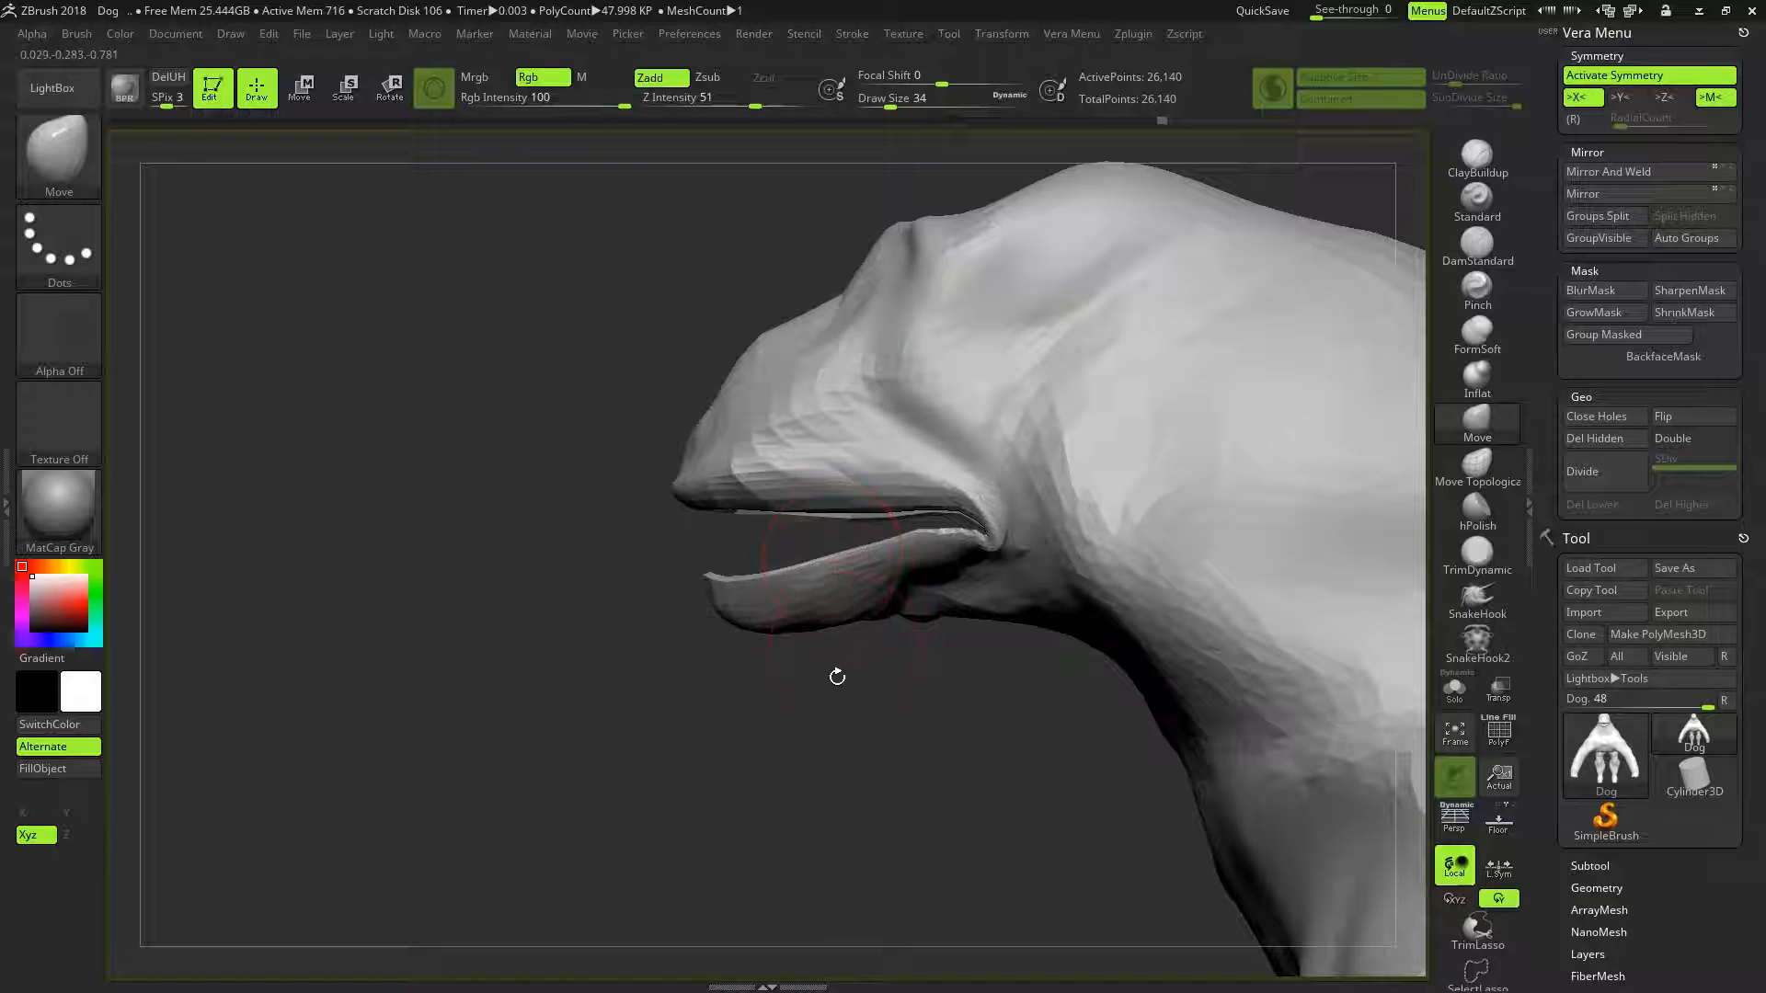
{"action": "mouse_move", "coordinate": [852, 690]}
{"action": "left_mouse_down"}
{"action": "mouse_move", "coordinate": [953, 687]}
{"action": "mouse_move", "coordinate": [1116, 422]}
{"action": "left_mouse_up"}
{"action": "key", "text": "bracketright"}
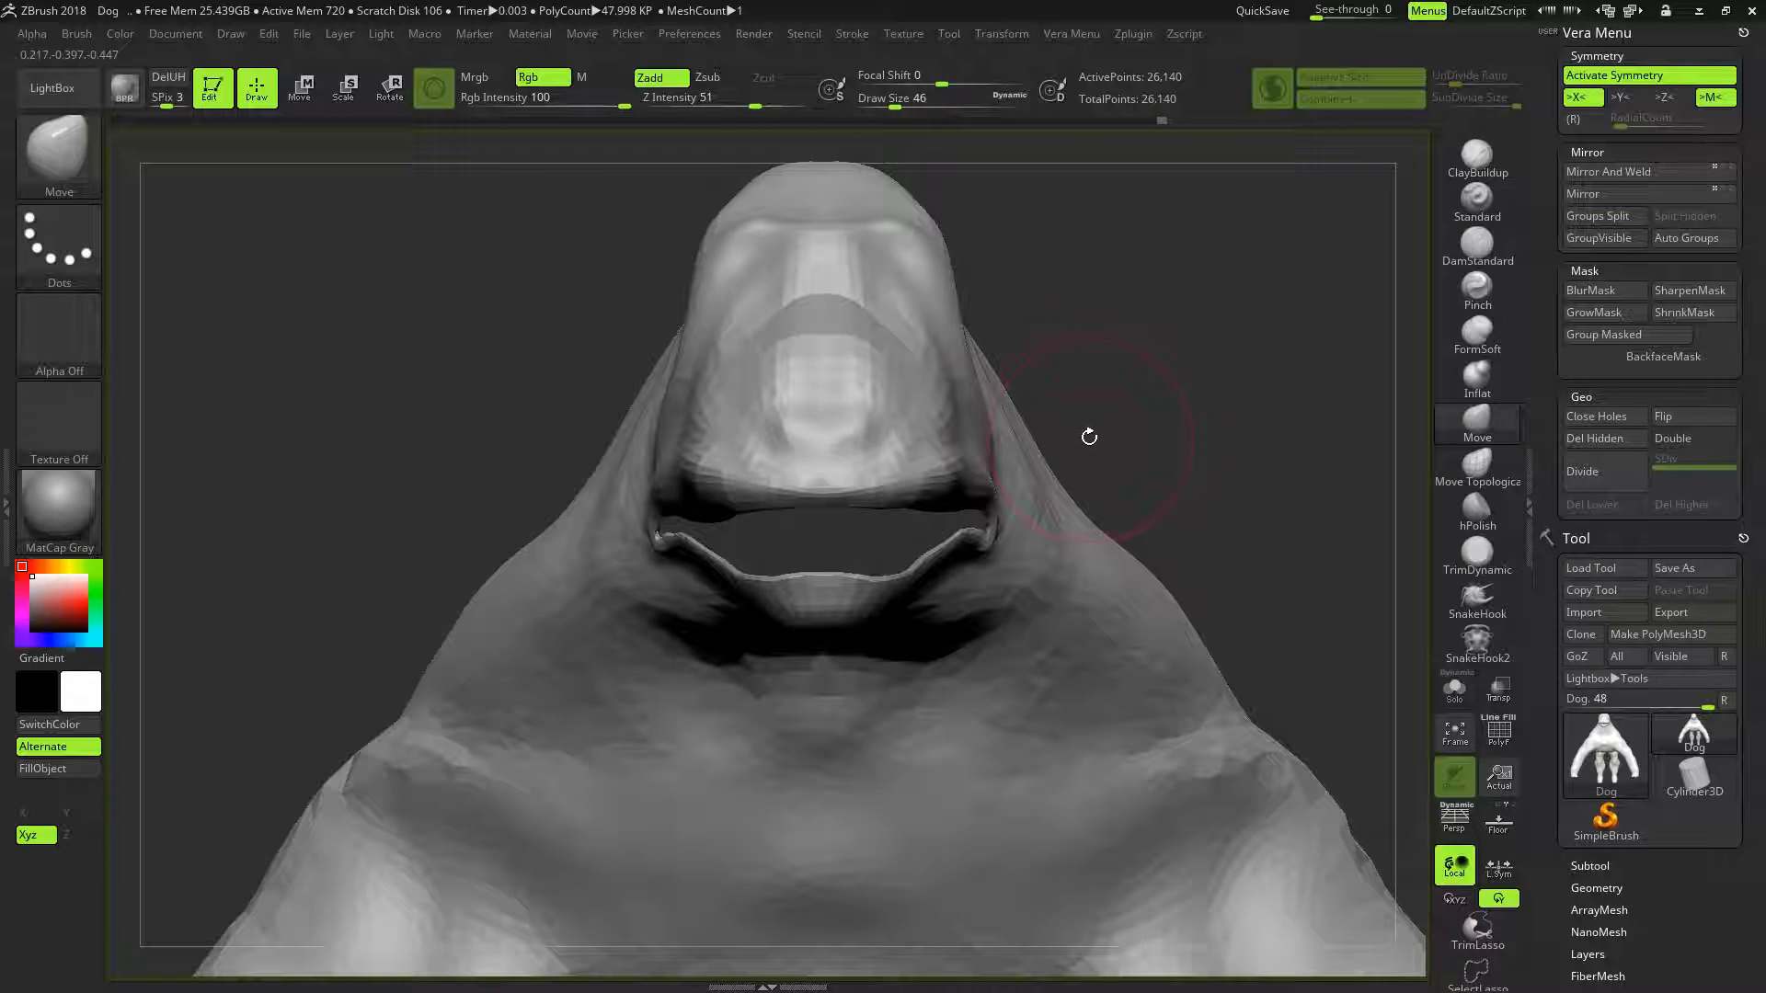
{"action": "key", "text": "bracketright"}
{"action": "key", "text": "bracketright"}
{"action": "left_click_drag", "start_coordinate": [967, 372], "coordinate": [1017, 382]}
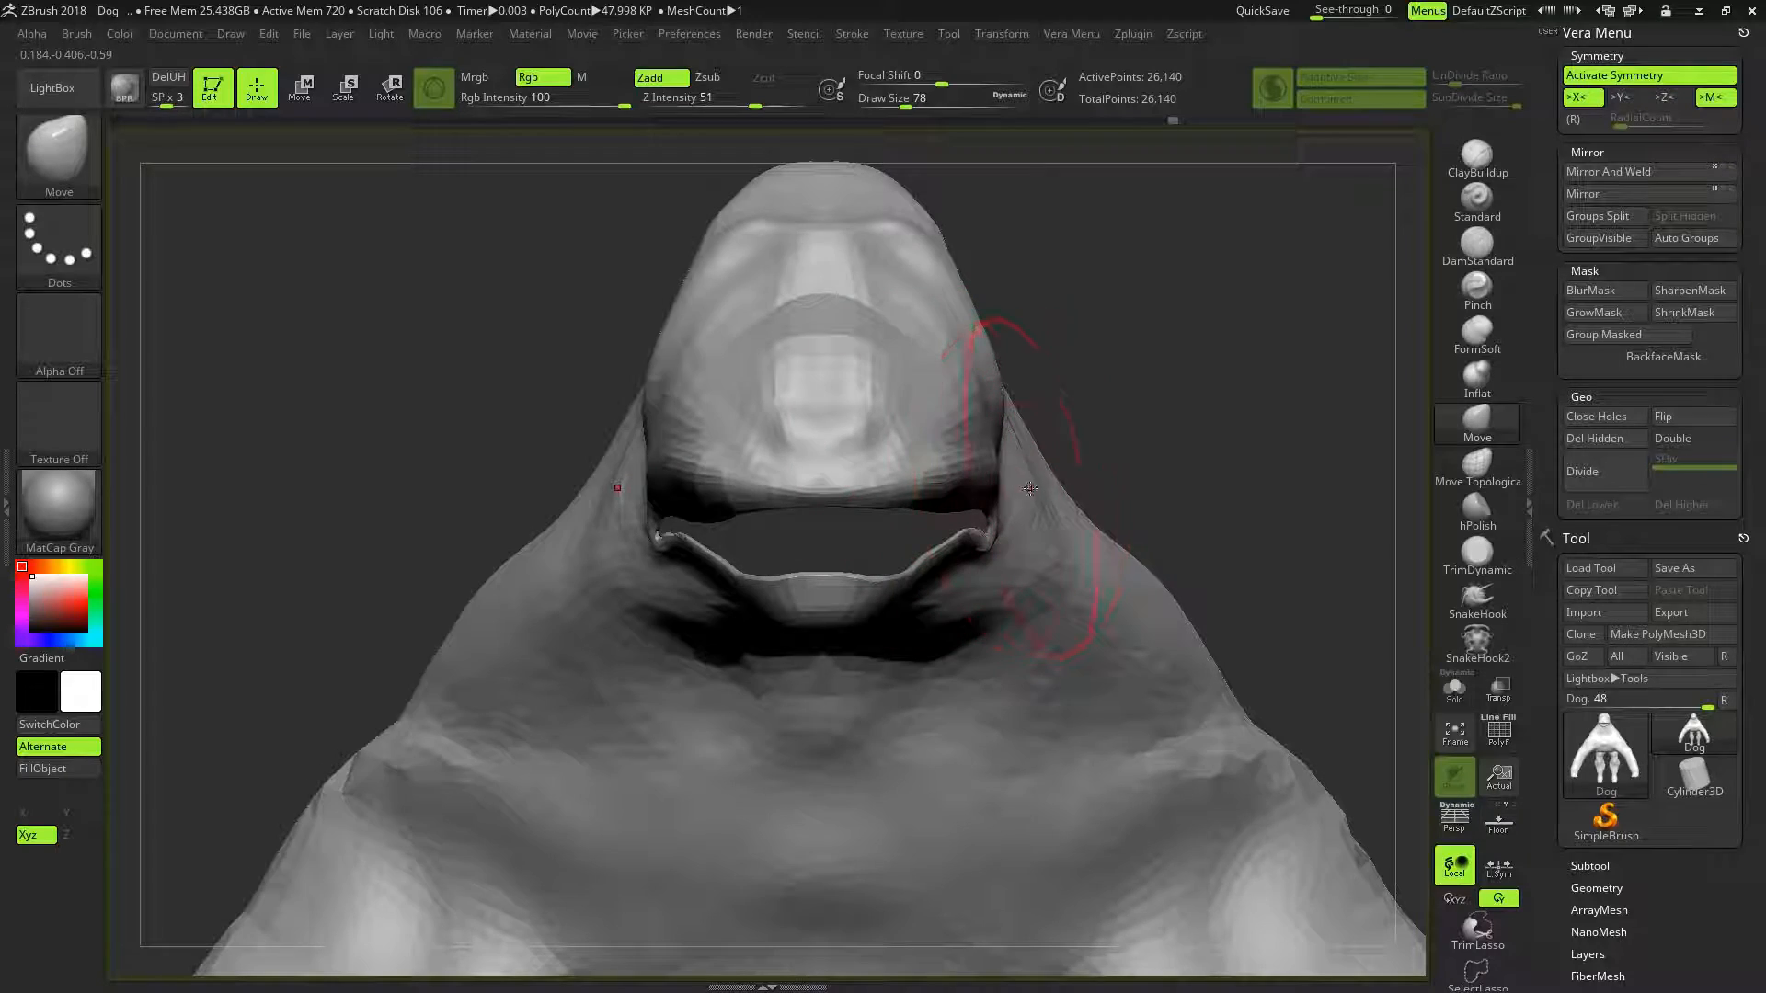
{"action": "mouse_move", "coordinate": [1171, 433]}
{"action": "left_mouse_down"}
{"action": "mouse_move", "coordinate": [1228, 373]}
{"action": "mouse_move", "coordinate": [1077, 511]}
{"action": "left_mouse_up"}
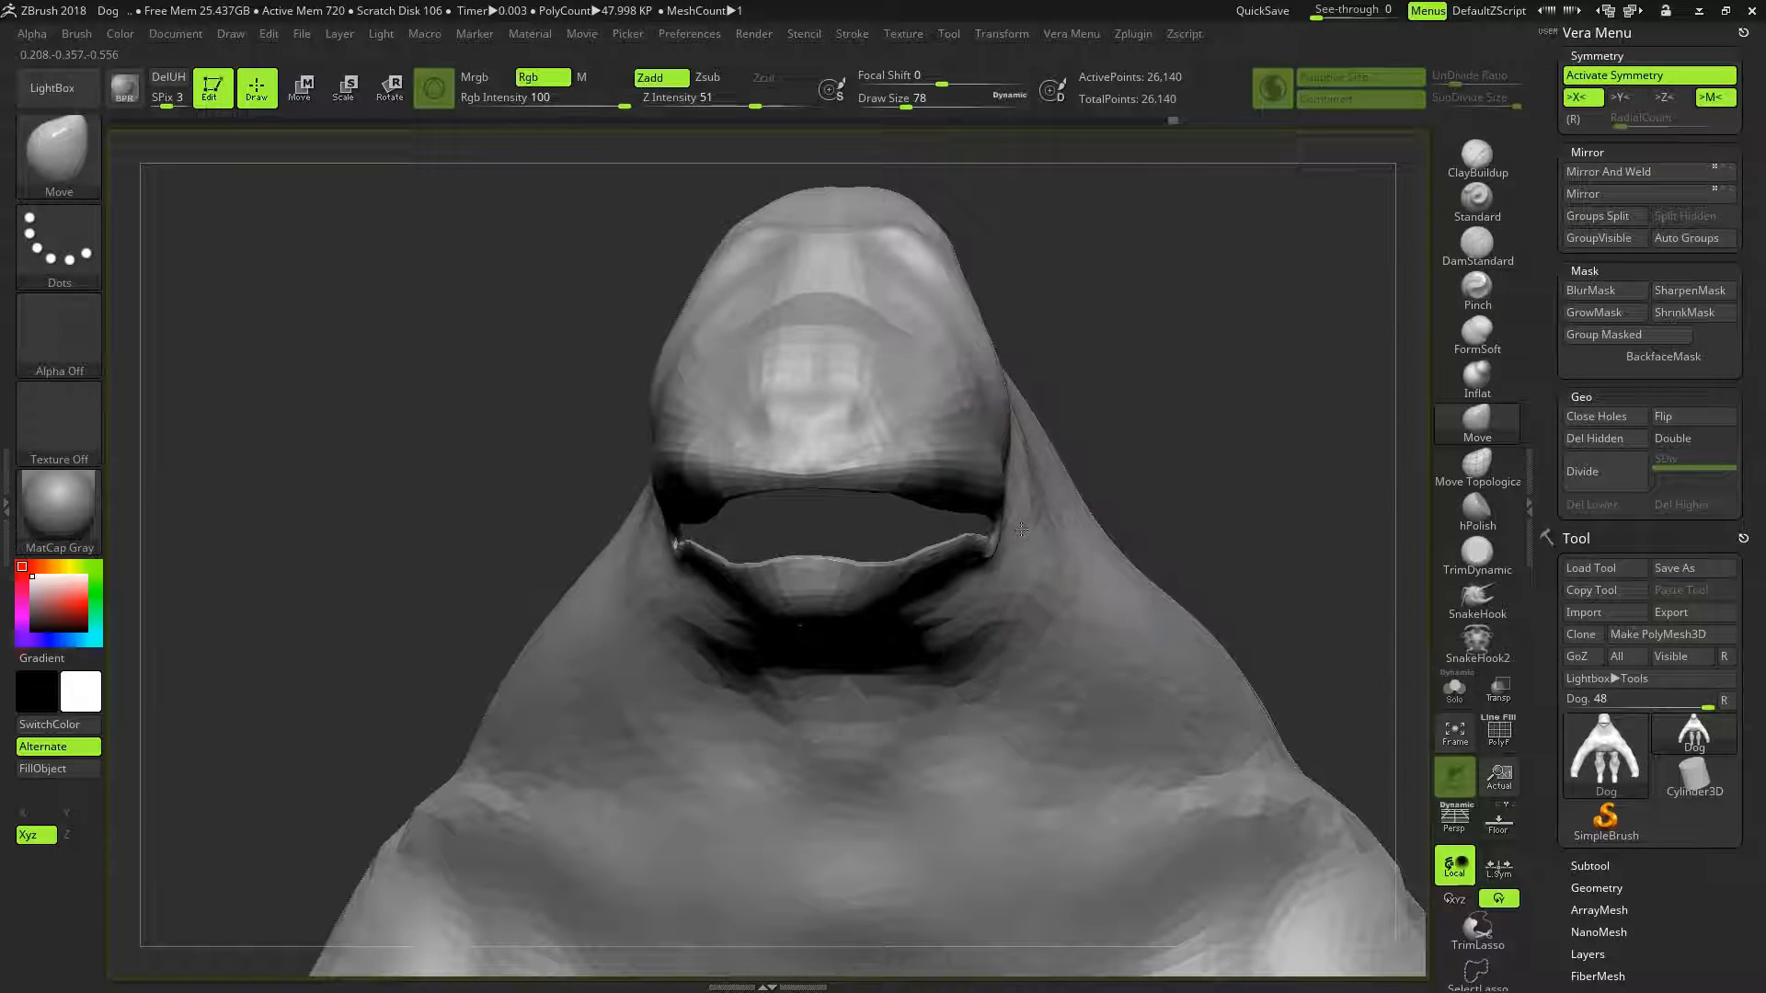
{"action": "mouse_move", "coordinate": [1128, 442]}
{"action": "left_mouse_down"}
{"action": "mouse_move", "coordinate": [1142, 417]}
{"action": "mouse_move", "coordinate": [994, 358]}
{"action": "left_mouse_up"}
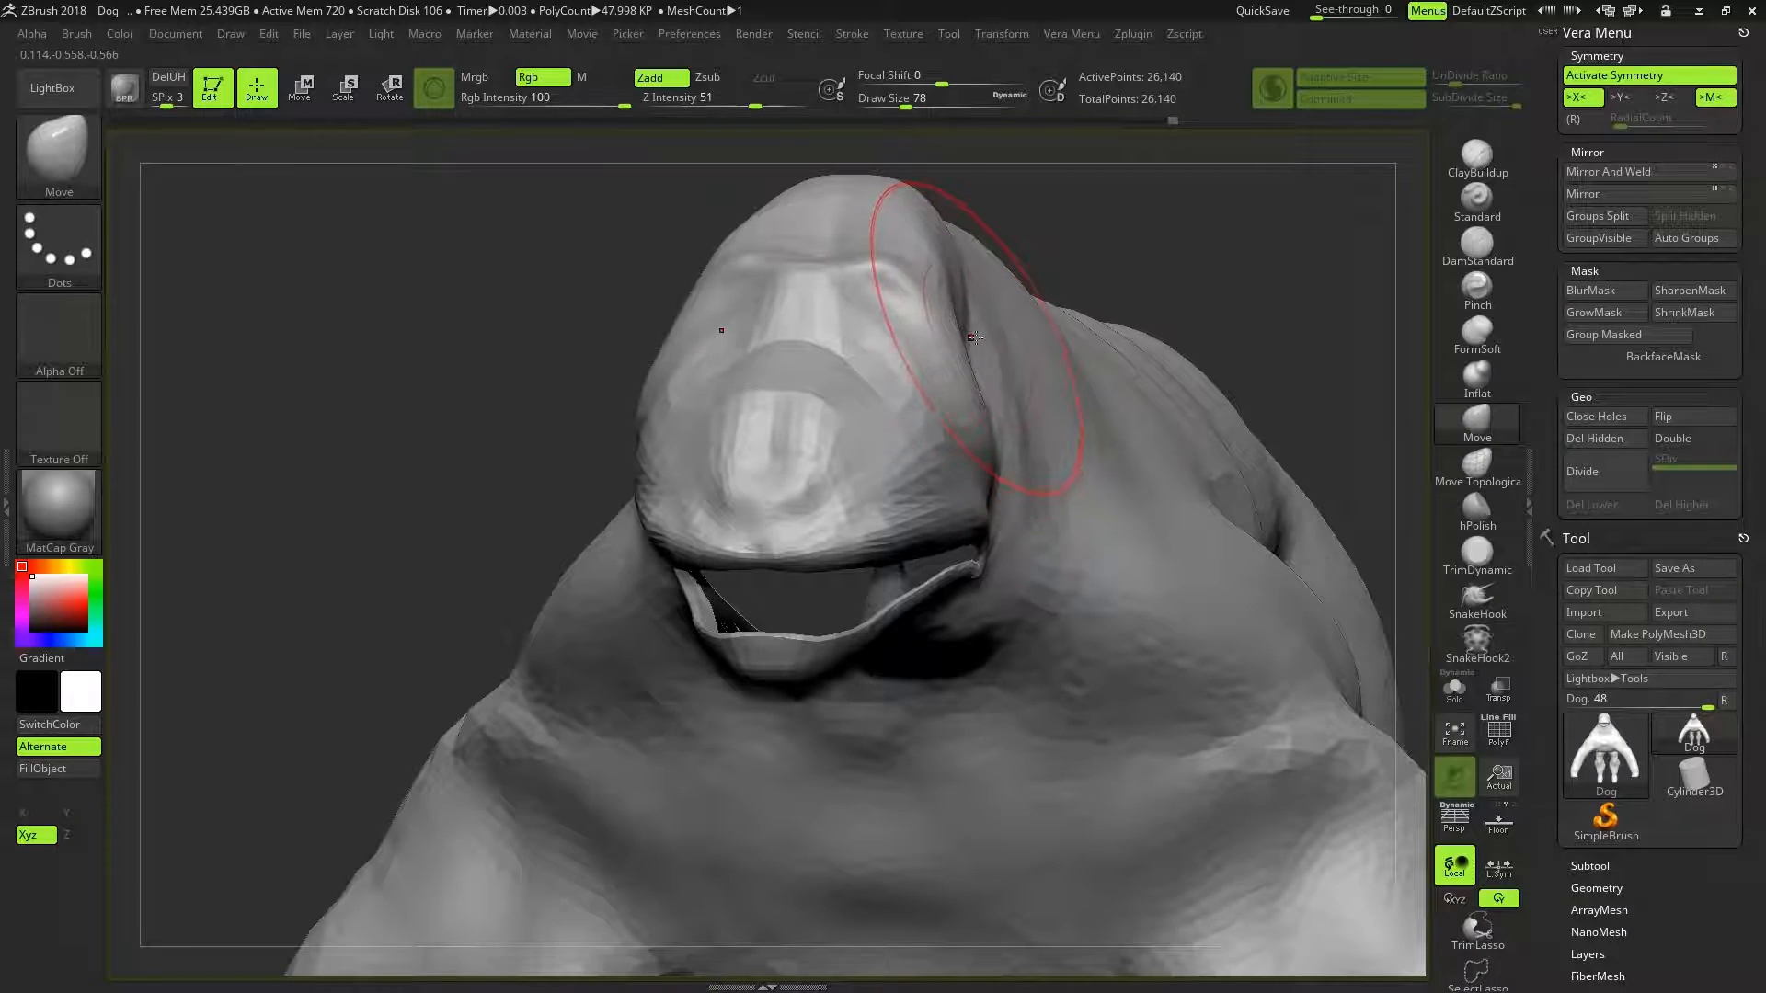
{"action": "left_click_drag", "start_coordinate": [1159, 277], "coordinate": [1080, 316]}
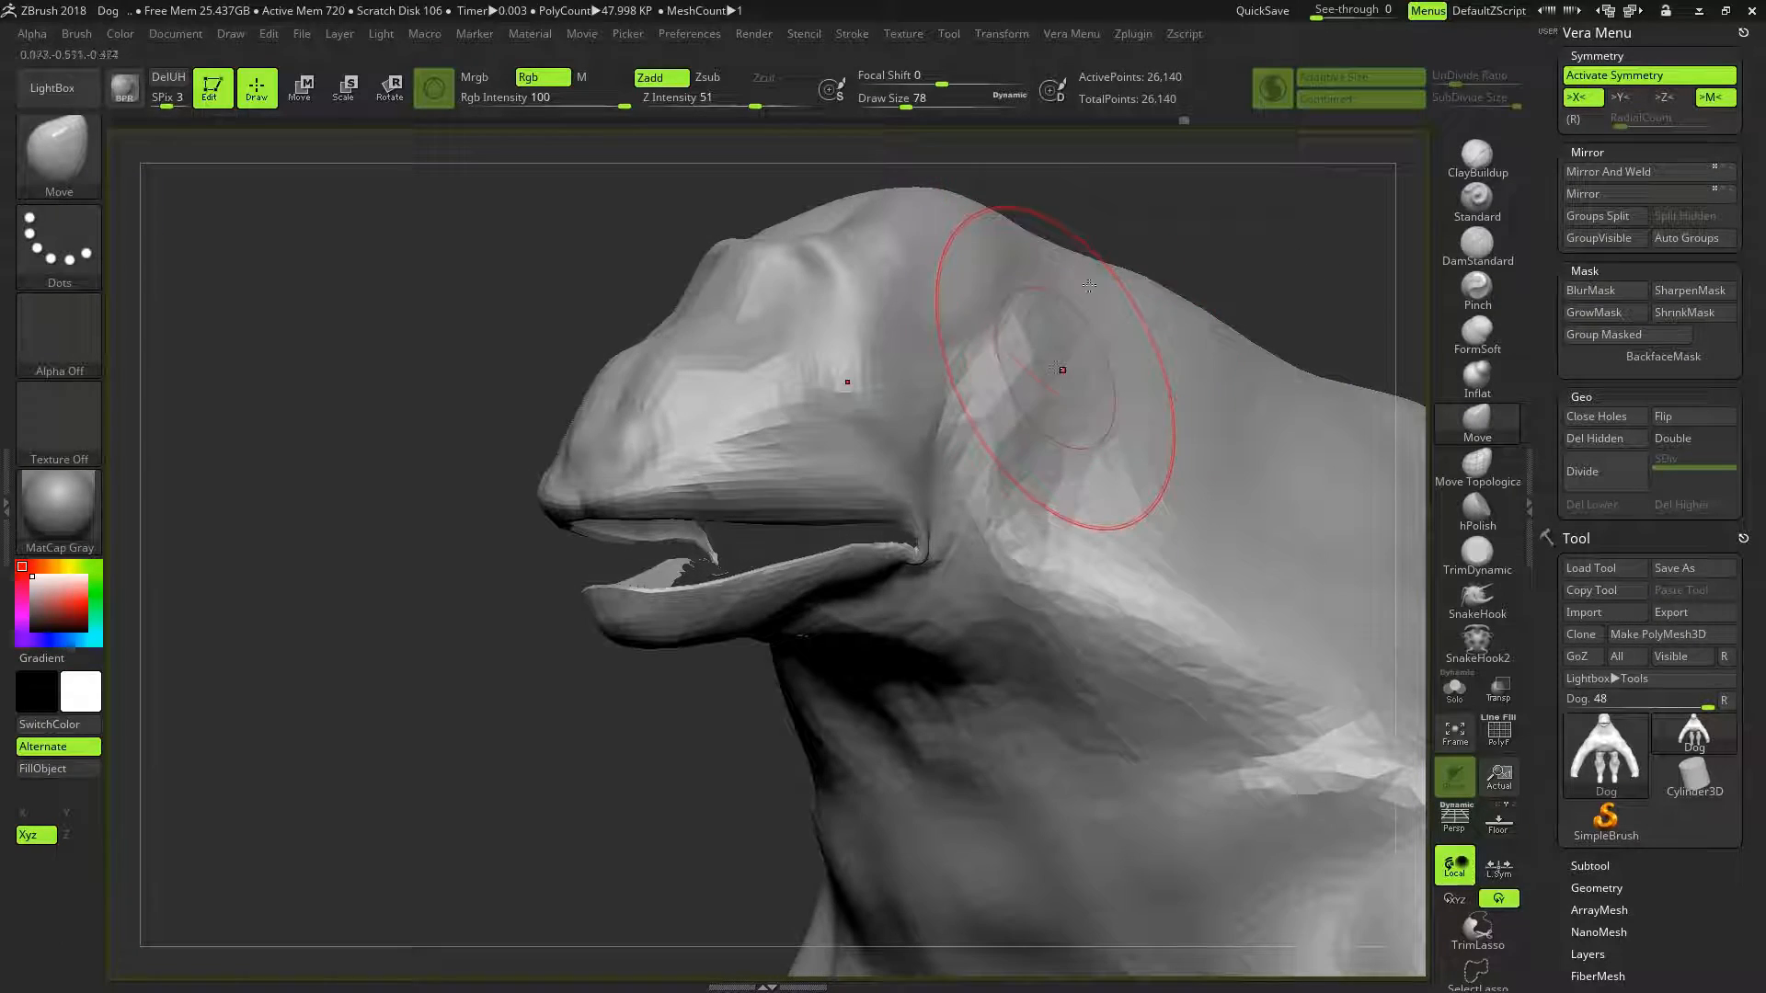
Turn on double-sided display for the model so the inner mouth surfaces are drawn
{"action": "mouse_move", "coordinate": [485, 304]}
{"action": "left_mouse_down"}
{"action": "mouse_move", "coordinate": [516, 248]}
{"action": "mouse_move", "coordinate": [561, 241]}
{"action": "left_mouse_up"}
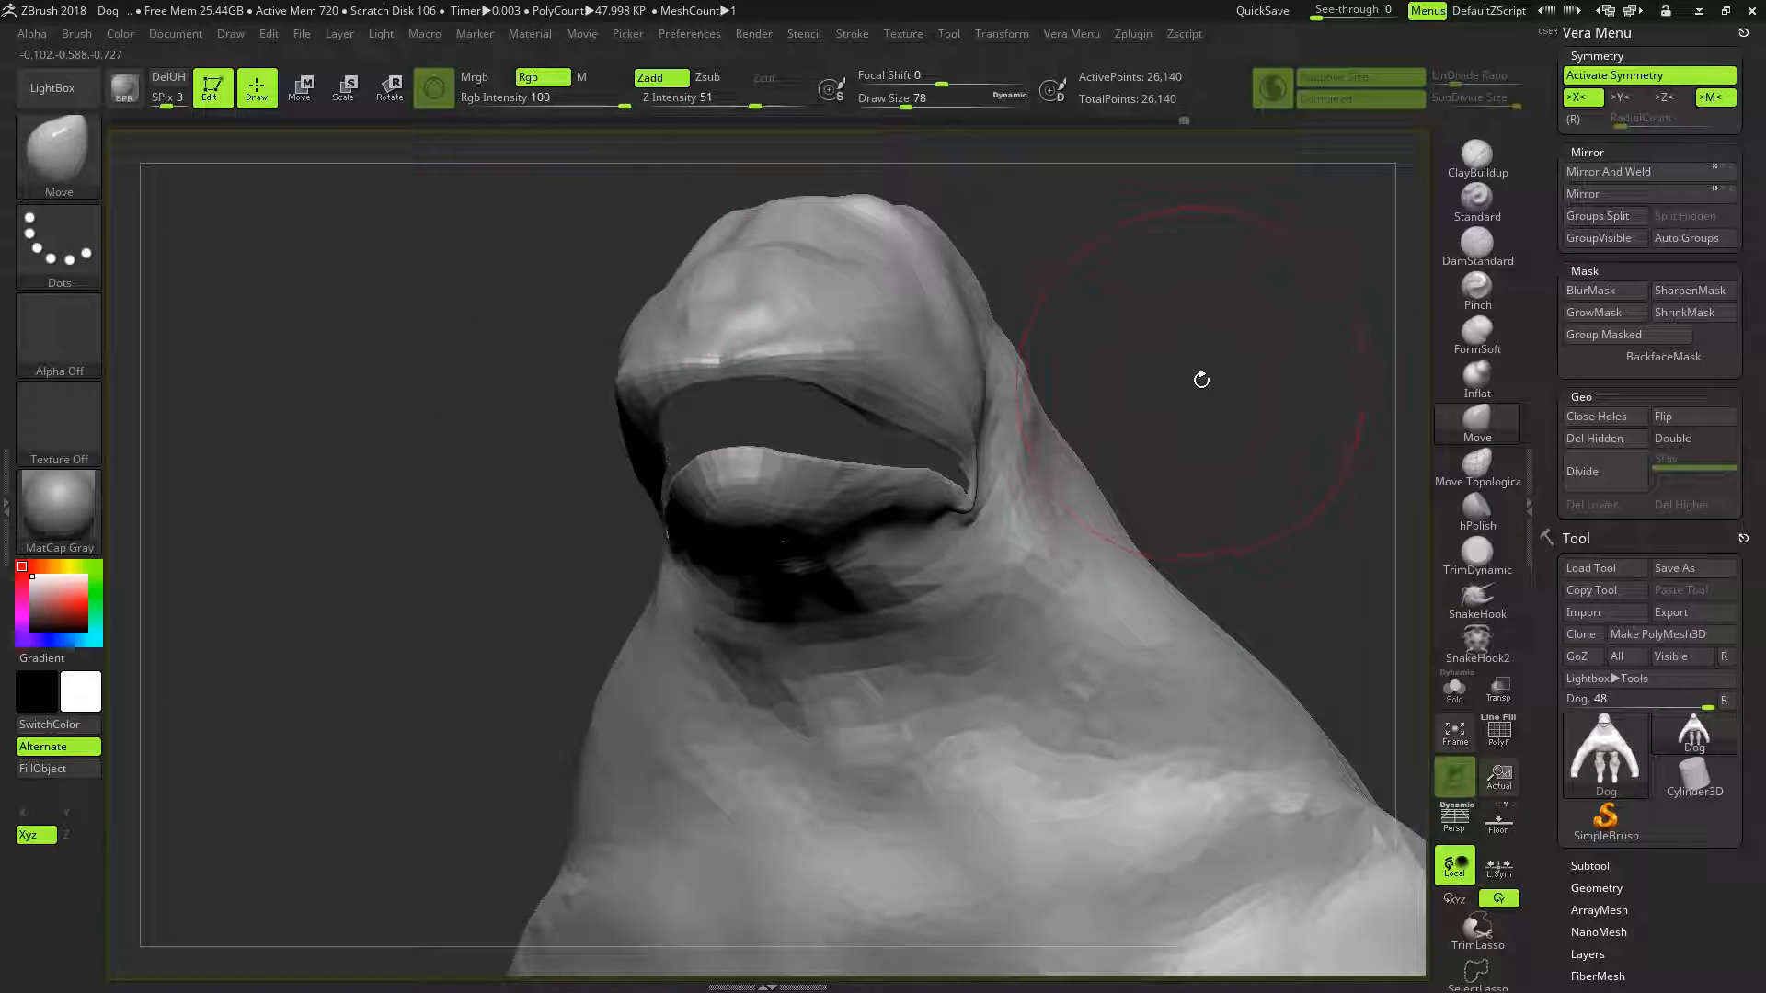
{"action": "mouse_move", "coordinate": [1186, 379]}
{"action": "left_mouse_down"}
{"action": "mouse_move", "coordinate": [1183, 321]}
{"action": "mouse_move", "coordinate": [1142, 400]}
{"action": "mouse_move", "coordinate": [1159, 350]}
{"action": "left_mouse_up"}
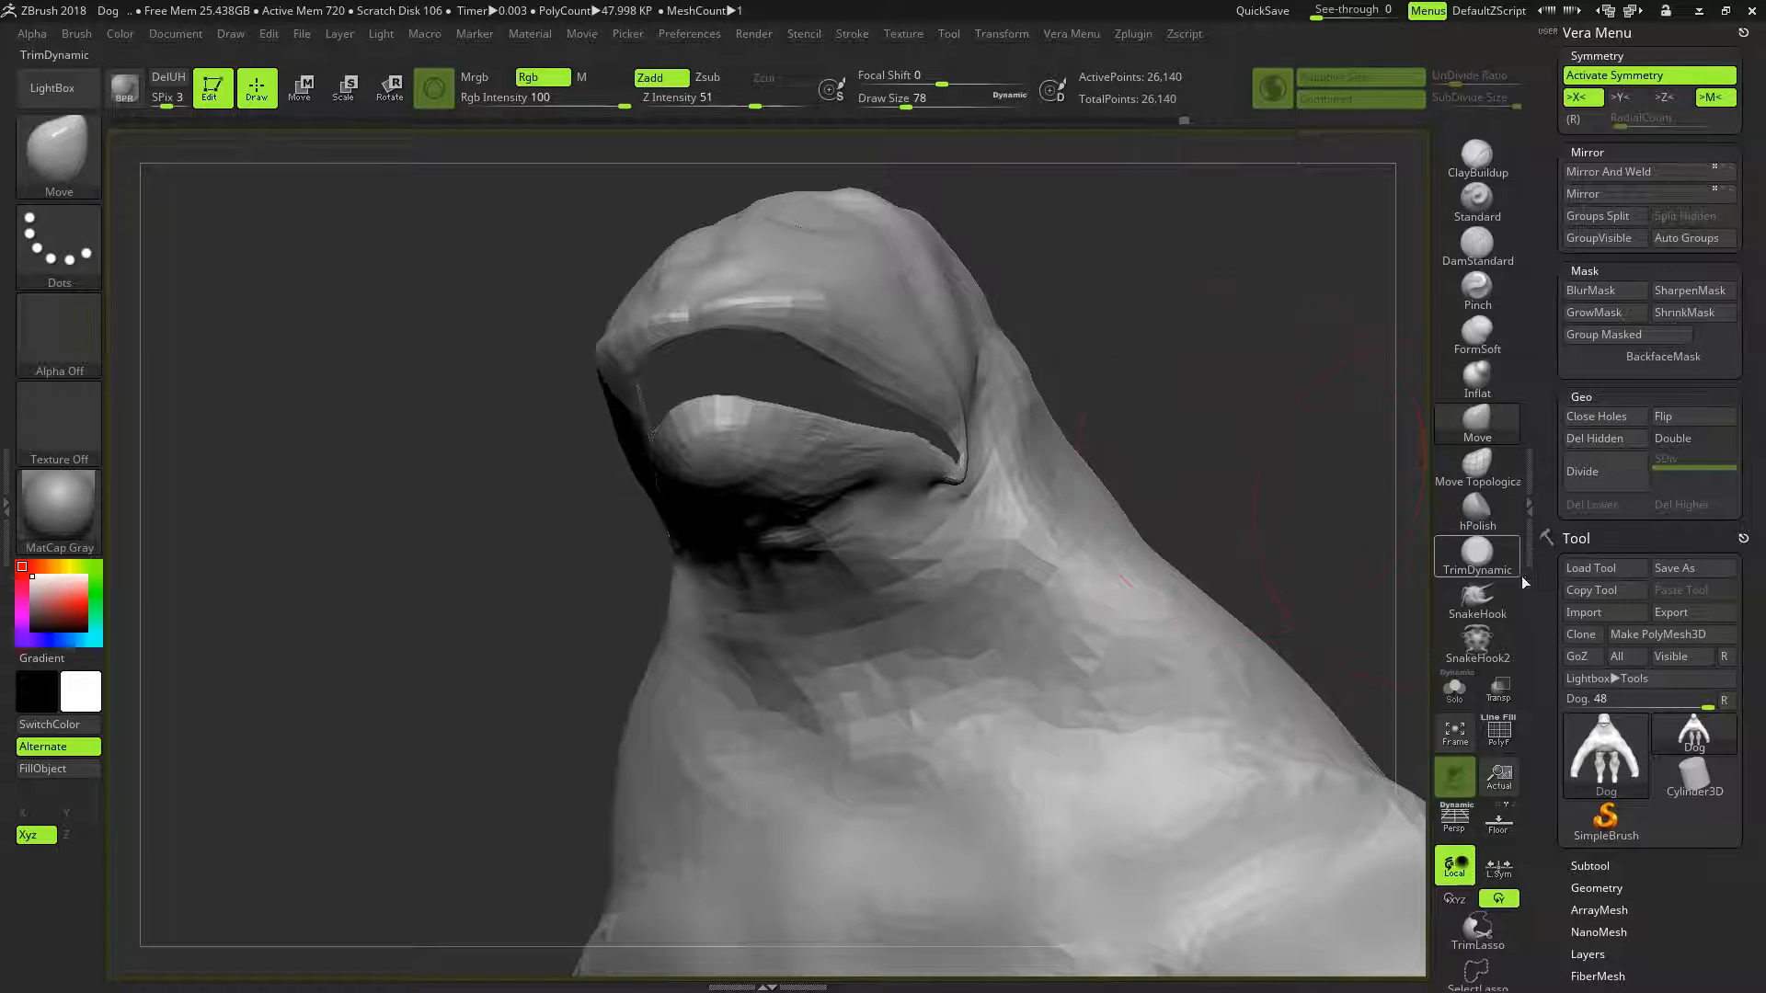
{"action": "left_click_drag", "start_coordinate": [1749, 720], "coordinate": [1749, 41]}
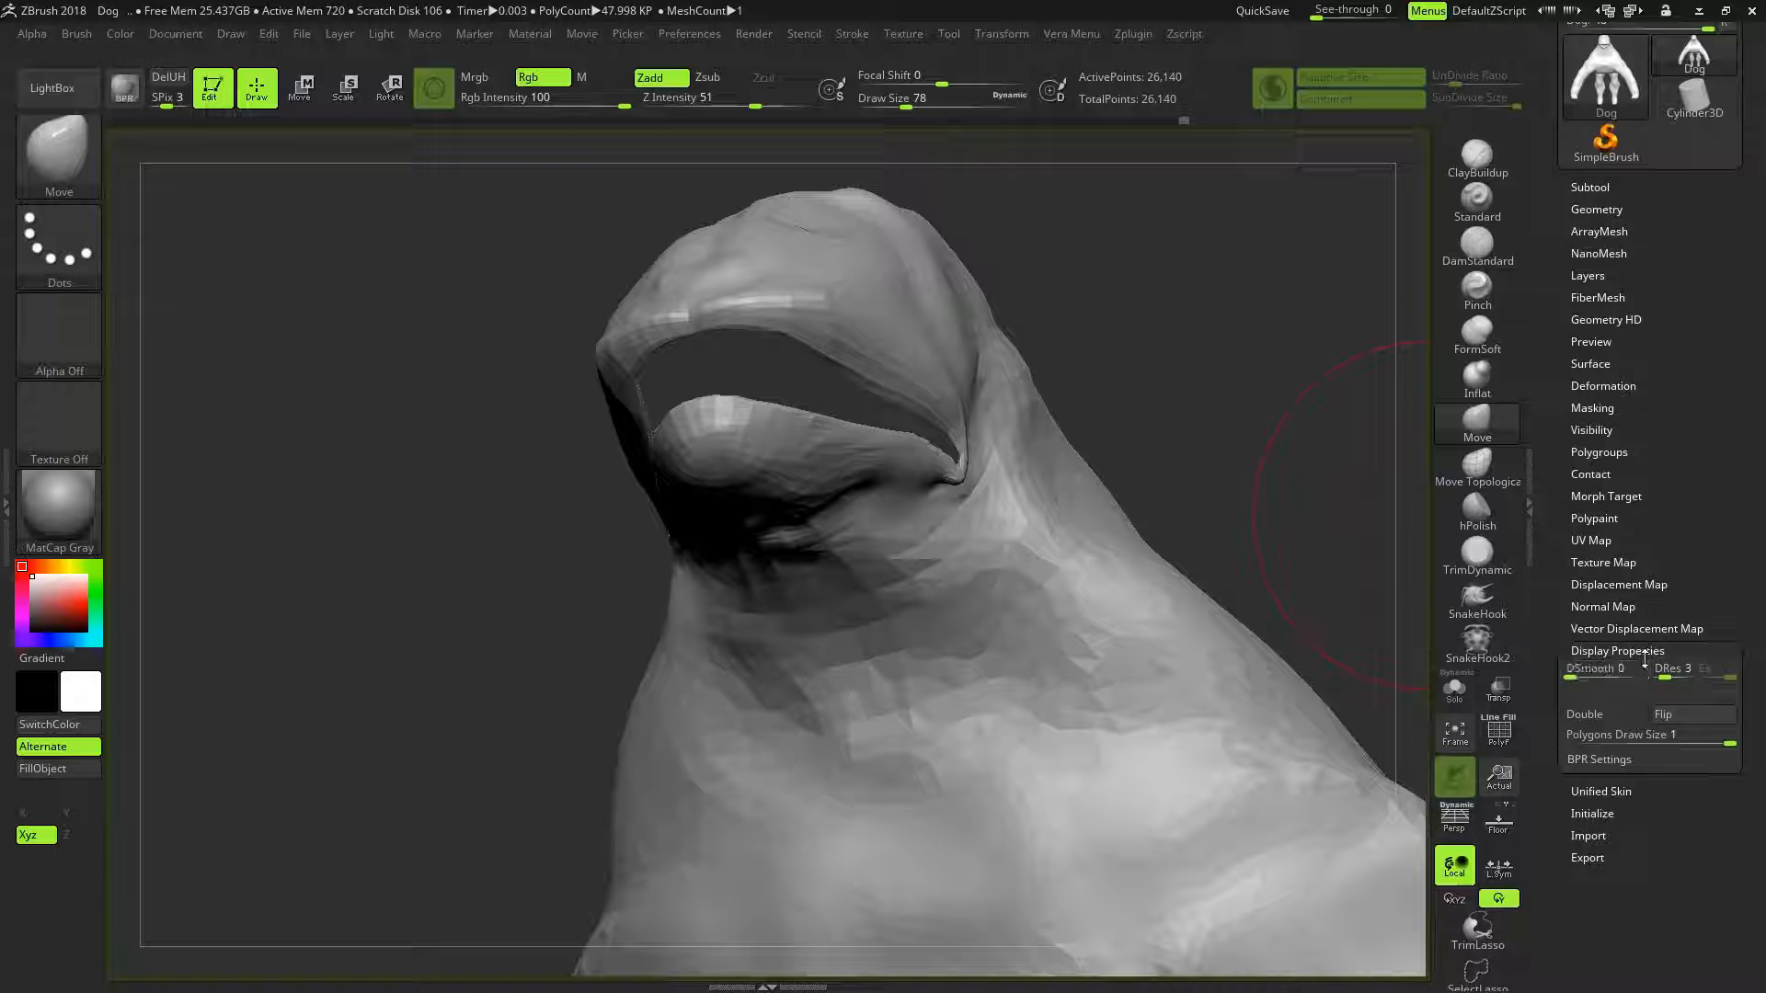
{"action": "left_click", "coordinate": [1608, 714]}
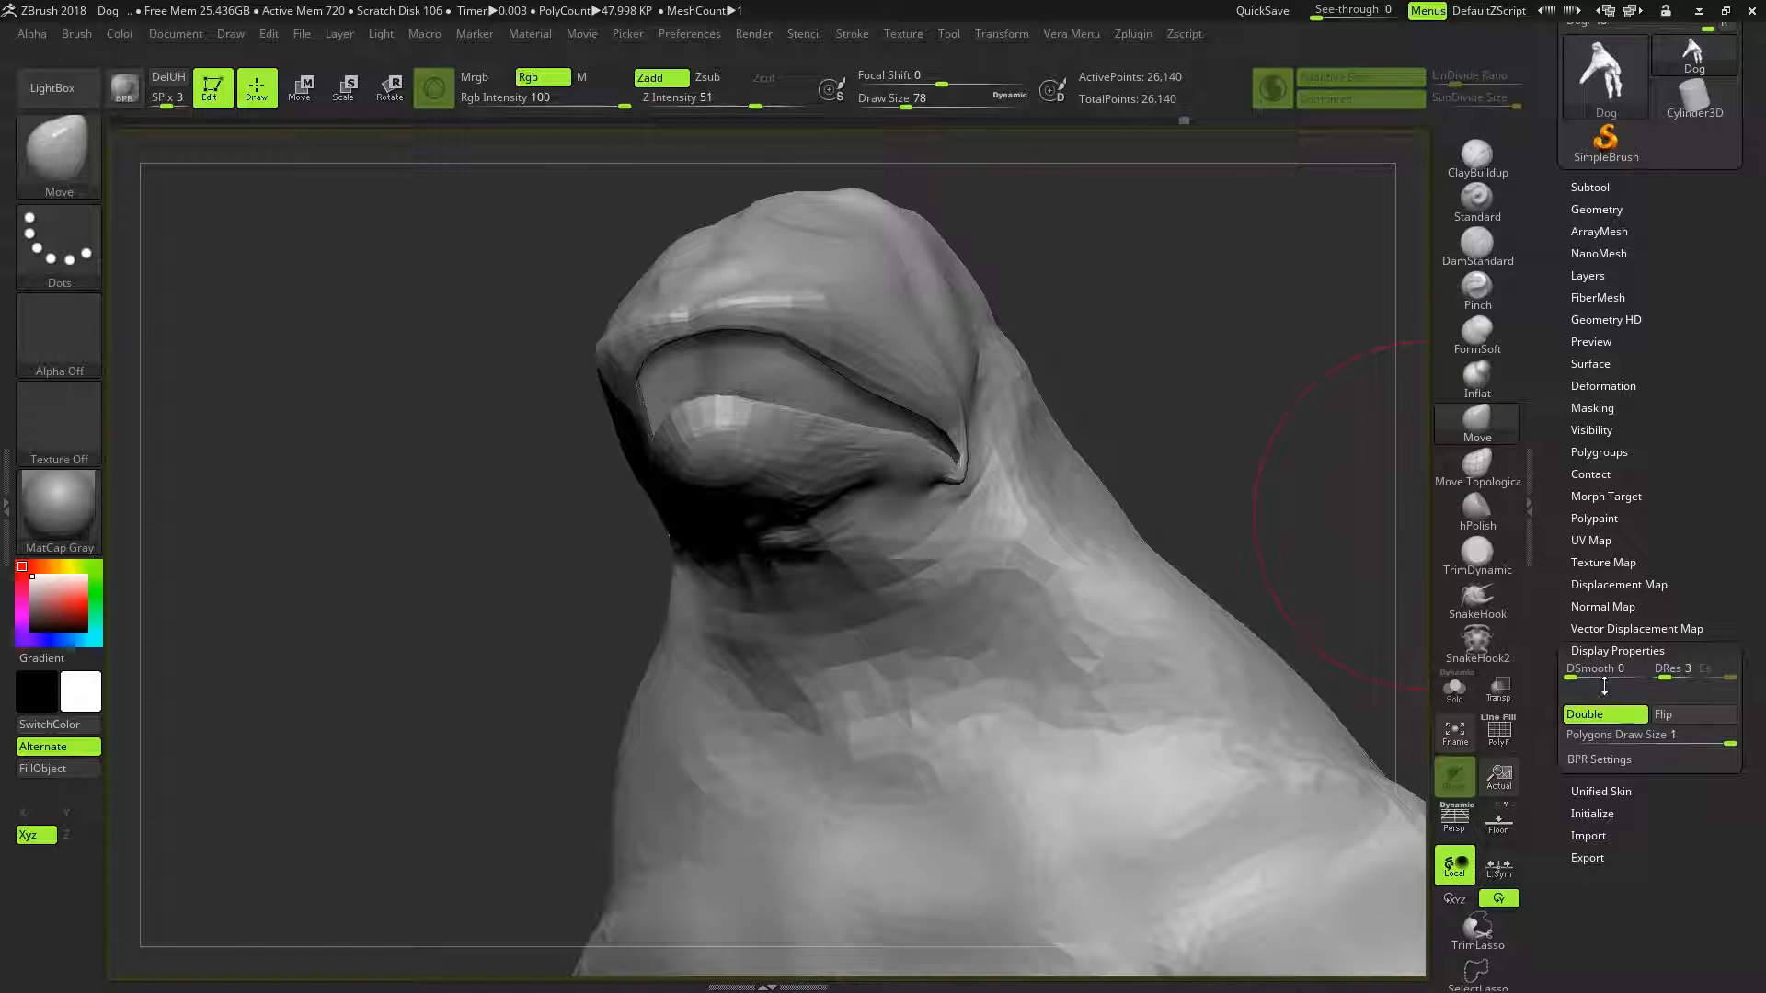
{"action": "mouse_move", "coordinate": [1167, 355]}
{"action": "left_mouse_down"}
{"action": "mouse_move", "coordinate": [1205, 418]}
{"action": "mouse_move", "coordinate": [997, 294]}
{"action": "left_mouse_up"}
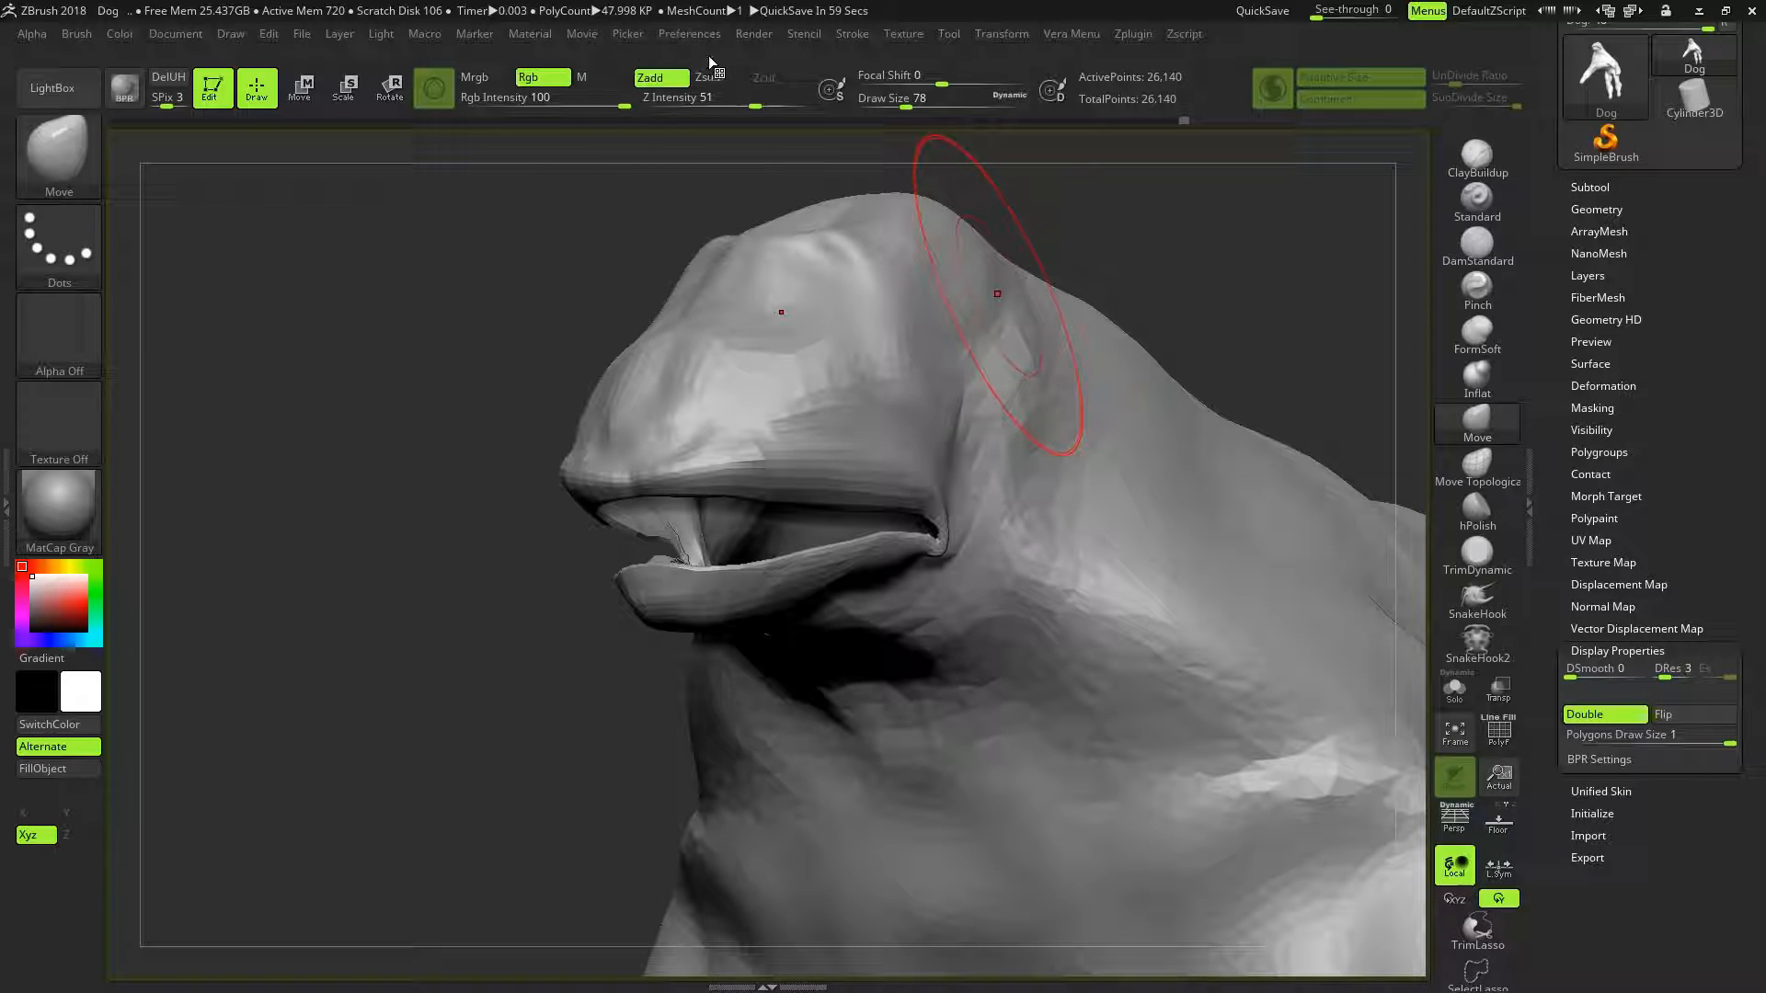
Start saving the project and go to the VeraFXProjects folder inside ZBrush 2018's ZProjects folder
{"action": "left_click", "coordinate": [301, 33]}
{"action": "left_click", "coordinate": [430, 70]}
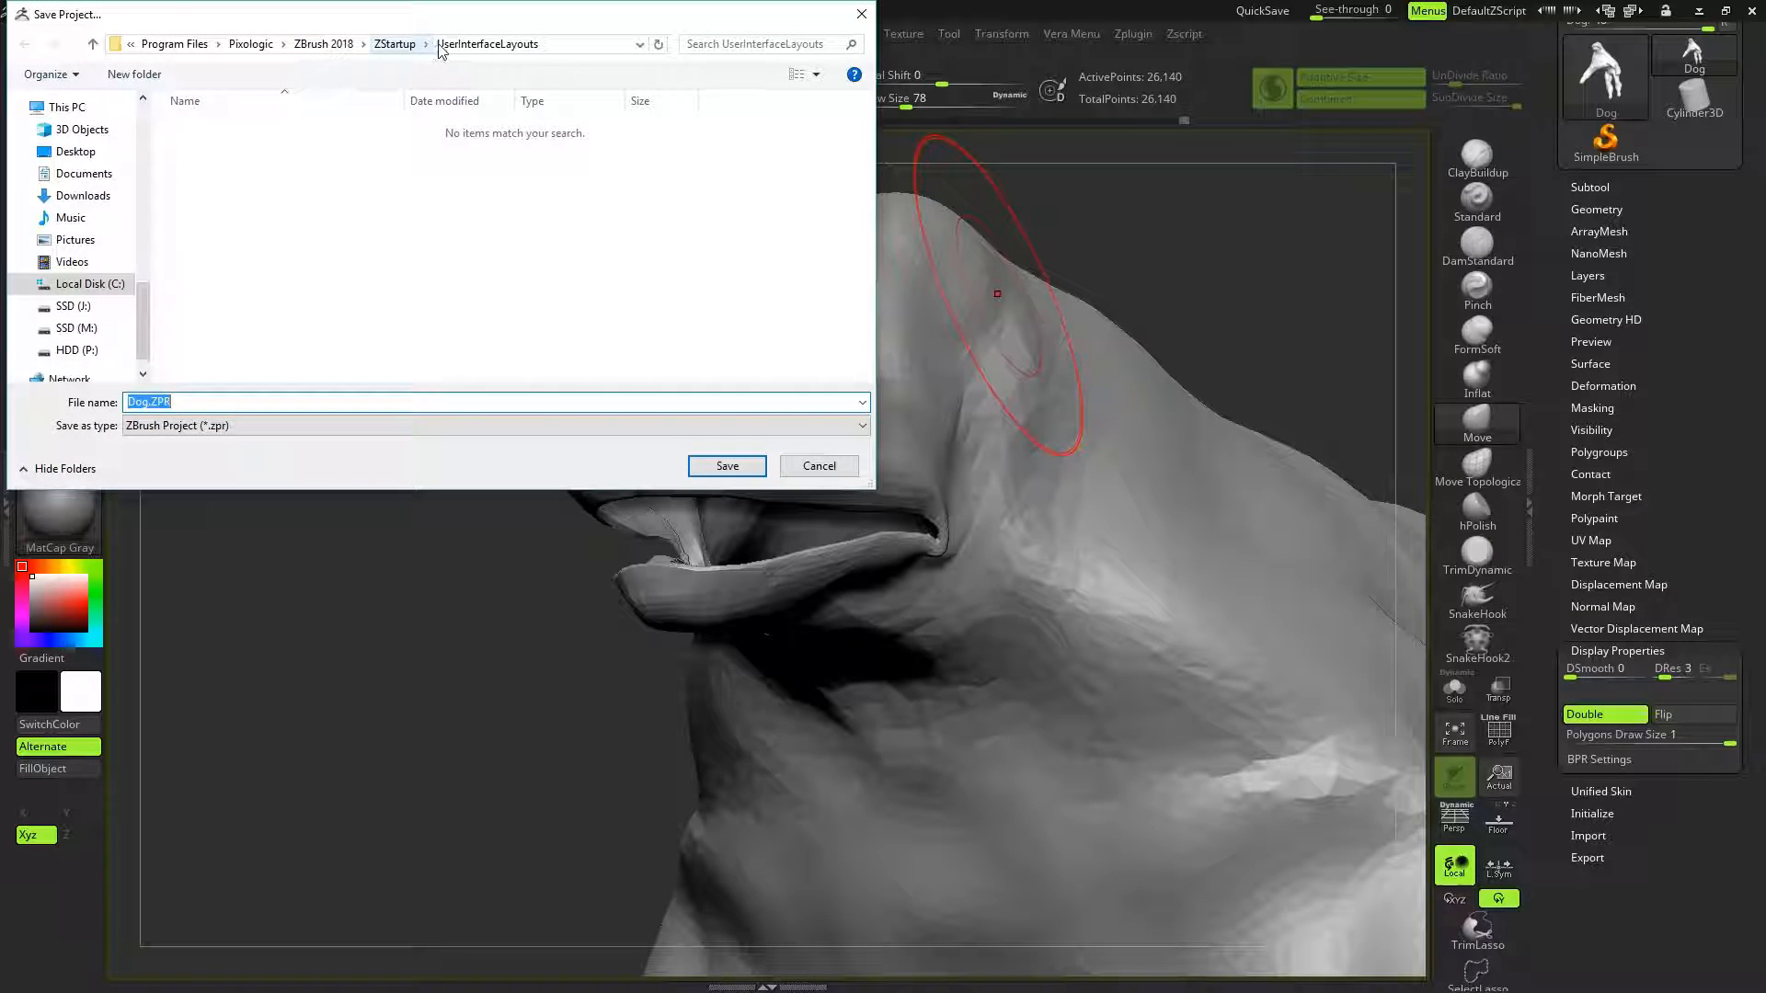
{"action": "left_click", "coordinate": [325, 44]}
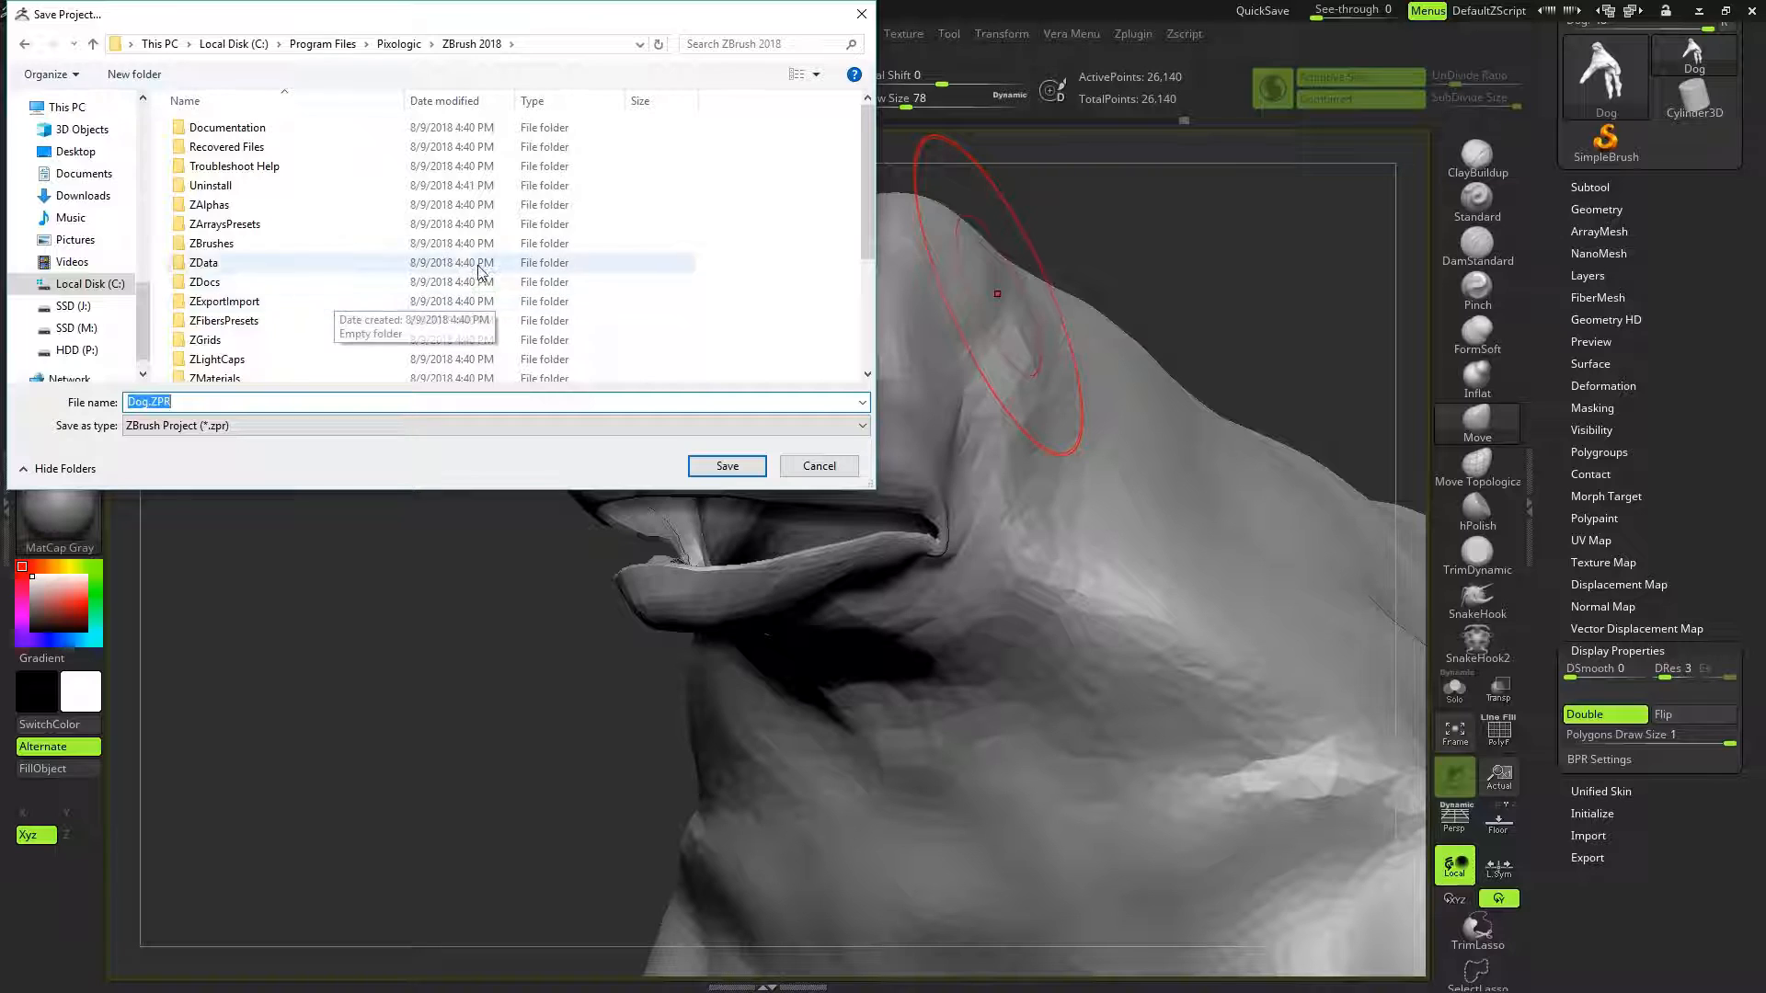
{"action": "left_click_drag", "start_coordinate": [870, 191], "coordinate": [862, 280]}
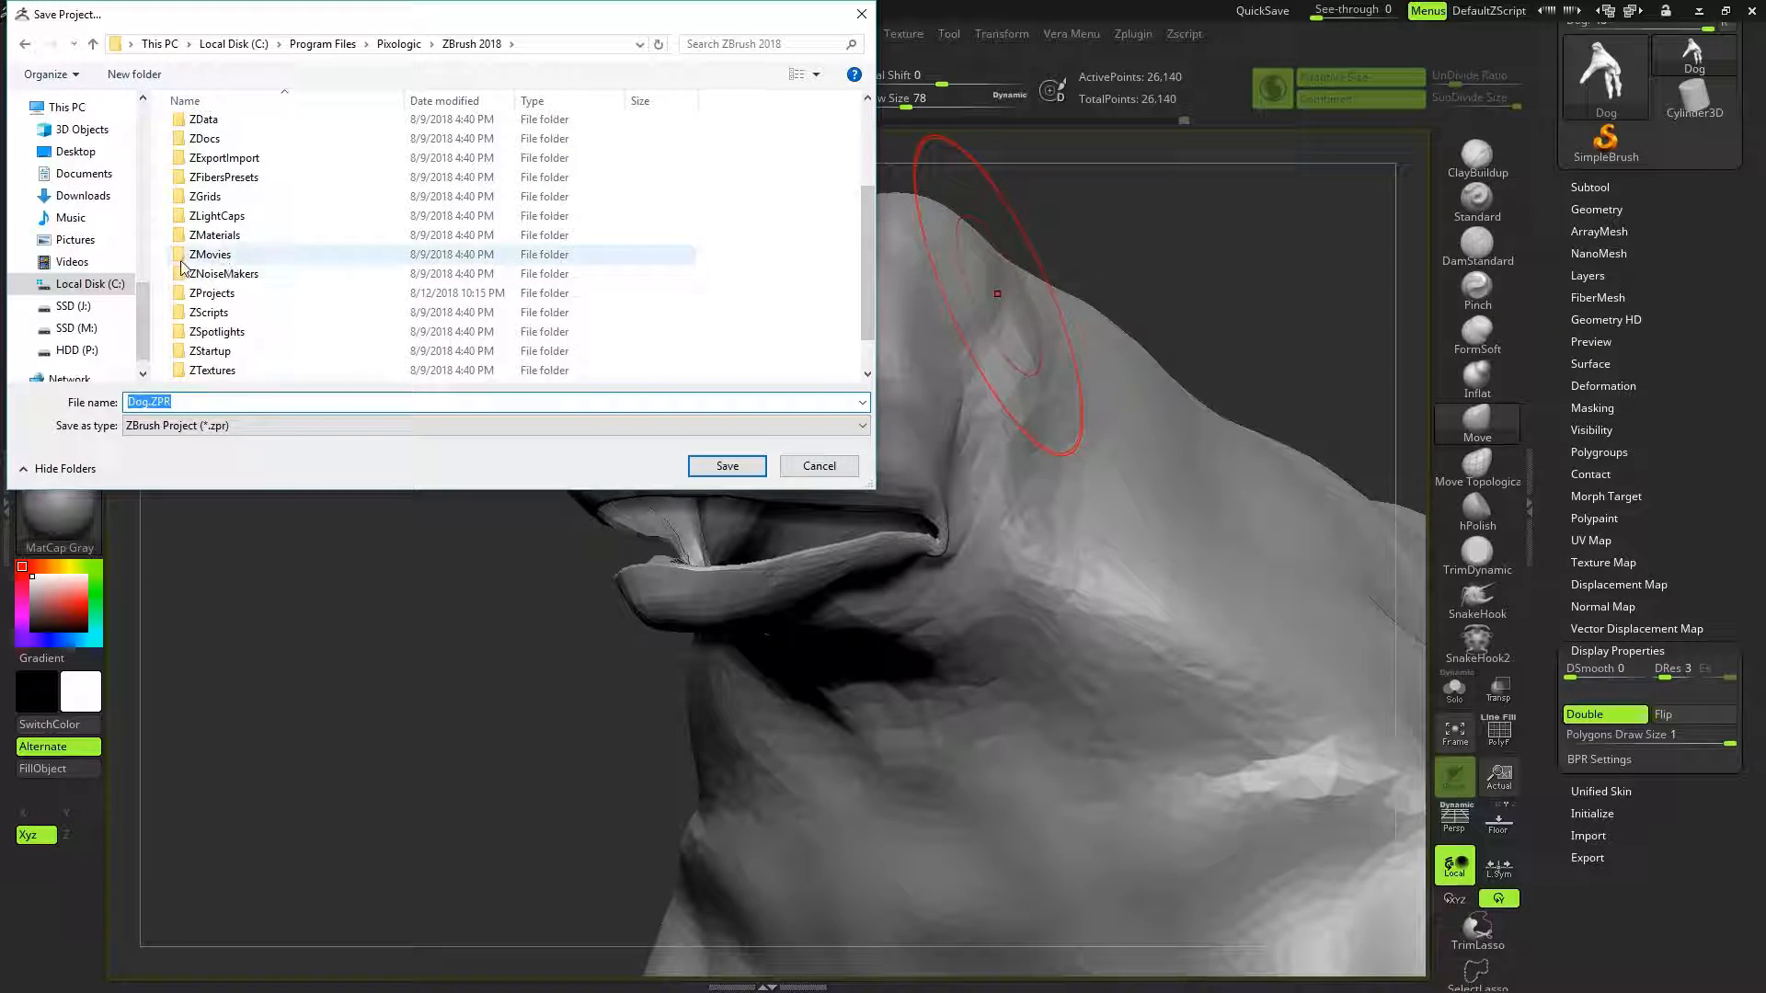
{"action": "left_click", "coordinate": [183, 293]}
{"action": "double_click", "coordinate": [183, 295]}
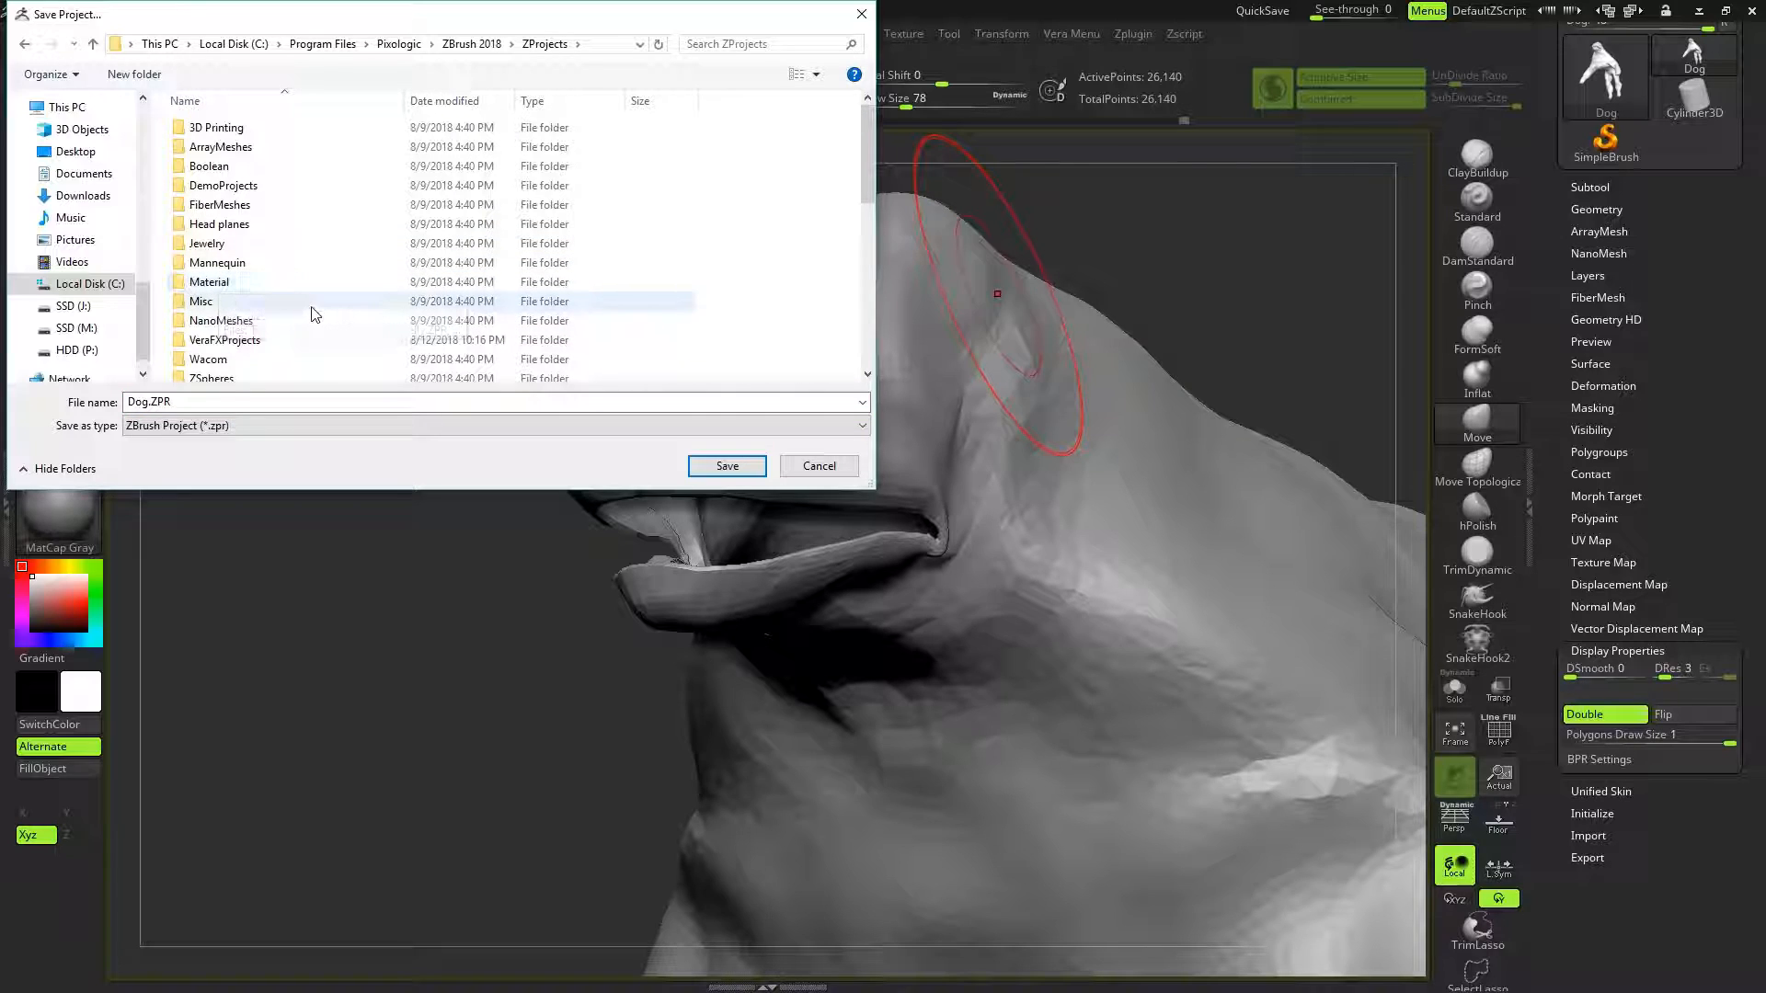
{"action": "scroll", "coordinate": [865, 201], "scroll_direction": "down", "scroll_amount": 2}
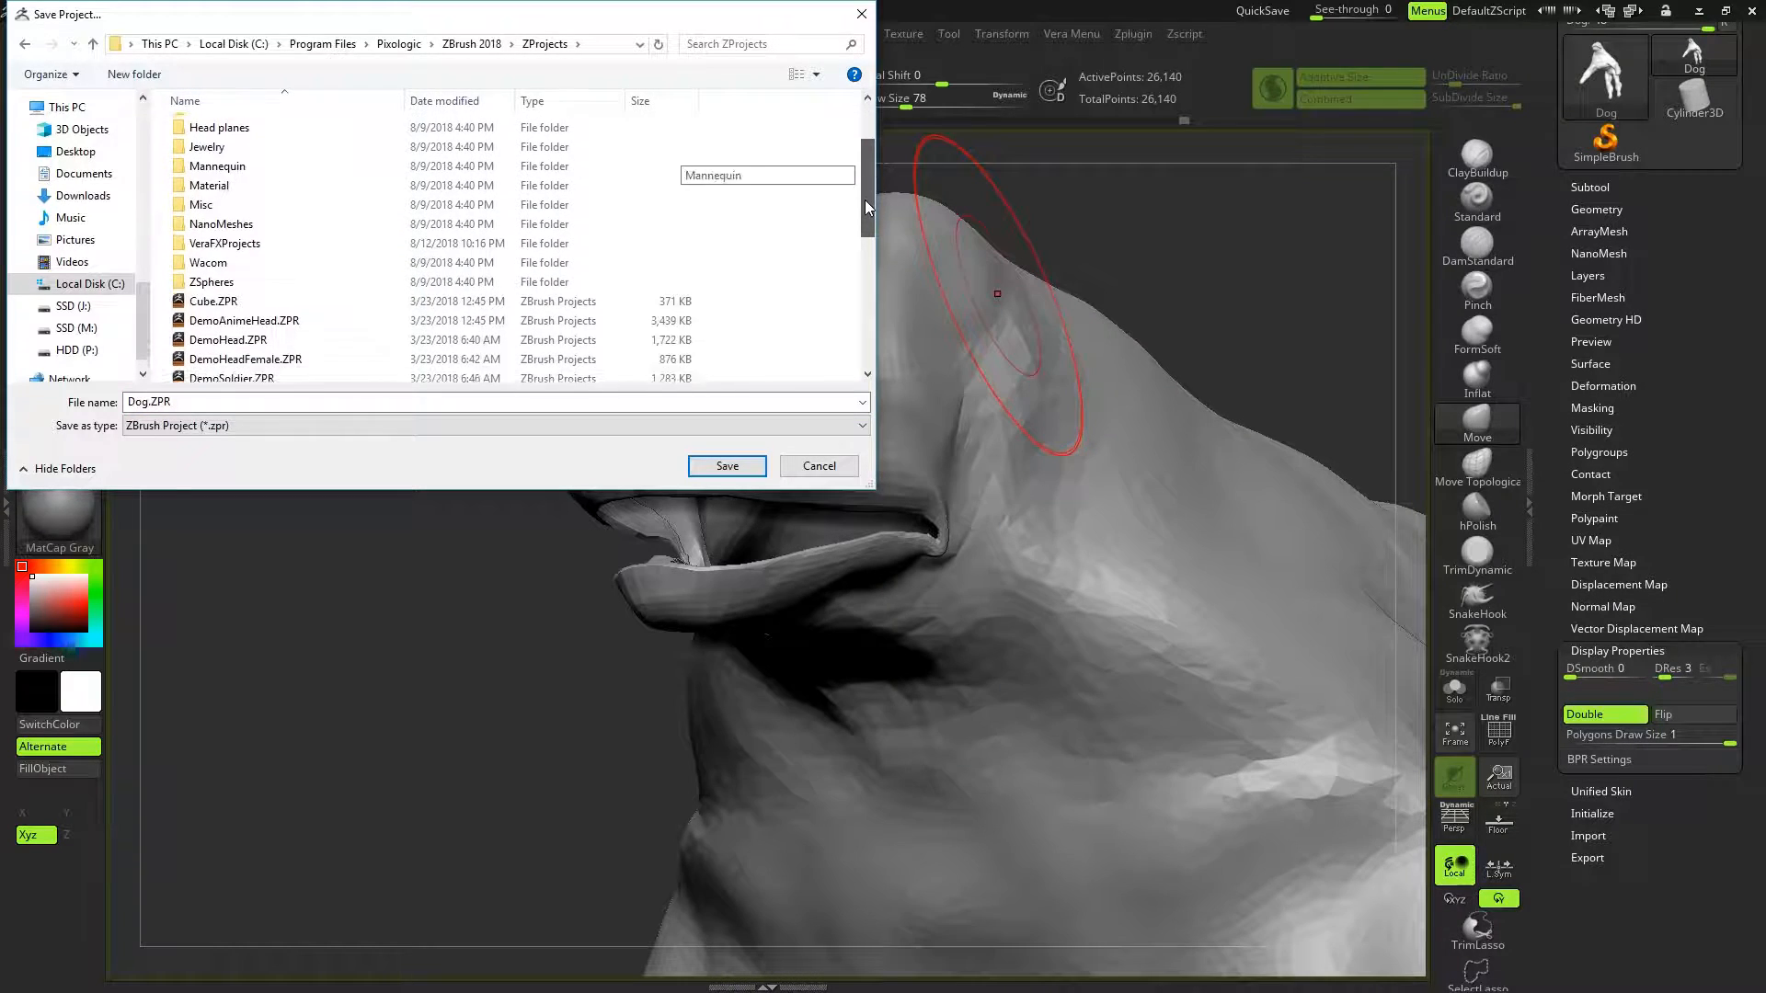
{"action": "double_click", "coordinate": [234, 238]}
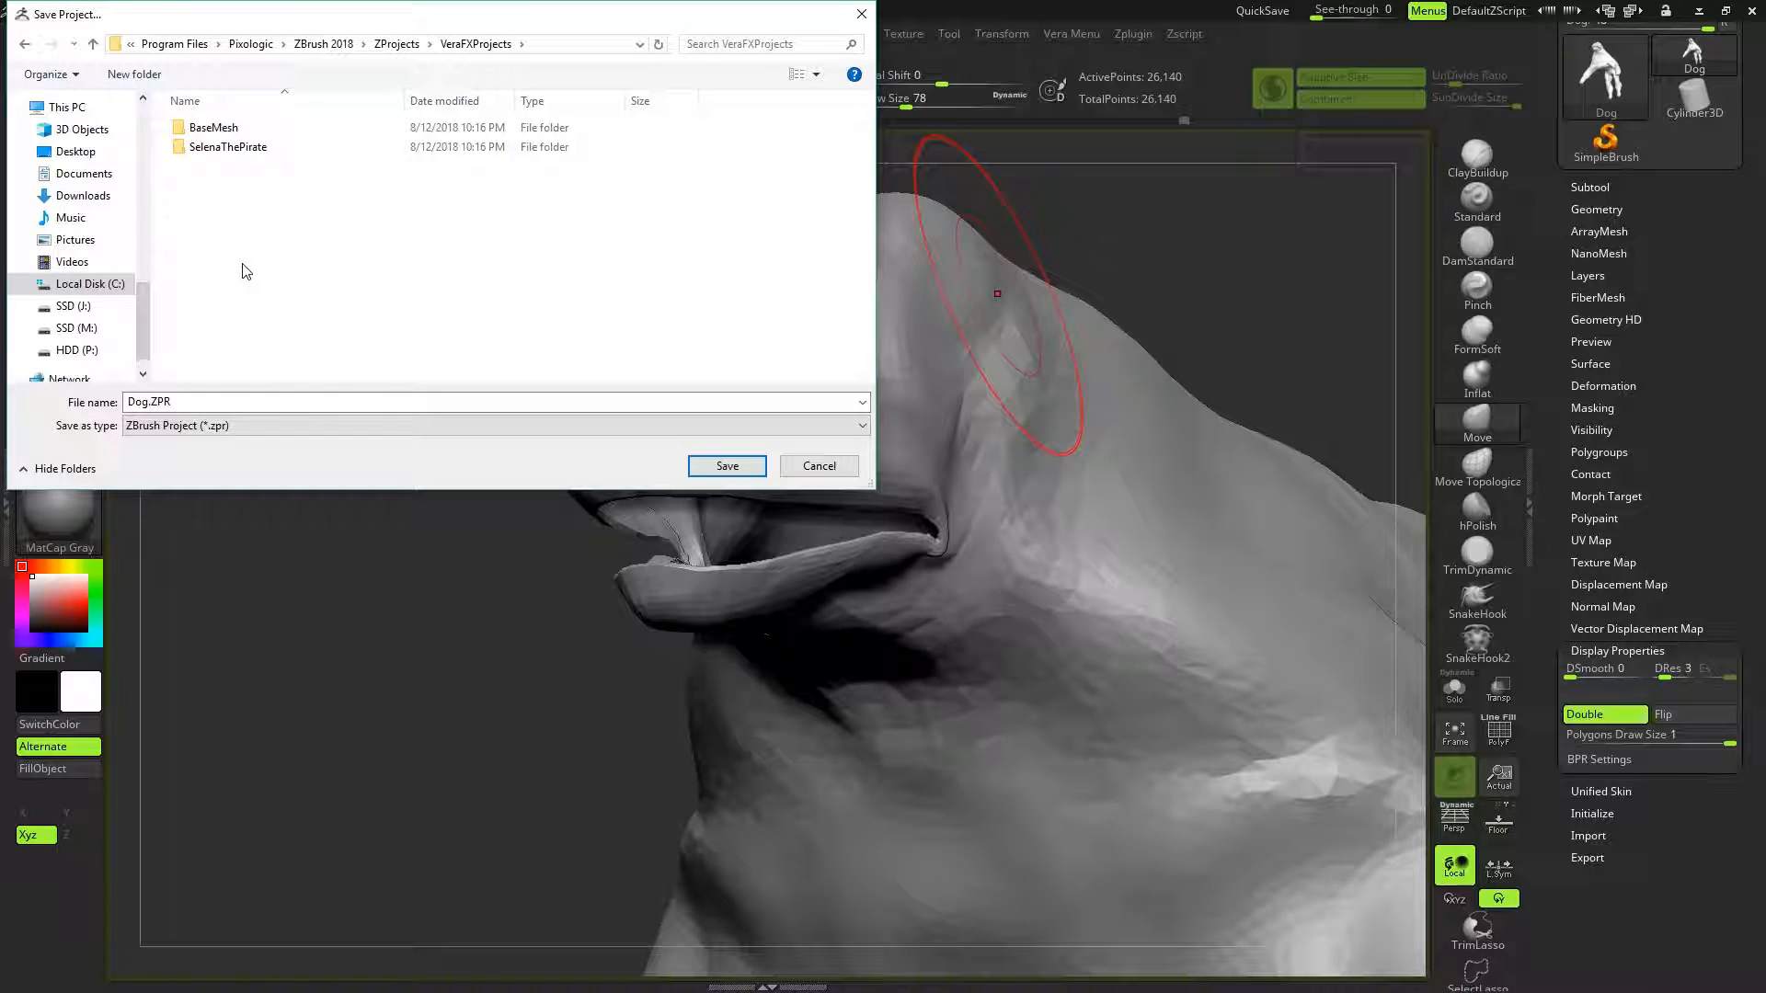
Create a folder named DemonDog inside VeraFXProjects and open it
{"action": "right_click", "coordinate": [250, 292]}
{"action": "mouse_move", "coordinate": [367, 486]}
{"action": "left_click", "coordinate": [493, 488]}
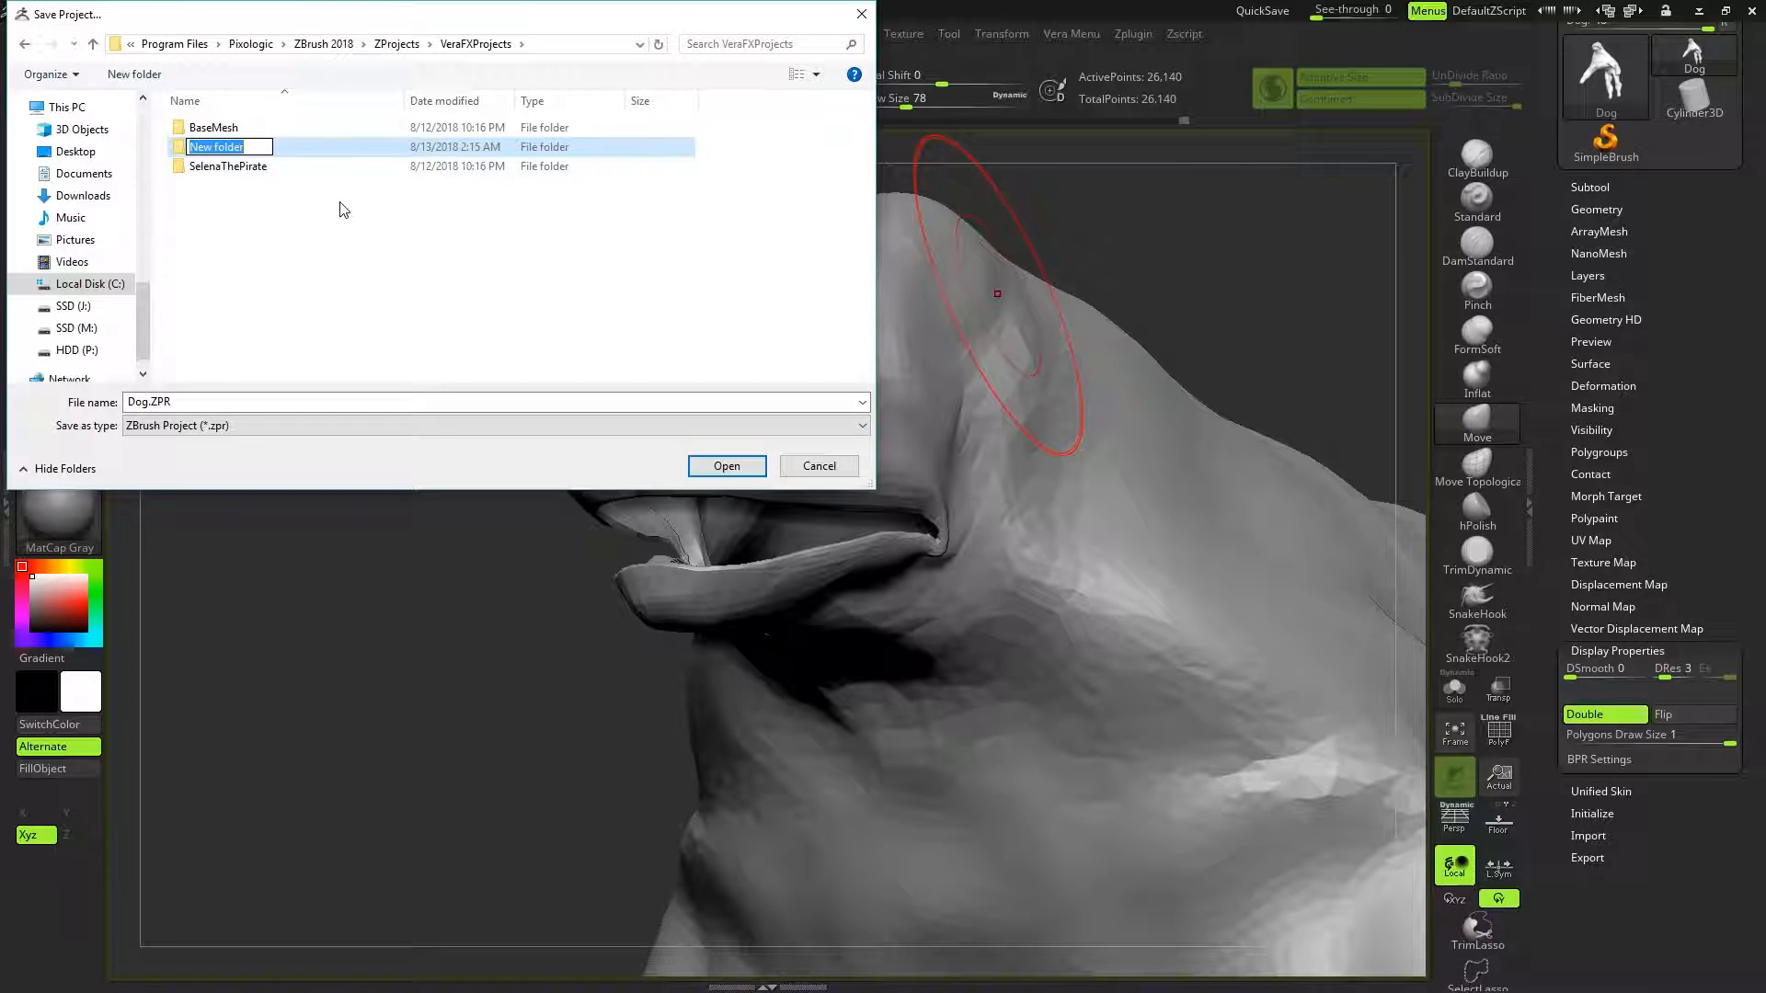
{"action": "type", "text": "D"}
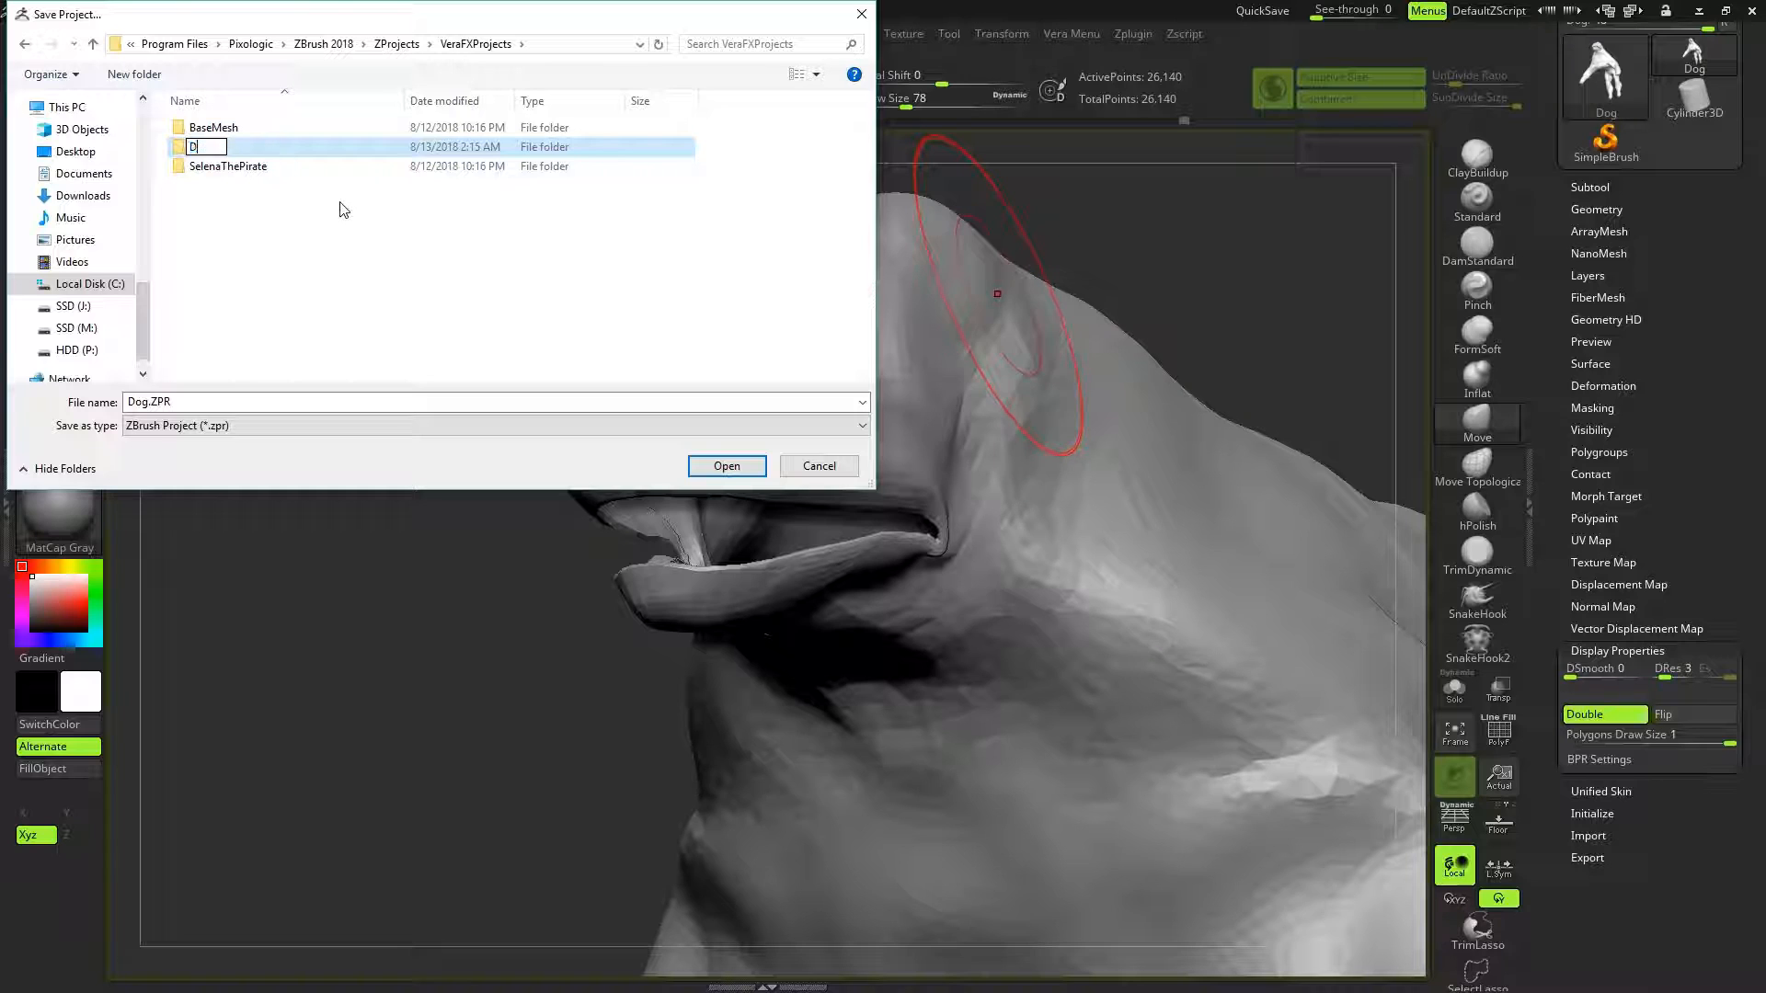
{"action": "type", "text": "emonDog"}
{"action": "key", "text": "Return"}
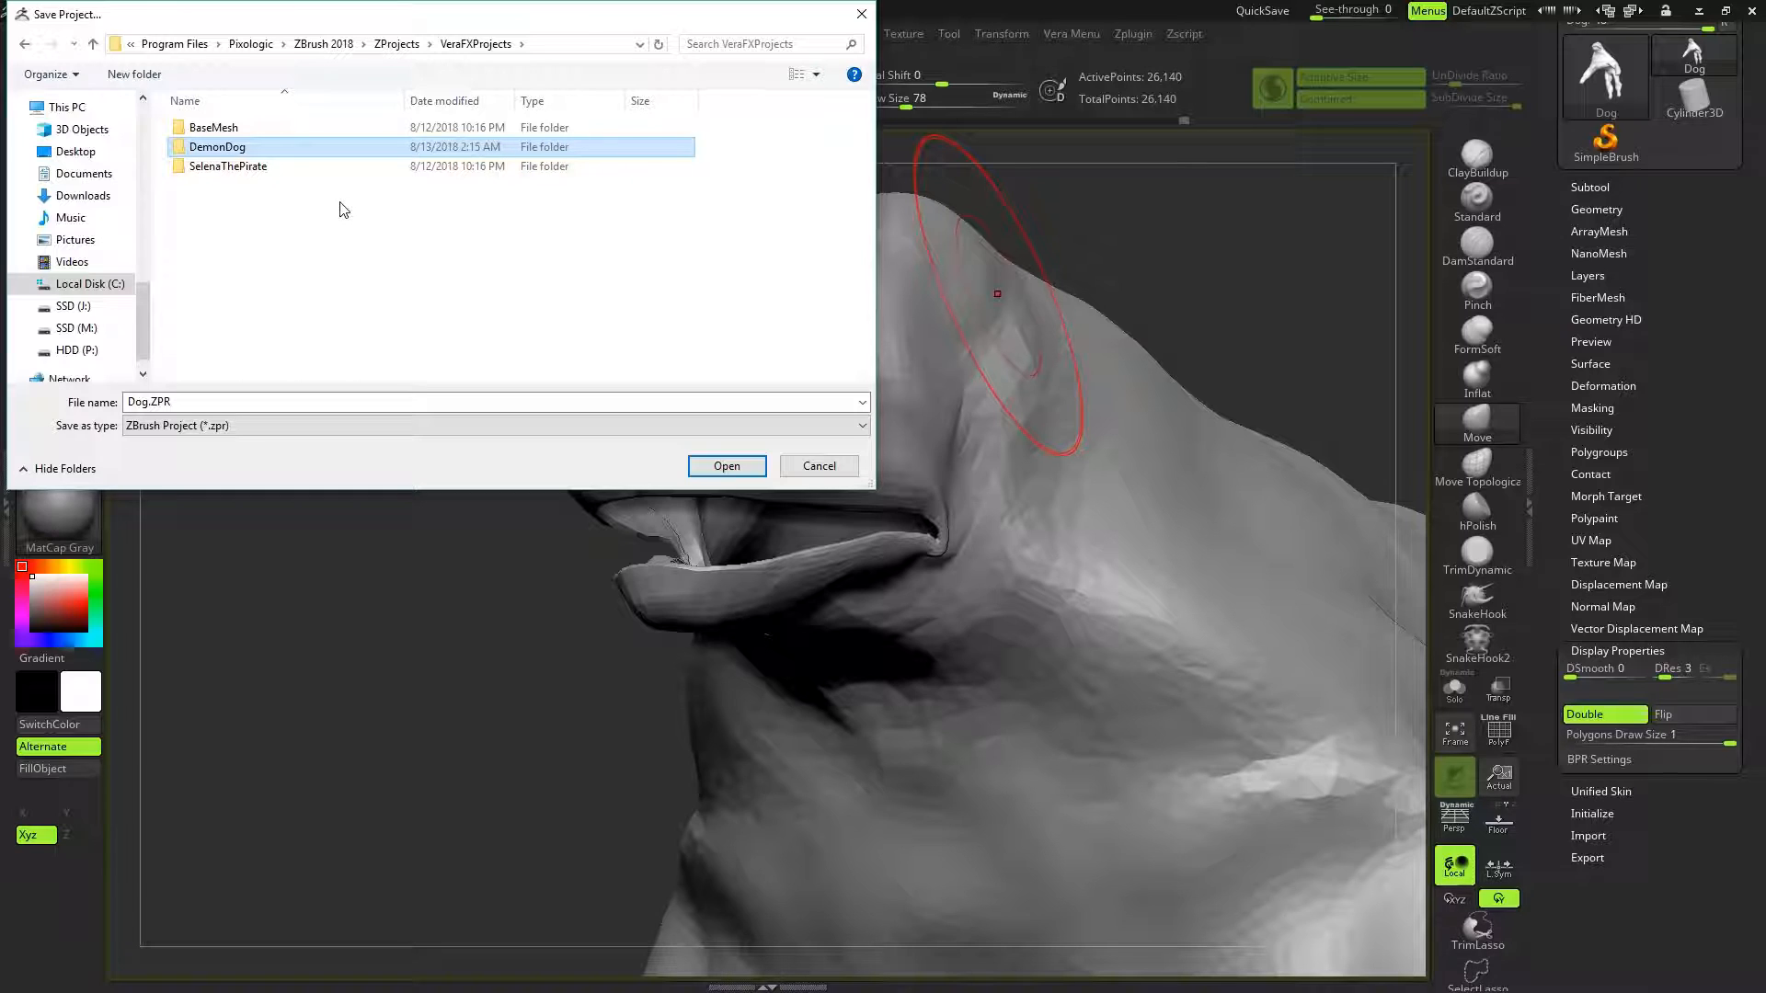
{"action": "double_click", "coordinate": [184, 149]}
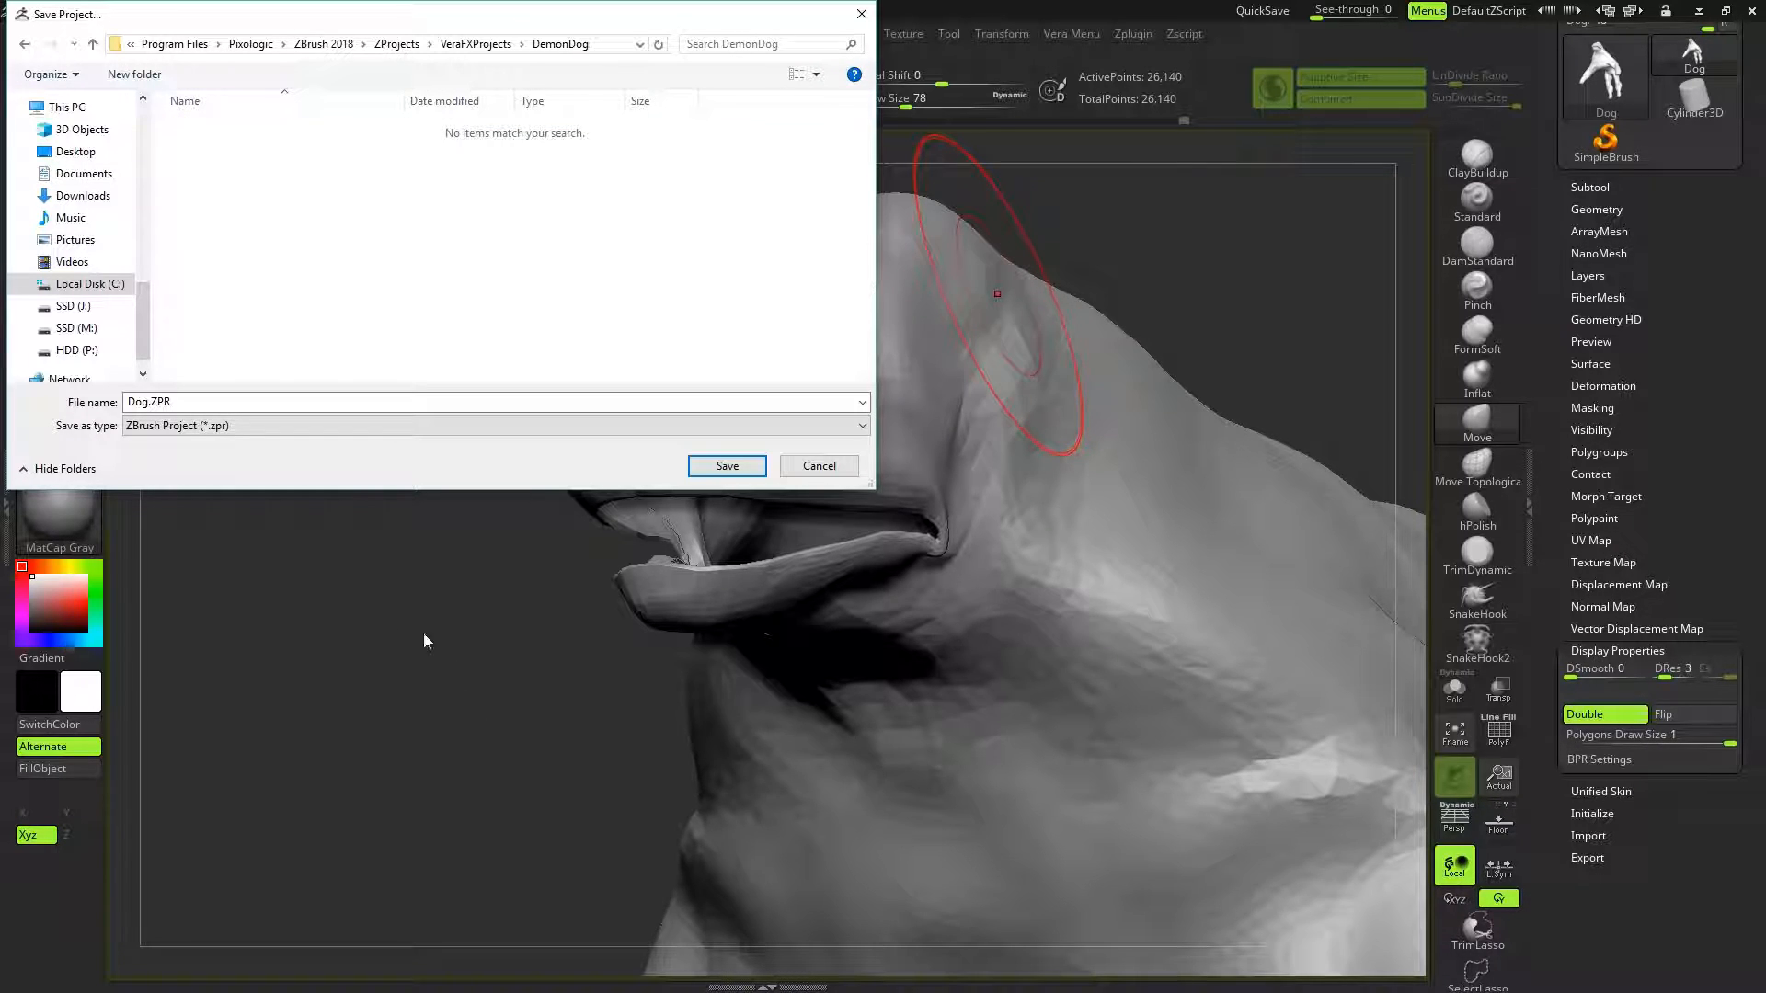
Save the project as DemonDog01 in the ZBrush Project format
{"action": "double_click", "coordinate": [211, 405]}
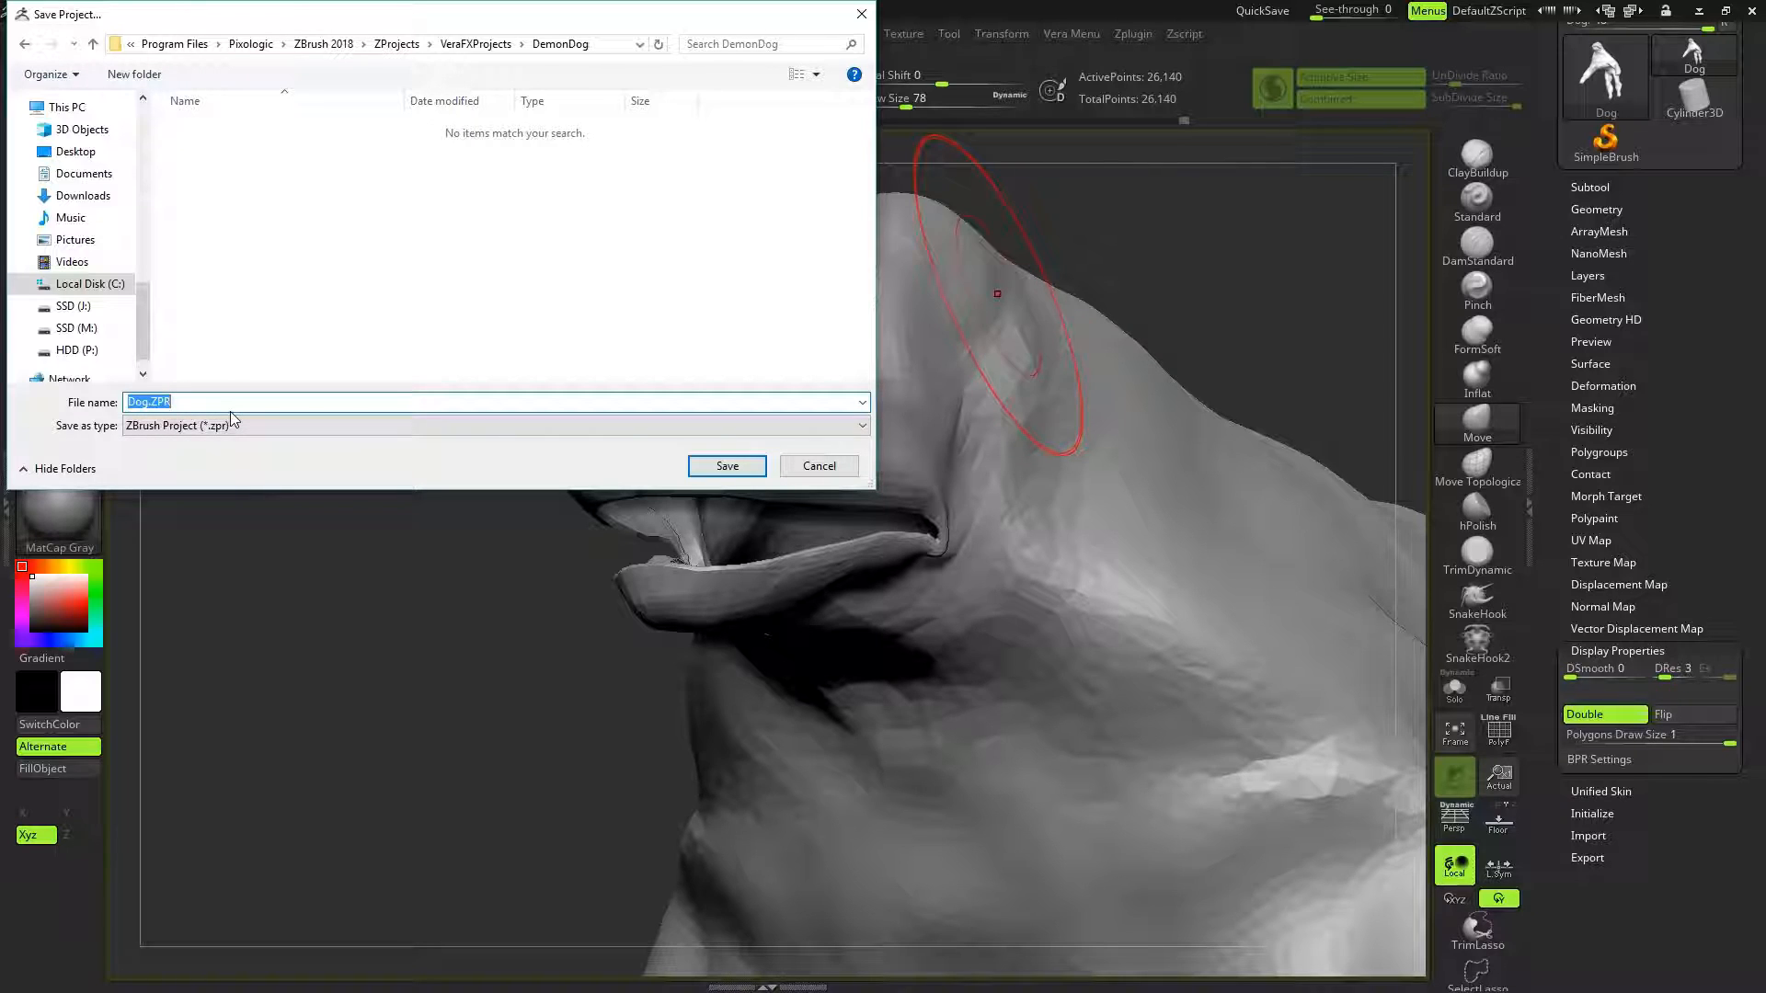
{"action": "type", "text": "DemonDog01"}
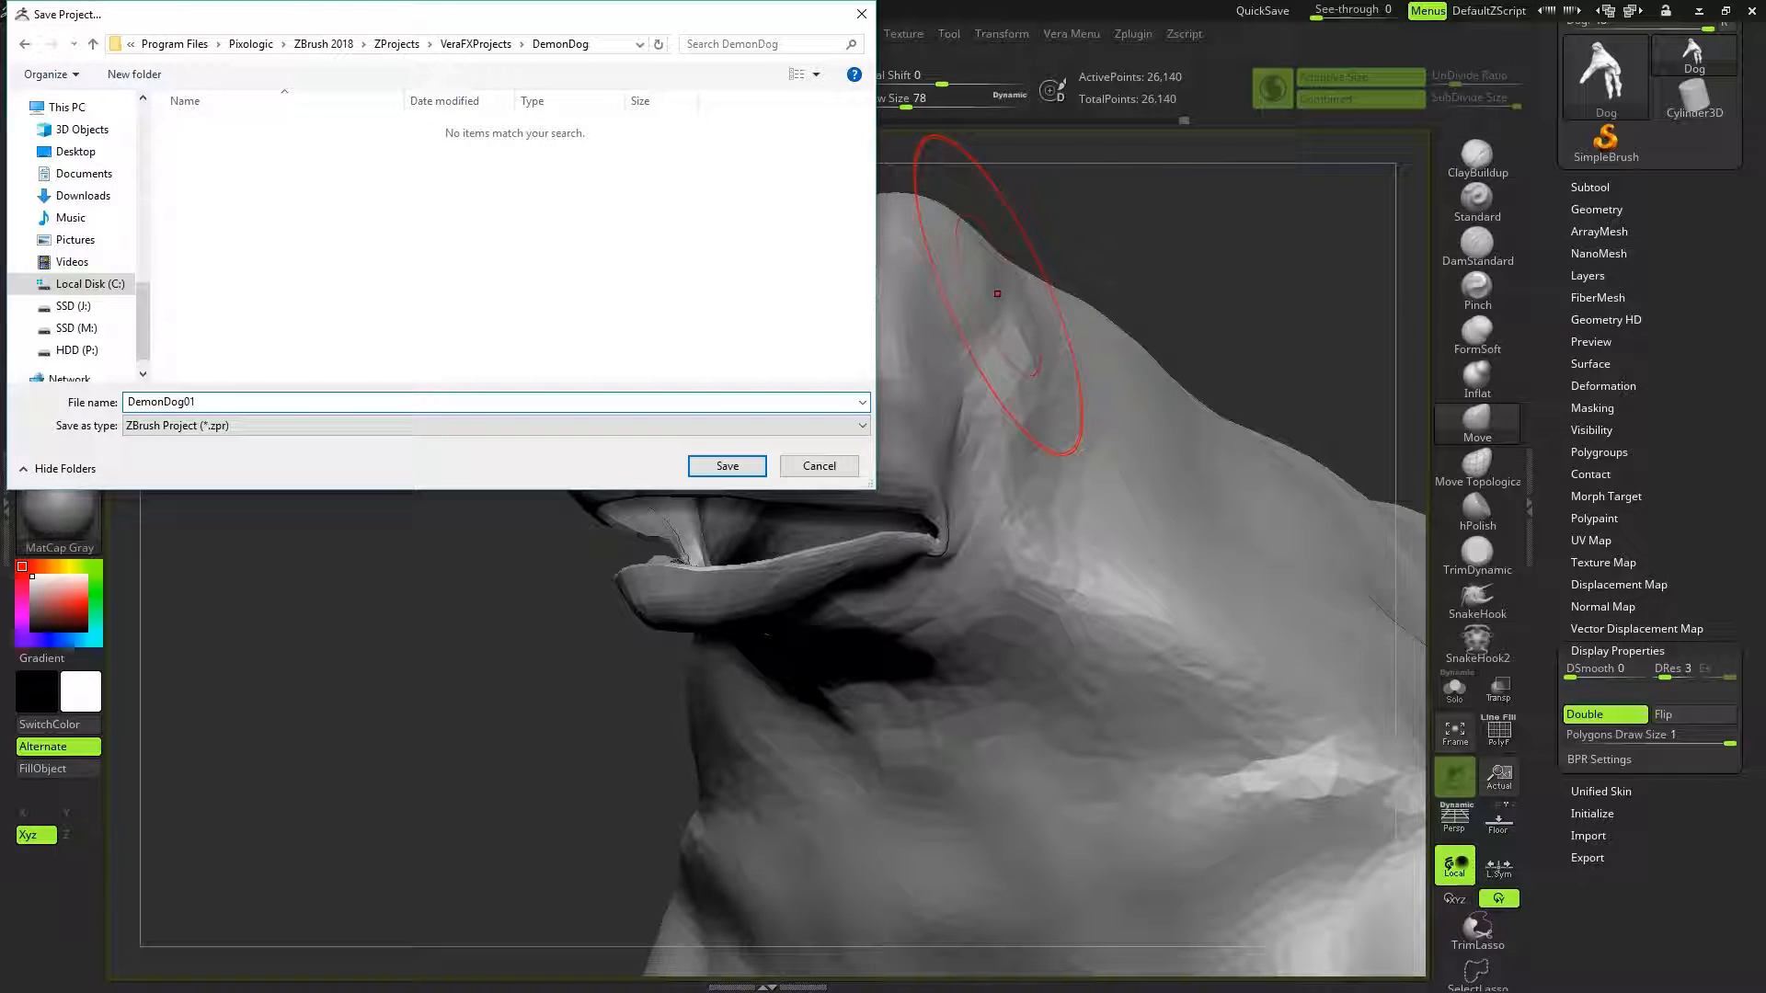
{"action": "left_click", "coordinate": [735, 469]}
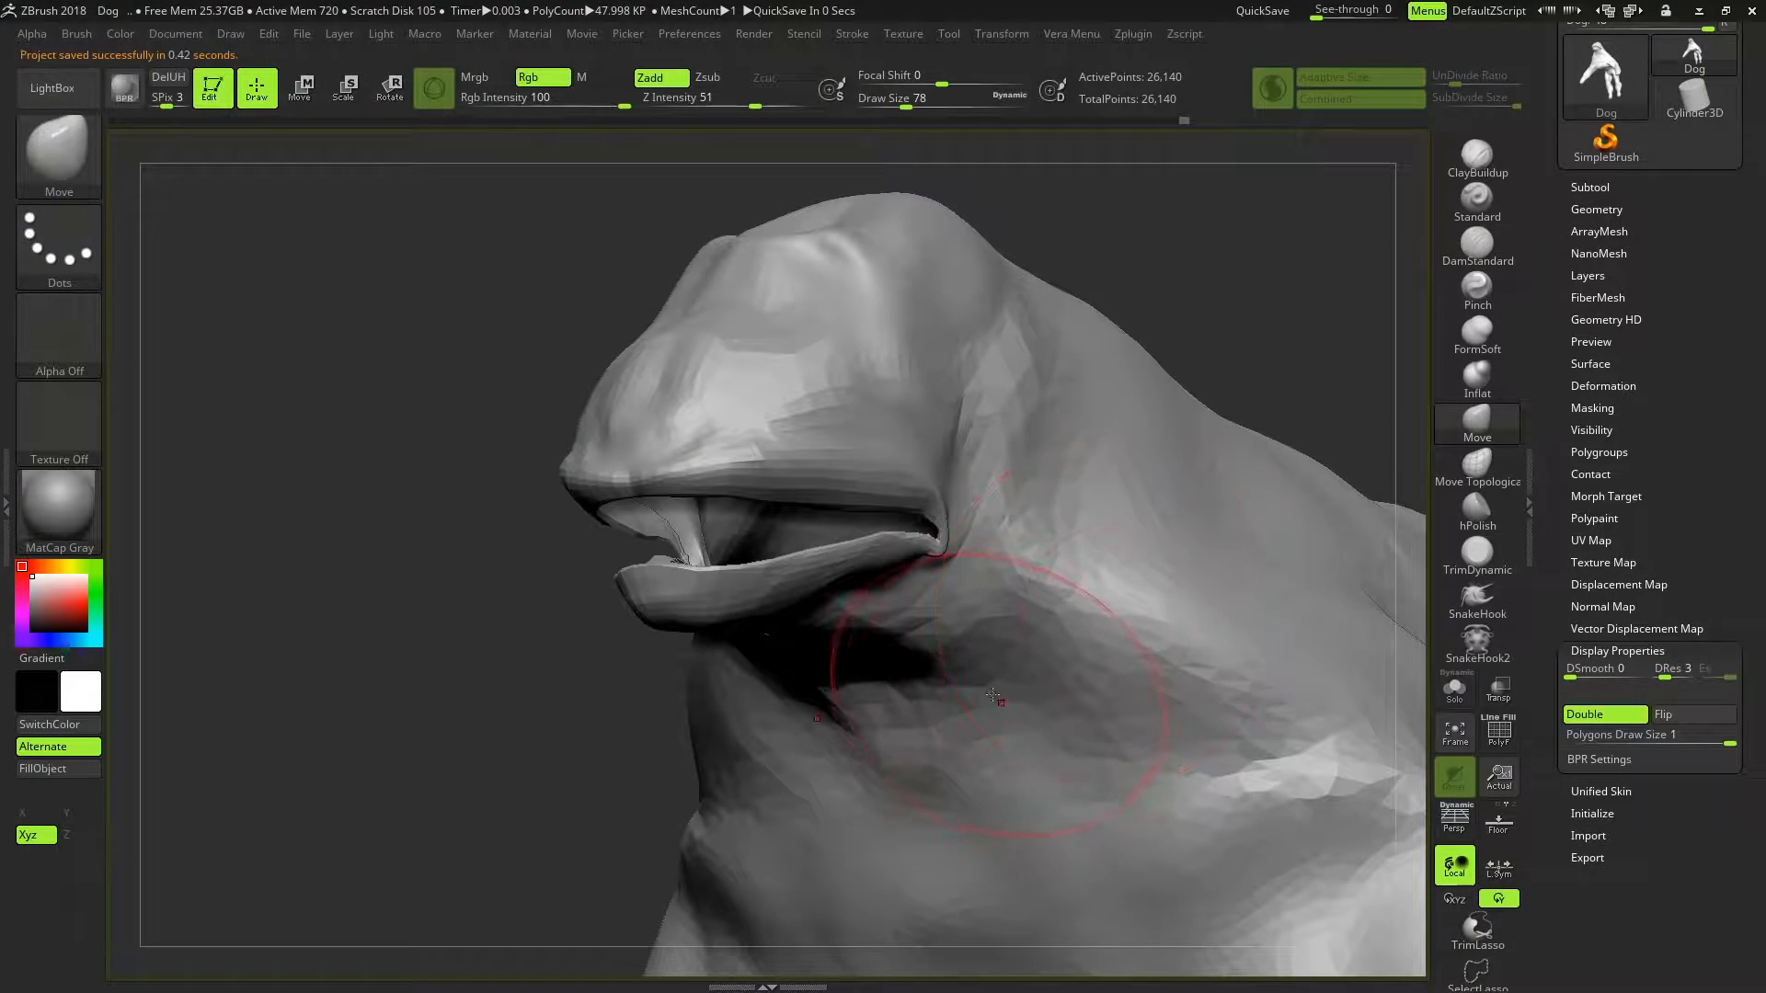
Switch to the Inflat brush and add volume to the creature's tail
{"action": "mouse_move", "coordinate": [532, 576]}
{"action": "left_mouse_down"}
{"action": "mouse_move", "coordinate": [920, 588]}
{"action": "mouse_move", "coordinate": [763, 570]}
{"action": "mouse_move", "coordinate": [536, 598]}
{"action": "mouse_move", "coordinate": [568, 540]}
{"action": "mouse_move", "coordinate": [563, 486]}
{"action": "mouse_move", "coordinate": [540, 501]}
{"action": "mouse_move", "coordinate": [530, 564]}
{"action": "mouse_move", "coordinate": [618, 575]}
{"action": "mouse_move", "coordinate": [598, 533]}
{"action": "mouse_move", "coordinate": [542, 527]}
{"action": "mouse_move", "coordinate": [533, 546]}
{"action": "mouse_move", "coordinate": [541, 523]}
{"action": "left_mouse_up"}
{"action": "left_click_drag", "start_coordinate": [1148, 343], "coordinate": [1168, 429]}
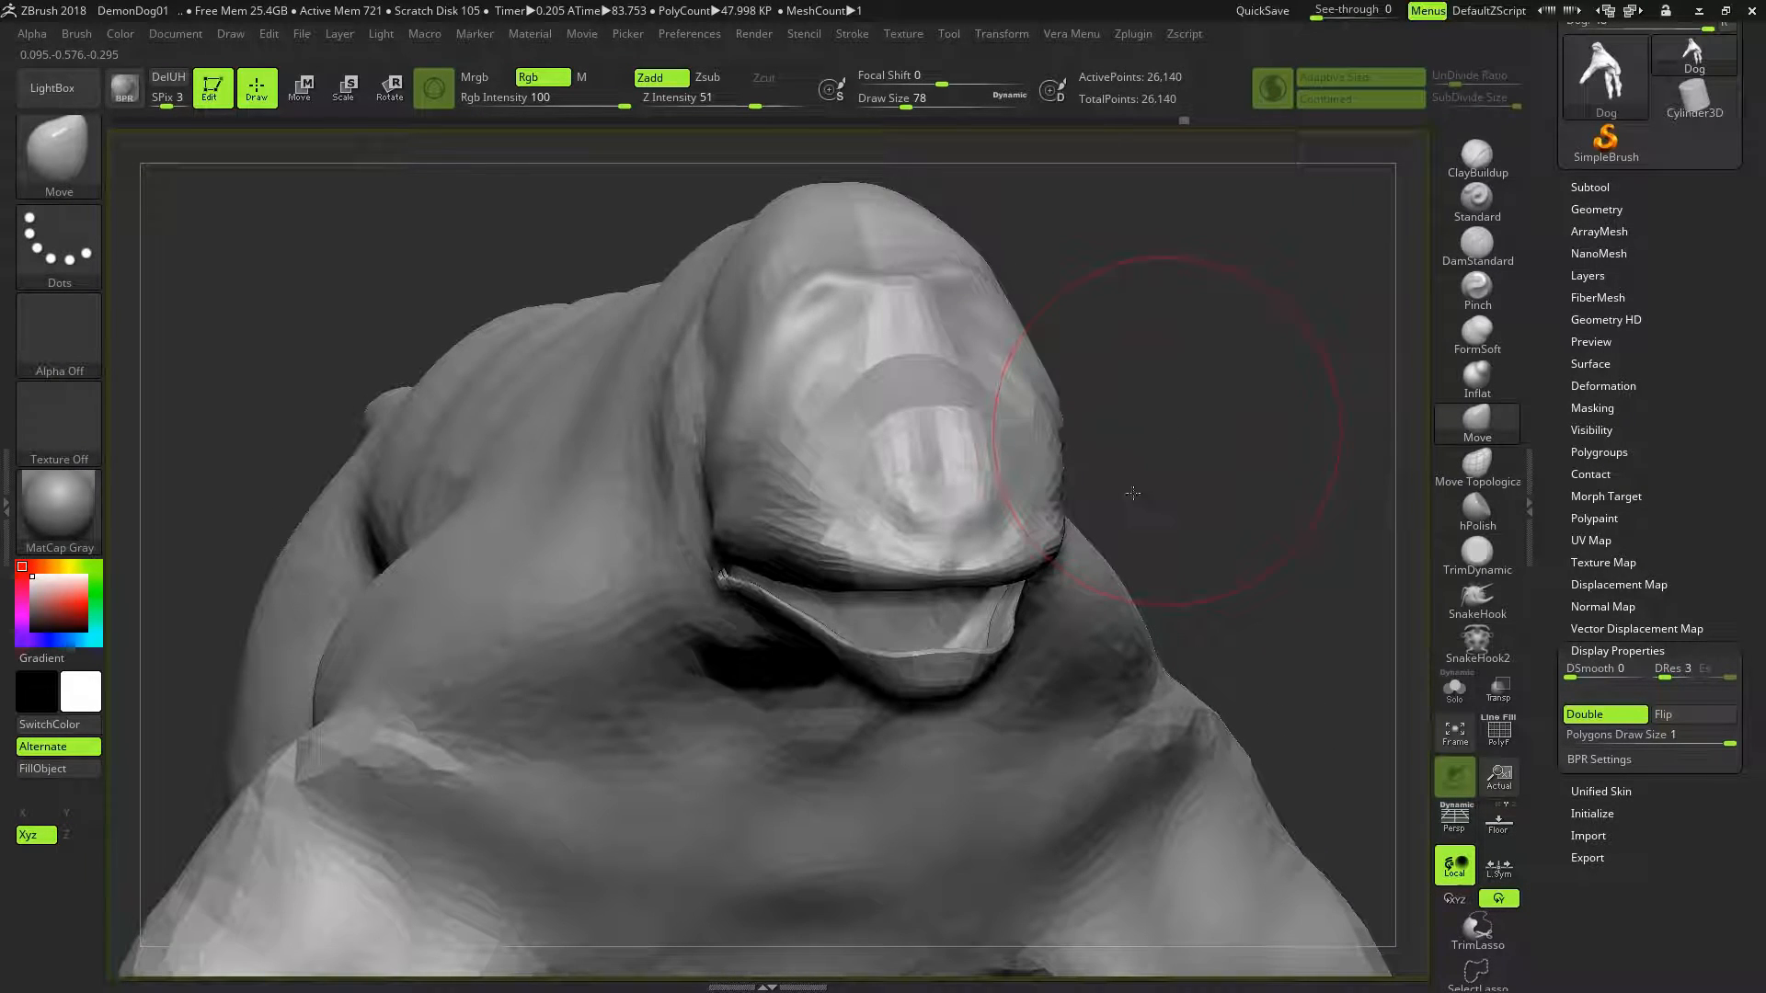
{"action": "left_click_drag", "start_coordinate": [1134, 494], "coordinate": [1105, 487]}
{"action": "mouse_move", "coordinate": [1228, 237]}
{"action": "left_mouse_down"}
{"action": "mouse_move", "coordinate": [1255, 243]}
{"action": "mouse_move", "coordinate": [1245, 453]}
{"action": "mouse_move", "coordinate": [1106, 474]}
{"action": "mouse_move", "coordinate": [1233, 433]}
{"action": "mouse_move", "coordinate": [1171, 435]}
{"action": "mouse_move", "coordinate": [1108, 493]}
{"action": "mouse_move", "coordinate": [1193, 467]}
{"action": "mouse_move", "coordinate": [1118, 515]}
{"action": "mouse_move", "coordinate": [1124, 552]}
{"action": "mouse_move", "coordinate": [1307, 313]}
{"action": "mouse_move", "coordinate": [1172, 353]}
{"action": "left_mouse_up"}
{"action": "left_click", "coordinate": [1479, 390]}
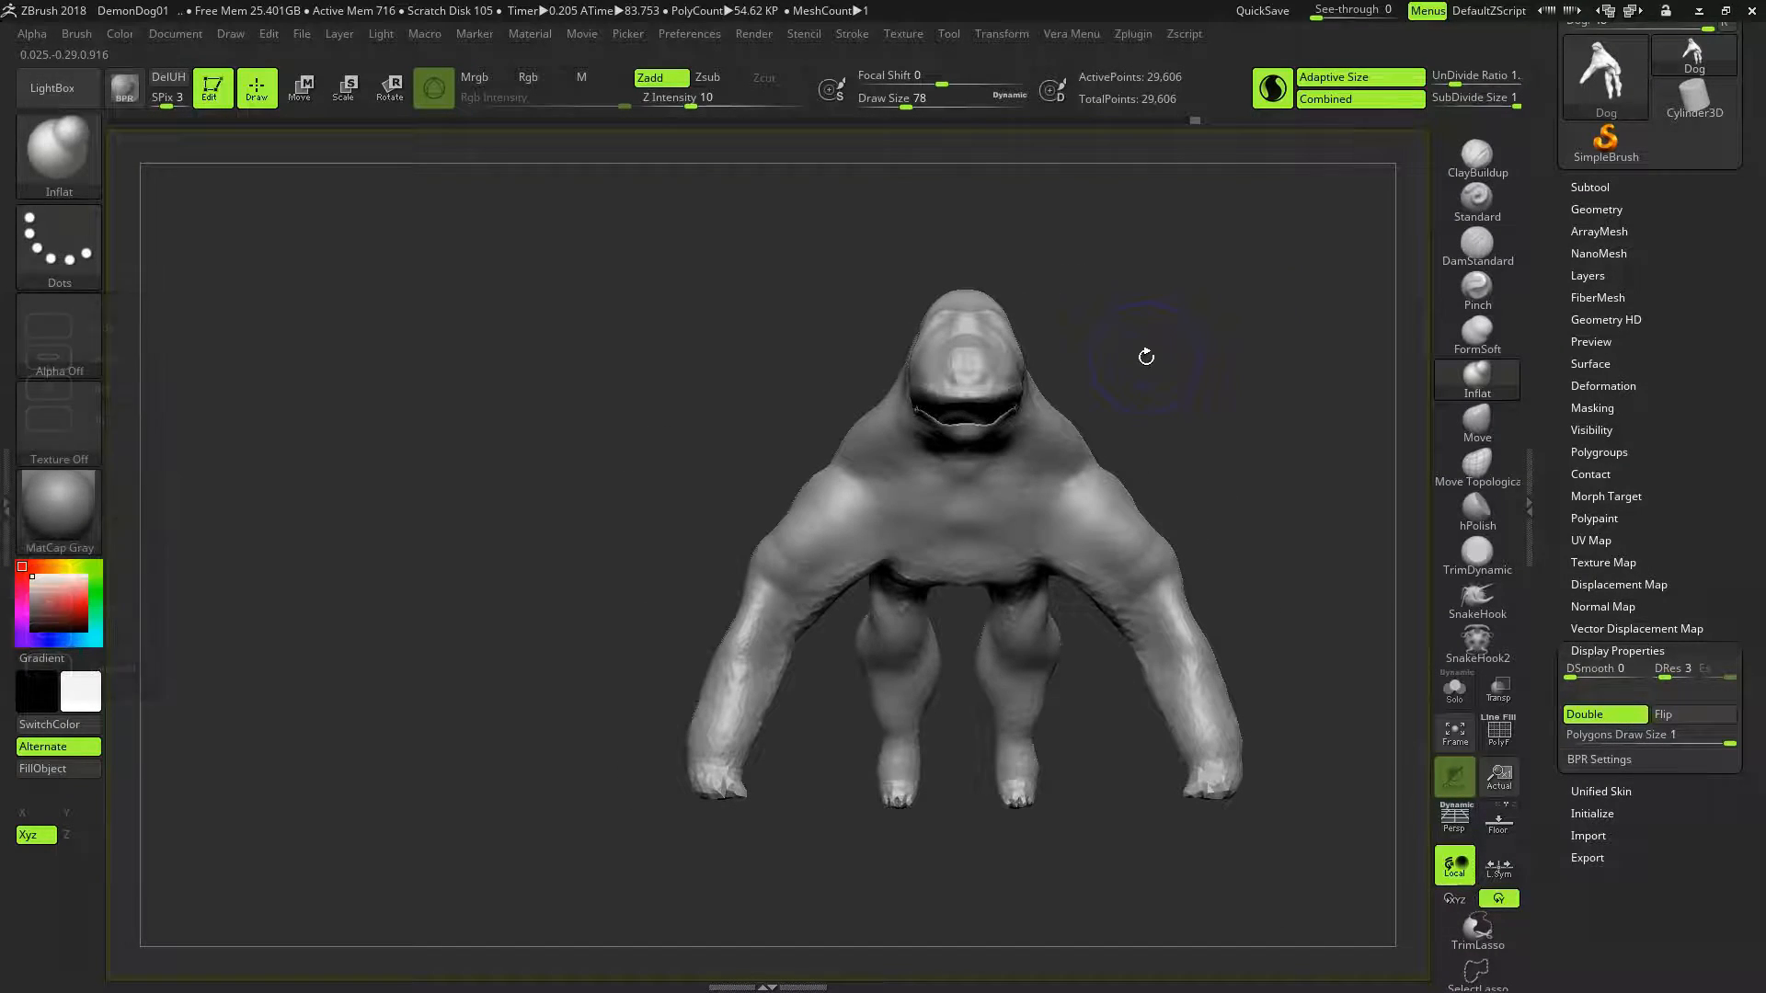
Save the project again, overwriting the existing DemonDog01 file
{"action": "left_click", "coordinate": [301, 34]}
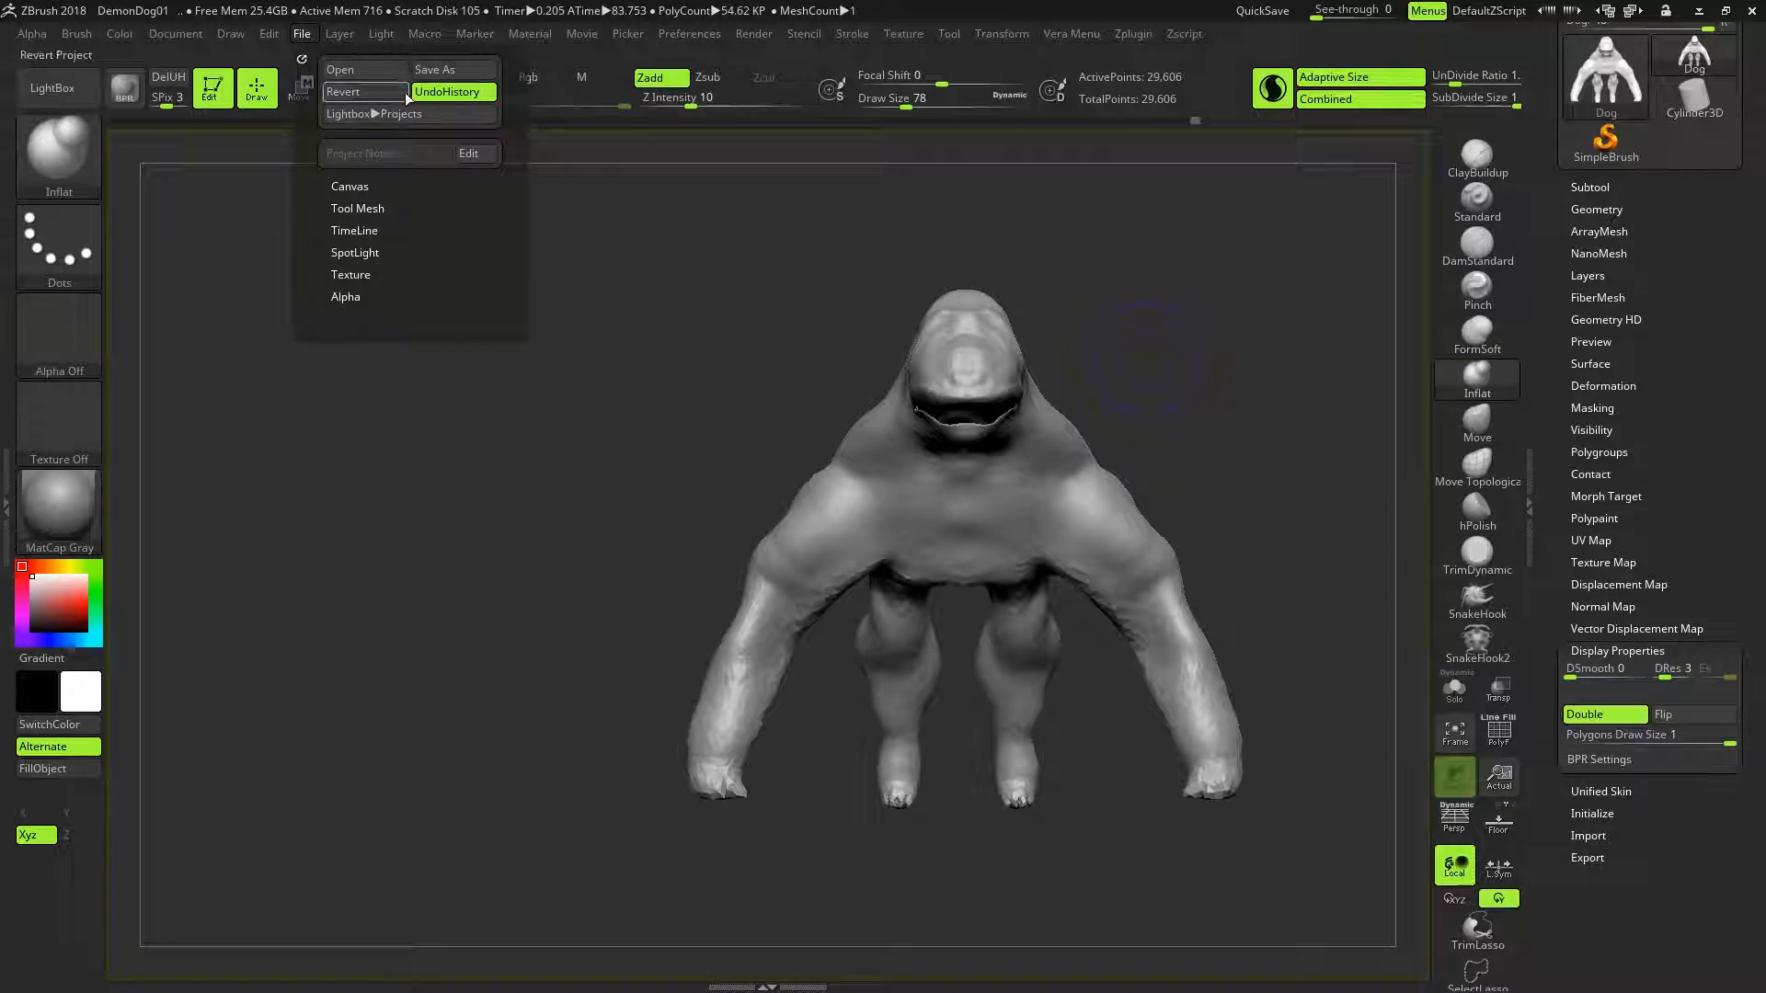
{"action": "left_click", "coordinate": [441, 72]}
{"action": "left_click", "coordinate": [726, 466]}
{"action": "left_click", "coordinate": [944, 495]}
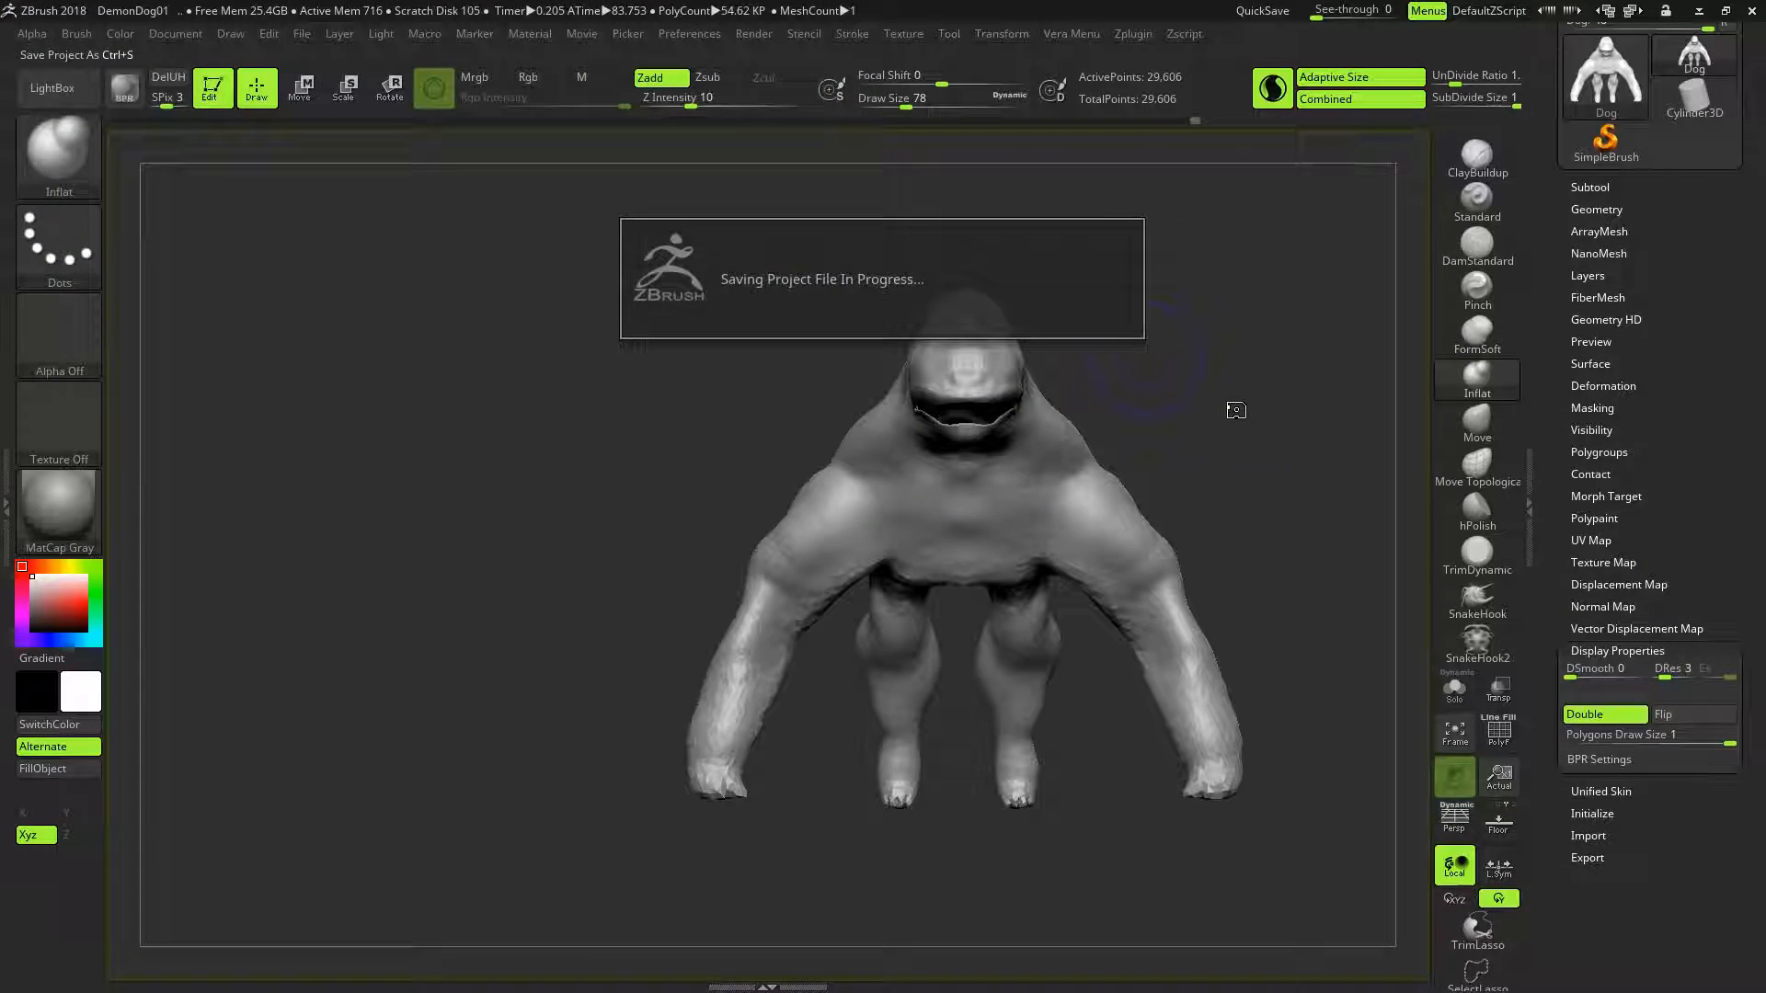
Convert the model to a DynaMesh at resolution 128 with Project off and Blur set to 0
{"action": "left_click_drag", "start_coordinate": [1196, 468], "coordinate": [1147, 453]}
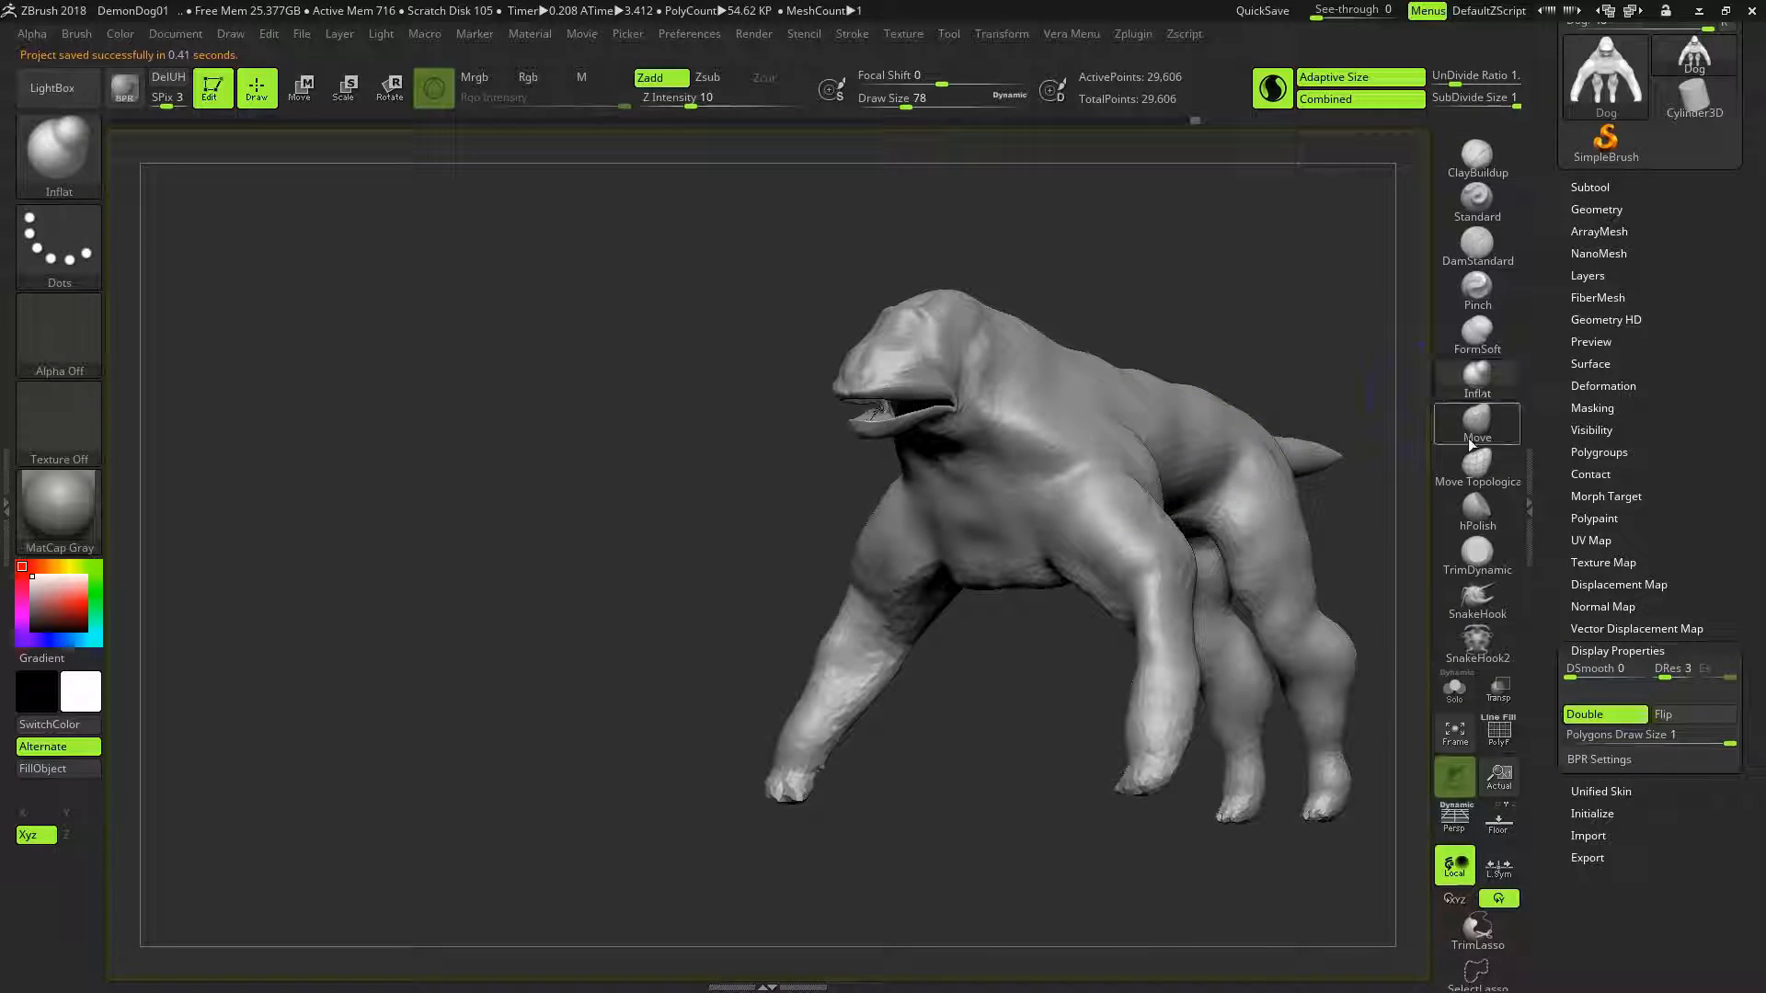
{"action": "left_click_drag", "start_coordinate": [1274, 363], "coordinate": [1339, 363]}
{"action": "scroll", "coordinate": [1643, 387], "scroll_direction": "up", "scroll_amount": 2}
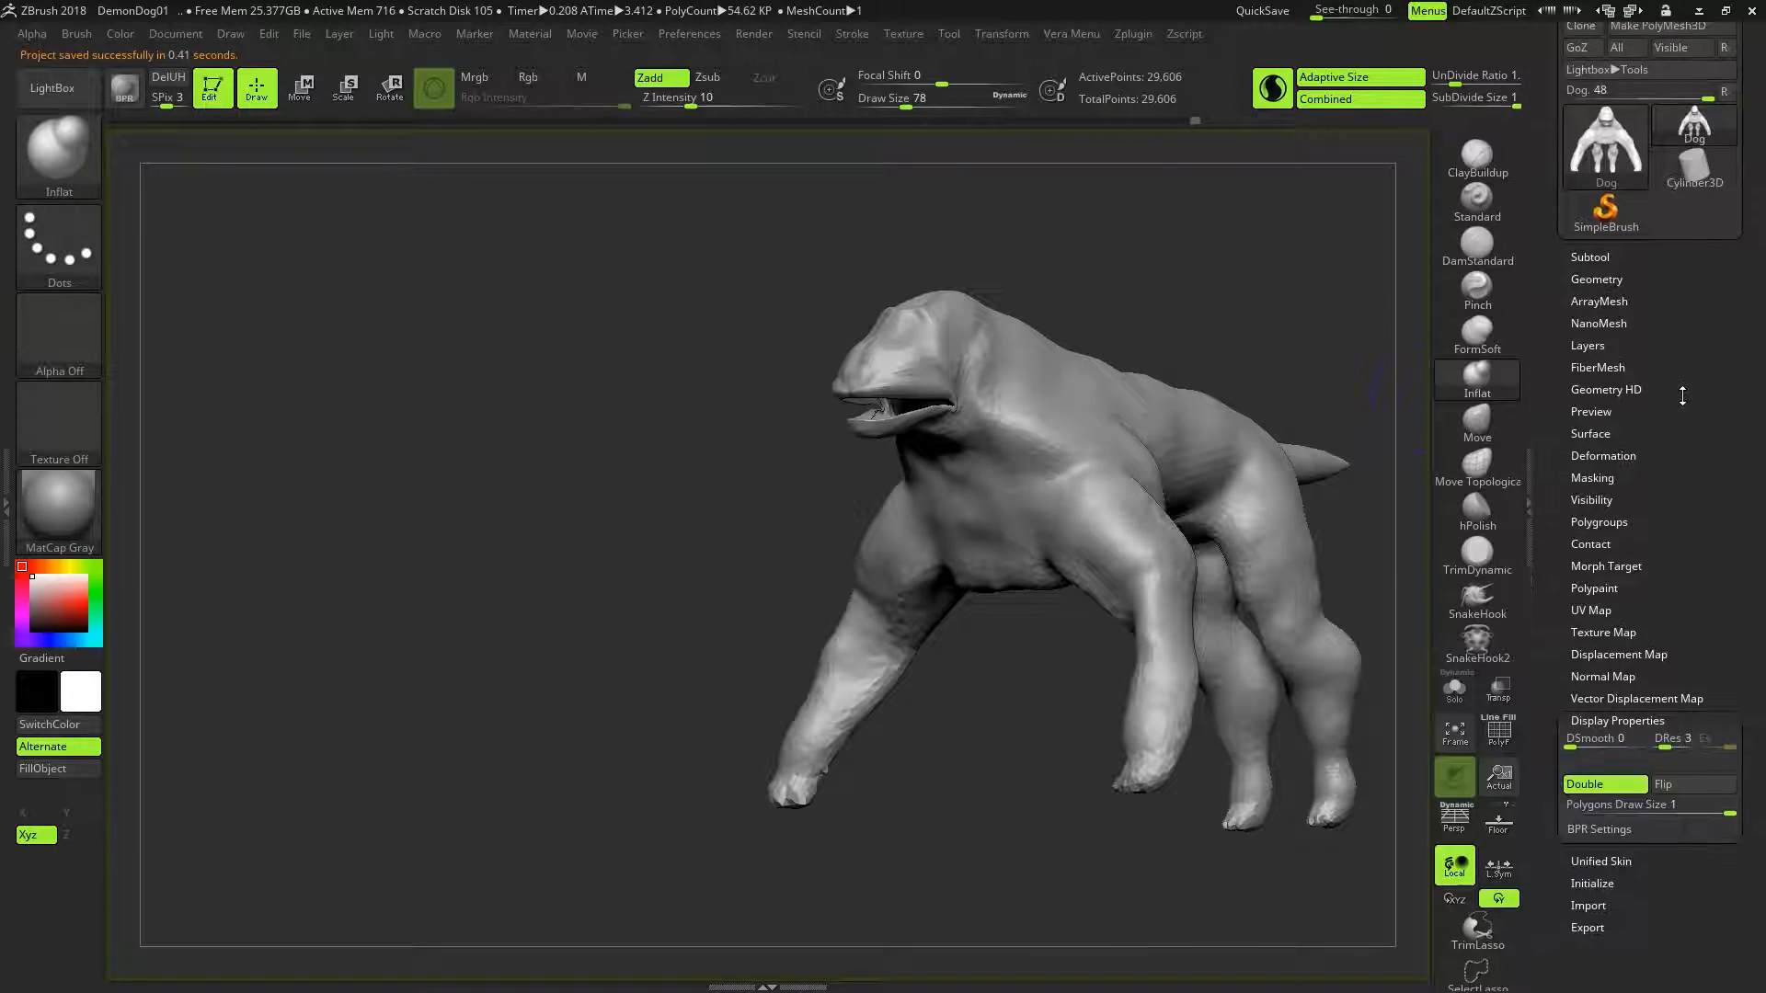
{"action": "left_click", "coordinate": [1600, 270]}
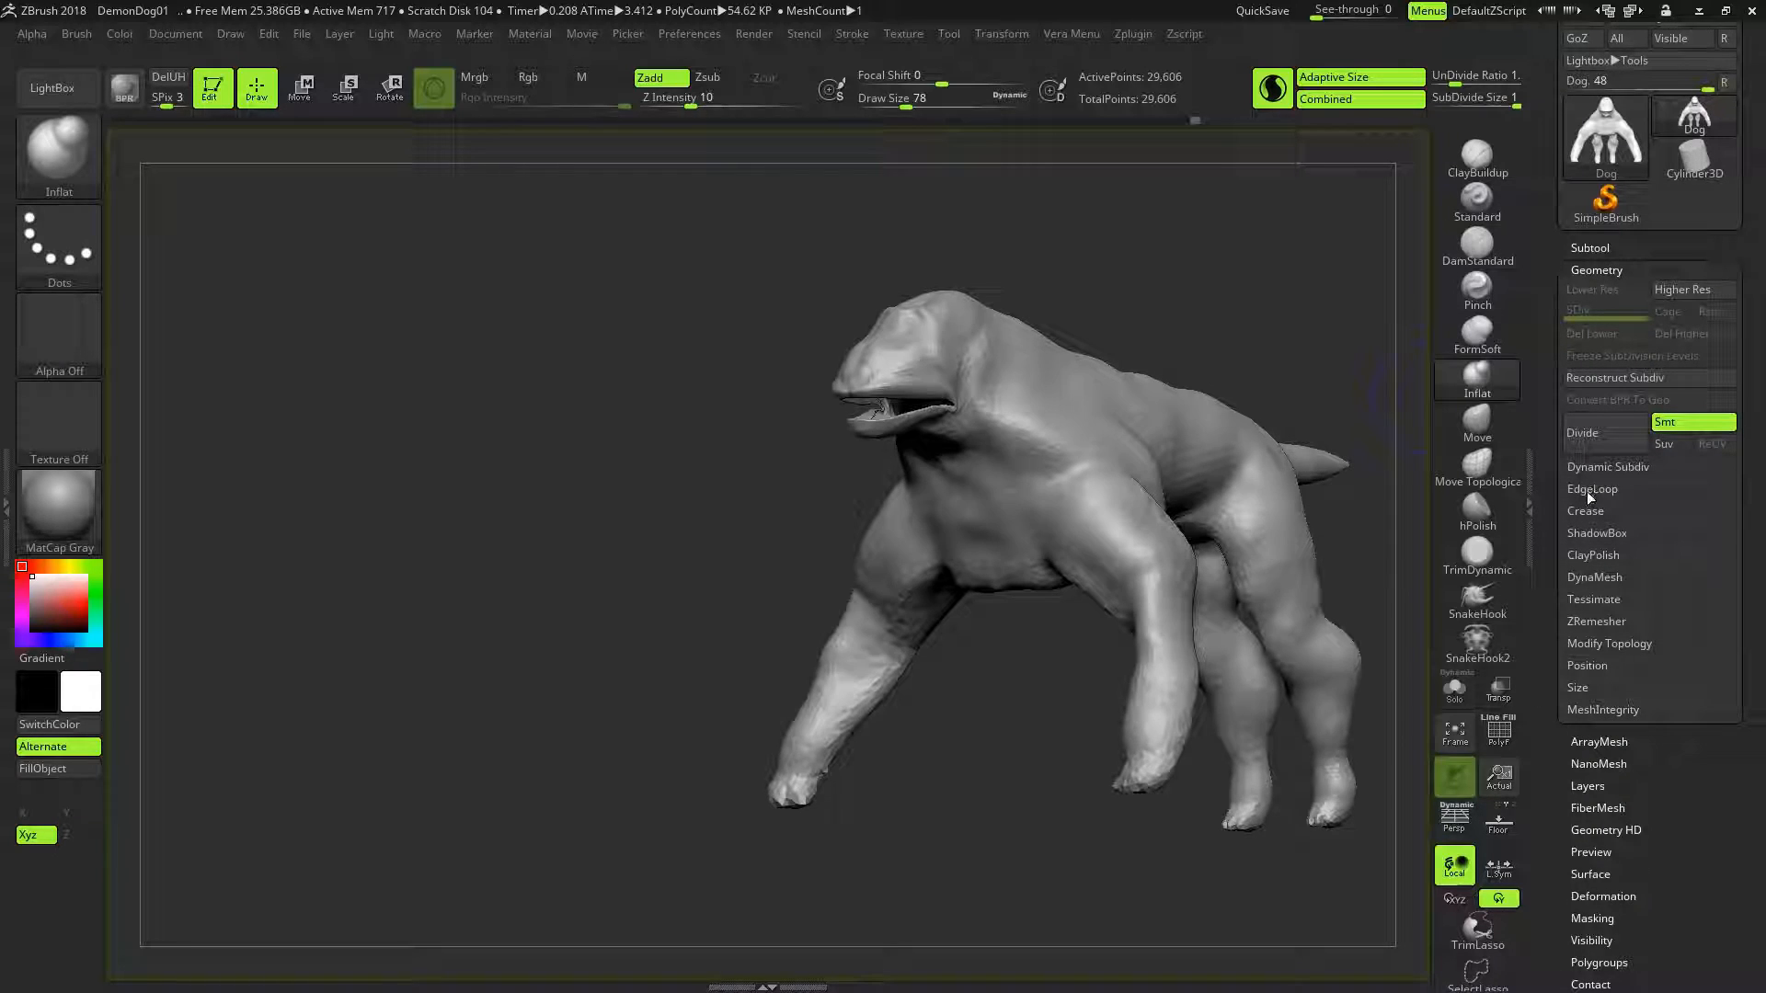
{"action": "left_click", "coordinate": [1599, 574]}
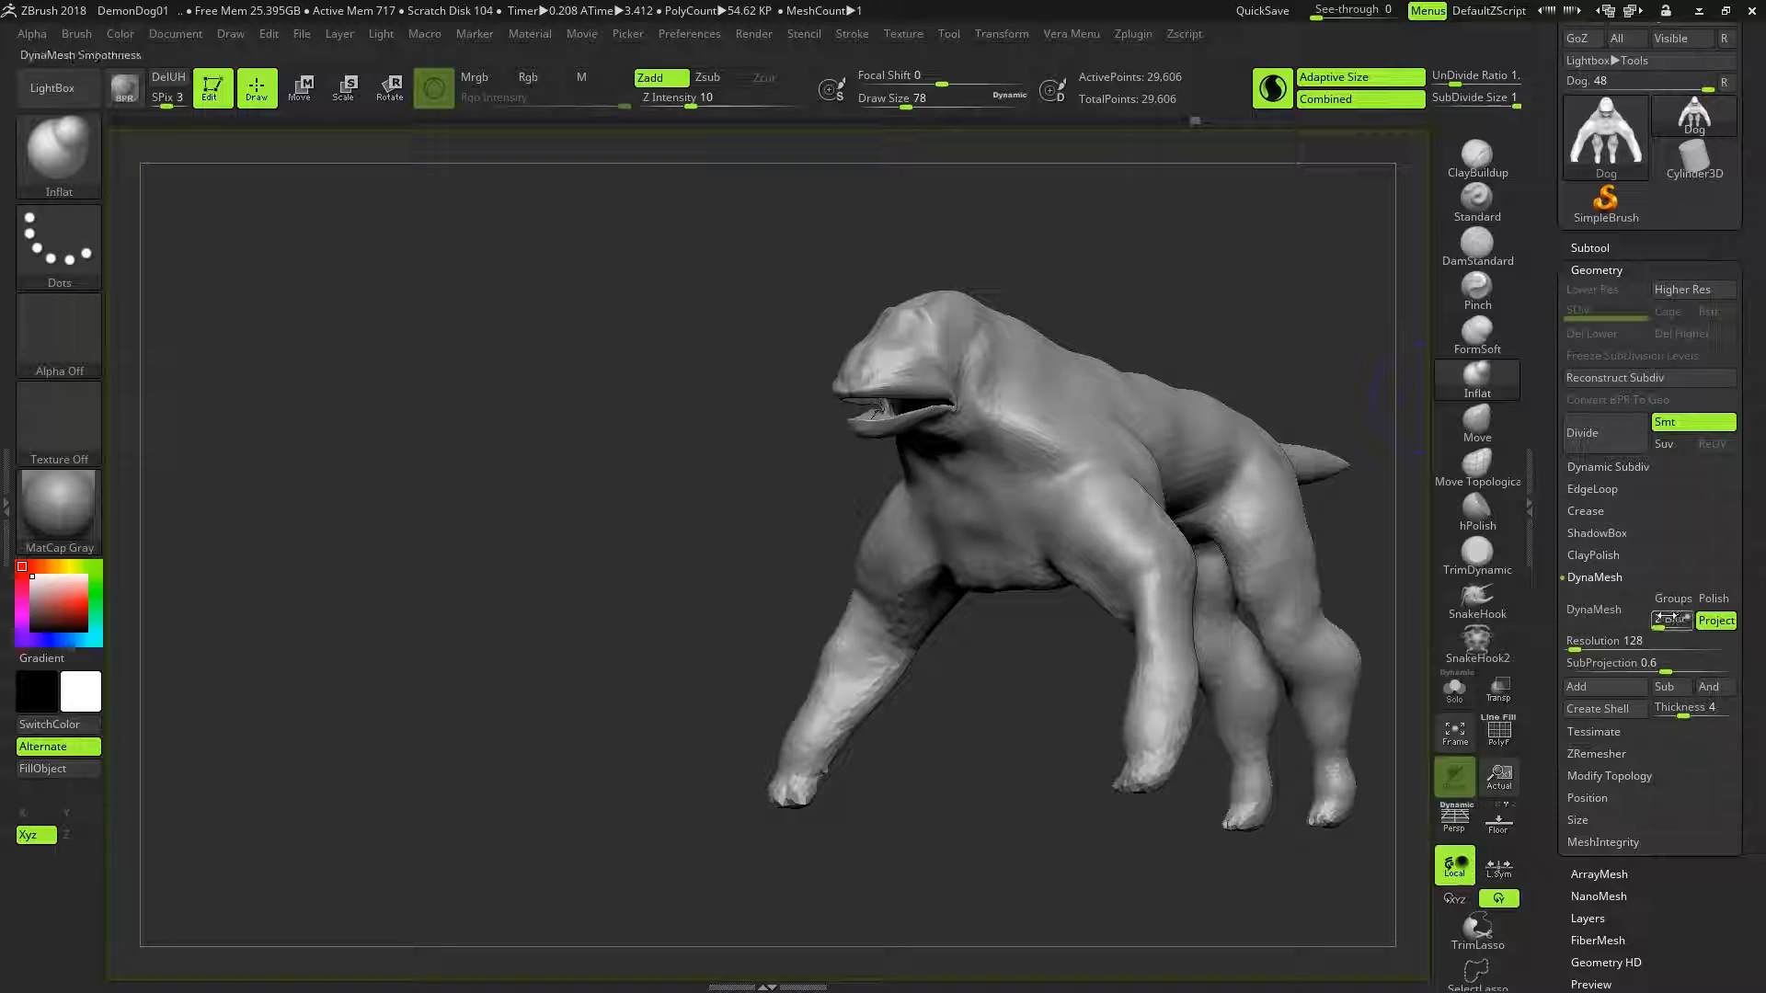
{"action": "left_click", "coordinate": [1714, 622]}
{"action": "left_click_drag", "start_coordinate": [1658, 626], "coordinate": [1642, 625]}
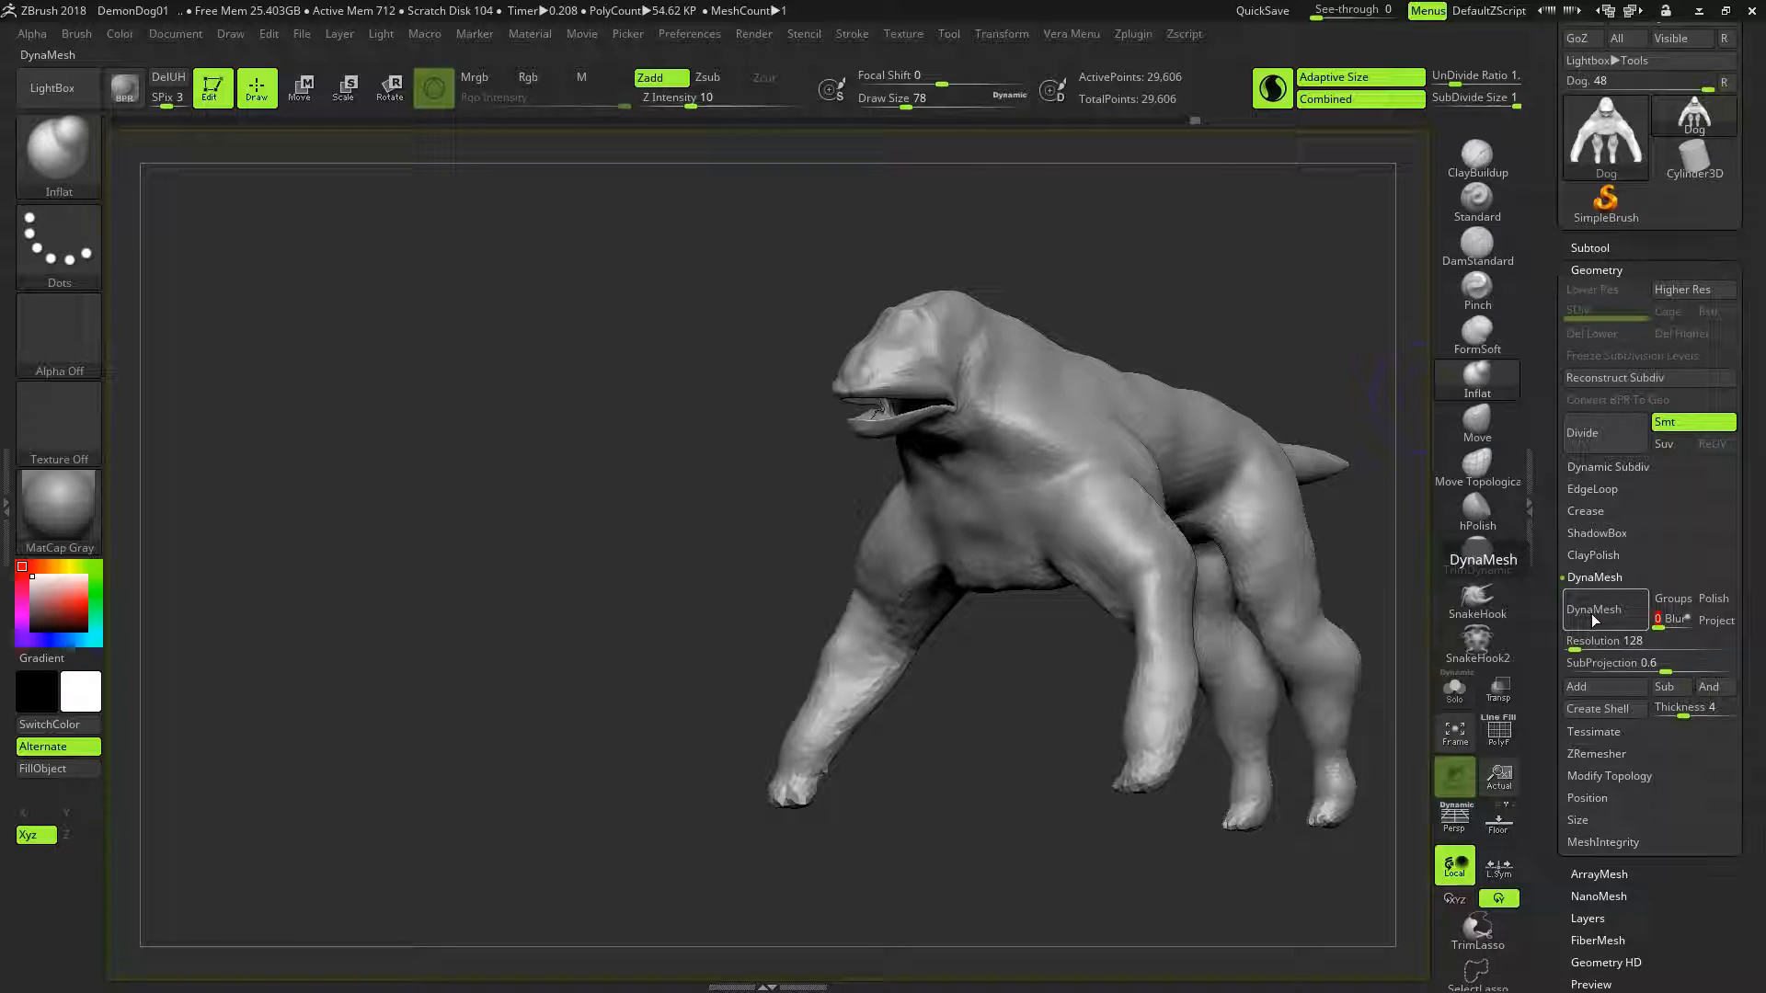
{"action": "mouse_move", "coordinate": [1359, 374]}
{"action": "left_mouse_down"}
{"action": "mouse_move", "coordinate": [1268, 357]}
{"action": "mouse_move", "coordinate": [1342, 414]}
{"action": "left_mouse_up"}
{"action": "left_click", "coordinate": [1596, 613]}
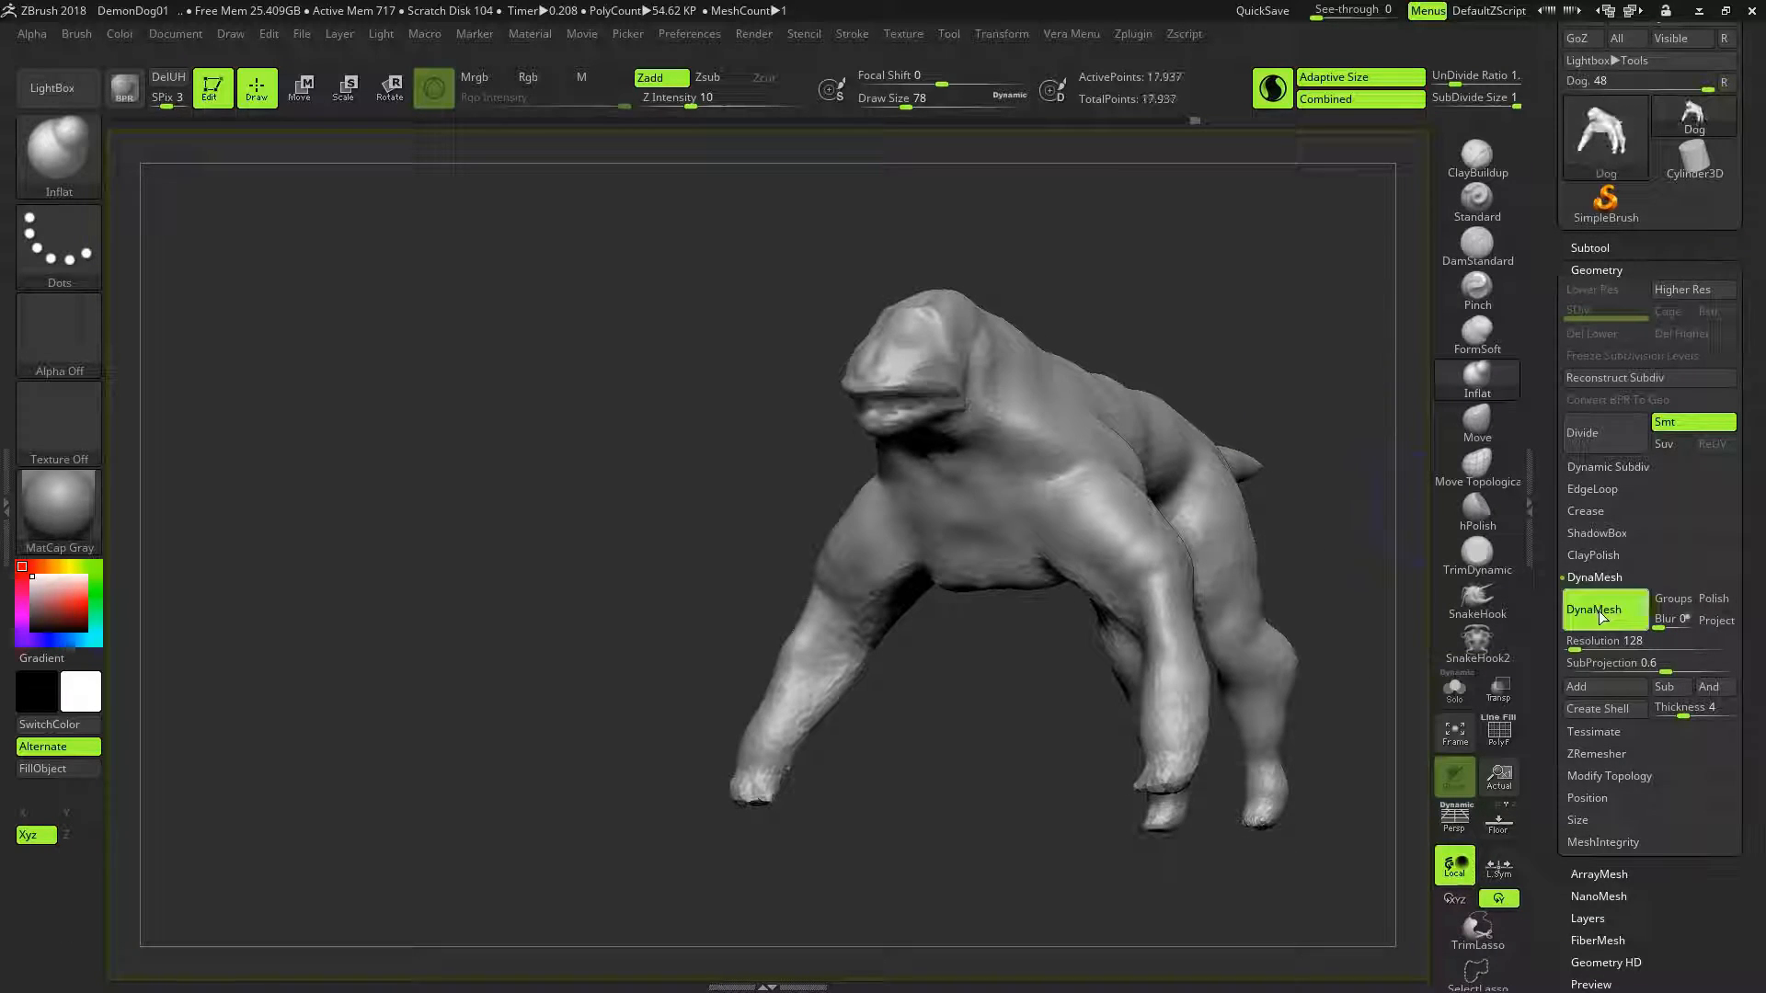
Start carving the filled-in gap between the upper and lower lips with the ClayBuildup brush
{"action": "mouse_move", "coordinate": [1286, 382]}
{"action": "left_mouse_down"}
{"action": "mouse_move", "coordinate": [1324, 354]}
{"action": "mouse_move", "coordinate": [1342, 368]}
{"action": "mouse_move", "coordinate": [1329, 386]}
{"action": "mouse_move", "coordinate": [1309, 365]}
{"action": "left_mouse_up"}
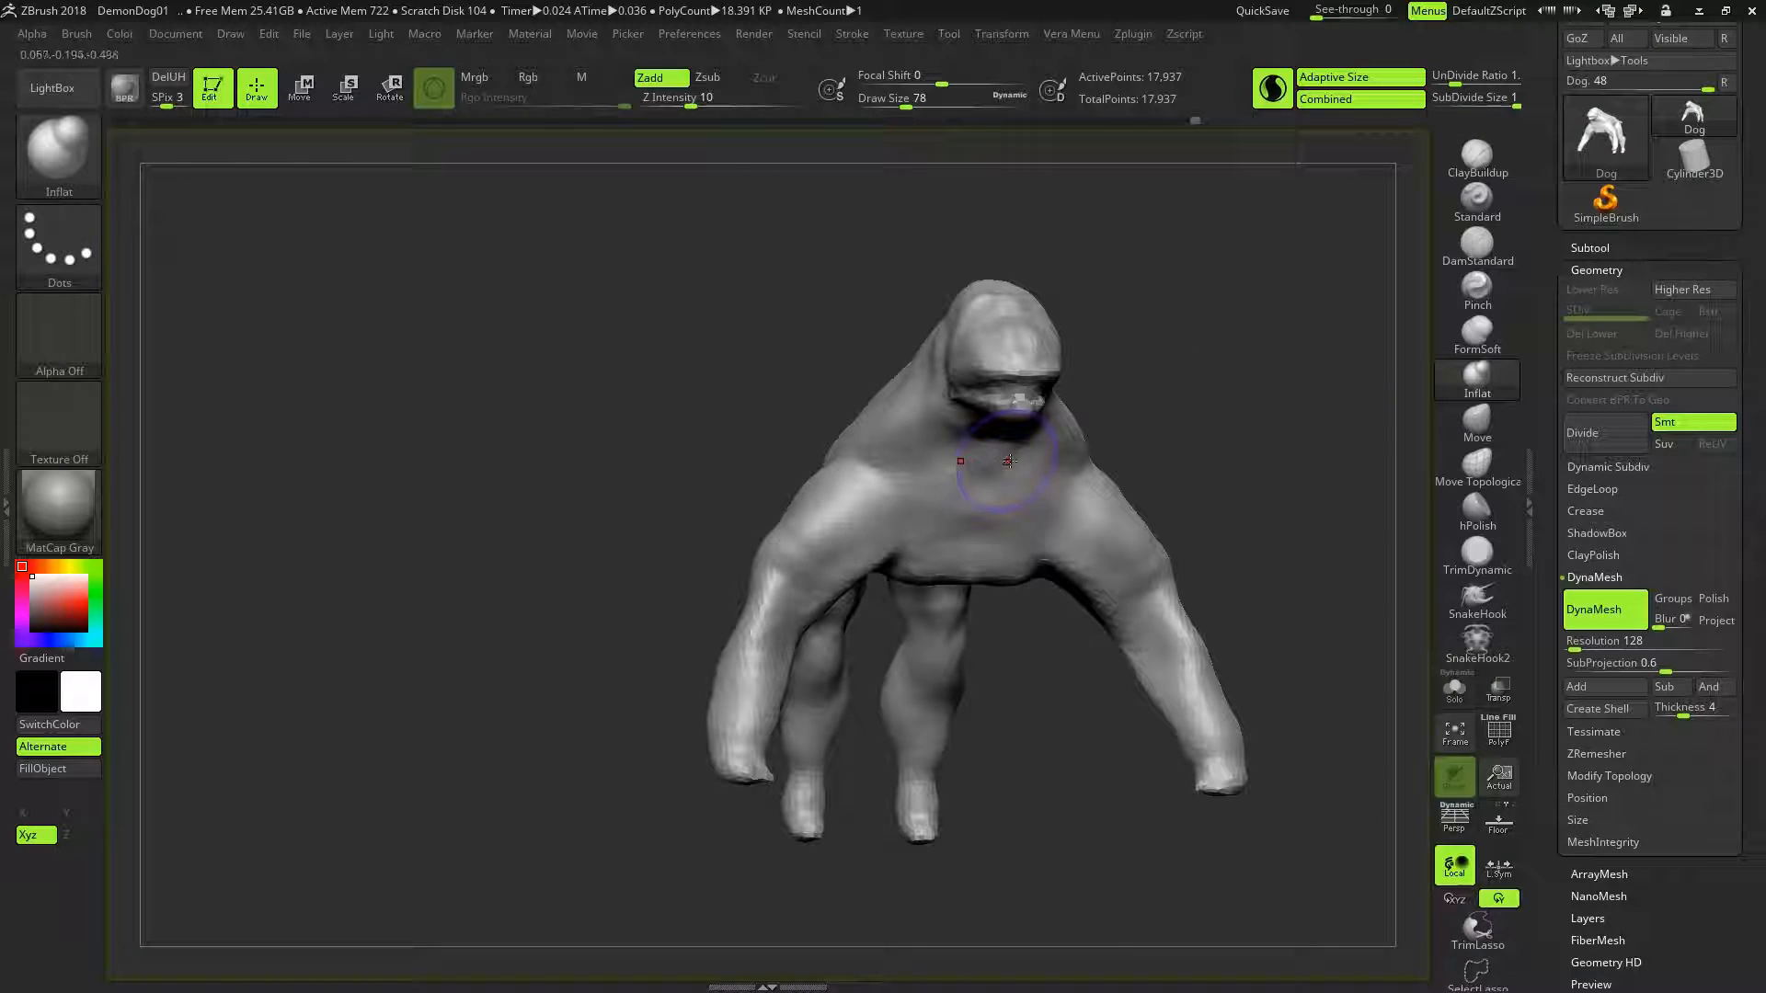
{"action": "left_click_drag", "start_coordinate": [1150, 366], "coordinate": [1210, 543], "text": "alt"}
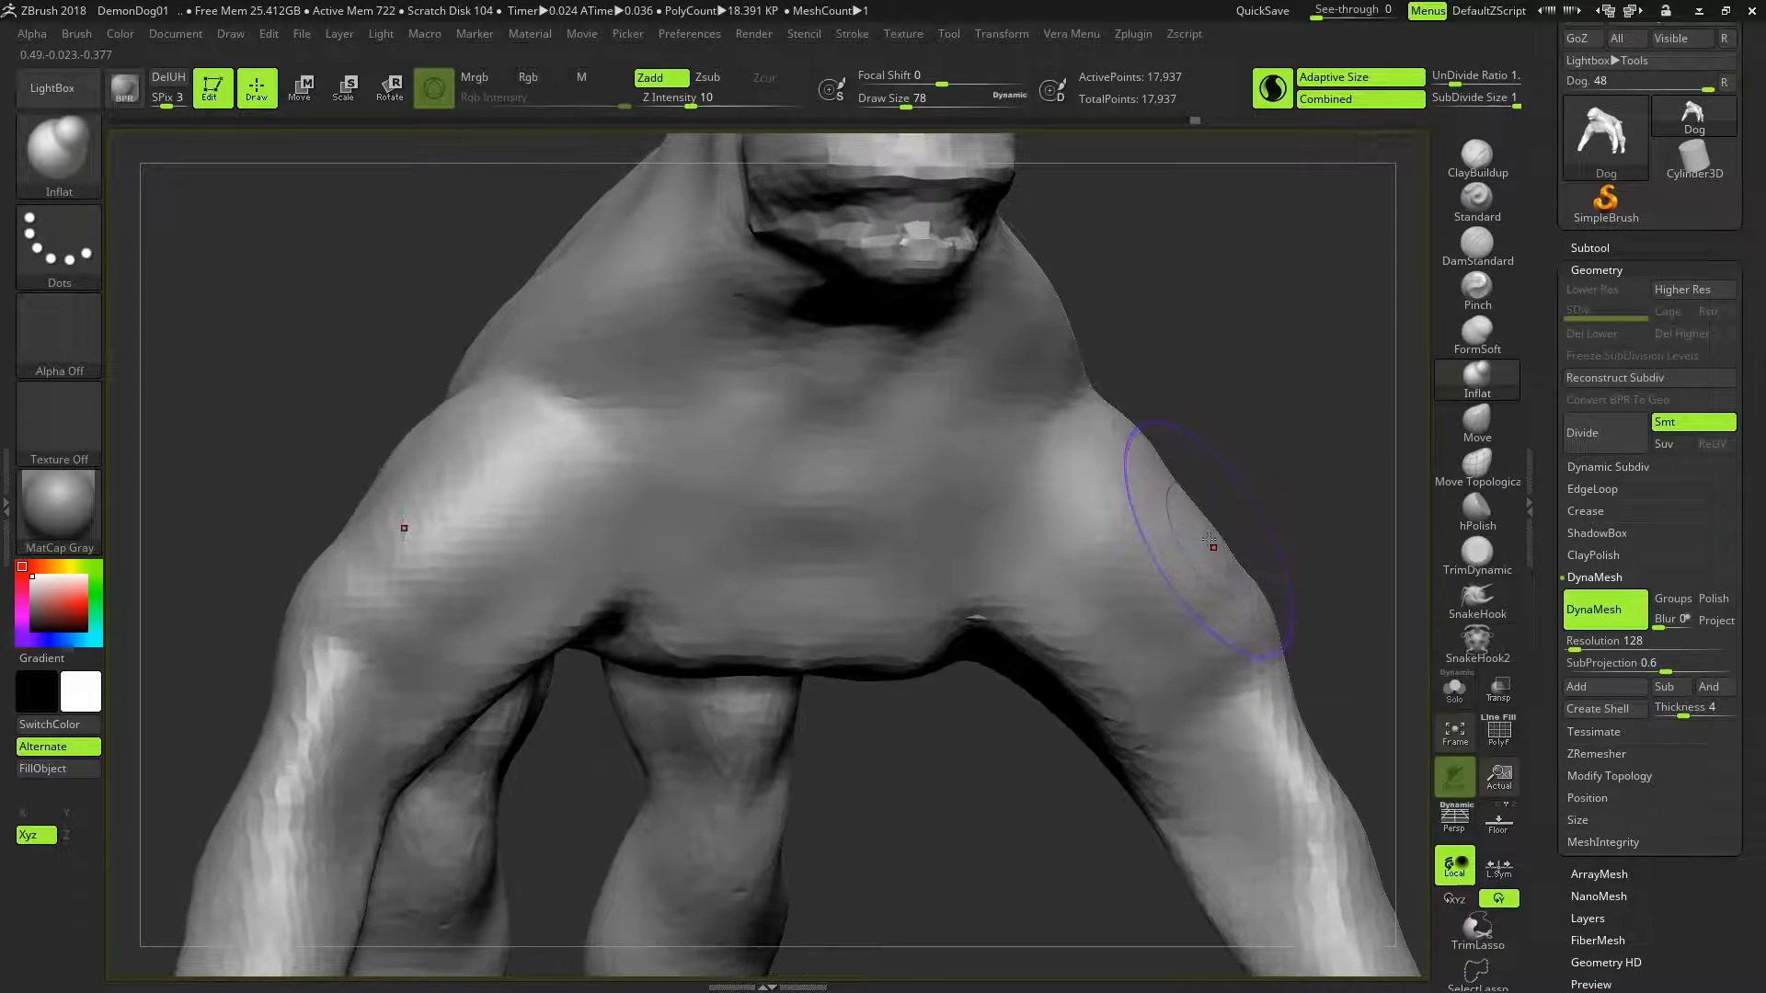
{"action": "mouse_move", "coordinate": [1219, 279]}
{"action": "left_mouse_down", "text": "alt"}
{"action": "mouse_move", "coordinate": [1199, 410]}
{"action": "mouse_move", "coordinate": [1154, 432]}
{"action": "mouse_move", "coordinate": [1195, 398]}
{"action": "mouse_move", "coordinate": [1234, 569]}
{"action": "mouse_move", "coordinate": [1225, 681]}
{"action": "mouse_move", "coordinate": [1206, 662]}
{"action": "mouse_move", "coordinate": [1193, 415]}
{"action": "mouse_move", "coordinate": [972, 485]}
{"action": "left_mouse_up", "text": "alt"}
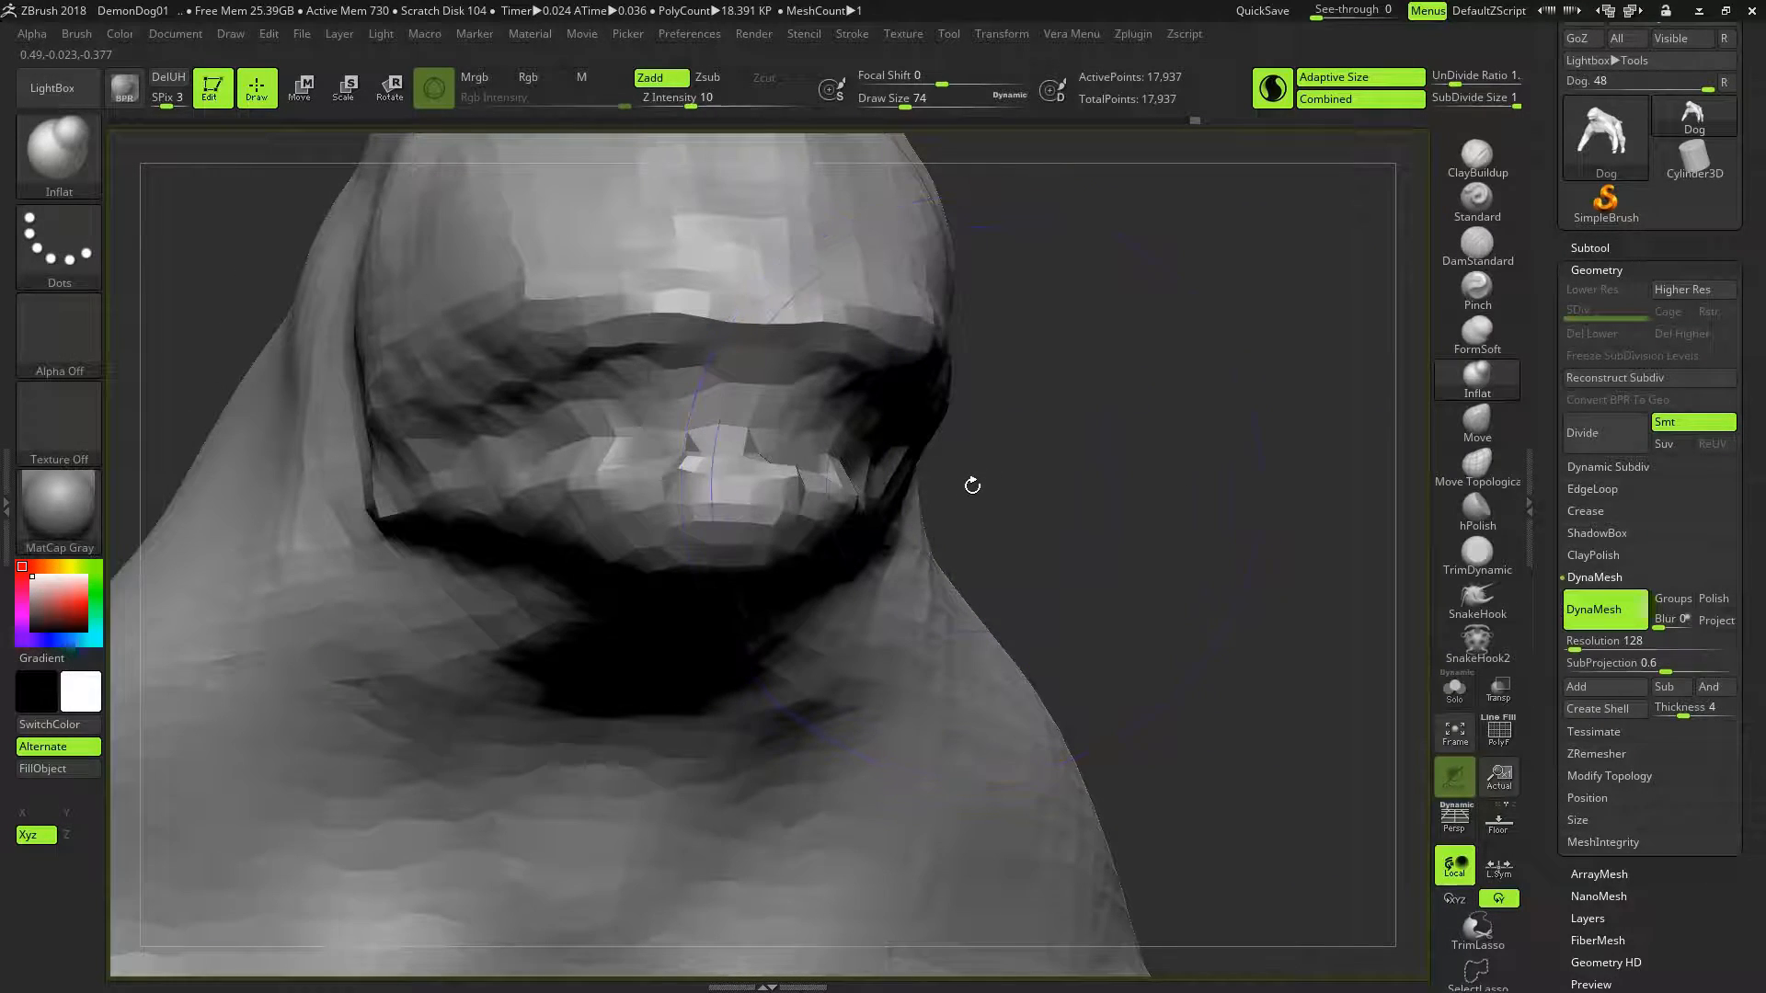
{"action": "left_click", "coordinate": [1476, 166]}
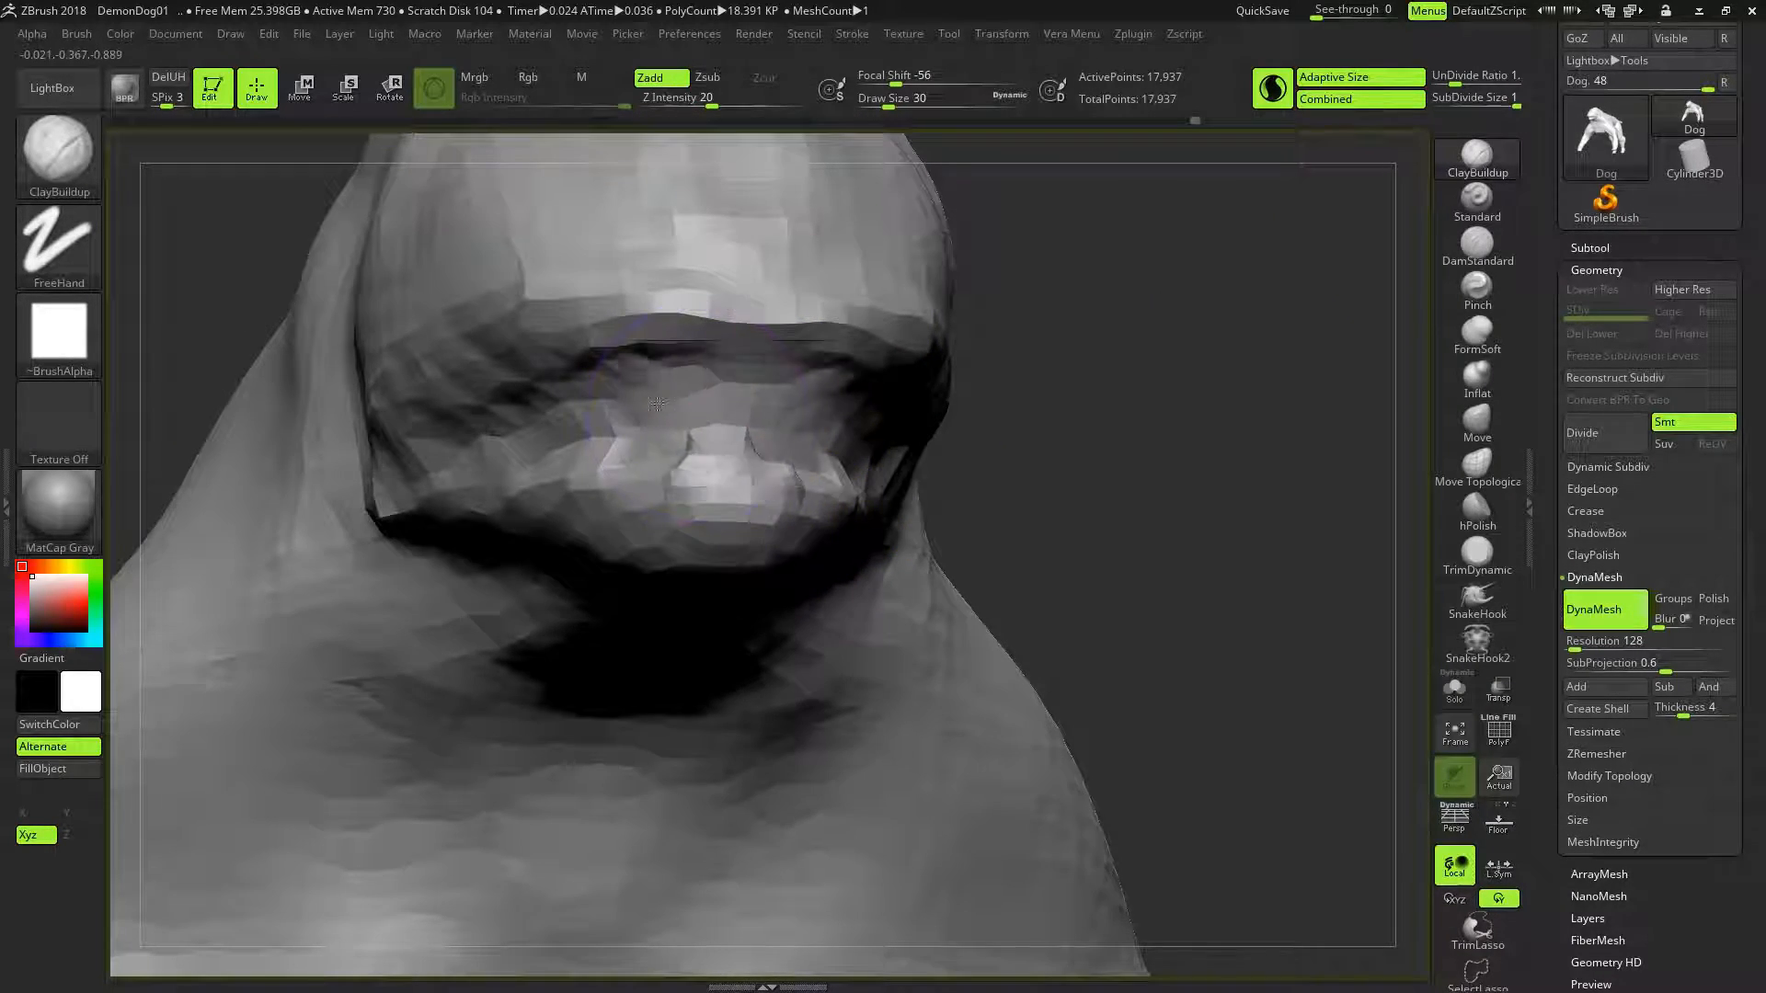
{"action": "mouse_move", "coordinate": [672, 410]}
{"action": "left_mouse_down"}
{"action": "mouse_move", "coordinate": [589, 441]}
{"action": "mouse_move", "coordinate": [553, 478]}
{"action": "mouse_move", "coordinate": [558, 423]}
{"action": "mouse_move", "coordinate": [740, 397]}
{"action": "left_mouse_up"}
{"action": "mouse_move", "coordinate": [1140, 435]}
{"action": "left_mouse_down"}
{"action": "mouse_move", "coordinate": [1030, 446]}
{"action": "mouse_move", "coordinate": [1136, 451]}
{"action": "mouse_move", "coordinate": [1040, 451]}
{"action": "mouse_move", "coordinate": [1124, 423]}
{"action": "left_mouse_up"}
{"action": "mouse_move", "coordinate": [727, 396]}
{"action": "left_mouse_down", "text": "alt"}
{"action": "mouse_move", "coordinate": [765, 425]}
{"action": "mouse_move", "coordinate": [747, 455]}
{"action": "mouse_move", "coordinate": [726, 448]}
{"action": "mouse_move", "coordinate": [728, 386]}
{"action": "left_mouse_up", "text": "alt"}
Set ClayBuildup to Zsub and hollow out the mouth across its full width behind the lower lip
{"action": "left_click_drag", "start_coordinate": [1051, 327], "coordinate": [1007, 324]}
{"action": "left_click", "coordinate": [735, 81]}
{"action": "mouse_move", "coordinate": [693, 421]}
{"action": "left_mouse_down"}
{"action": "mouse_move", "coordinate": [566, 430]}
{"action": "mouse_move", "coordinate": [640, 409]}
{"action": "left_mouse_up"}
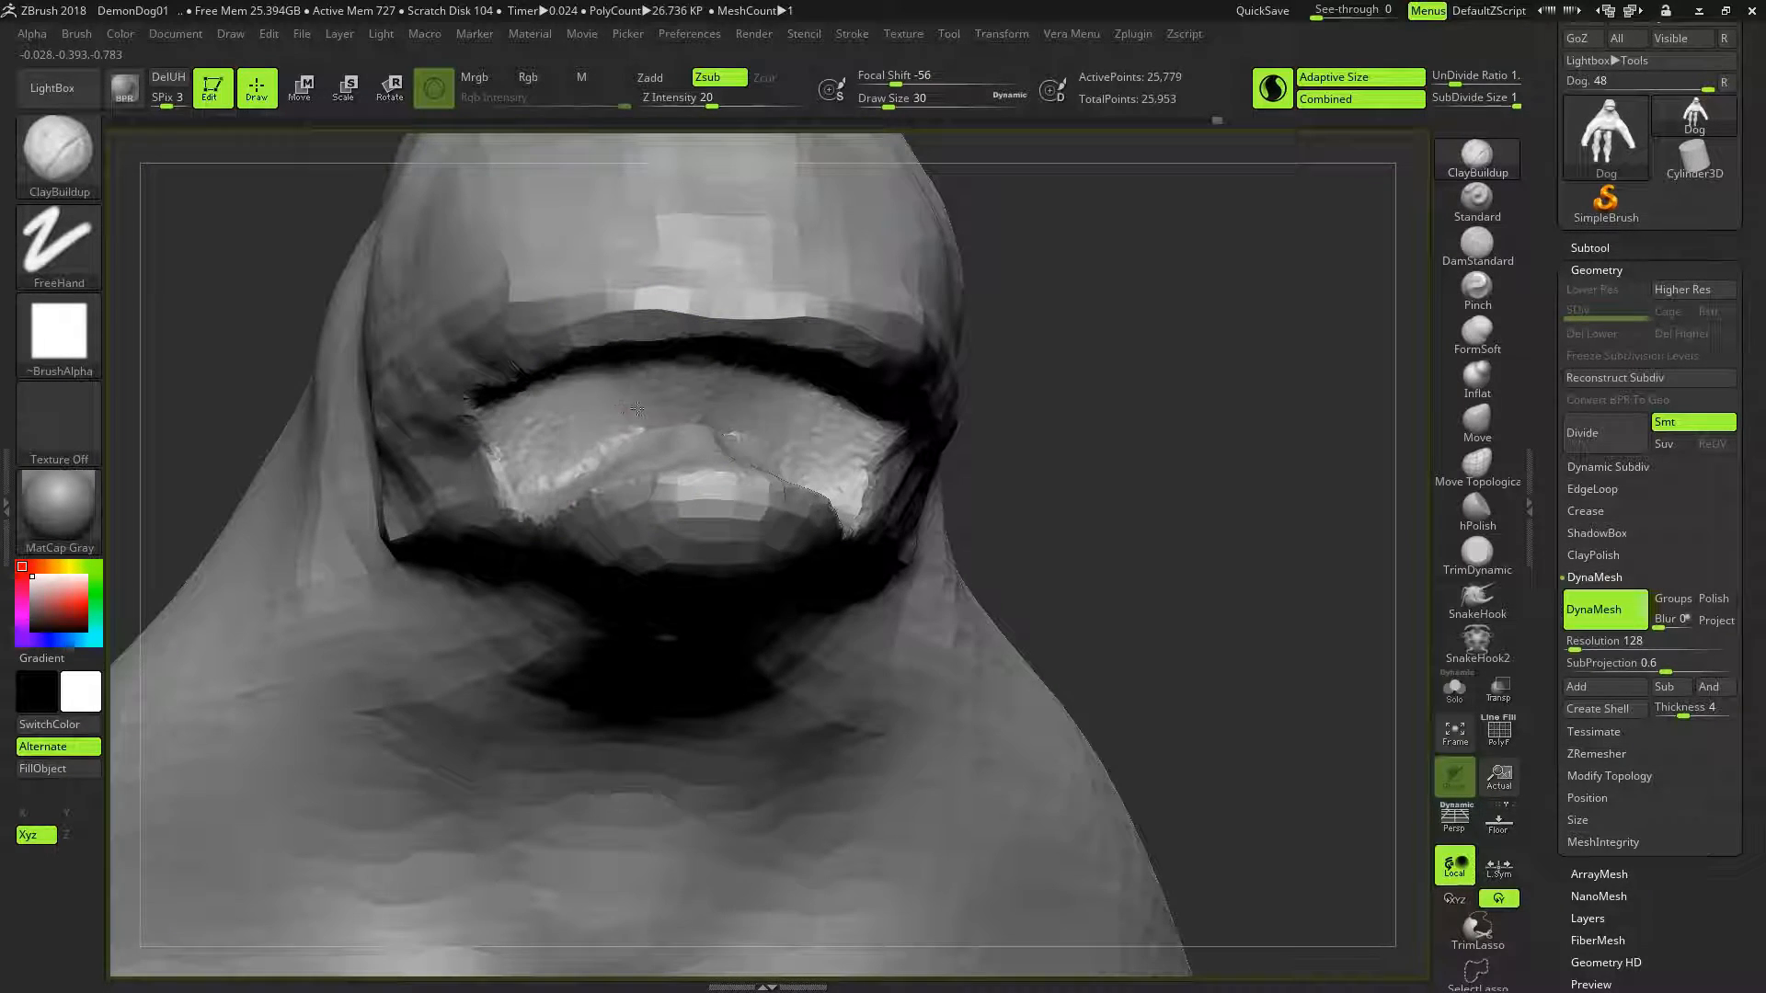
{"action": "mouse_move", "coordinate": [992, 457]}
{"action": "left_mouse_down"}
{"action": "mouse_move", "coordinate": [1160, 456]}
{"action": "mouse_move", "coordinate": [1129, 451]}
{"action": "mouse_move", "coordinate": [1143, 542]}
{"action": "mouse_move", "coordinate": [1117, 529]}
{"action": "left_mouse_up"}
{"action": "mouse_move", "coordinate": [859, 441]}
{"action": "left_mouse_down"}
{"action": "mouse_move", "coordinate": [897, 460]}
{"action": "mouse_move", "coordinate": [782, 426]}
{"action": "left_mouse_up"}
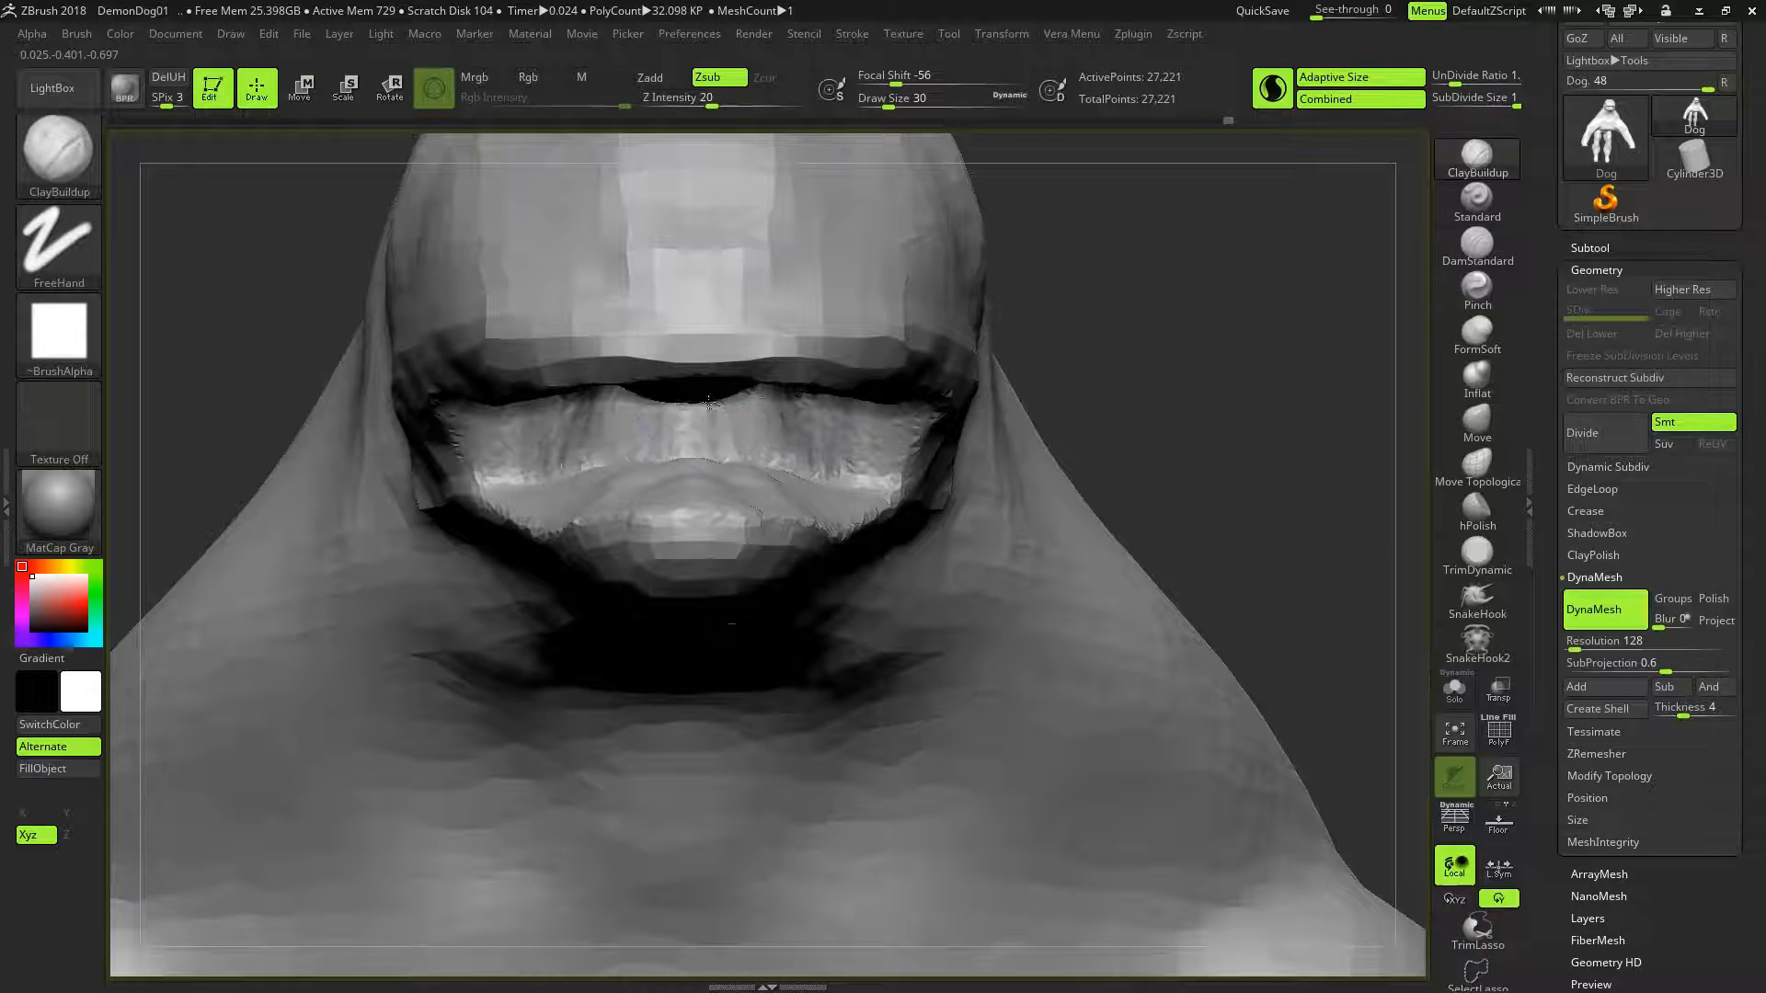
{"action": "mouse_move", "coordinate": [1158, 368]}
{"action": "left_mouse_down"}
{"action": "mouse_move", "coordinate": [1195, 369]}
{"action": "mouse_move", "coordinate": [1149, 370]}
{"action": "left_mouse_up"}
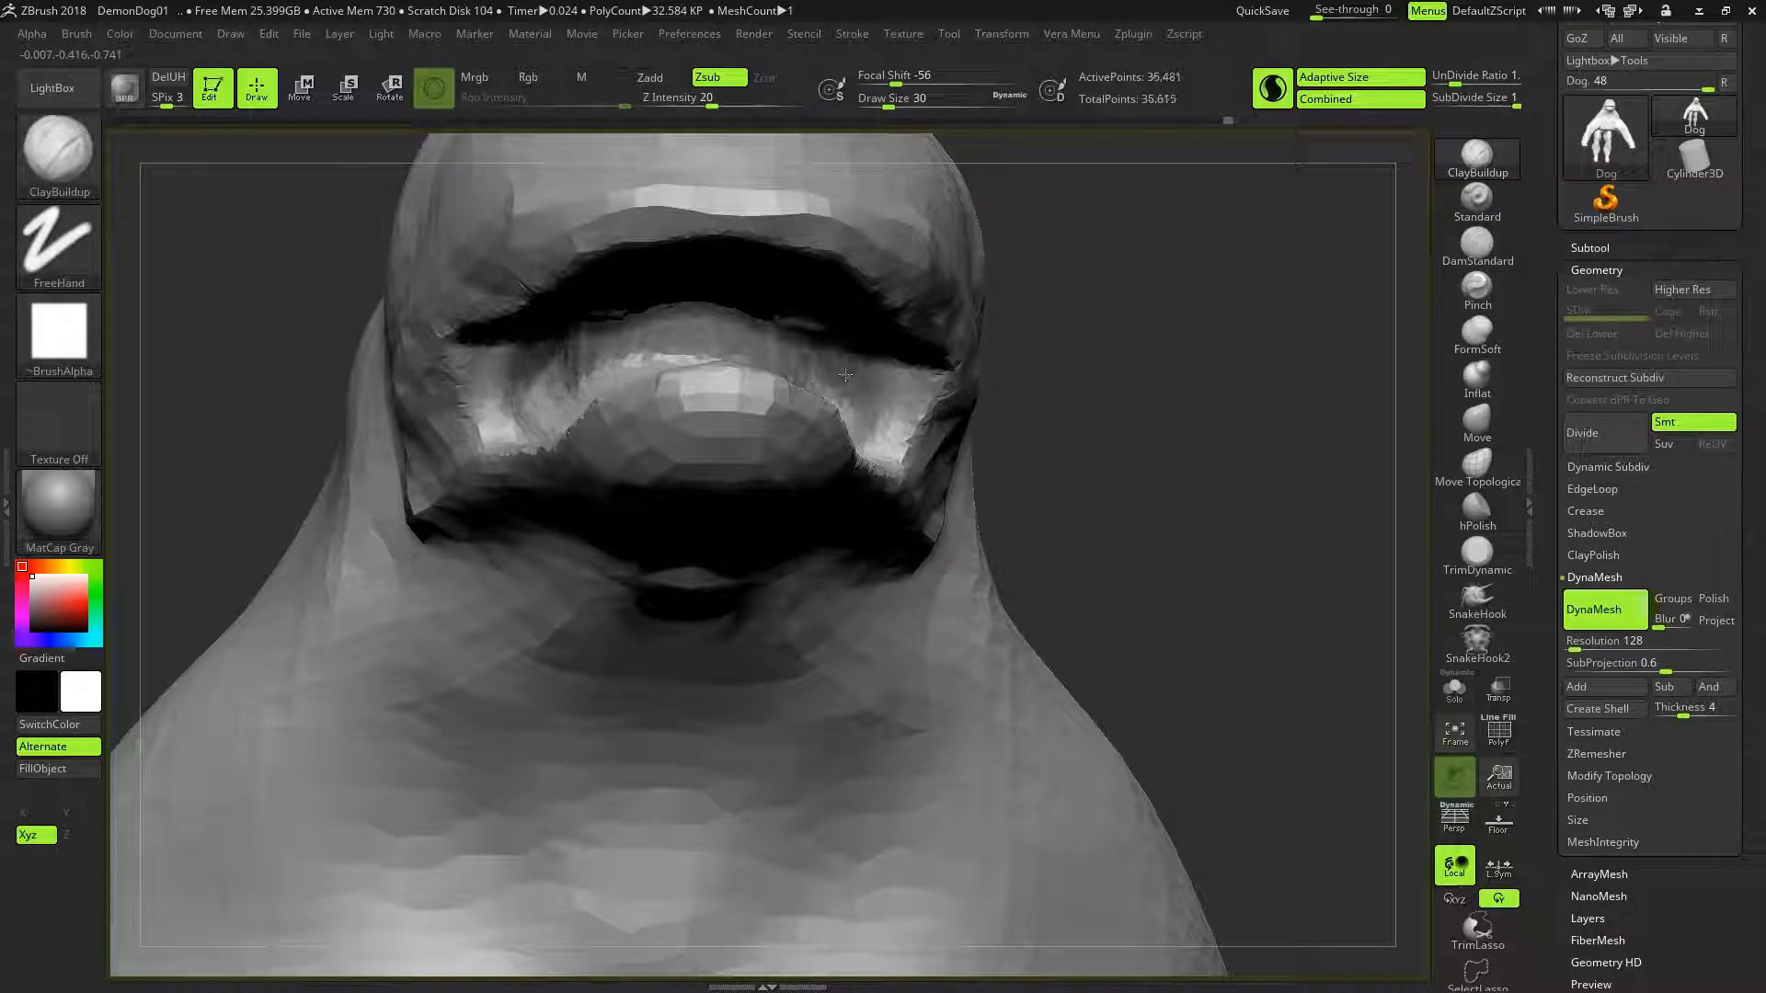
{"action": "mouse_move", "coordinate": [1032, 424]}
{"action": "left_mouse_down"}
{"action": "mouse_move", "coordinate": [810, 410]}
{"action": "mouse_move", "coordinate": [727, 437]}
{"action": "mouse_move", "coordinate": [1007, 437]}
{"action": "left_mouse_up"}
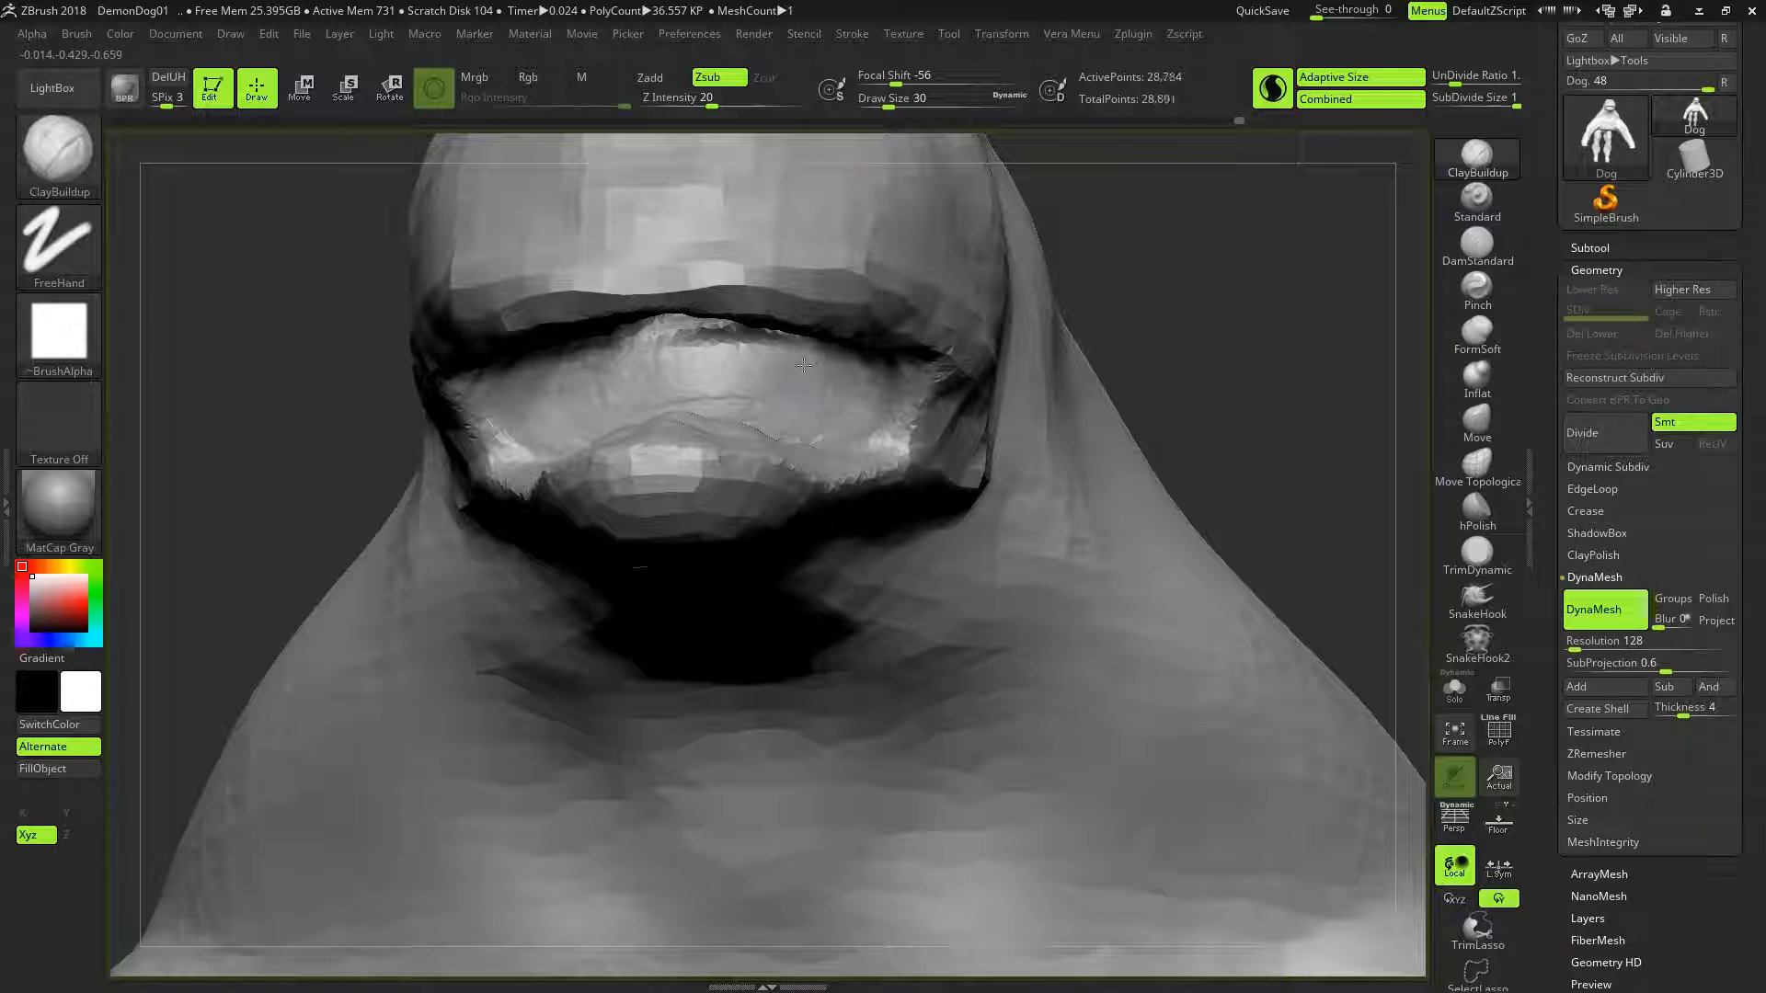
Carve further into the mouth floor and preview the cavity's depth with a BPR render
{"action": "mouse_move", "coordinate": [1030, 371]}
{"action": "left_mouse_down"}
{"action": "mouse_move", "coordinate": [1176, 355]}
{"action": "mouse_move", "coordinate": [803, 437]}
{"action": "mouse_move", "coordinate": [819, 467]}
{"action": "left_mouse_up"}
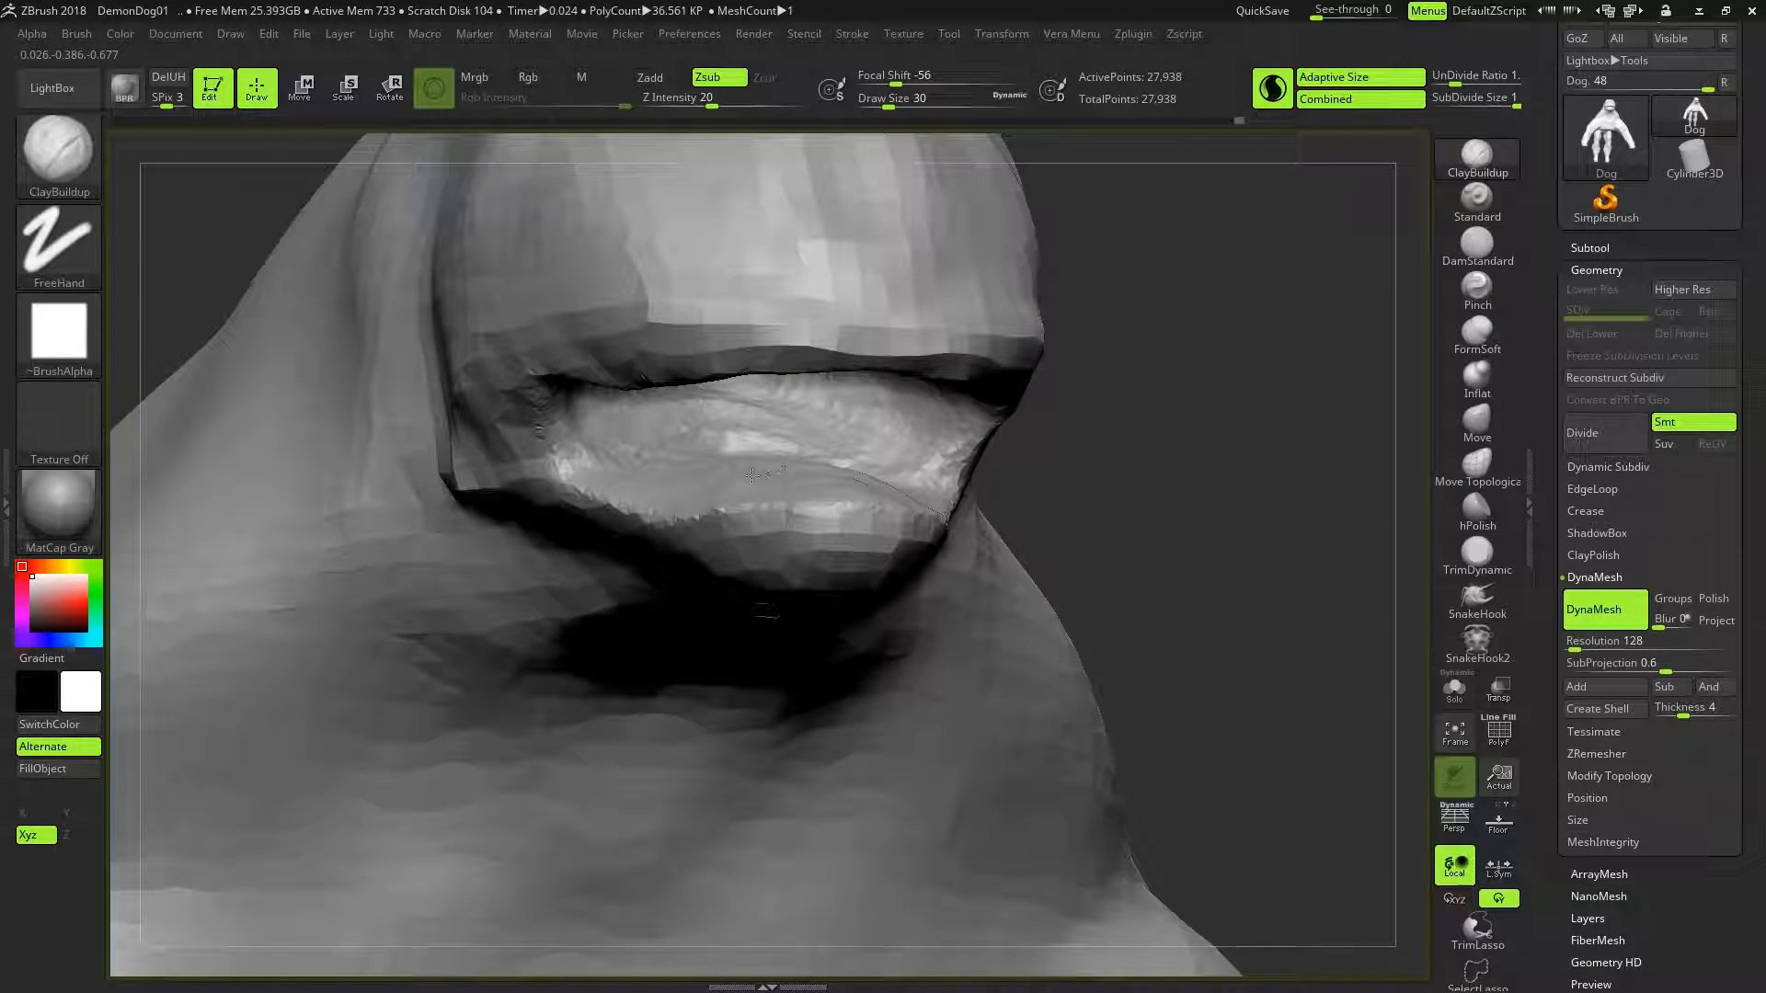
{"action": "left_click_drag", "start_coordinate": [1103, 497], "coordinate": [1149, 416]}
{"action": "left_click", "coordinate": [124, 88]}
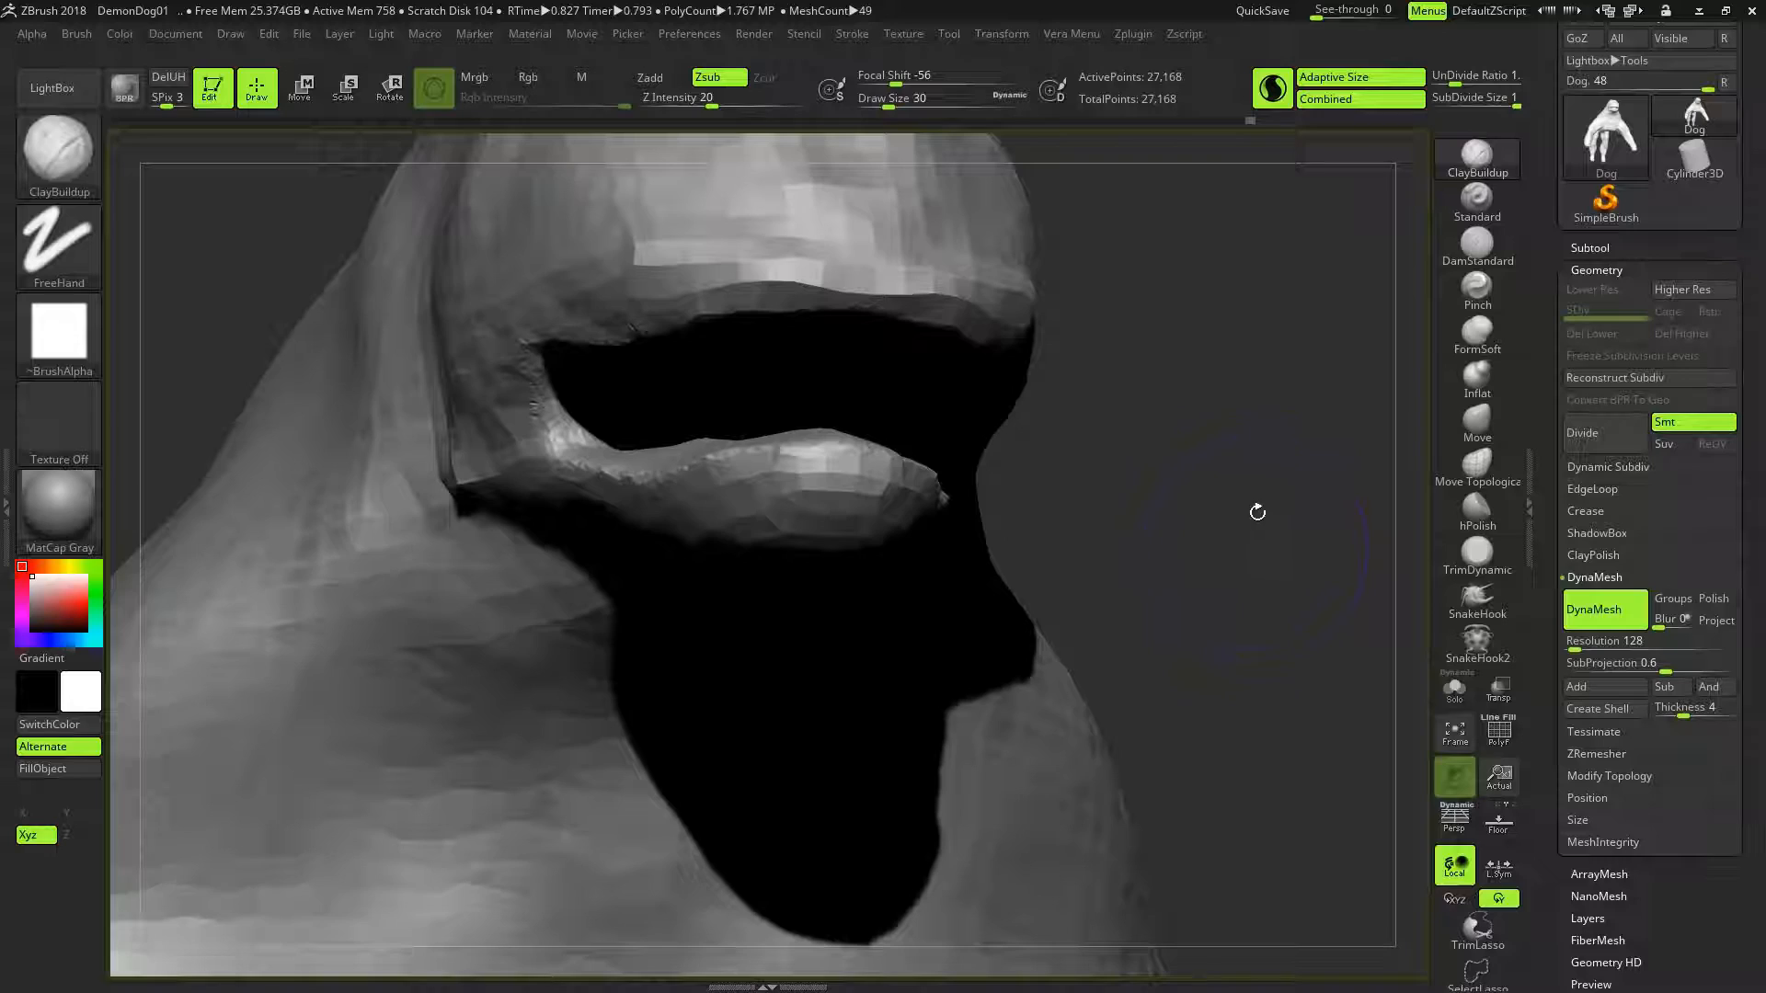
{"action": "mouse_move", "coordinate": [1214, 479]}
{"action": "left_mouse_down"}
{"action": "mouse_move", "coordinate": [1138, 455]}
{"action": "mouse_move", "coordinate": [1075, 484]}
{"action": "left_mouse_up"}
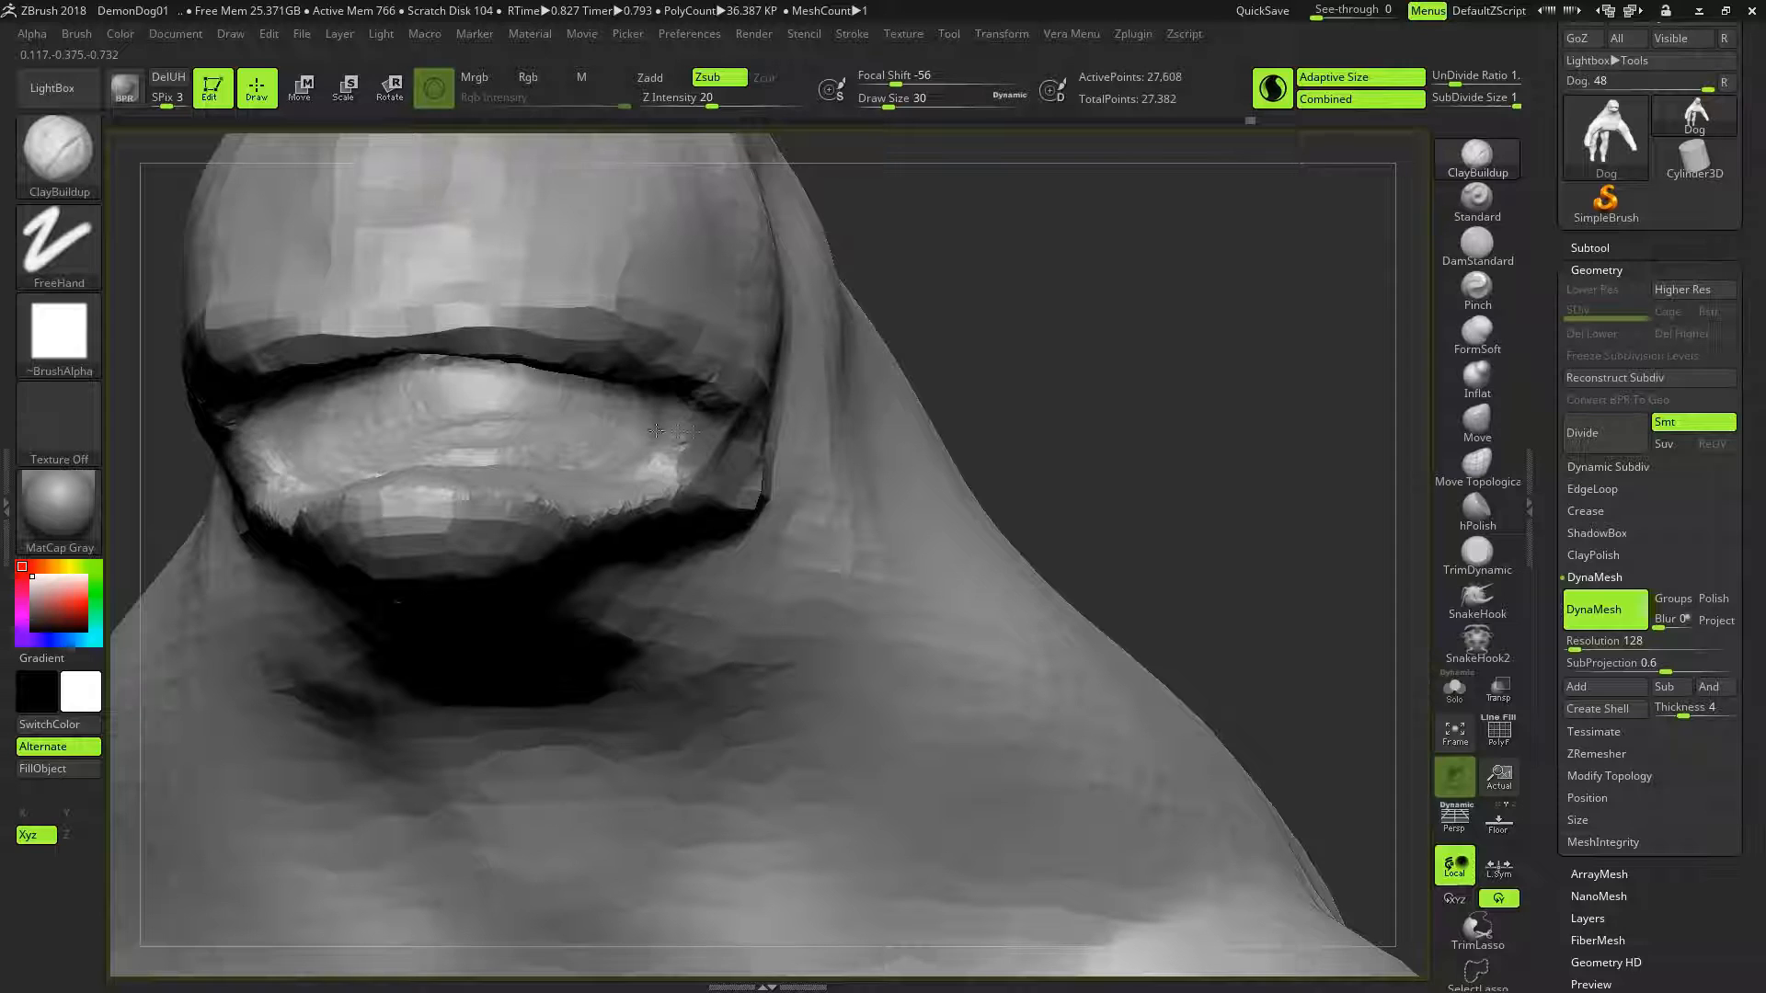
Deepen both mouth corners and the inner sides of the mouth with subtractive ClayBuildup strokes
{"action": "left_click_drag", "start_coordinate": [656, 430], "coordinate": [690, 428]}
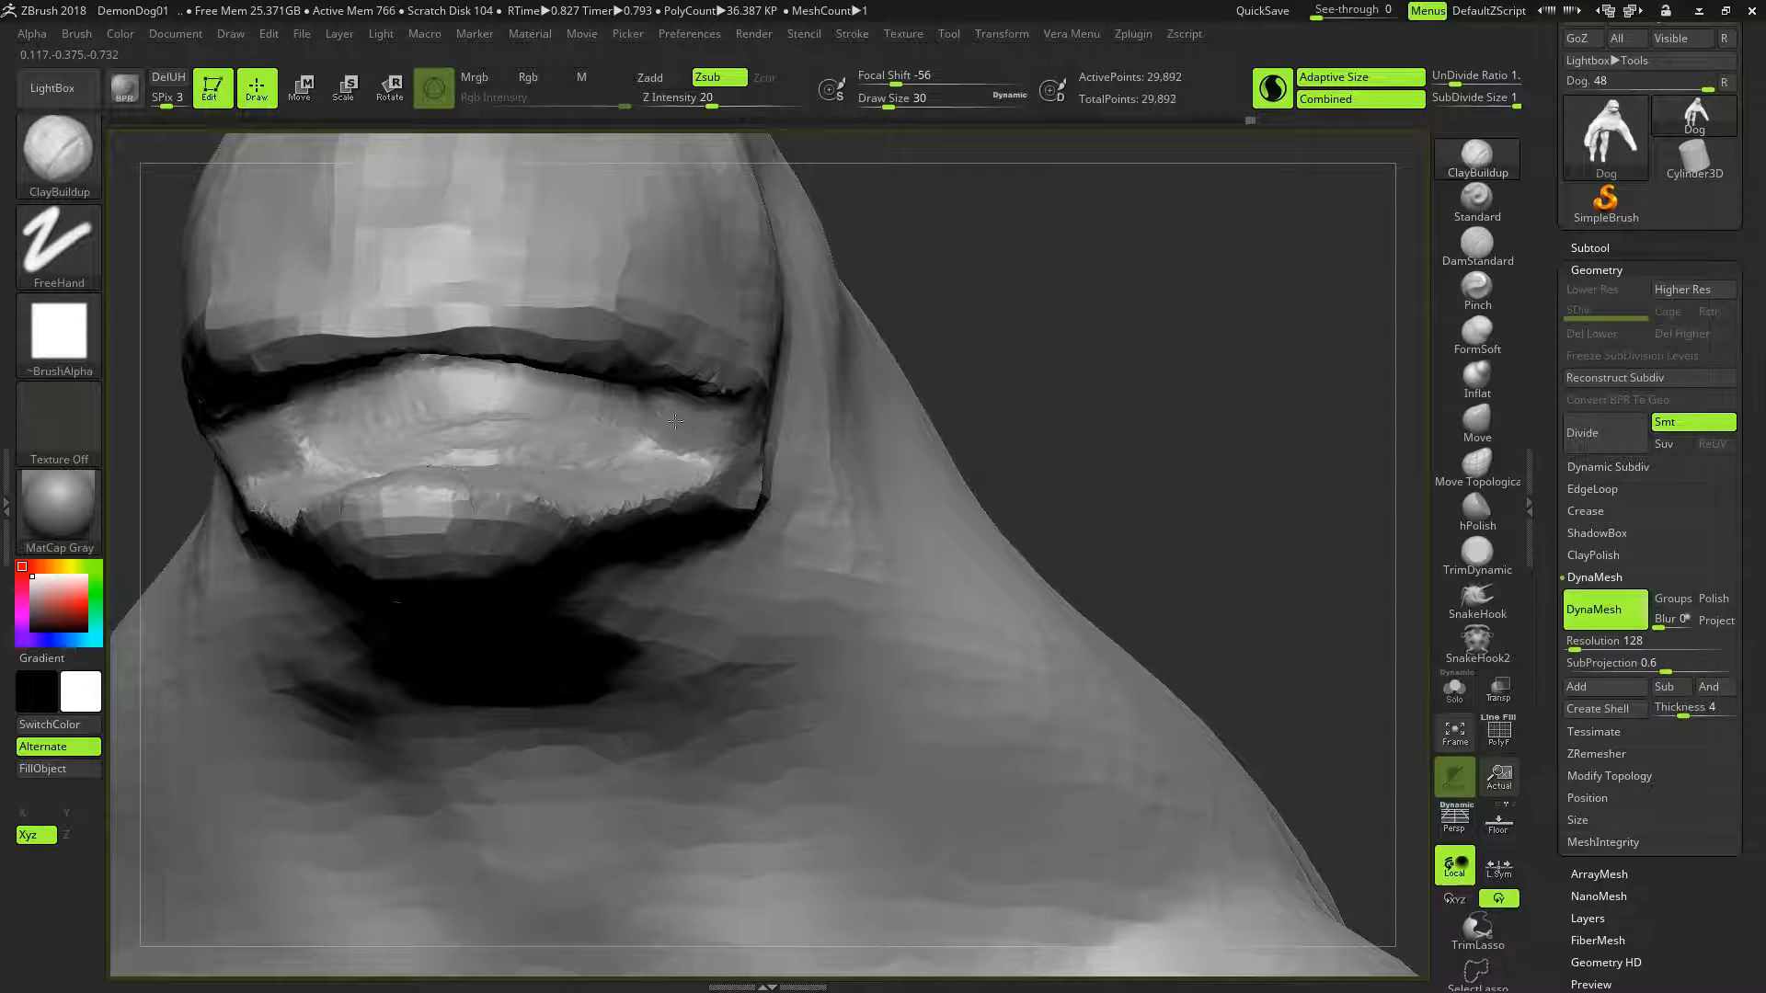
{"action": "left_click_drag", "start_coordinate": [1094, 383], "coordinate": [1163, 366]}
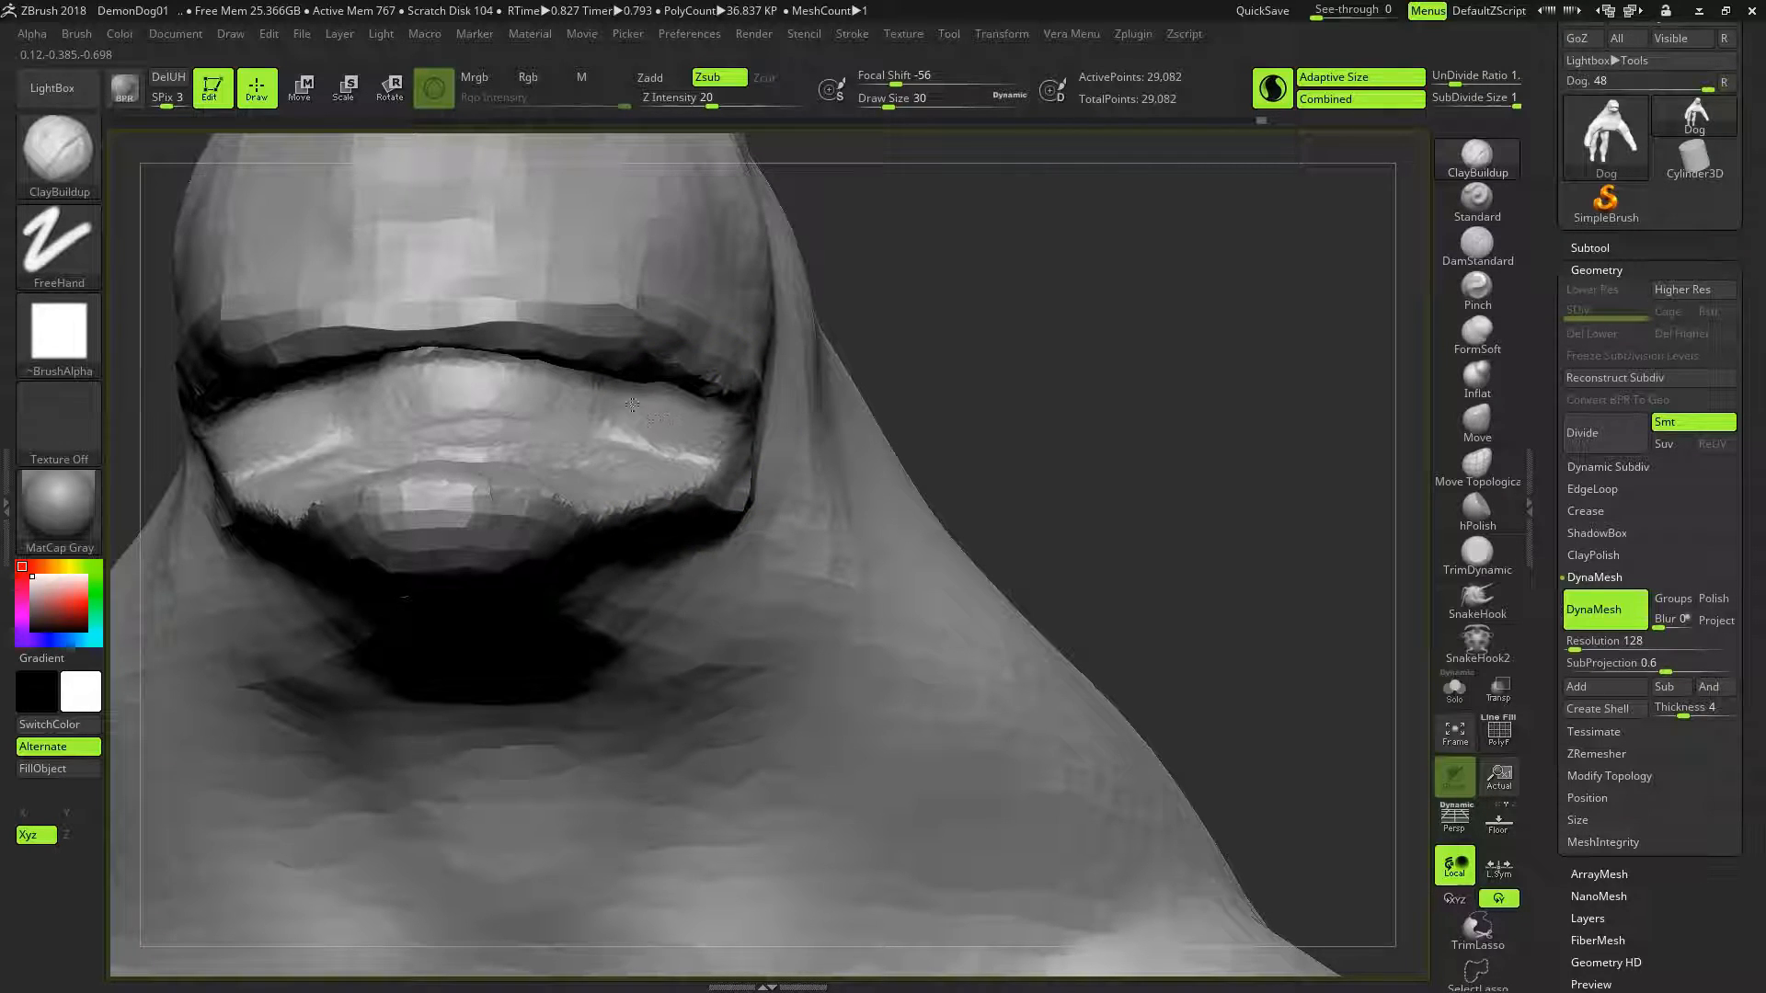
{"action": "mouse_move", "coordinate": [553, 429]}
{"action": "left_mouse_down"}
{"action": "mouse_move", "coordinate": [600, 436]}
{"action": "mouse_move", "coordinate": [589, 401]}
{"action": "left_mouse_up"}
{"action": "mouse_move", "coordinate": [1090, 364]}
{"action": "left_mouse_down"}
{"action": "mouse_move", "coordinate": [984, 392]}
{"action": "mouse_move", "coordinate": [1094, 397]}
{"action": "left_mouse_up"}
{"action": "mouse_move", "coordinate": [932, 573]}
{"action": "left_mouse_down", "text": "alt"}
{"action": "mouse_move", "coordinate": [887, 560]}
{"action": "mouse_move", "coordinate": [895, 426]}
{"action": "mouse_move", "coordinate": [1092, 466]}
{"action": "mouse_move", "coordinate": [1062, 489]}
{"action": "mouse_move", "coordinate": [1177, 486]}
{"action": "mouse_move", "coordinate": [1074, 495]}
{"action": "mouse_move", "coordinate": [1090, 497]}
{"action": "left_mouse_up", "text": "alt"}
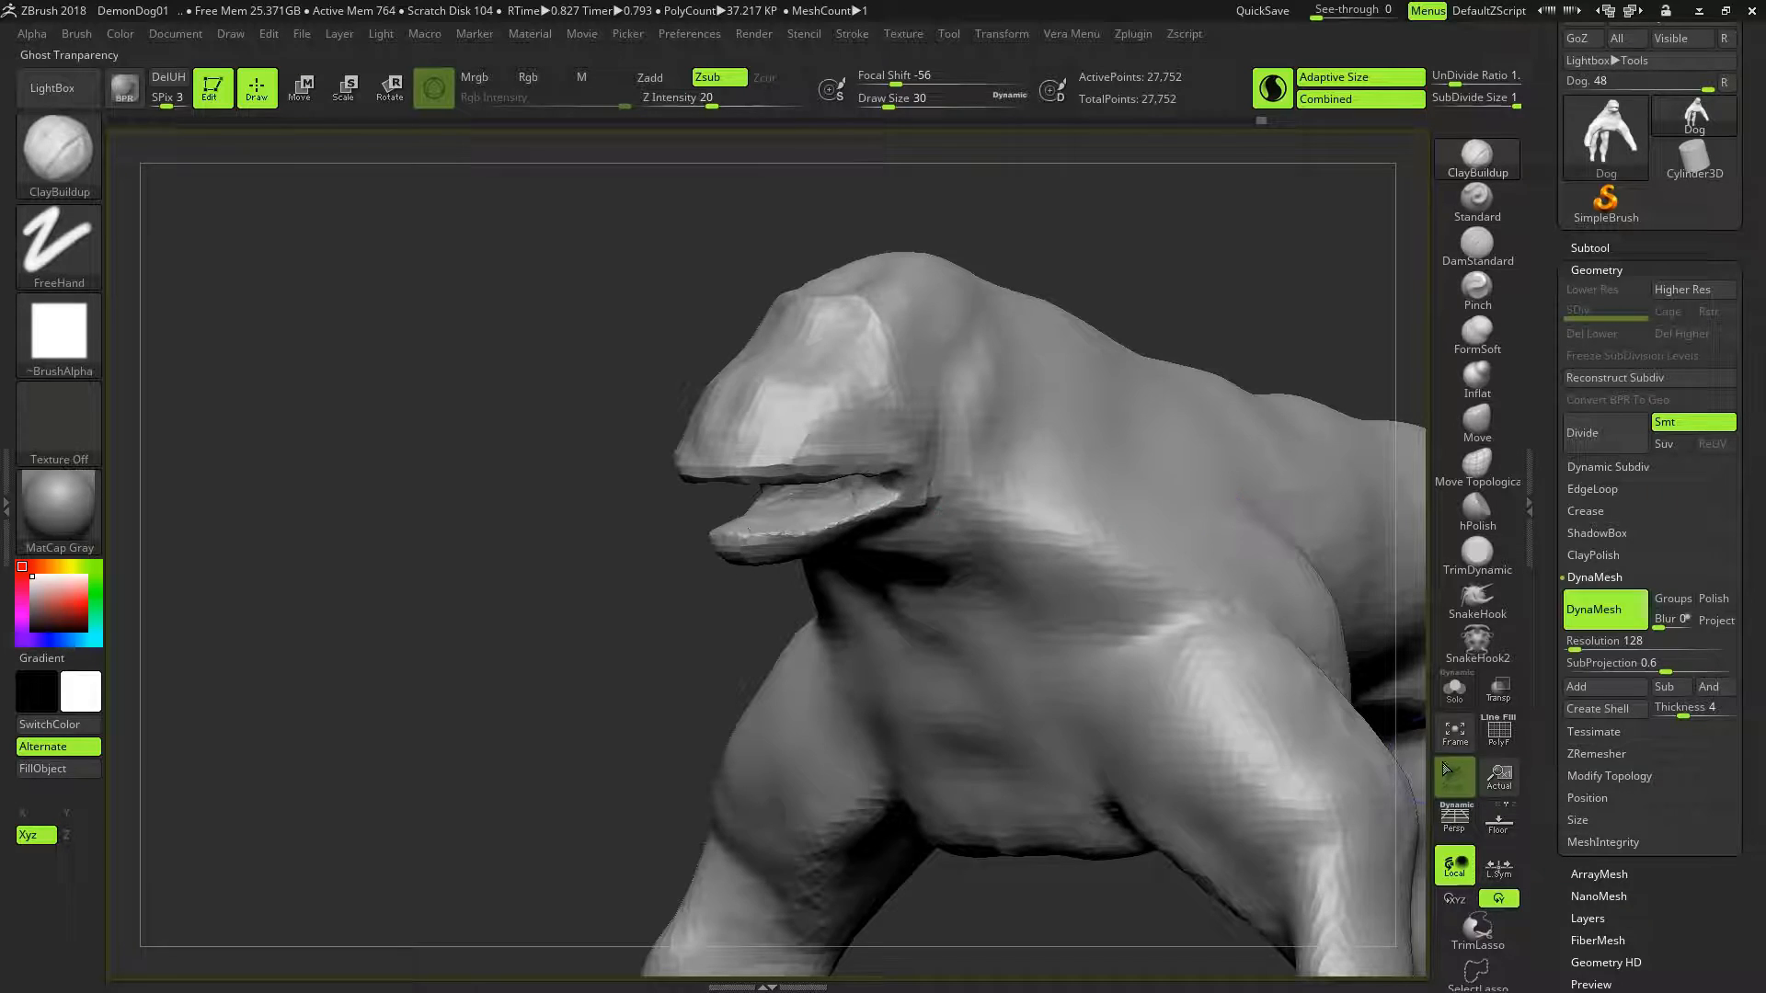
Show the polygon wireframe to examine the mesh density on the head and body, and hide it again
{"action": "left_click", "coordinate": [1501, 733]}
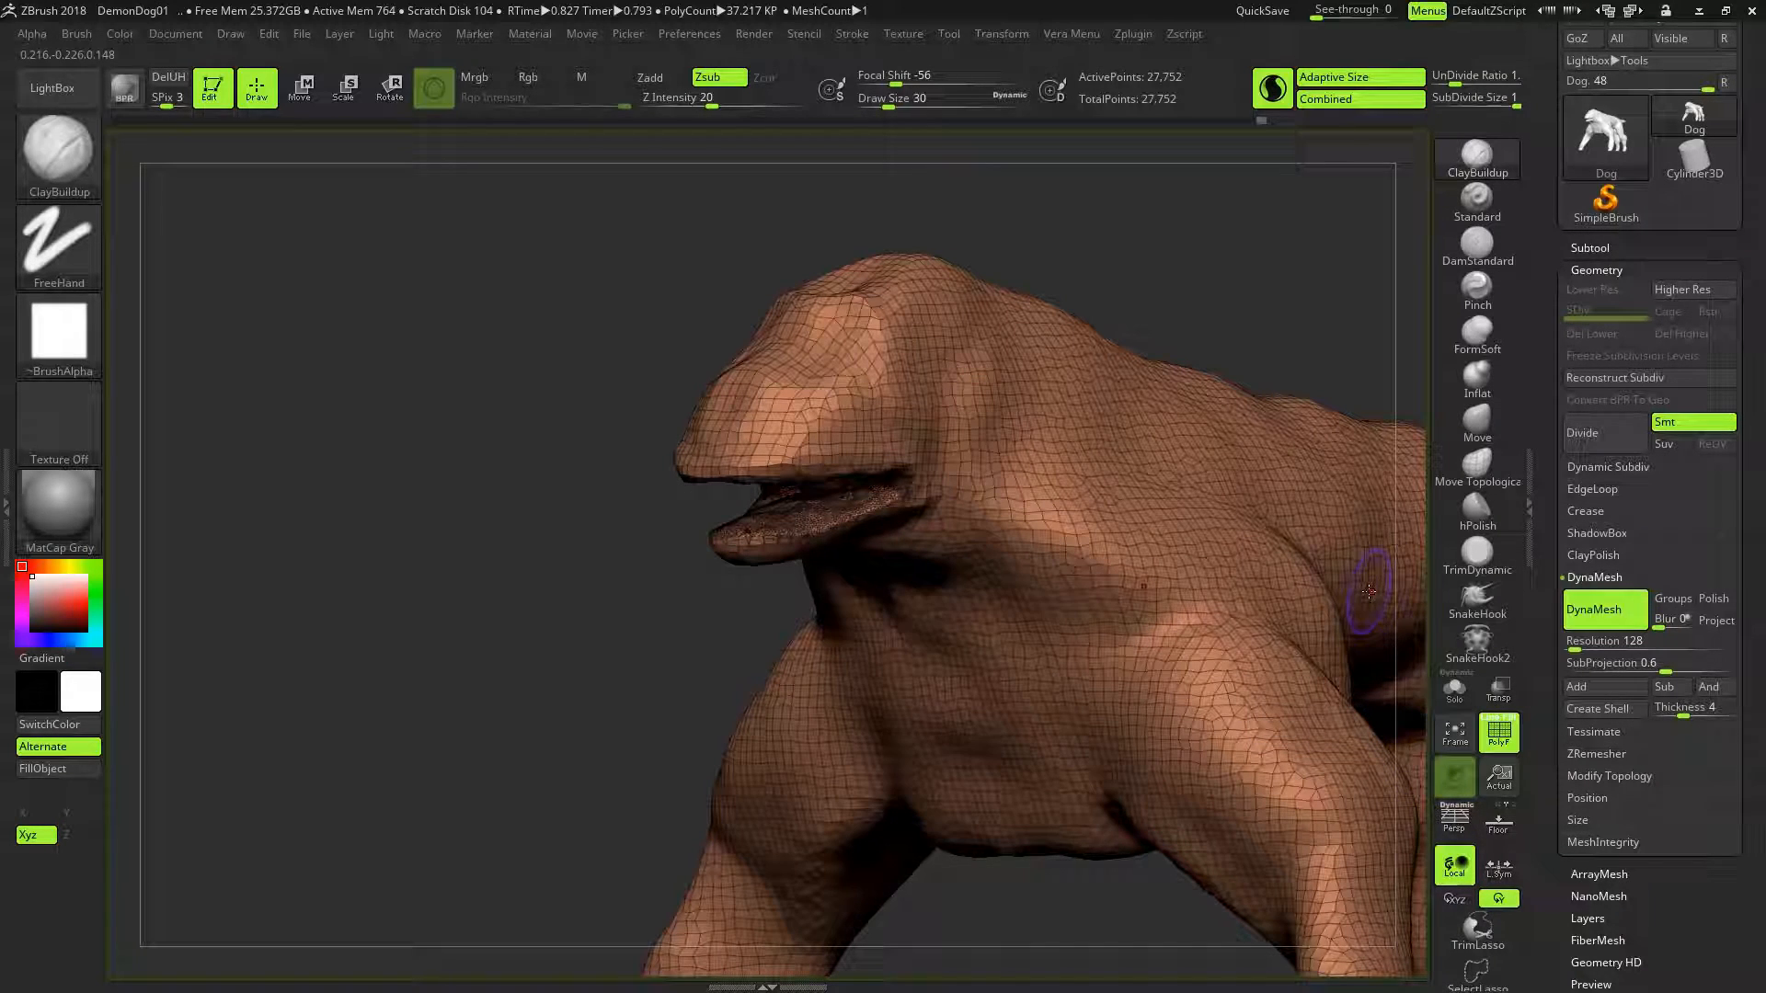
{"action": "left_click", "coordinate": [1499, 734]}
{"action": "left_click_drag", "start_coordinate": [1190, 317], "coordinate": [1242, 390]}
{"action": "left_click_drag", "start_coordinate": [1151, 351], "coordinate": [1183, 366]}
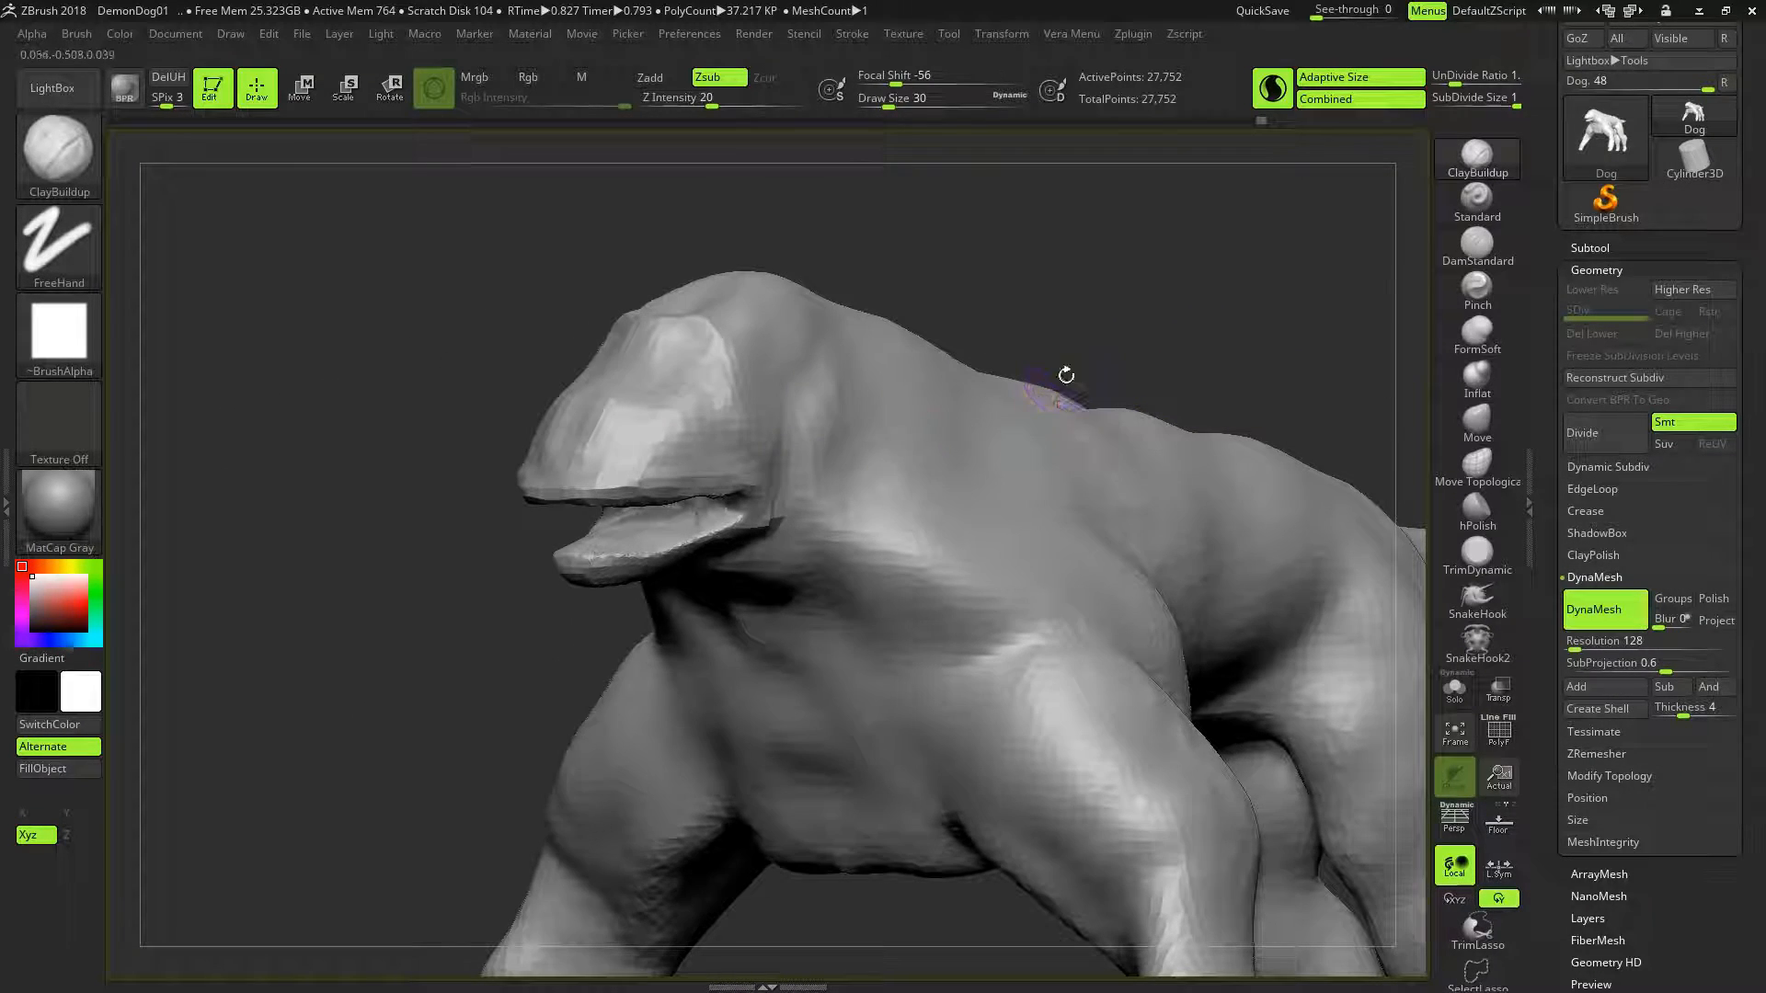
{"action": "left_click", "coordinate": [1501, 734]}
{"action": "left_click", "coordinate": [1502, 732]}
Turn off DynaMesh for the model
{"action": "scroll", "coordinate": [1758, 377], "scroll_direction": "down", "scroll_amount": 2}
{"action": "scroll", "coordinate": [1725, 398], "scroll_direction": "down", "scroll_amount": 5}
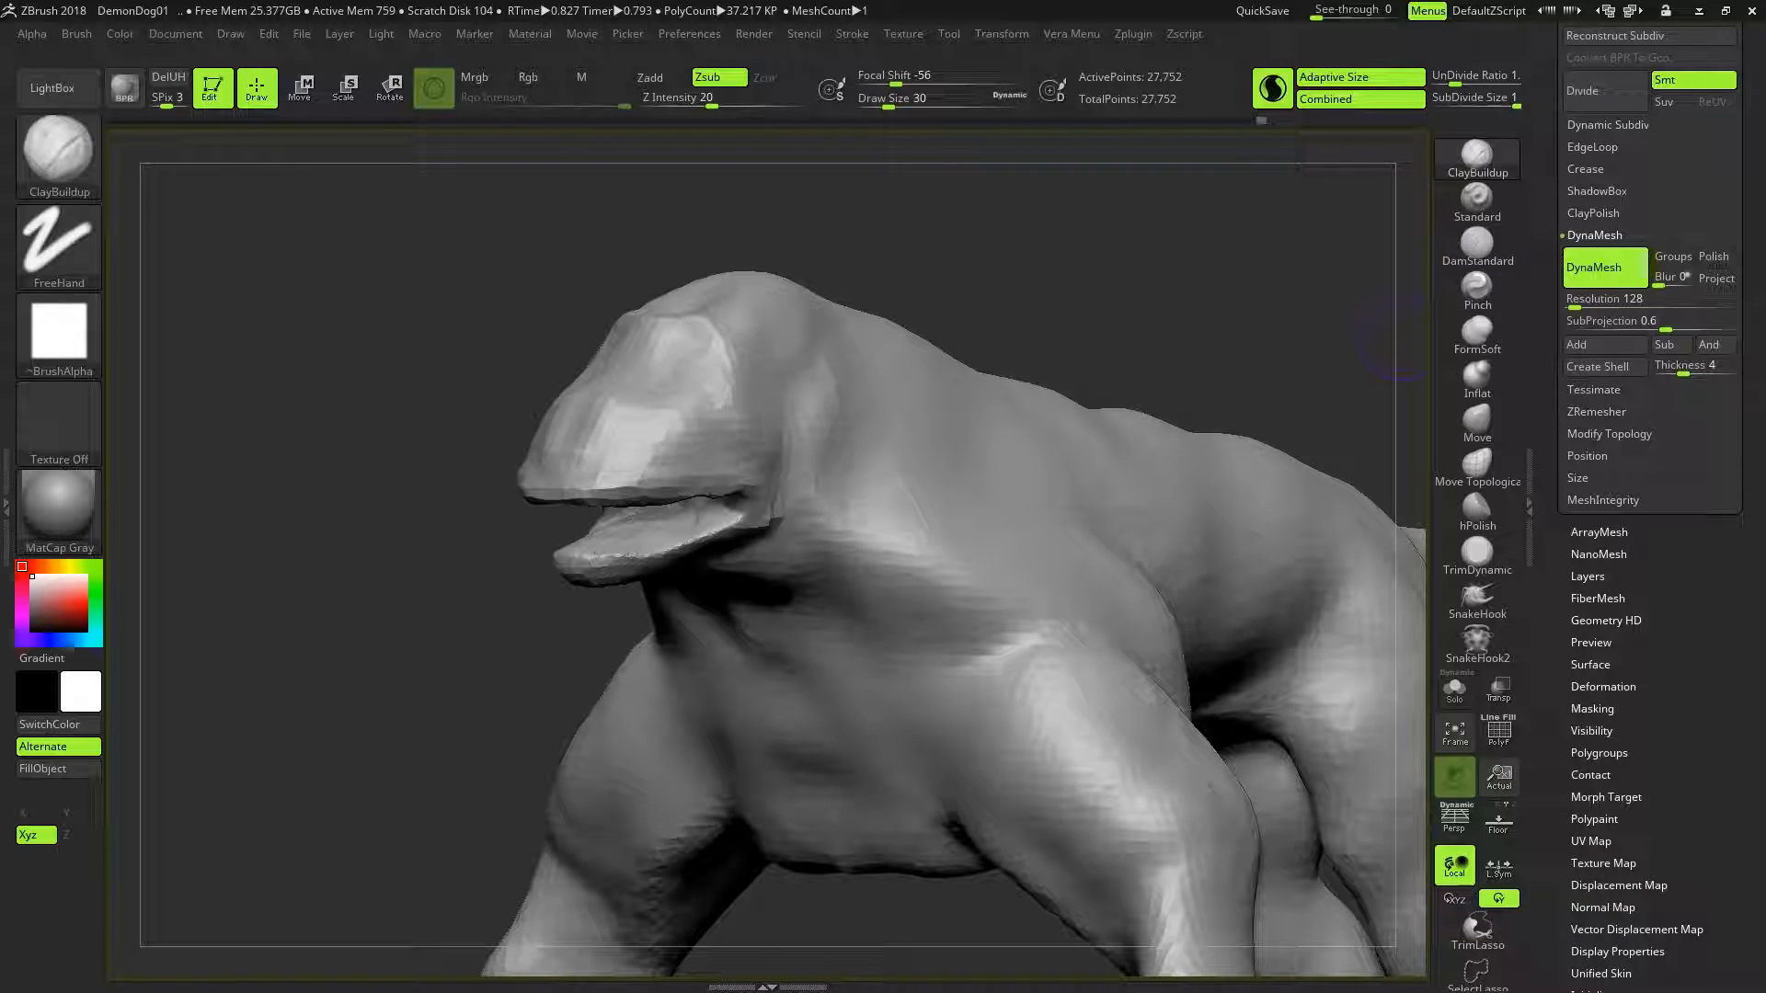
{"action": "scroll", "coordinate": [1747, 310], "scroll_direction": "up", "scroll_amount": 8}
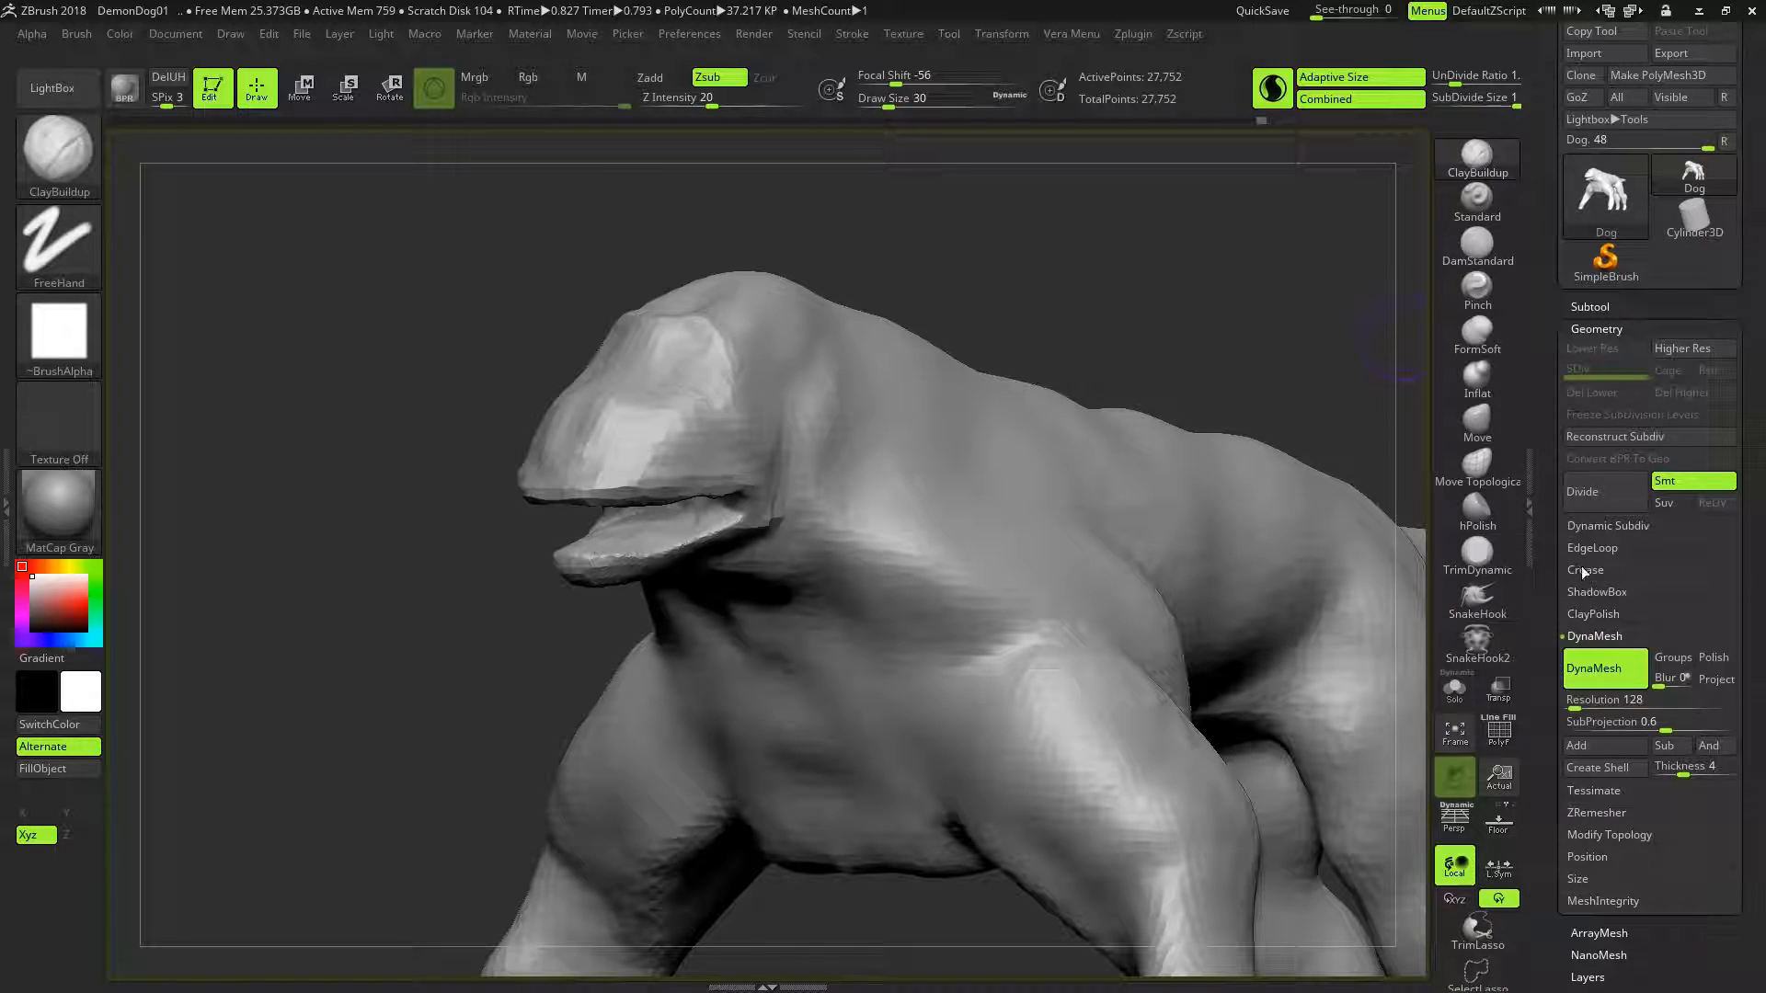
{"action": "left_click", "coordinate": [1608, 669]}
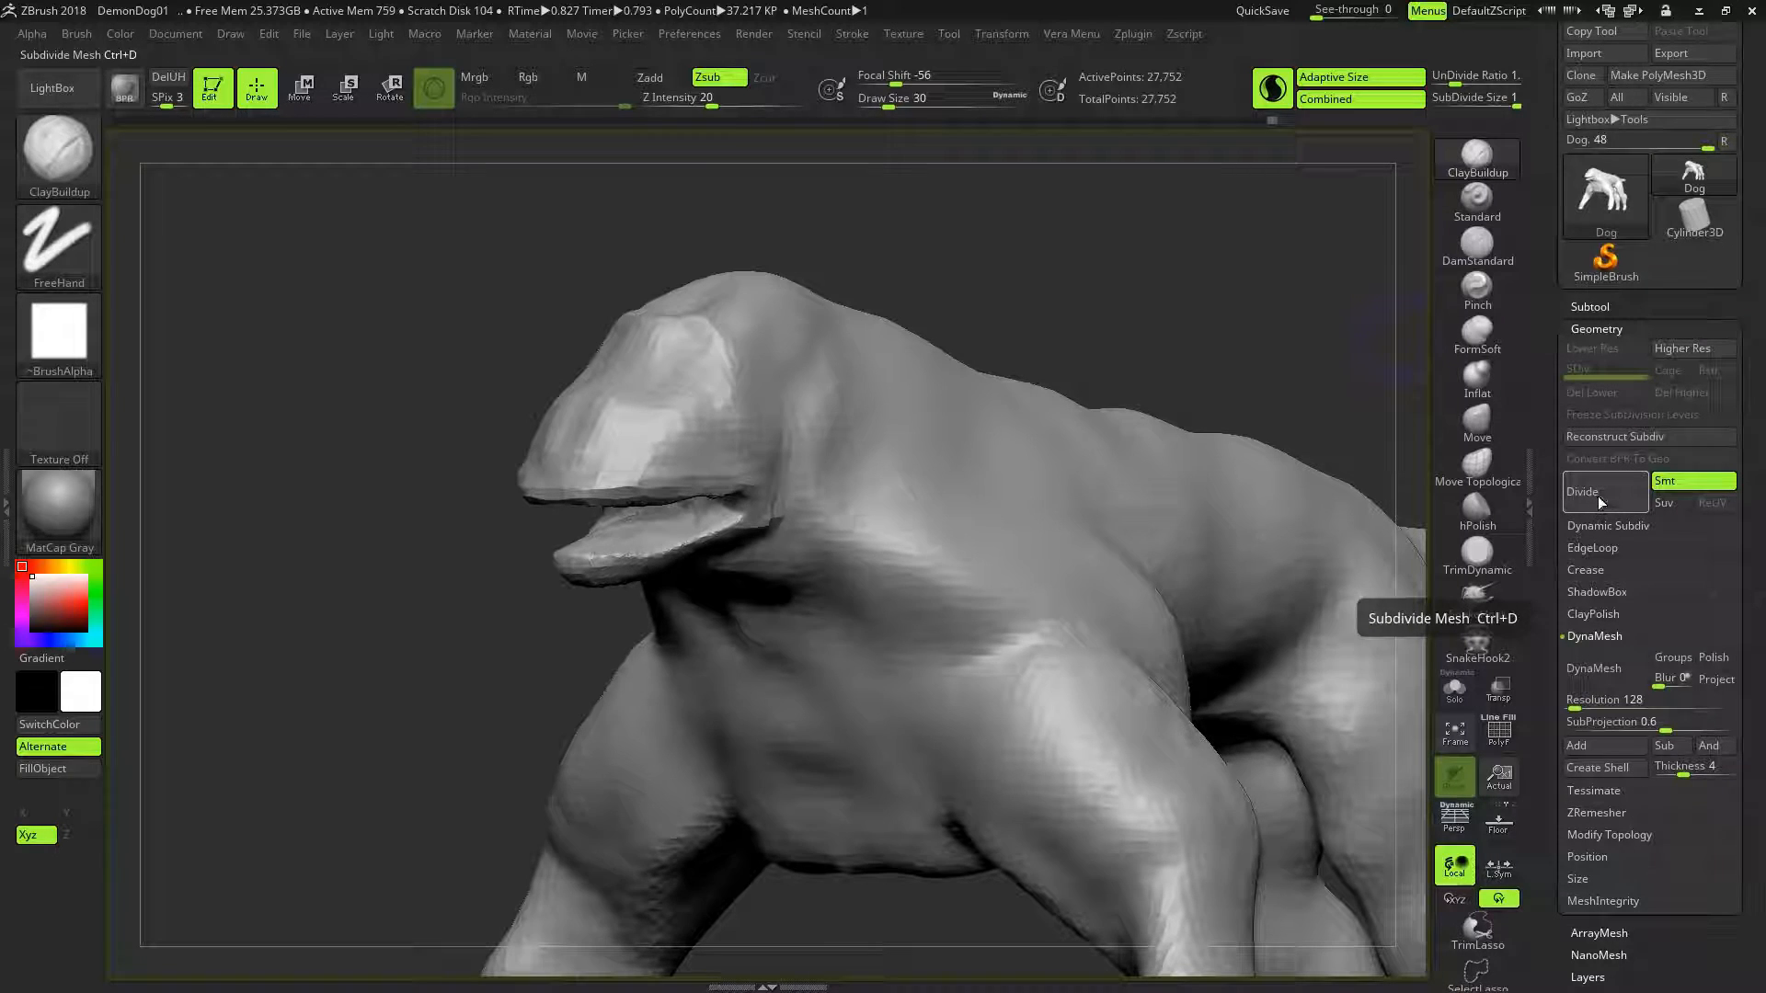
{"action": "left_click_drag", "start_coordinate": [1184, 341], "coordinate": [1204, 428]}
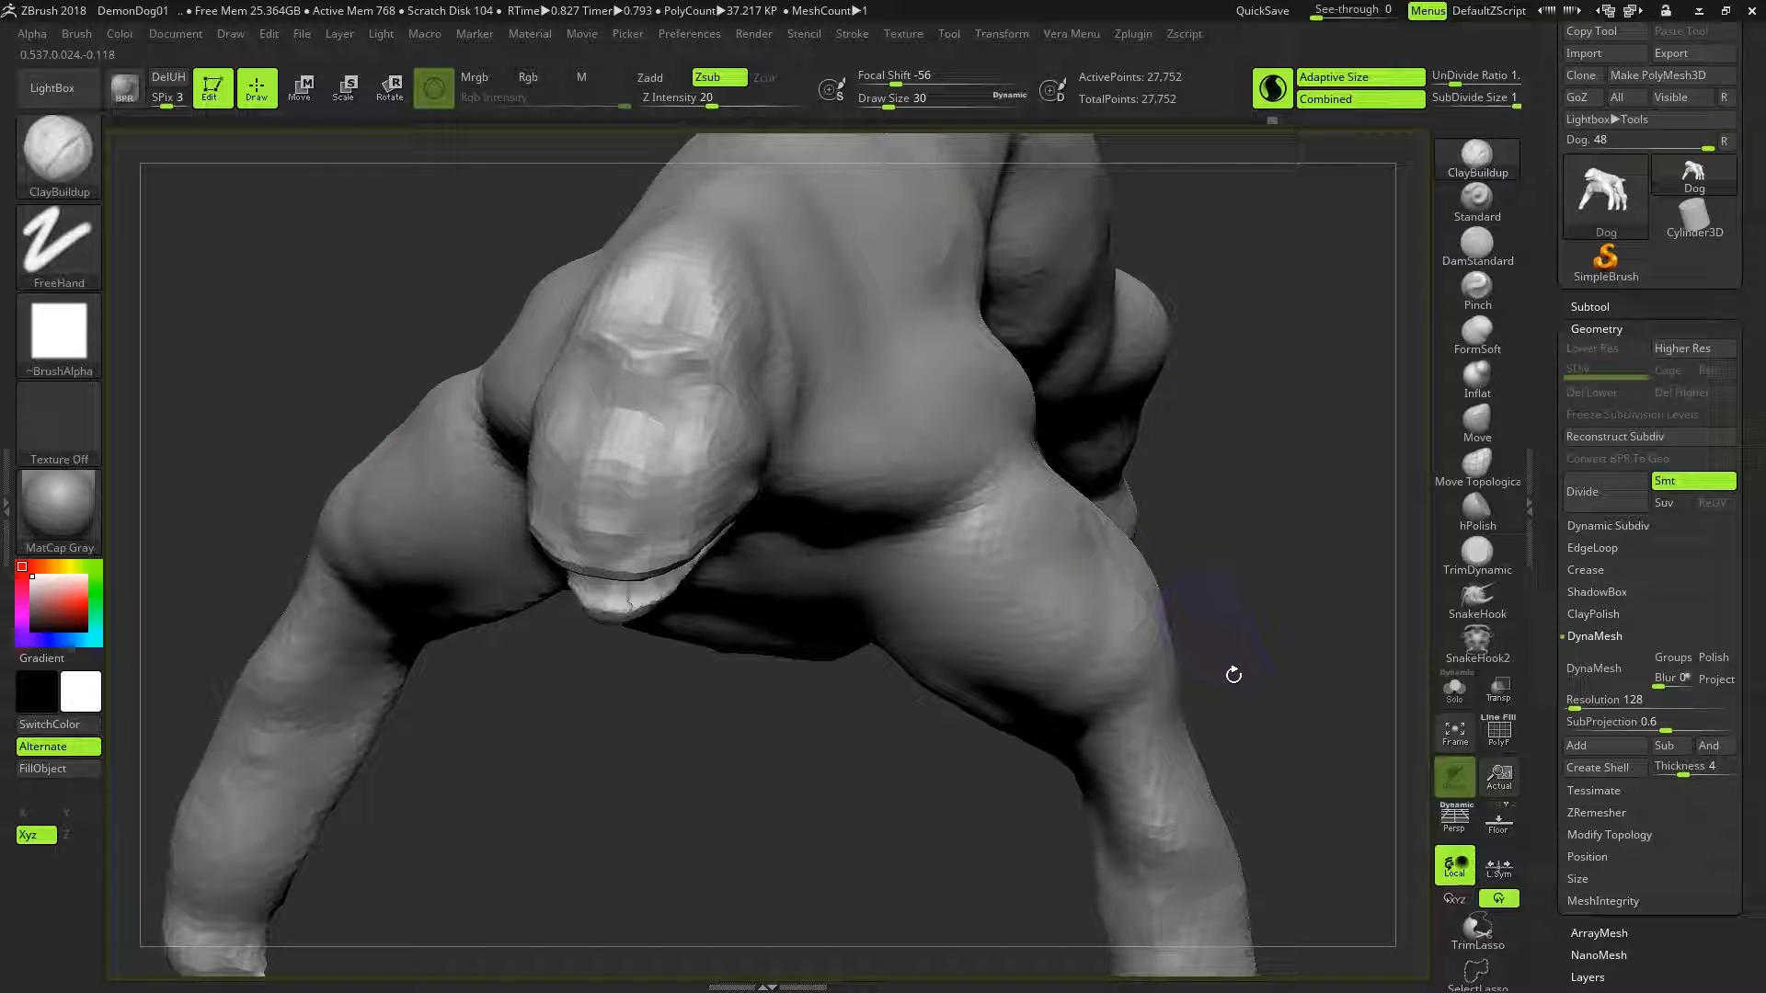
{"action": "left_click_drag", "start_coordinate": [1232, 672], "coordinate": [1084, 394], "text": "alt"}
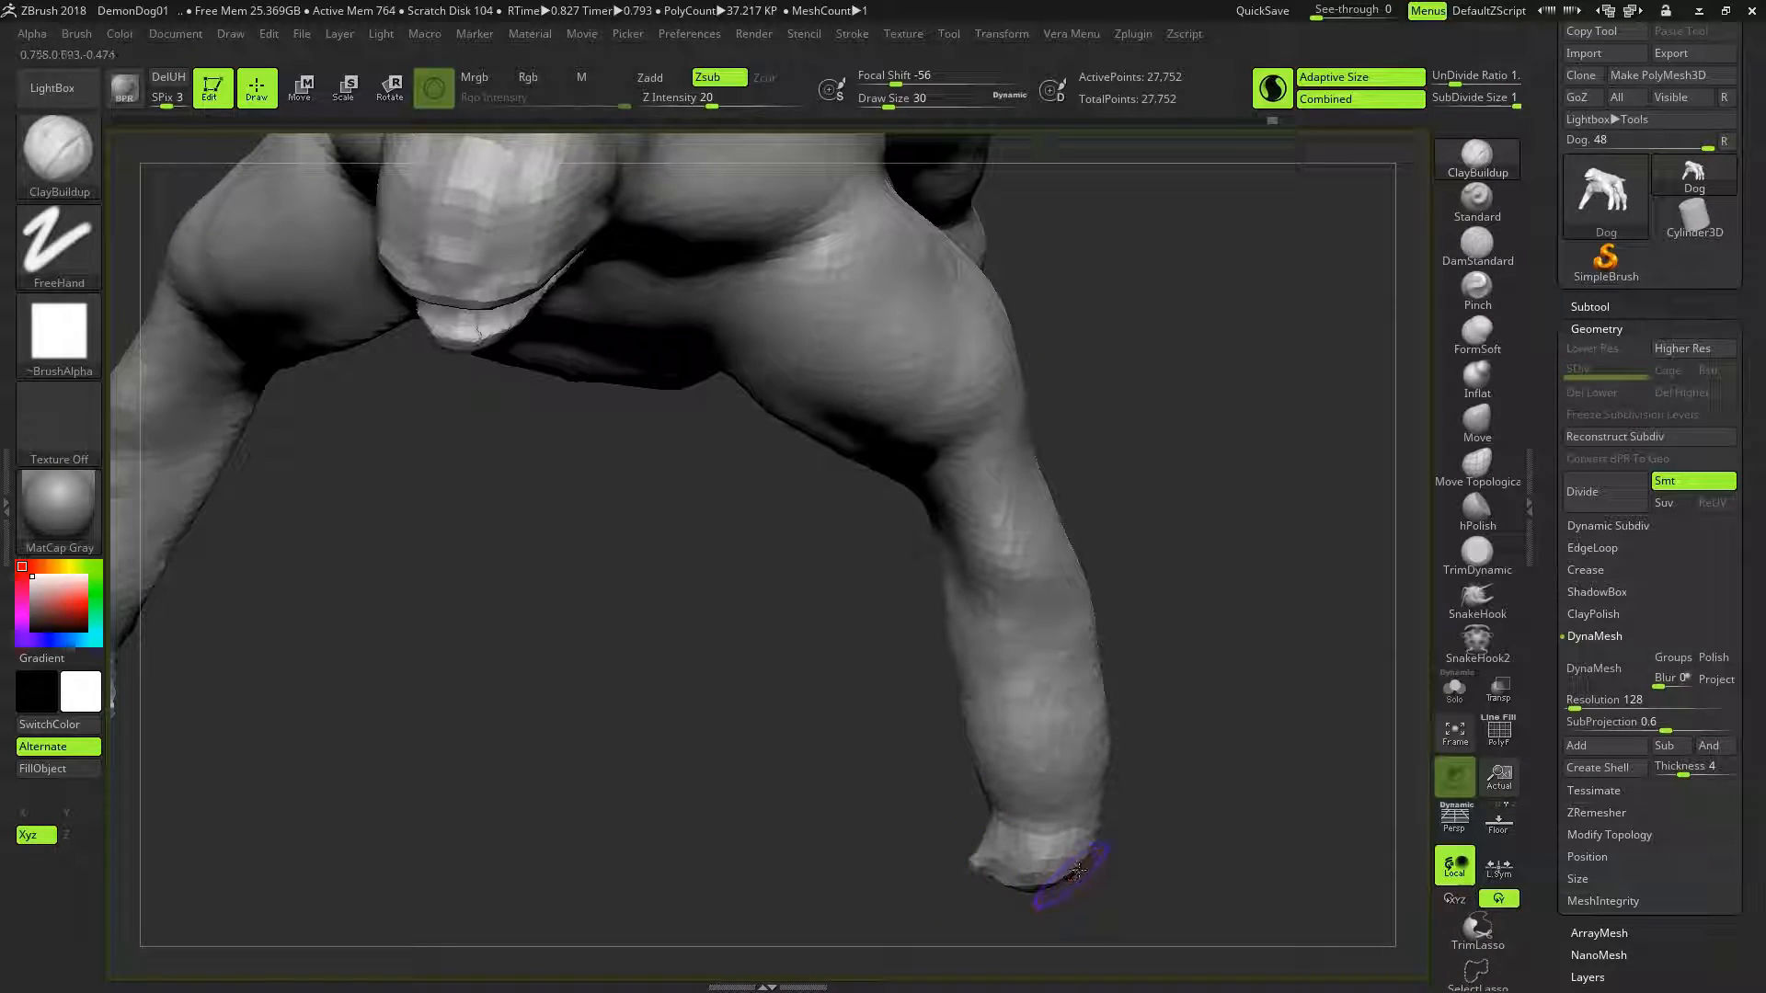
{"action": "left_click_drag", "start_coordinate": [1206, 583], "coordinate": [935, 315]}
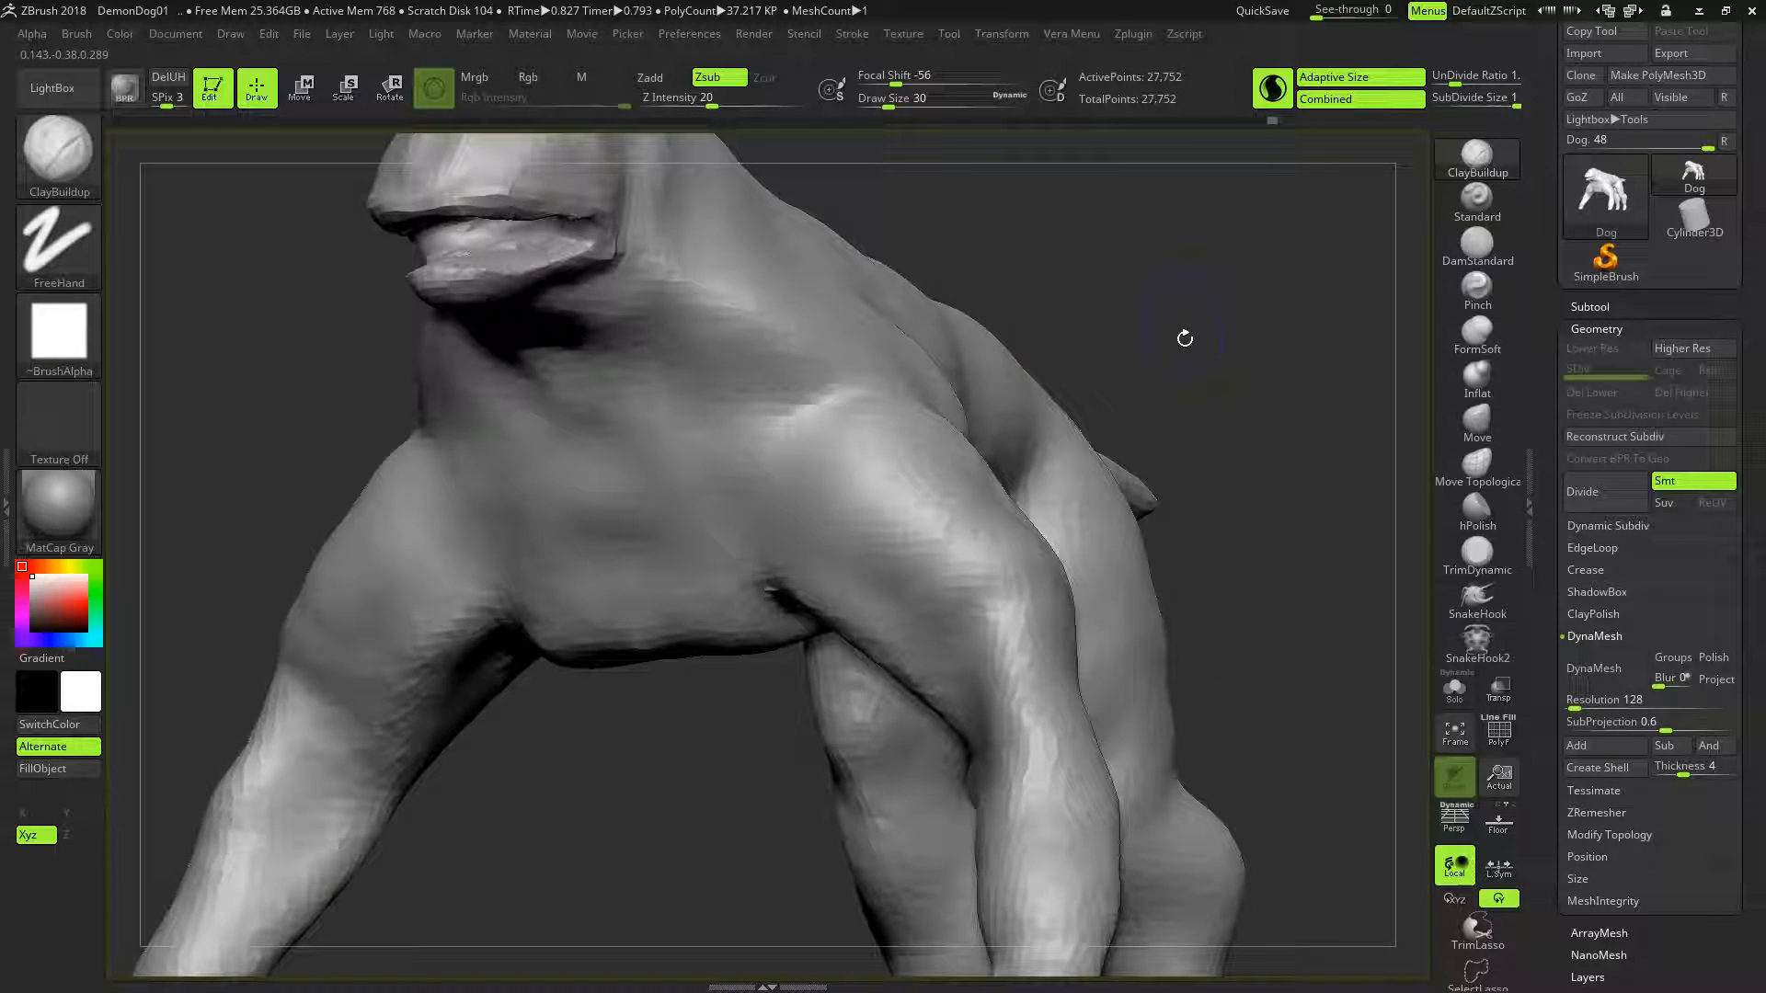
{"action": "left_click_drag", "start_coordinate": [1153, 377], "coordinate": [1076, 477]}
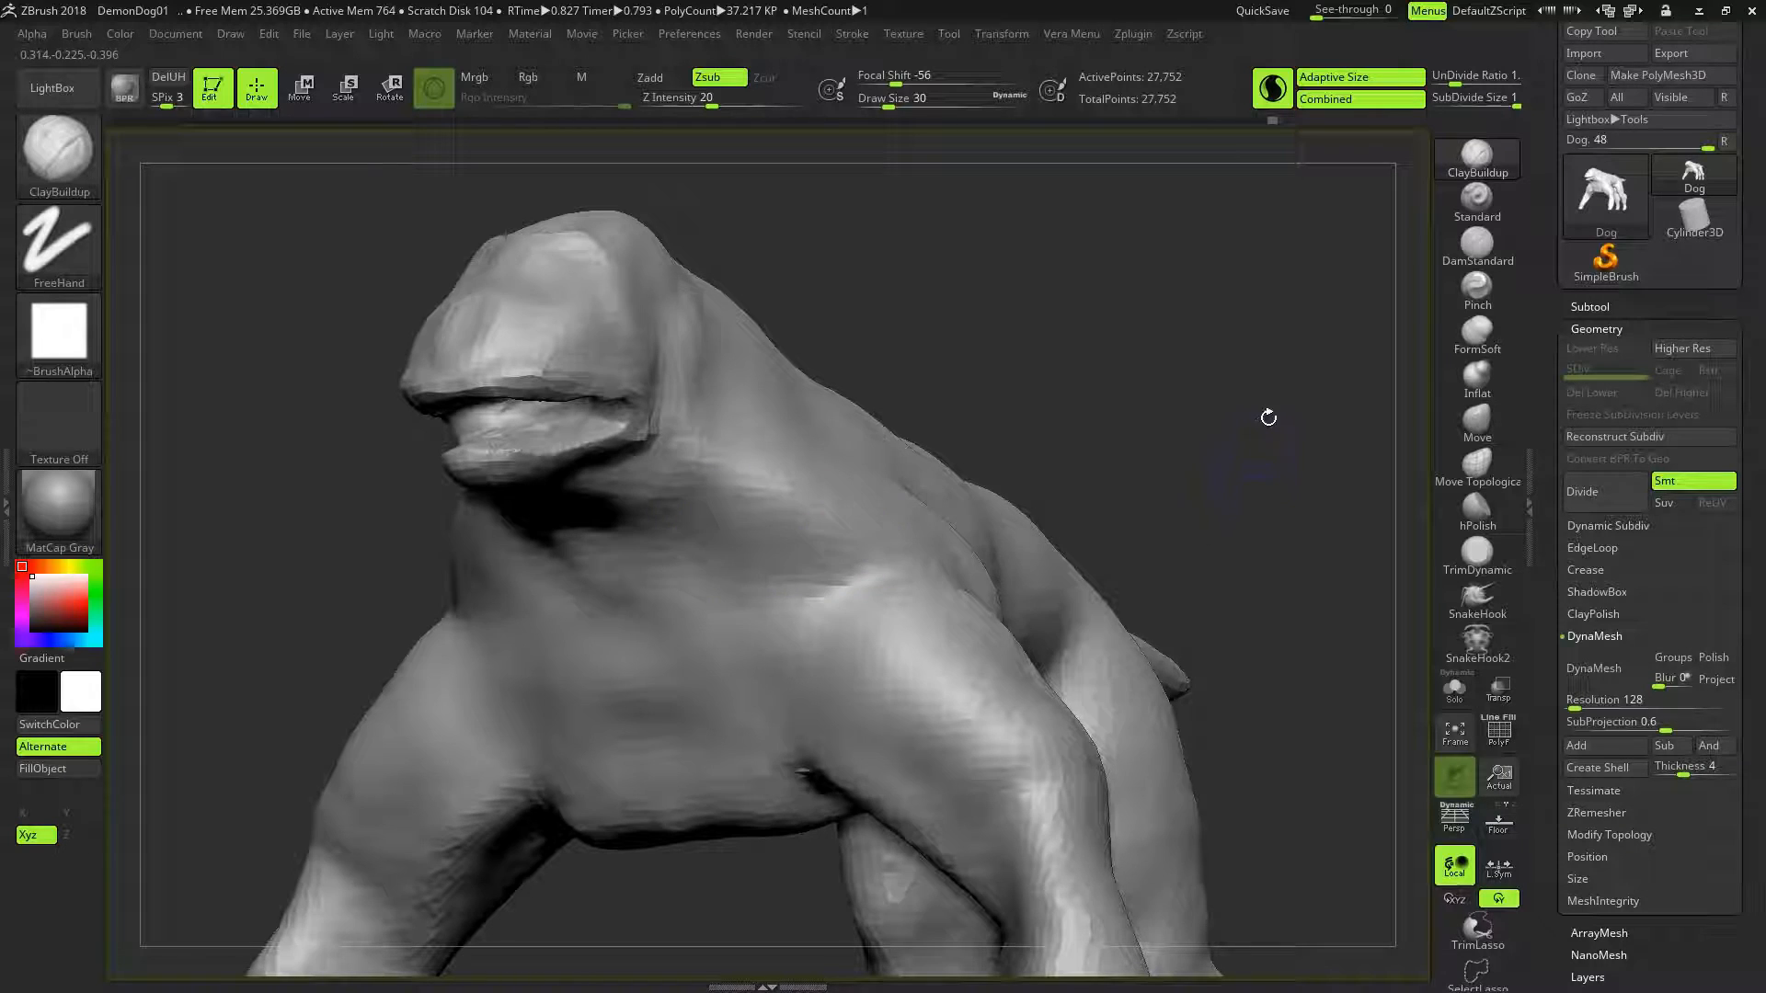
{"action": "left_click_drag", "start_coordinate": [1266, 579], "coordinate": [1261, 665]}
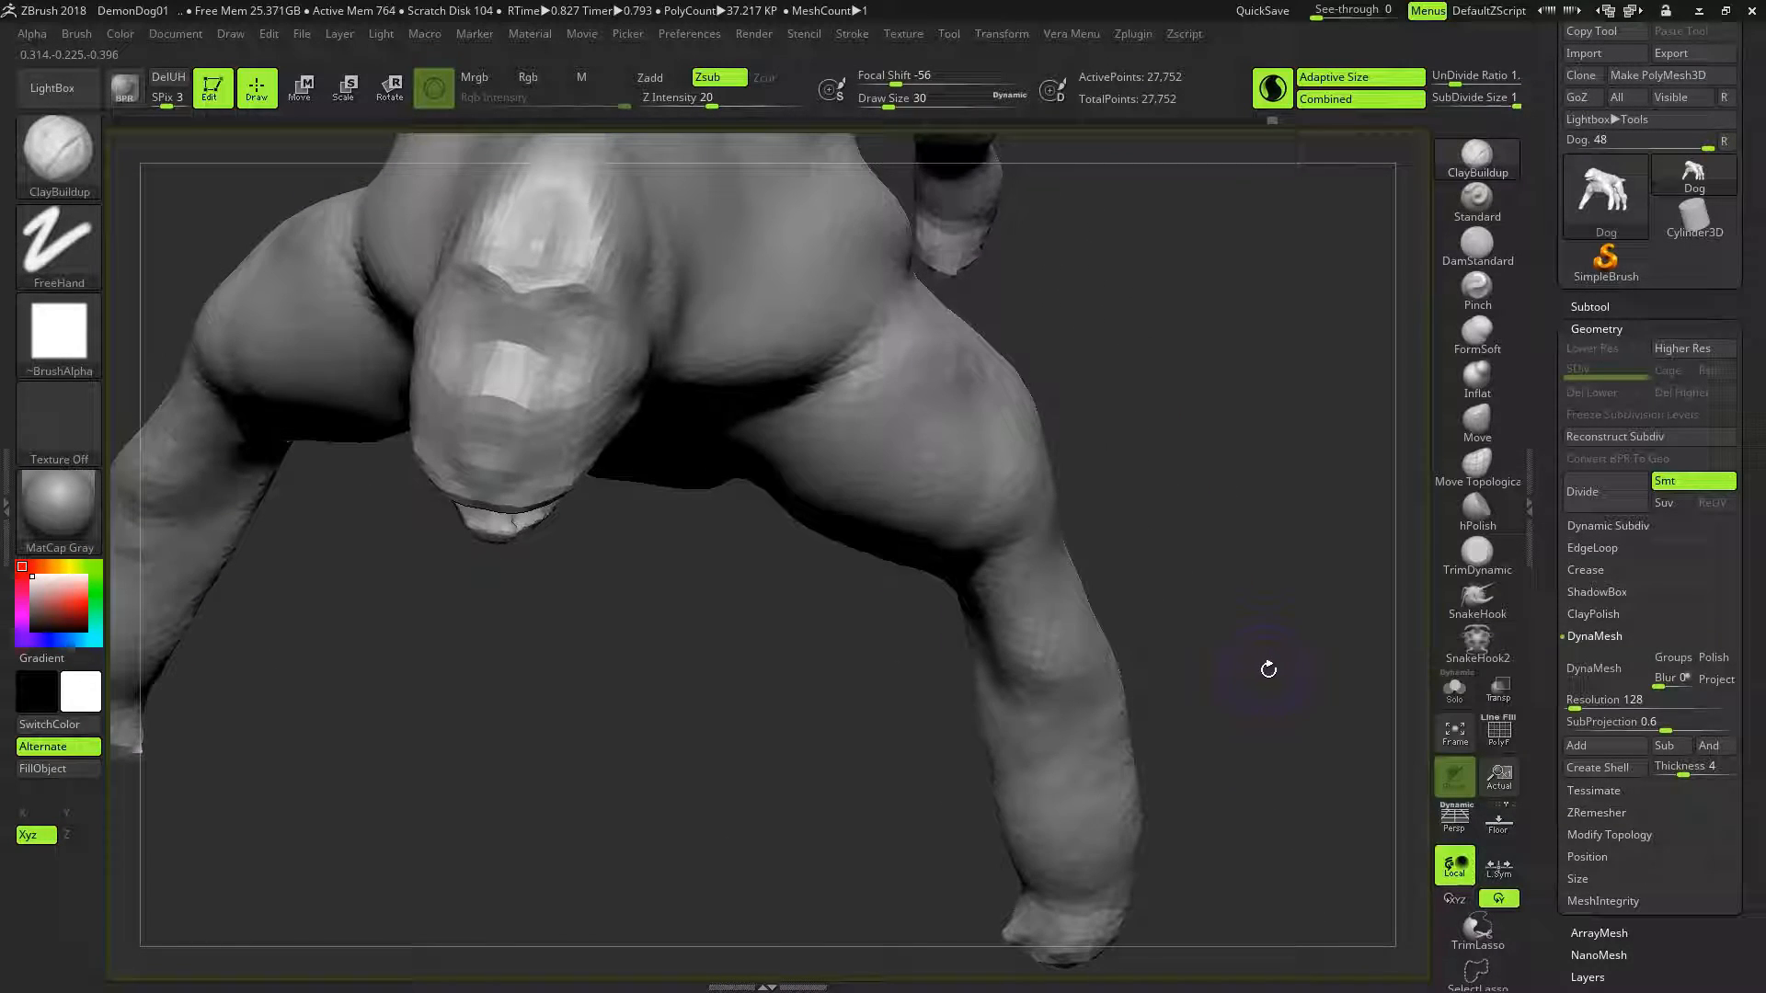
{"action": "left_click_drag", "start_coordinate": [1265, 673], "coordinate": [1242, 505]}
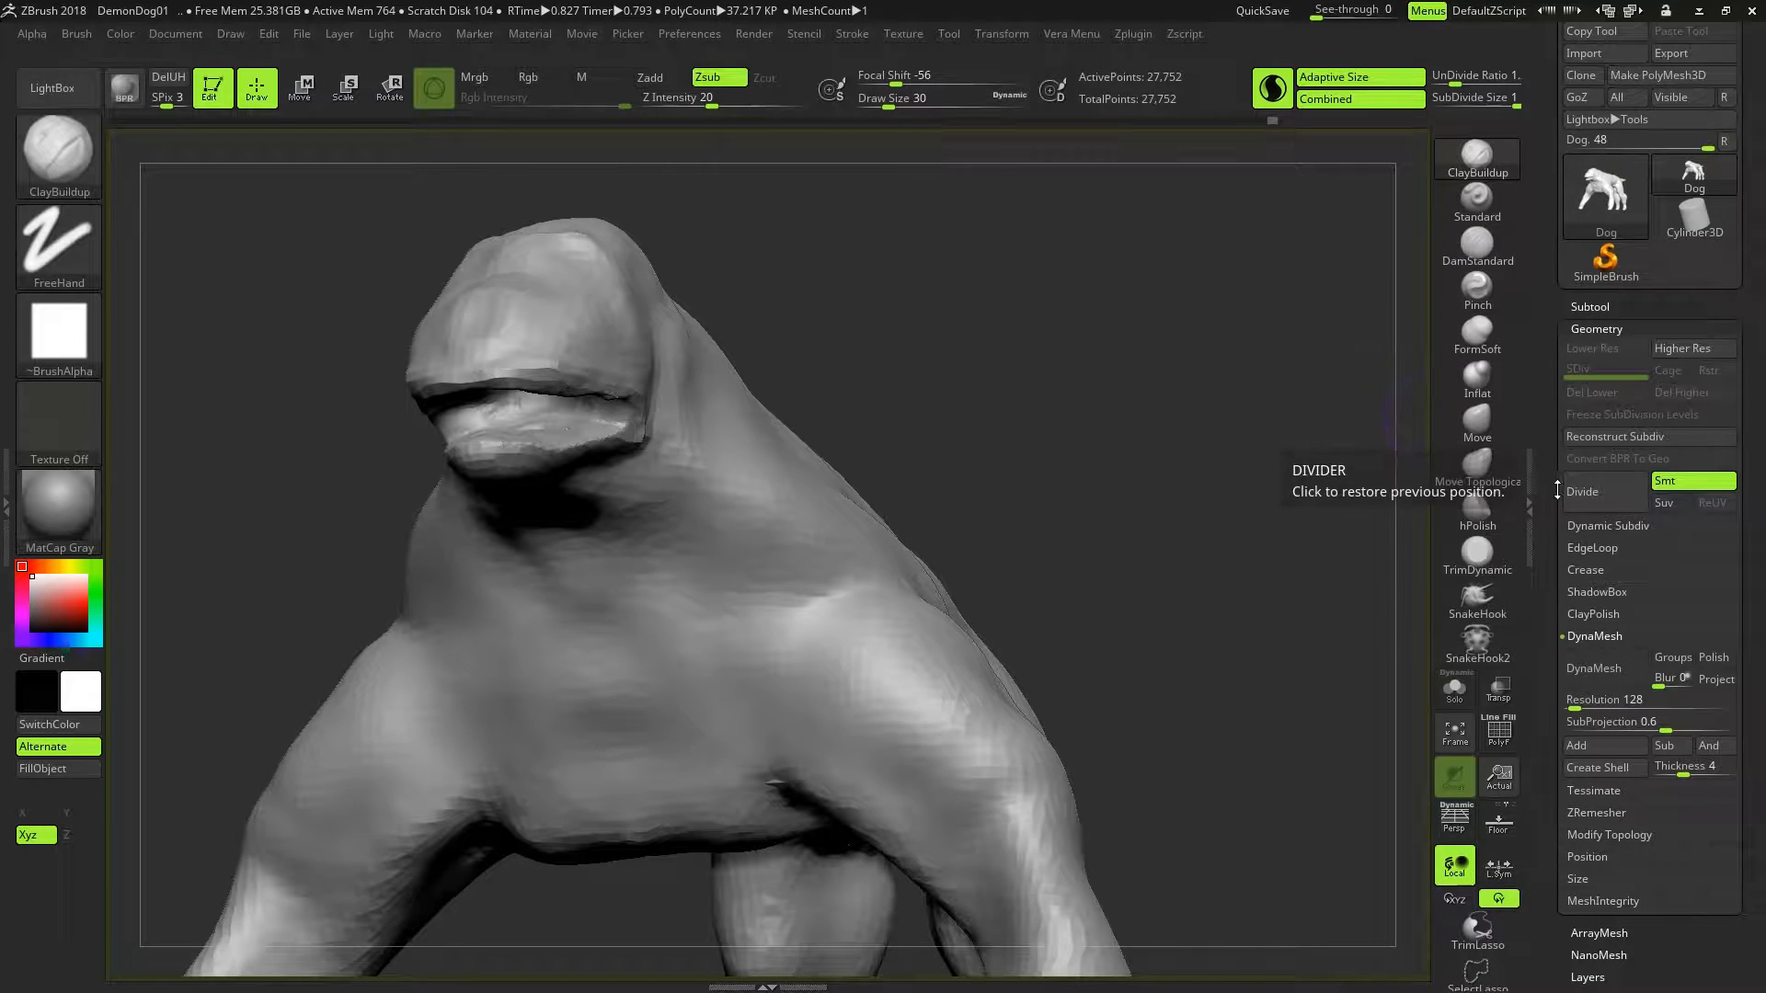
Divide the mesh three times to reach subdivision level 4, with smoothing on
{"action": "left_click", "coordinate": [1597, 493]}
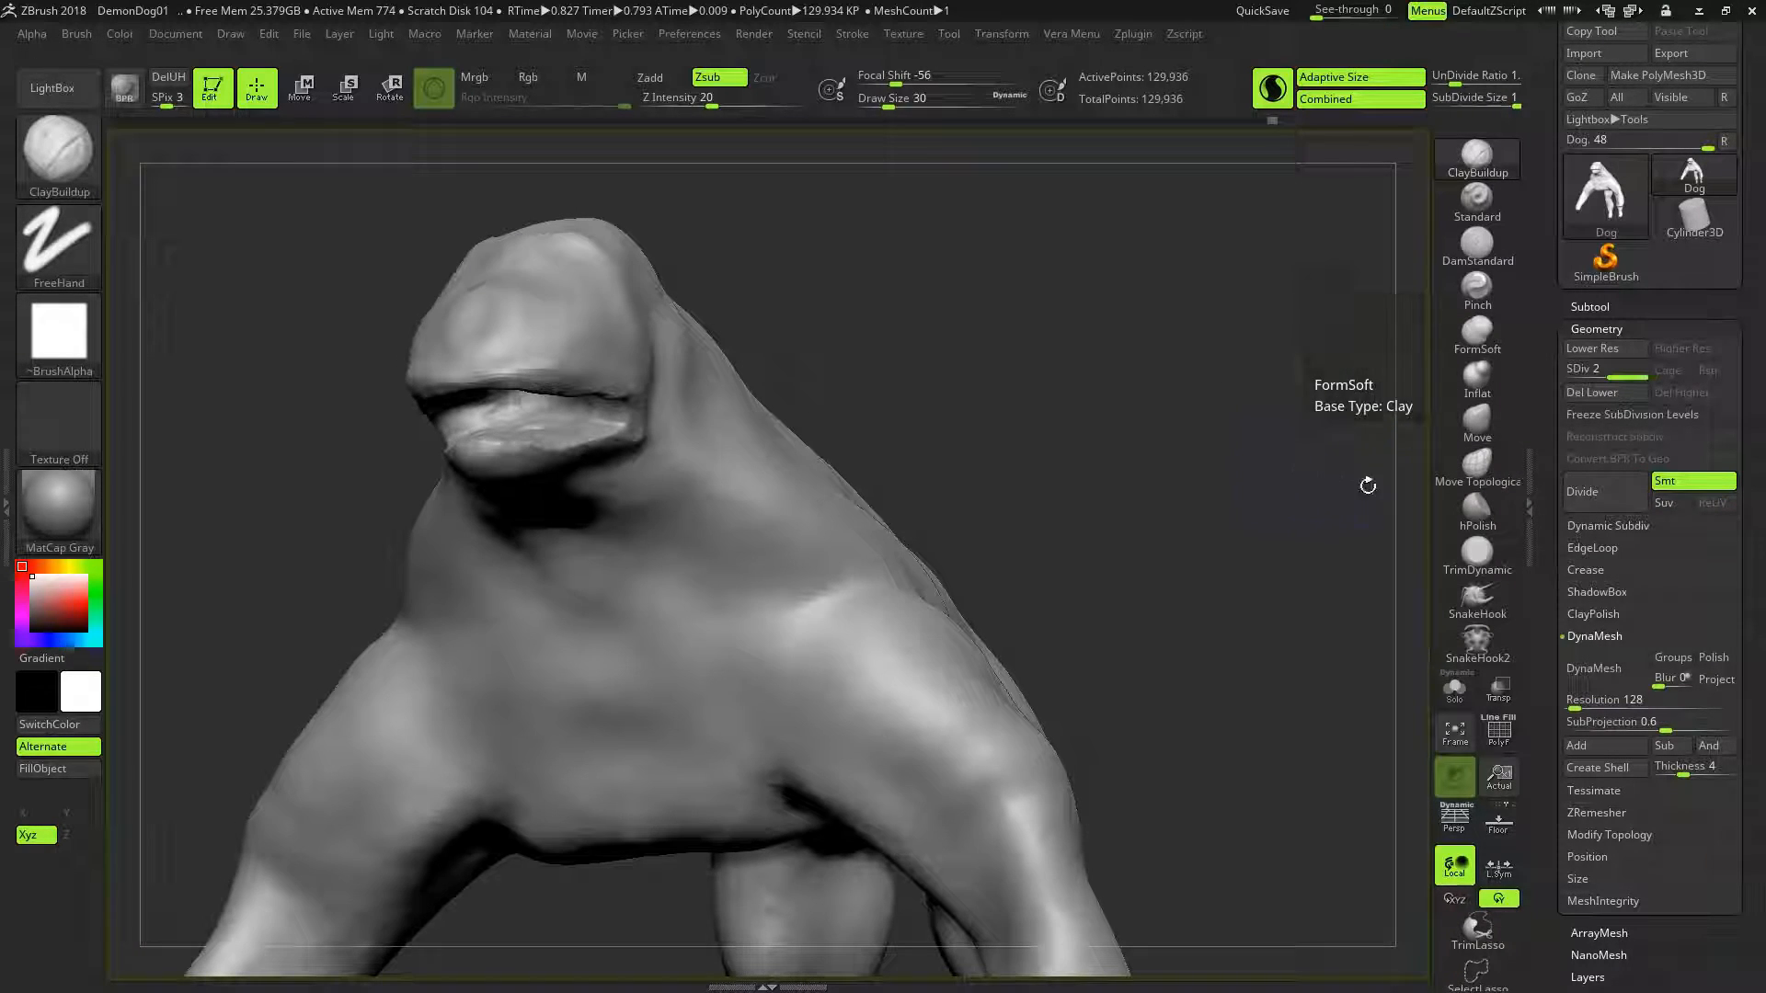
{"action": "left_click_drag", "start_coordinate": [1230, 470], "coordinate": [1071, 467]}
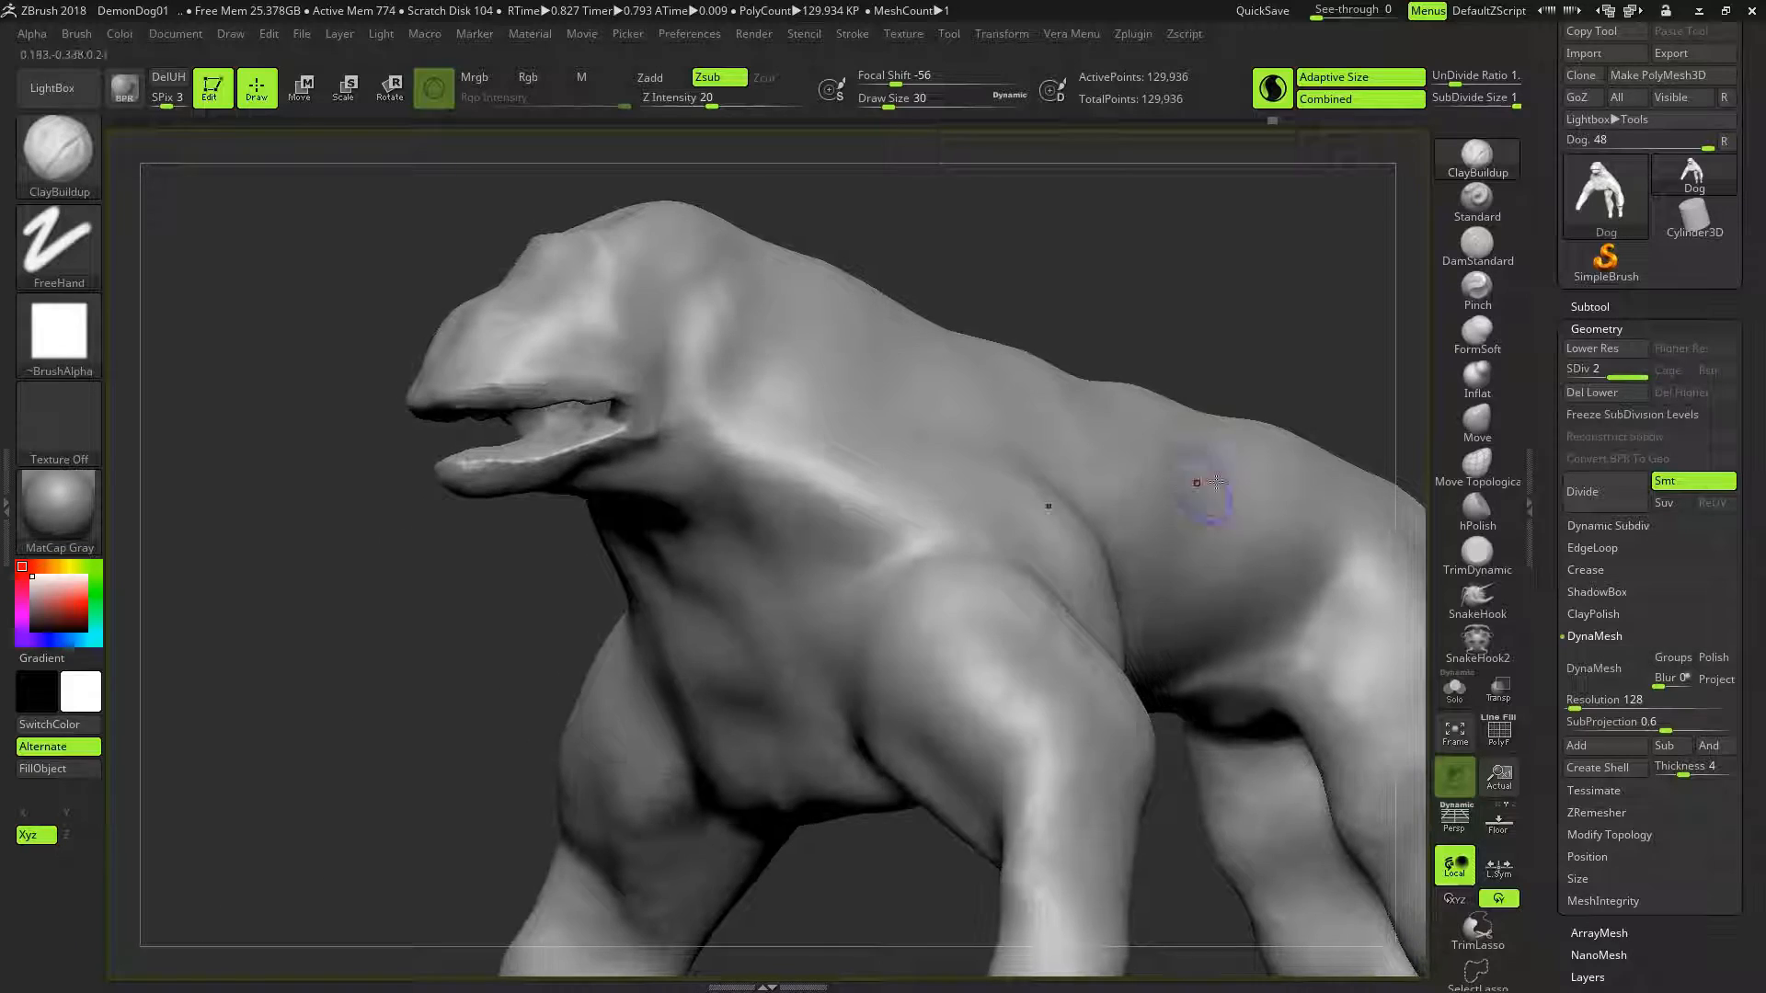
{"action": "left_click", "coordinate": [1598, 498]}
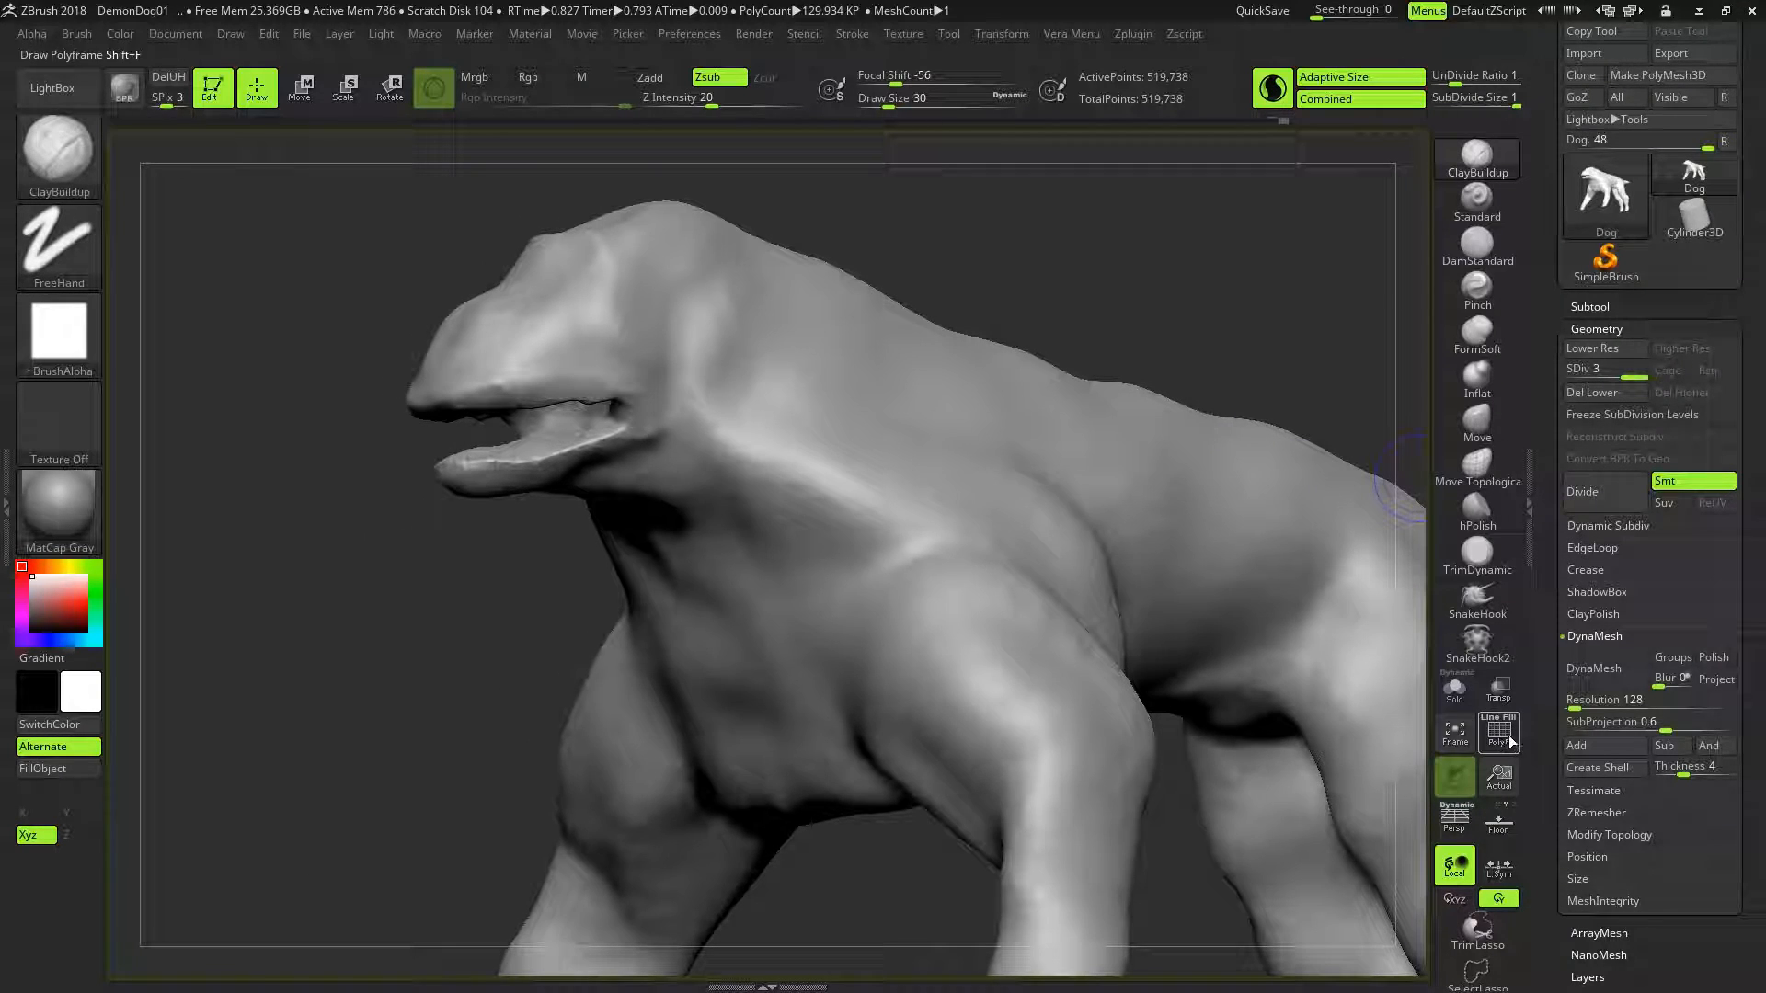
{"action": "left_click", "coordinate": [1512, 740]}
{"action": "left_click", "coordinate": [1509, 738]}
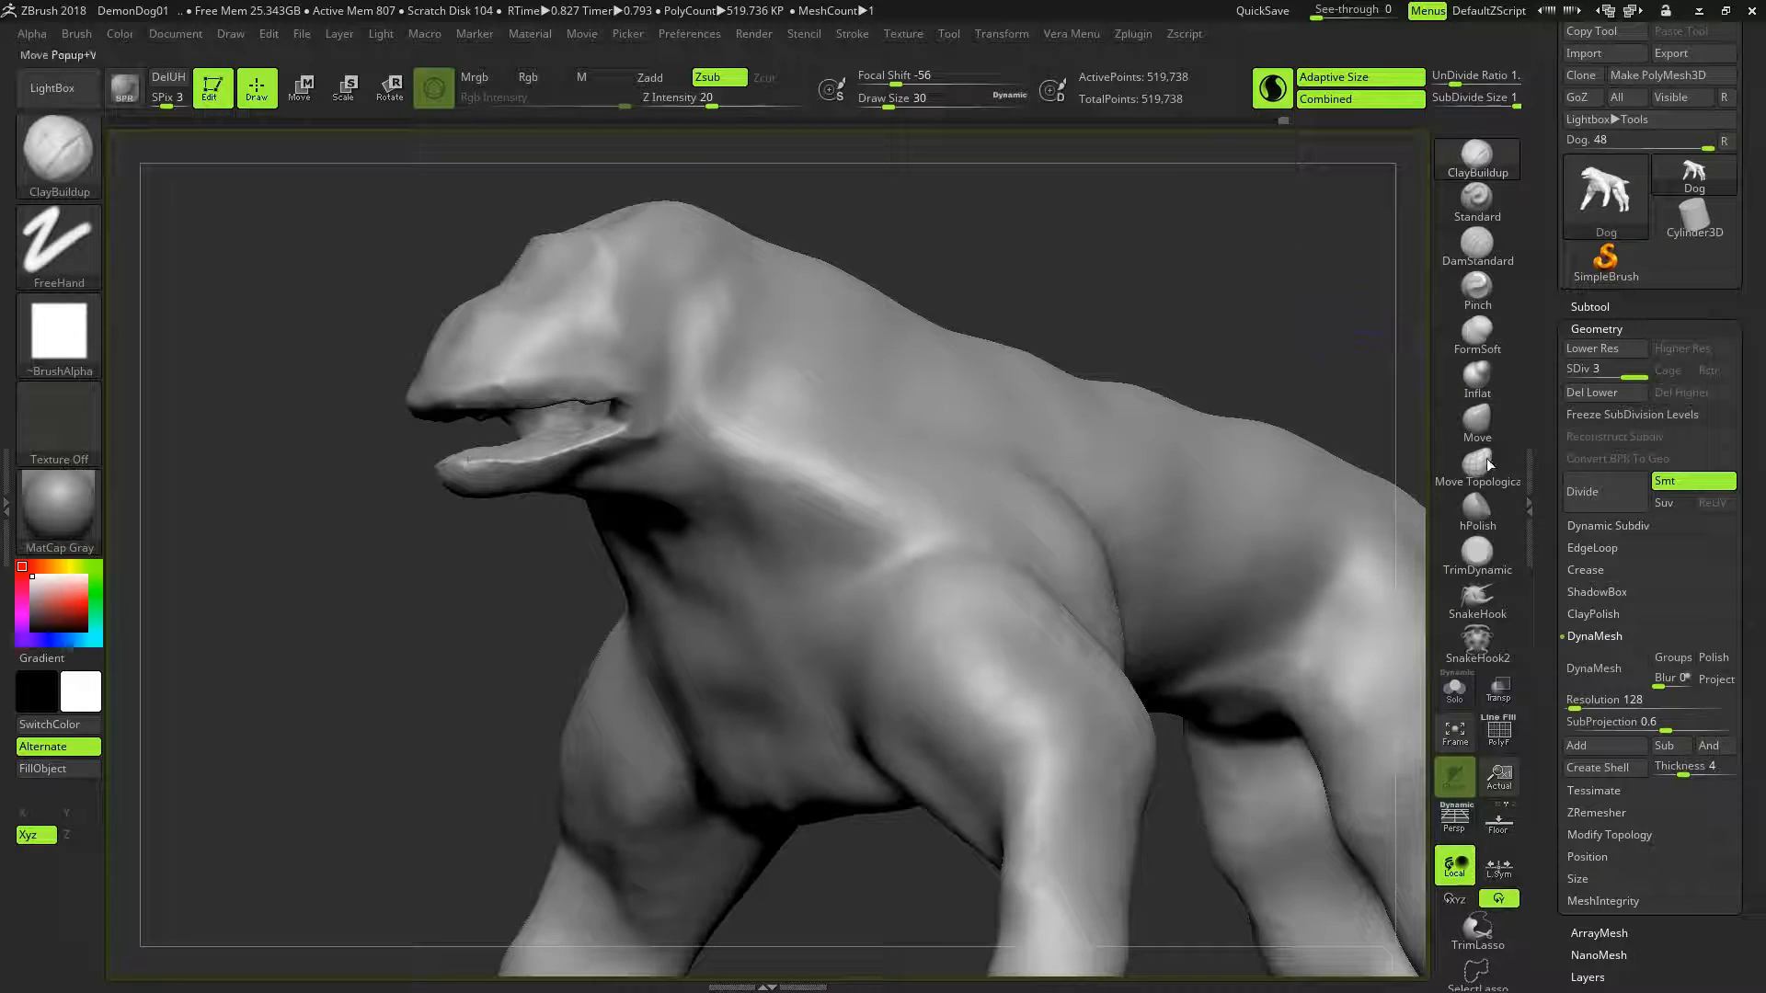
{"action": "left_click", "coordinate": [1593, 504]}
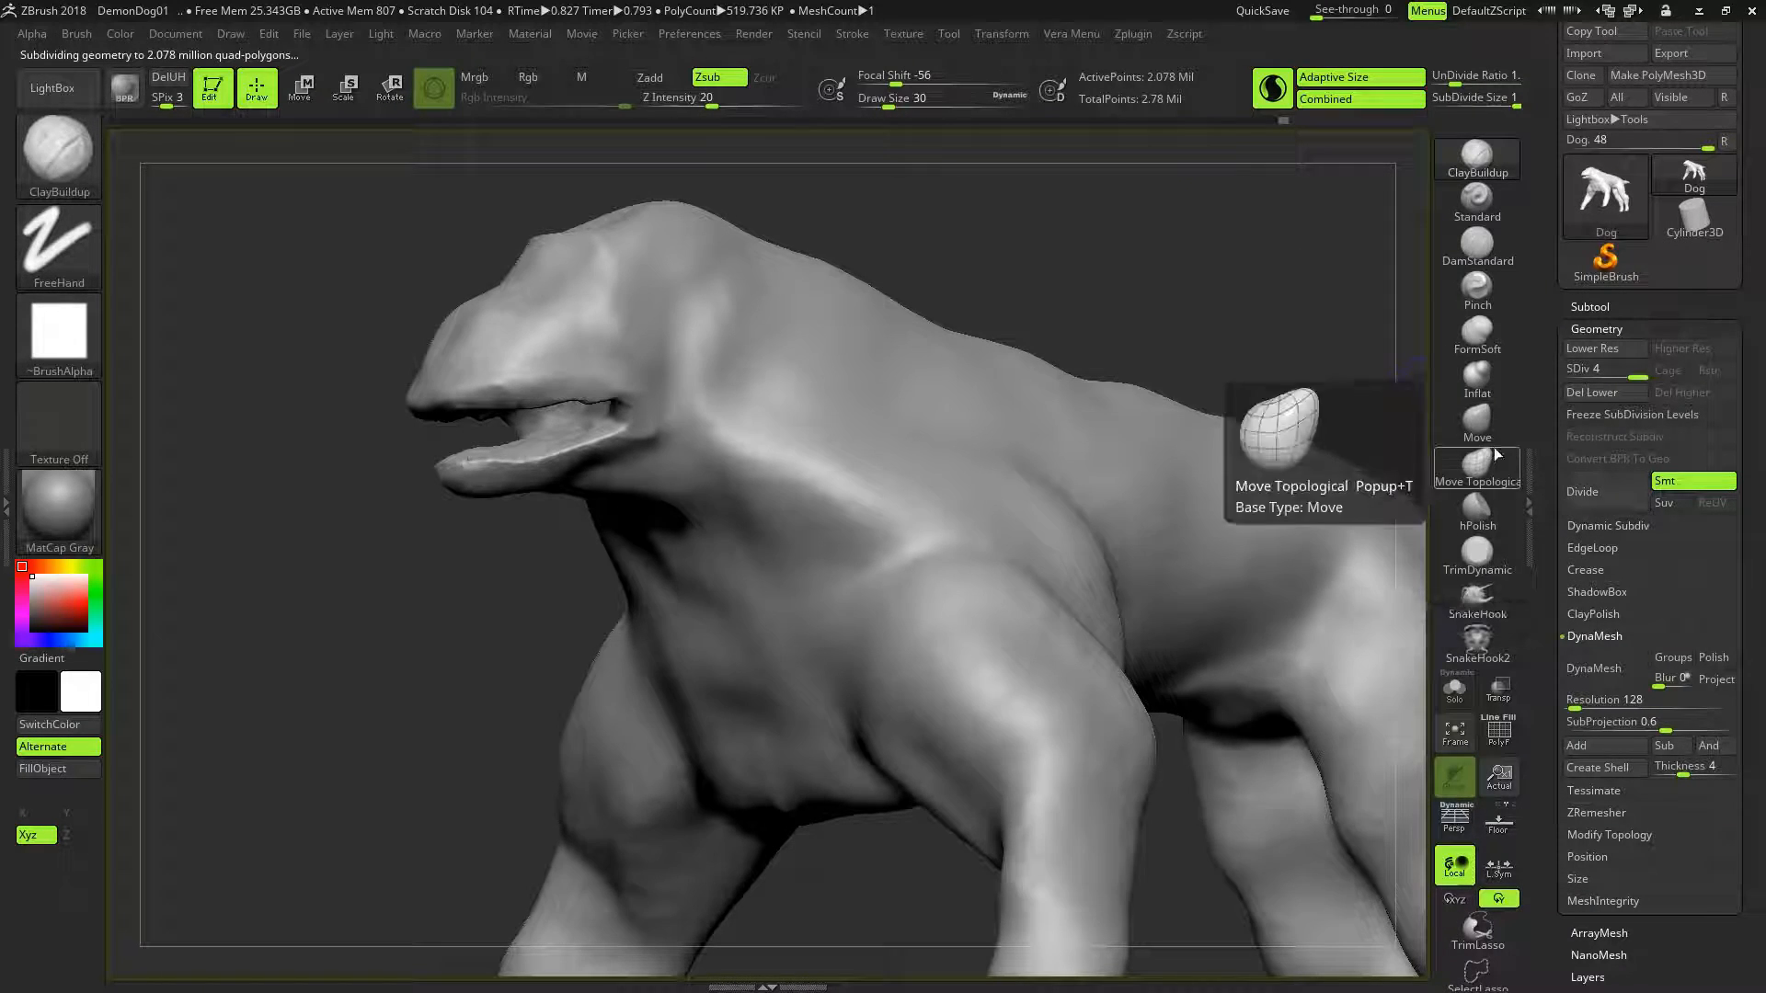
{"action": "left_click_drag", "start_coordinate": [1195, 328], "coordinate": [1234, 374]}
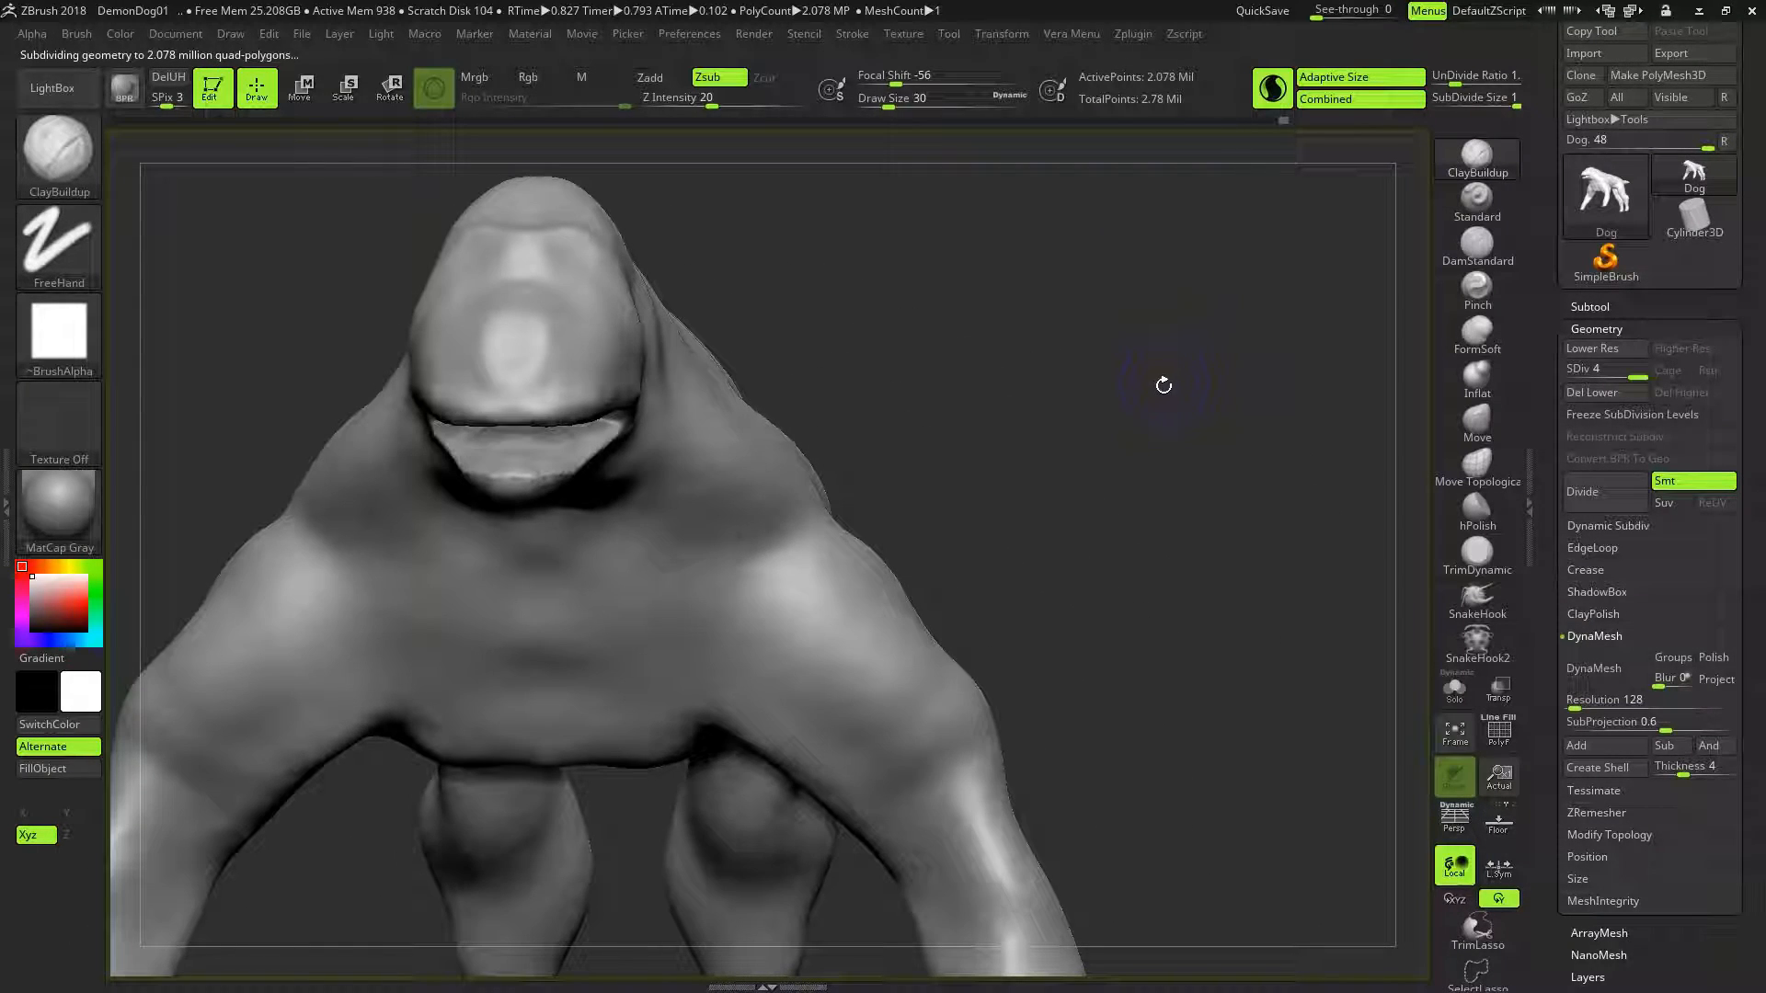
{"action": "mouse_move", "coordinate": [1159, 406]}
{"action": "left_mouse_down"}
{"action": "mouse_move", "coordinate": [1113, 485]}
{"action": "mouse_move", "coordinate": [1144, 409]}
{"action": "left_mouse_up"}
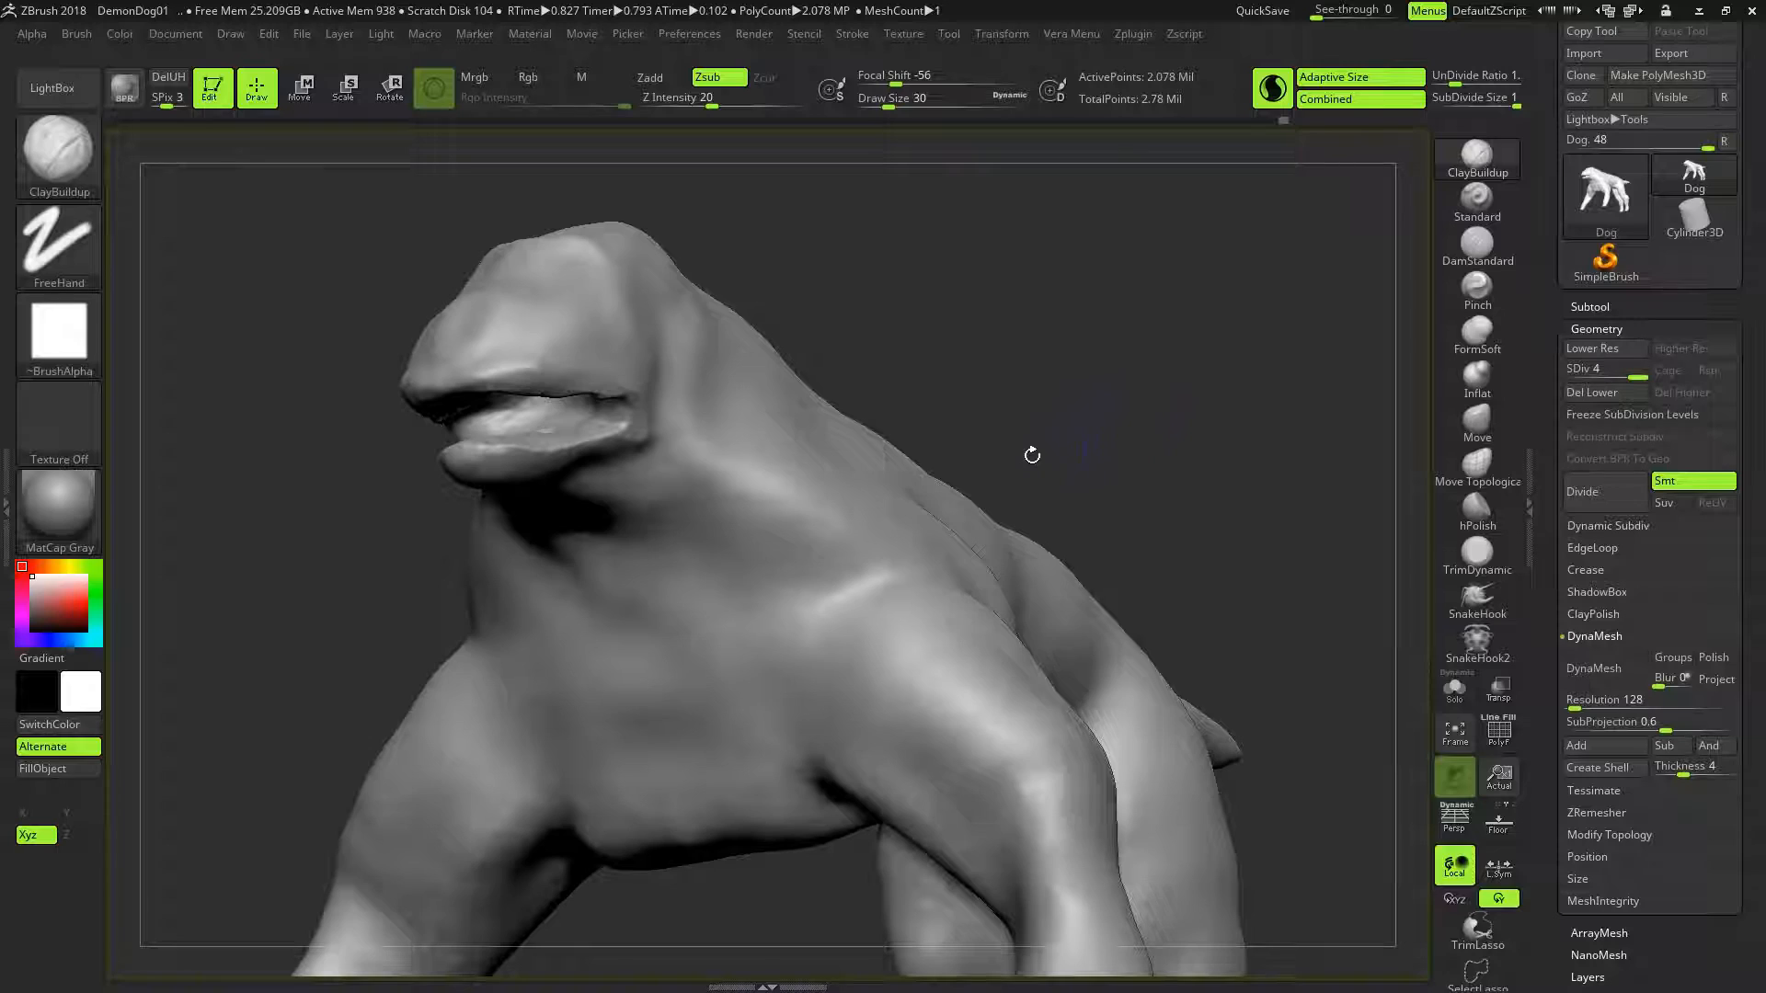
Carve fine grooves into the side of the neck with subtractive ClayBuildup strokes at draw size 8
{"action": "key", "text": "b"}
{"action": "key", "text": "b"}
{"action": "left_click_drag", "start_coordinate": [1096, 413], "coordinate": [1056, 405]}
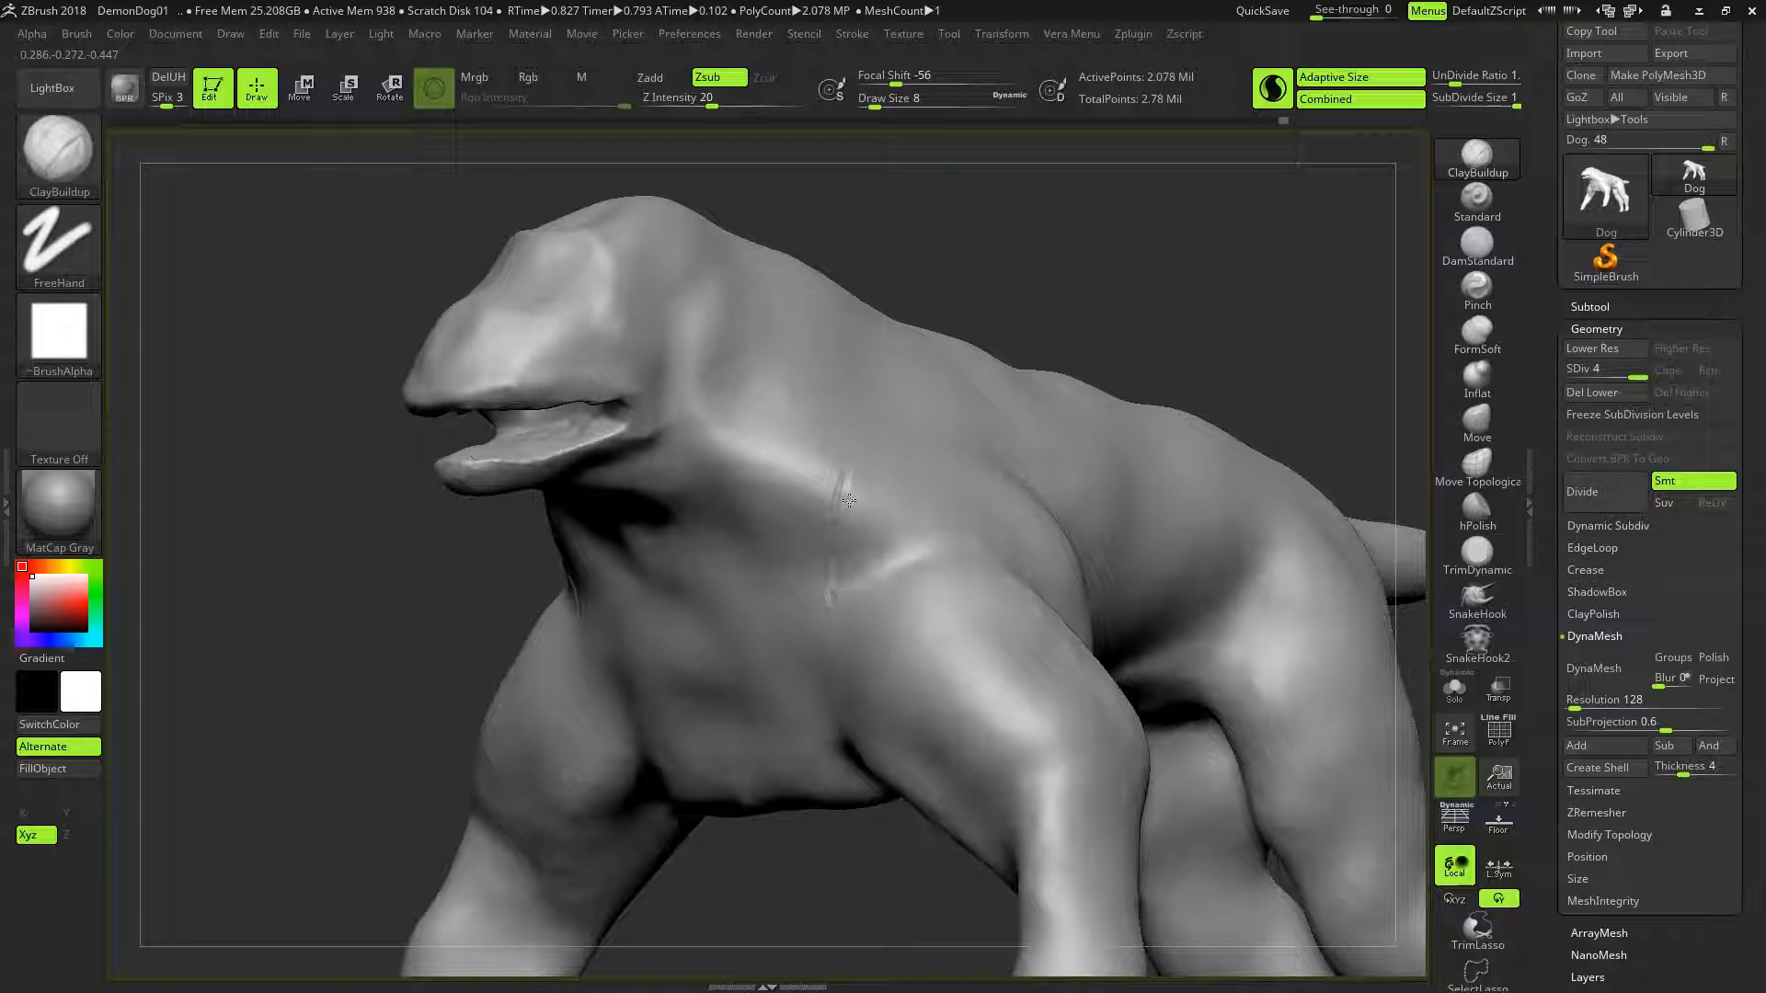
Delete the model's lower subdivision levels and try to raise it to a higher resolution
{"action": "left_click", "coordinate": [880, 371]}
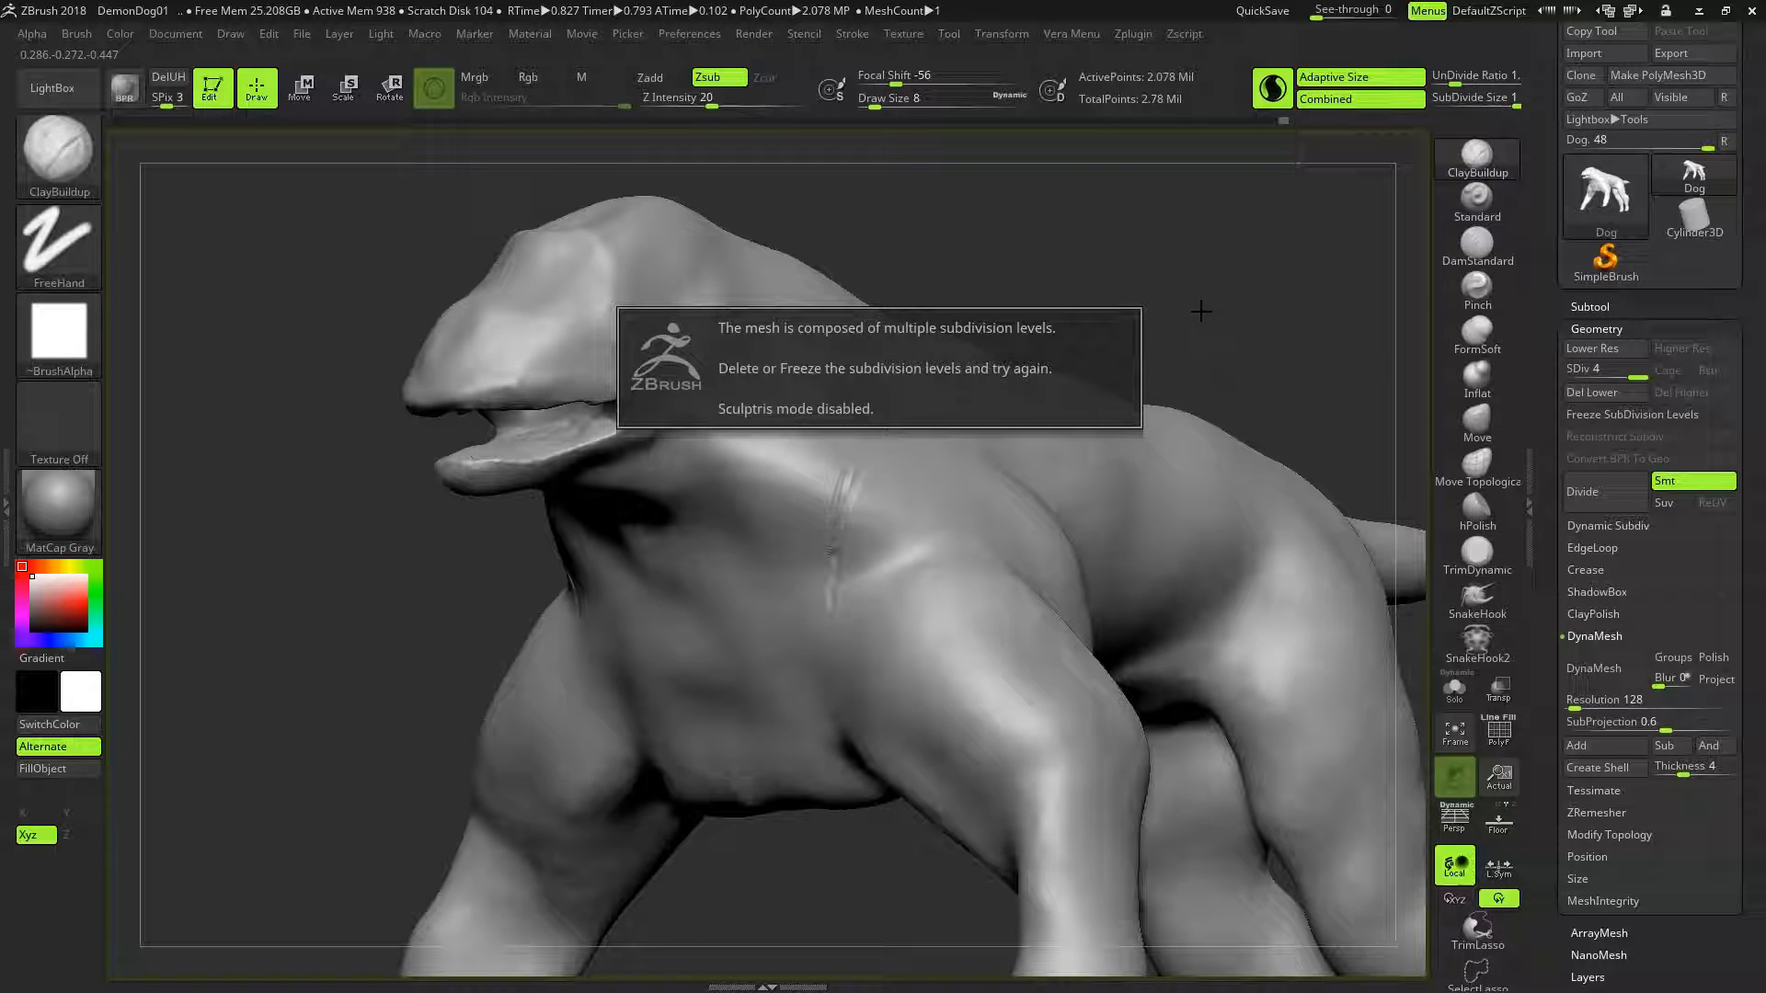
{"action": "left_click", "coordinate": [1209, 302]}
{"action": "mouse_move", "coordinate": [1226, 291]}
{"action": "left_mouse_down"}
{"action": "mouse_move", "coordinate": [1205, 342]}
{"action": "mouse_move", "coordinate": [1228, 290]}
{"action": "left_mouse_up"}
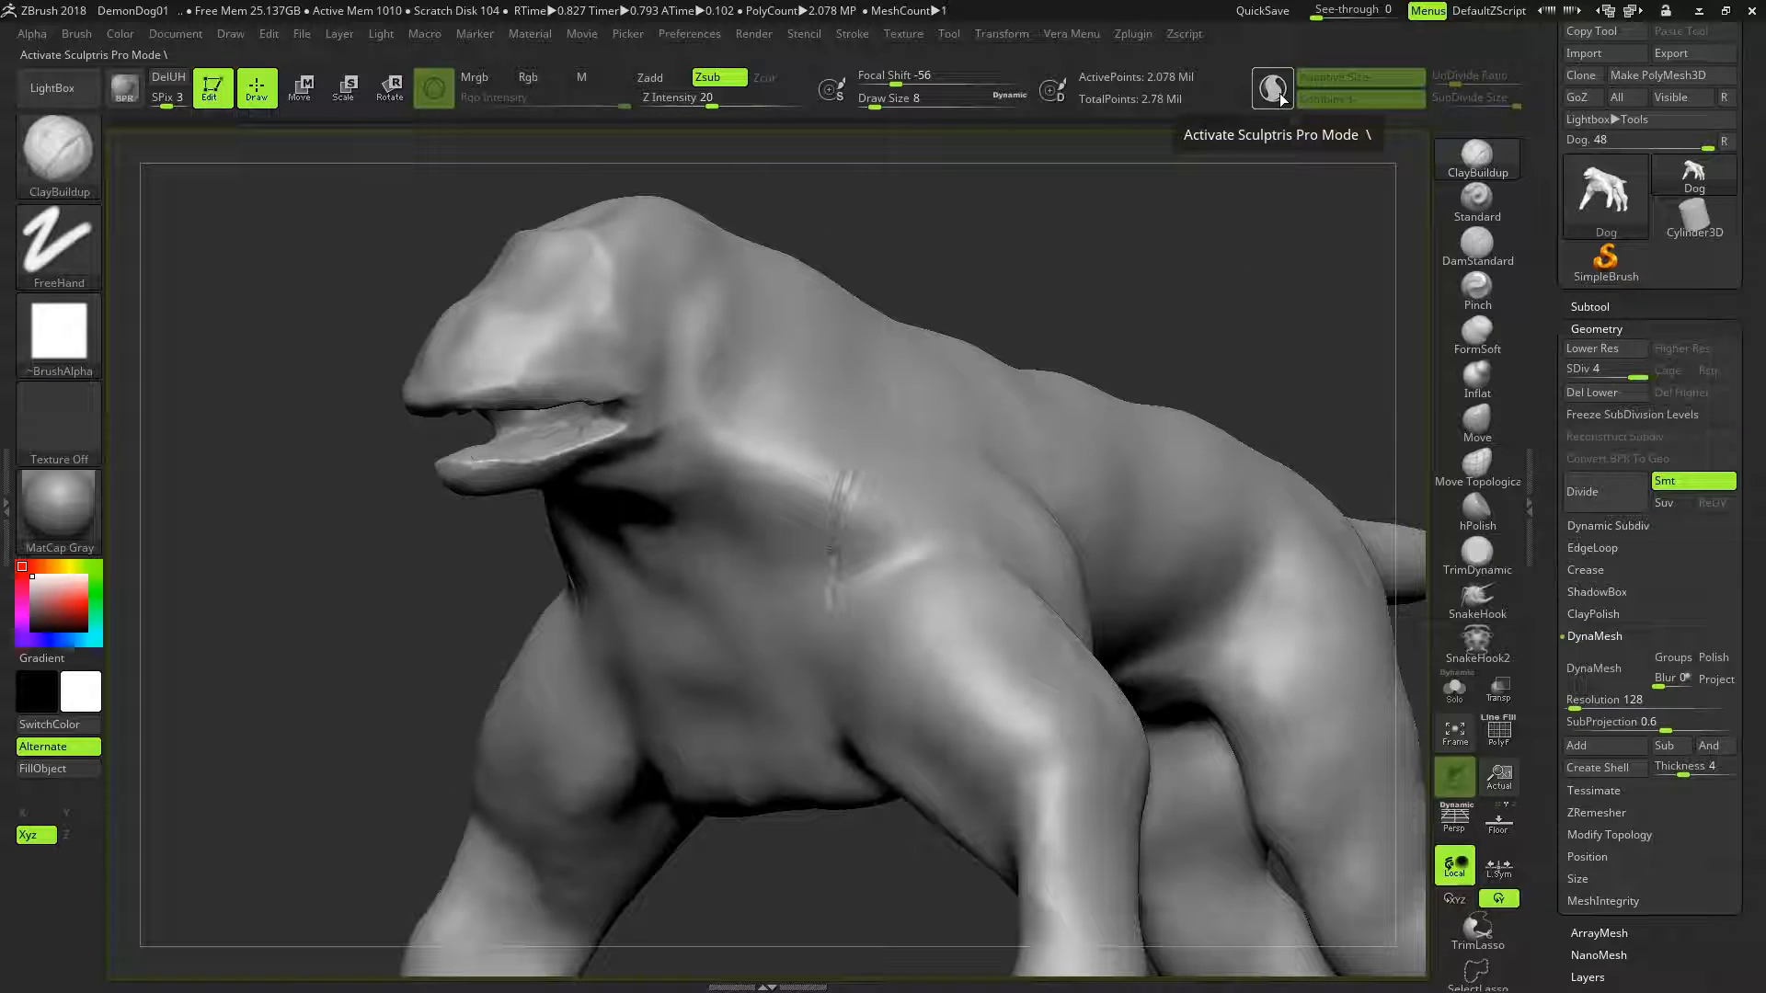
{"action": "left_click", "coordinate": [1609, 395]}
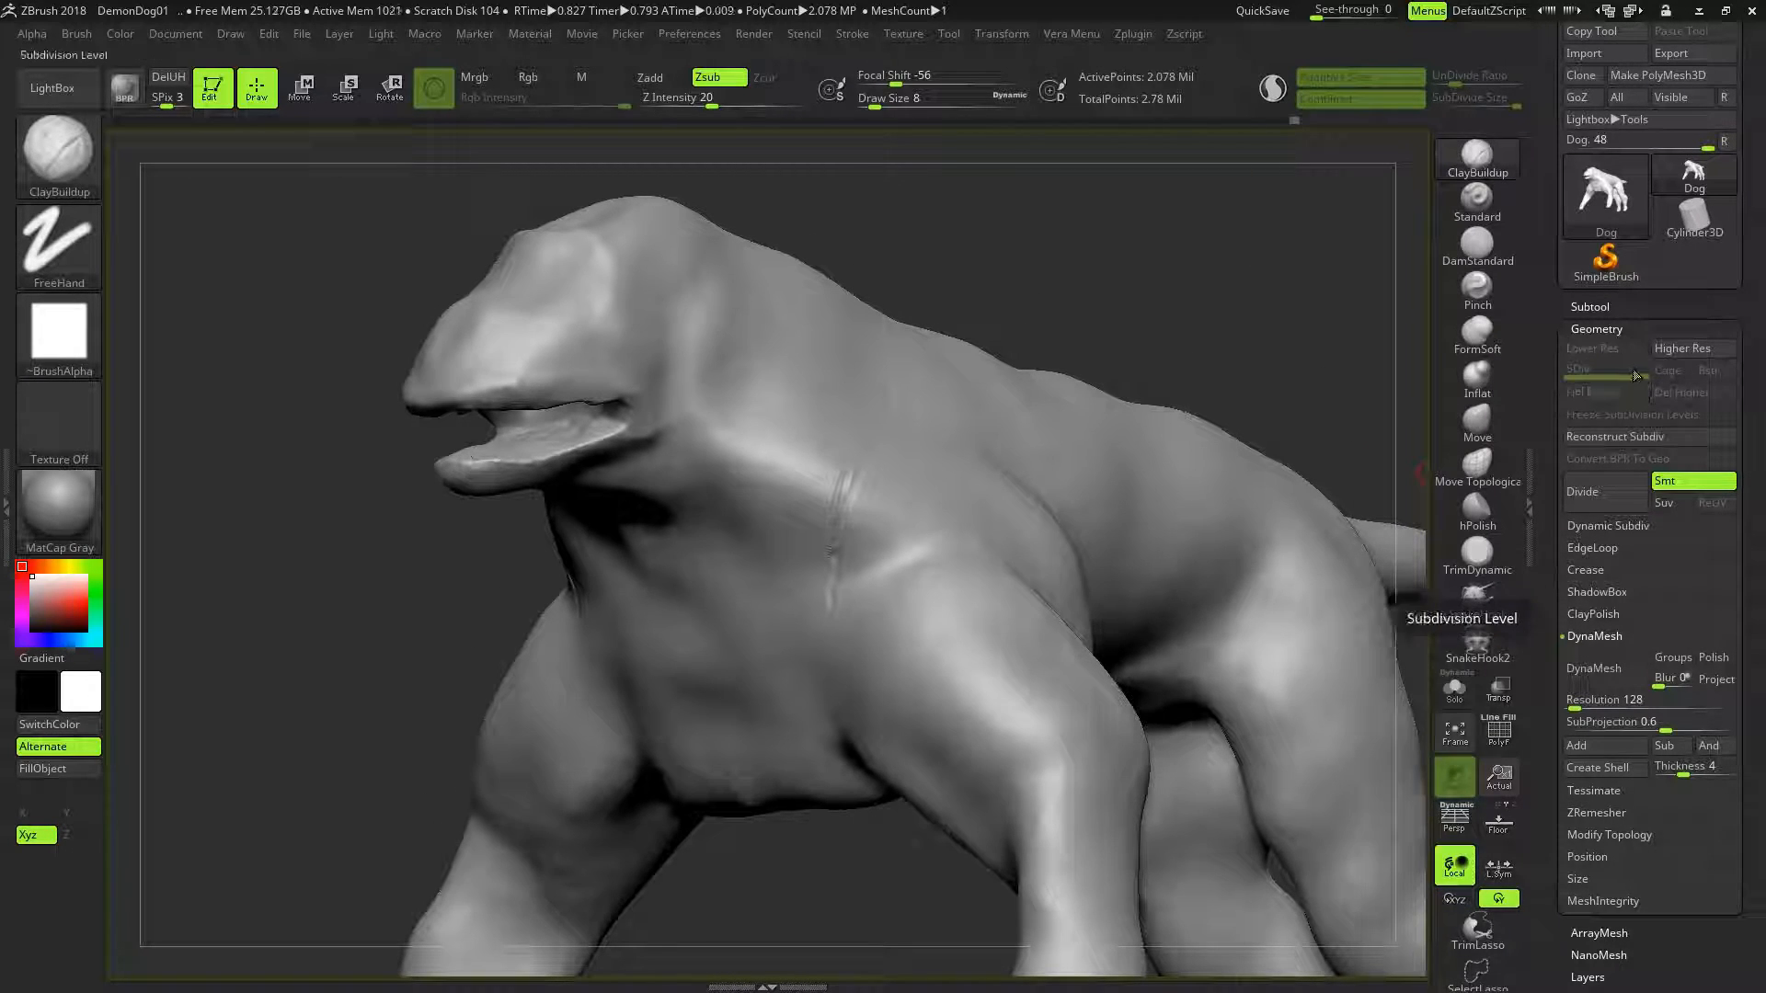
{"action": "left_click", "coordinate": [1689, 349]}
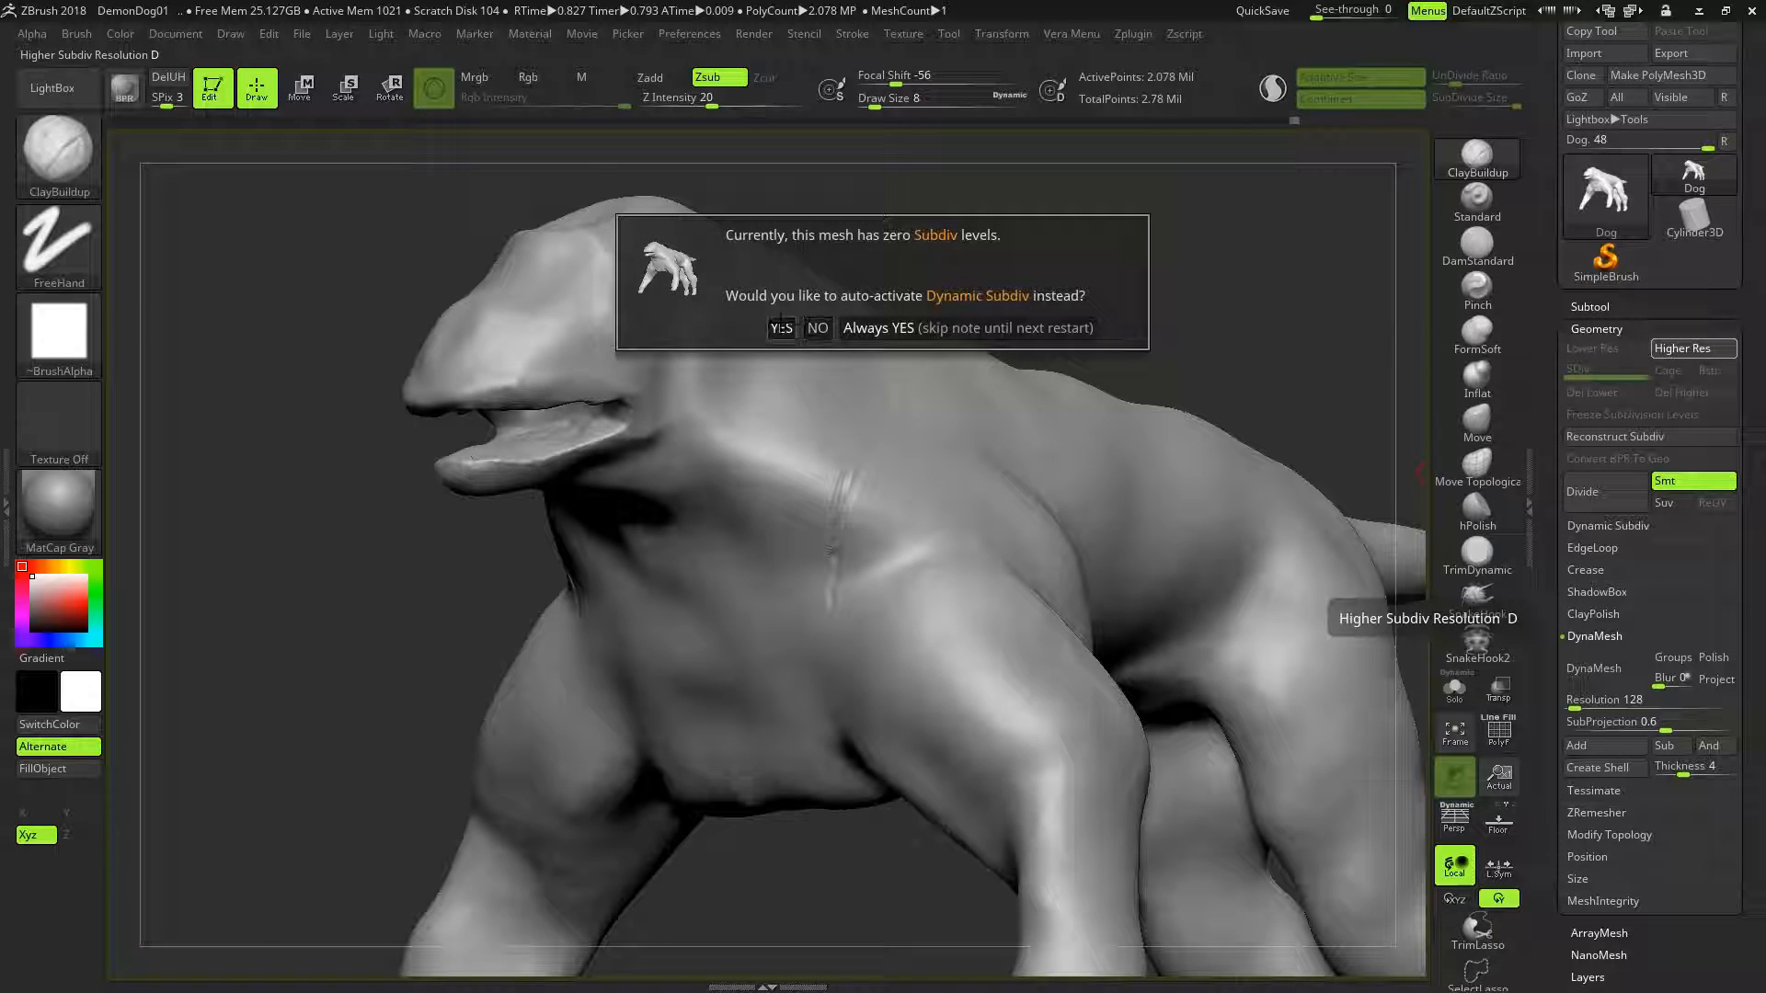
{"action": "left_click", "coordinate": [856, 322]}
Carve more grooves into the neck above the shoulder and check the mesh density in the polygon wireframe
{"action": "left_click_drag", "start_coordinate": [1199, 343], "coordinate": [855, 433]}
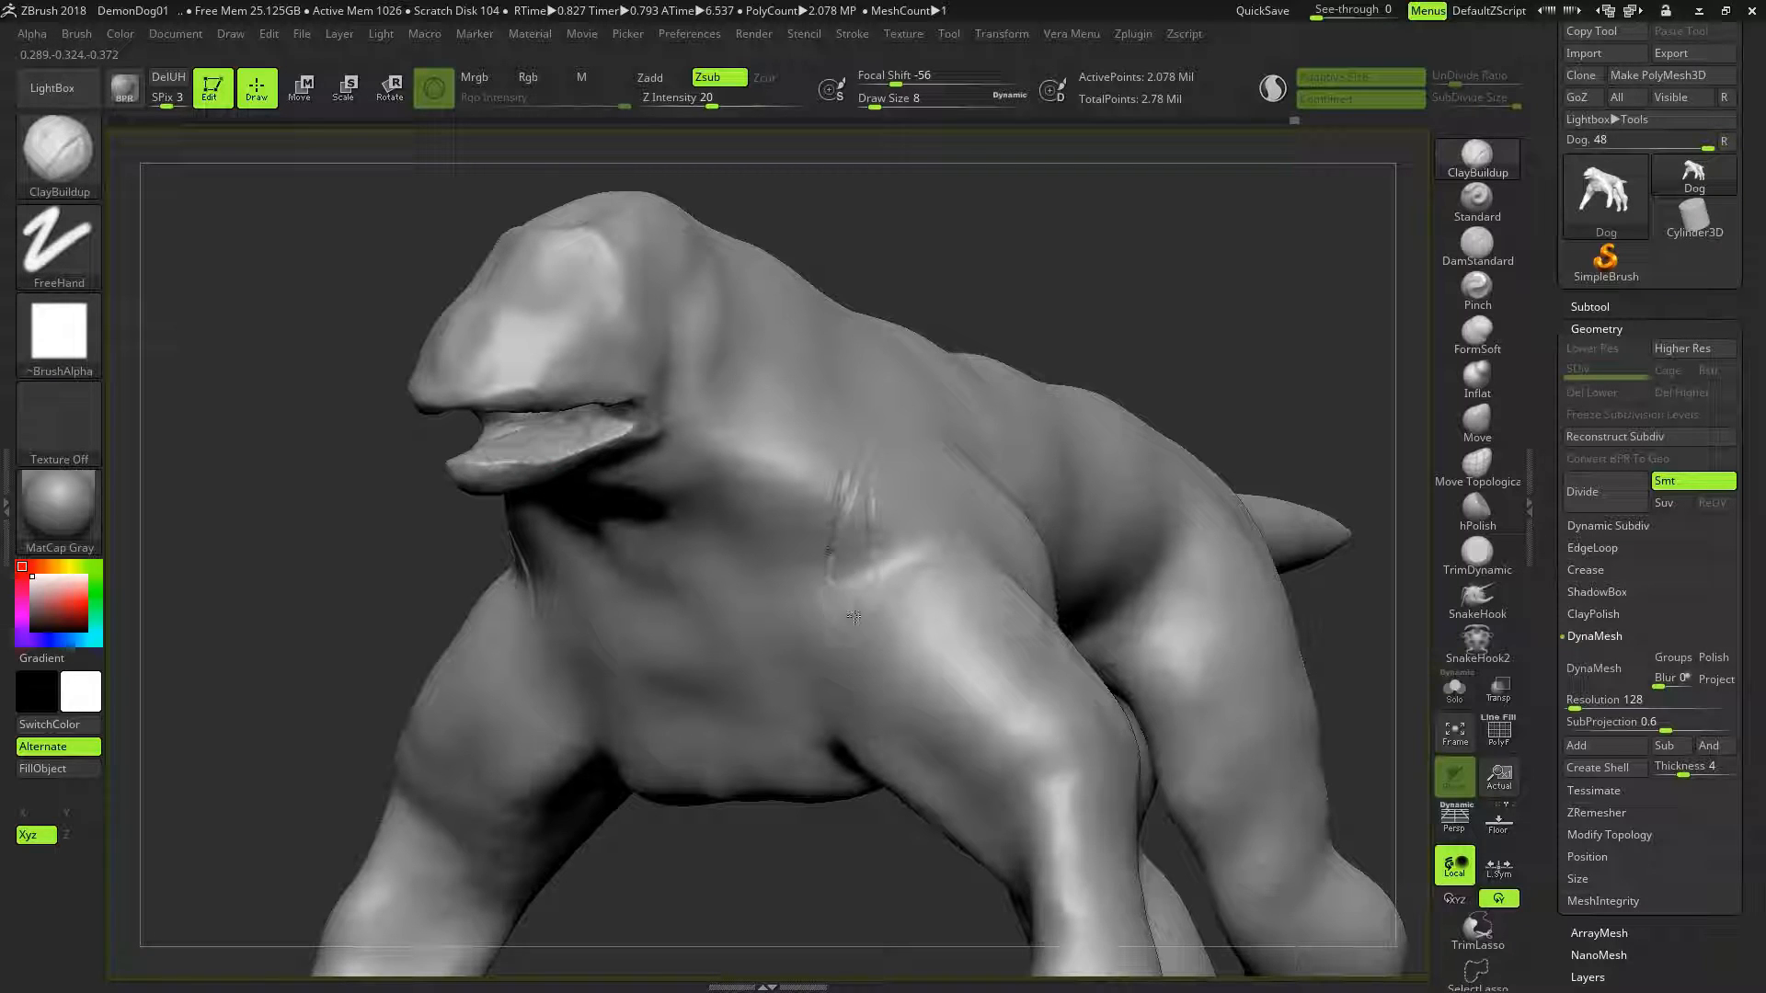
{"action": "left_click_drag", "start_coordinate": [1081, 326], "coordinate": [1119, 452]}
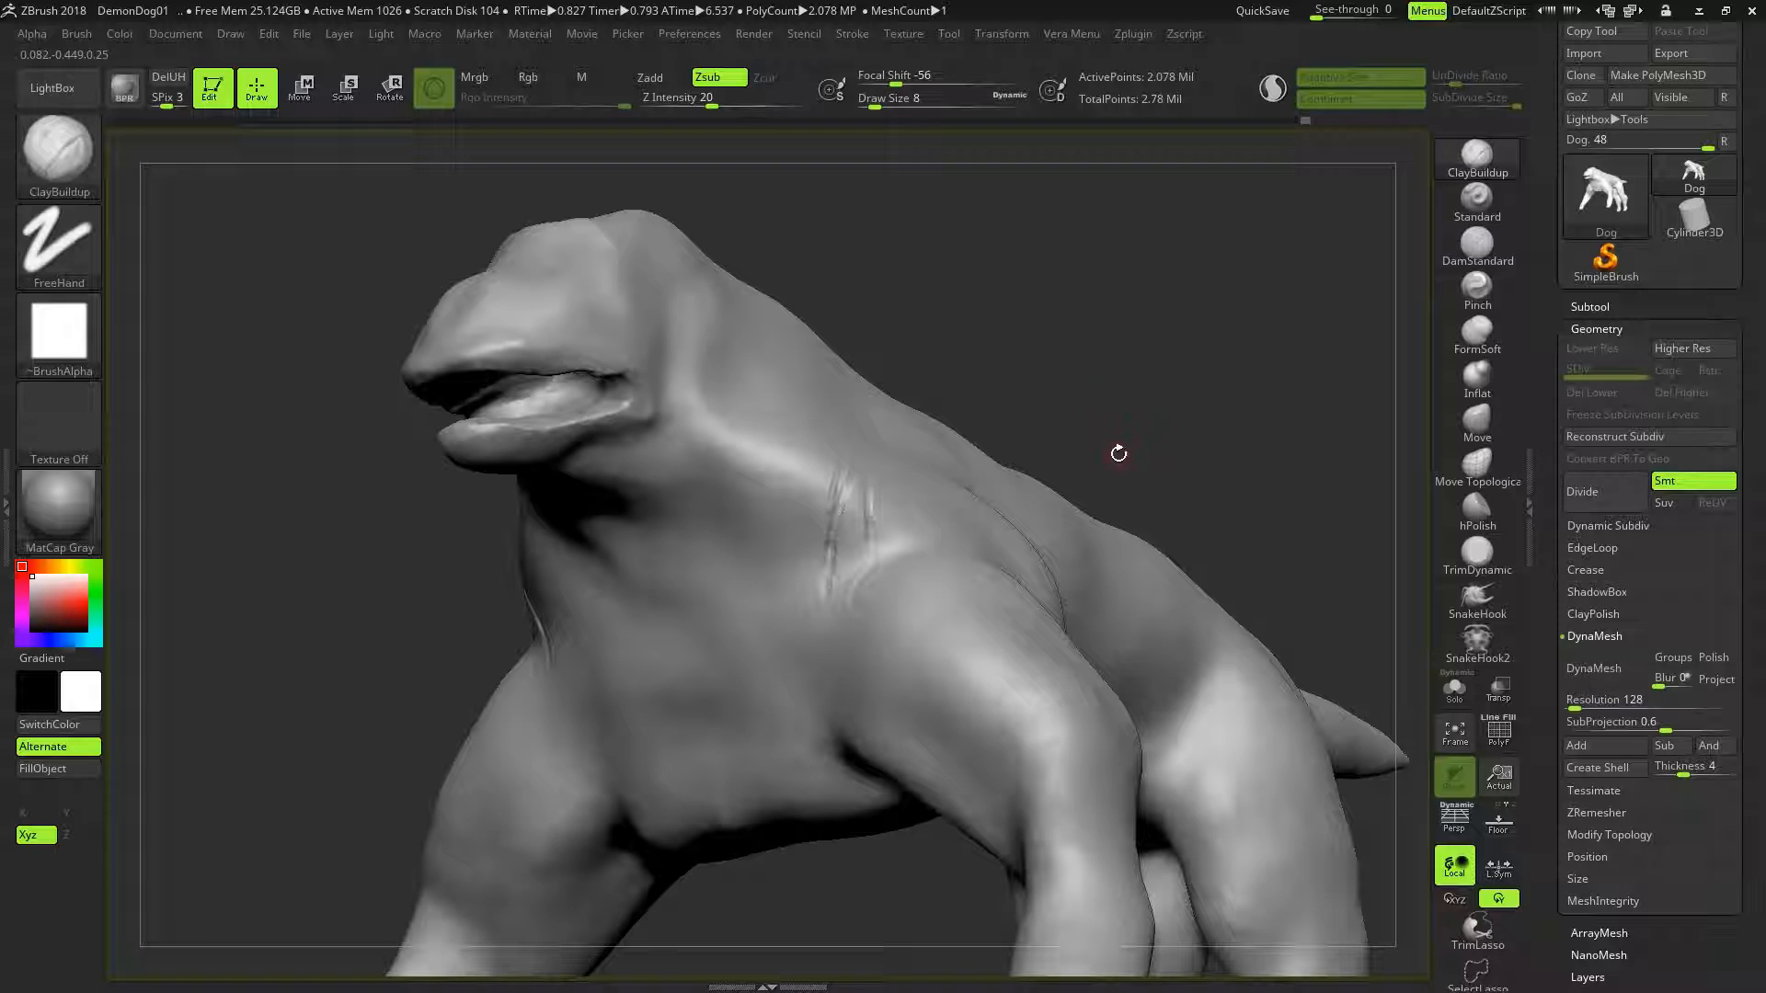
{"action": "left_click", "coordinate": [1499, 733]}
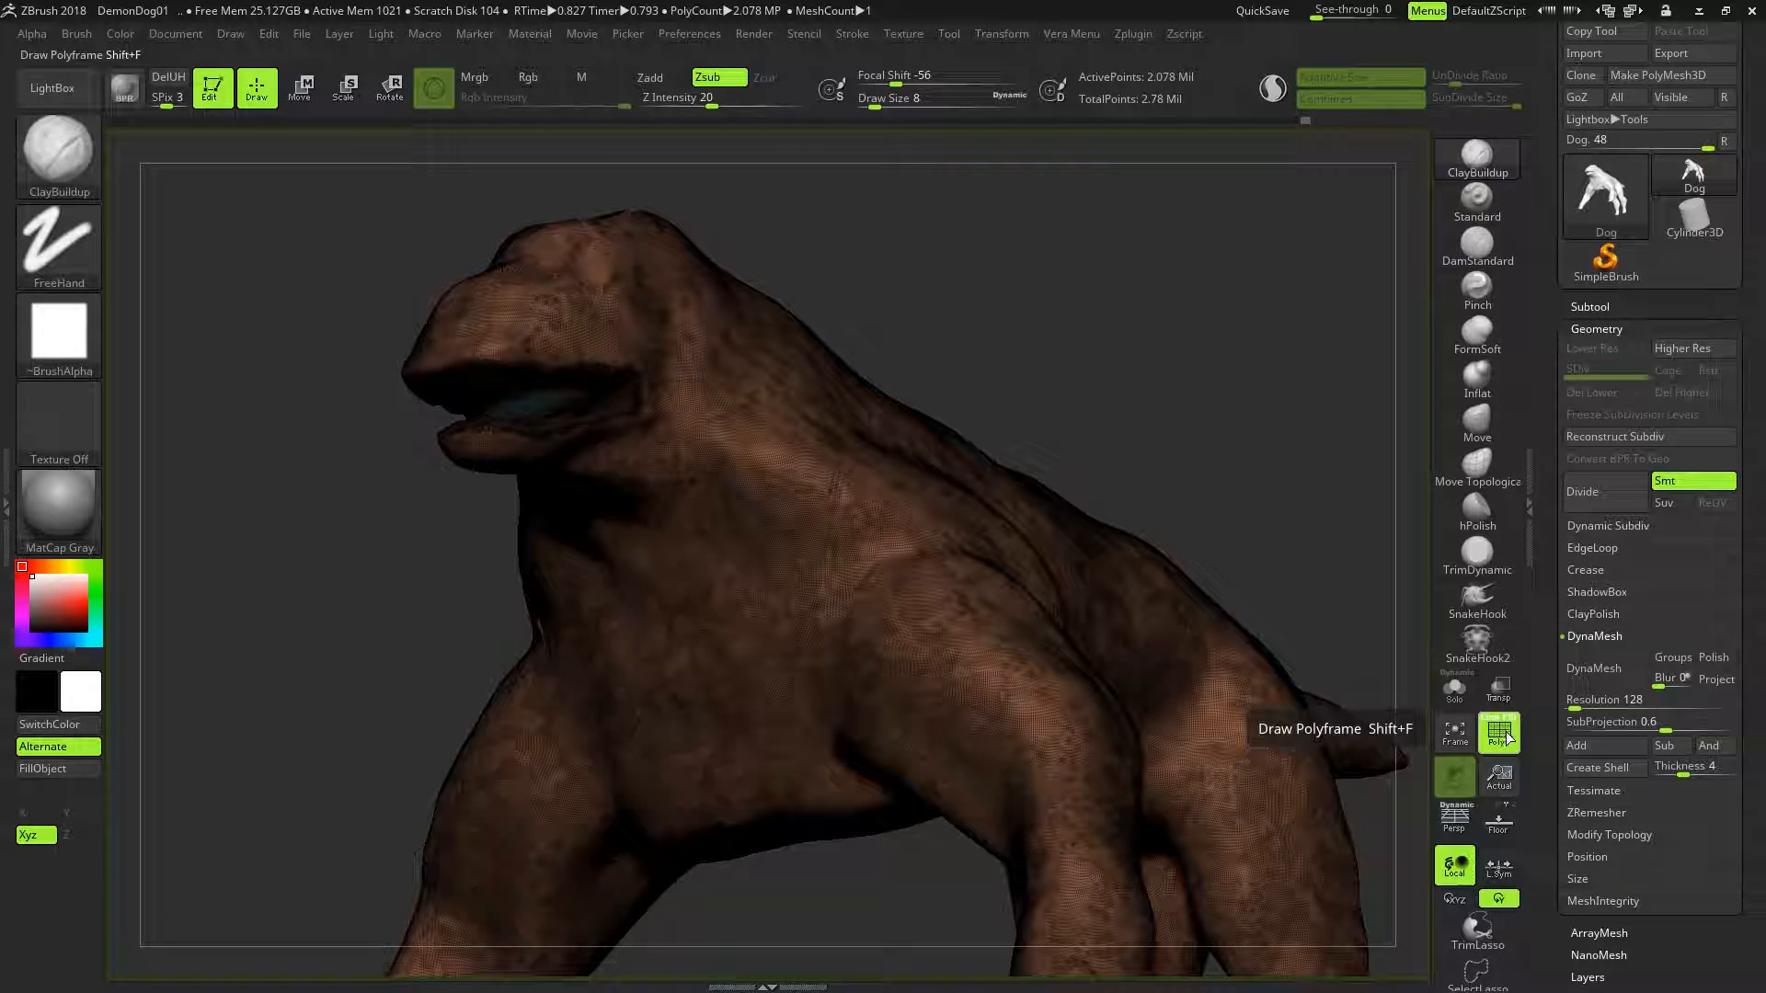
{"action": "left_click", "coordinate": [1501, 736]}
{"action": "mouse_move", "coordinate": [1051, 312]}
{"action": "left_mouse_down"}
{"action": "mouse_move", "coordinate": [1132, 299]}
{"action": "mouse_move", "coordinate": [914, 433]}
{"action": "left_mouse_up"}
Turn on Sculptris Pro, carve further grooves across the neck and examine the wireframe around them
{"action": "left_click", "coordinate": [1268, 107]}
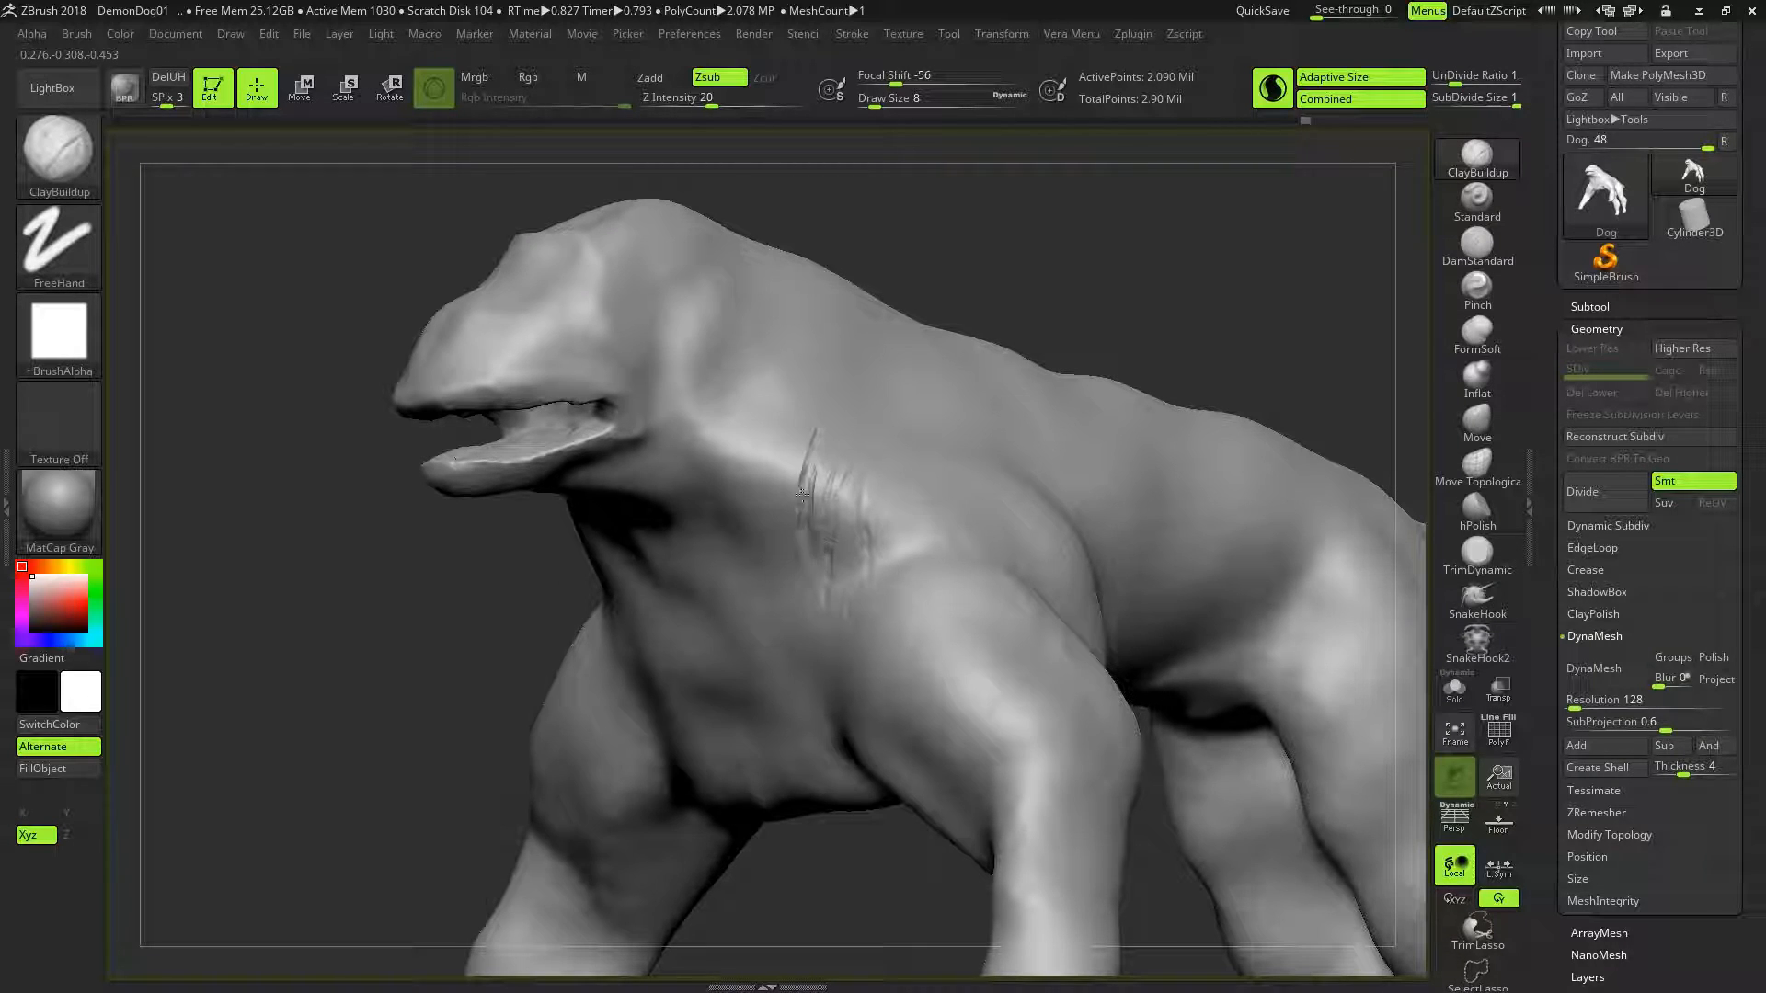
{"action": "mouse_move", "coordinate": [995, 305]}
{"action": "left_mouse_down"}
{"action": "mouse_move", "coordinate": [1064, 249]}
{"action": "mouse_move", "coordinate": [947, 280]}
{"action": "mouse_move", "coordinate": [1001, 283]}
{"action": "left_mouse_up"}
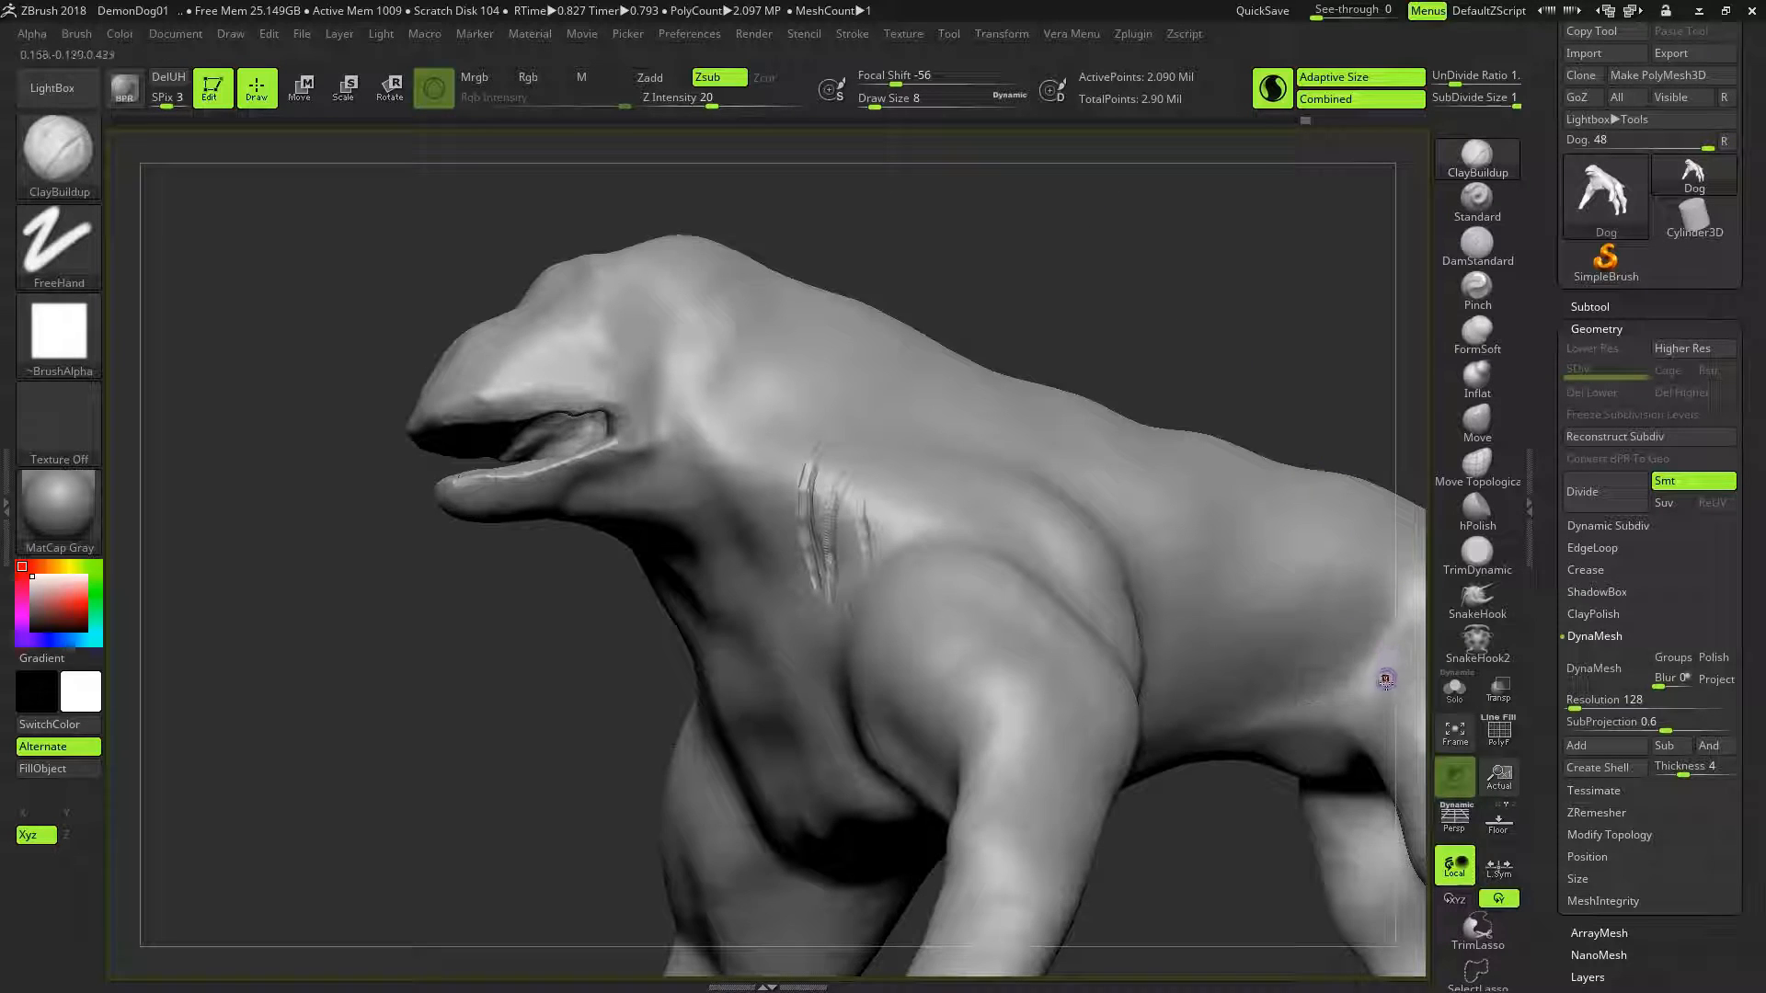
{"action": "left_click", "coordinate": [1502, 731]}
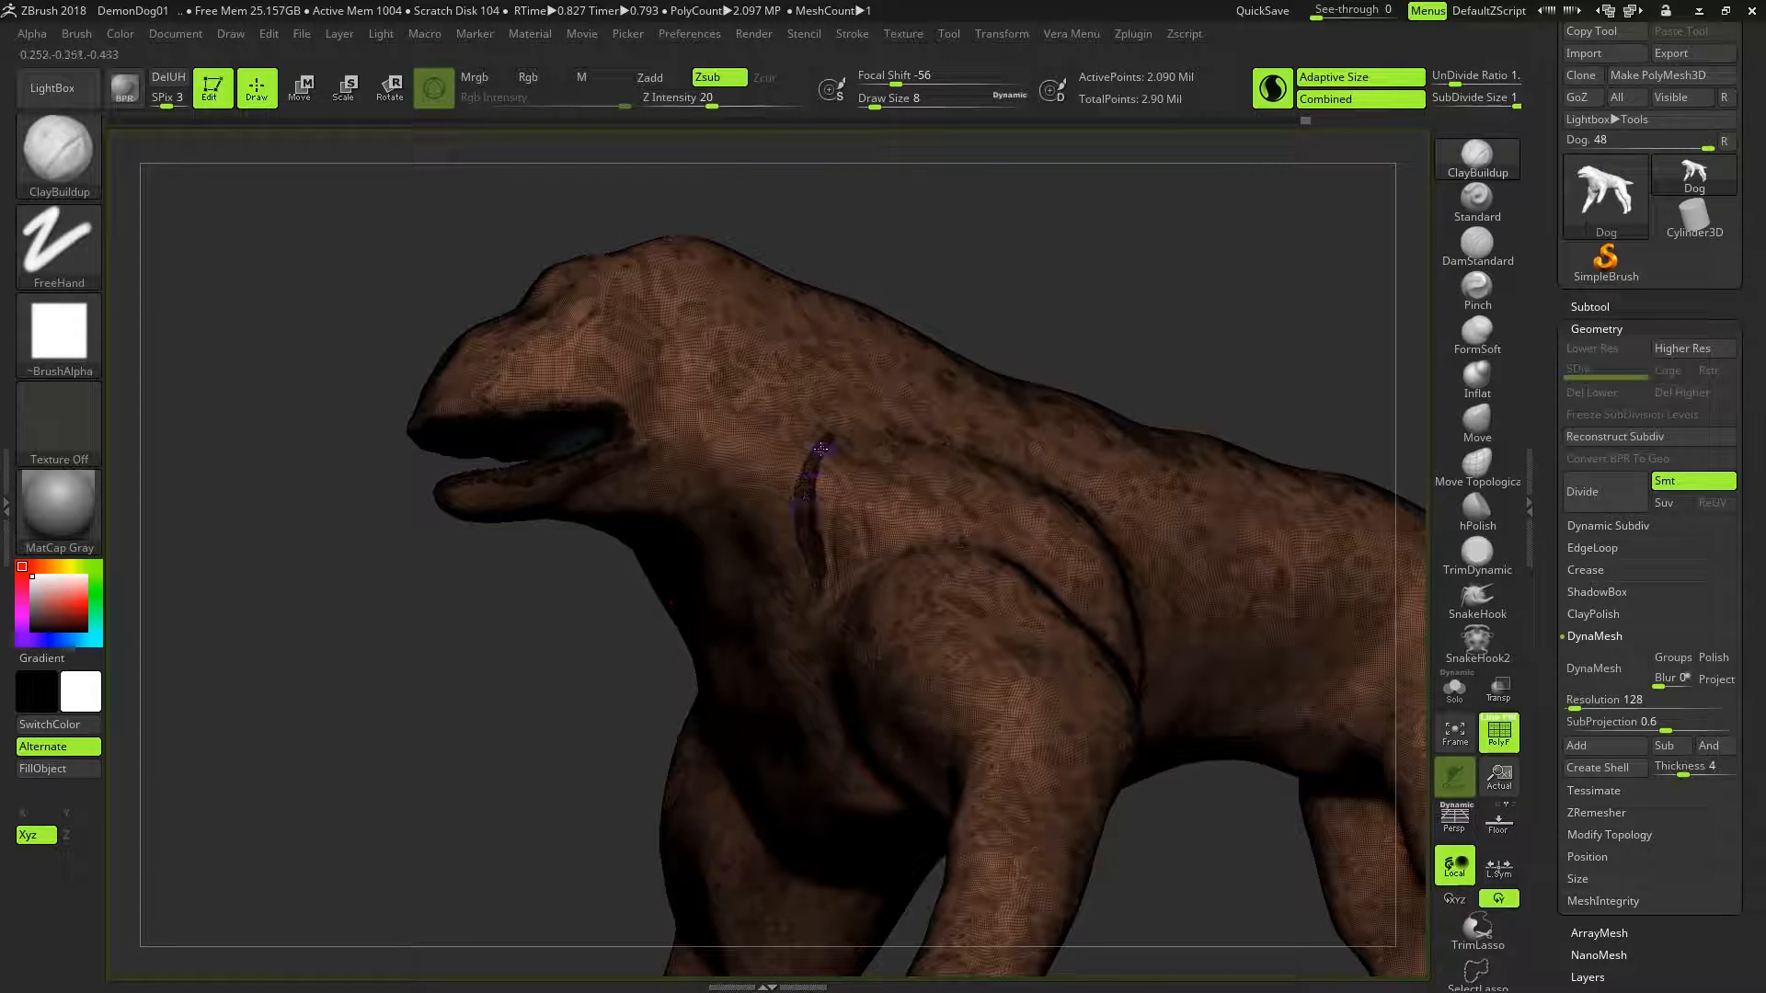
{"action": "left_click", "coordinate": [1499, 732]}
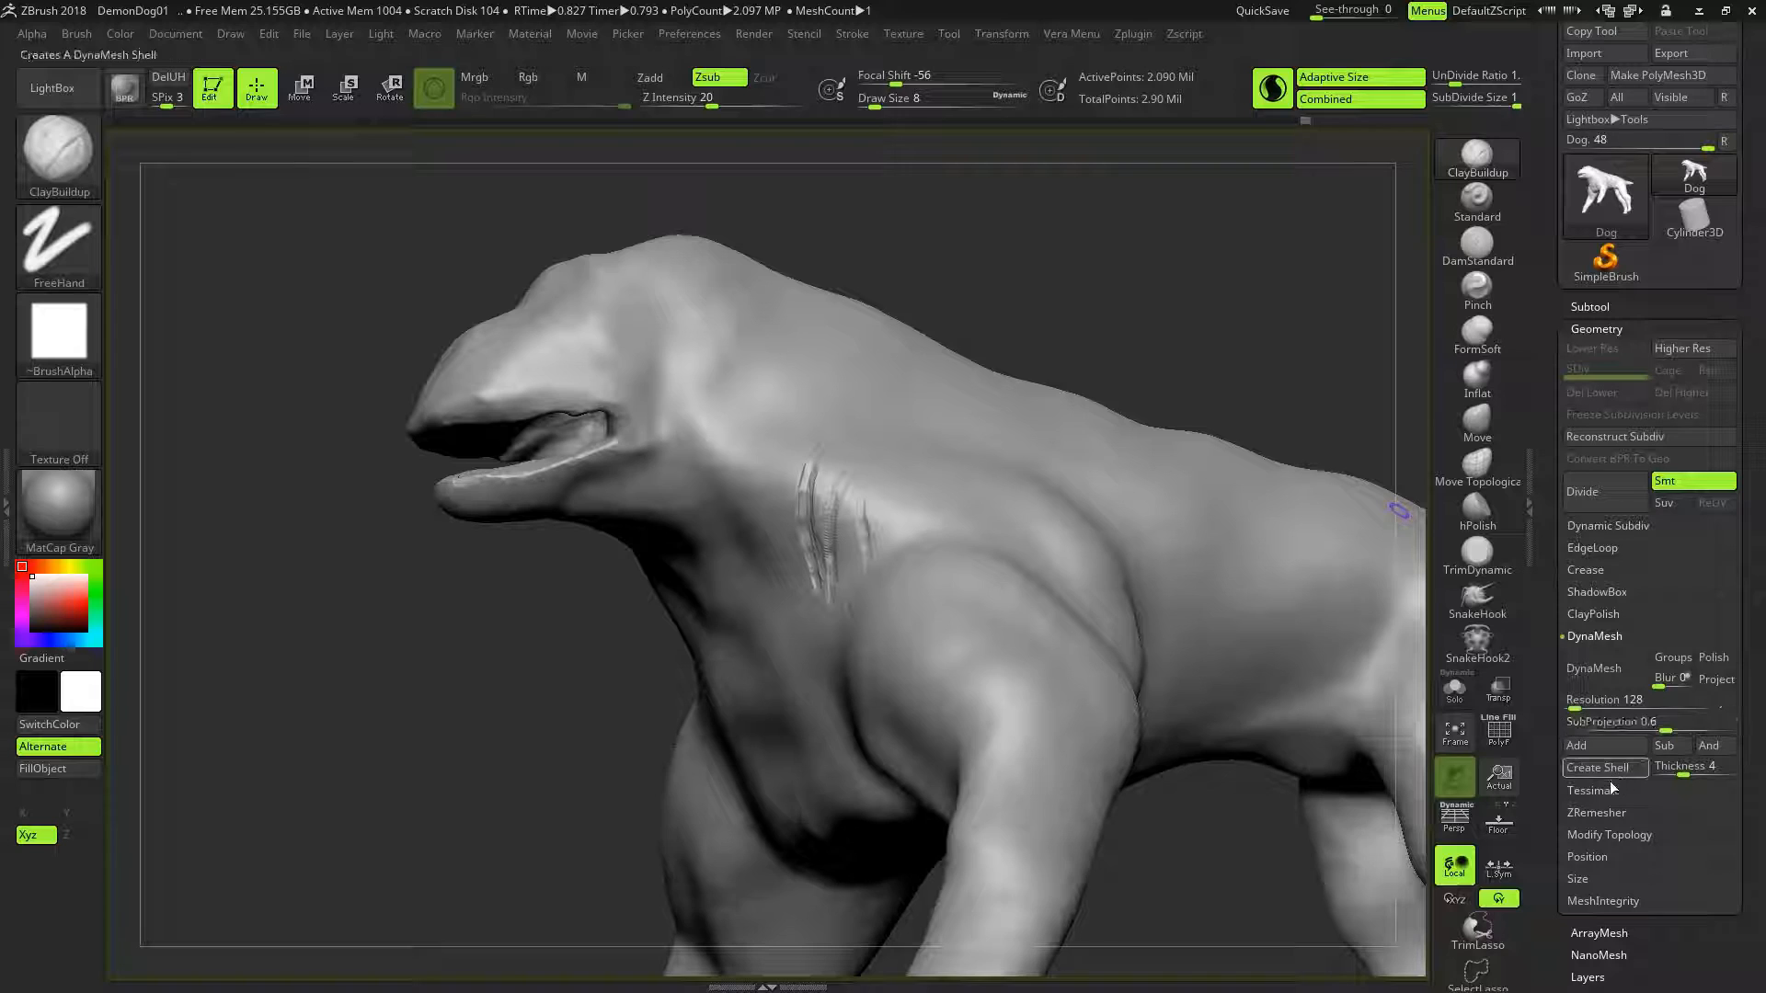
Look through the ZRemesher settings and the Zplugin commands, leaving the DynaMesh settings collapsed
{"action": "left_click", "coordinate": [1596, 636]}
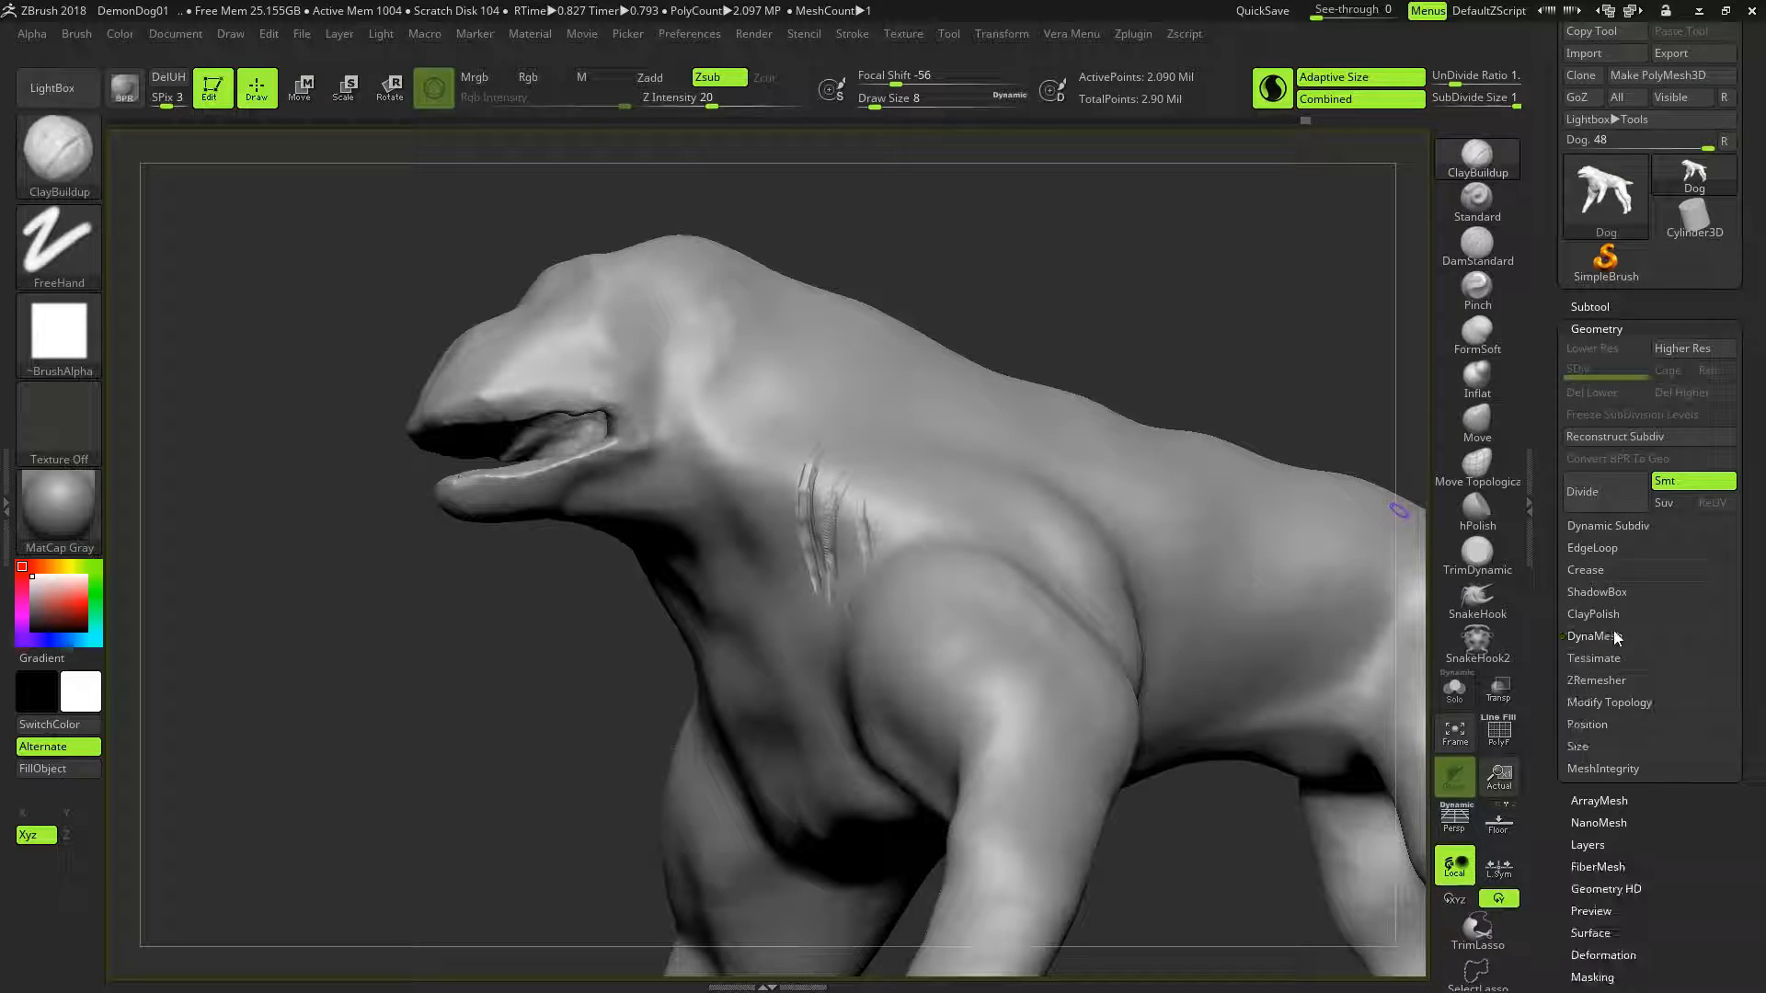
{"action": "left_click", "coordinate": [1603, 679]}
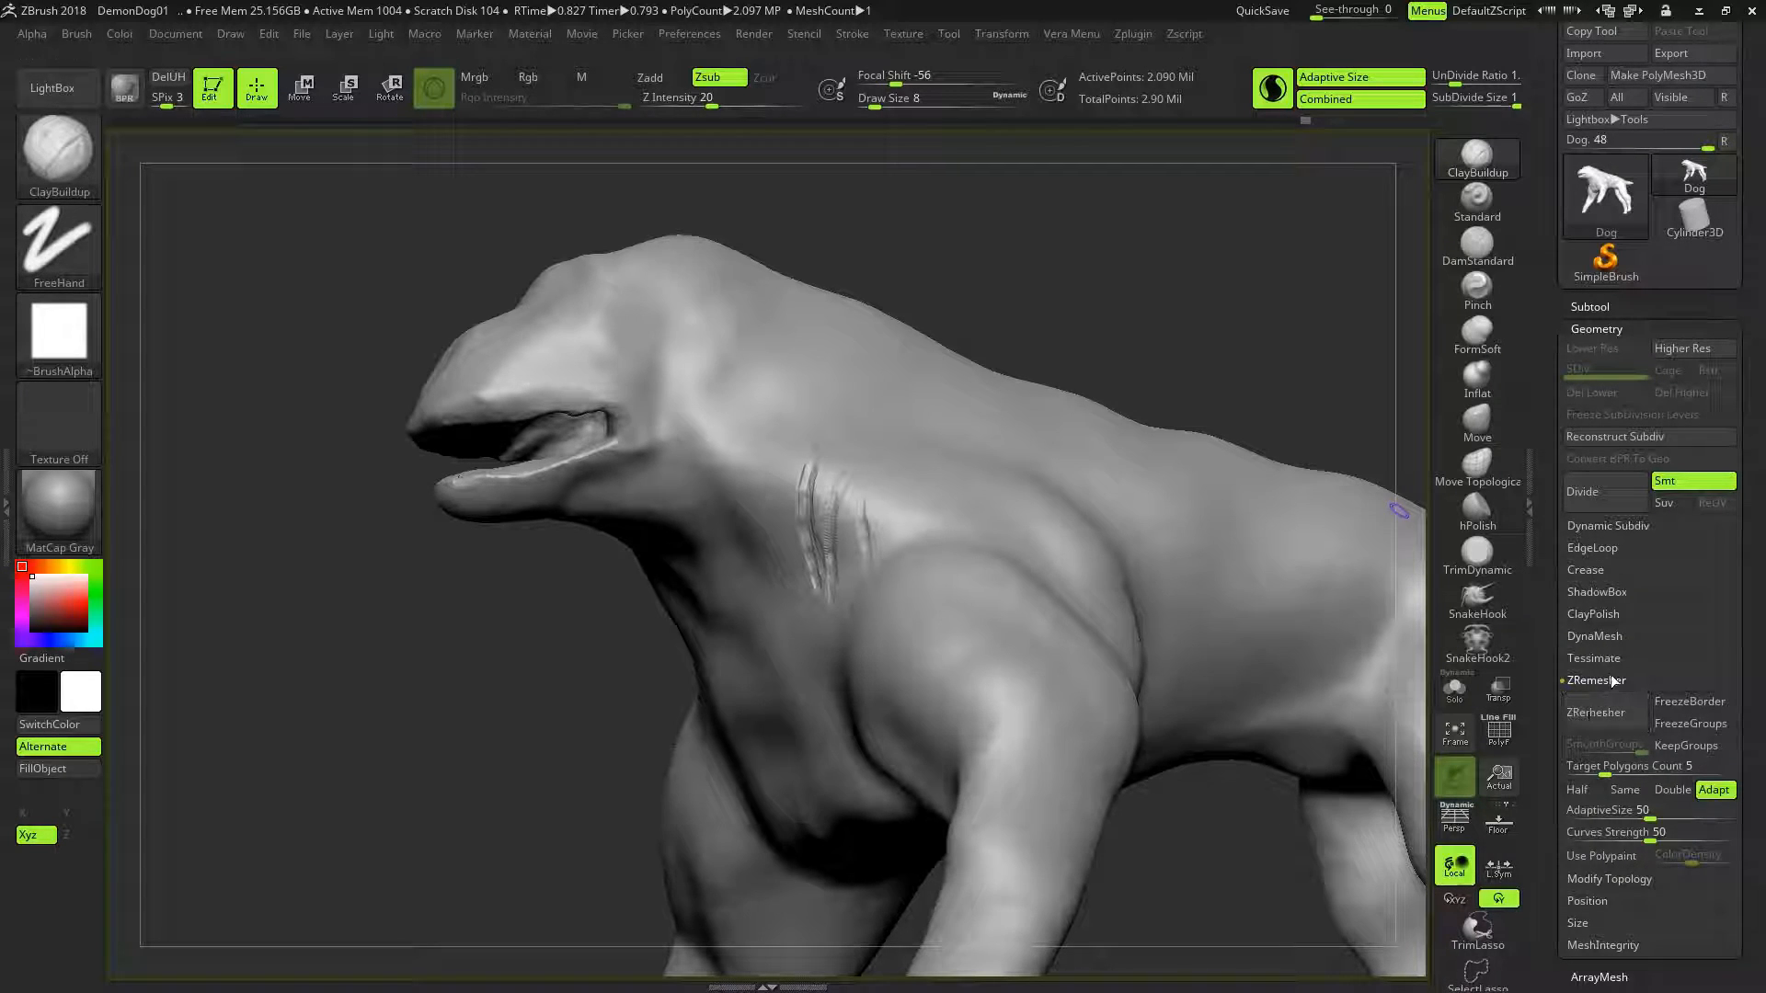
{"action": "left_click", "coordinate": [1611, 679]}
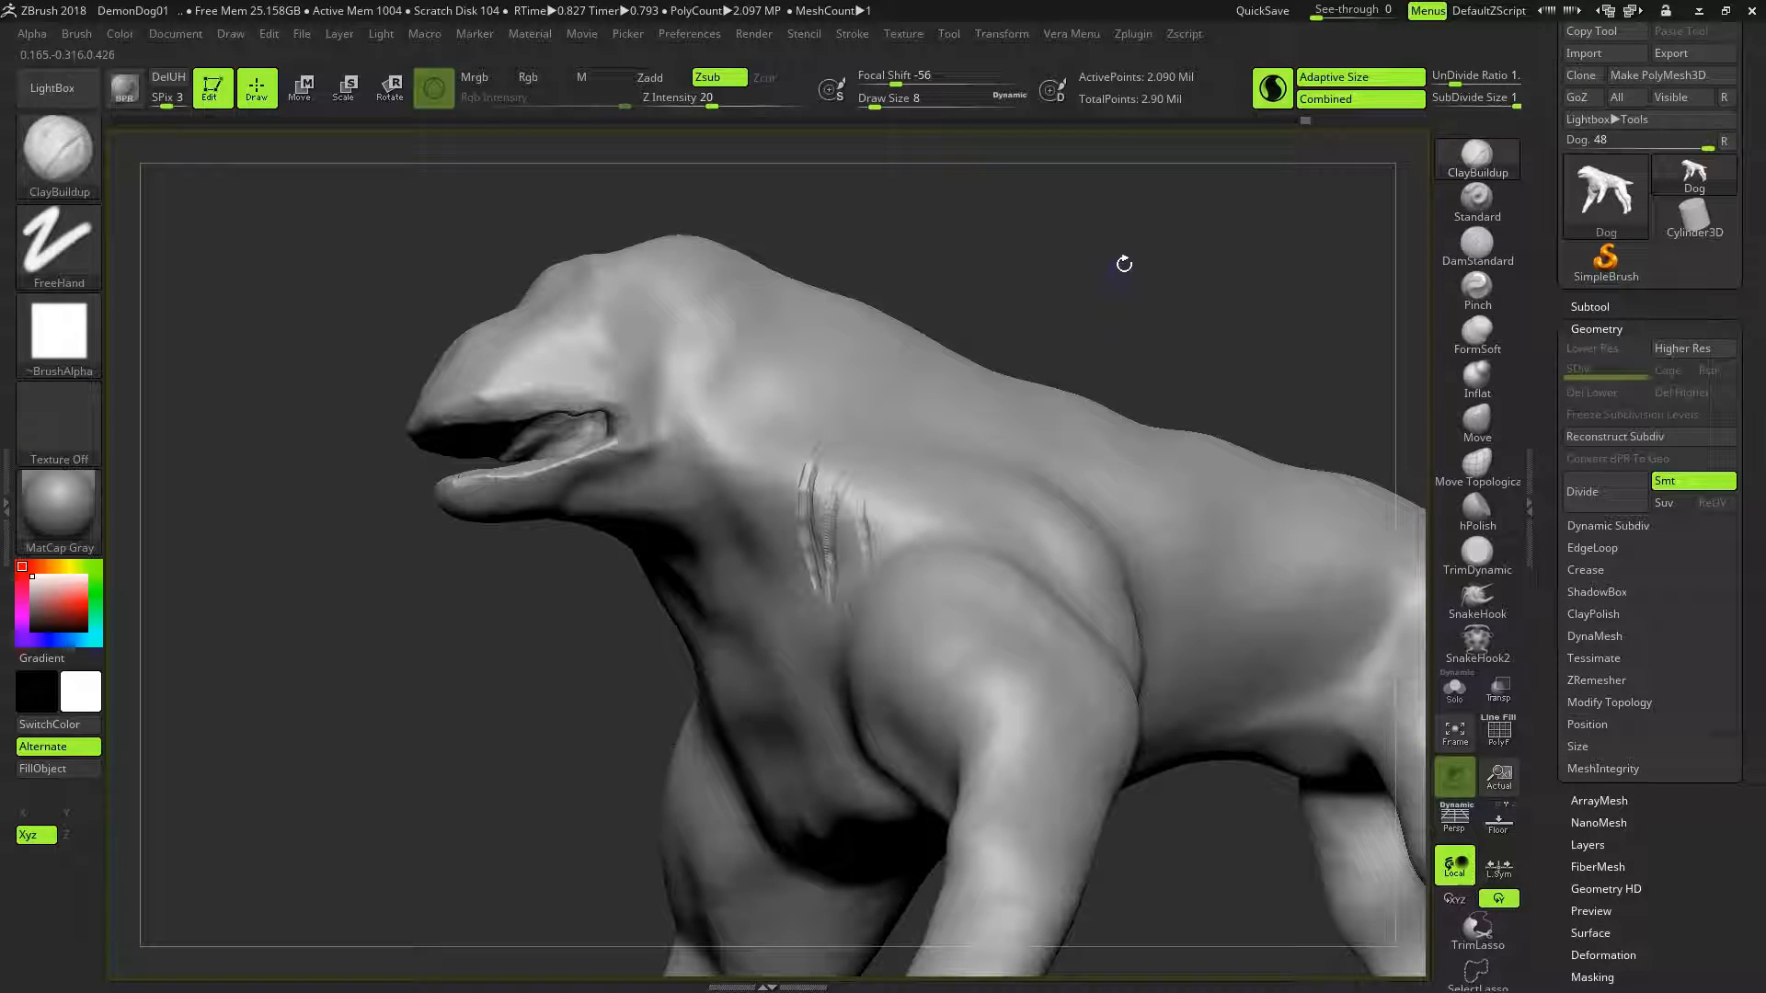
{"action": "left_click_drag", "start_coordinate": [1072, 307], "coordinate": [1122, 193]}
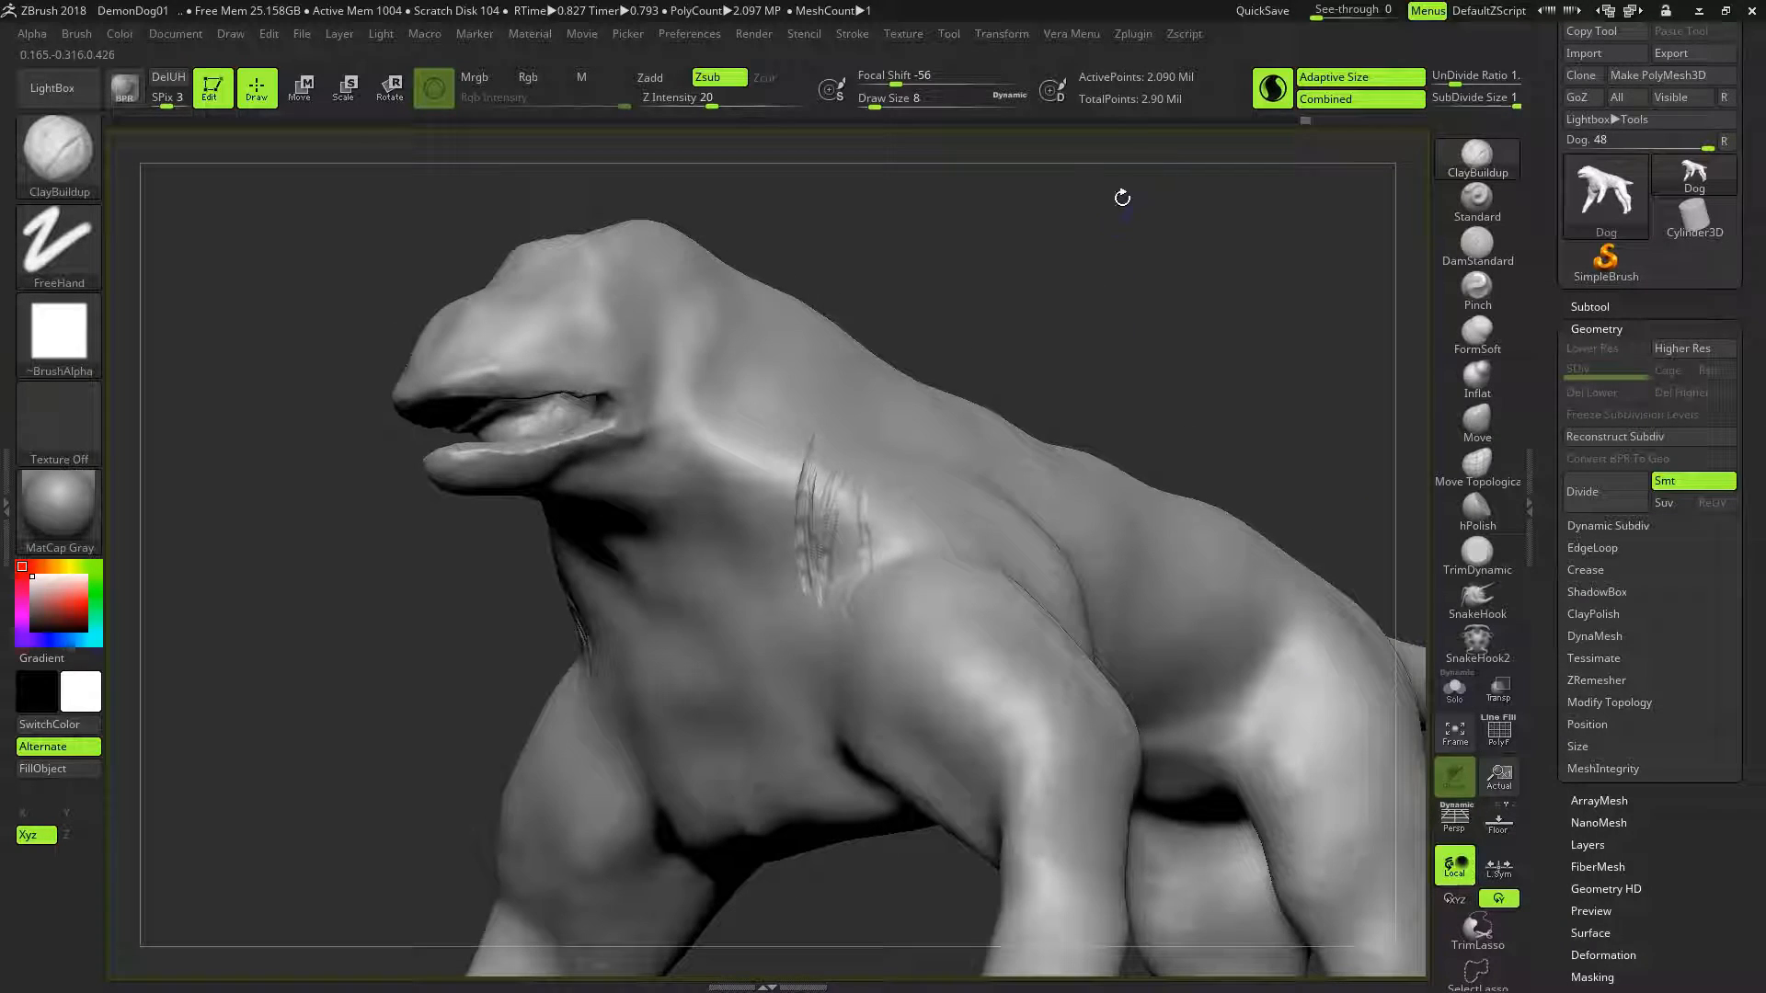
{"action": "left_click", "coordinate": [1134, 36]}
{"action": "left_click_drag", "start_coordinate": [1054, 338], "coordinate": [996, 338]}
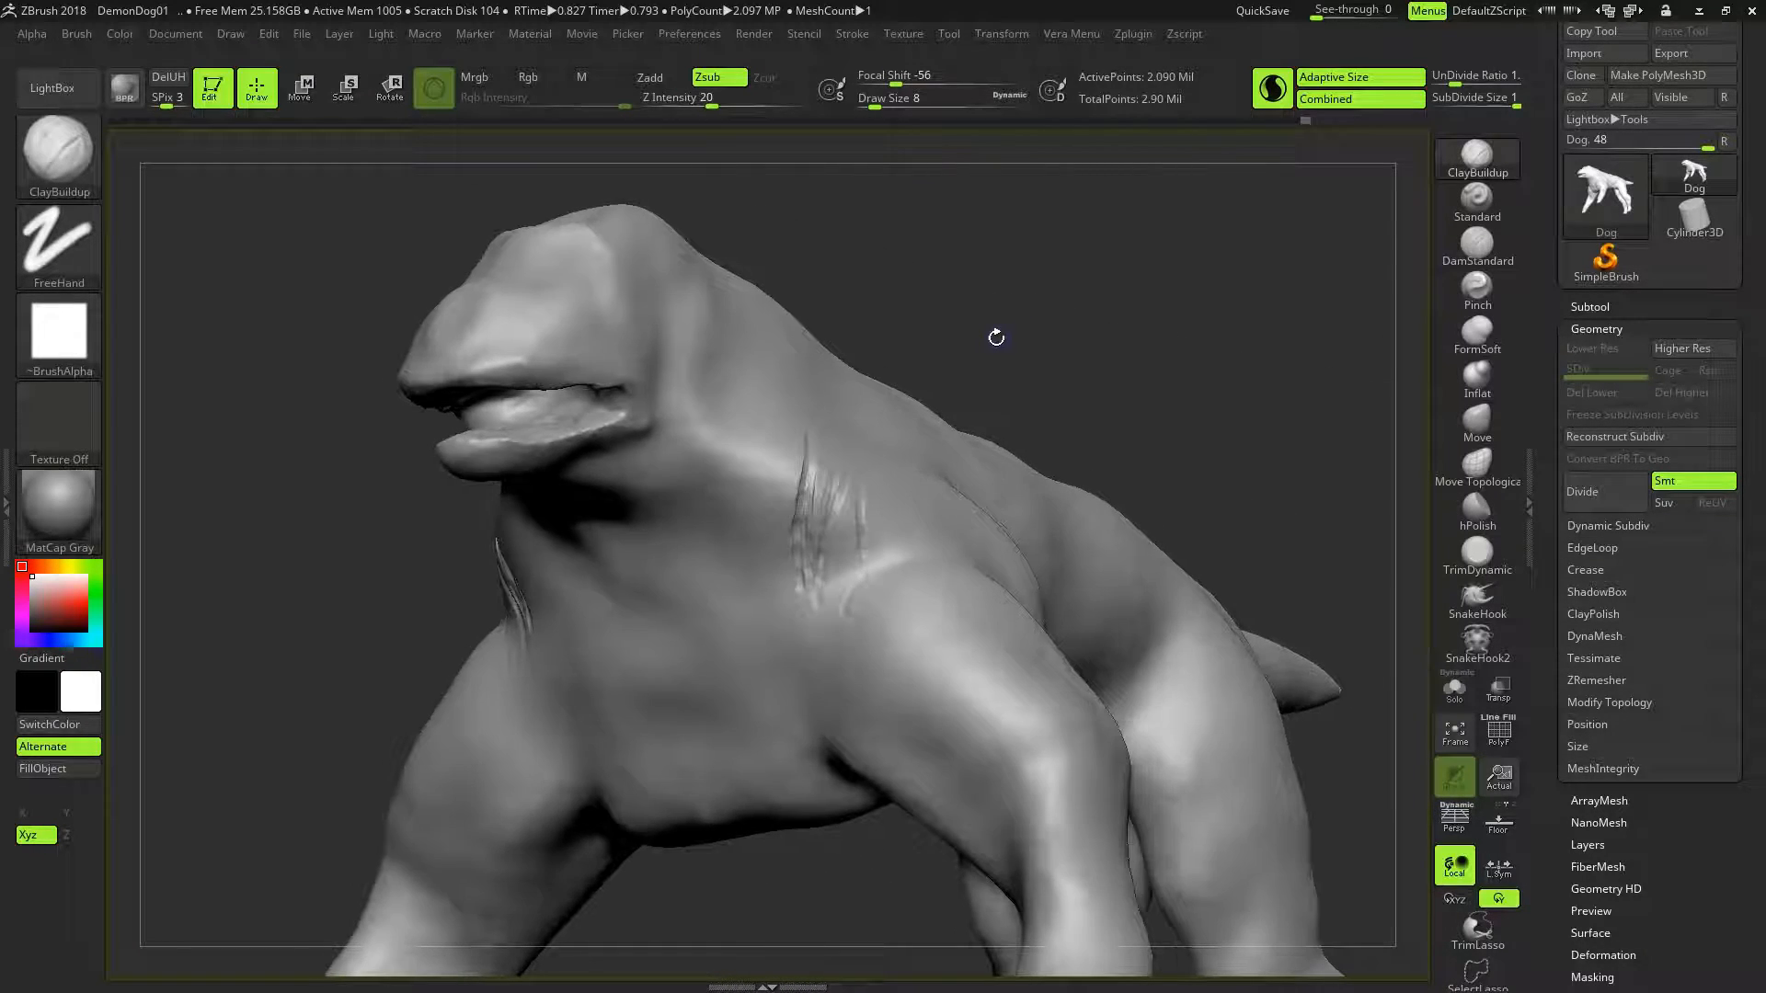
Set ClayBuildup back to additive mode with a larger draw size and hollow out both eye sockets below the brow
{"action": "key", "text": "alt"}
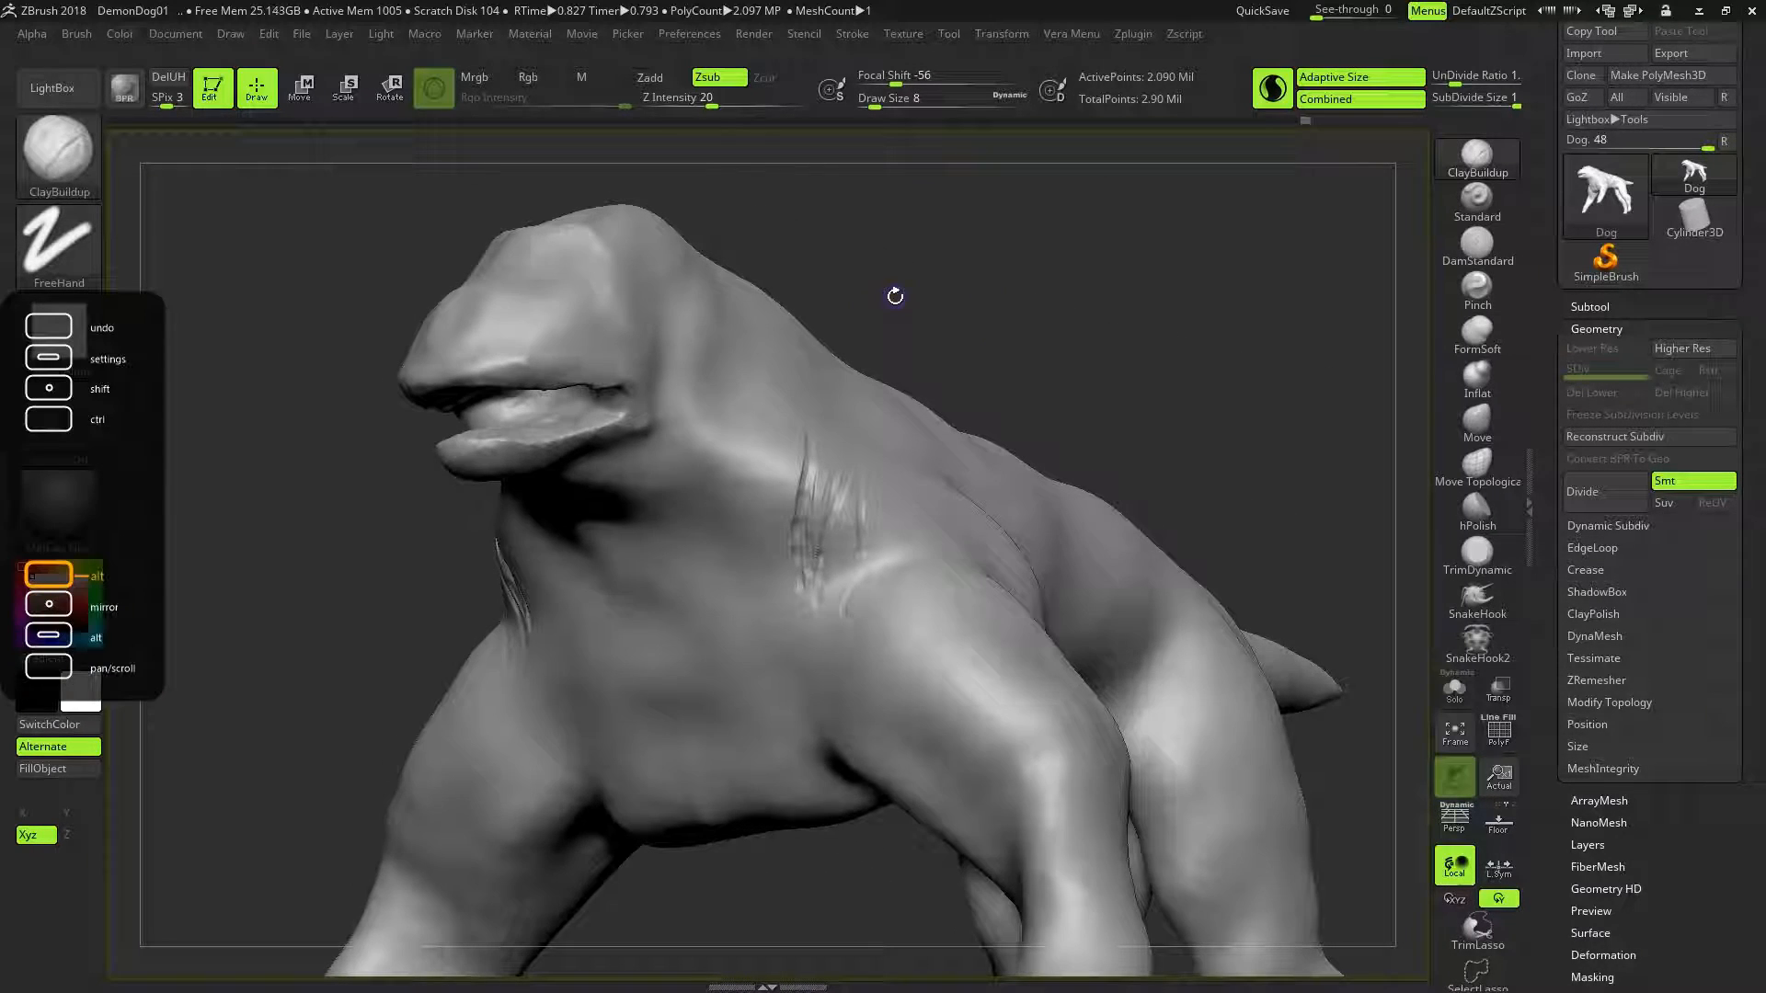
{"action": "left_click_drag", "start_coordinate": [911, 307], "coordinate": [958, 347], "text": "alt"}
{"action": "left_click_drag", "start_coordinate": [1065, 257], "coordinate": [985, 236]}
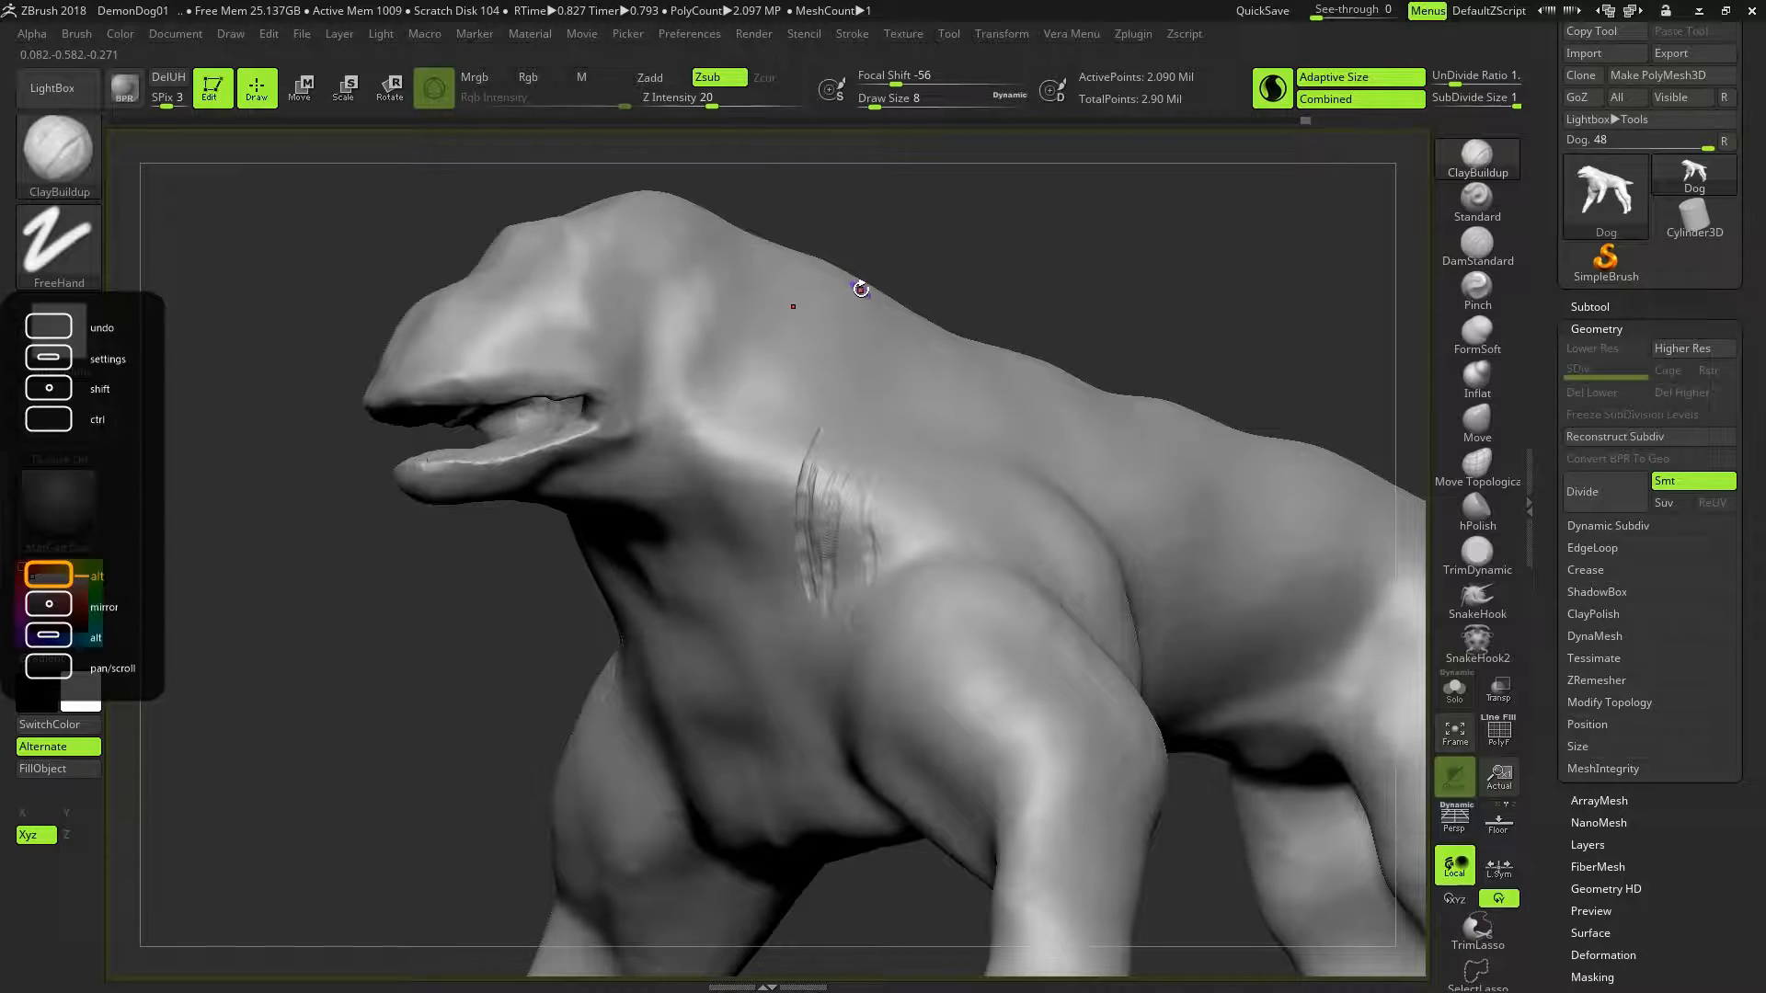
{"action": "left_click_drag", "start_coordinate": [876, 263], "coordinate": [711, 277]}
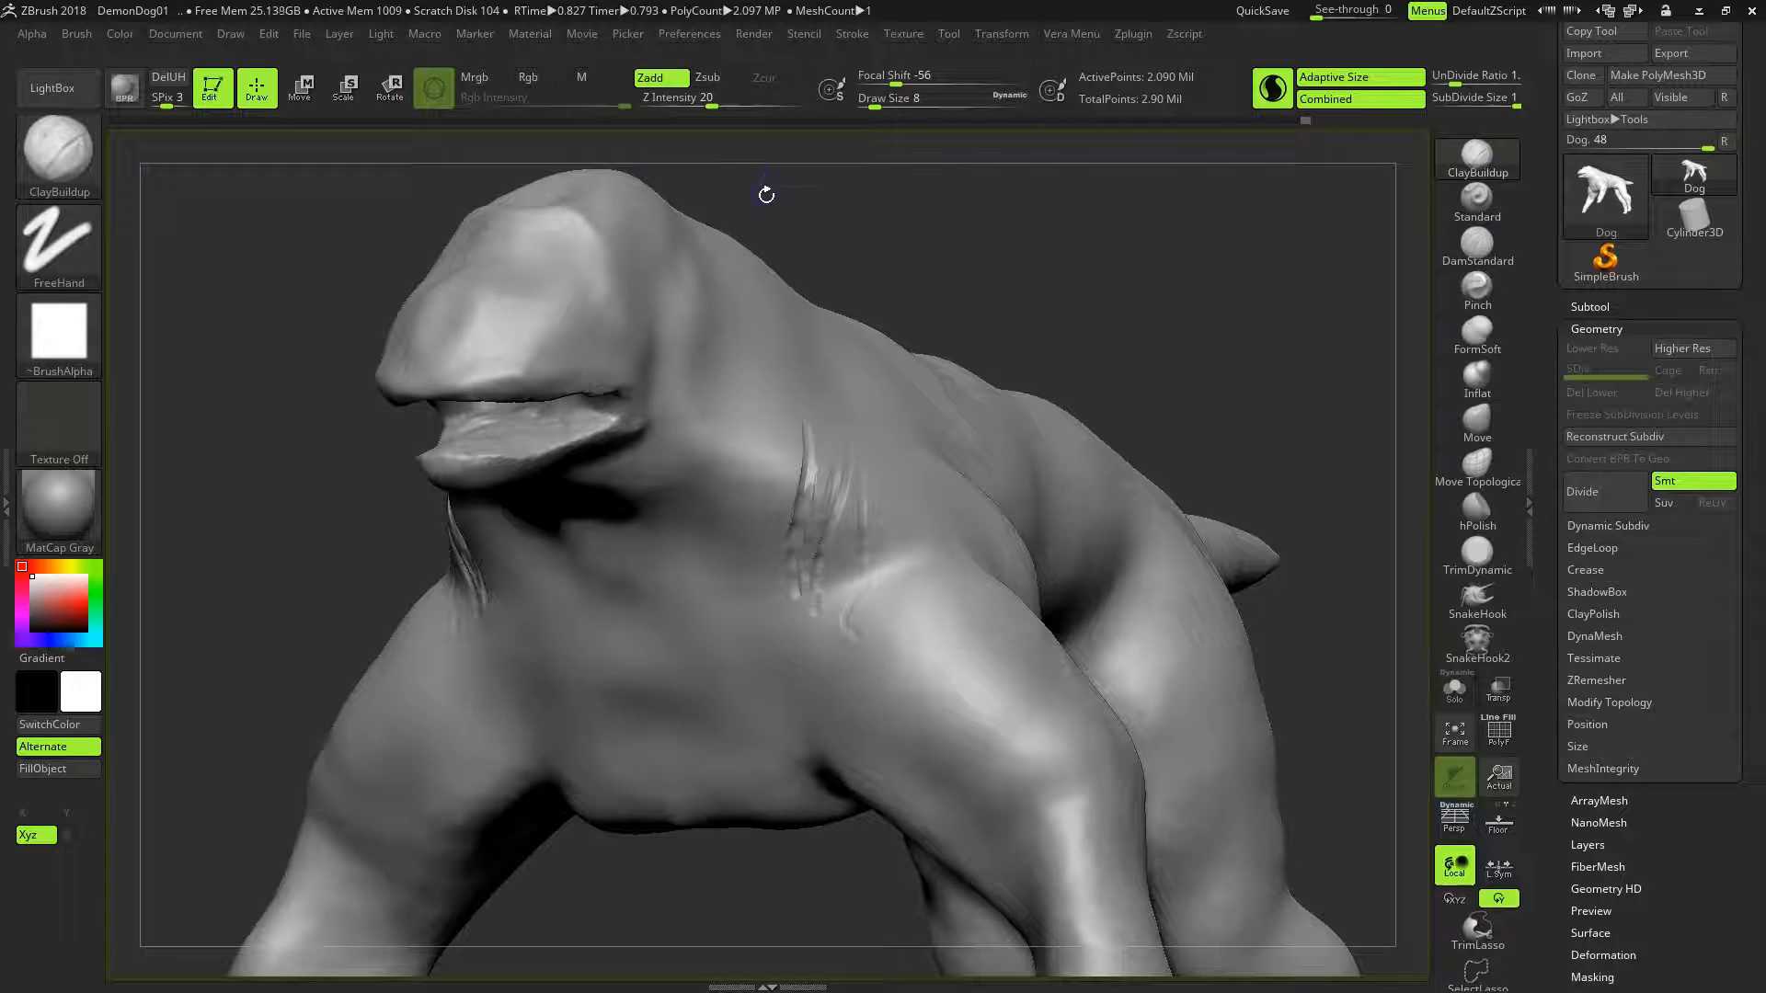
{"action": "key", "text": "bracketright"}
{"action": "key", "text": "bracketright"}
{"action": "key", "text": "bracketright"}
{"action": "key", "text": "bracketright"}
{"action": "key", "text": "bracketright"}
{"action": "key", "text": "bracketright"}
{"action": "key", "text": "bracketright"}
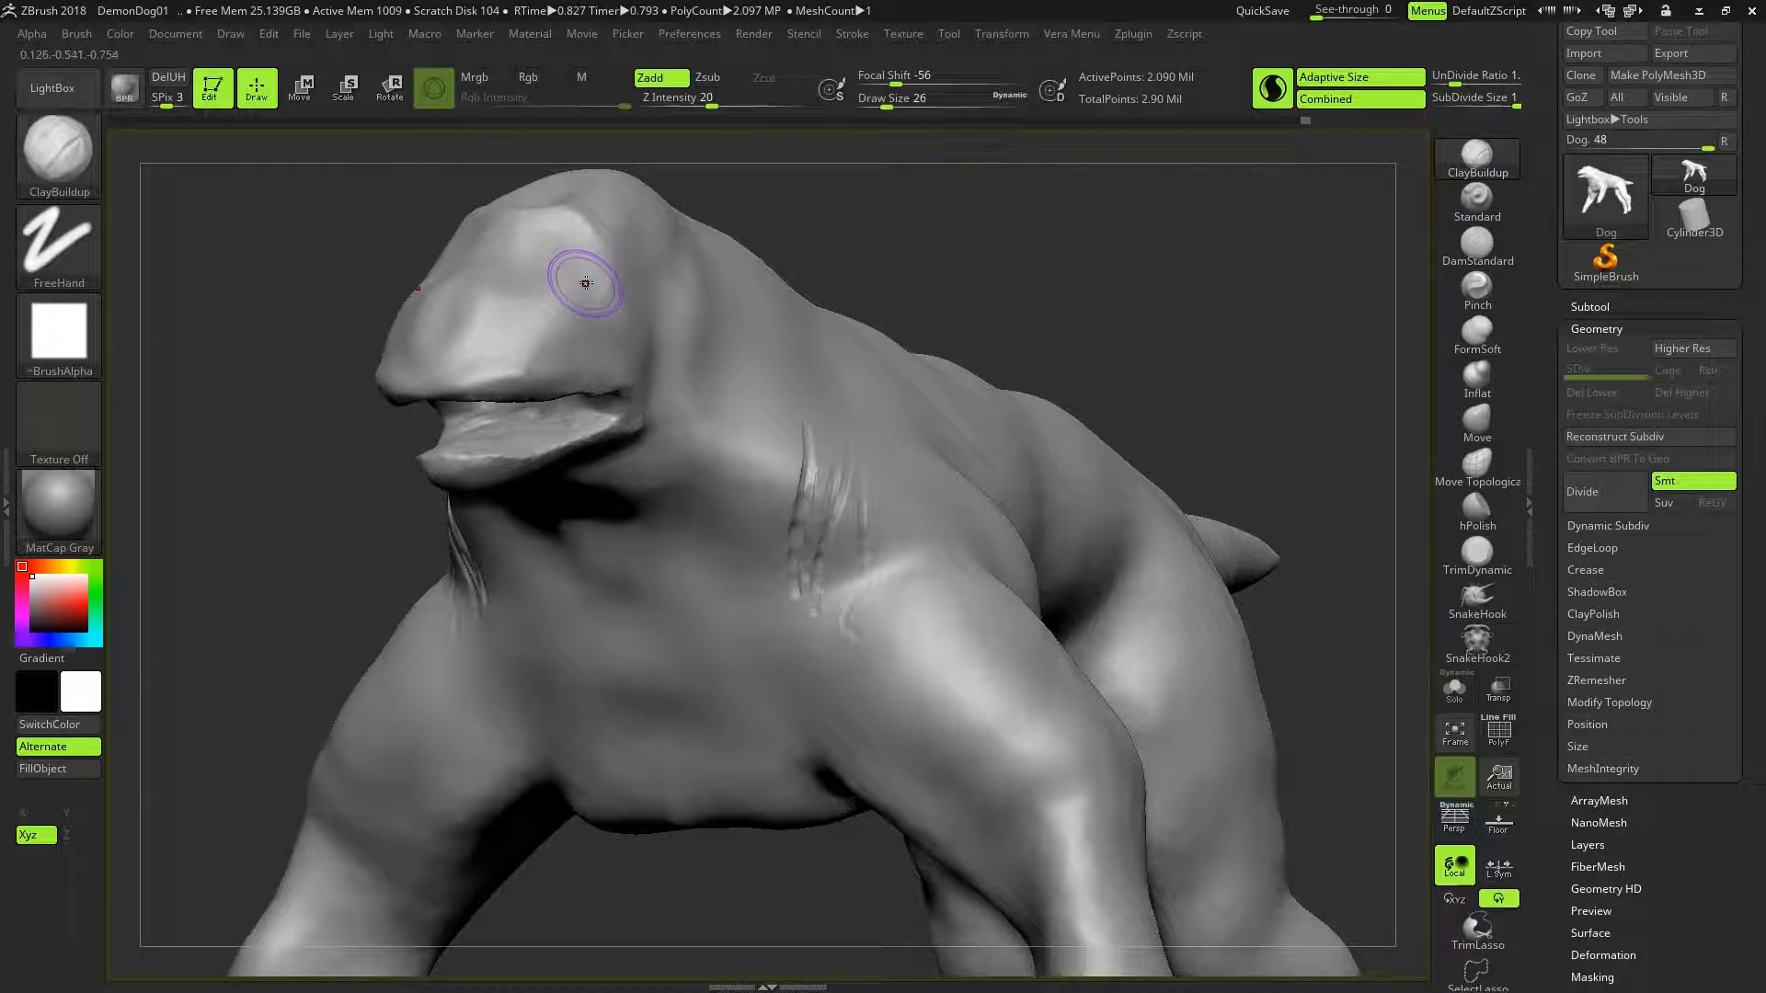
{"action": "mouse_move", "coordinate": [581, 243]}
{"action": "left_mouse_down"}
{"action": "mouse_move", "coordinate": [582, 261]}
{"action": "mouse_move", "coordinate": [588, 243]}
{"action": "left_mouse_up"}
{"action": "left_click_drag", "start_coordinate": [847, 229], "coordinate": [908, 238]}
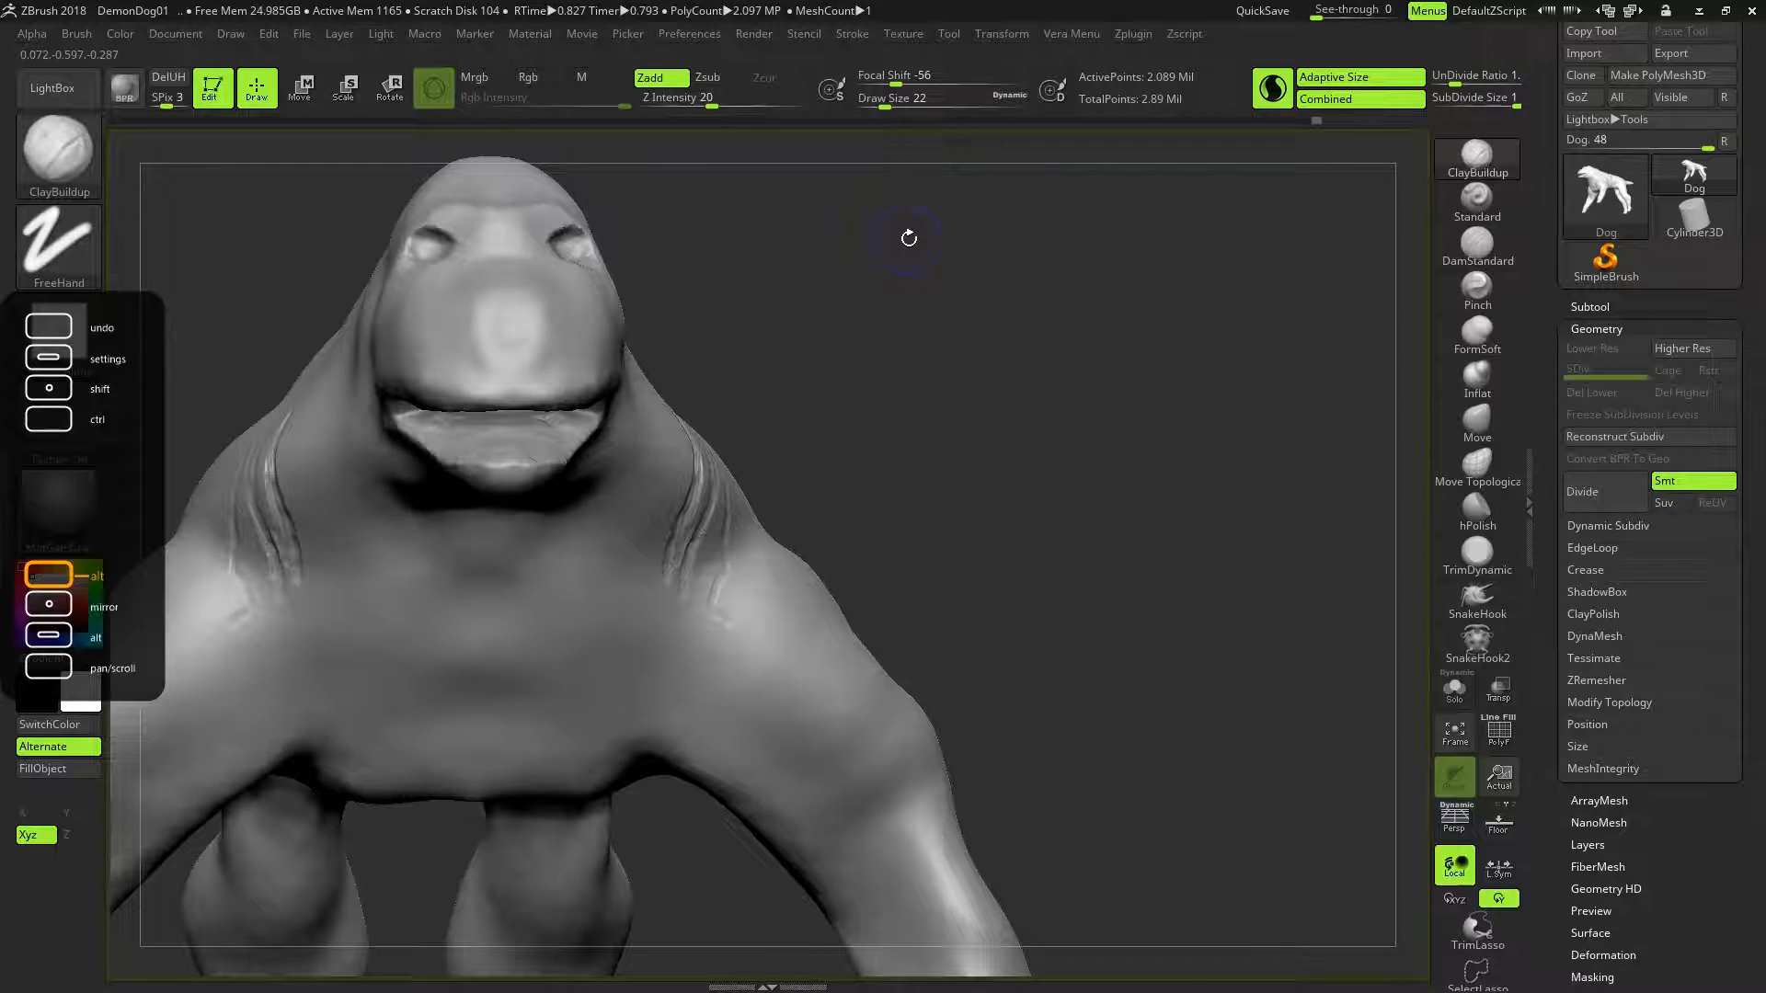
Refine both eye sockets and their inner edges with ClayBuildup strokes at draw size 22
{"action": "left_click_drag", "start_coordinate": [745, 142], "coordinate": [711, 184]}
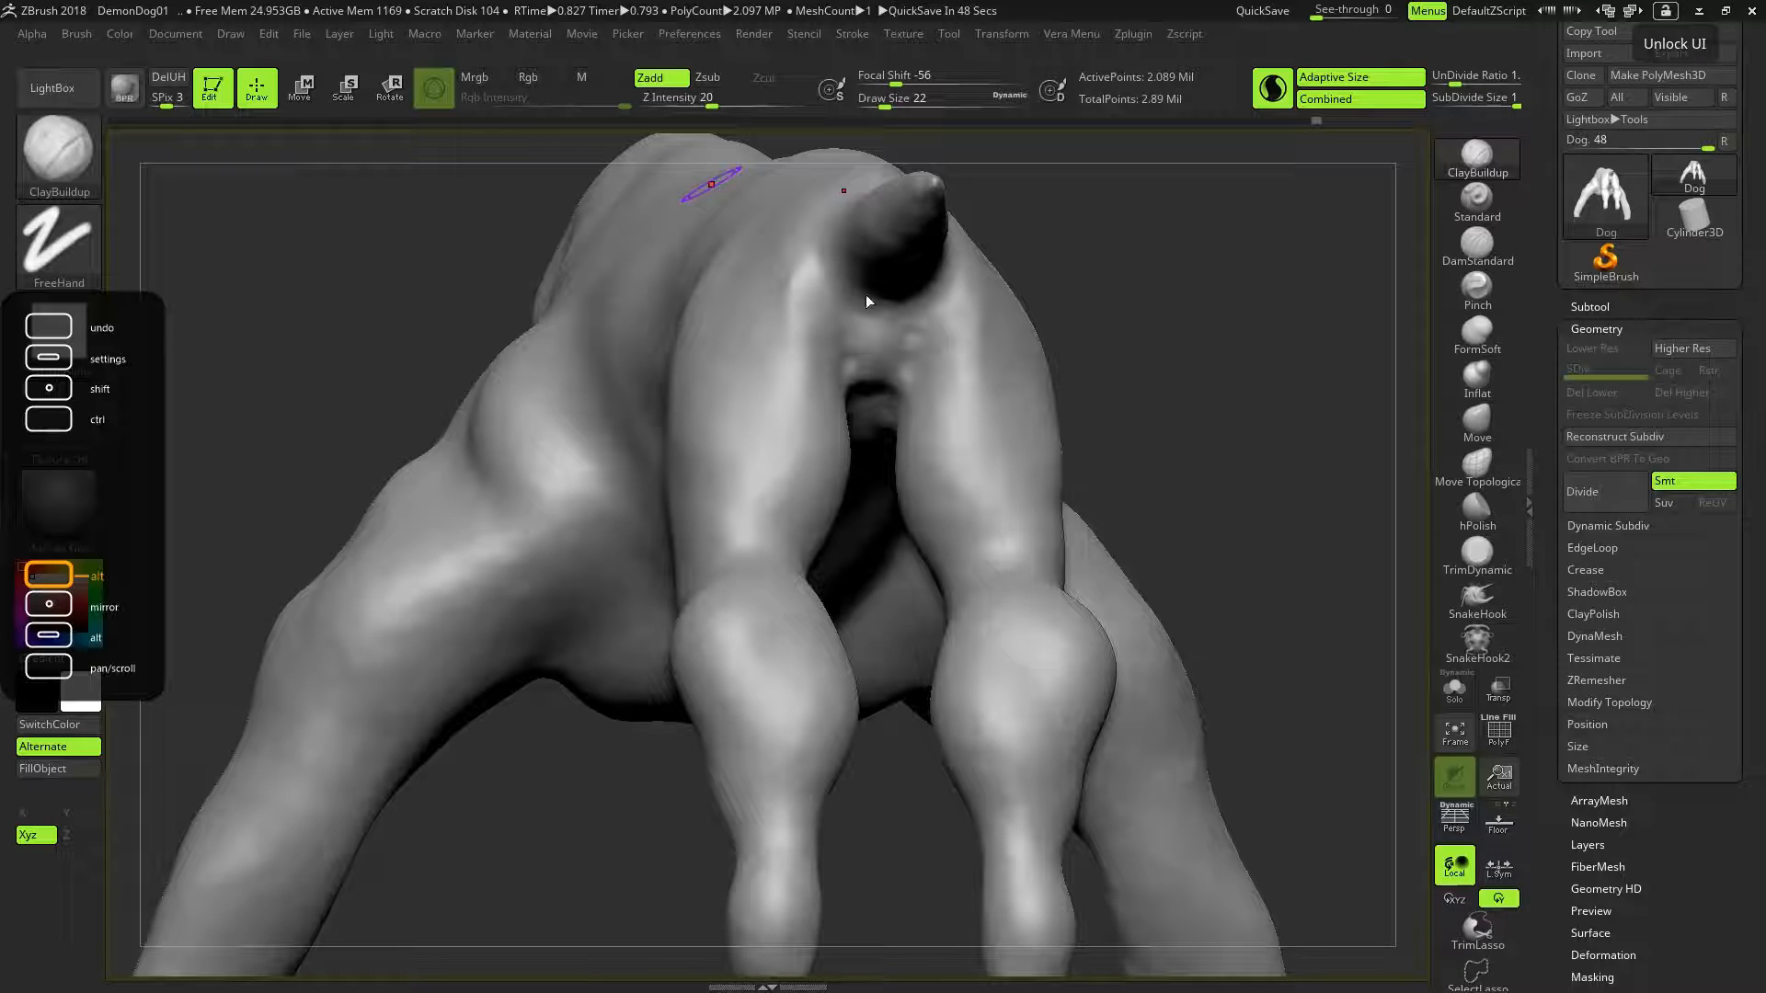
{"action": "left_click_drag", "start_coordinate": [1061, 324], "coordinate": [748, 264]}
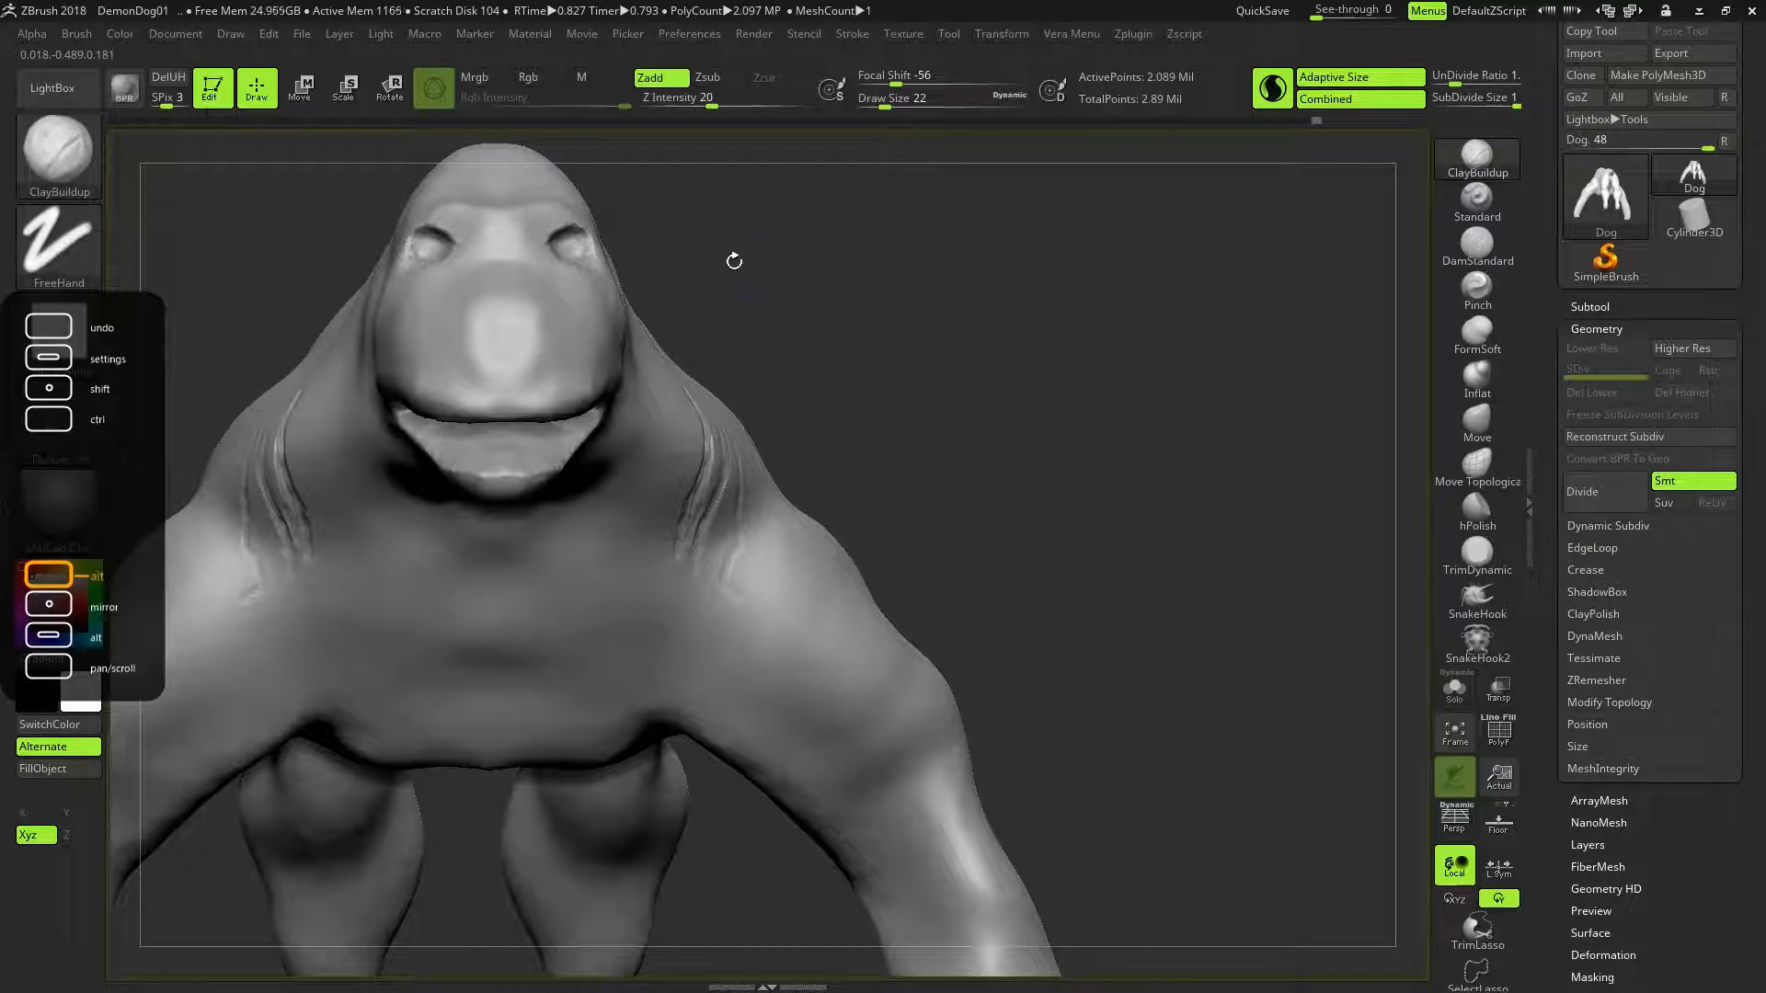
{"action": "left_click_drag", "start_coordinate": [545, 250], "coordinate": [547, 247]}
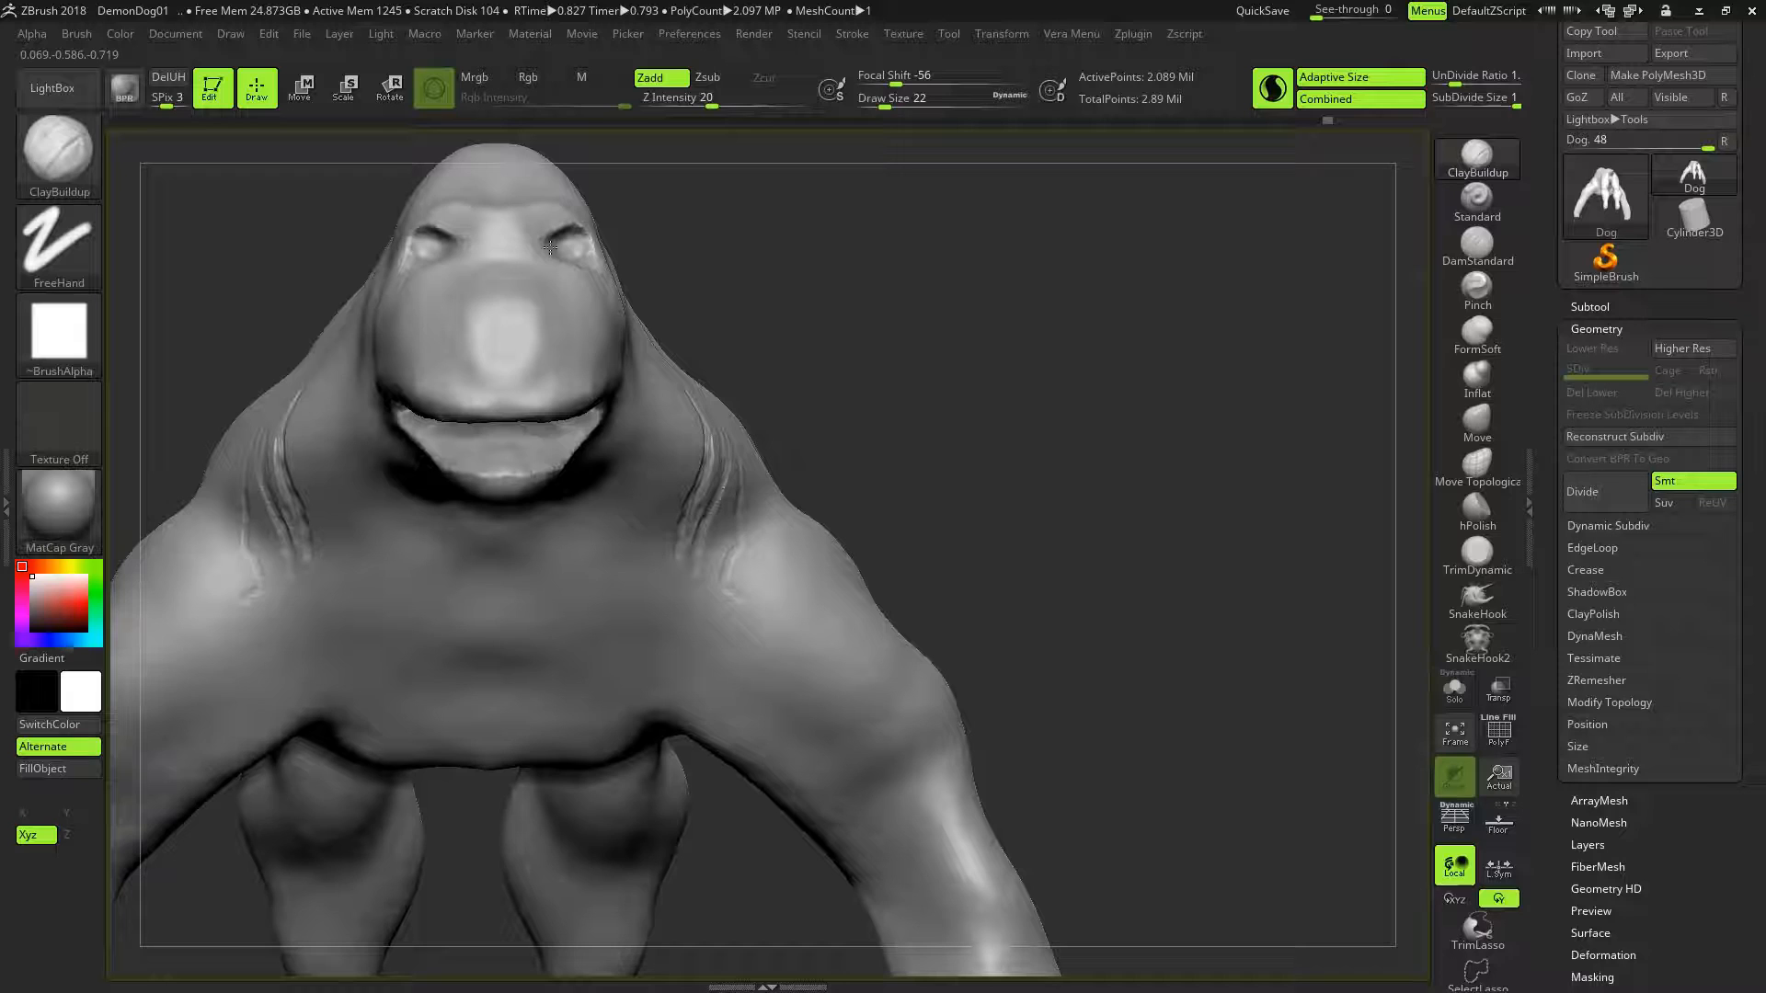
{"action": "left_click_drag", "start_coordinate": [546, 252], "coordinate": [557, 266]}
{"action": "left_click_drag", "start_coordinate": [783, 250], "coordinate": [751, 311]}
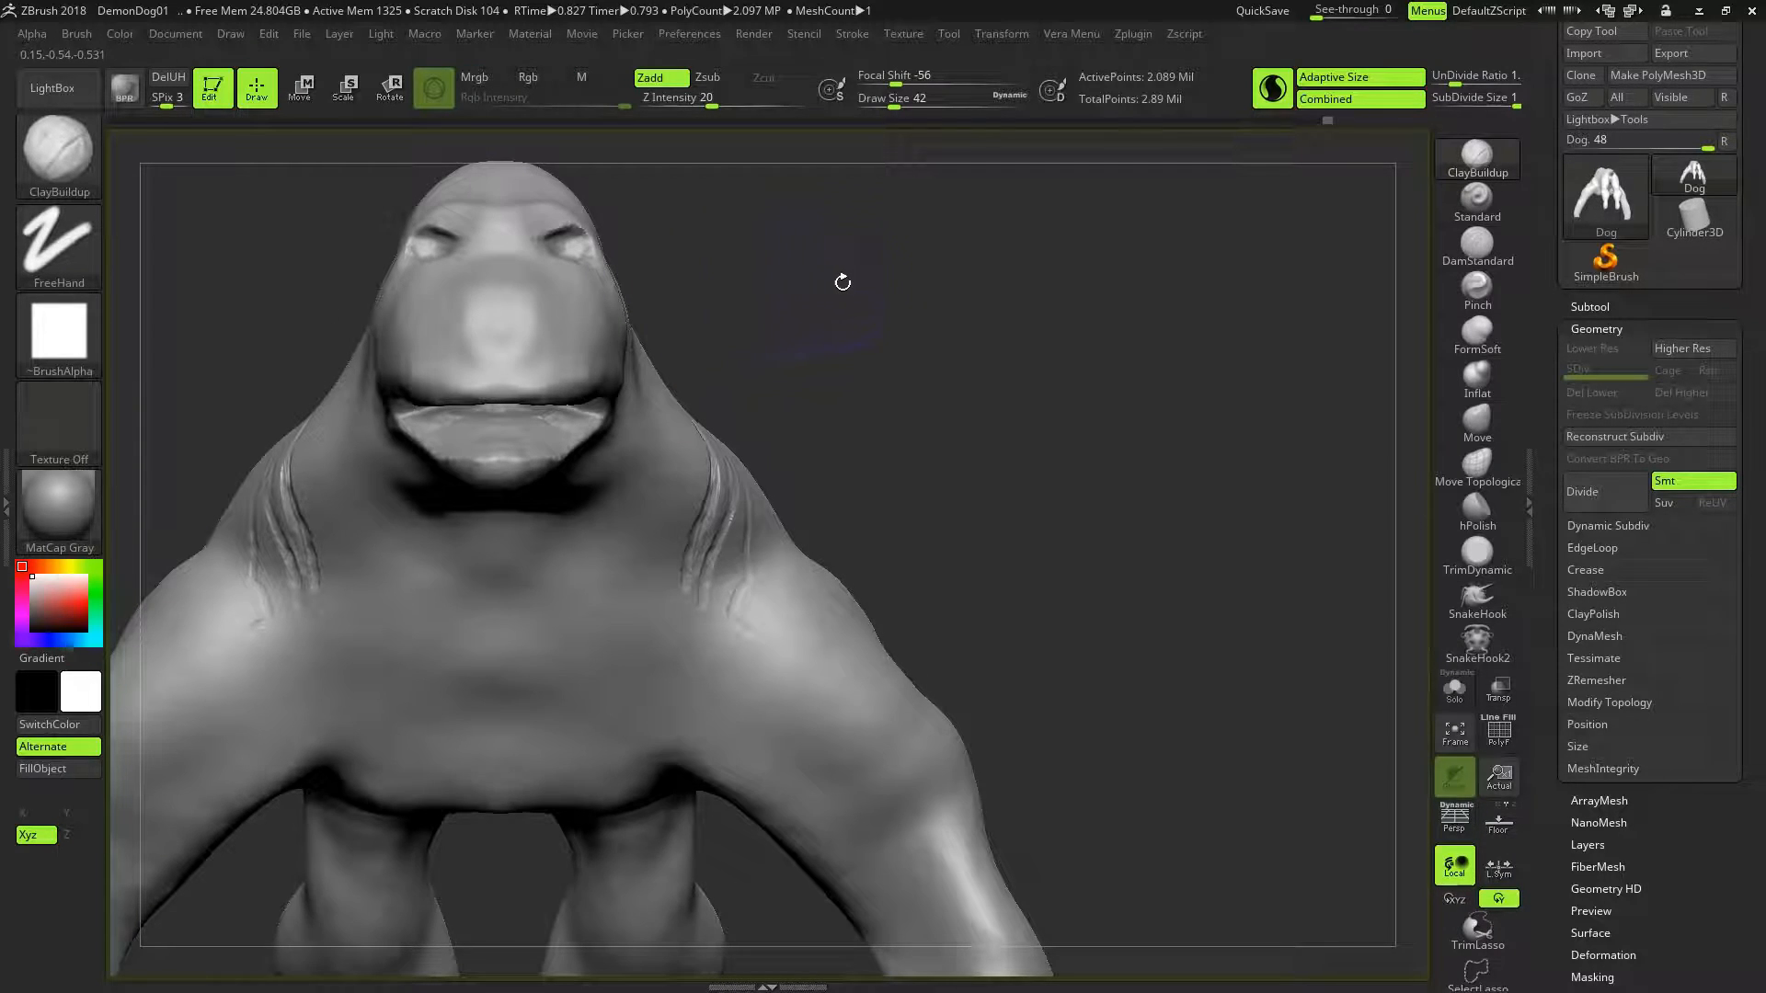
Adjust the sides of the head with the Move brush at draw size 94, and pull both eye sockets inward at draw size 50
{"action": "left_click", "coordinate": [1477, 423]}
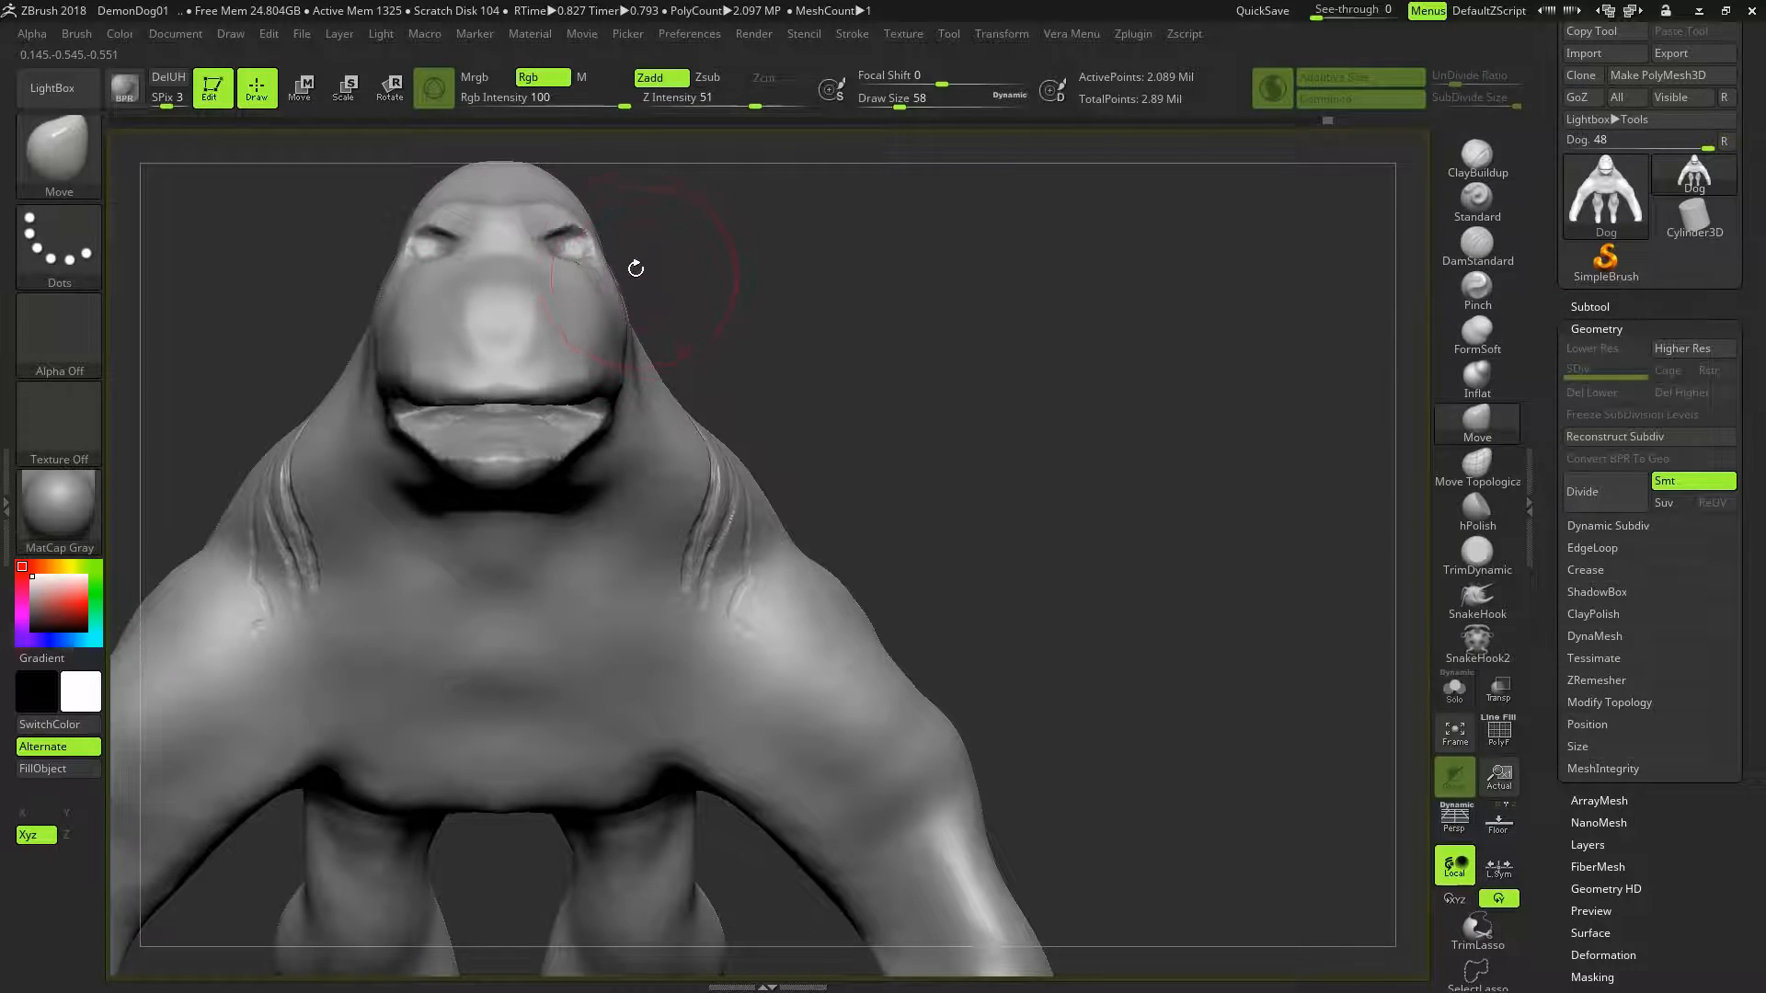
{"action": "key", "text": "bracketright"}
{"action": "key", "text": "bracketright"}
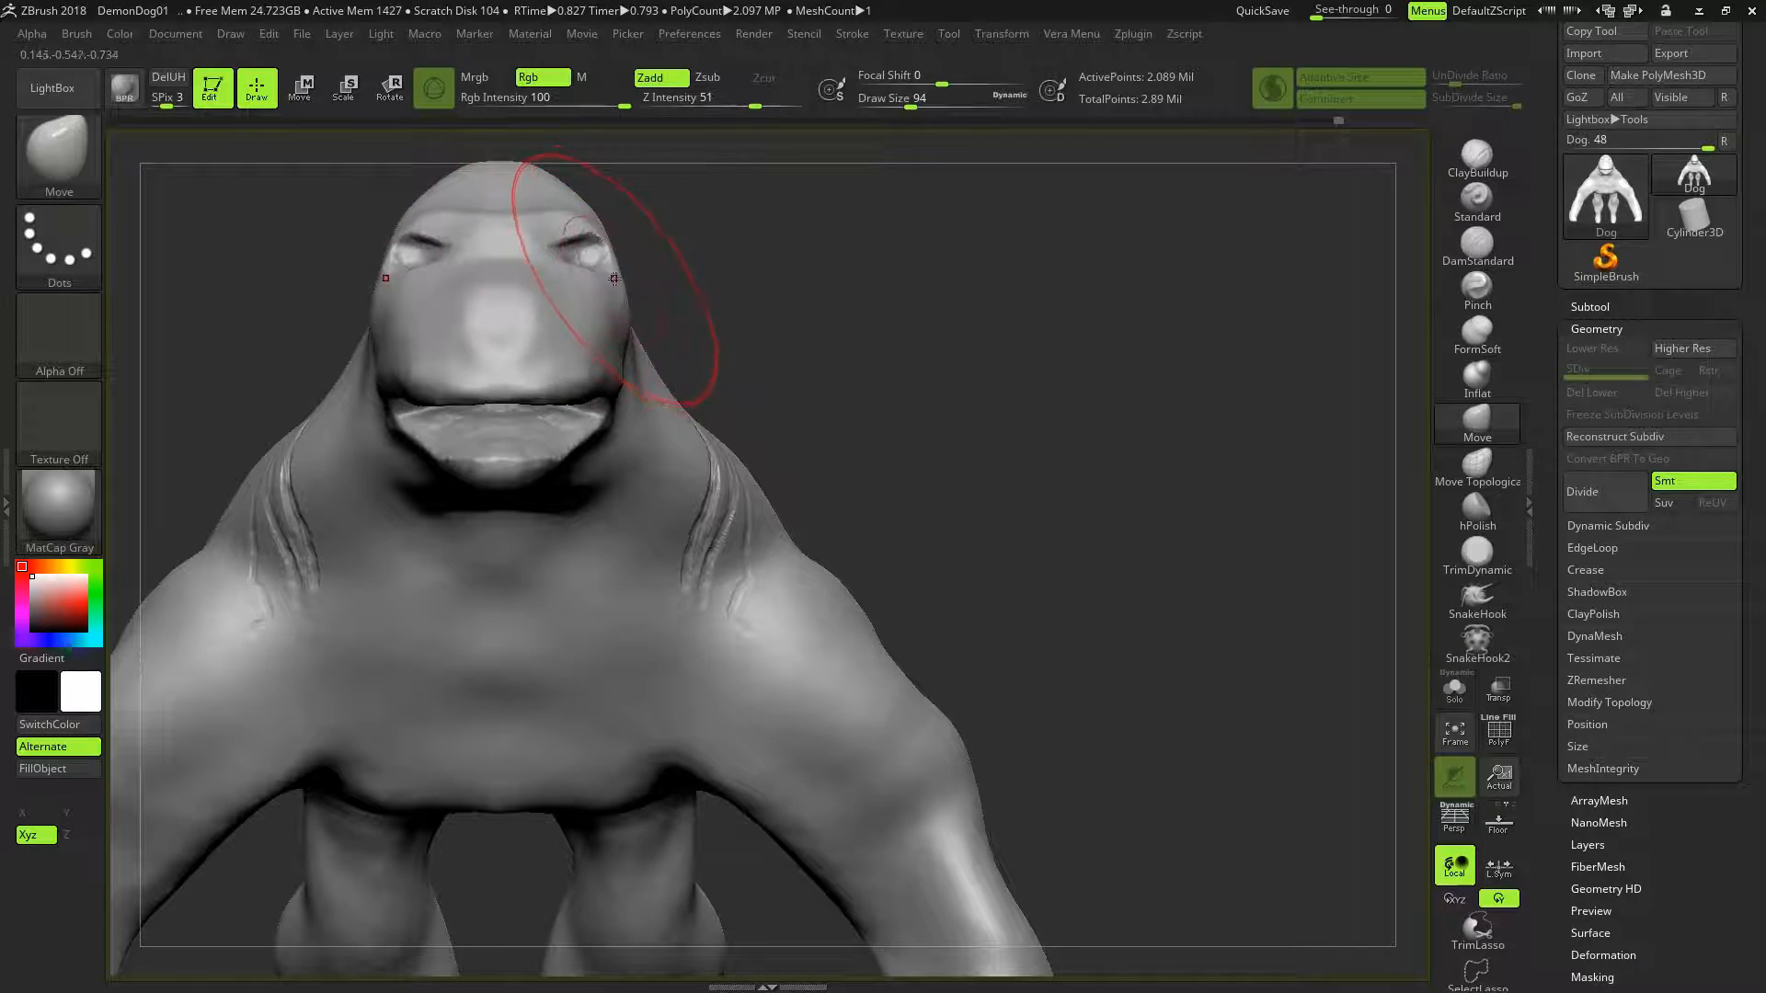
{"action": "mouse_move", "coordinate": [751, 263]}
{"action": "left_mouse_down"}
{"action": "mouse_move", "coordinate": [690, 257]}
{"action": "mouse_move", "coordinate": [785, 236]}
{"action": "mouse_move", "coordinate": [766, 279]}
{"action": "left_mouse_up"}
{"action": "key", "text": "bracketleft"}
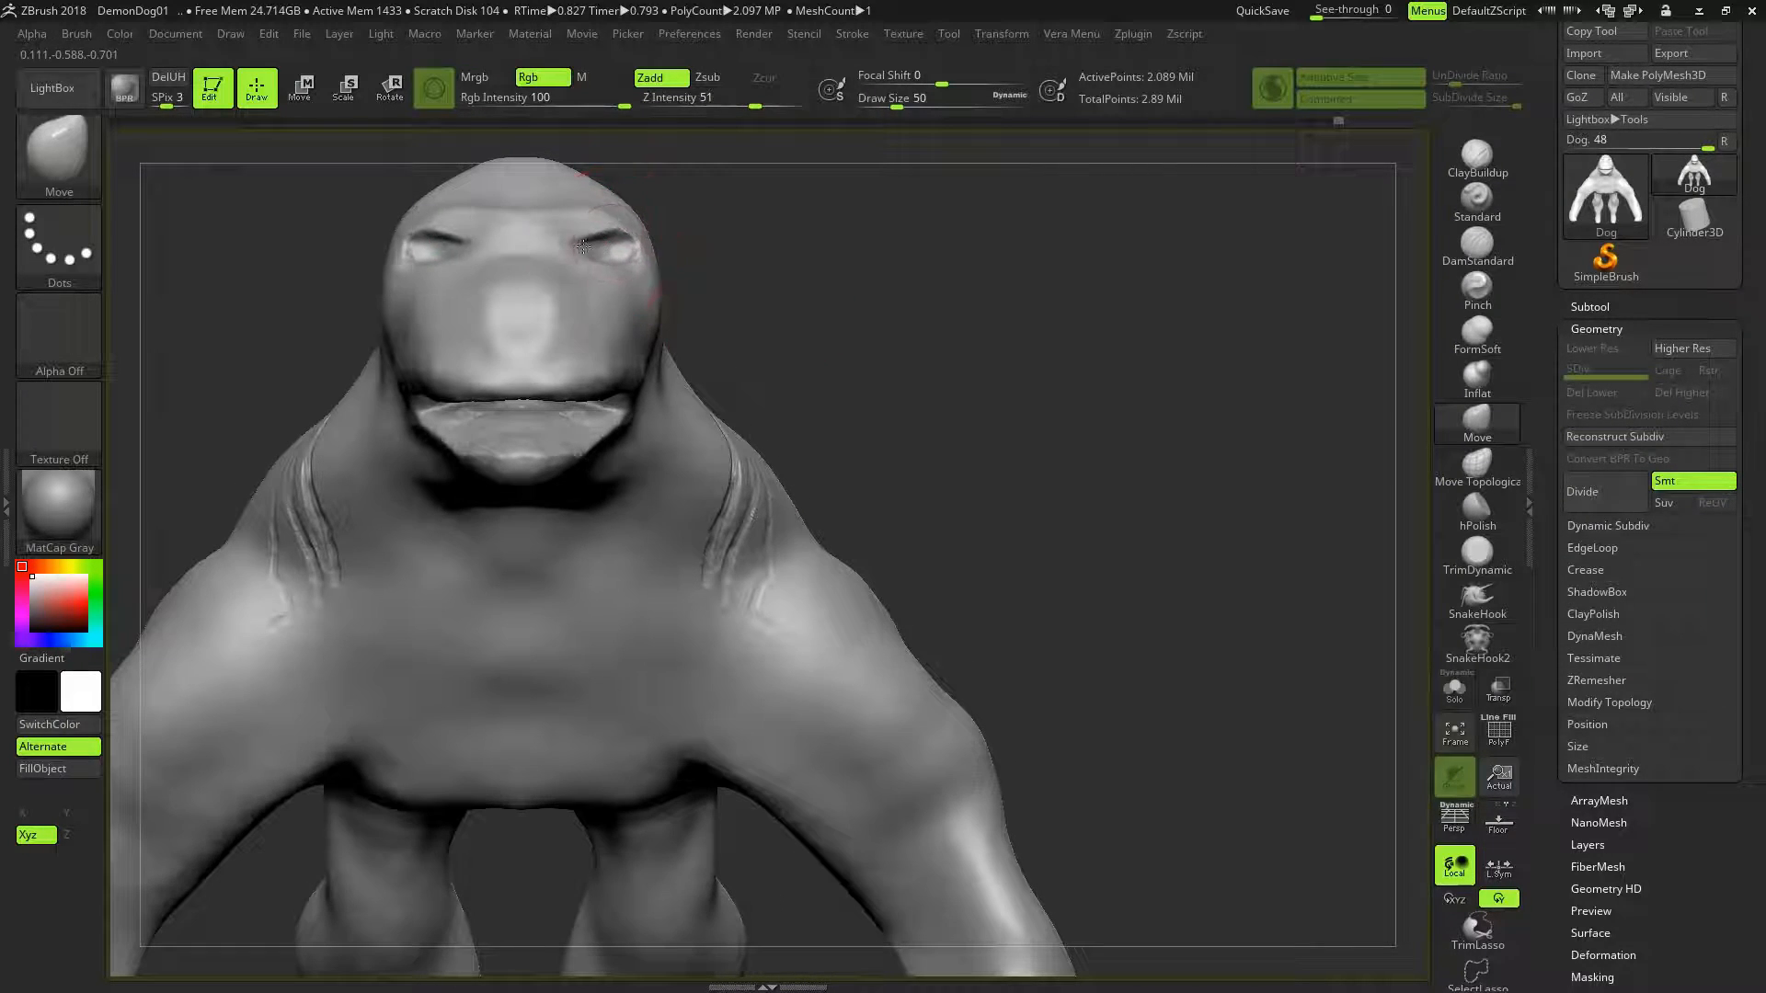
{"action": "left_click_drag", "start_coordinate": [603, 247], "coordinate": [575, 247]}
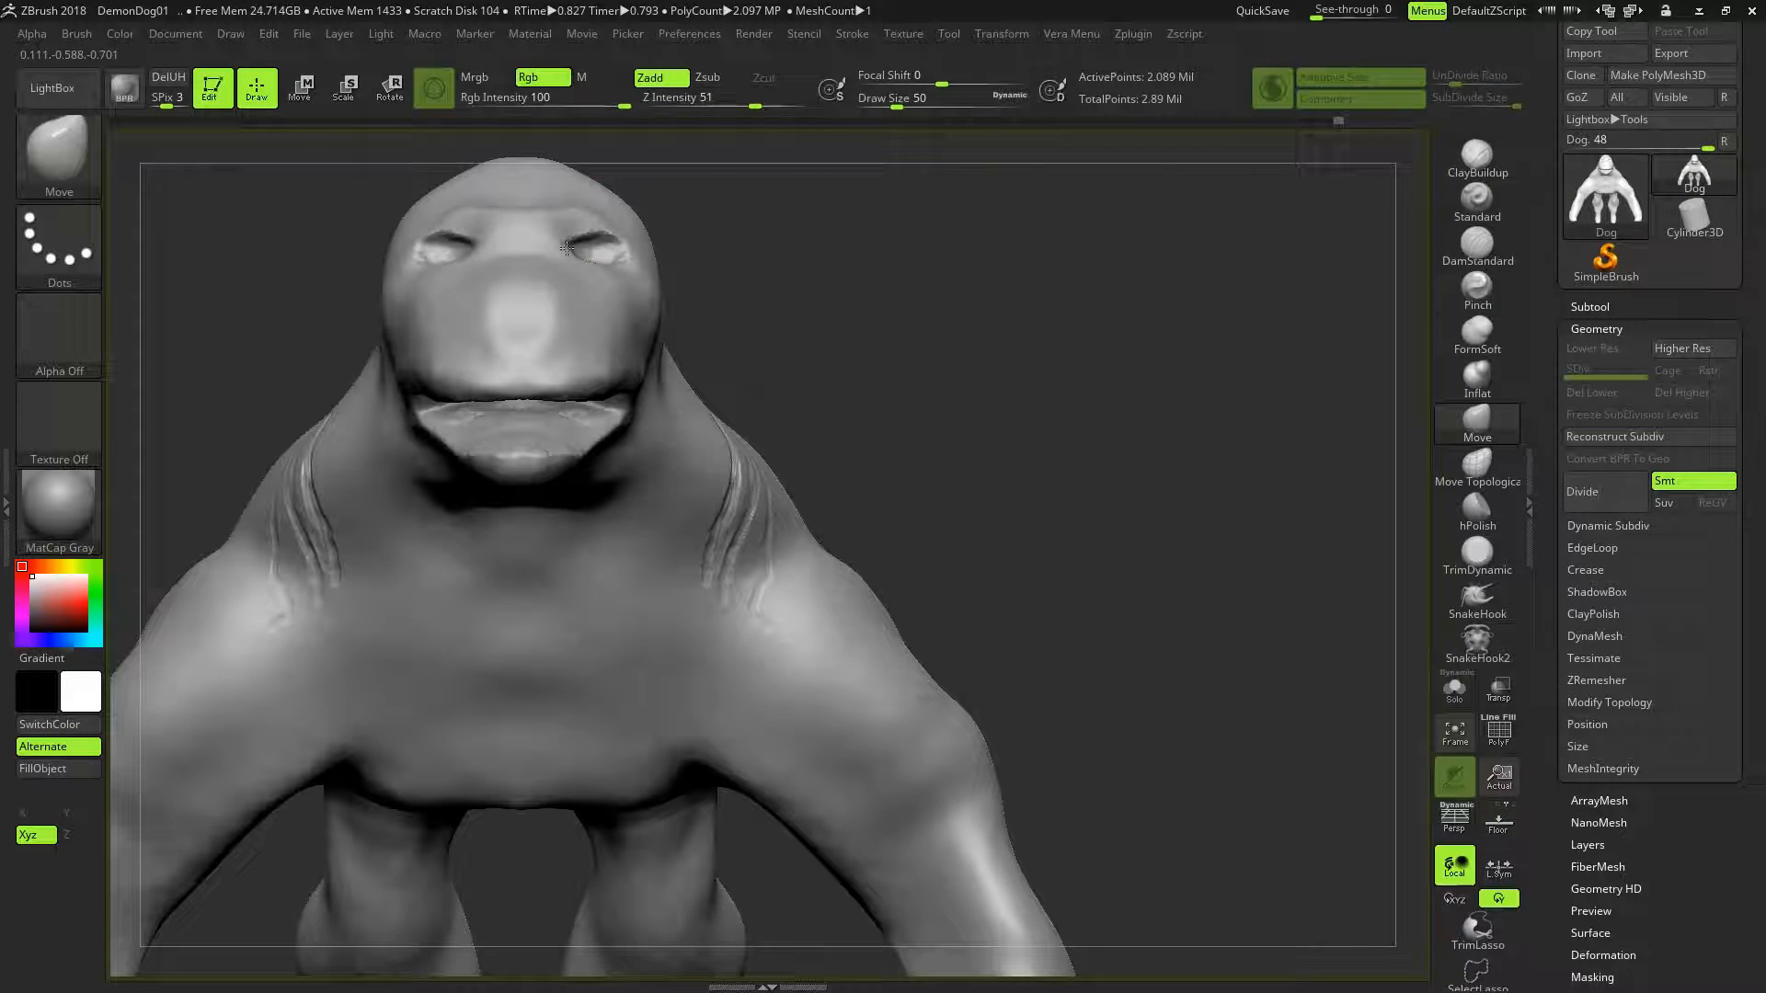
{"action": "left_click_drag", "start_coordinate": [574, 247], "coordinate": [560, 245]}
{"action": "left_click_drag", "start_coordinate": [840, 276], "coordinate": [881, 197]}
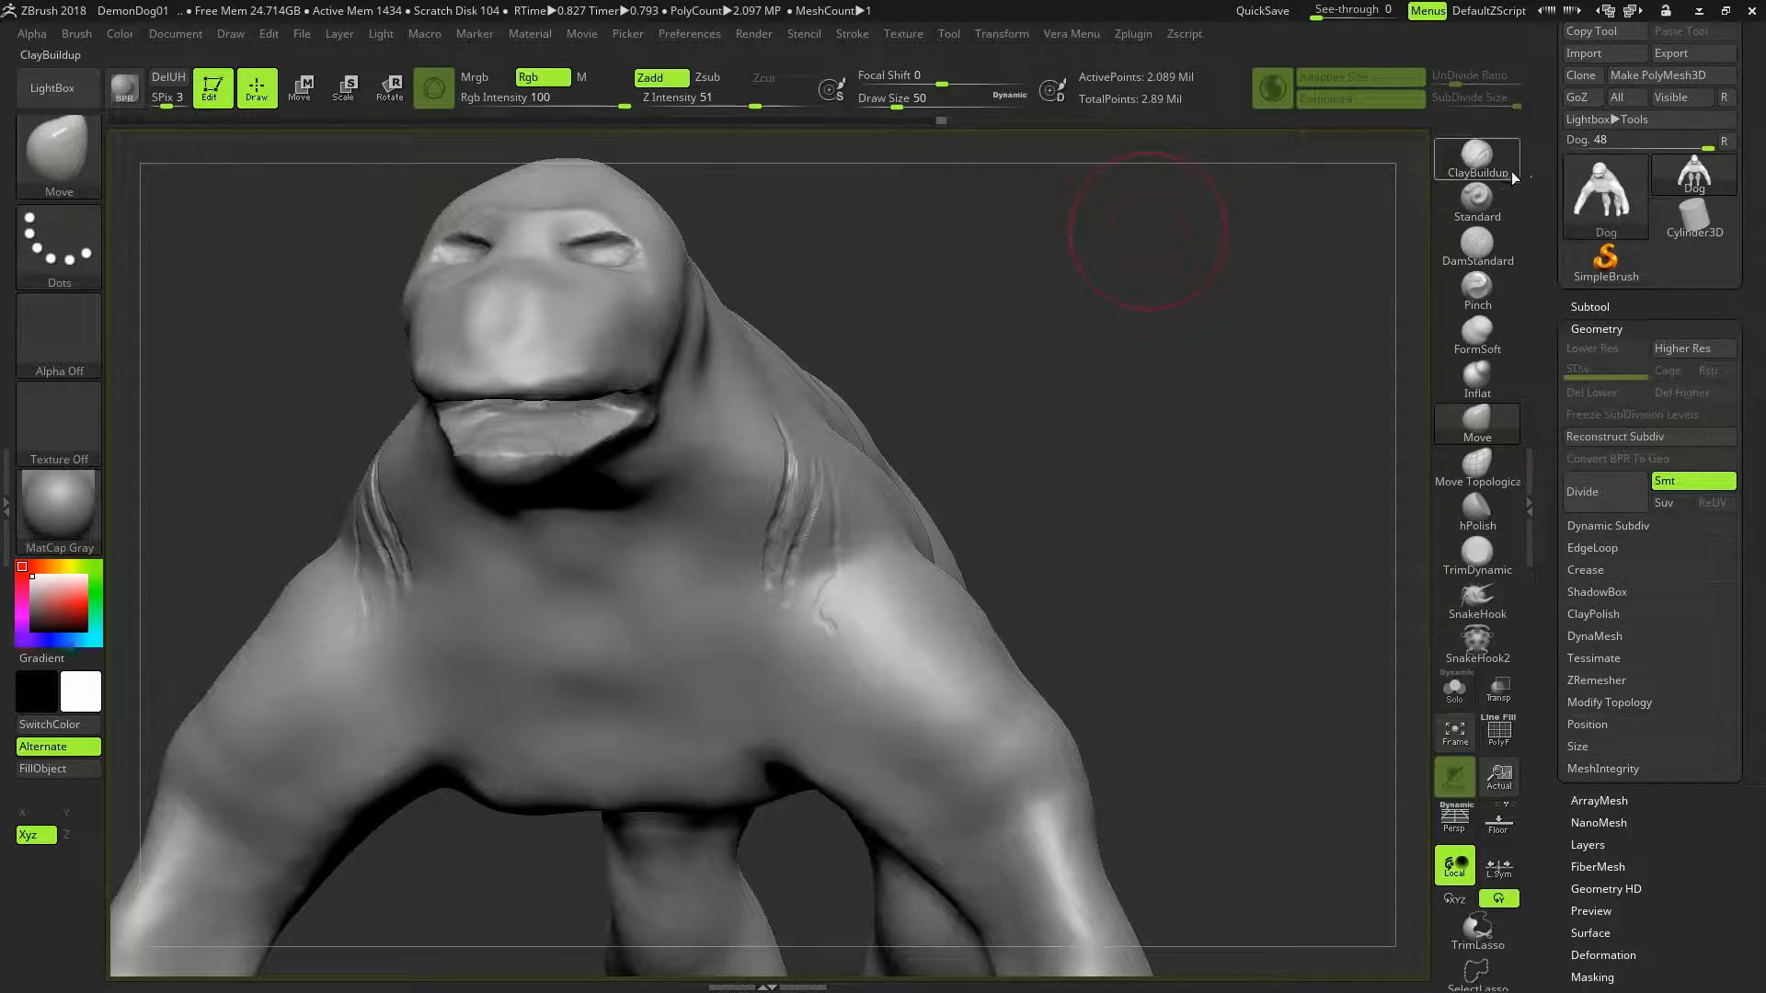
Set ClayBuildup to no alpha, smooth out the neck grooves and rework them with strokes at draw size 10
{"action": "left_click", "coordinate": [1490, 173]}
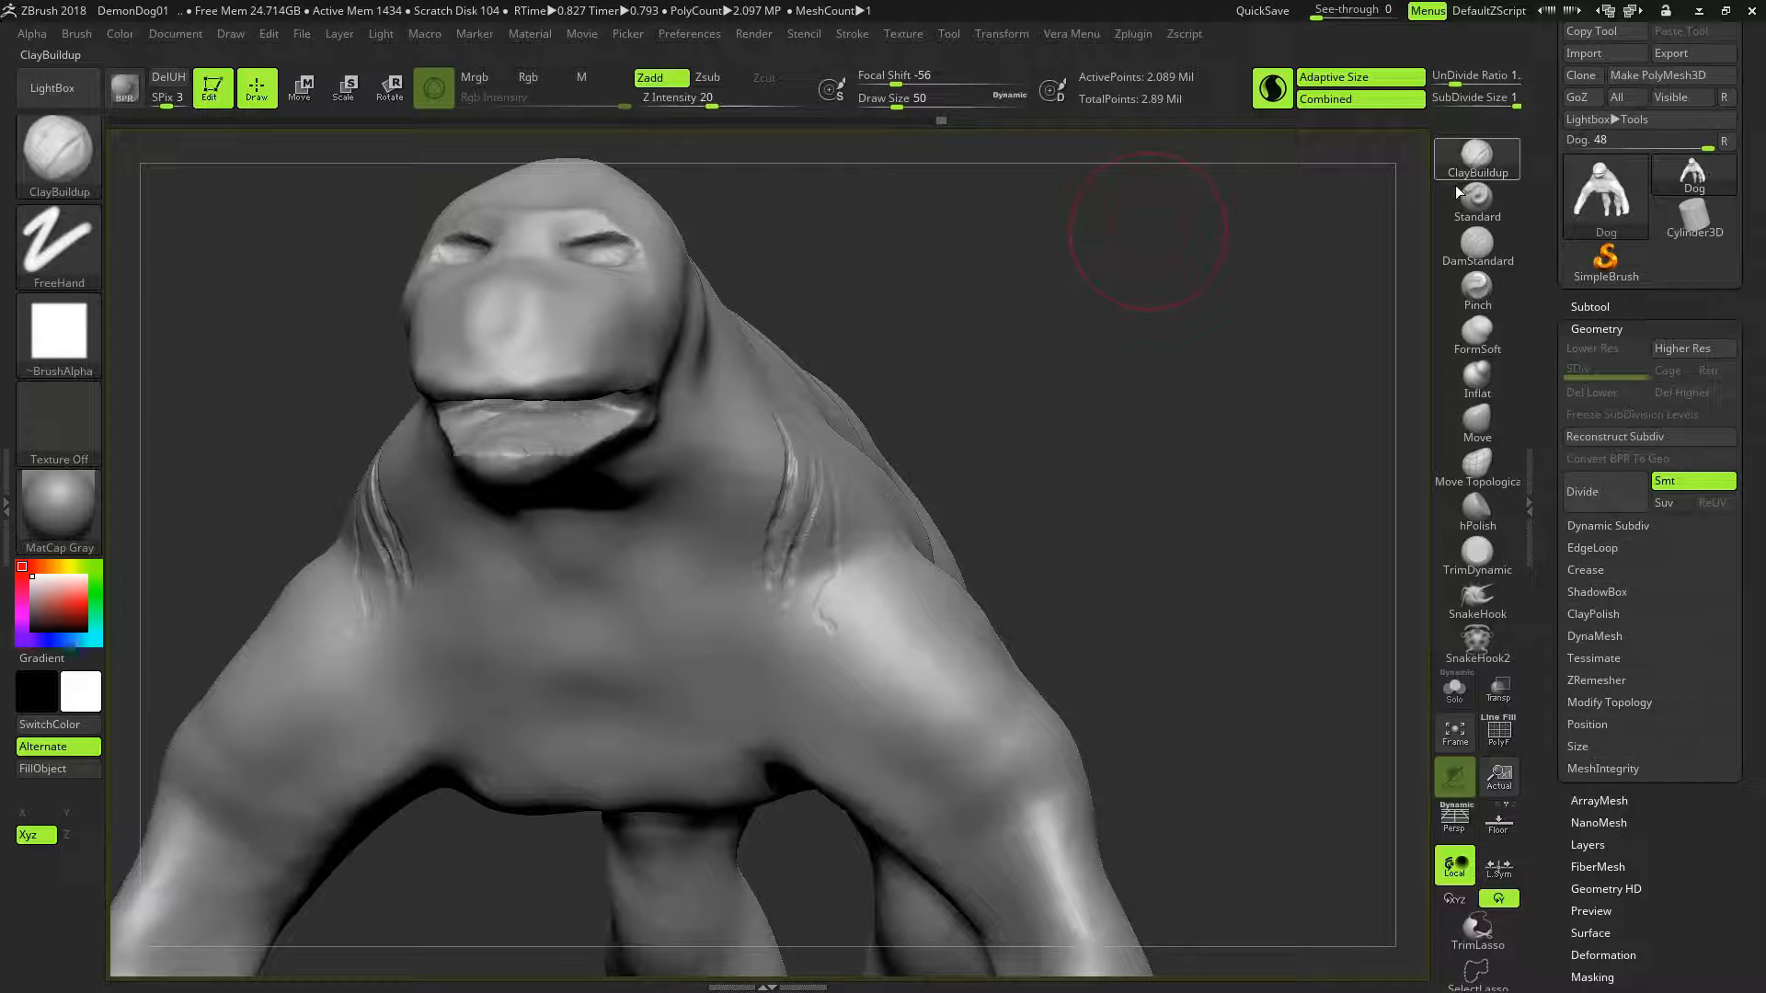
{"action": "left_click", "coordinate": [74, 341]}
{"action": "left_click", "coordinate": [166, 368]}
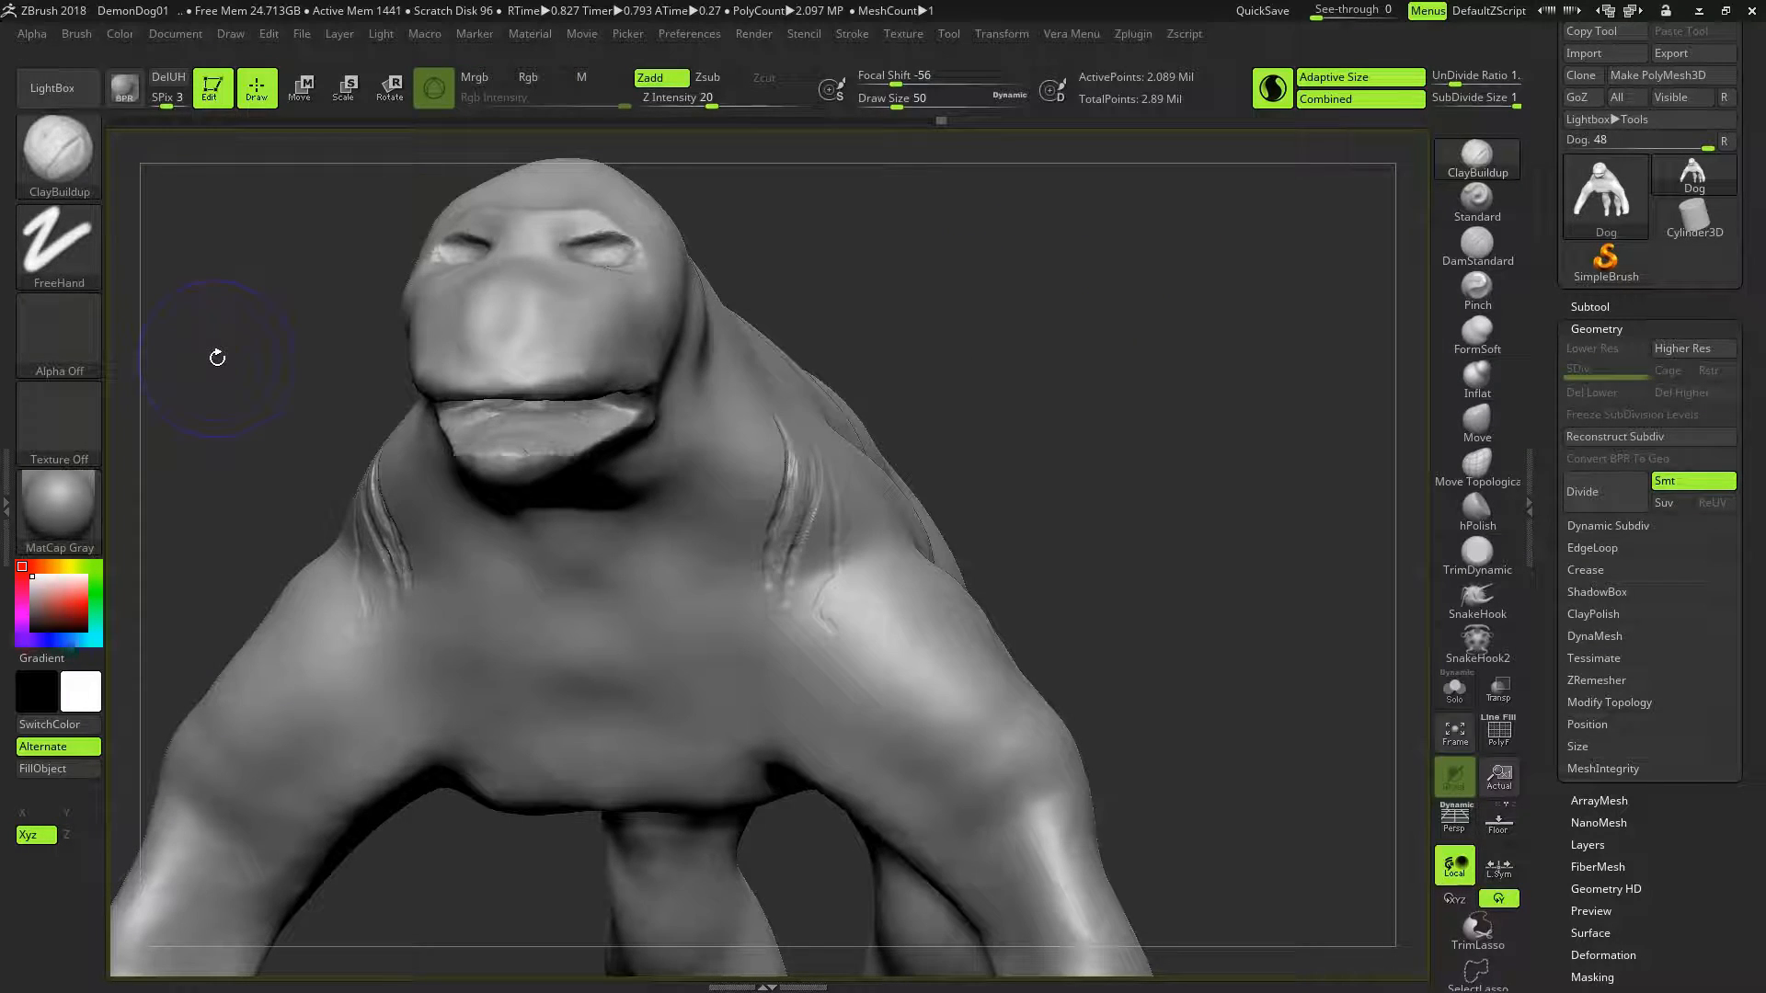
{"action": "left_click_drag", "start_coordinate": [815, 497], "coordinate": [759, 607], "text": "shift"}
{"action": "key", "text": "bracketleft"}
{"action": "left_click_drag", "start_coordinate": [782, 449], "coordinate": [793, 471]}
{"action": "mouse_move", "coordinate": [1005, 362]}
{"action": "left_mouse_down"}
{"action": "mouse_move", "coordinate": [809, 364]}
{"action": "mouse_move", "coordinate": [1005, 361]}
{"action": "mouse_move", "coordinate": [990, 357]}
{"action": "left_mouse_up"}
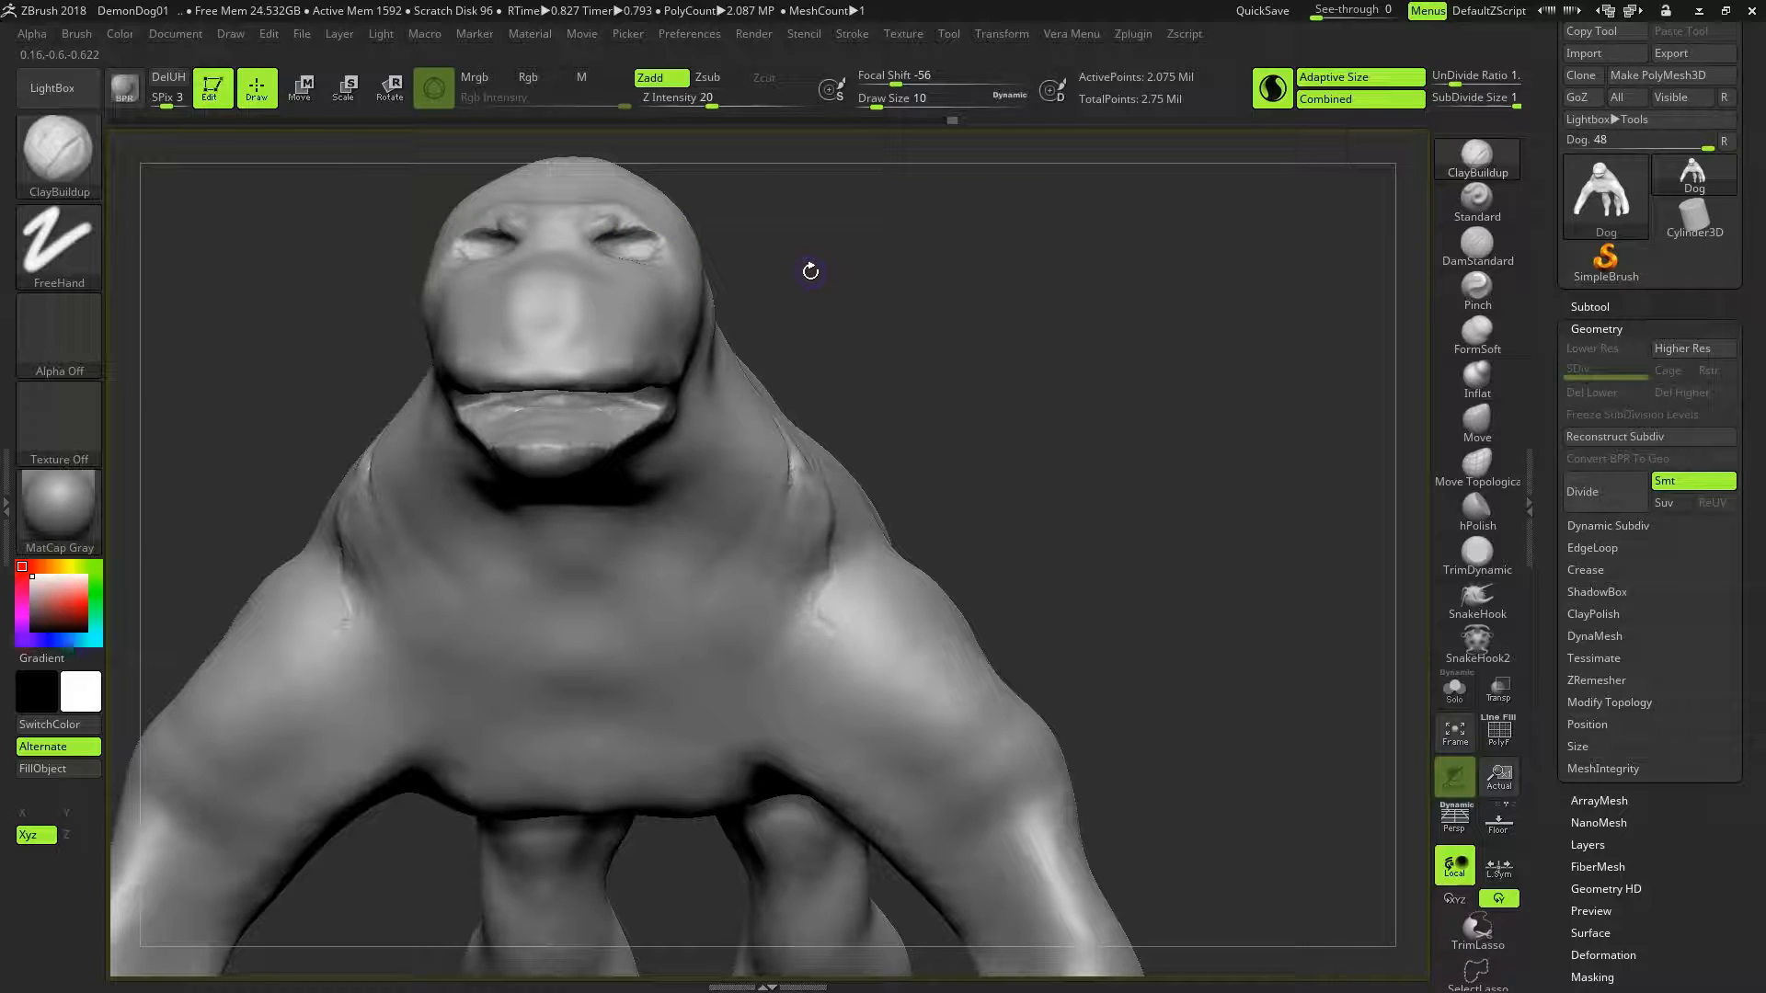
Carve the eyelids, eye corners and folds toward the nose bridge with subtractive ClayBuildup strokes at draw size 10
{"action": "left_click_drag", "start_coordinate": [879, 356], "coordinate": [1131, 532]}
{"action": "left_click_drag", "start_coordinate": [1032, 365], "coordinate": [923, 368]}
{"action": "left_click_drag", "start_coordinate": [810, 431], "coordinate": [870, 412], "text": "alt"}
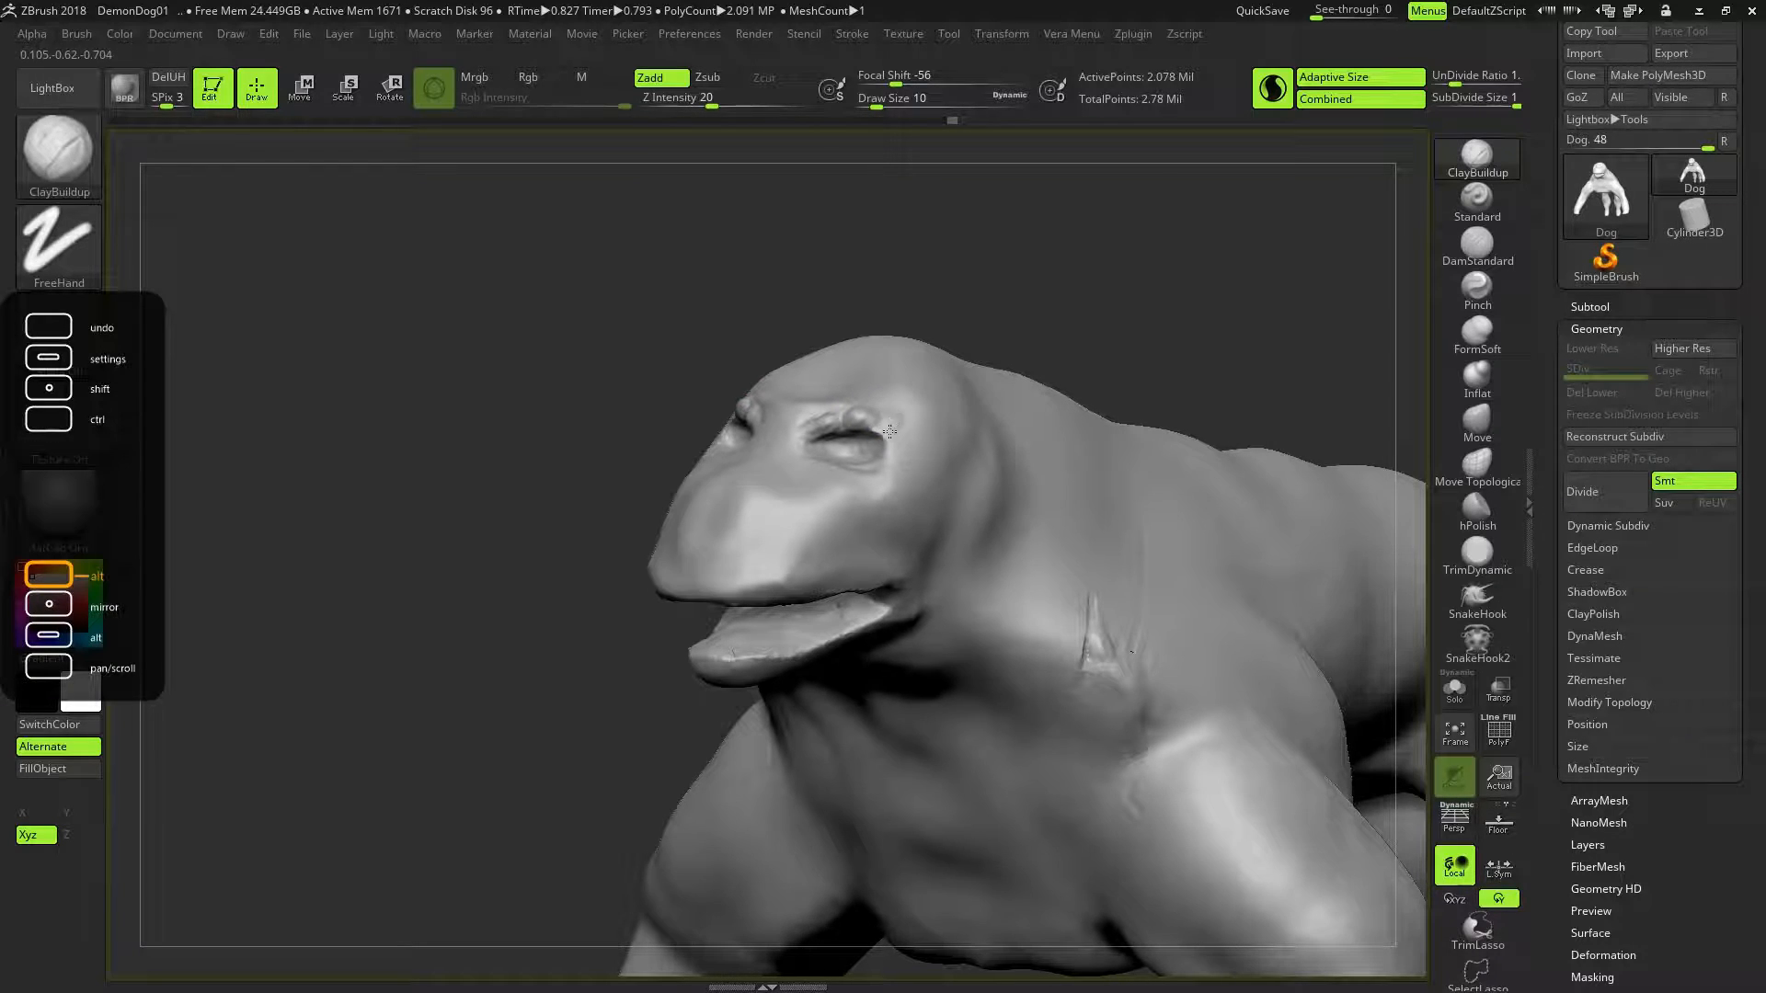
{"action": "mouse_move", "coordinate": [907, 424]}
{"action": "left_mouse_down", "text": "alt"}
{"action": "mouse_move", "coordinate": [834, 418]}
{"action": "mouse_move", "coordinate": [804, 440]}
{"action": "left_mouse_up", "text": "alt"}
{"action": "left_click_drag", "start_coordinate": [738, 474], "coordinate": [756, 472], "text": "alt"}
Build up a small nose between the eyes, carve two nostrils into it and form the bridge up to the brow
{"action": "left_click_drag", "start_coordinate": [487, 460], "coordinate": [718, 462]}
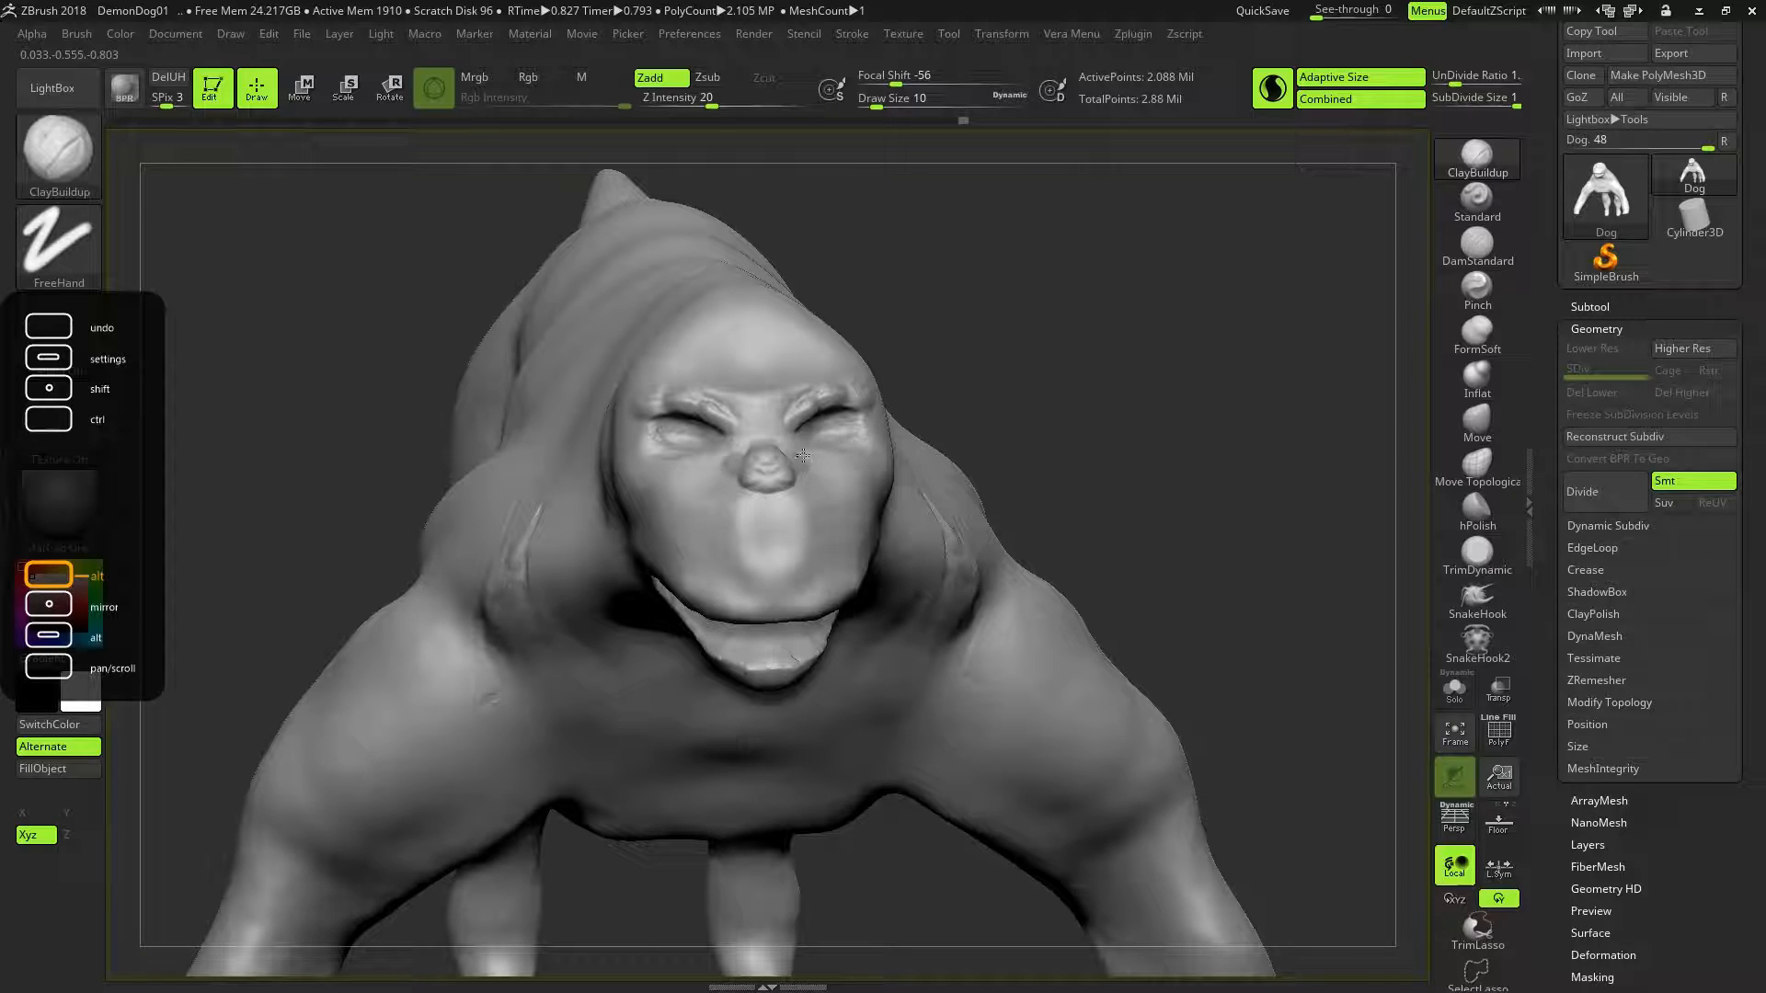
{"action": "left_click_drag", "start_coordinate": [788, 481], "coordinate": [795, 470], "text": "alt"}
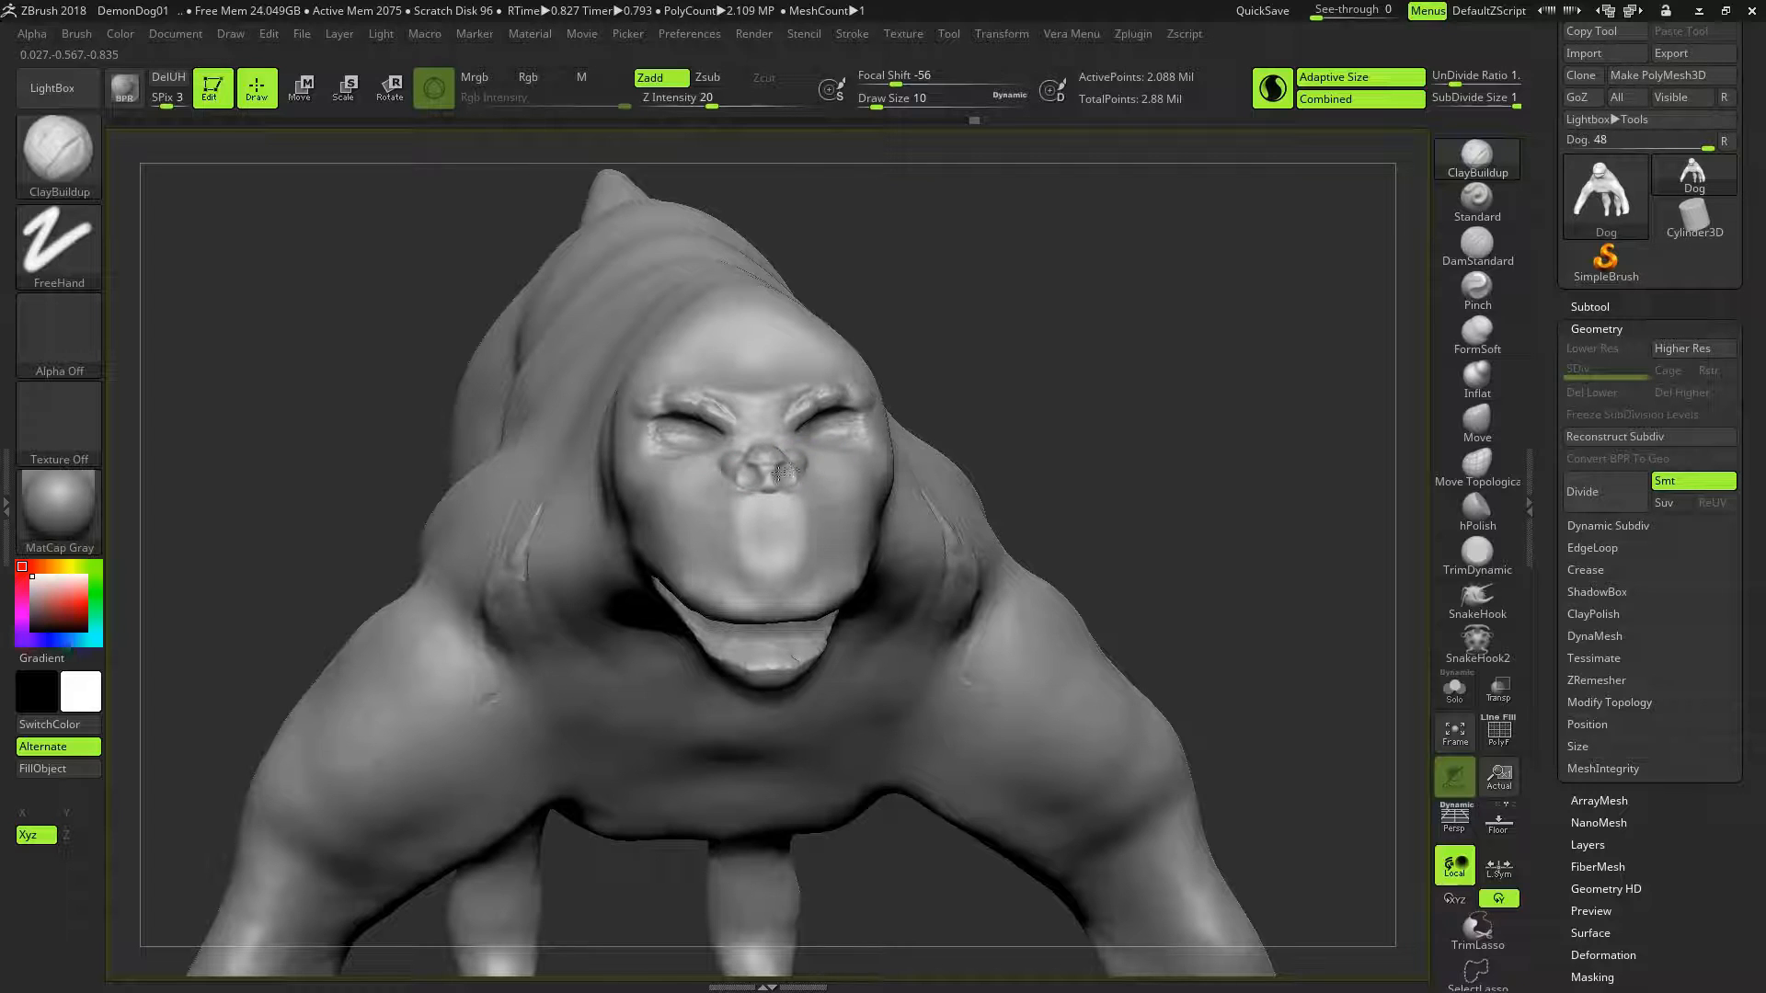
{"action": "mouse_move", "coordinate": [1058, 391]}
{"action": "left_mouse_down"}
{"action": "mouse_move", "coordinate": [994, 333]}
{"action": "mouse_move", "coordinate": [929, 339]}
{"action": "mouse_move", "coordinate": [1051, 326]}
{"action": "mouse_move", "coordinate": [927, 359]}
{"action": "mouse_move", "coordinate": [1058, 363]}
{"action": "mouse_move", "coordinate": [1100, 387]}
{"action": "mouse_move", "coordinate": [1074, 368]}
{"action": "left_mouse_up"}
{"action": "mouse_move", "coordinate": [742, 408]}
{"action": "left_mouse_down"}
{"action": "mouse_move", "coordinate": [706, 422]}
{"action": "mouse_move", "coordinate": [691, 405]}
{"action": "mouse_move", "coordinate": [741, 382]}
{"action": "mouse_move", "coordinate": [717, 377]}
{"action": "mouse_move", "coordinate": [726, 358]}
{"action": "mouse_move", "coordinate": [769, 355]}
{"action": "left_mouse_up"}
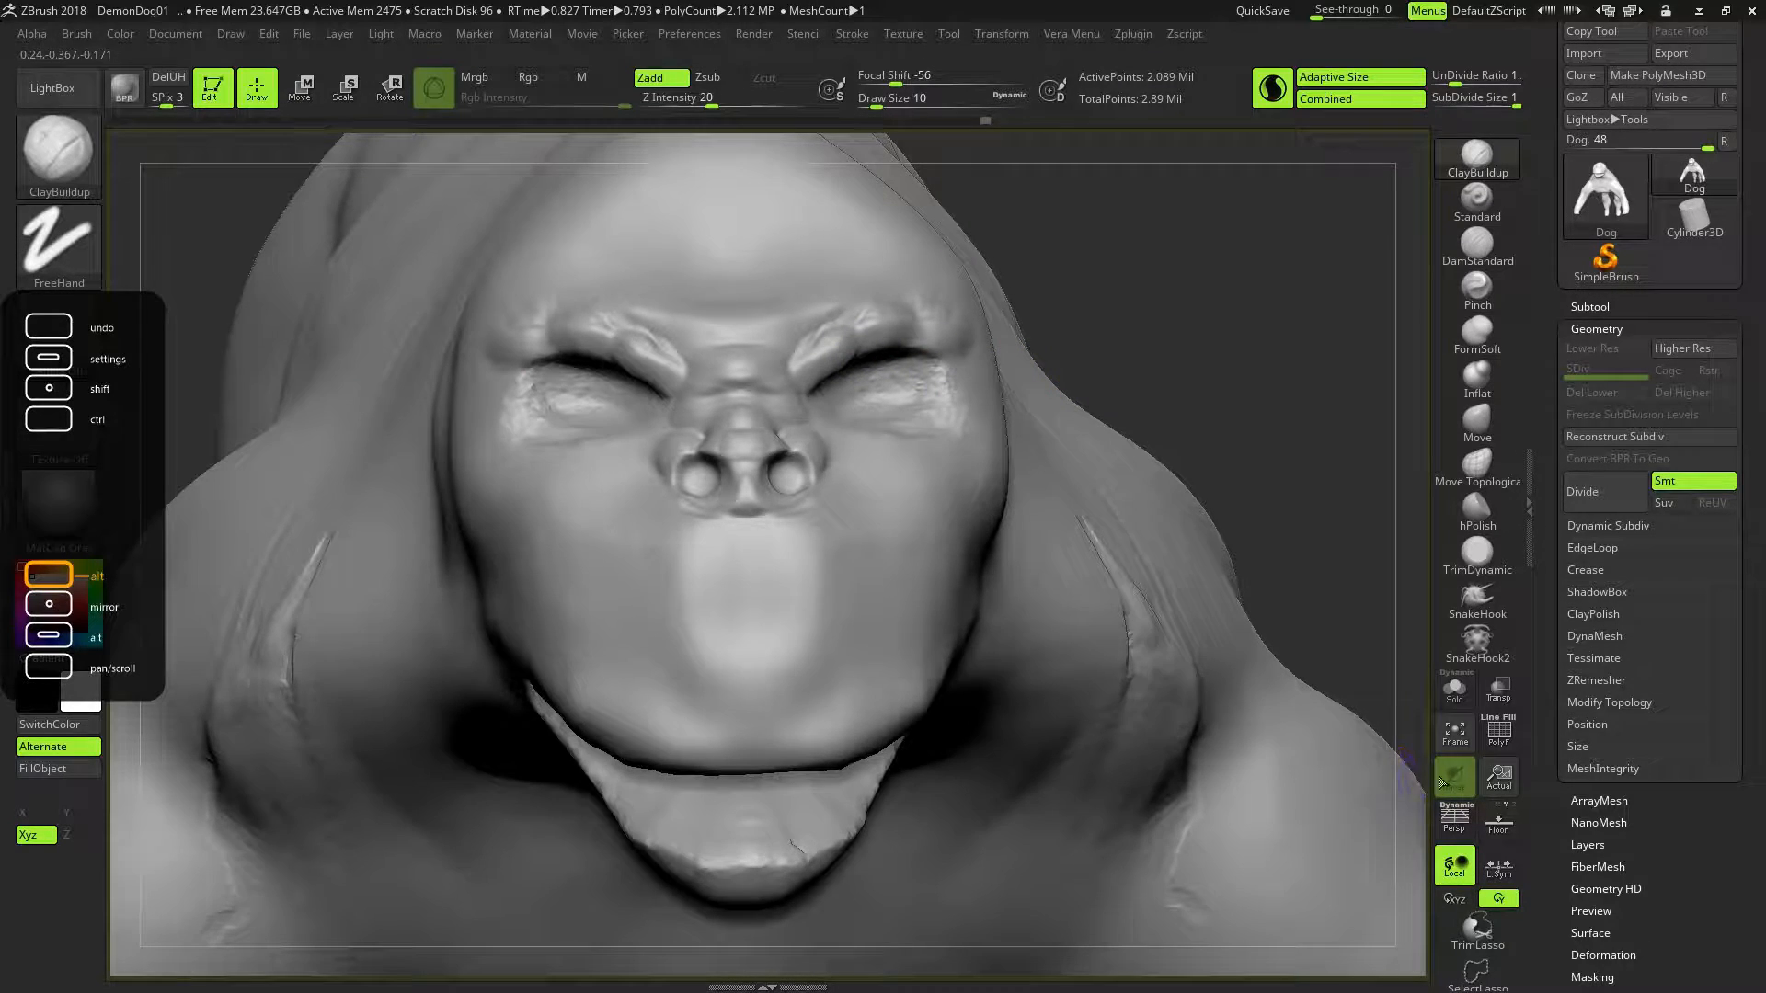
Check the wireframe, turn off Sculptris Pro and sculpt wrinkles across the nose bridge and along the brow ridge
{"action": "left_click", "coordinate": [1498, 731]}
{"action": "left_click", "coordinate": [1498, 731]}
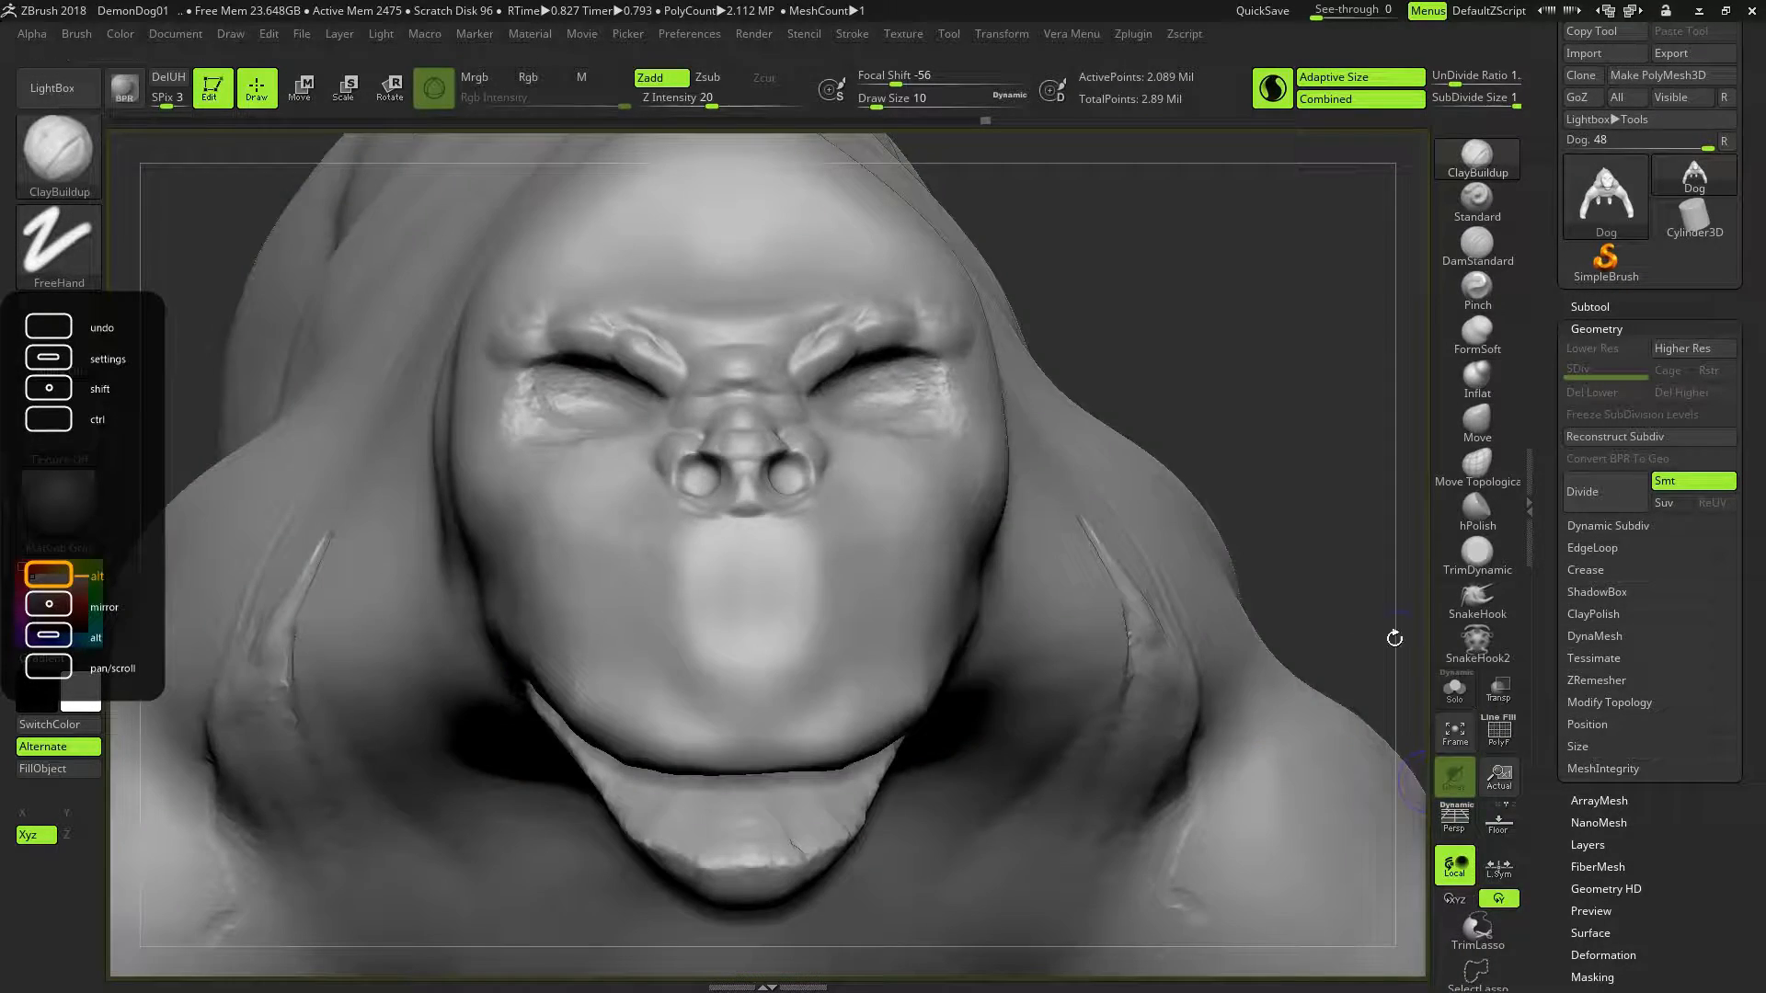
{"action": "mouse_move", "coordinate": [1116, 290]}
{"action": "left_mouse_down"}
{"action": "mouse_move", "coordinate": [1021, 293]}
{"action": "mouse_move", "coordinate": [1142, 261]}
{"action": "mouse_move", "coordinate": [914, 276]}
{"action": "left_mouse_up"}
{"action": "left_click", "coordinate": [1273, 89]}
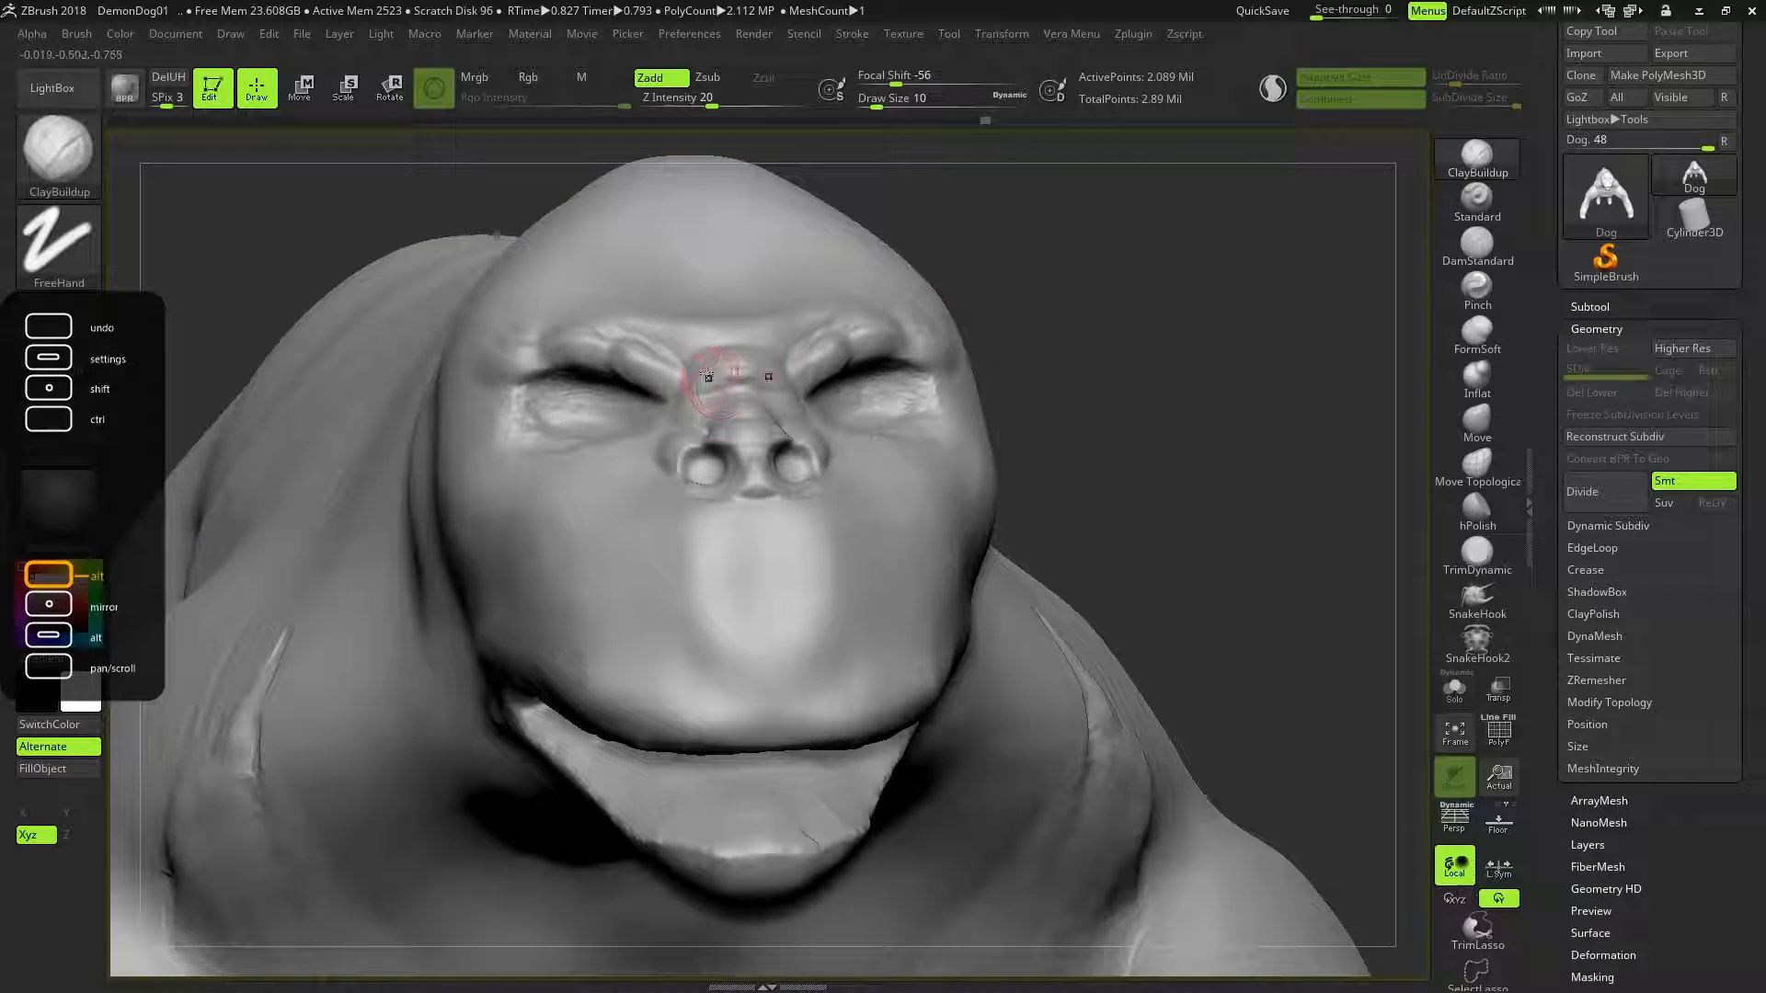
{"action": "mouse_move", "coordinate": [681, 348]}
{"action": "left_mouse_down", "text": "alt"}
{"action": "mouse_move", "coordinate": [778, 333]}
{"action": "mouse_move", "coordinate": [754, 322]}
{"action": "left_mouse_up", "text": "alt"}
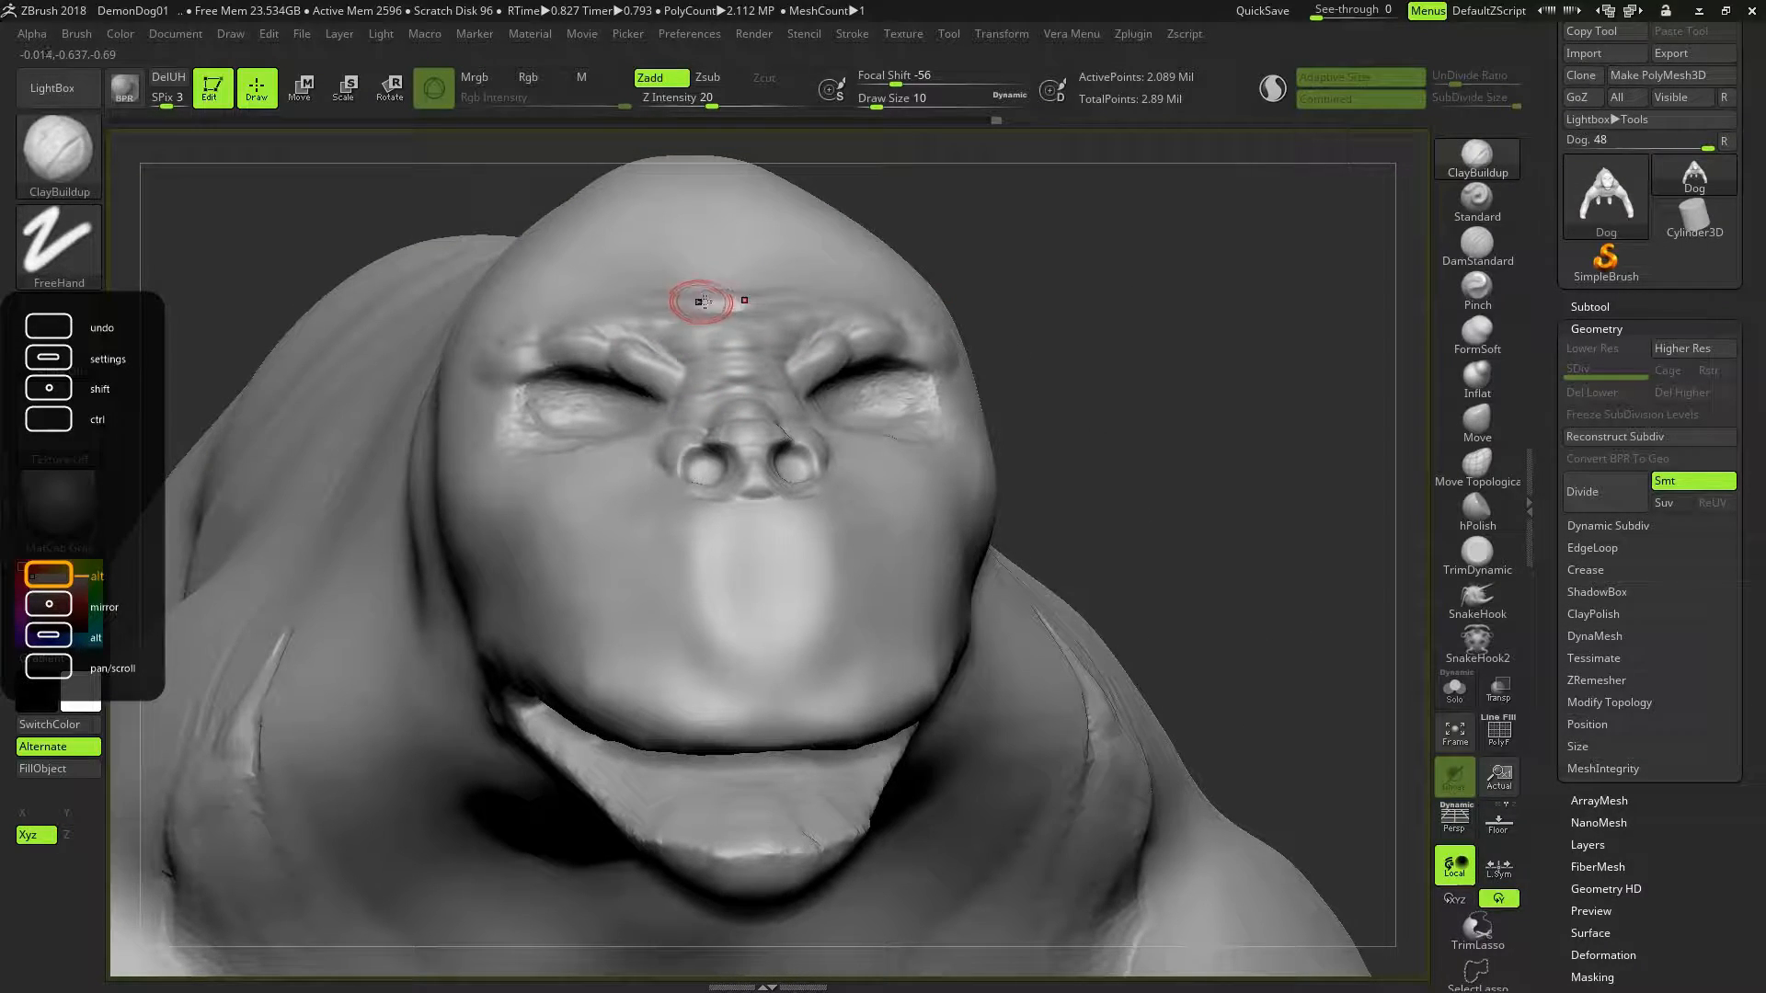
{"action": "mouse_move", "coordinate": [856, 320]}
{"action": "left_mouse_down", "text": "alt"}
{"action": "mouse_move", "coordinate": [909, 307]}
{"action": "mouse_move", "coordinate": [860, 335]}
{"action": "mouse_move", "coordinate": [819, 331]}
{"action": "mouse_move", "coordinate": [948, 317]}
{"action": "left_mouse_up", "text": "alt"}
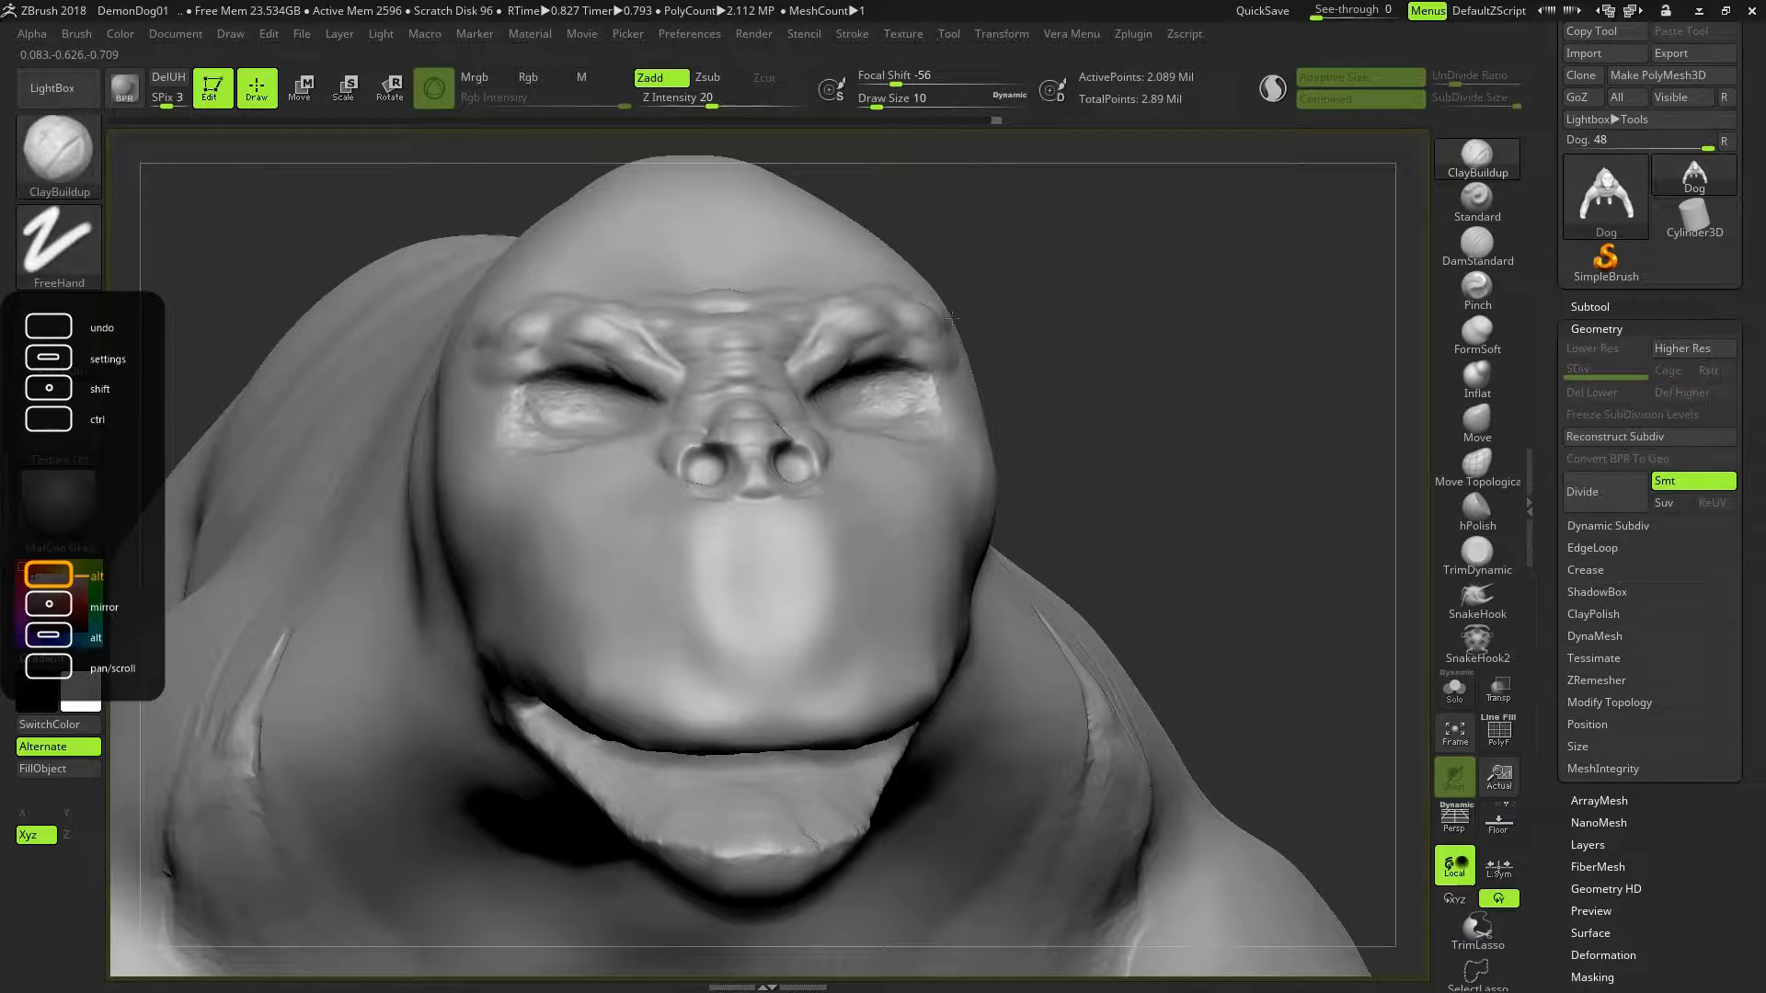
Shape the forehead above the brow and the centre of the upper lip with ClayBuildup at draw size 30
{"action": "mouse_move", "coordinate": [1084, 333]}
{"action": "left_mouse_down"}
{"action": "mouse_move", "coordinate": [1187, 333]}
{"action": "mouse_move", "coordinate": [971, 335]}
{"action": "mouse_move", "coordinate": [1040, 295]}
{"action": "mouse_move", "coordinate": [906, 311]}
{"action": "left_mouse_up"}
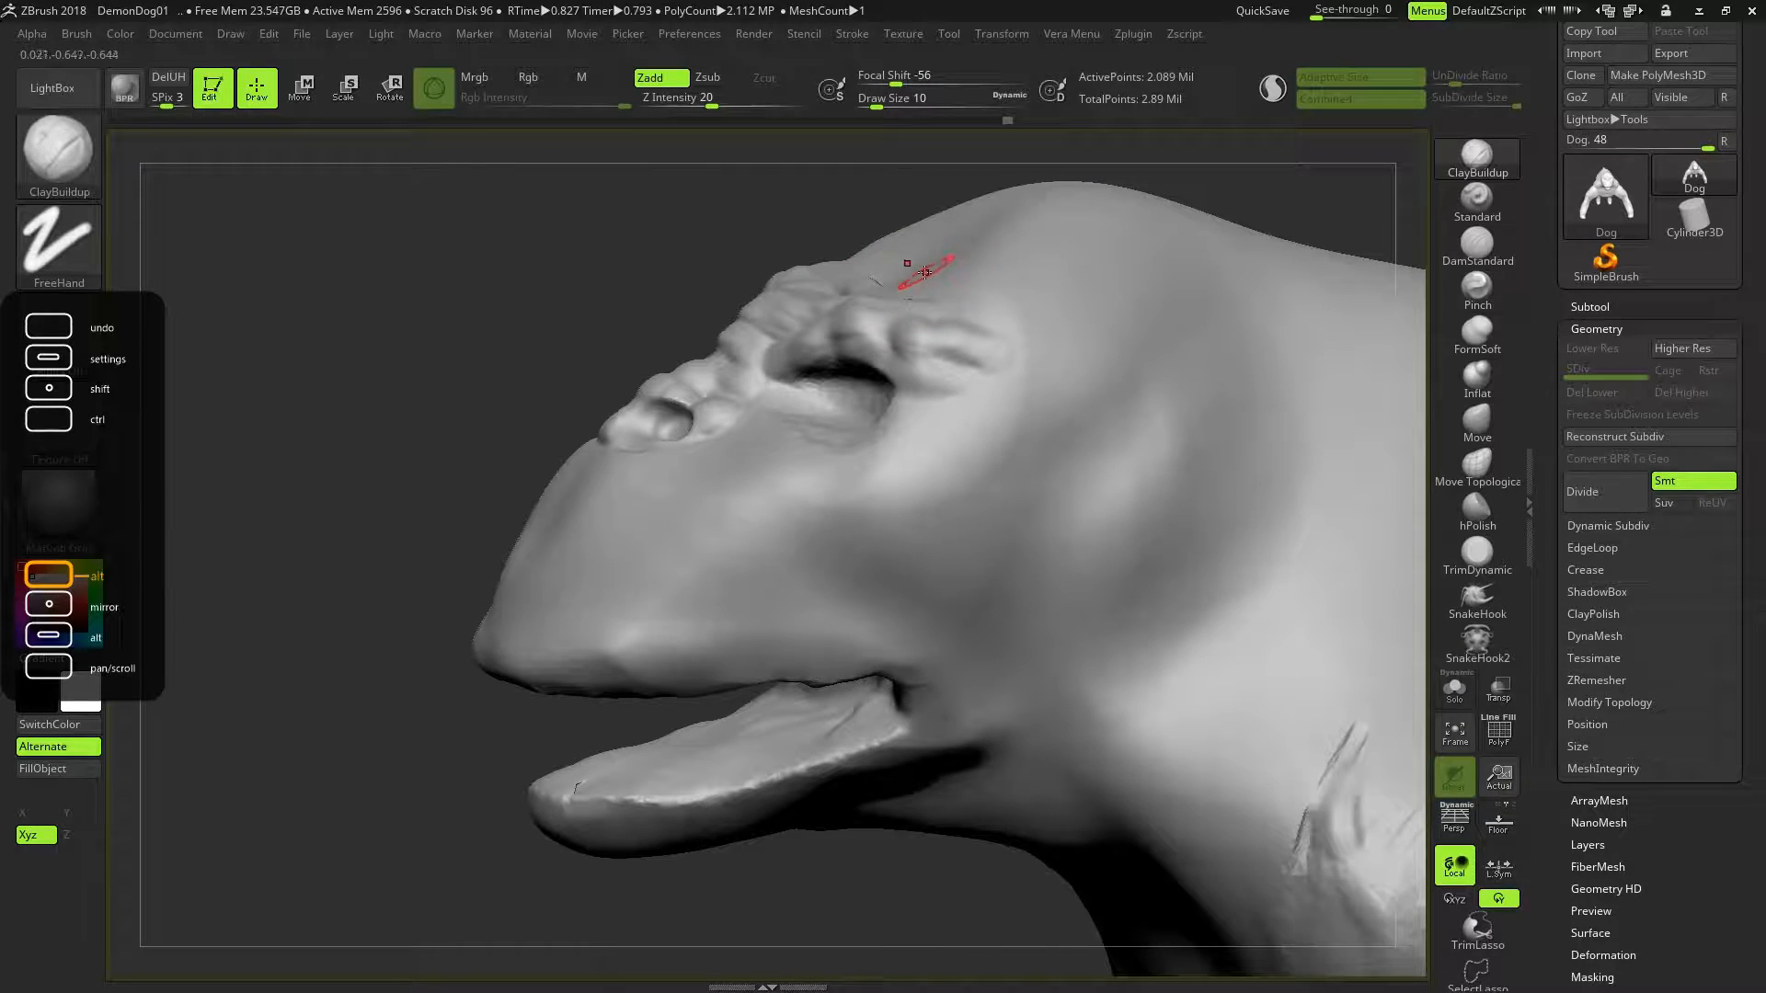
{"action": "key", "text": "bracketright"}
{"action": "key", "text": "bracketright"}
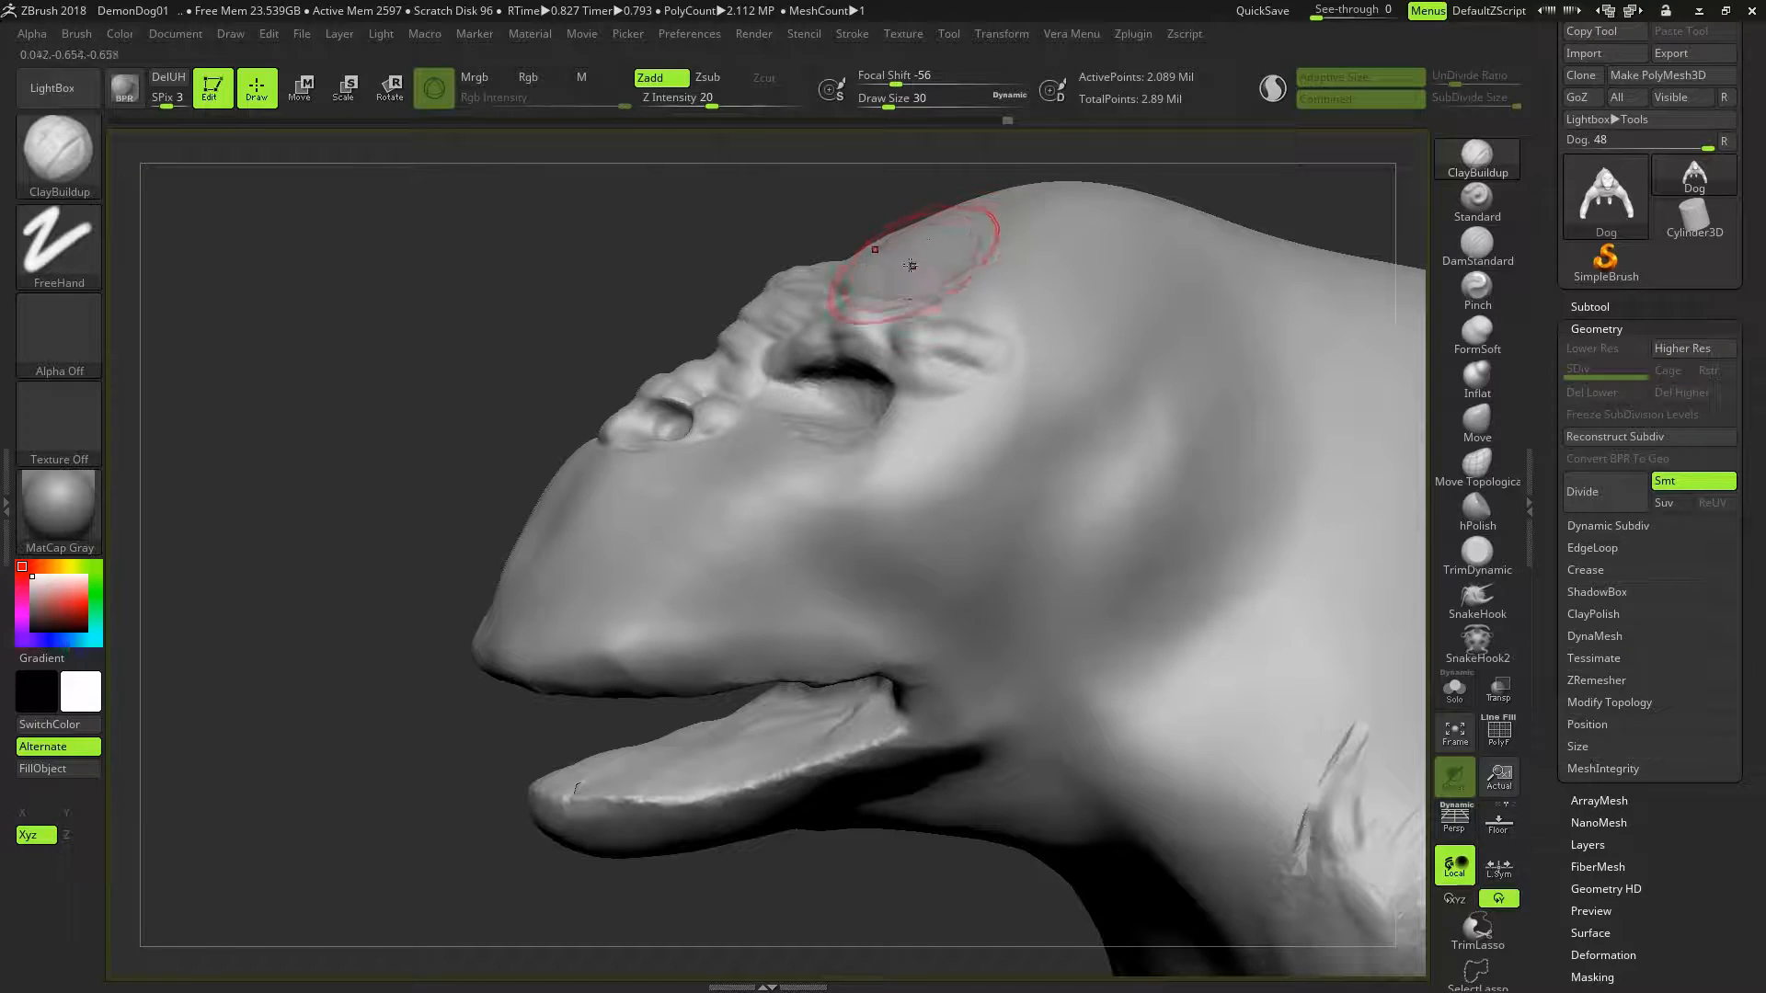
{"action": "left_click_drag", "start_coordinate": [895, 219], "coordinate": [1119, 265]}
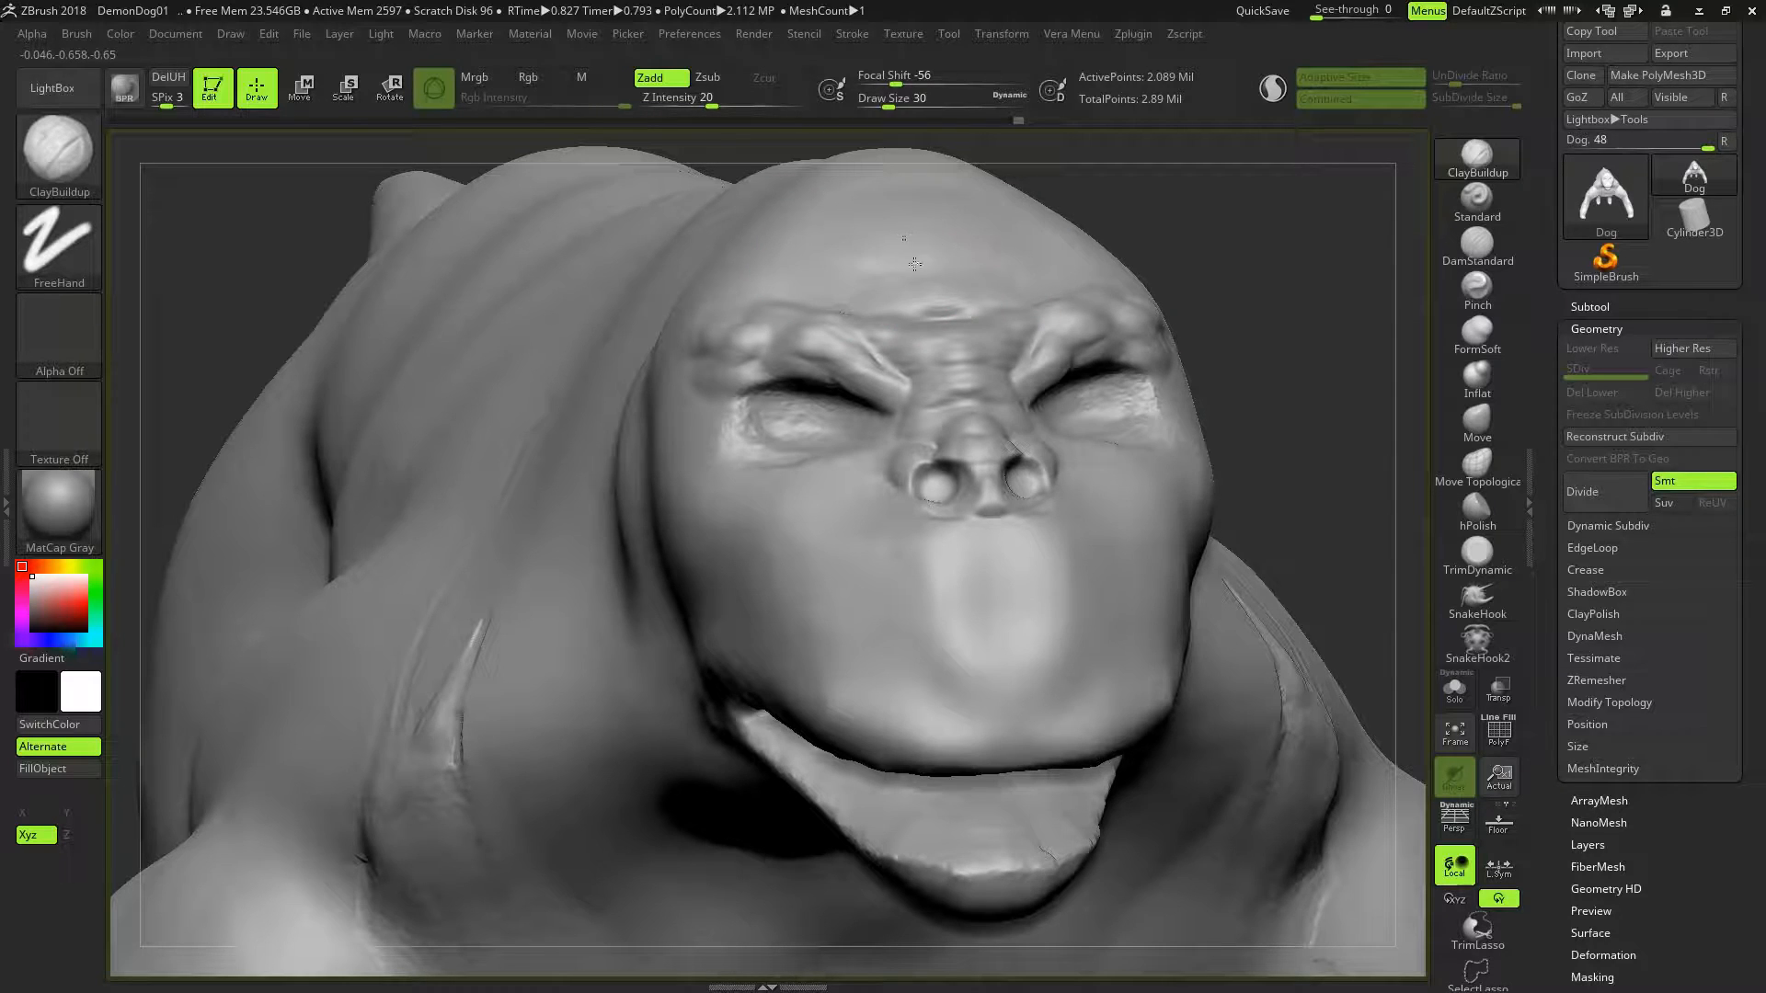
{"action": "mouse_move", "coordinate": [1273, 317]}
{"action": "left_mouse_down"}
{"action": "mouse_move", "coordinate": [1270, 267]}
{"action": "mouse_move", "coordinate": [1242, 286]}
{"action": "mouse_move", "coordinate": [1223, 276]}
{"action": "mouse_move", "coordinate": [1278, 329]}
{"action": "left_mouse_up"}
{"action": "mouse_move", "coordinate": [981, 652]}
{"action": "left_mouse_down"}
{"action": "mouse_move", "coordinate": [1005, 579]}
{"action": "mouse_move", "coordinate": [1052, 583]}
{"action": "mouse_move", "coordinate": [985, 579]}
{"action": "mouse_move", "coordinate": [1012, 574]}
{"action": "left_mouse_up"}
Sculpt fine horizontal wrinkles along the side of the muzzle with ClayBuildup at draw size 5
{"action": "key", "text": "bracketleft"}
{"action": "key", "text": "bracketleft"}
{"action": "key", "text": "bracketleft"}
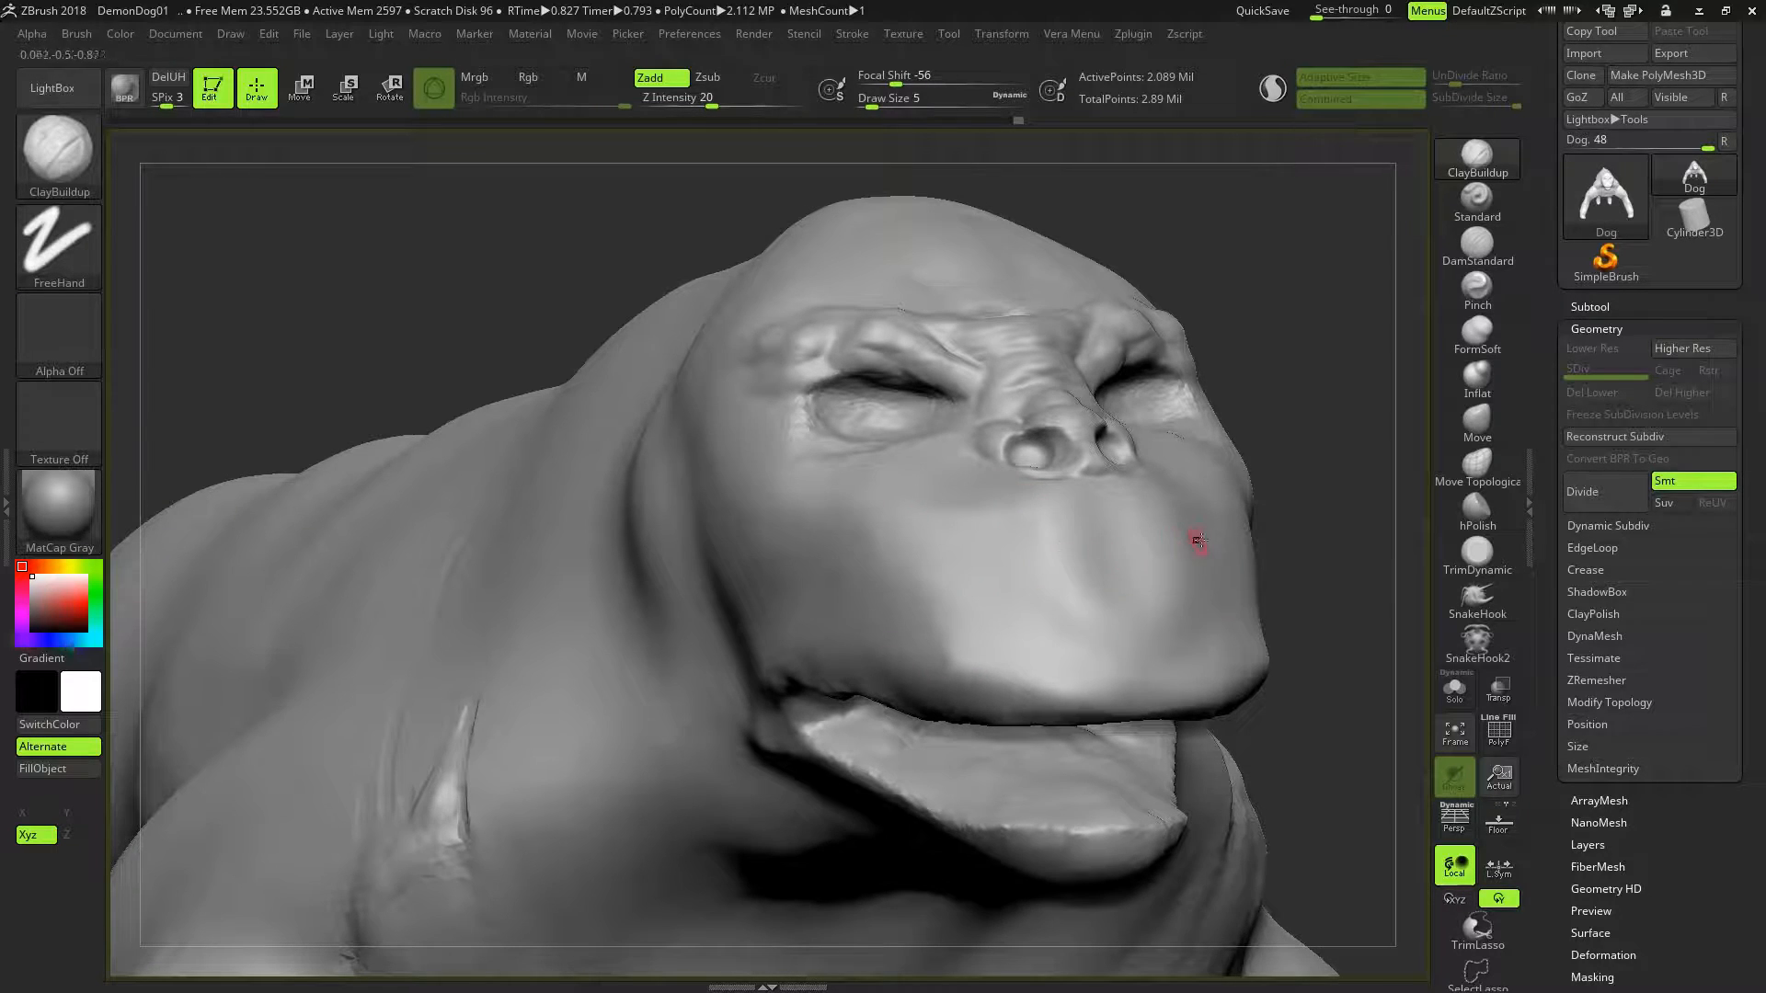
{"action": "left_click_drag", "start_coordinate": [1300, 512], "coordinate": [1096, 485]}
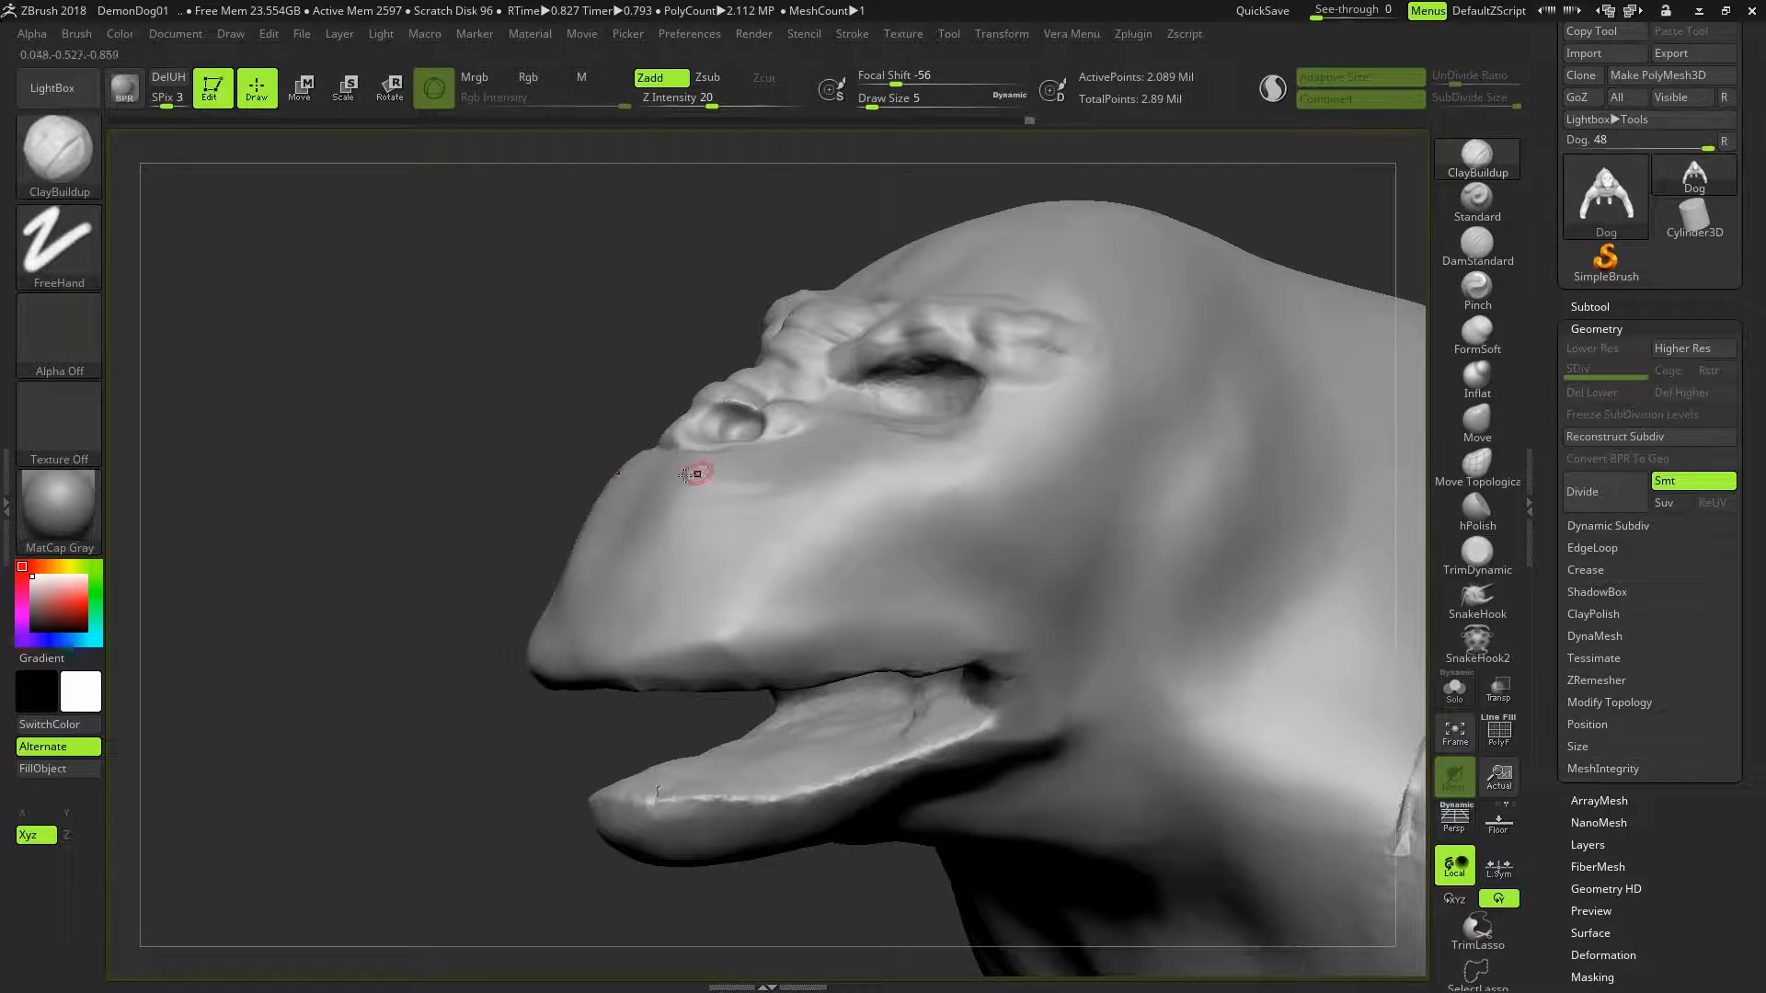
{"action": "mouse_move", "coordinate": [874, 490]}
{"action": "left_mouse_down"}
{"action": "mouse_move", "coordinate": [686, 513]}
{"action": "mouse_move", "coordinate": [714, 533]}
{"action": "mouse_move", "coordinate": [634, 553]}
{"action": "left_mouse_up"}
{"action": "mouse_move", "coordinate": [626, 557]}
{"action": "left_mouse_down"}
{"action": "mouse_move", "coordinate": [850, 538]}
{"action": "mouse_move", "coordinate": [729, 574]}
{"action": "mouse_move", "coordinate": [803, 573]}
{"action": "left_mouse_up"}
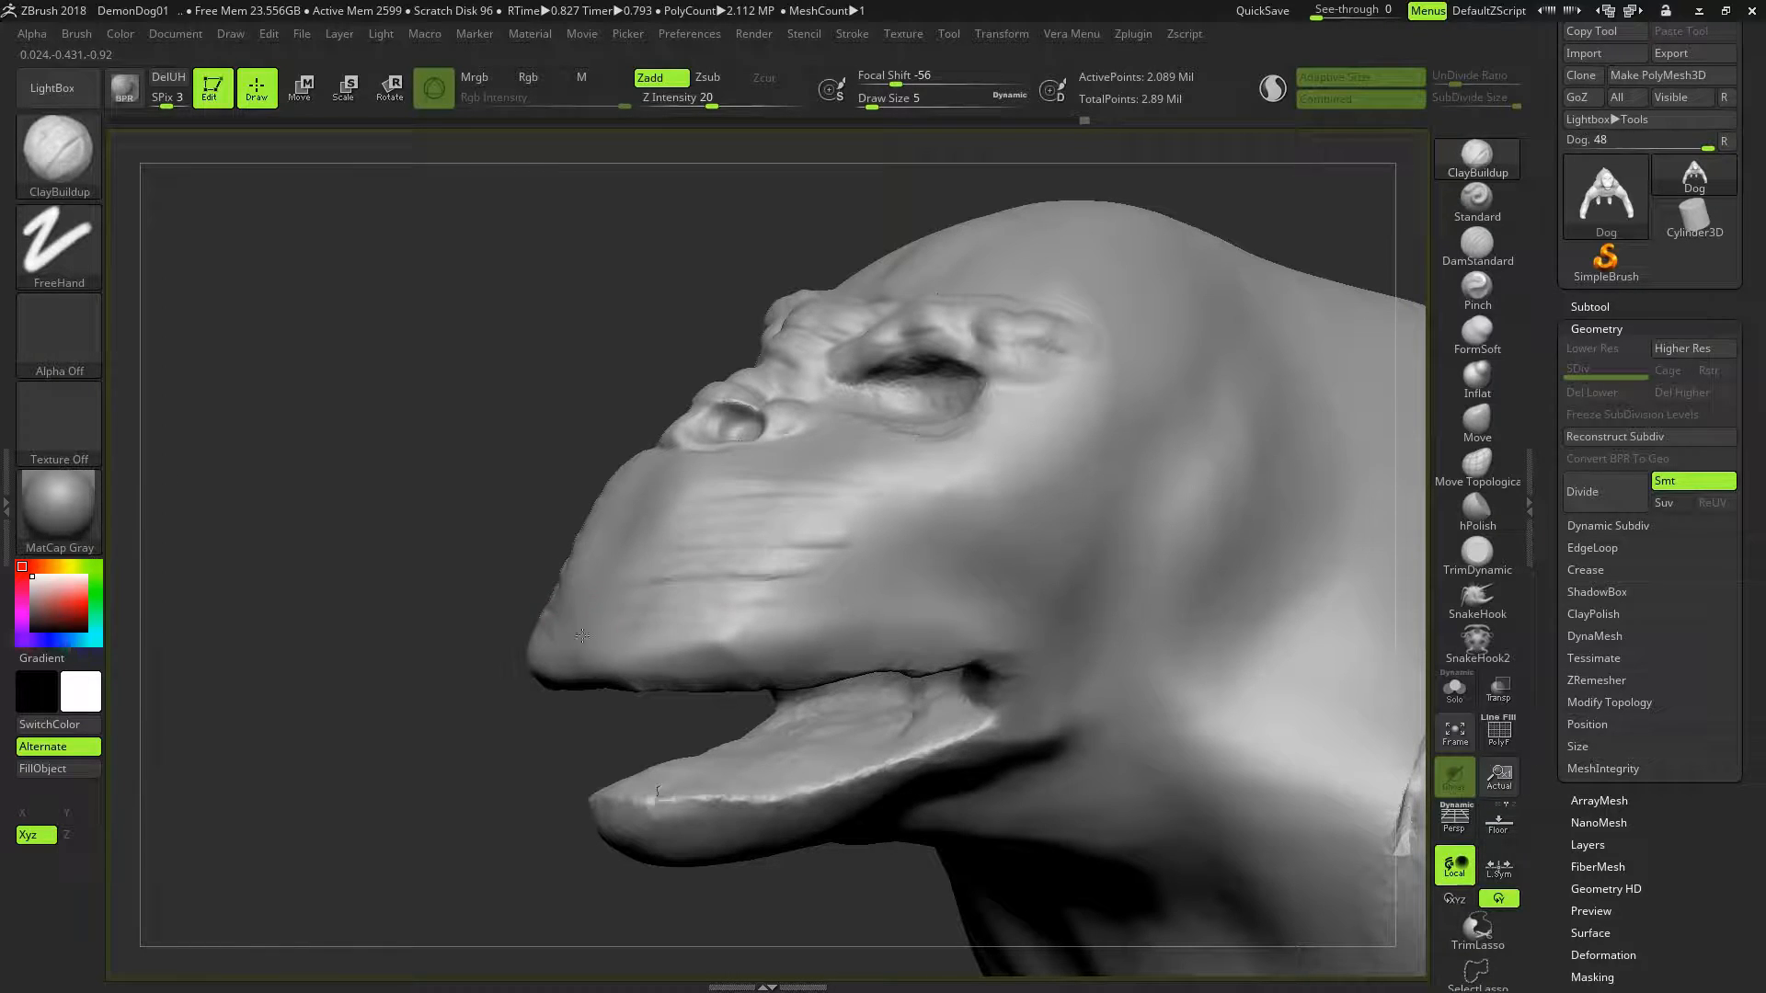
Continue the fine wrinkles across the front of the muzzle, from the lip up to just below the nose
{"action": "left_click_drag", "start_coordinate": [496, 483], "coordinate": [564, 511]}
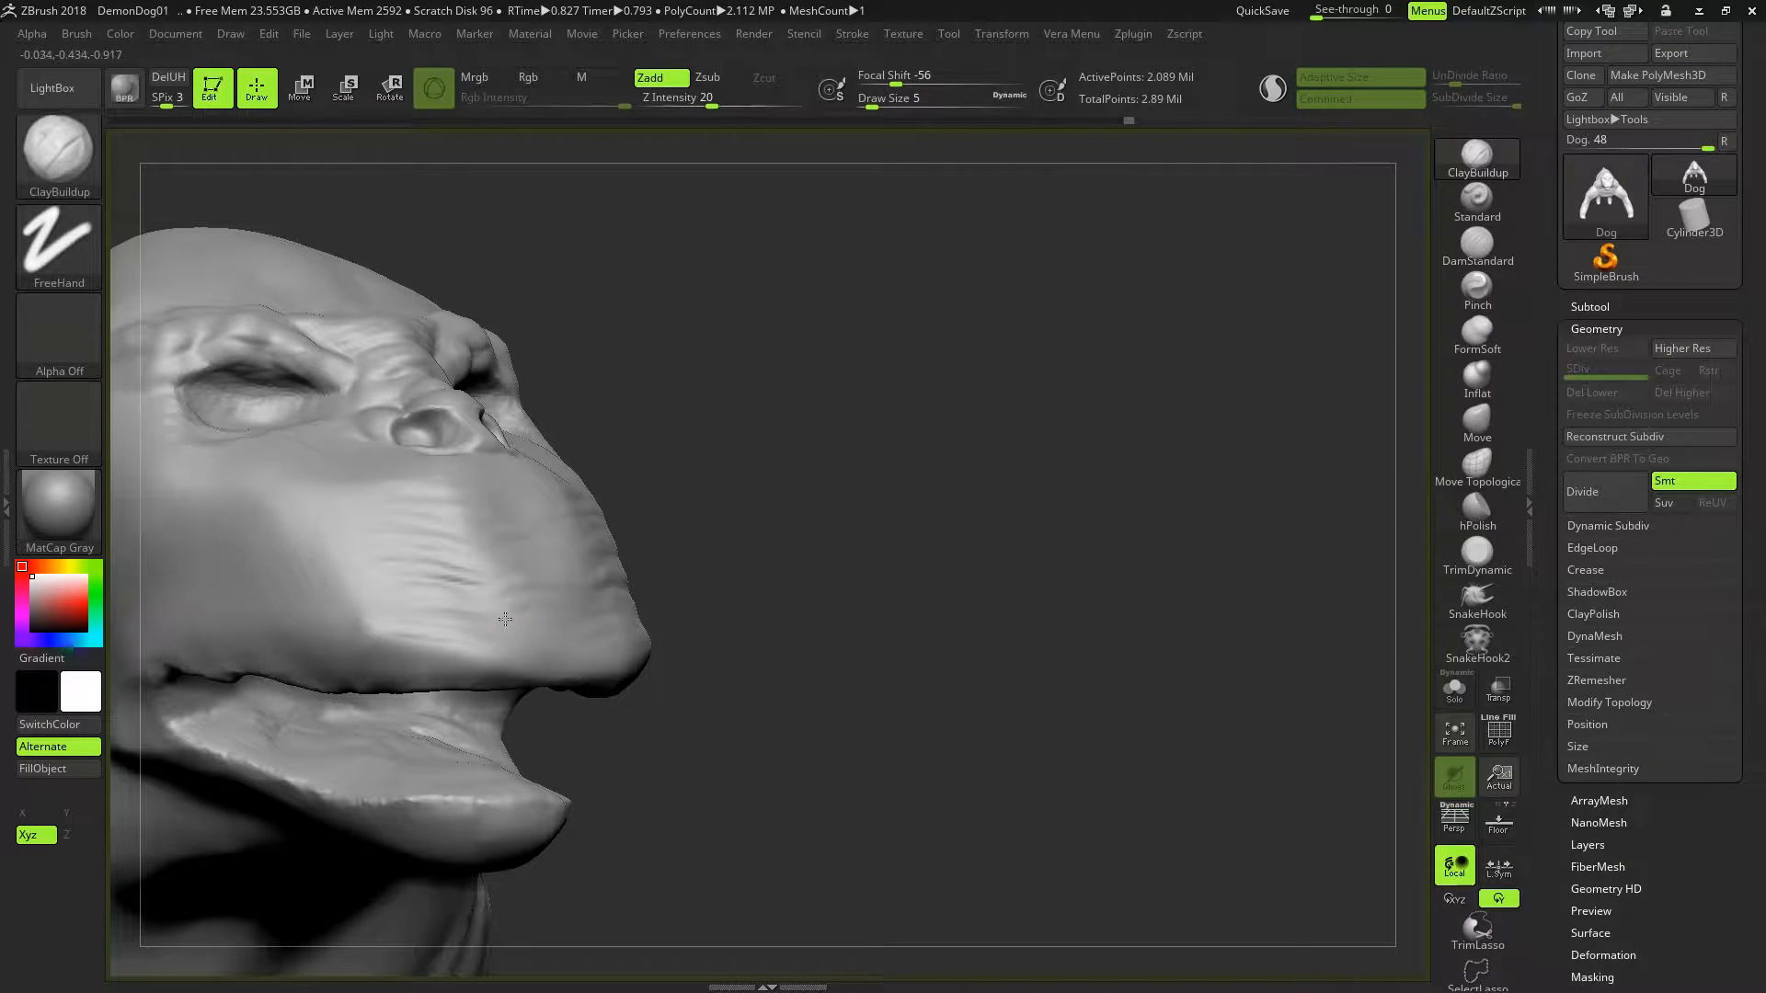
{"action": "mouse_move", "coordinate": [760, 513]}
{"action": "left_mouse_down"}
{"action": "mouse_move", "coordinate": [803, 494]}
{"action": "mouse_move", "coordinate": [564, 643]}
{"action": "left_mouse_up"}
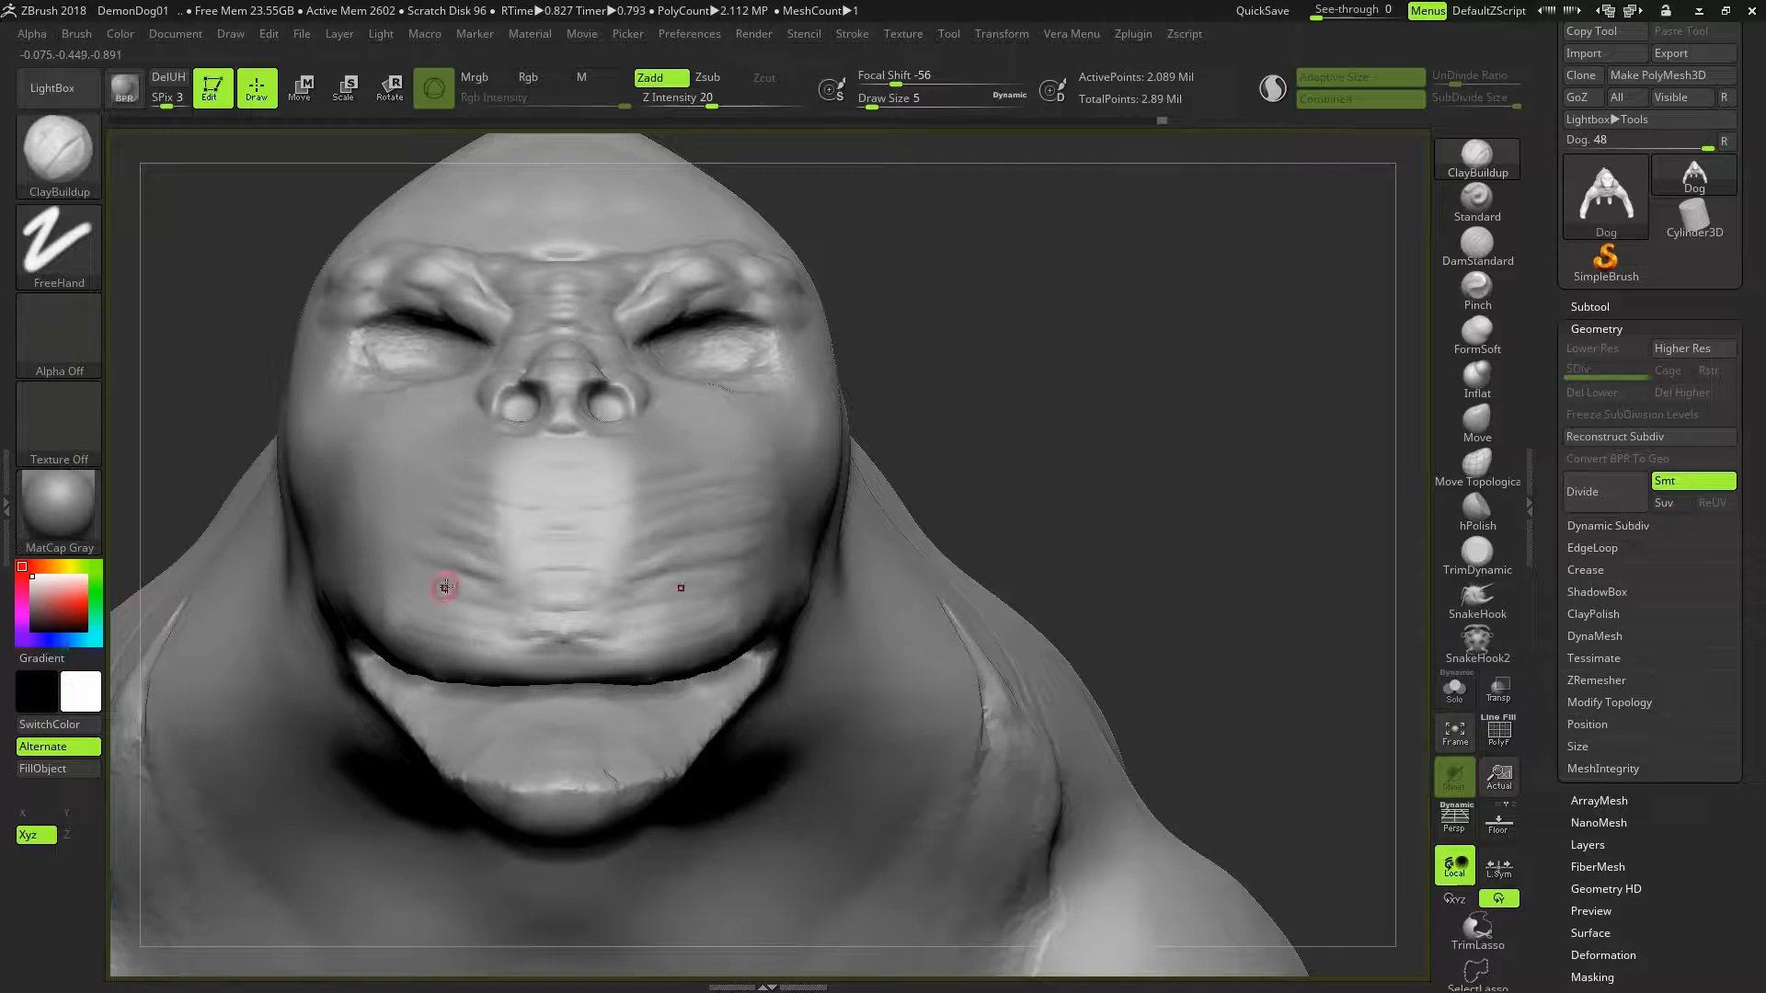
{"action": "mouse_move", "coordinate": [483, 512]}
{"action": "left_mouse_down"}
{"action": "mouse_move", "coordinate": [644, 515]}
{"action": "mouse_move", "coordinate": [650, 489]}
{"action": "left_mouse_up"}
{"action": "left_click_drag", "start_coordinate": [468, 481], "coordinate": [684, 454]}
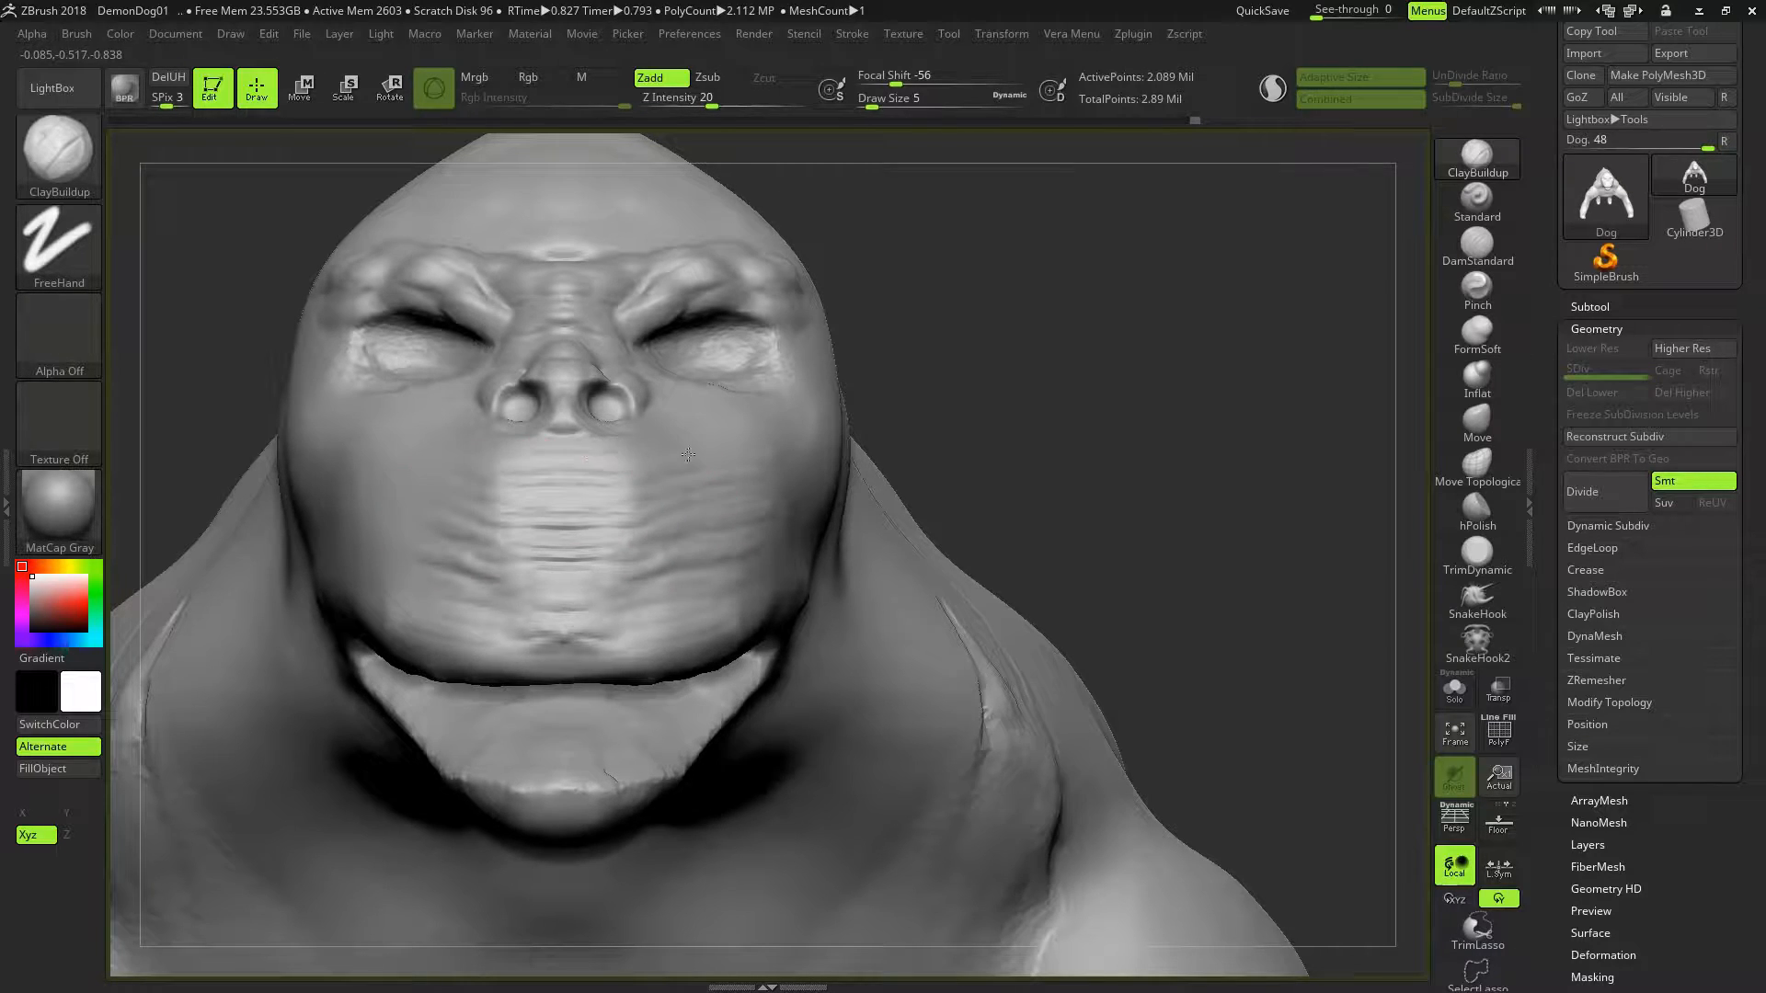
Turn Sculptris Pro back on and carve both nostrils deeper at draw size 5, undoing a stray stroke
{"action": "left_click_drag", "start_coordinate": [1091, 400], "coordinate": [781, 398]}
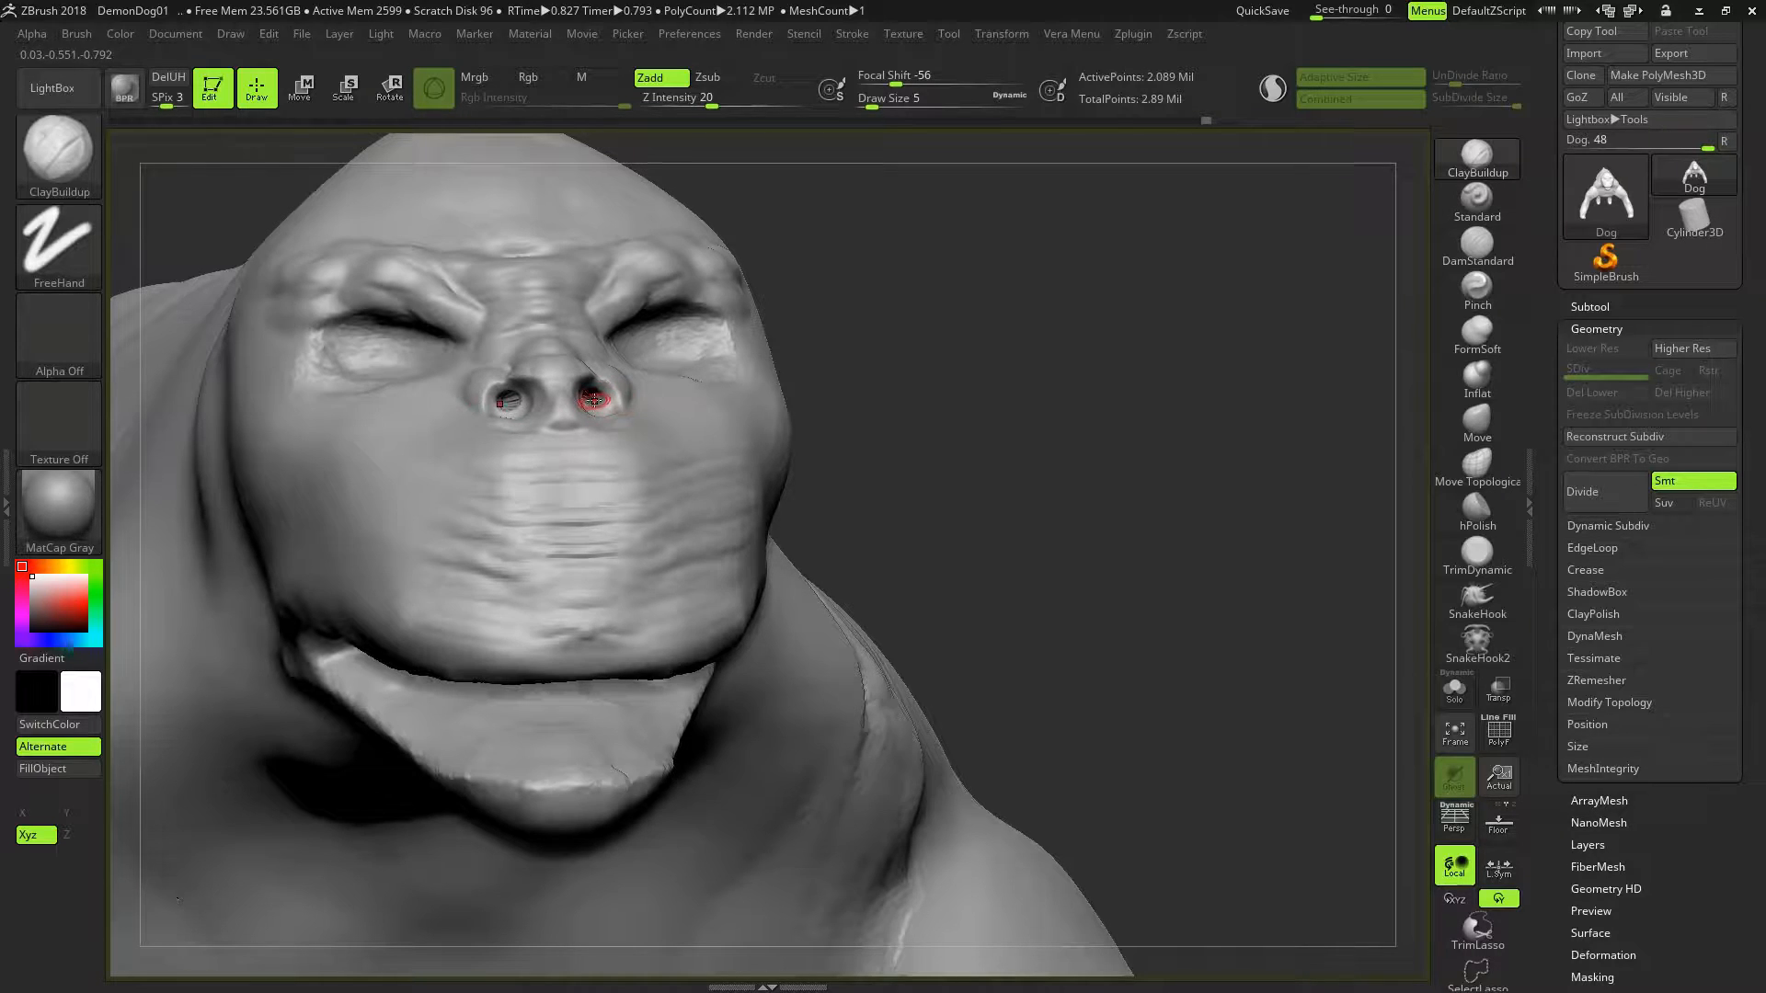
{"action": "key", "text": "shift"}
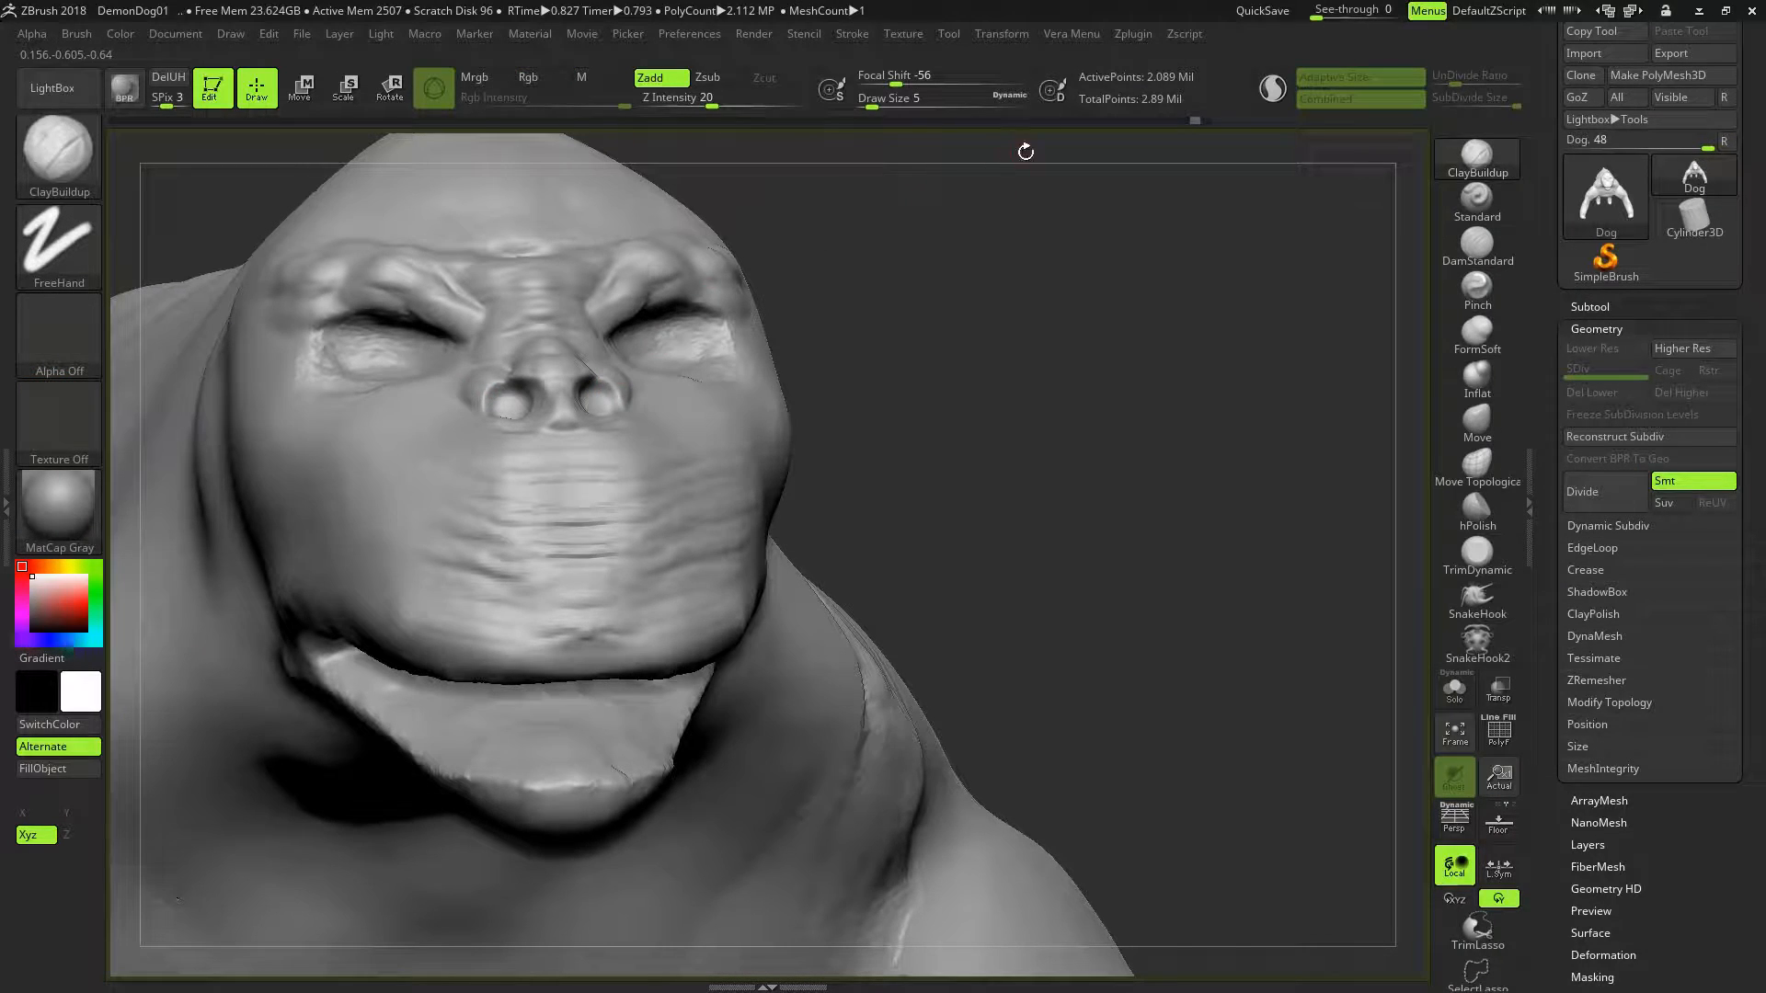
{"action": "key", "text": "d"}
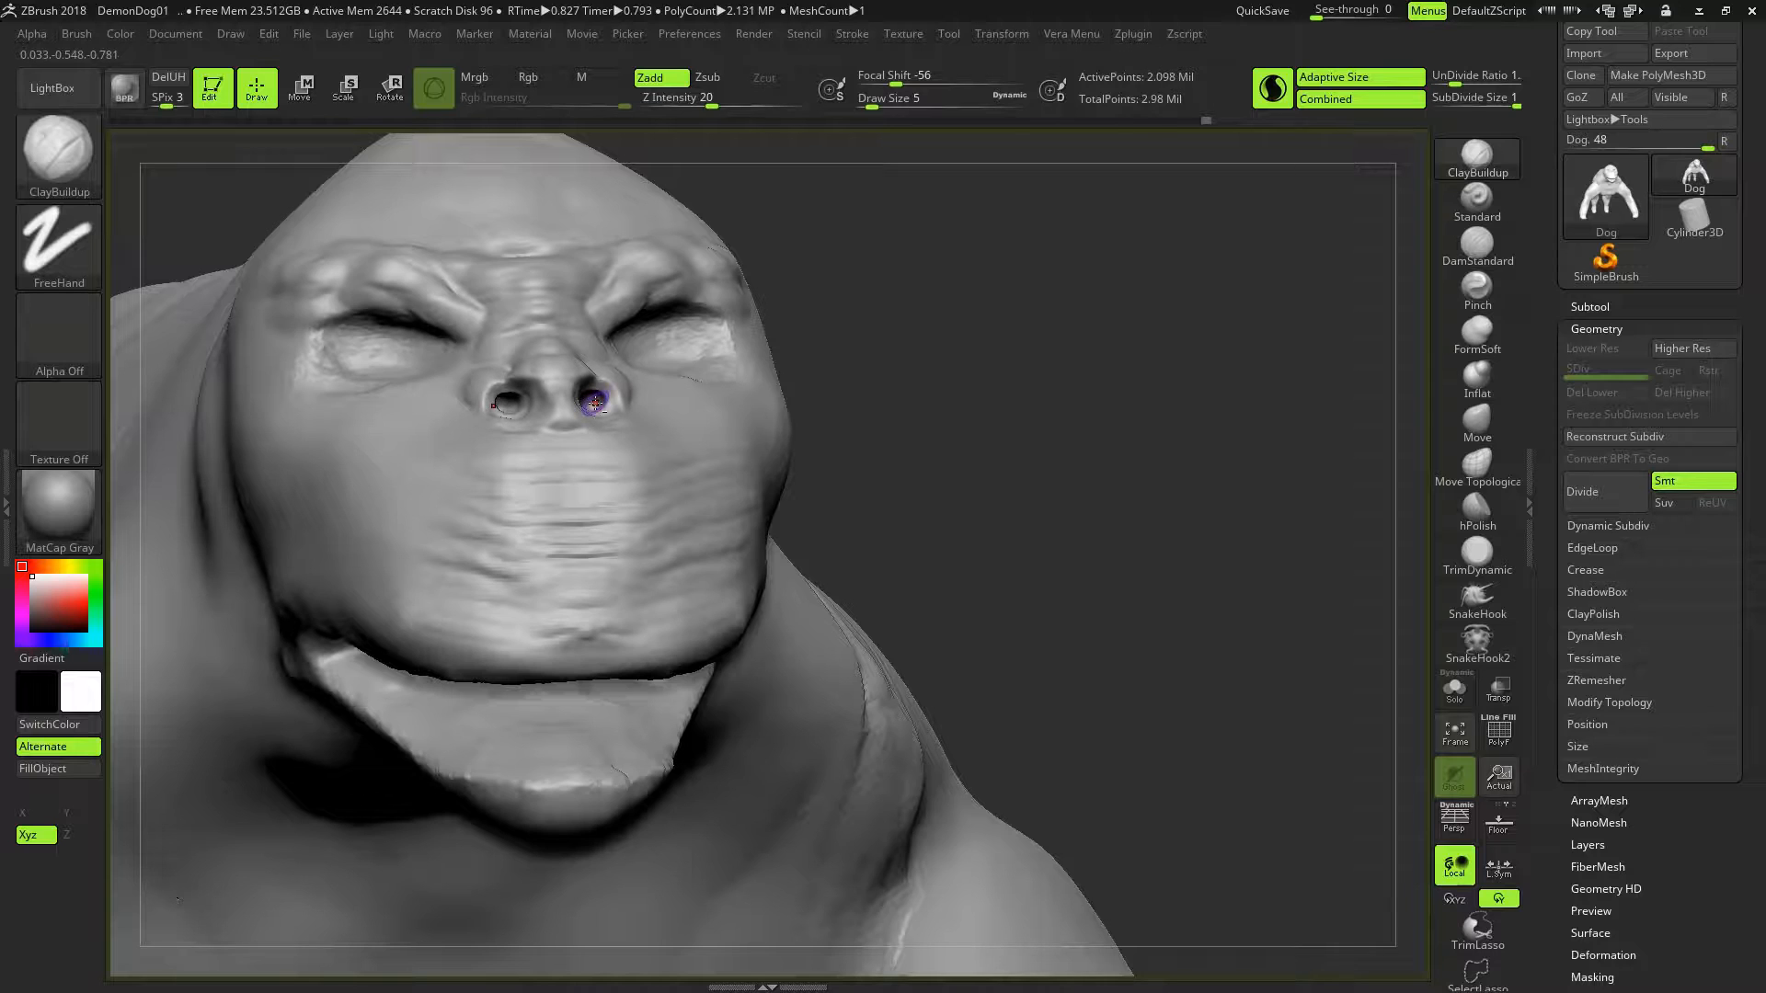
{"action": "left_click_drag", "start_coordinate": [905, 337], "coordinate": [883, 343]}
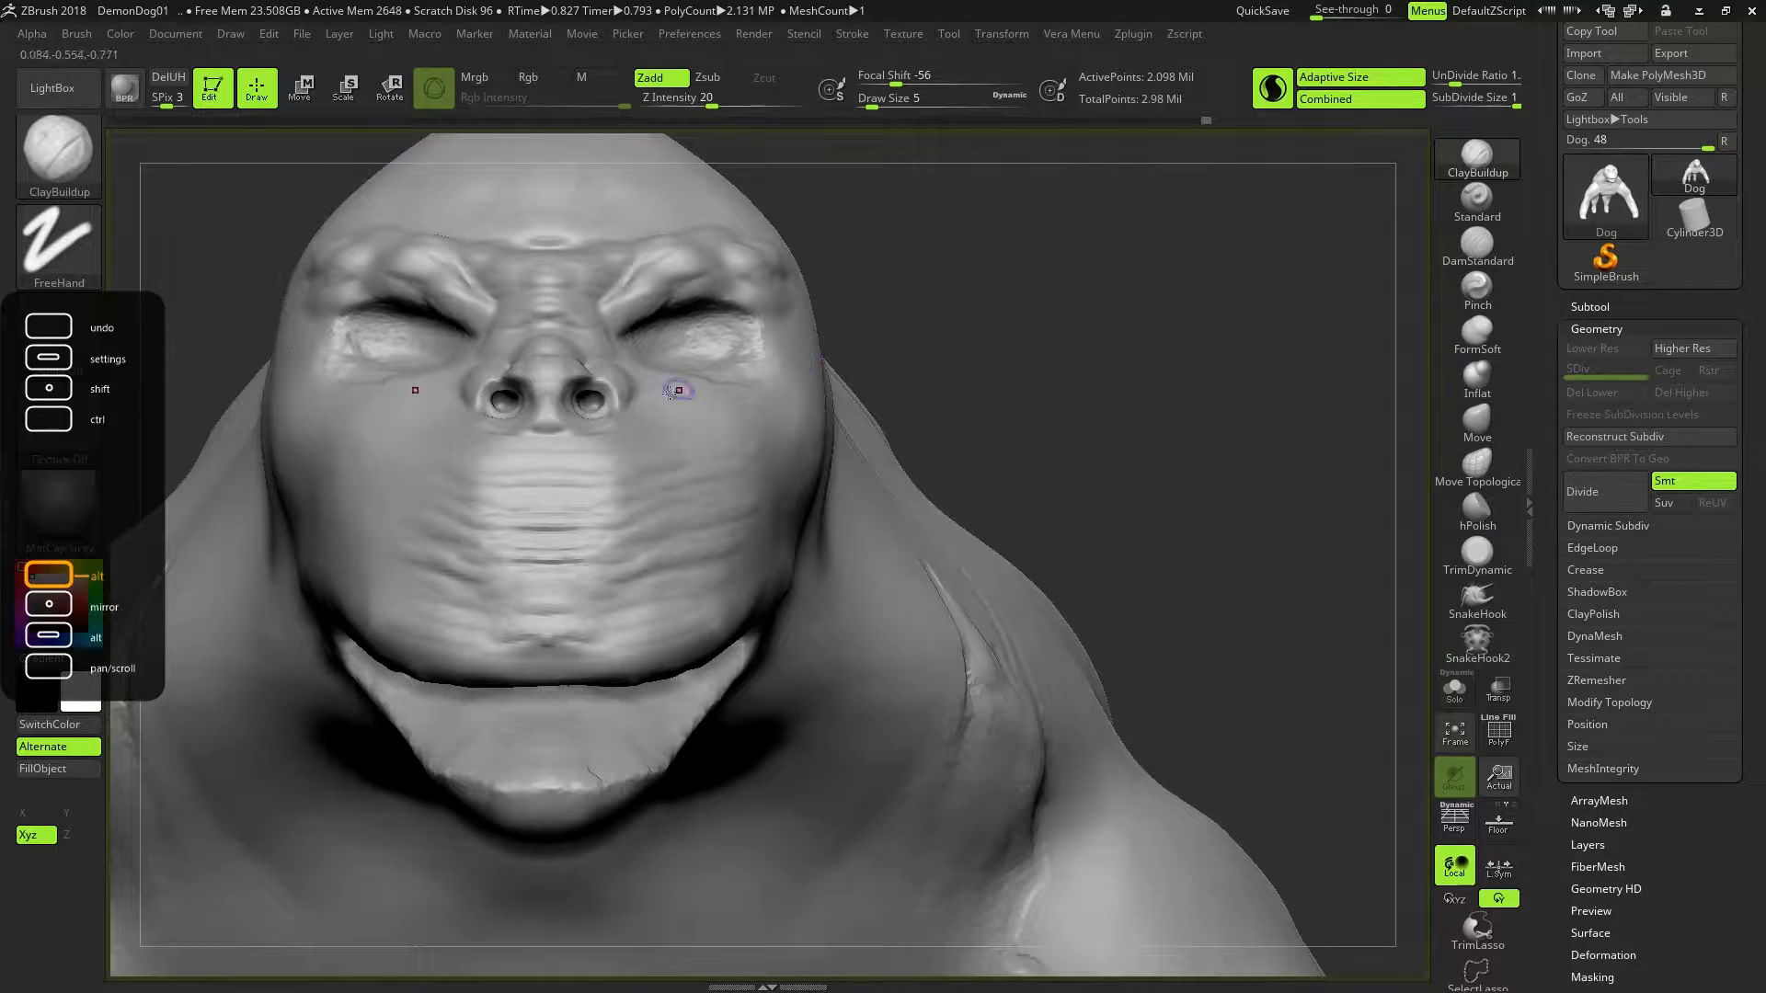
{"action": "left_click_drag", "start_coordinate": [576, 399], "coordinate": [589, 395], "text": "alt"}
{"action": "left_click_drag", "start_coordinate": [879, 311], "coordinate": [826, 316]}
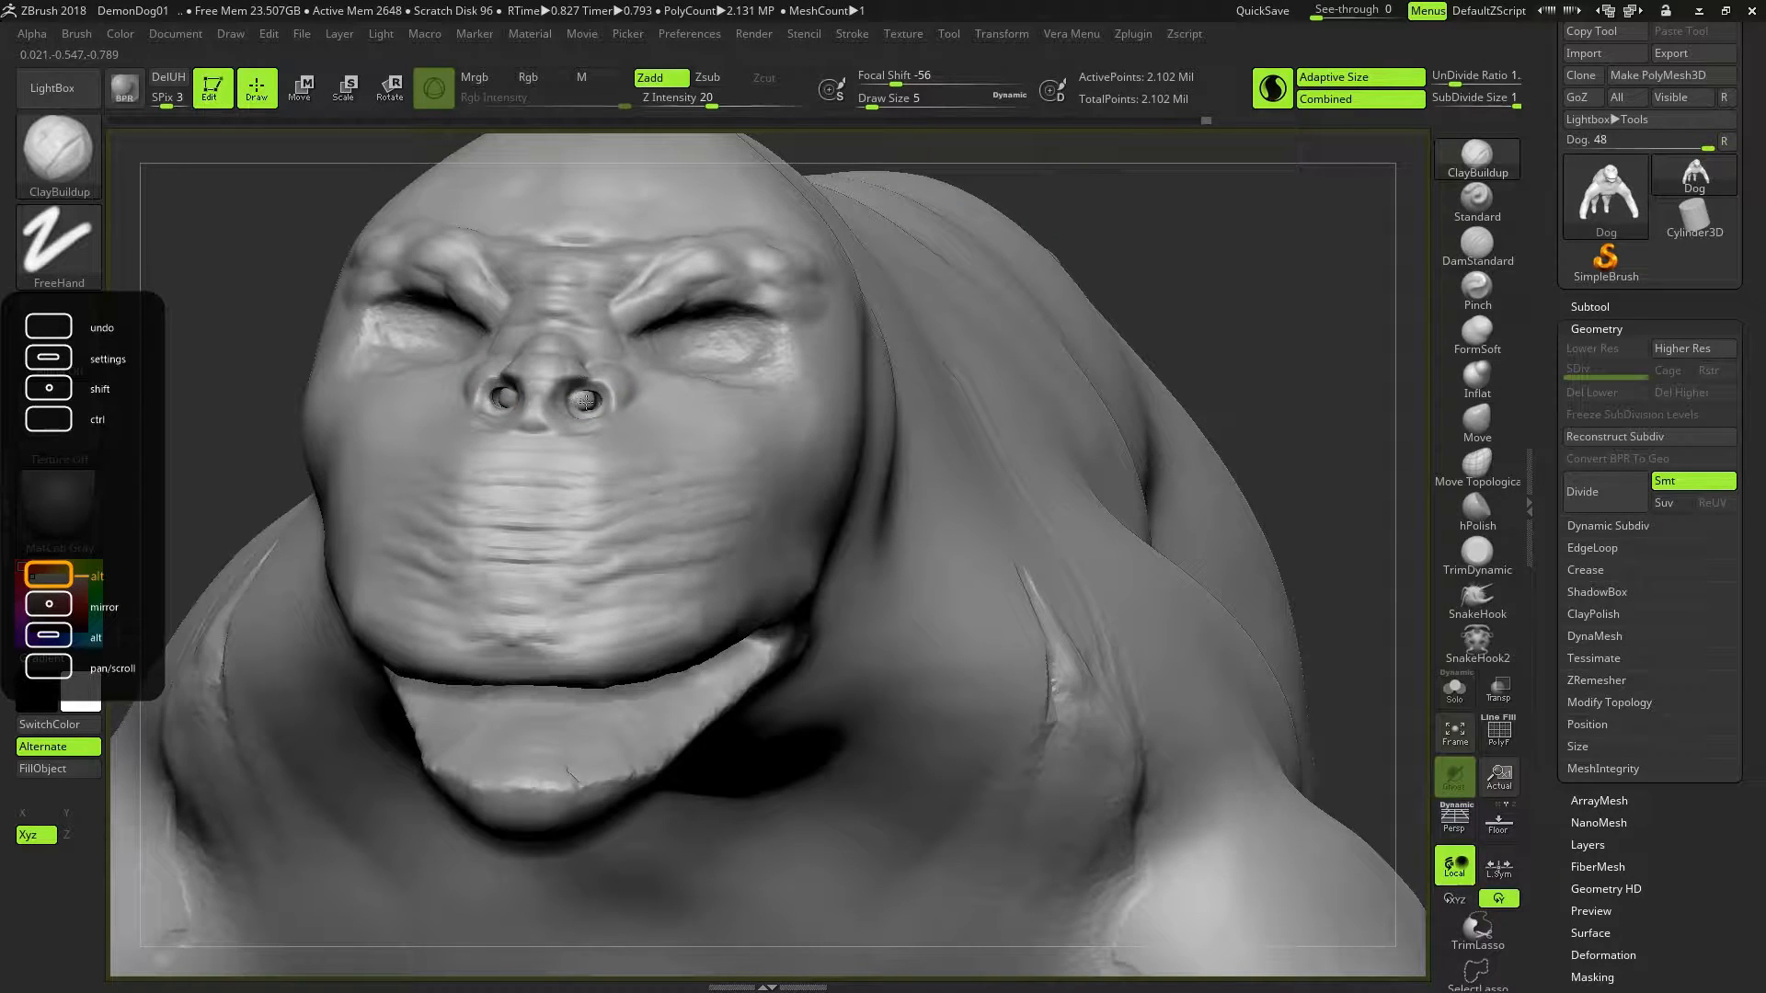
{"action": "left_click_drag", "start_coordinate": [1126, 251], "coordinate": [1064, 252]}
{"action": "key", "text": "ctrl+z"}
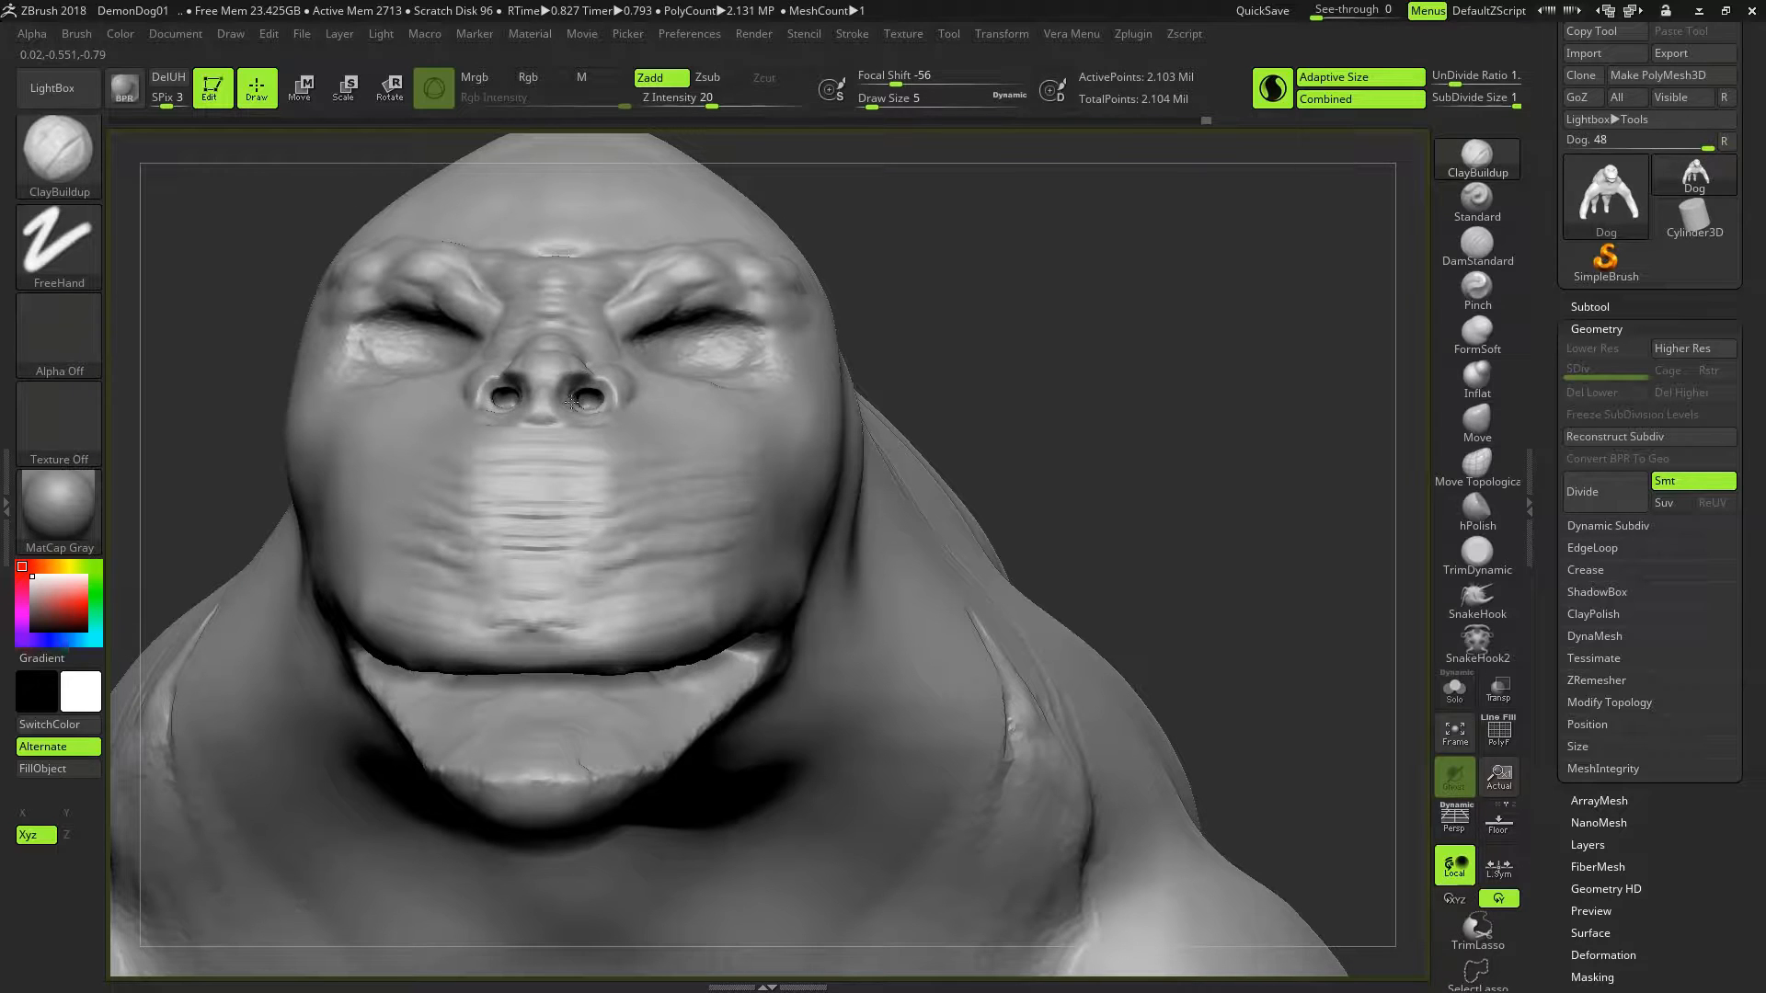
{"action": "left_click_drag", "start_coordinate": [950, 296], "coordinate": [809, 347]}
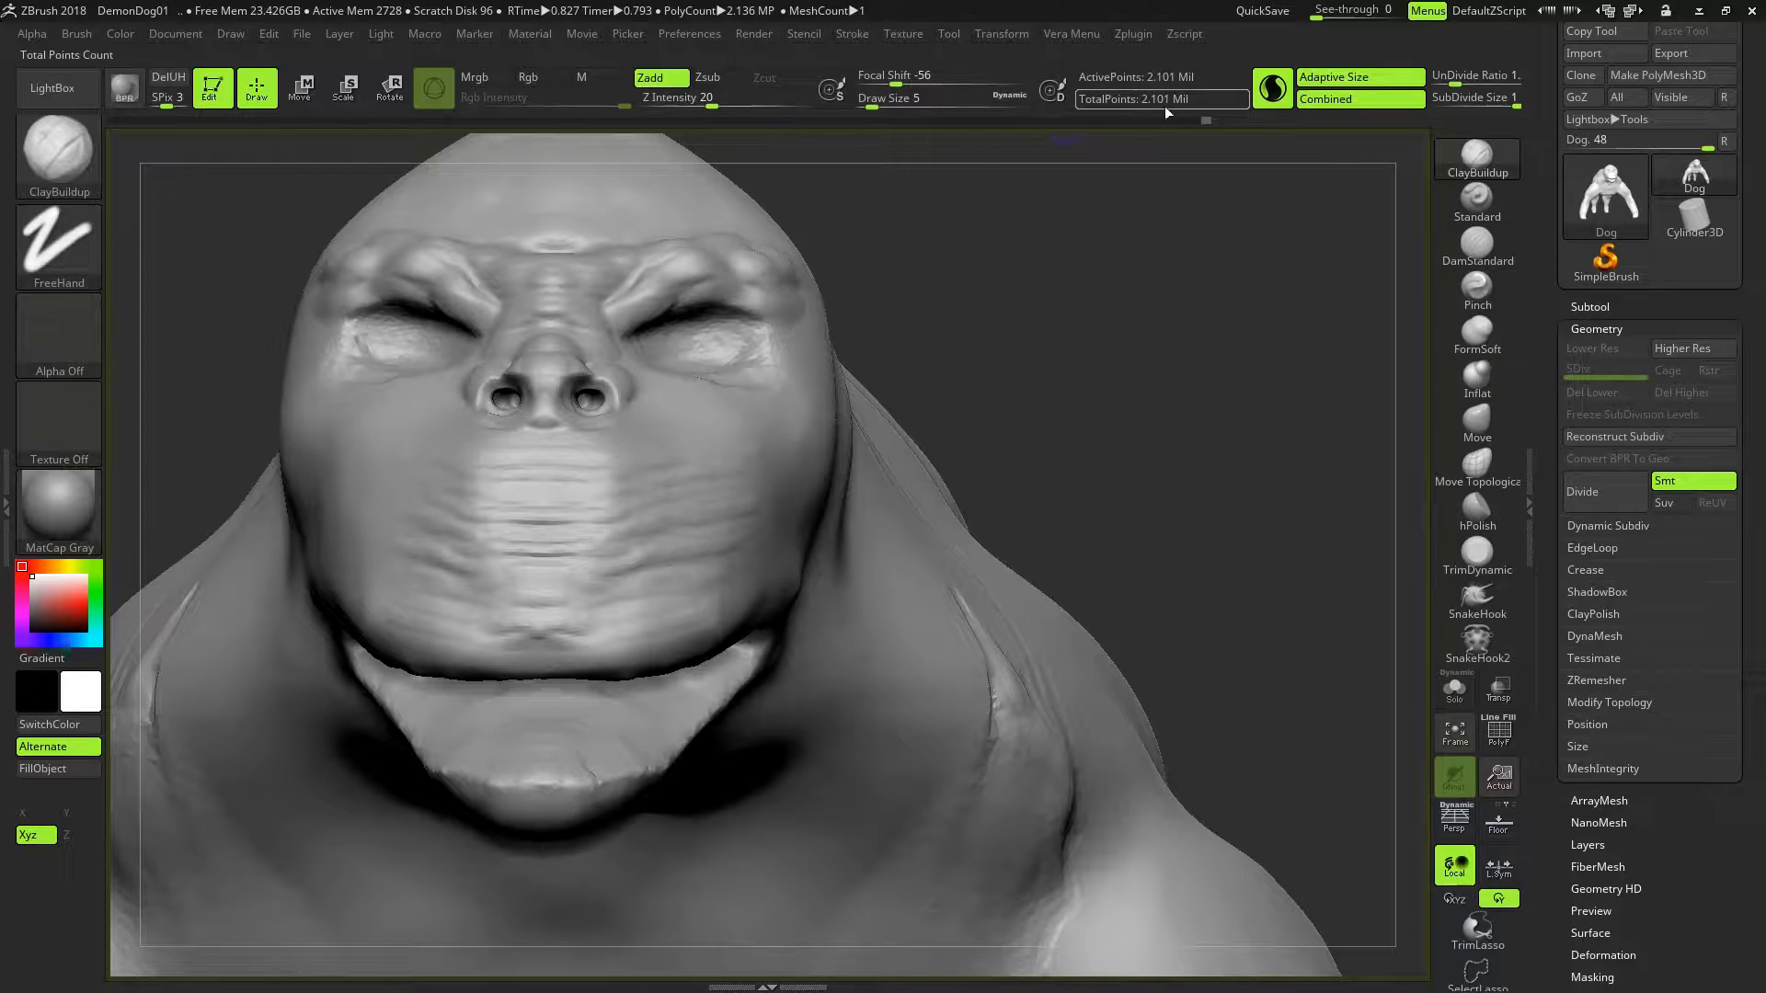
Turn off Sculptris Pro, sculpt folds around and below the nostrils, and smooth them at draw size 10
{"action": "key", "text": "shift+d"}
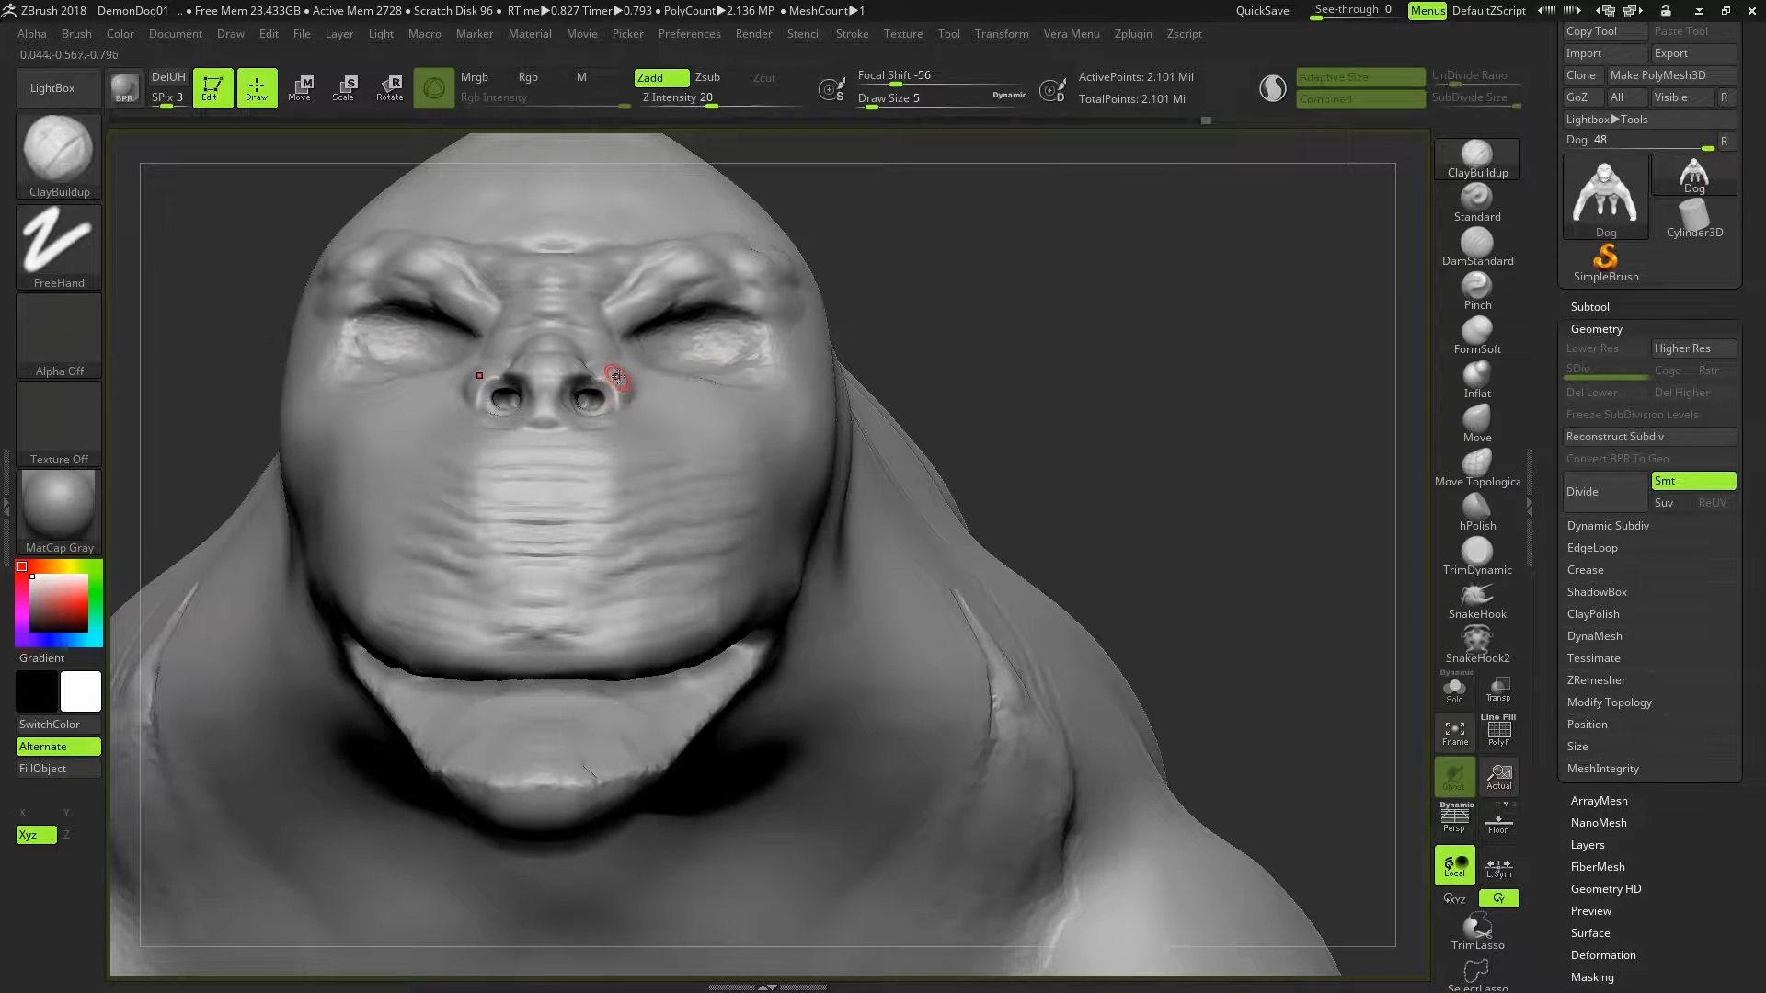
{"action": "mouse_move", "coordinate": [592, 380]}
{"action": "left_mouse_down"}
{"action": "mouse_move", "coordinate": [617, 411]}
{"action": "mouse_move", "coordinate": [602, 443]}
{"action": "mouse_move", "coordinate": [567, 444]}
{"action": "left_mouse_up"}
{"action": "left_click_drag", "start_coordinate": [958, 288], "coordinate": [934, 324]}
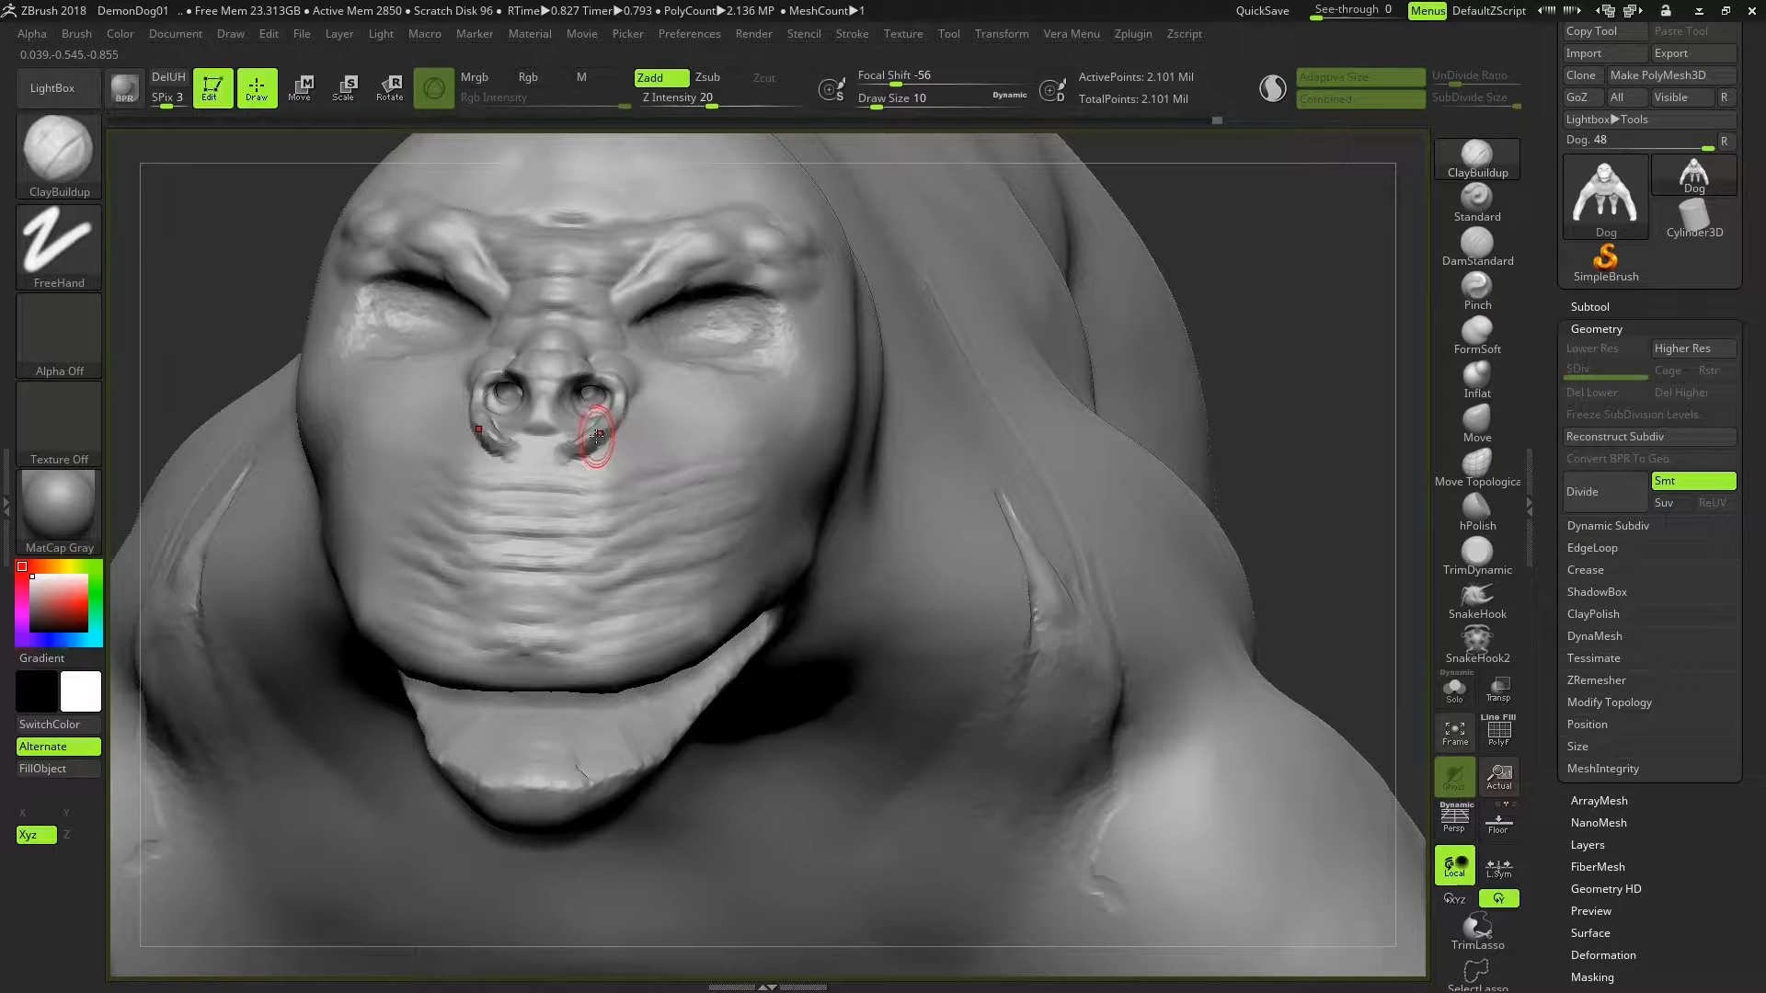
{"action": "key", "text": "shift"}
{"action": "mouse_move", "coordinate": [599, 434]}
{"action": "left_mouse_down", "text": "shift"}
{"action": "mouse_move", "coordinate": [584, 452]}
{"action": "mouse_move", "coordinate": [611, 423]}
{"action": "left_mouse_up", "text": "shift"}
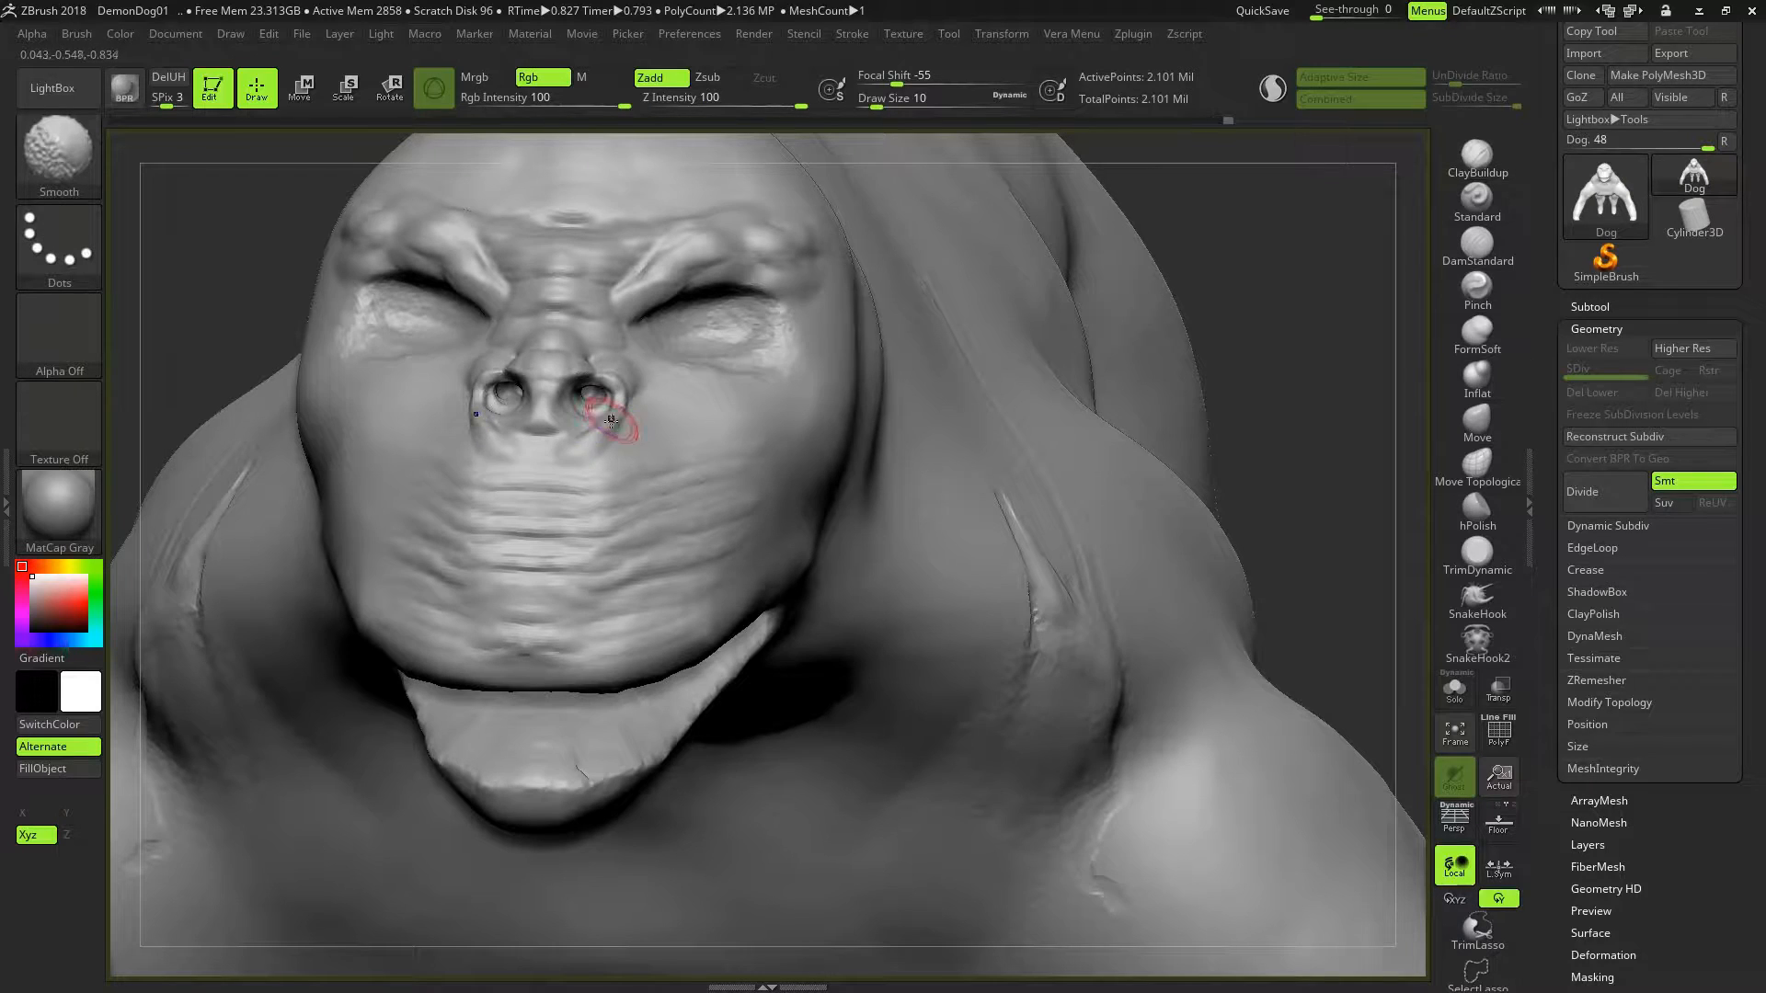
Smooth the folds below the nostrils and build up the nose between and around the nostrils with ClayBuildup at draw size 10
{"action": "key", "text": "shift"}
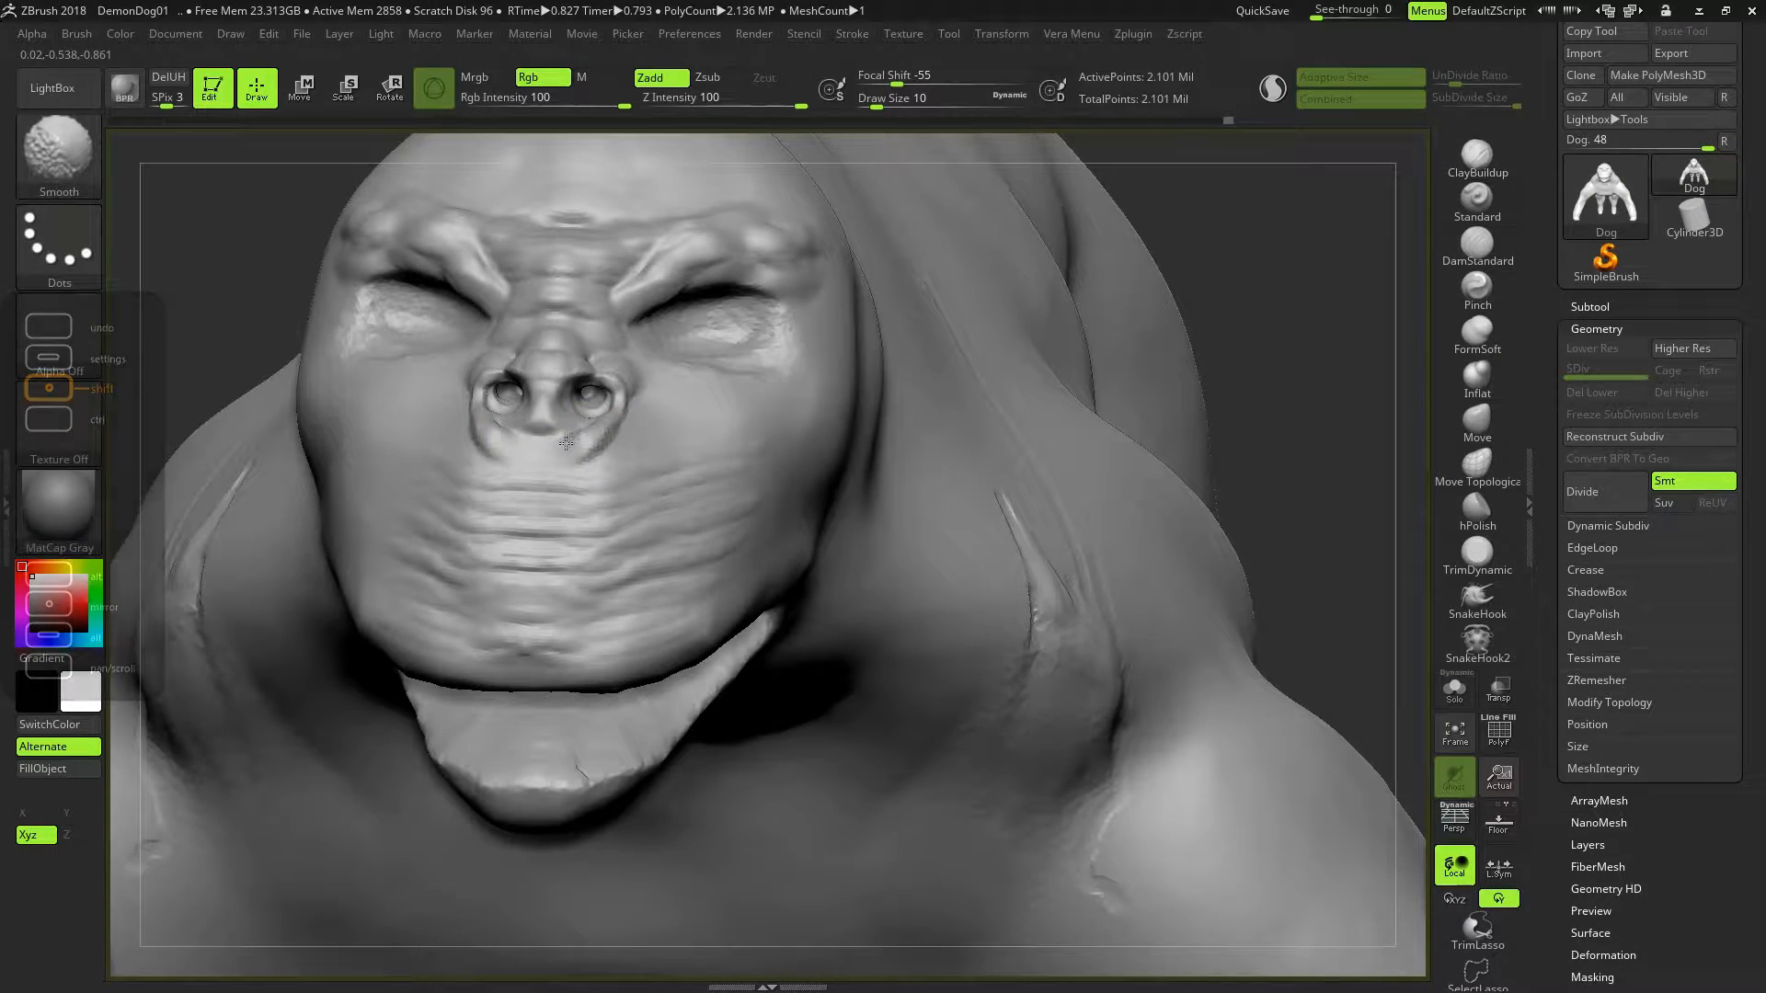
{"action": "mouse_move", "coordinate": [598, 434]}
{"action": "left_mouse_down"}
{"action": "mouse_move", "coordinate": [554, 456]}
{"action": "mouse_move", "coordinate": [567, 425]}
{"action": "left_mouse_up"}
{"action": "key", "text": "shift"}
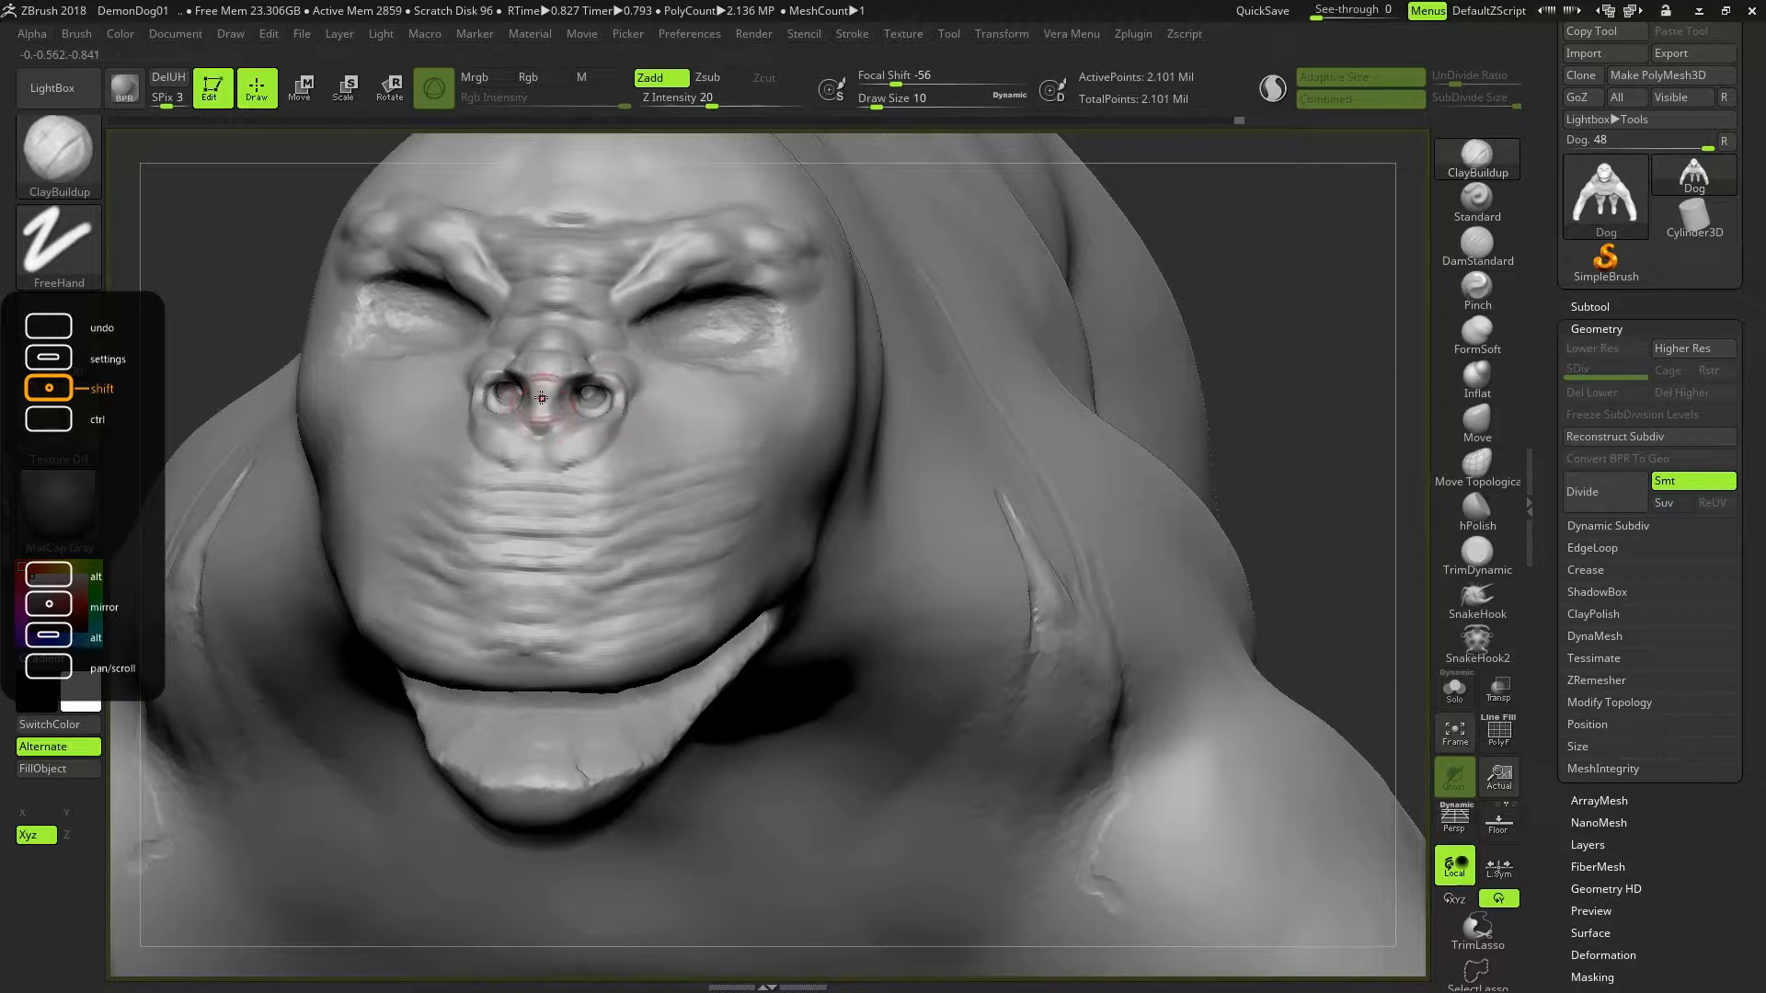
{"action": "left_click_drag", "start_coordinate": [545, 382], "coordinate": [616, 371]}
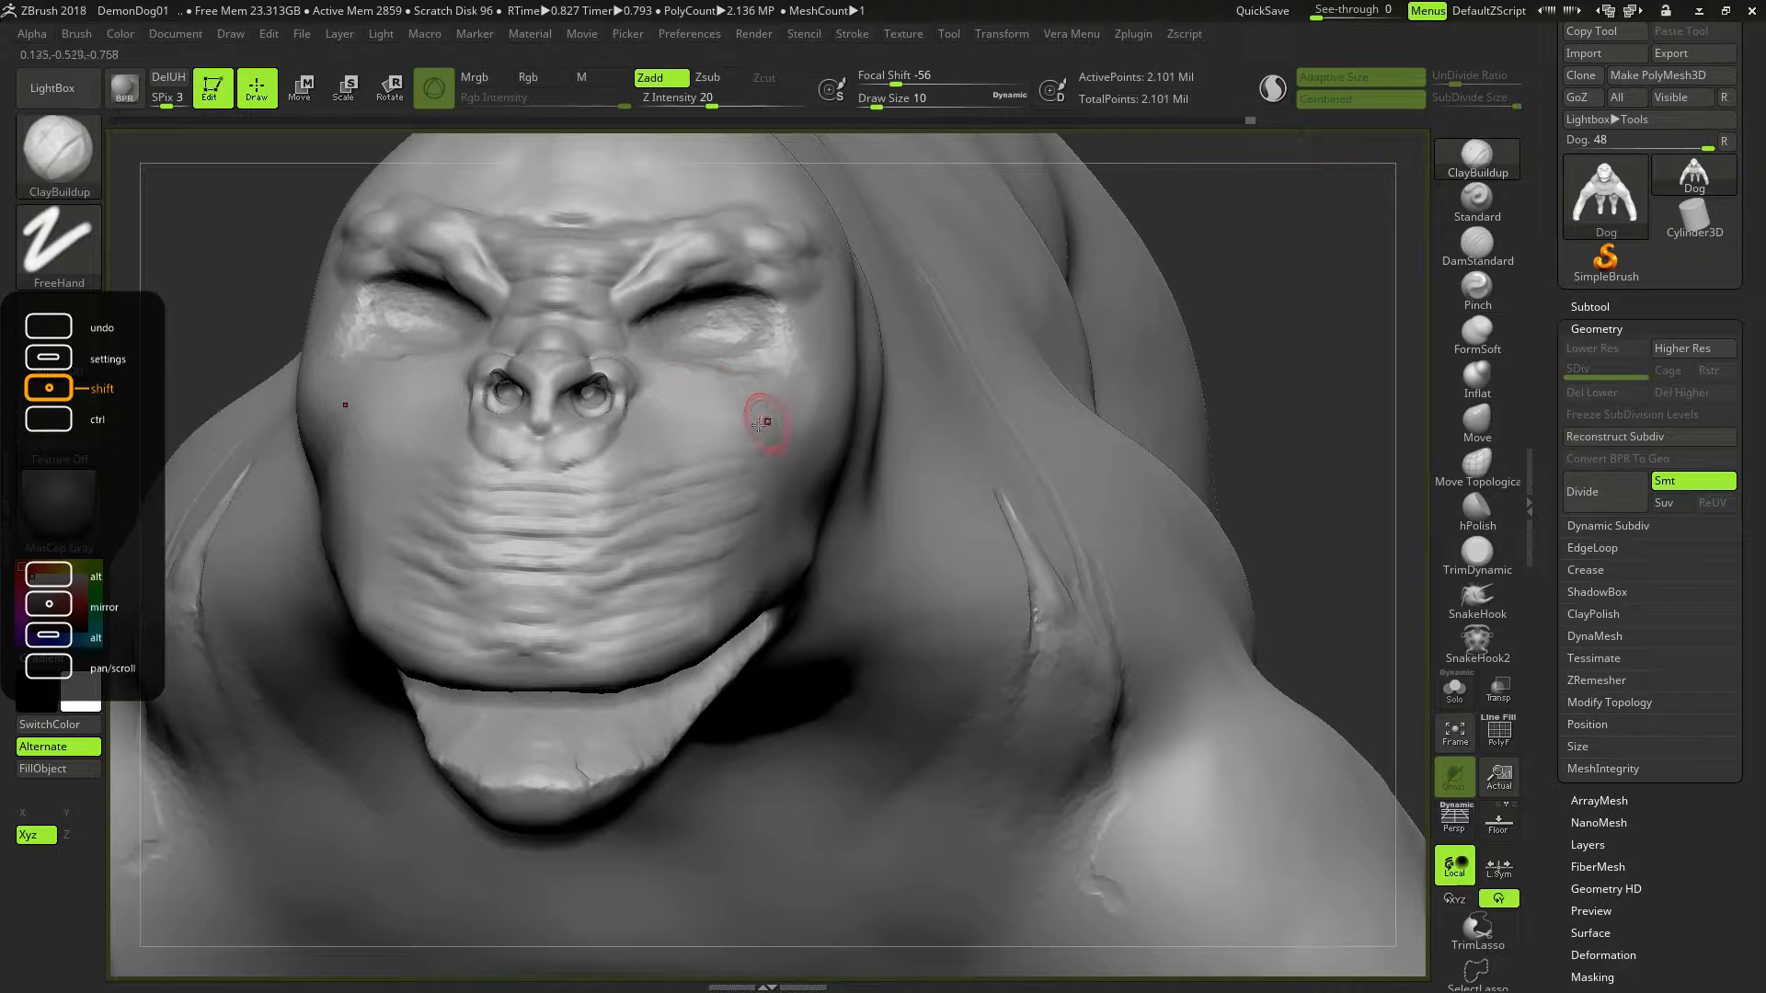
{"action": "key", "text": "shift"}
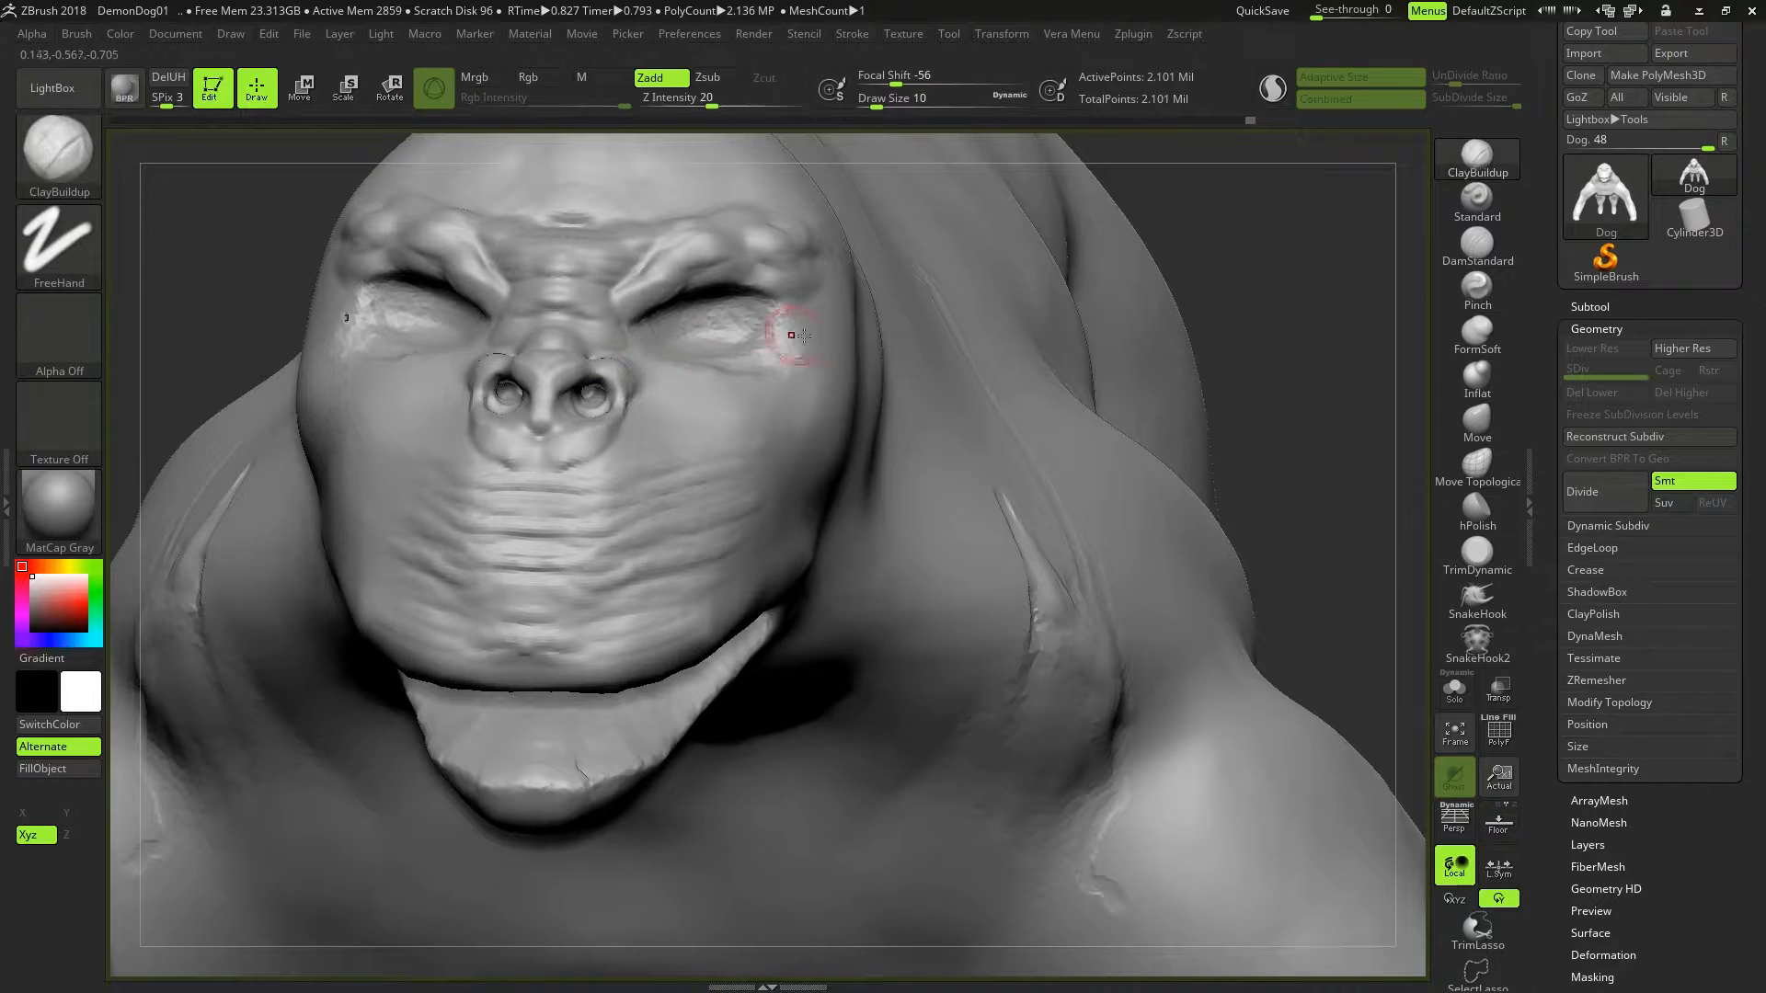
{"action": "key", "text": "shift"}
Reshape the nose and flare both nostrils with the Move brush at draw size 22
{"action": "left_click", "coordinate": [1477, 423]}
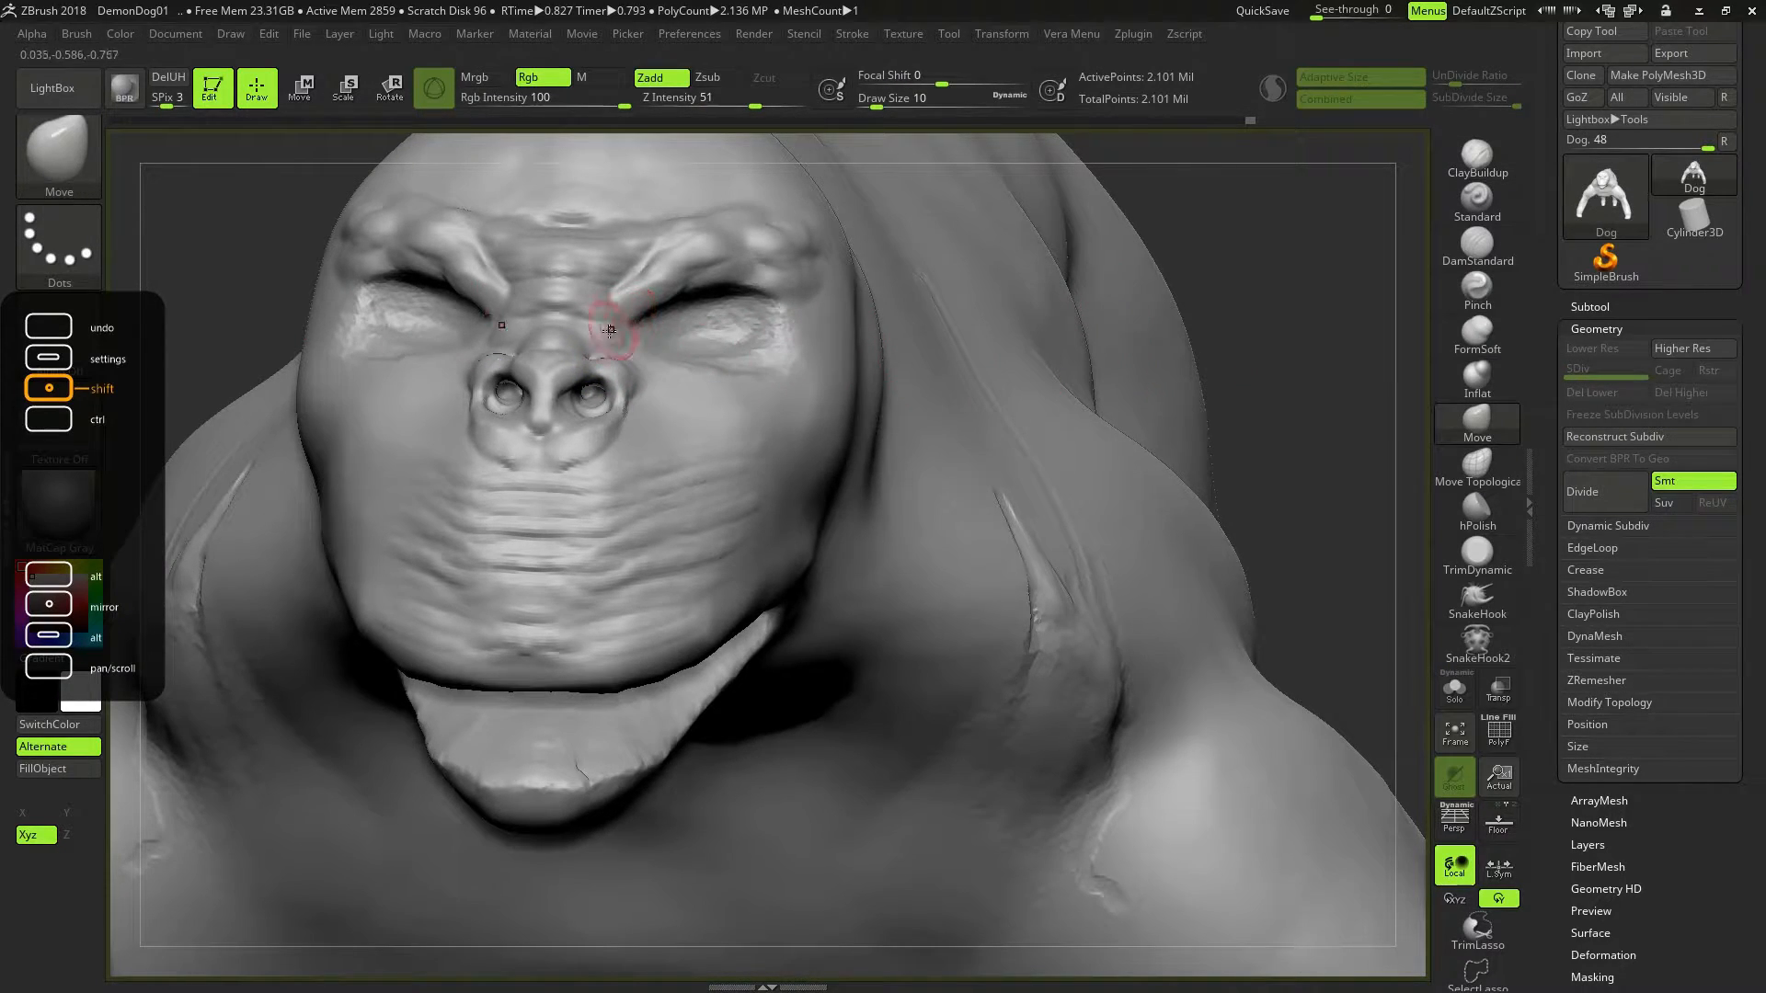
{"action": "key", "text": "]"}
{"action": "left_click_drag", "start_coordinate": [607, 385], "coordinate": [613, 381]}
{"action": "mouse_move", "coordinate": [1272, 272]}
{"action": "left_mouse_down"}
{"action": "mouse_move", "coordinate": [1186, 313]}
{"action": "mouse_move", "coordinate": [1223, 290]}
{"action": "left_mouse_up"}
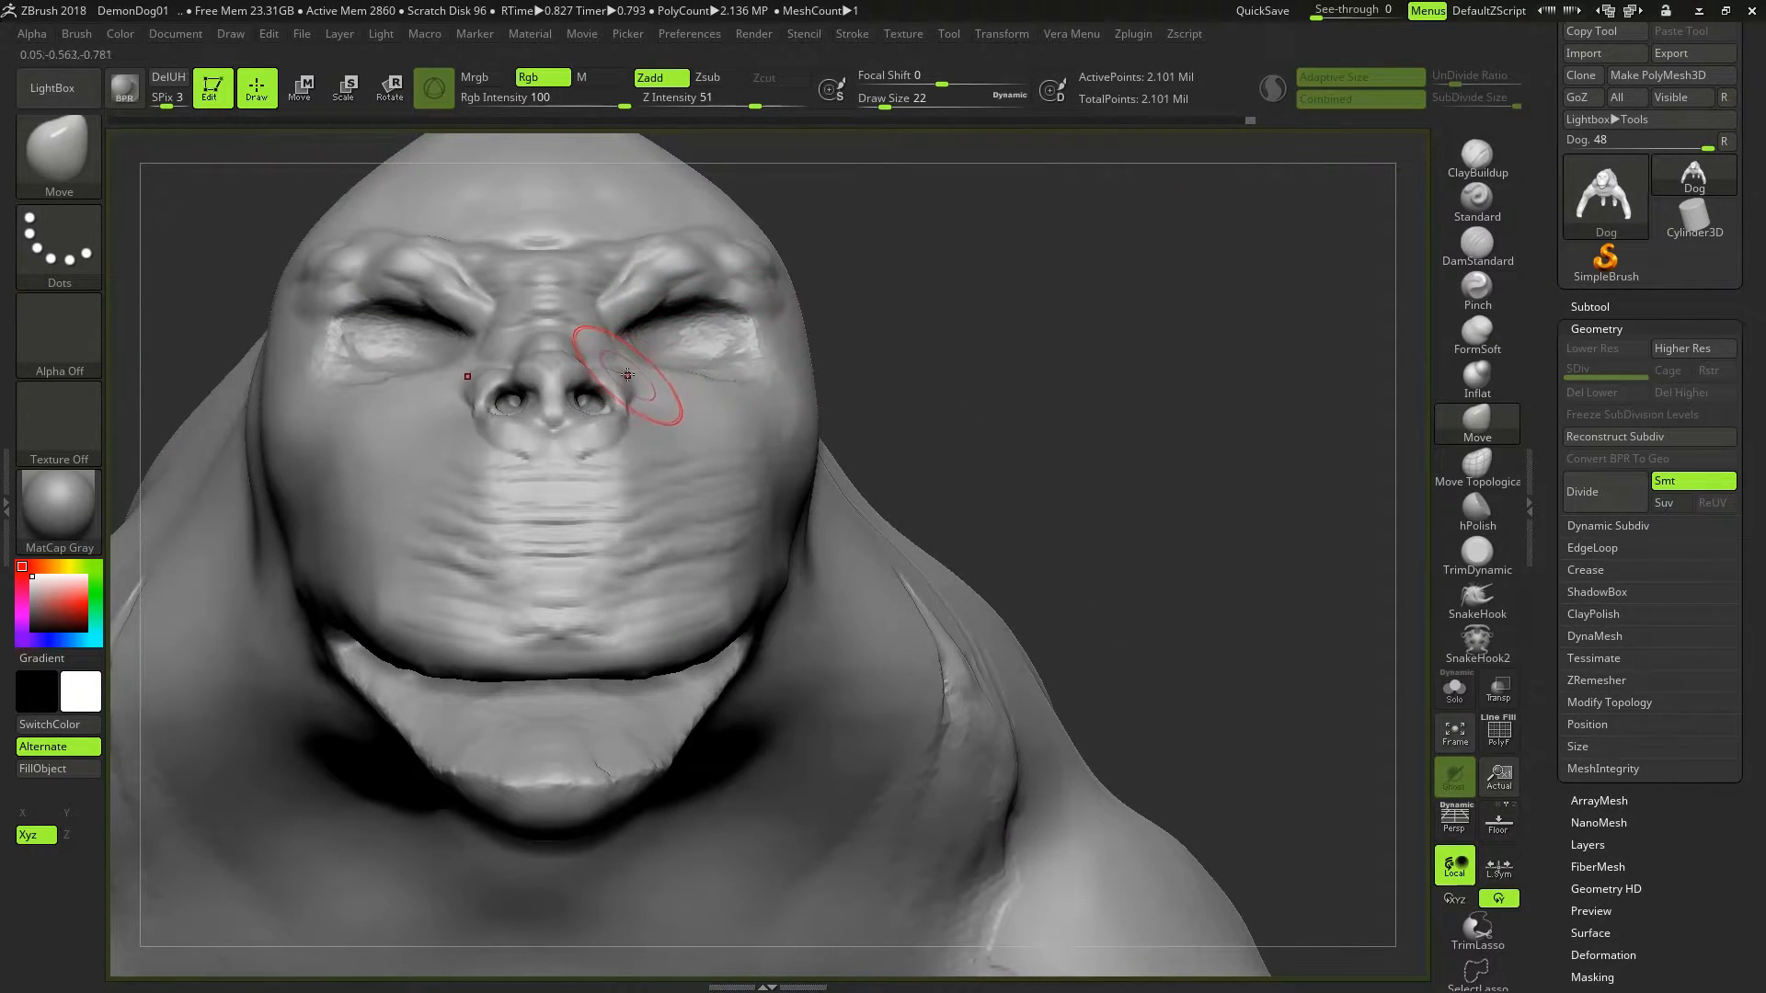
{"action": "left_click_drag", "start_coordinate": [603, 381], "coordinate": [590, 377]}
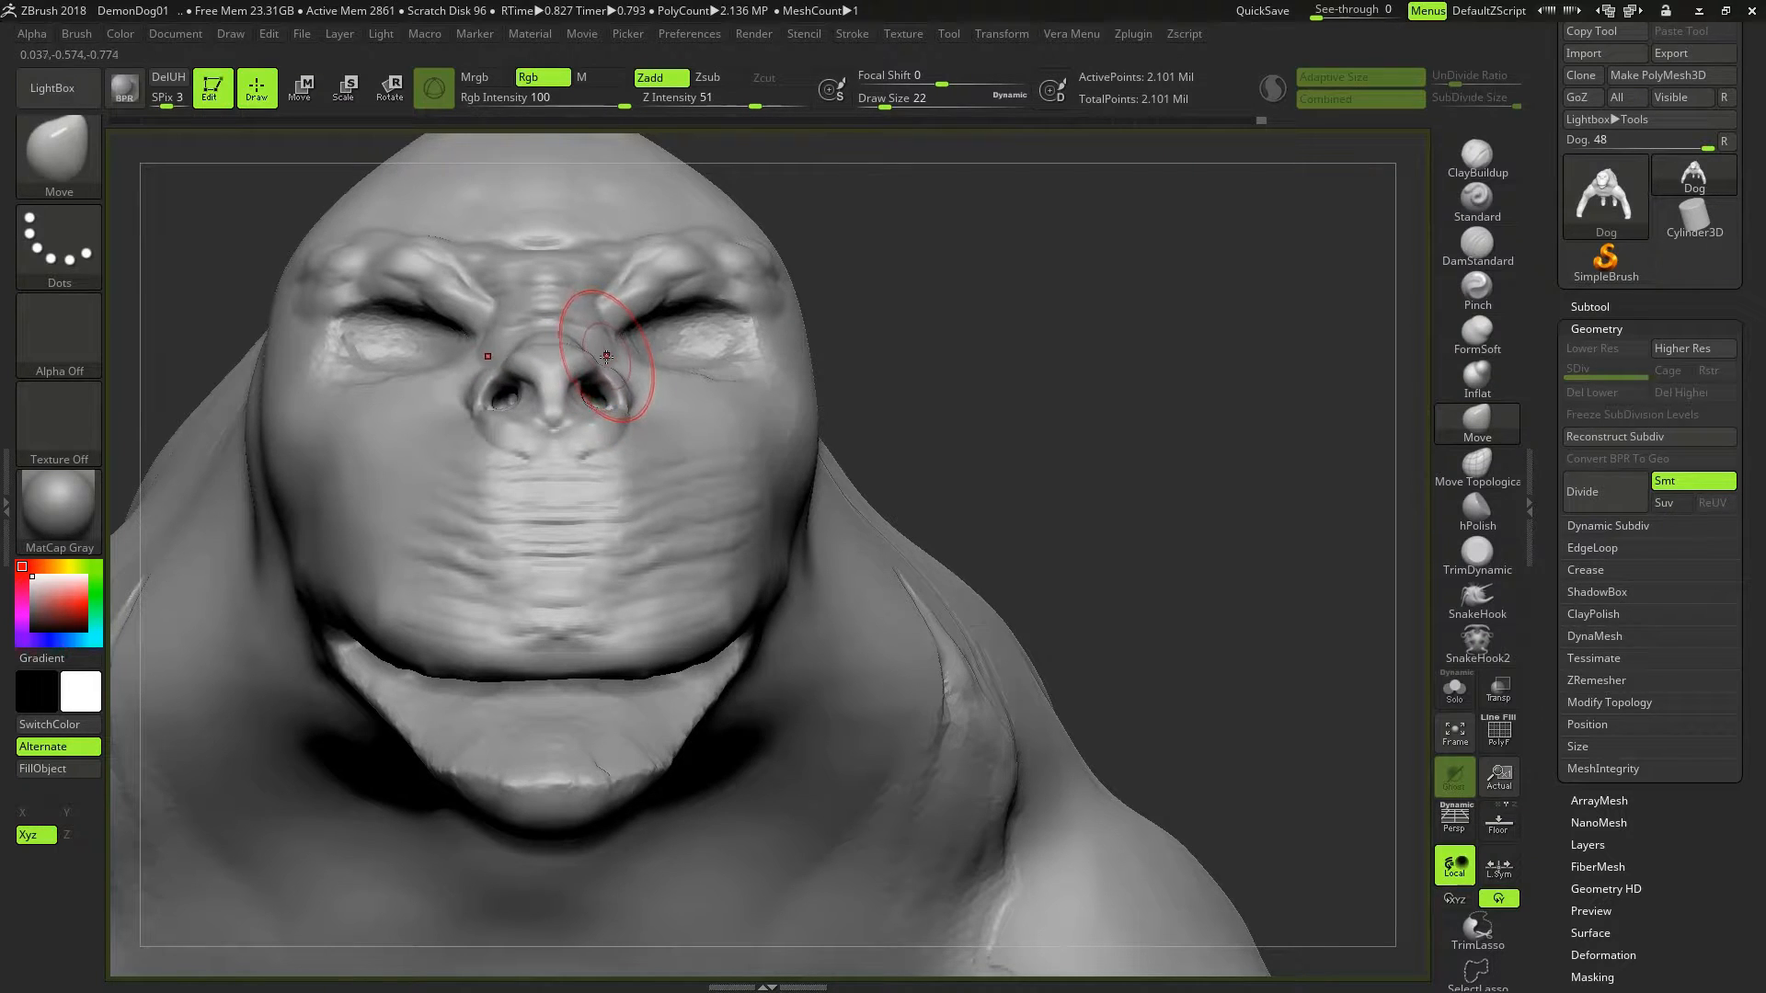
{"action": "mouse_move", "coordinate": [895, 304]}
{"action": "left_mouse_down"}
{"action": "mouse_move", "coordinate": [1048, 304]}
{"action": "mouse_move", "coordinate": [800, 316]}
{"action": "left_mouse_up"}
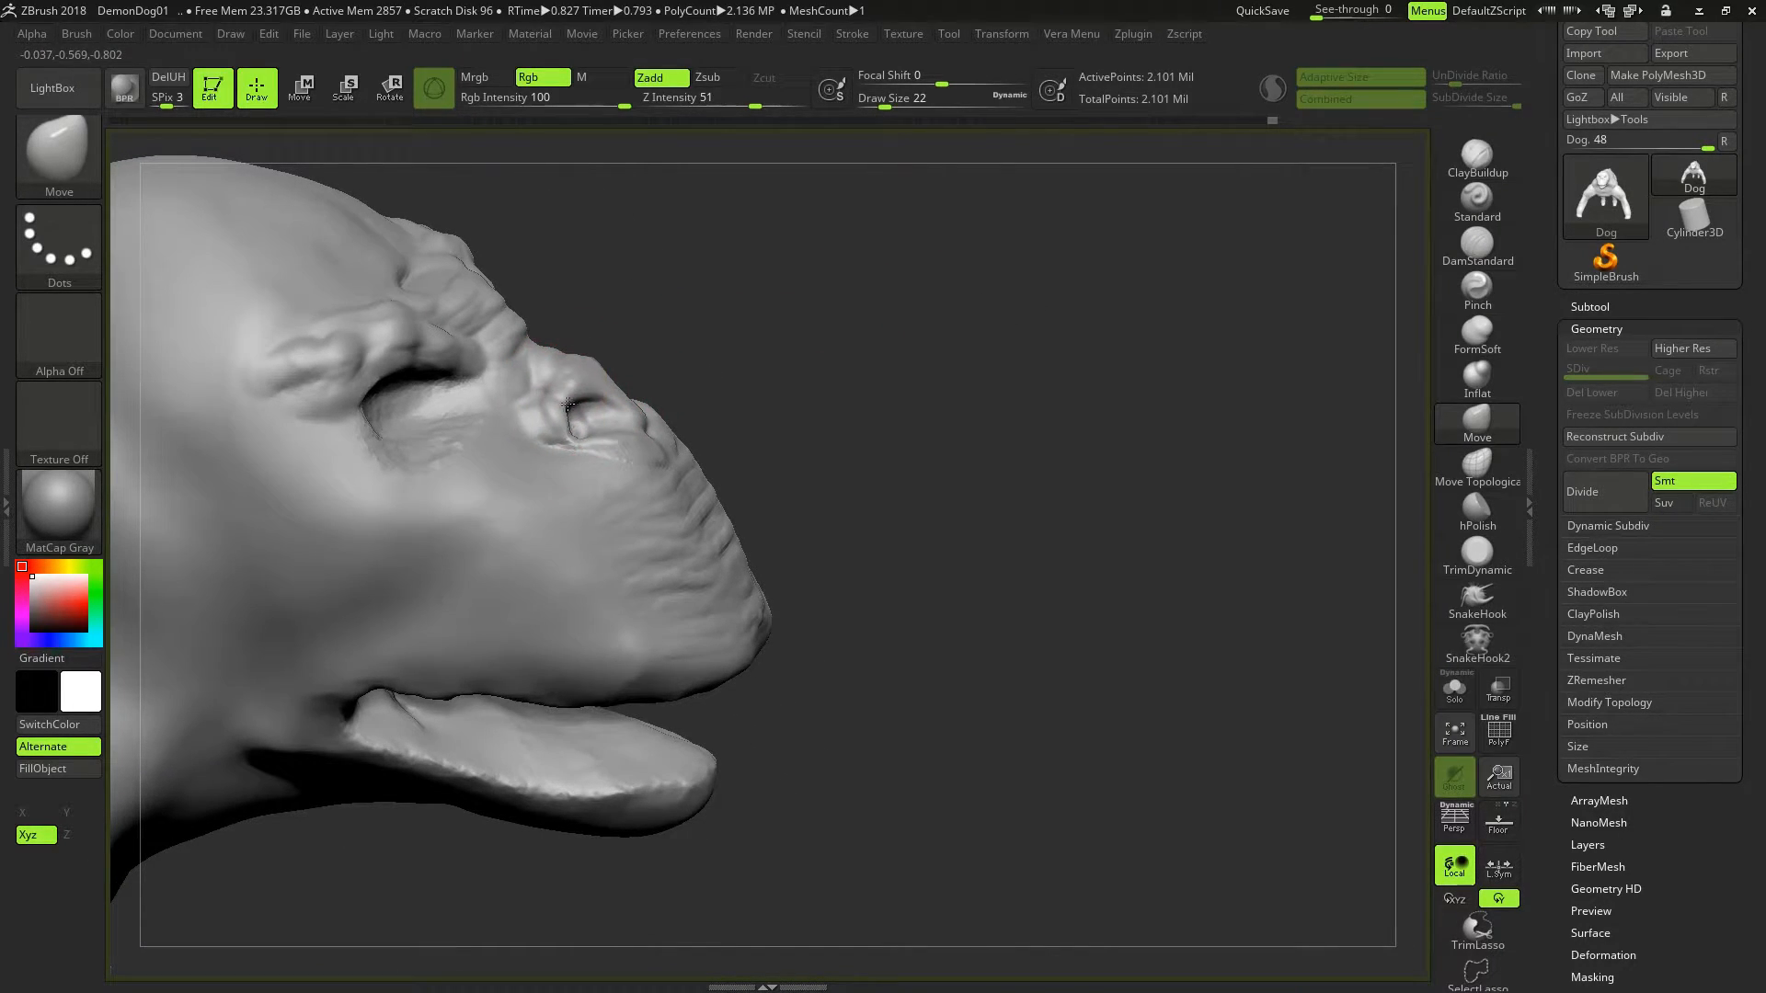
{"action": "mouse_move", "coordinate": [838, 325]}
{"action": "left_mouse_down"}
{"action": "mouse_move", "coordinate": [709, 320]}
{"action": "mouse_move", "coordinate": [794, 319]}
{"action": "mouse_move", "coordinate": [767, 322]}
{"action": "left_mouse_up"}
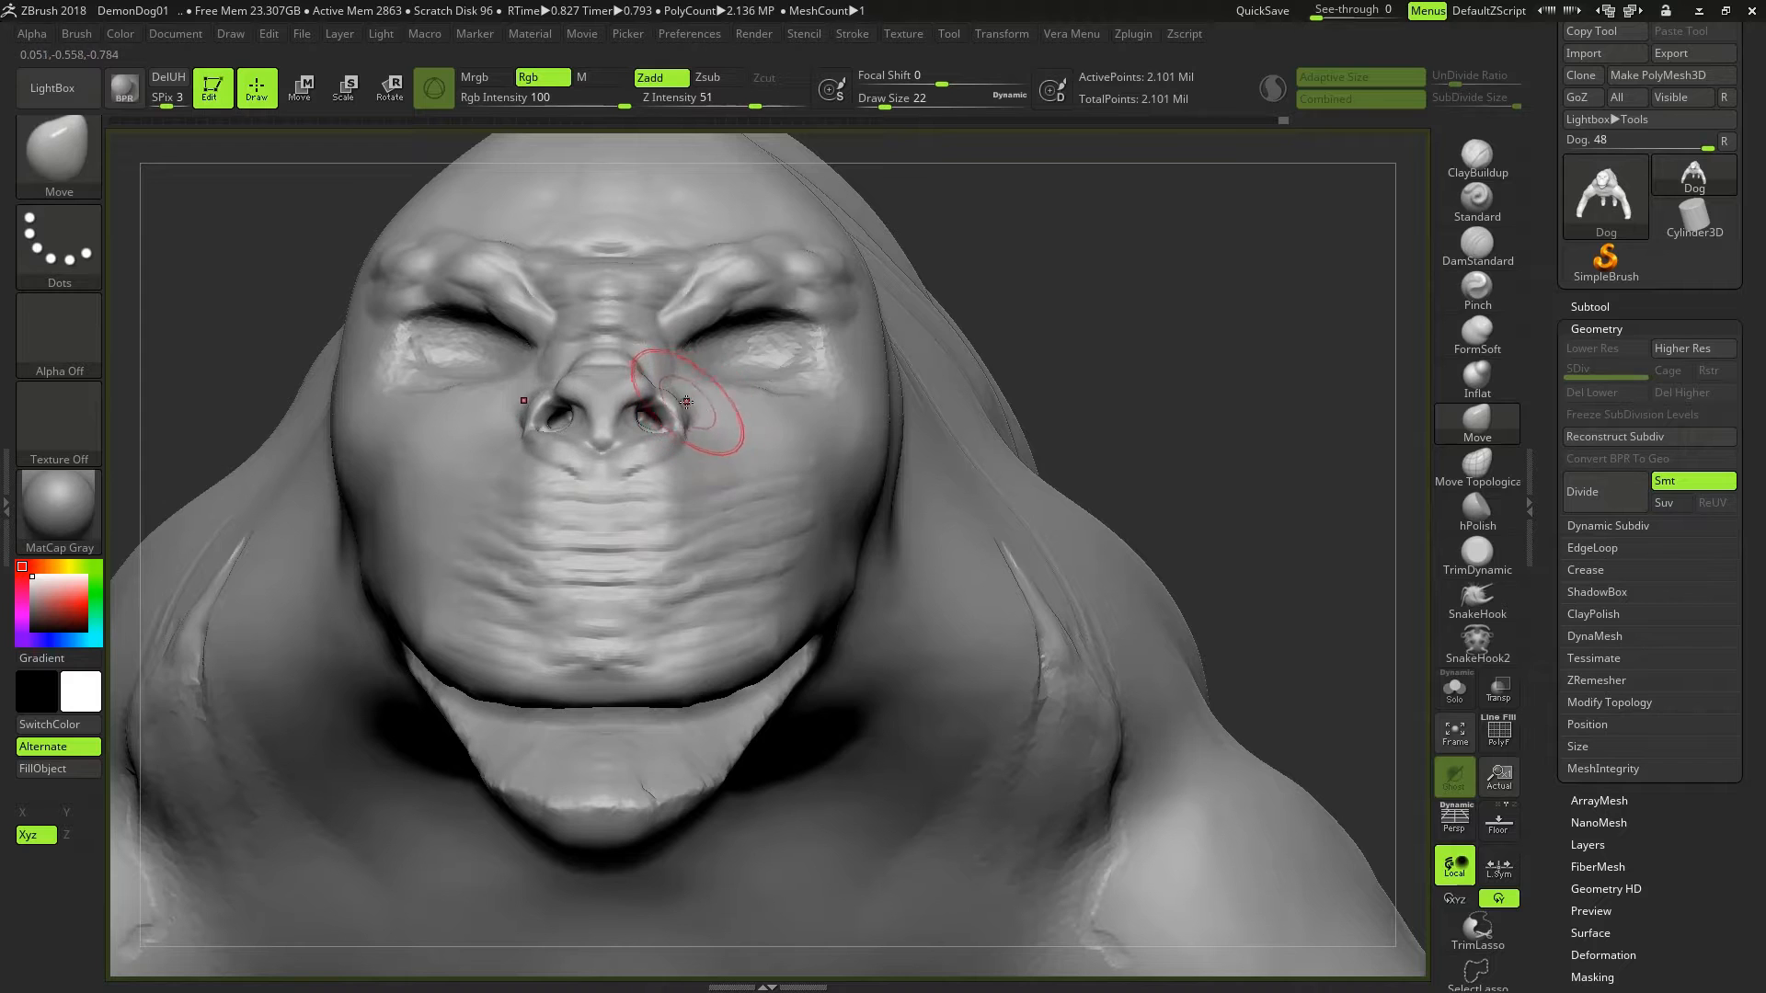
{"action": "mouse_move", "coordinate": [1067, 279]}
{"action": "left_mouse_down"}
{"action": "mouse_move", "coordinate": [1012, 303]}
{"action": "mouse_move", "coordinate": [1037, 295]}
{"action": "left_mouse_up"}
Refine the skin folds just beneath the nostrils by smoothing at draw size 9, and undo a stray Move stroke near the eye
{"action": "left_click_drag", "start_coordinate": [428, 395], "coordinate": [705, 451]}
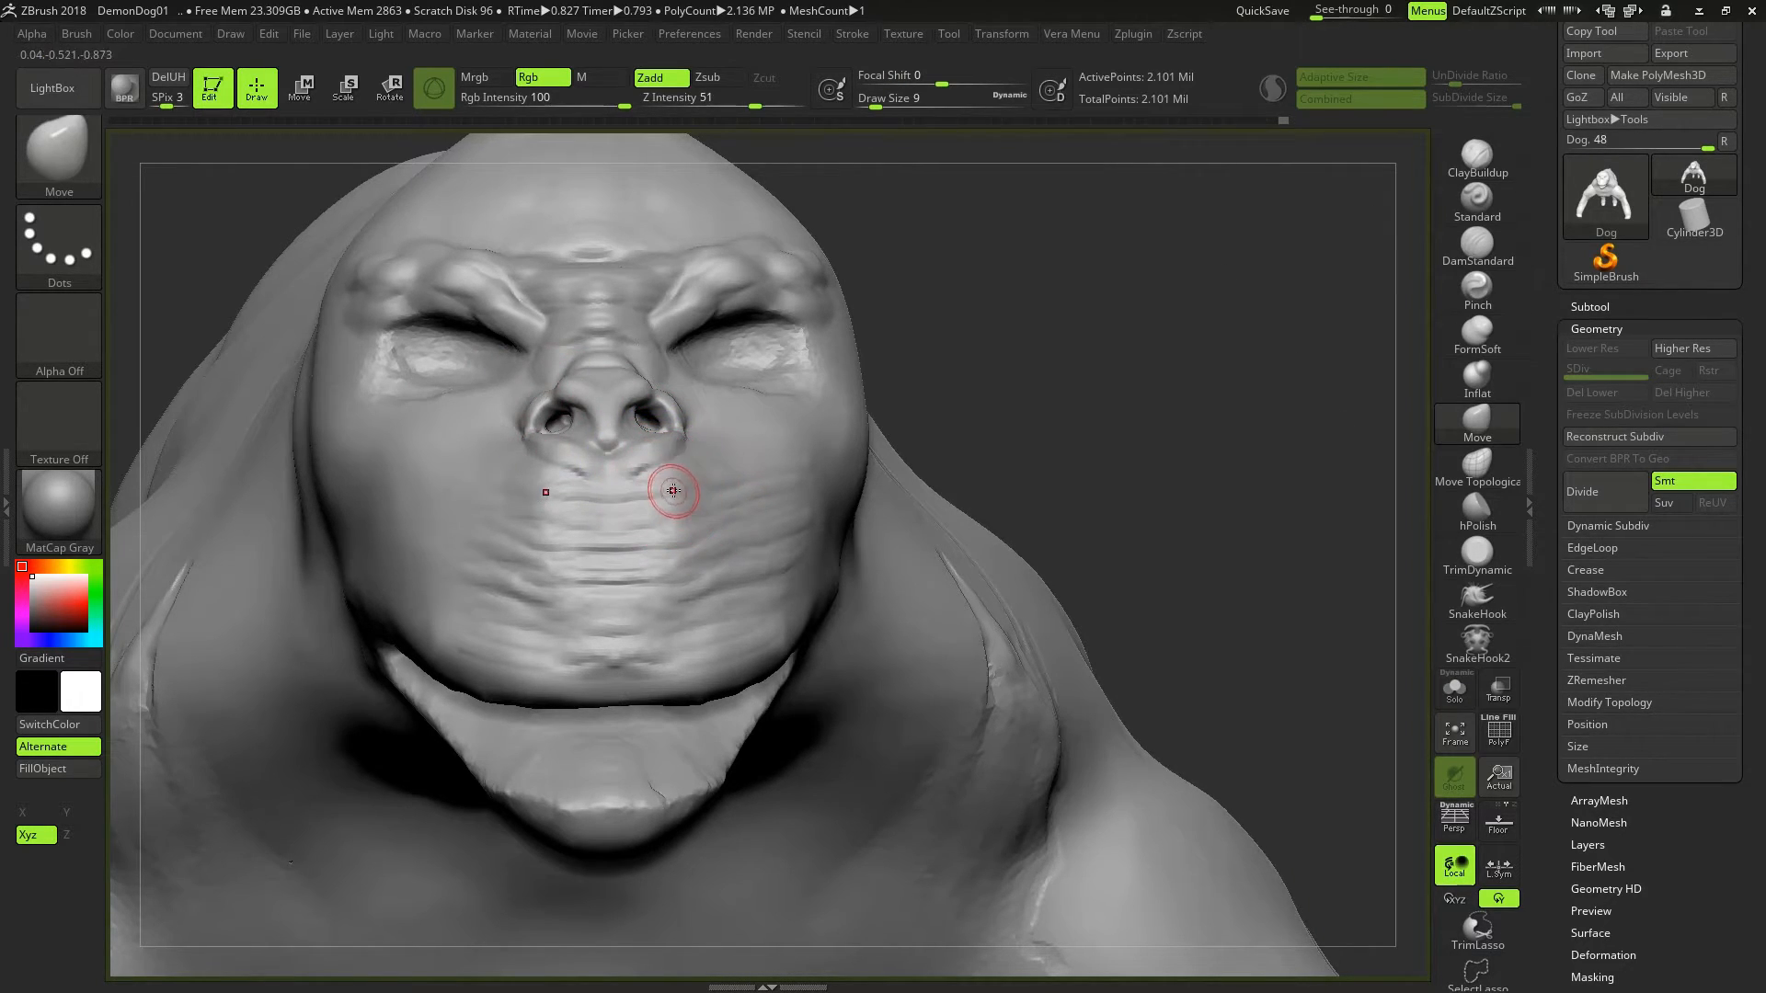
{"action": "key", "text": "shift"}
{"action": "left_click_drag", "start_coordinate": [665, 478], "coordinate": [664, 459], "text": "shift"}
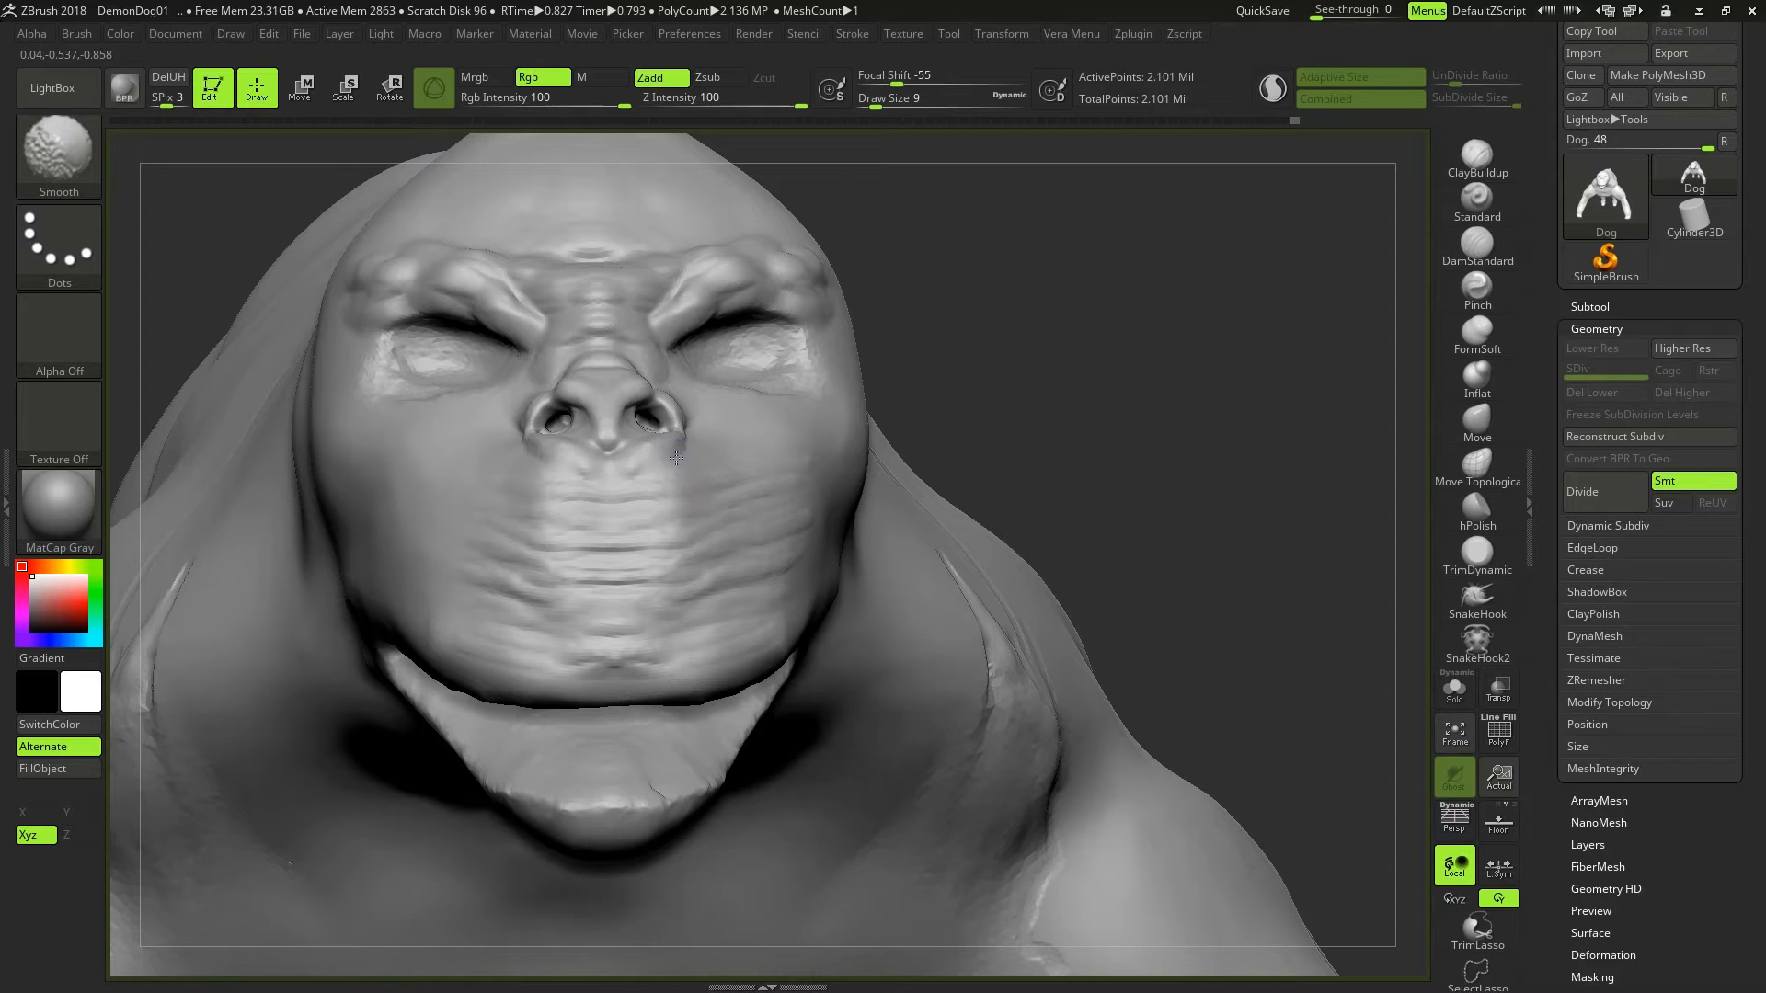
{"action": "mouse_move", "coordinate": [1131, 365]}
{"action": "left_mouse_down"}
{"action": "mouse_move", "coordinate": [1085, 298]}
{"action": "mouse_move", "coordinate": [1131, 405]}
{"action": "mouse_move", "coordinate": [924, 384]}
{"action": "mouse_move", "coordinate": [1007, 368]}
{"action": "mouse_move", "coordinate": [994, 357]}
{"action": "left_mouse_up"}
{"action": "mouse_move", "coordinate": [720, 312]}
{"action": "left_mouse_down"}
{"action": "mouse_move", "coordinate": [768, 295]}
{"action": "mouse_move", "coordinate": [739, 306]}
{"action": "left_mouse_up"}
{"action": "key", "text": "ctrl+z"}
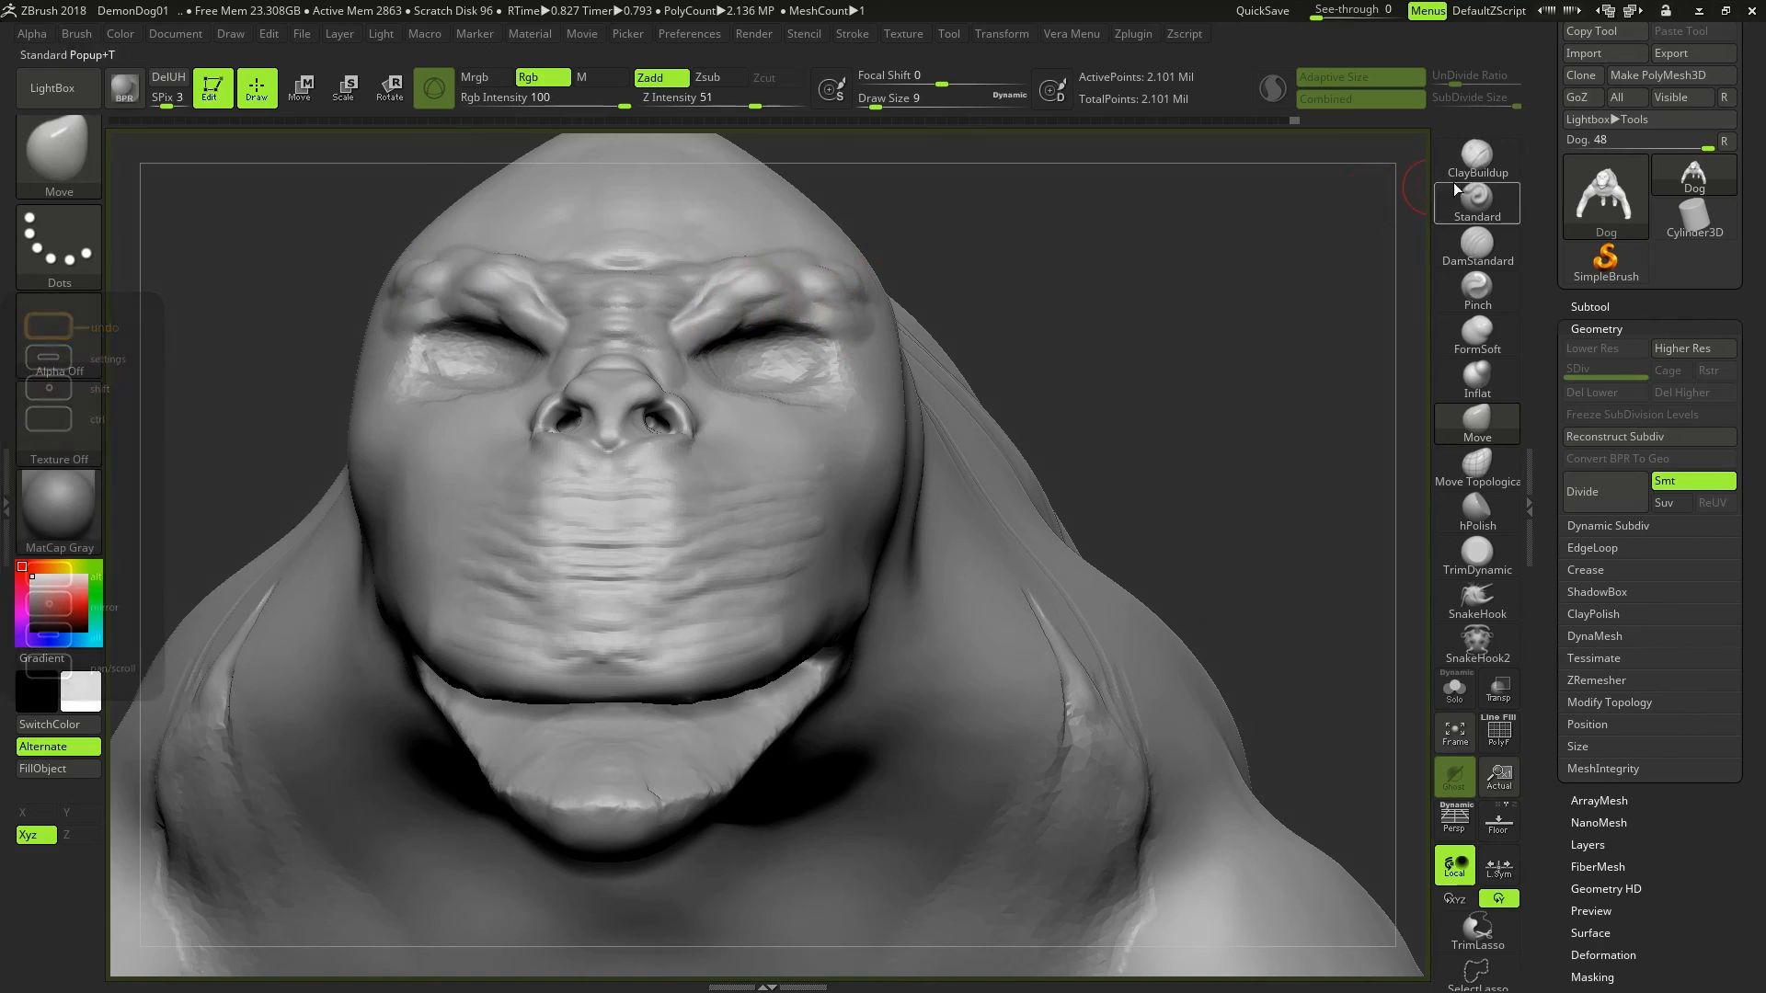